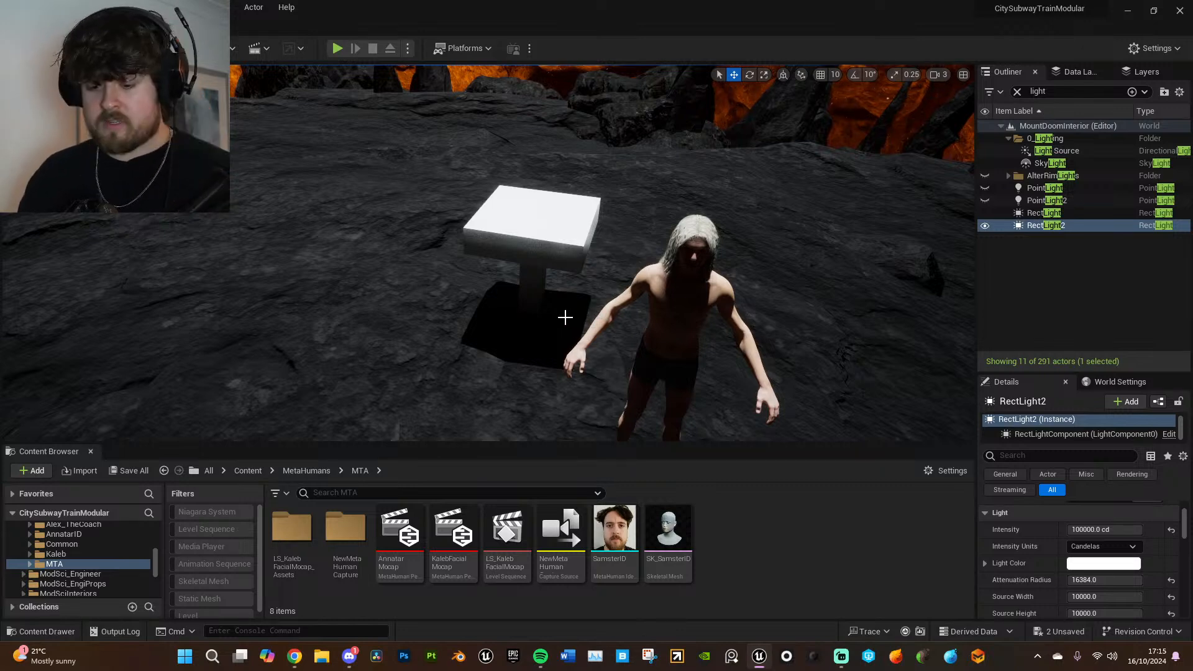
- Unhide PointLight and PointLight2 so they light the character on the rock platform
{"action": "right_click_drag", "start_coordinate": [612, 319], "coordinate": [612, 319]}
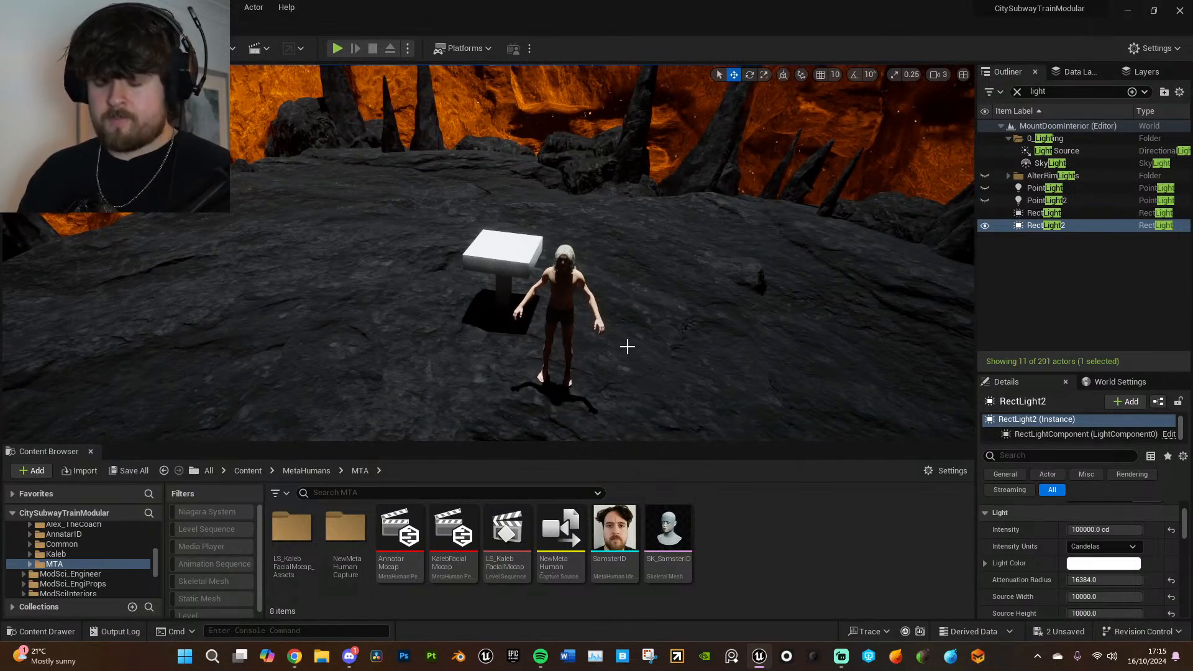
{"action": "left_click", "coordinate": [986, 188]}
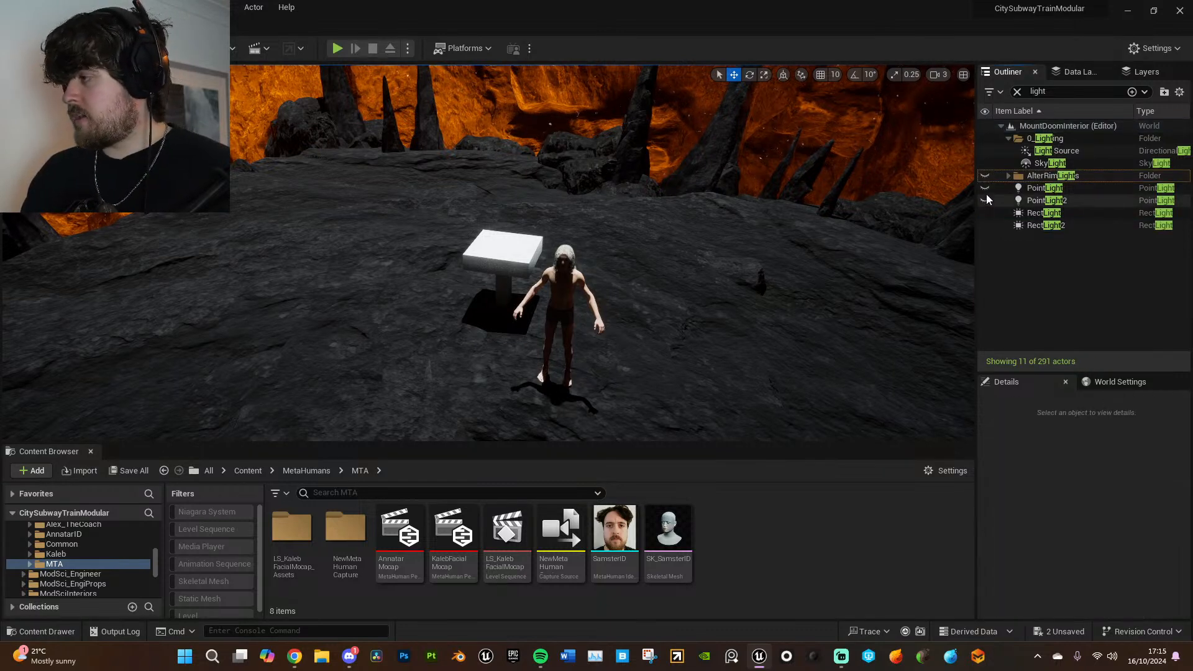
{"action": "left_click", "coordinate": [985, 188]}
{"action": "left_click", "coordinate": [986, 201]}
{"action": "right_click_drag", "start_coordinate": [734, 261], "coordinate": [733, 211]}
{"action": "key", "text": "w"}
{"action": "mouse_move", "coordinate": [685, 325]}
{"action": "right_mouse_down"}
{"action": "mouse_move", "coordinate": [684, 299]}
{"action": "mouse_move", "coordinate": [684, 326]}
{"action": "right_mouse_up"}
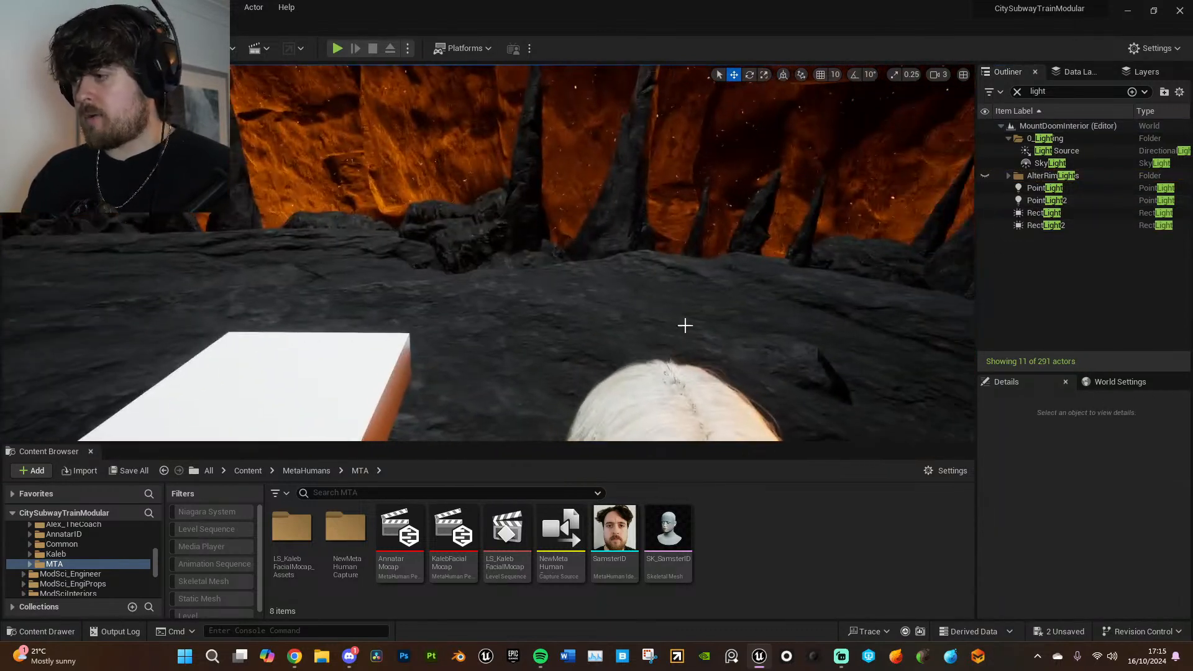
- Reduce the viewport camera speed to 0.33 and view the lit character from the front
{"action": "left_click", "coordinate": [939, 74]}
{"action": "left_click", "coordinate": [960, 104]}
{"action": "key", "text": "d"}
{"action": "right_click_drag", "start_coordinate": [818, 198], "coordinate": [810, 175]}
{"action": "key", "text": "s"}
{"action": "key", "text": "s"}
{"action": "key", "text": "w"}
{"action": "key", "text": "s"}
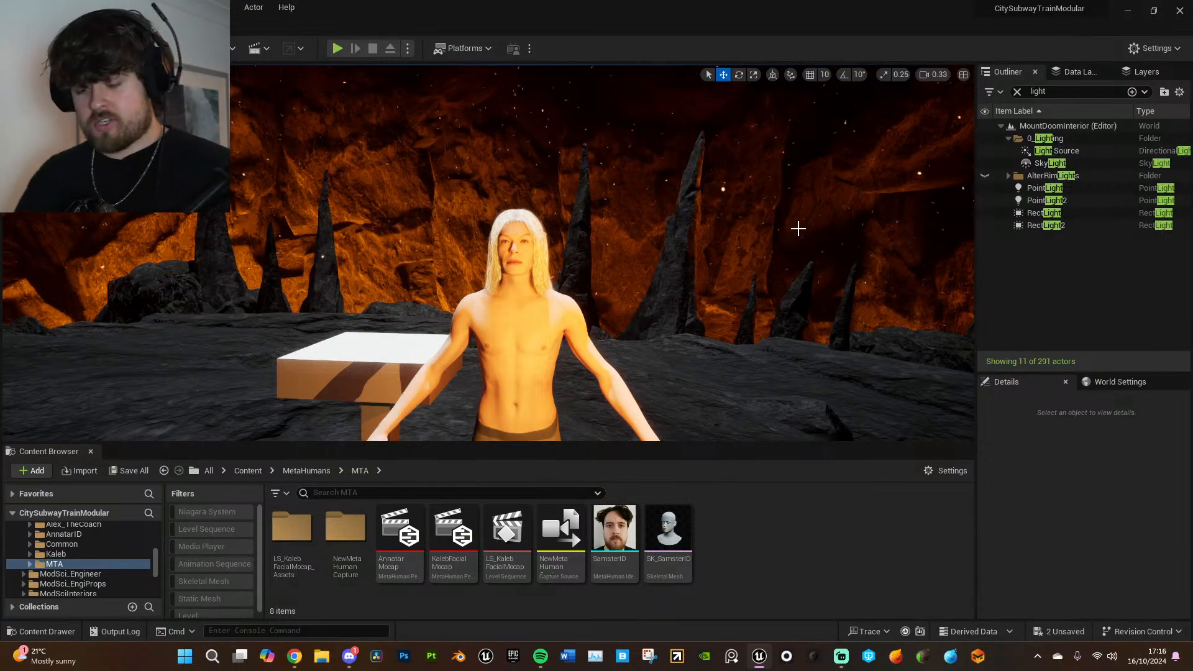
- Recall camera bookmark 1 and view the platform and its bridge from a distance
{"action": "right_click_drag", "start_coordinate": [783, 290], "coordinate": [785, 311]}
{"action": "key", "text": "1"}
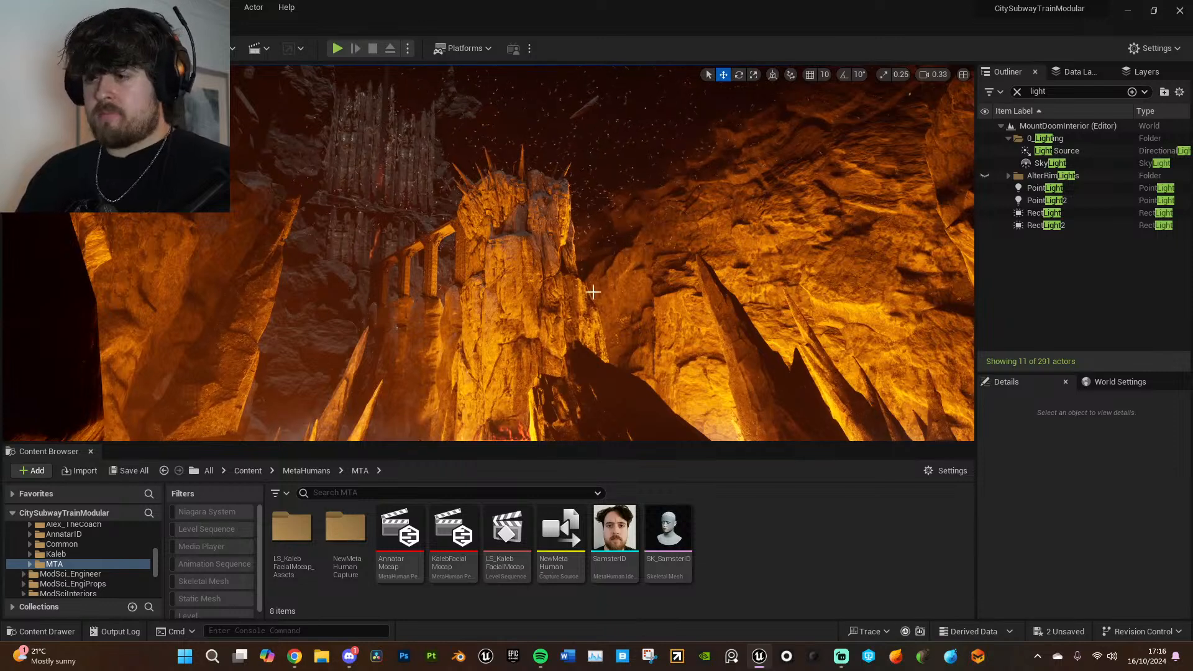
{"action": "right_click_drag", "start_coordinate": [519, 262], "coordinate": [519, 323]}
{"action": "right_click_drag", "start_coordinate": [519, 323], "coordinate": [519, 273]}
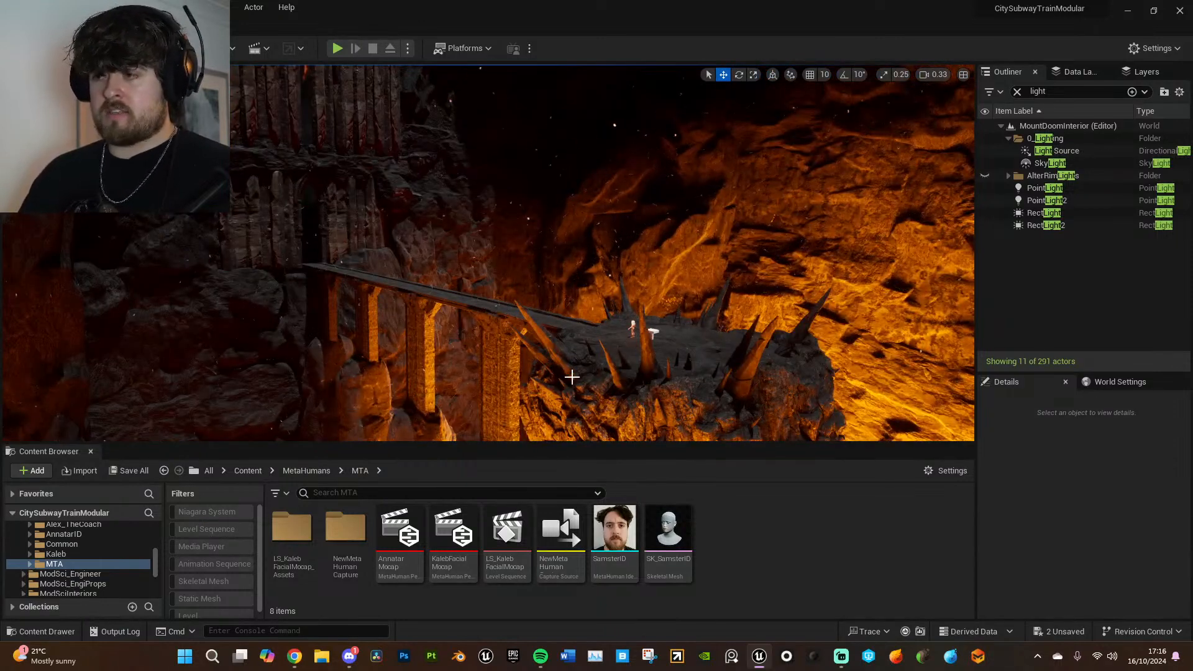
- Switch to PureRef and bring the maximized Mount Doom Interior Ref board onto the main screen
{"action": "left_click", "coordinate": [732, 656]}
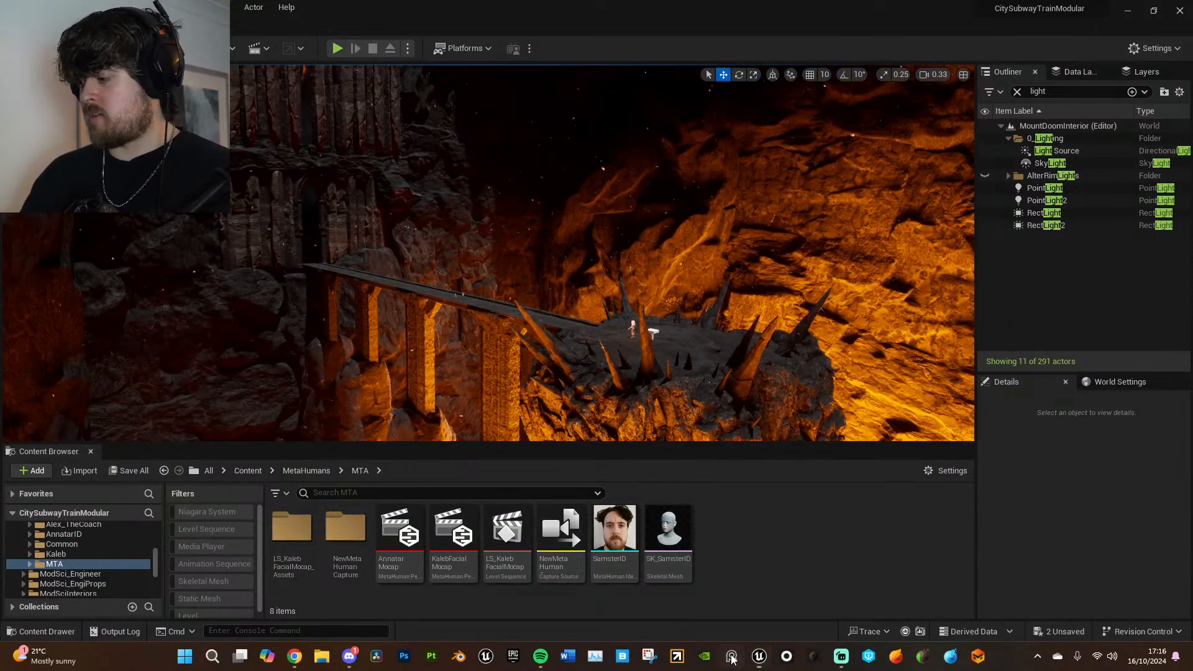
{"action": "key", "text": "ctrl+f"}
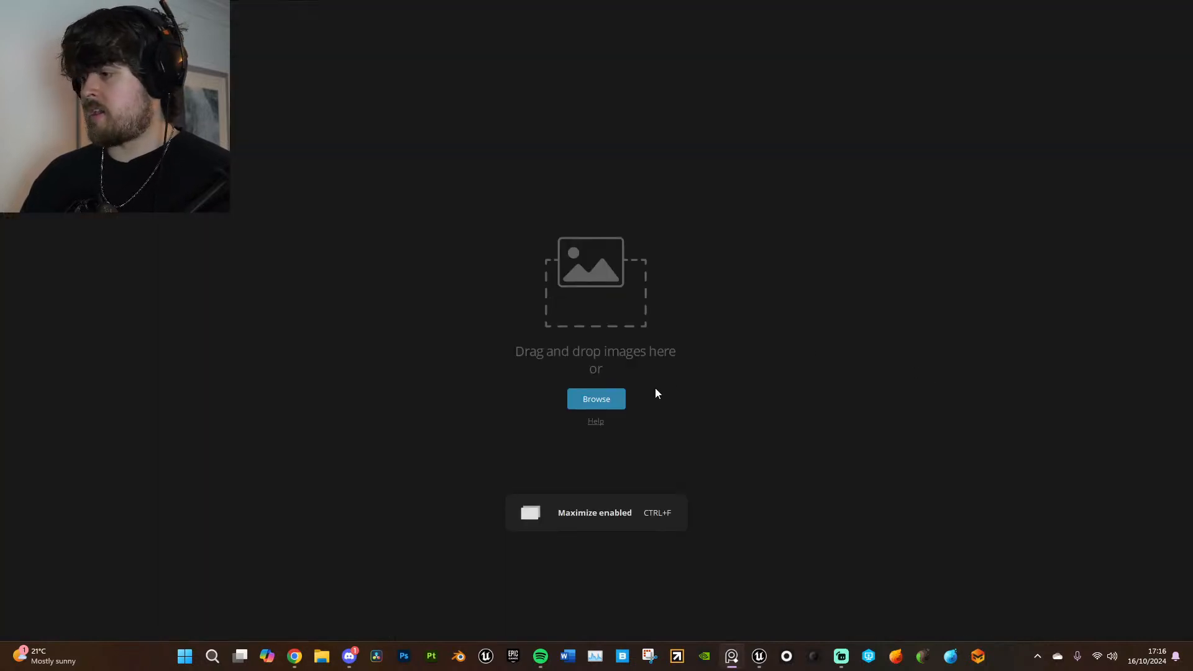
{"action": "left_click_drag", "start_coordinate": [955, 17], "coordinate": [920, 0]}
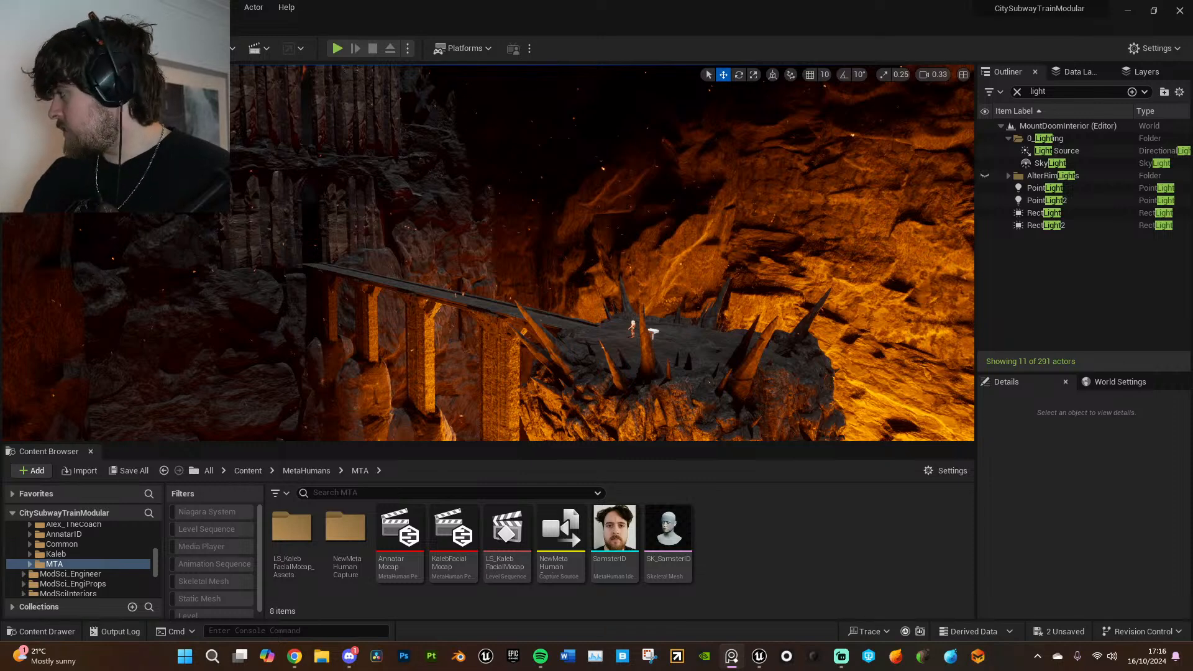
{"action": "left_click_drag", "start_coordinate": [1192, 124], "coordinate": [511, 144]}
{"action": "left_click", "coordinate": [520, 151]}
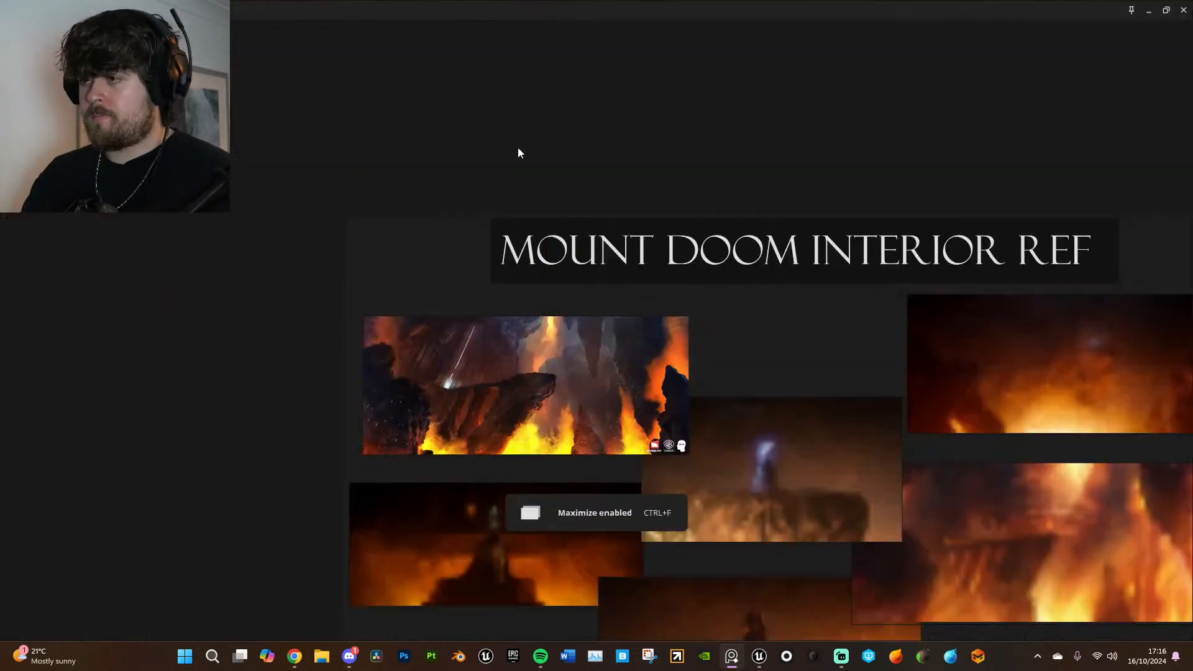
{"action": "middle_click_drag", "start_coordinate": [862, 367], "coordinate": [708, 207]}
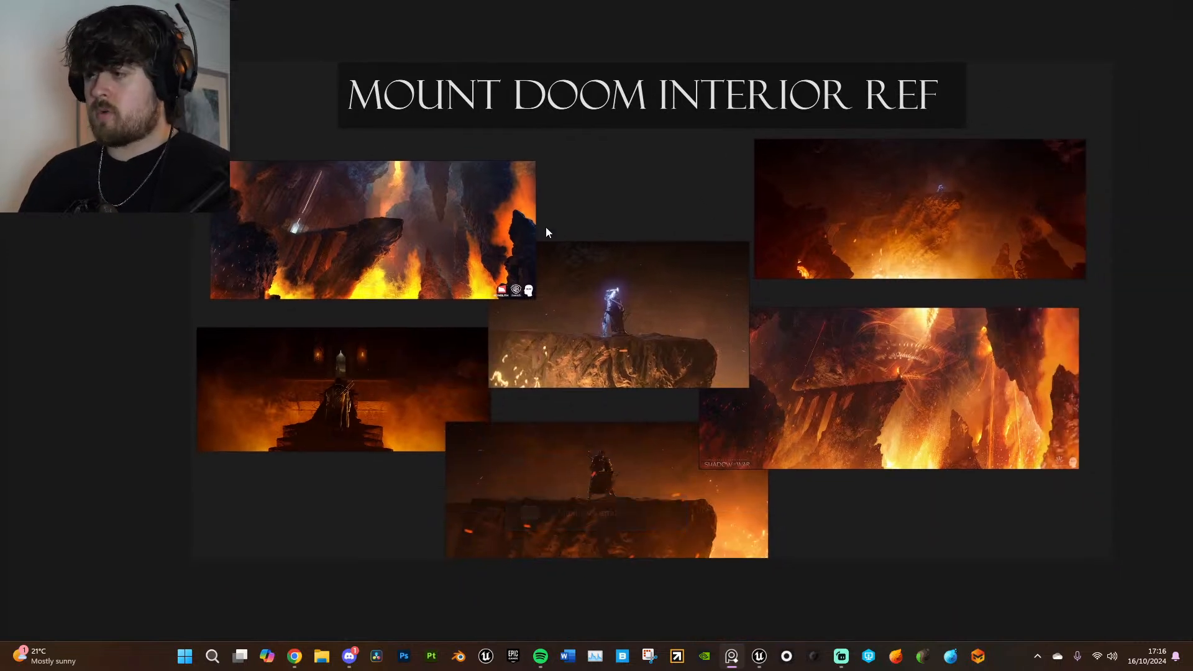
- Examine the Mount Doom reference images up close, then minimize the board to return to Unreal Editor
{"action": "scroll", "coordinate": [451, 225], "scroll_direction": "up", "scroll_amount": 5}
{"action": "middle_click_drag", "start_coordinate": [870, 202], "coordinate": [985, 210]}
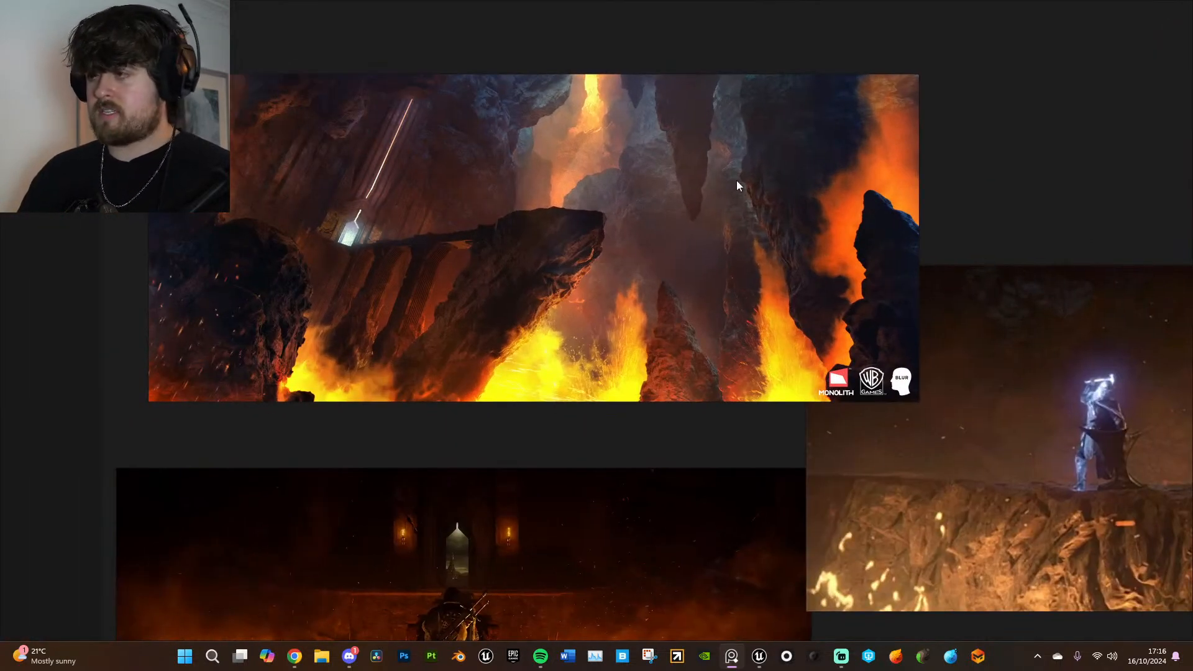
{"action": "middle_click_drag", "start_coordinate": [599, 479], "coordinate": [503, 164]}
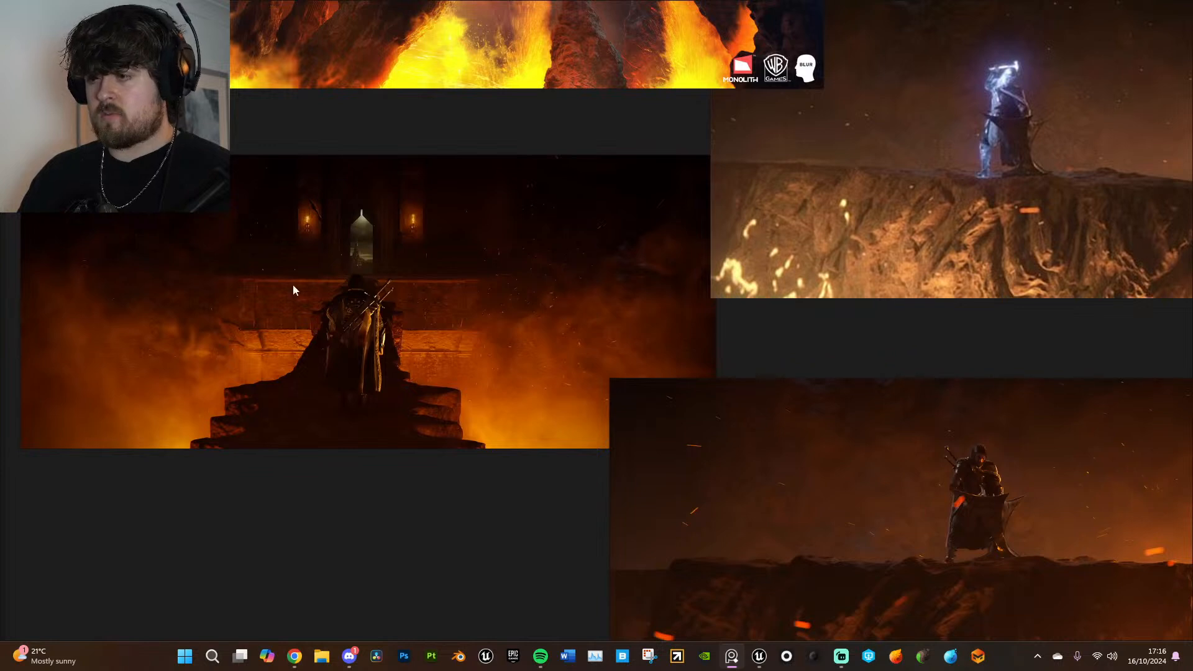
{"action": "middle_click_drag", "start_coordinate": [502, 446], "coordinate": [281, 372]}
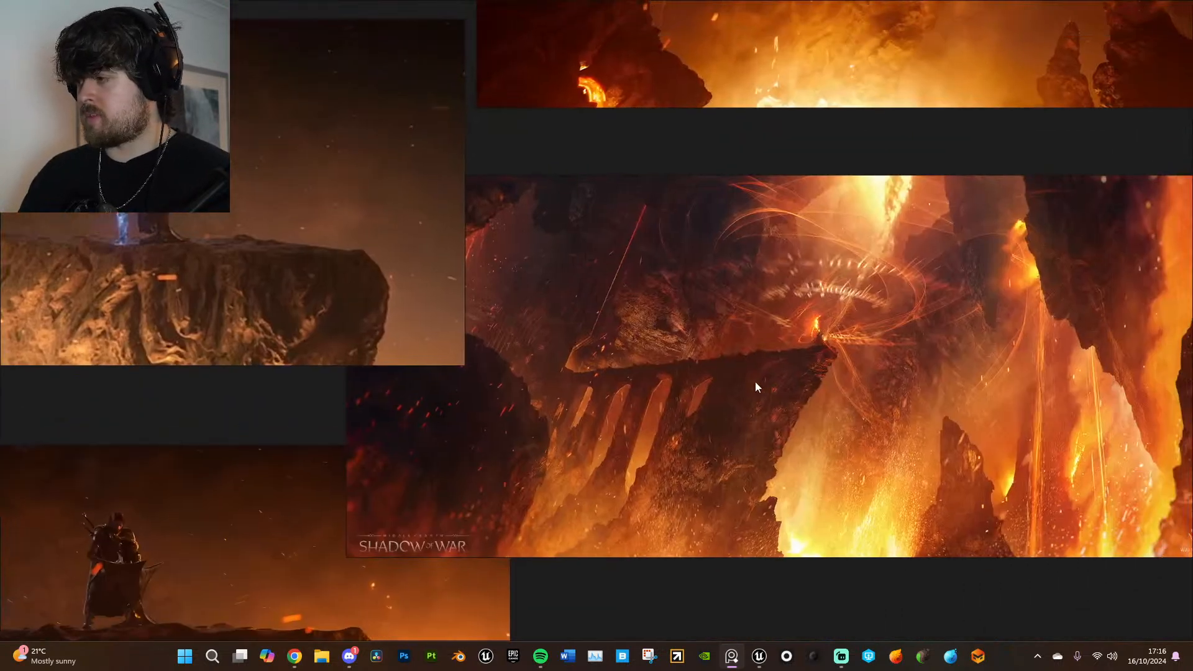
{"action": "middle_click_drag", "start_coordinate": [897, 297], "coordinate": [729, 454]}
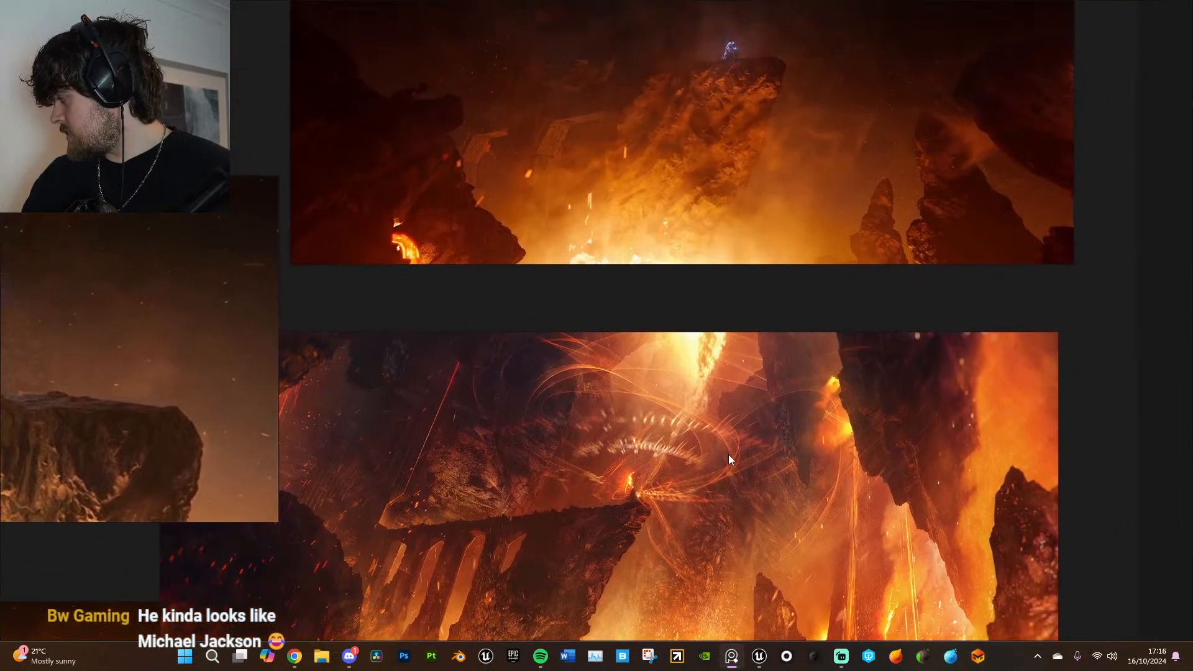
{"action": "scroll", "coordinate": [885, 230], "scroll_direction": "down", "scroll_amount": 8}
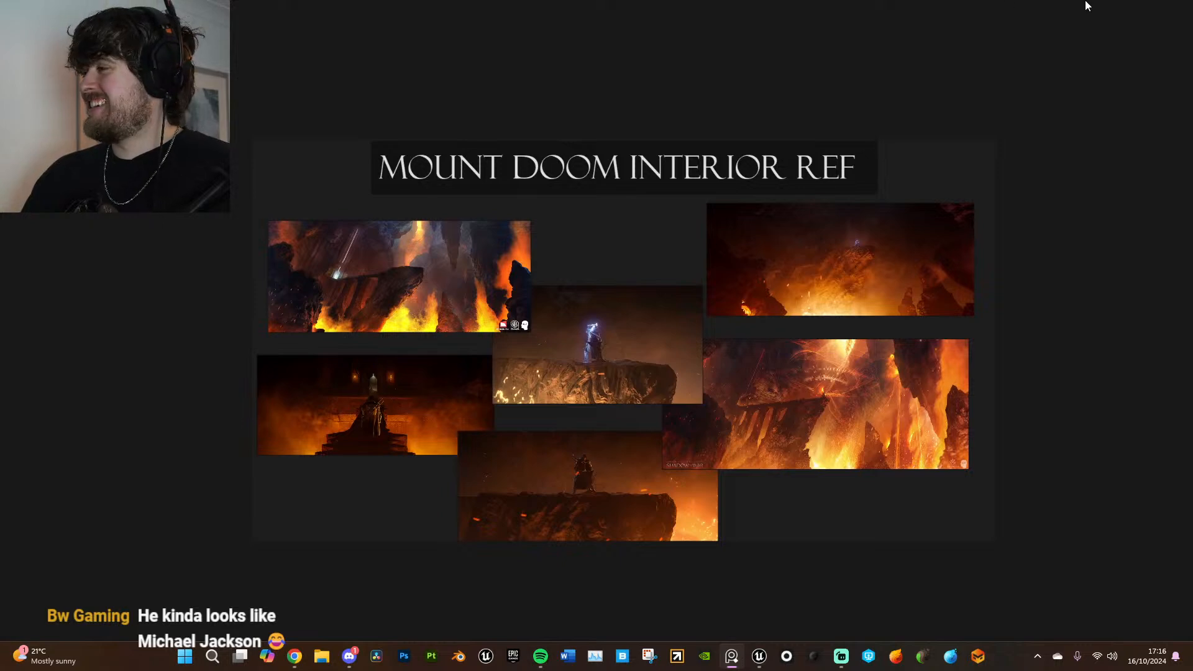
{"action": "left_click", "coordinate": [1153, 11]}
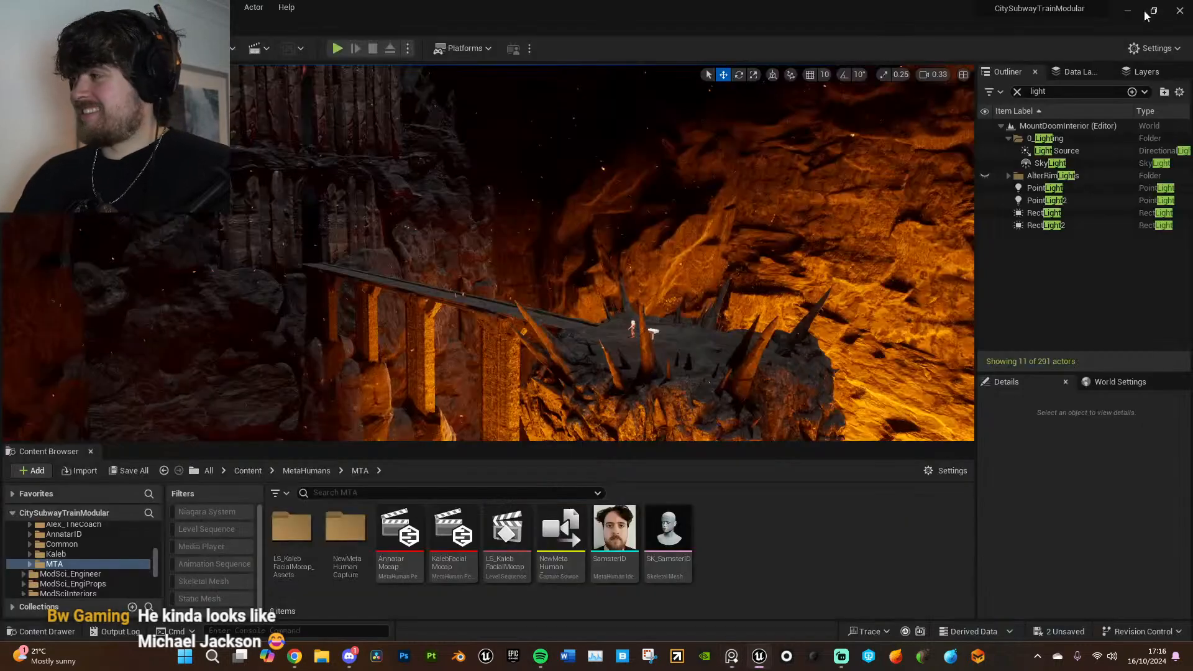
- Raise the viewport camera speed to 1.3 and fly from bookmark 1 to the character beside the anvil-like block
{"action": "right_click_drag", "start_coordinate": [696, 329], "coordinate": [762, 368]}
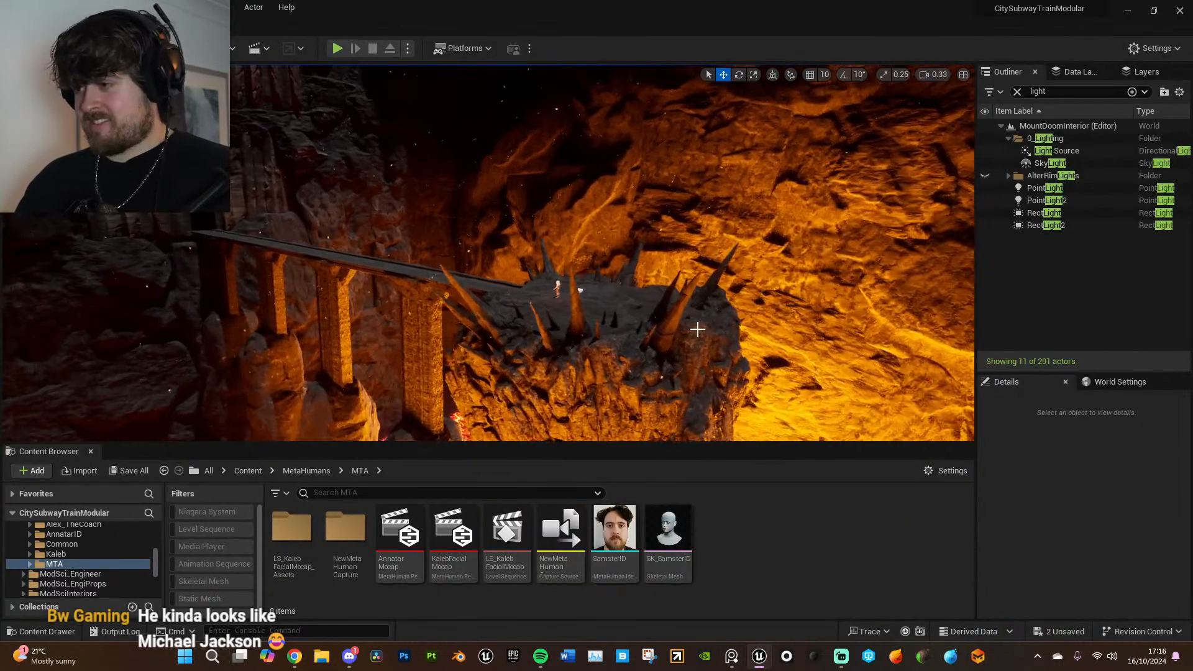
{"action": "key", "text": "1"}
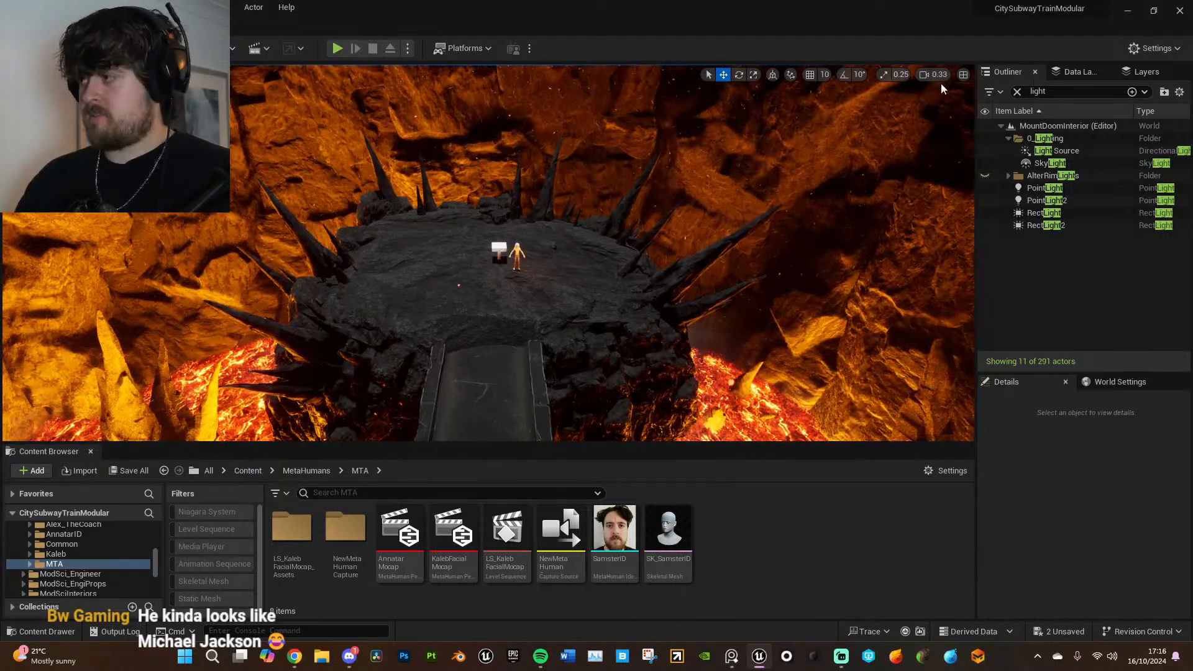
{"action": "left_click", "coordinate": [938, 75]}
{"action": "right_click", "coordinate": [860, 185]}
{"action": "scroll", "coordinate": [860, 185], "scroll_direction": "up", "scroll_amount": 1}
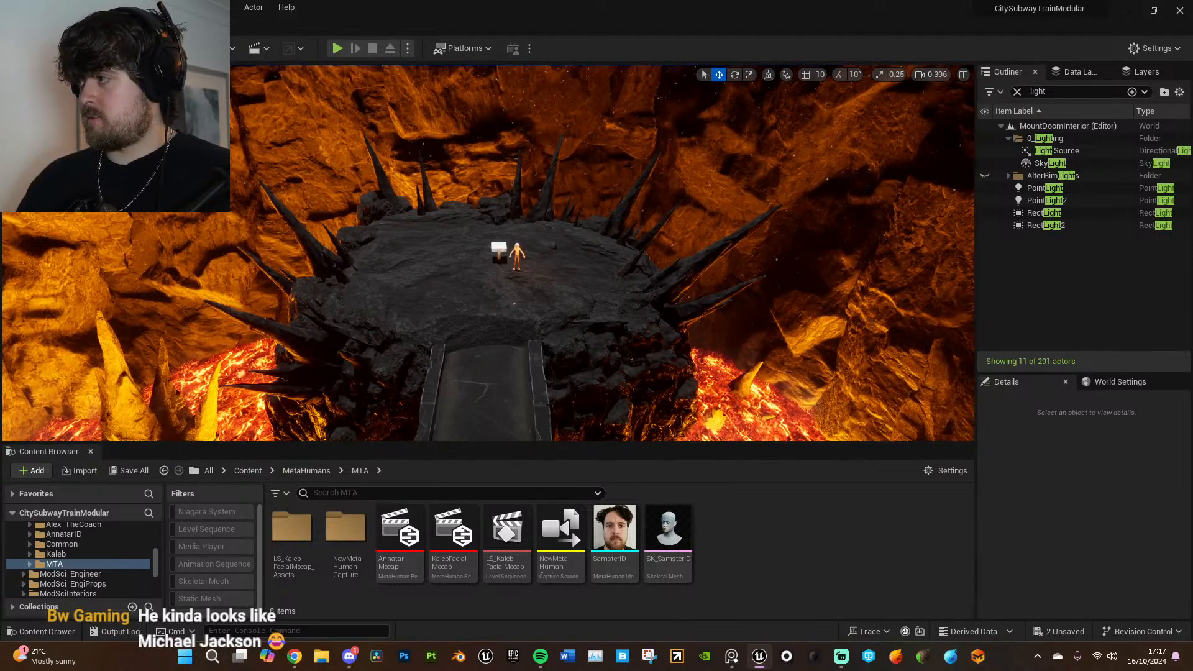
{"action": "right_click_drag", "start_coordinate": [826, 230], "coordinate": [821, 230]}
{"action": "scroll", "coordinate": [827, 231], "scroll_direction": "up", "scroll_amount": 3}
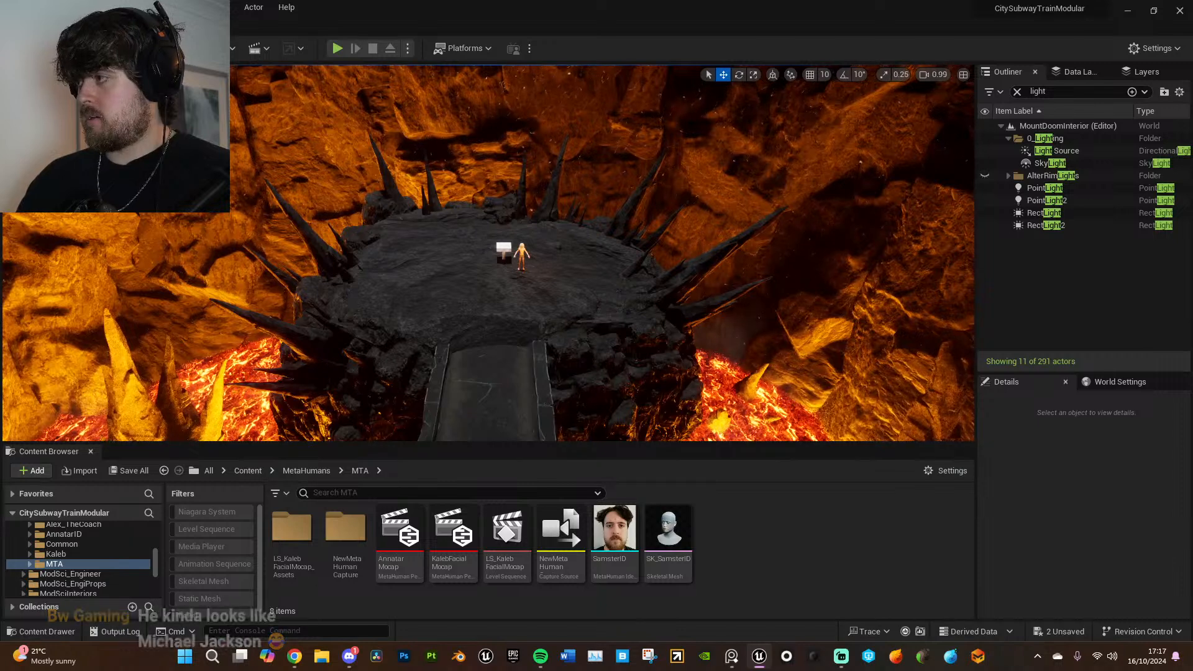
{"action": "scroll", "coordinate": [827, 231], "scroll_direction": "up", "scroll_amount": 2}
{"action": "mouse_move", "coordinate": [695, 320]}
{"action": "right_mouse_down"}
{"action": "mouse_move", "coordinate": [723, 319]}
{"action": "mouse_move", "coordinate": [695, 320]}
{"action": "right_mouse_up"}
{"action": "key", "text": "w"}
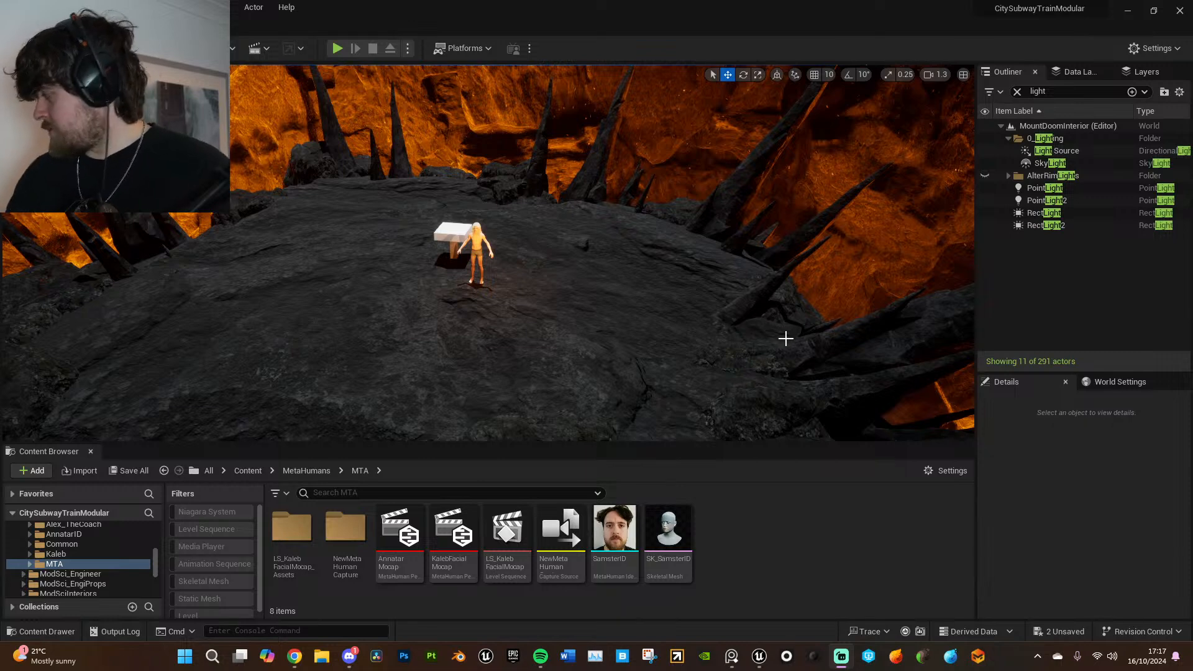
{"action": "right_click_drag", "start_coordinate": [620, 301], "coordinate": [646, 293]}
{"action": "key", "text": "w"}
- Reduce the viewport camera speed to 0.396 and frame the character's face and shoulders from the front
{"action": "left_click", "coordinate": [936, 75]}
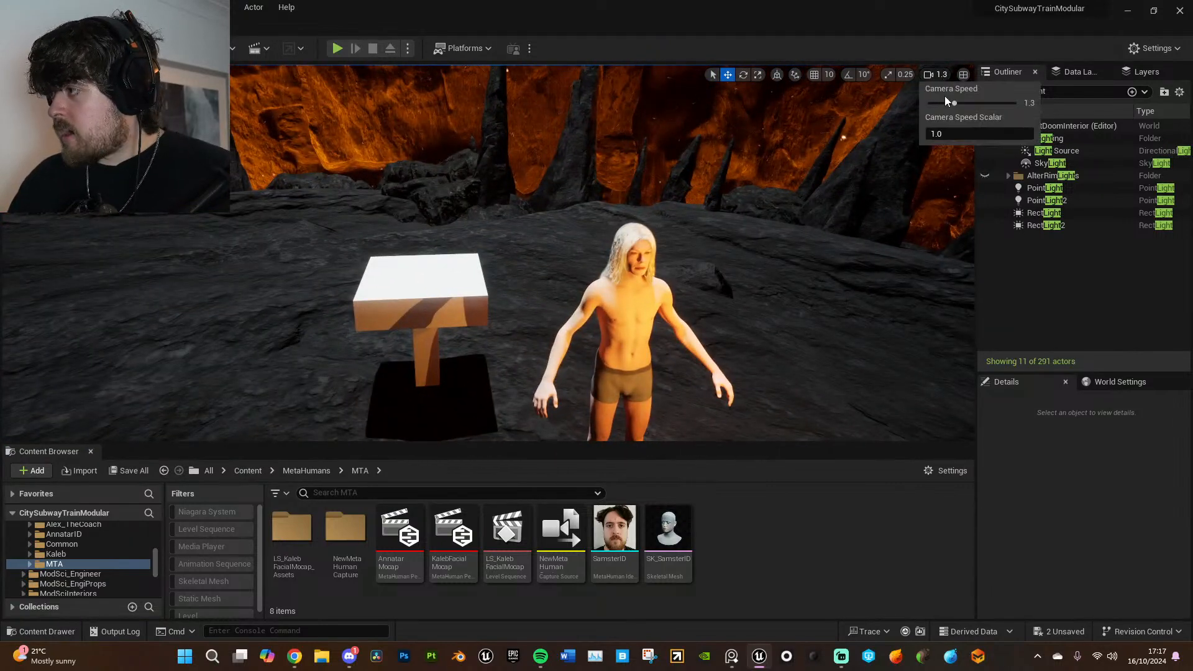
{"action": "mouse_move", "coordinate": [893, 237]}
{"action": "right_mouse_down"}
{"action": "mouse_move", "coordinate": [970, 239]}
{"action": "mouse_move", "coordinate": [887, 235]}
{"action": "mouse_move", "coordinate": [909, 238]}
{"action": "right_mouse_up"}
{"action": "scroll", "coordinate": [893, 237], "scroll_direction": "down", "scroll_amount": 1}
{"action": "key", "text": "s"}
{"action": "key", "text": "w"}
{"action": "scroll", "coordinate": [893, 236], "scroll_direction": "down", "scroll_amount": 8}
{"action": "key", "text": "s"}
{"action": "key", "text": "w"}
{"action": "scroll", "coordinate": [898, 235], "scroll_direction": "down", "scroll_amount": 3}
{"action": "key", "text": "e"}
{"action": "key", "text": "q"}
{"action": "key", "text": "w"}
{"action": "right_click_drag", "start_coordinate": [727, 317], "coordinate": [722, 314]}
{"action": "key", "text": "s"}
{"action": "key", "text": "e"}
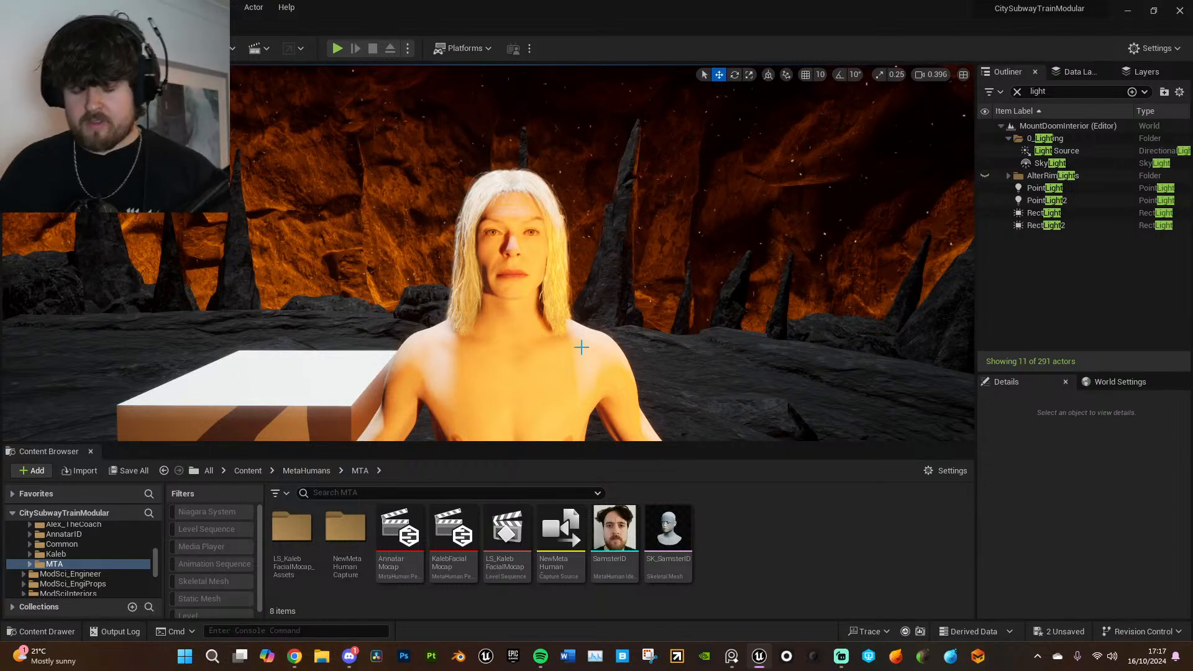
- Turn off Use Temperature on PointLight and check the lighting on the character's face
{"action": "key", "text": "s"}
{"action": "right_click_drag", "start_coordinate": [742, 138], "coordinate": [746, 205]}
{"action": "right_click_drag", "start_coordinate": [621, 273], "coordinate": [620, 274]}
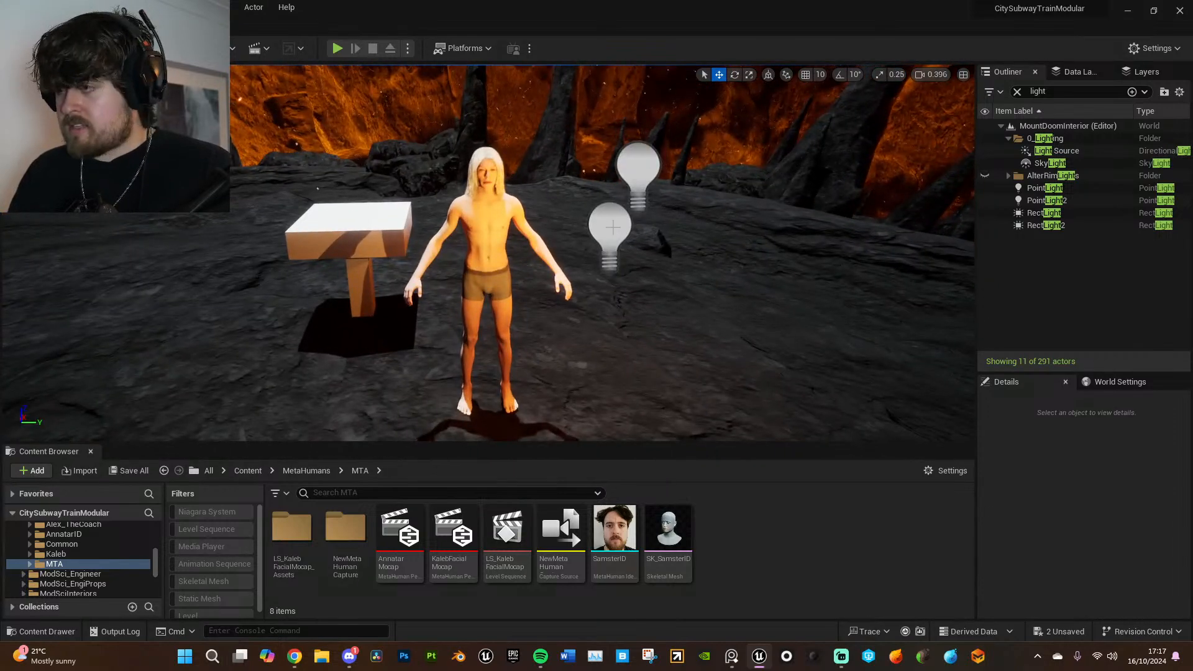
{"action": "left_click", "coordinate": [1045, 188]}
{"action": "scroll", "coordinate": [1117, 591], "scroll_direction": "down", "scroll_amount": 3}
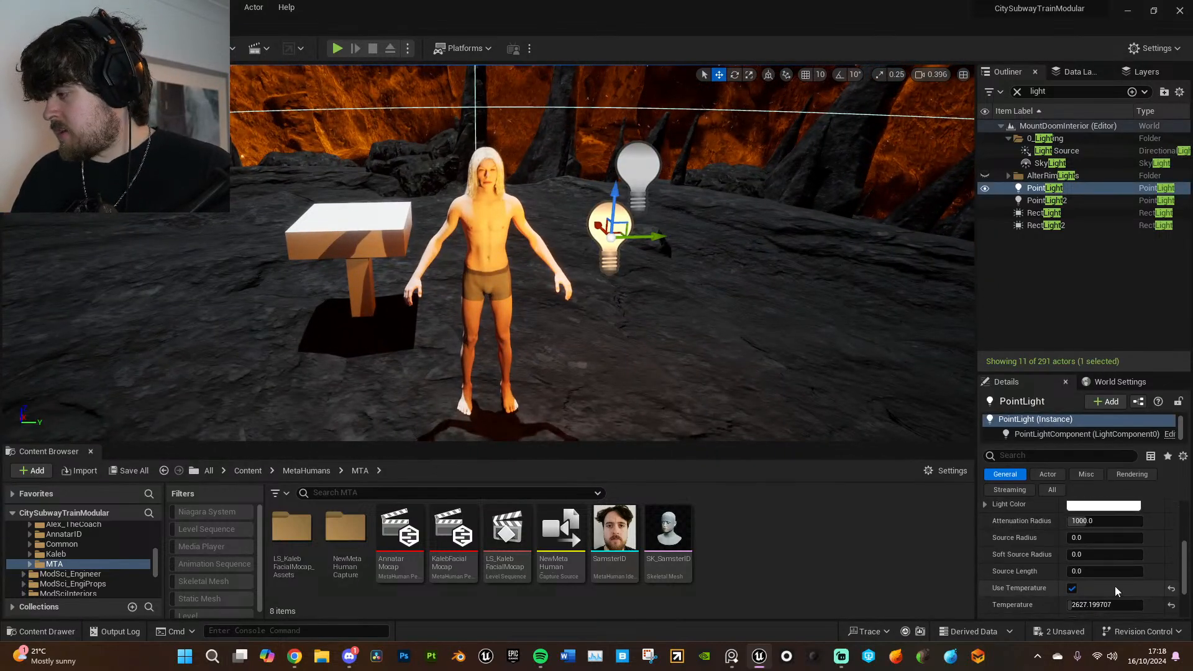
{"action": "left_click", "coordinate": [1074, 590]}
{"action": "key", "text": "w"}
{"action": "mouse_move", "coordinate": [587, 244]}
{"action": "right_mouse_down"}
{"action": "mouse_move", "coordinate": [575, 212]}
{"action": "mouse_move", "coordinate": [587, 244]}
{"action": "right_mouse_up"}
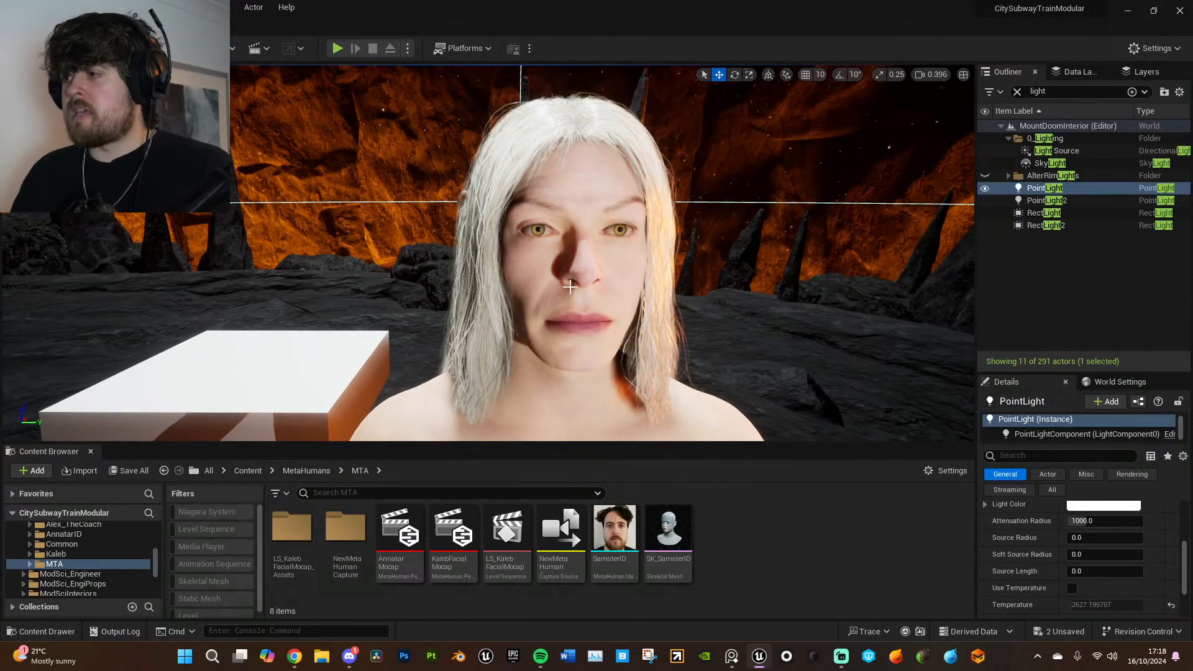
- Open the character's BP_AnnatarID blueprint from the level and maximize its editor window
{"action": "left_click", "coordinate": [570, 286]}
{"action": "scroll", "coordinate": [1077, 439], "scroll_direction": "down", "scroll_amount": 1}
{"action": "scroll", "coordinate": [1075, 440], "scroll_direction": "down", "scroll_amount": 5}
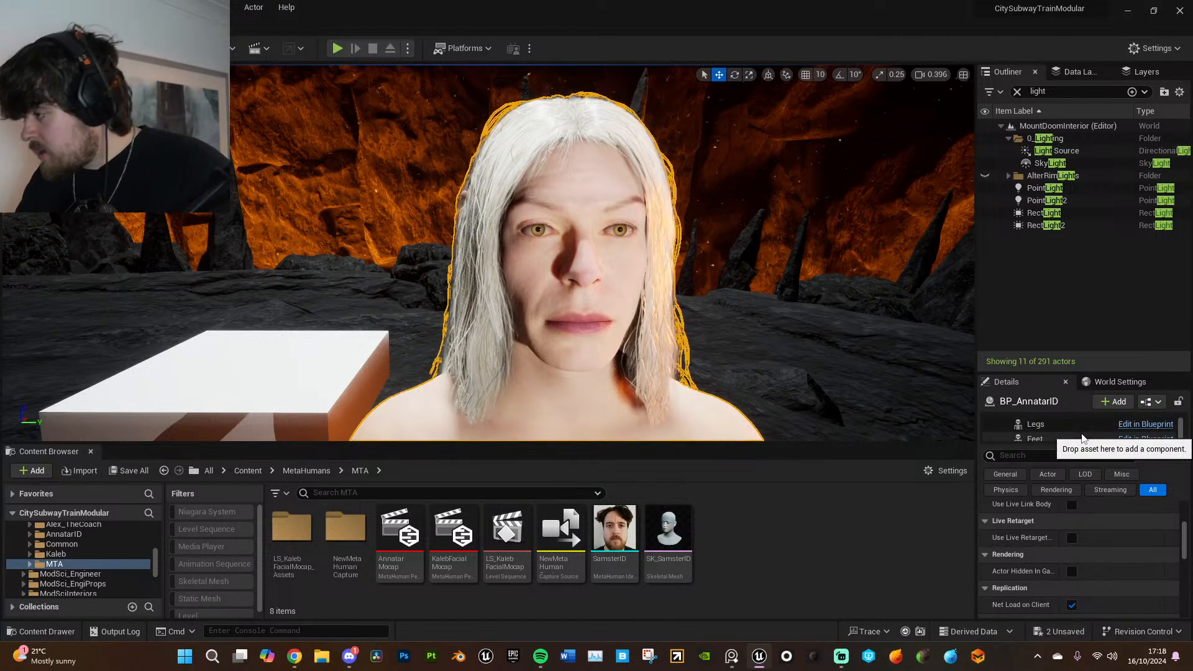
{"action": "scroll", "coordinate": [1083, 439], "scroll_direction": "up", "scroll_amount": 3}
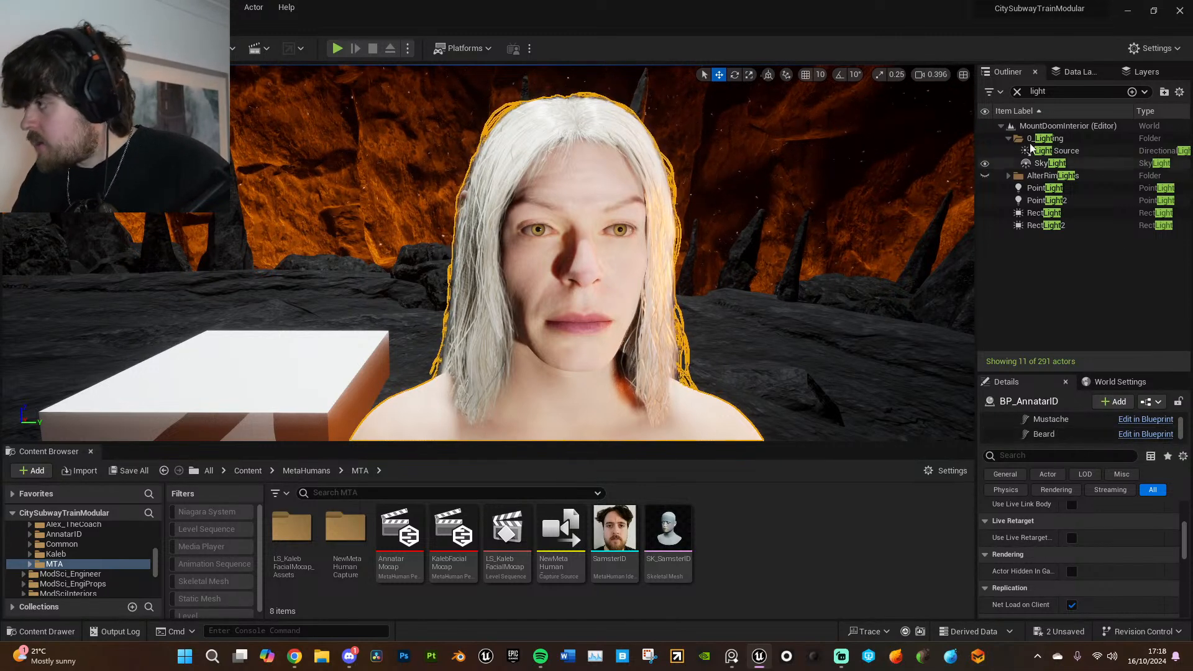
{"action": "left_click", "coordinate": [1017, 91]}
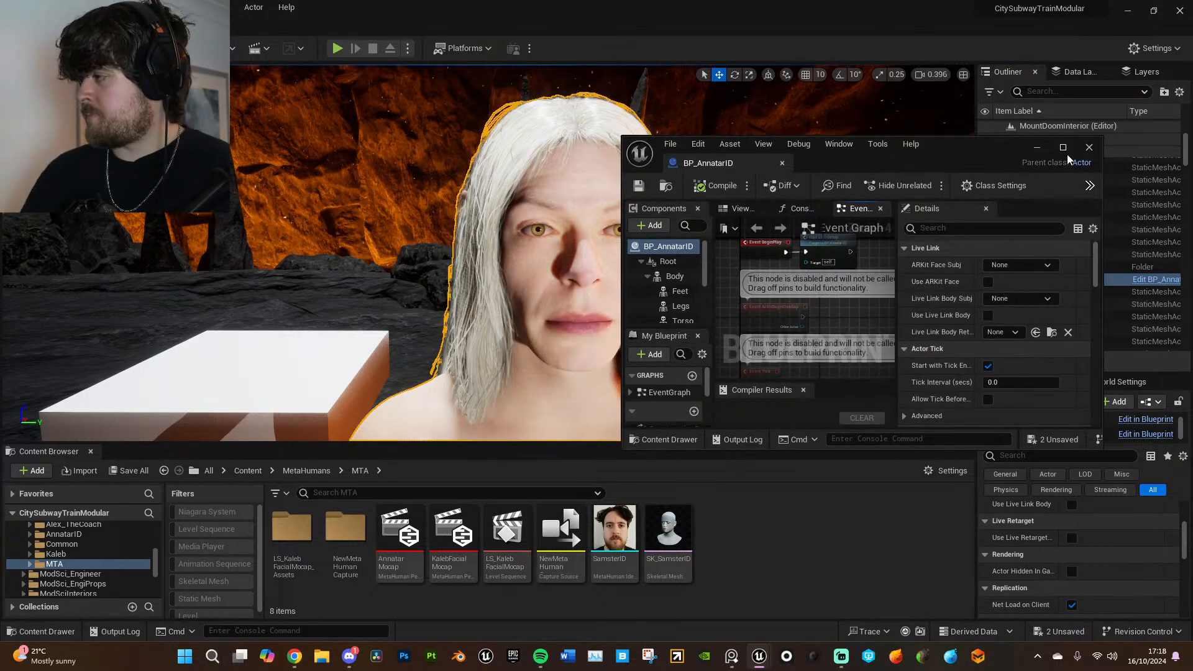
{"action": "left_click", "coordinate": [1064, 149]}
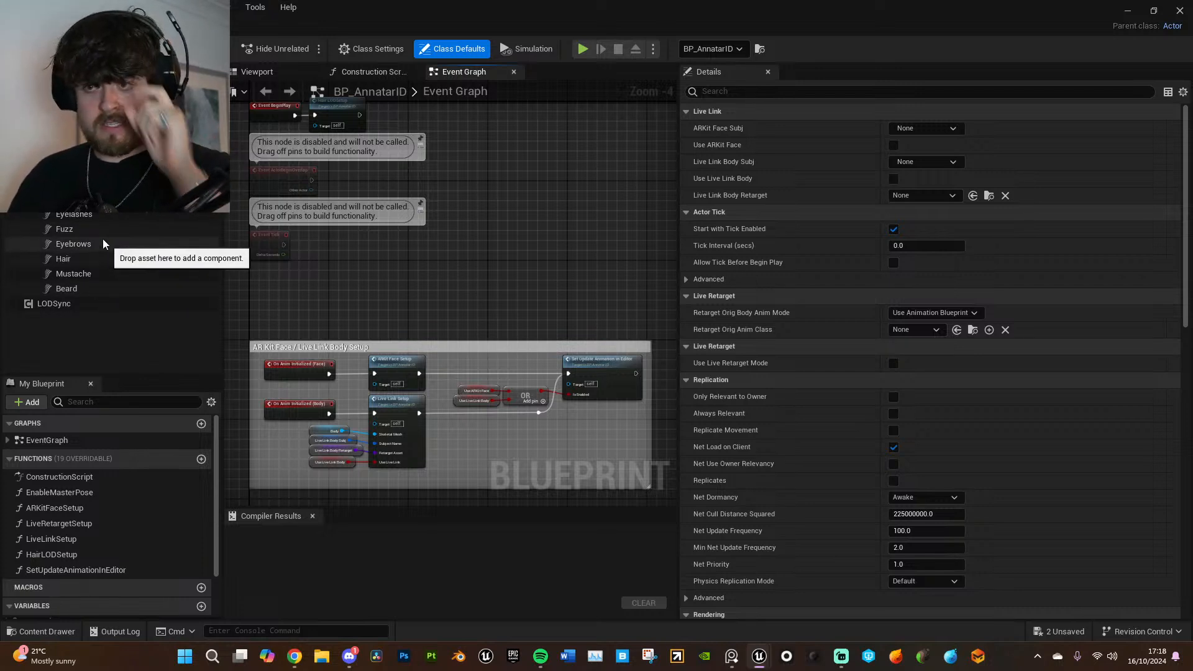
- Open the Face component's Element 3 material, MI_EyeRefractive_Inst_L, and go to its iris parameters
{"action": "left_click", "coordinate": [104, 200]}
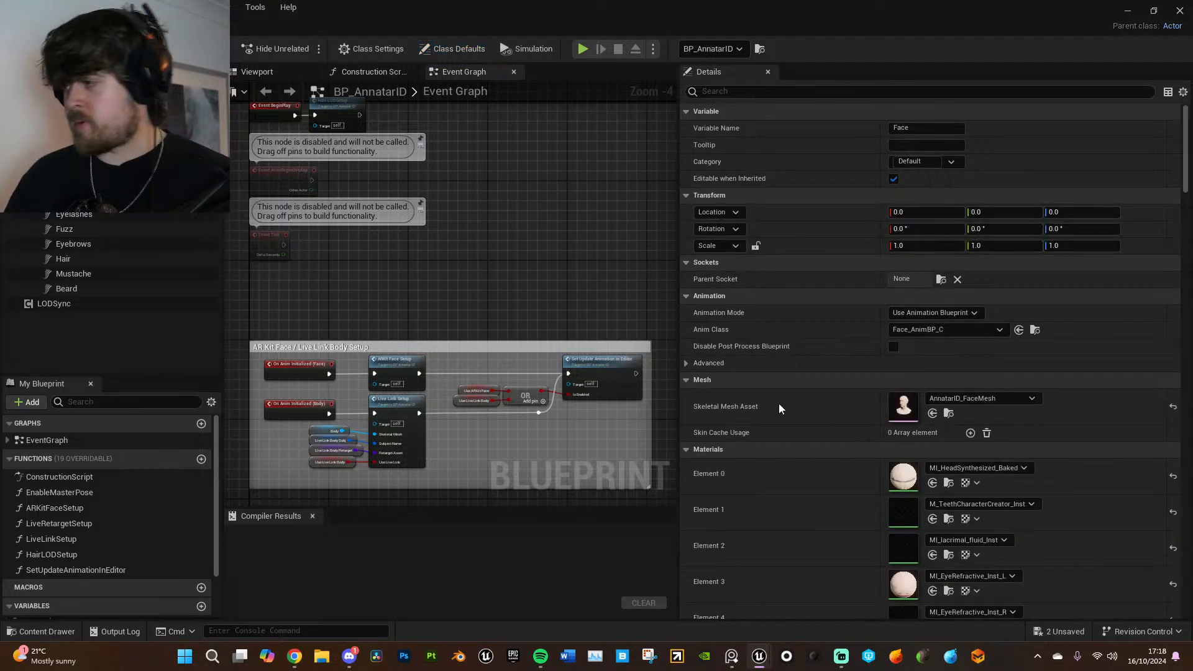
{"action": "scroll", "coordinate": [939, 528], "scroll_direction": "down", "scroll_amount": 2}
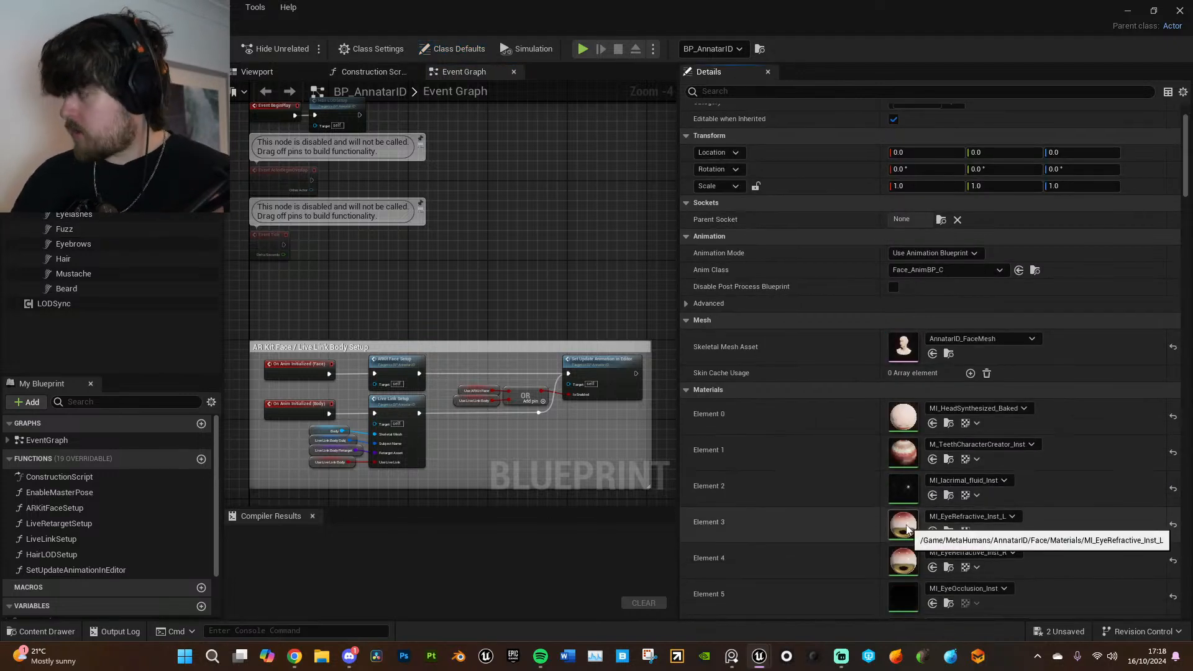
{"action": "double_click", "coordinate": [906, 527]}
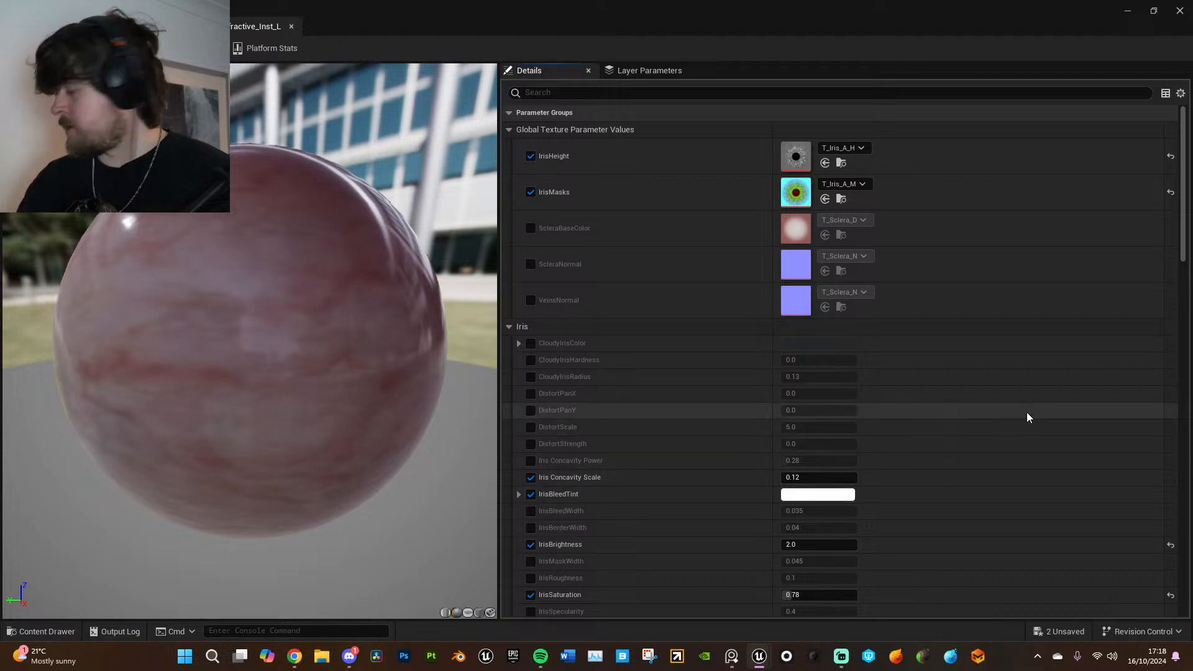
{"action": "scroll", "coordinate": [591, 490], "scroll_direction": "down", "scroll_amount": 4}
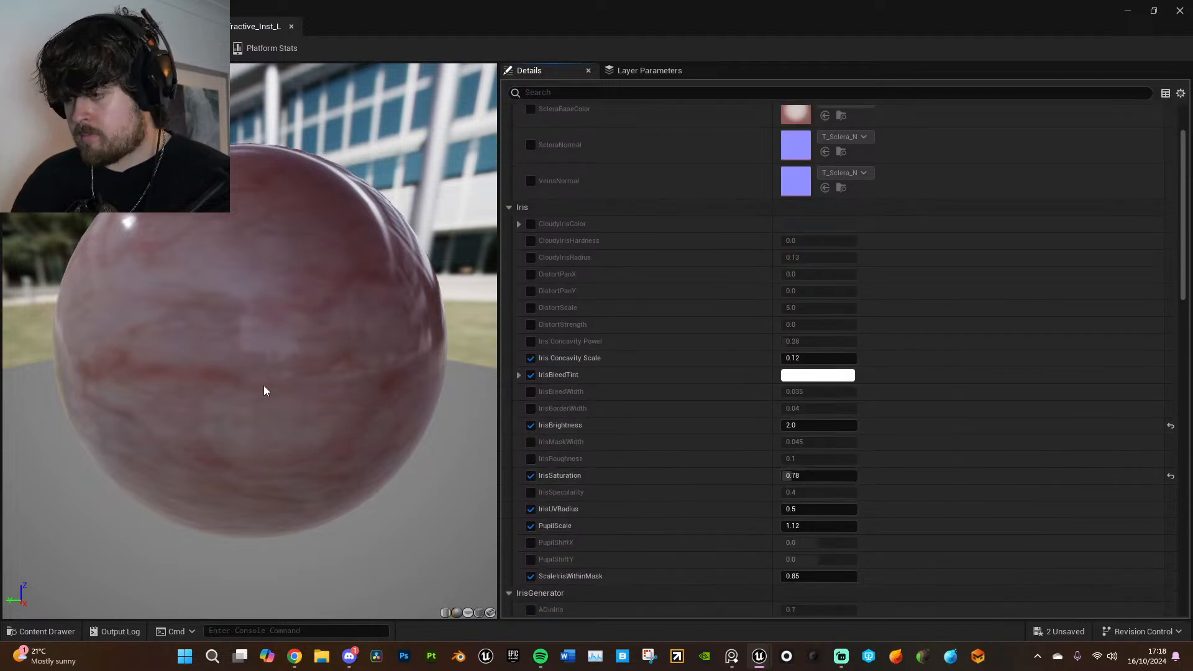
- Set IrisBrightness to 3 in the left eye material, MI_EyeRefractive_Inst_L
{"action": "left_click", "coordinate": [846, 426]}
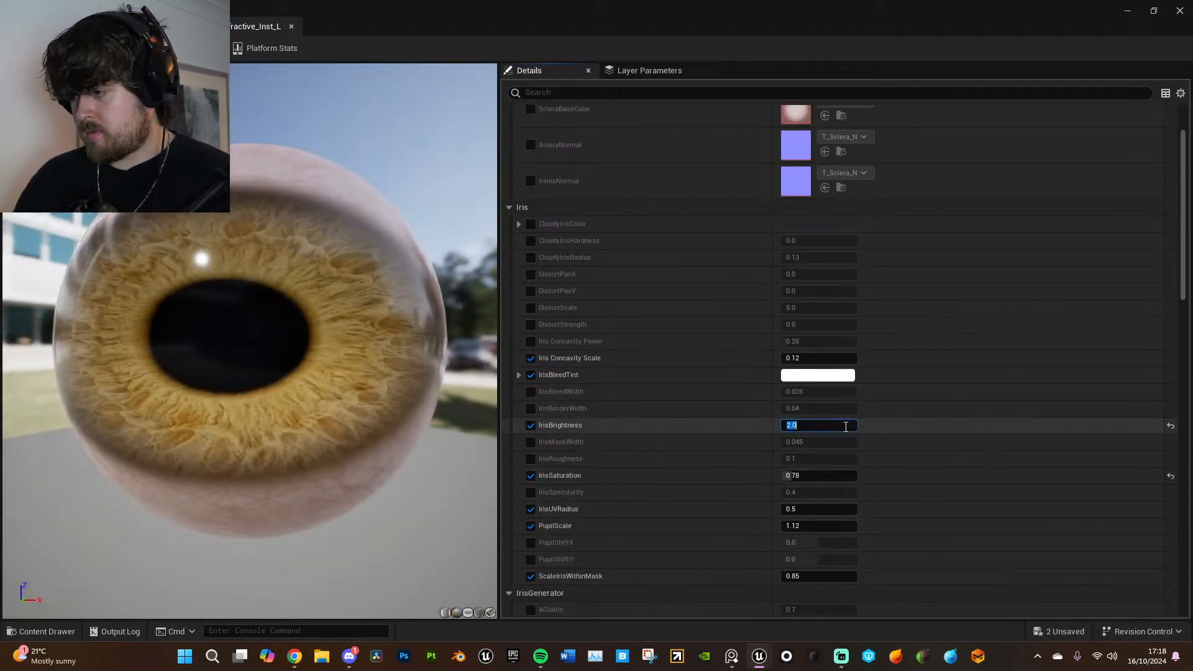
{"action": "type", "text": "3"}
{"action": "key", "text": "Return"}
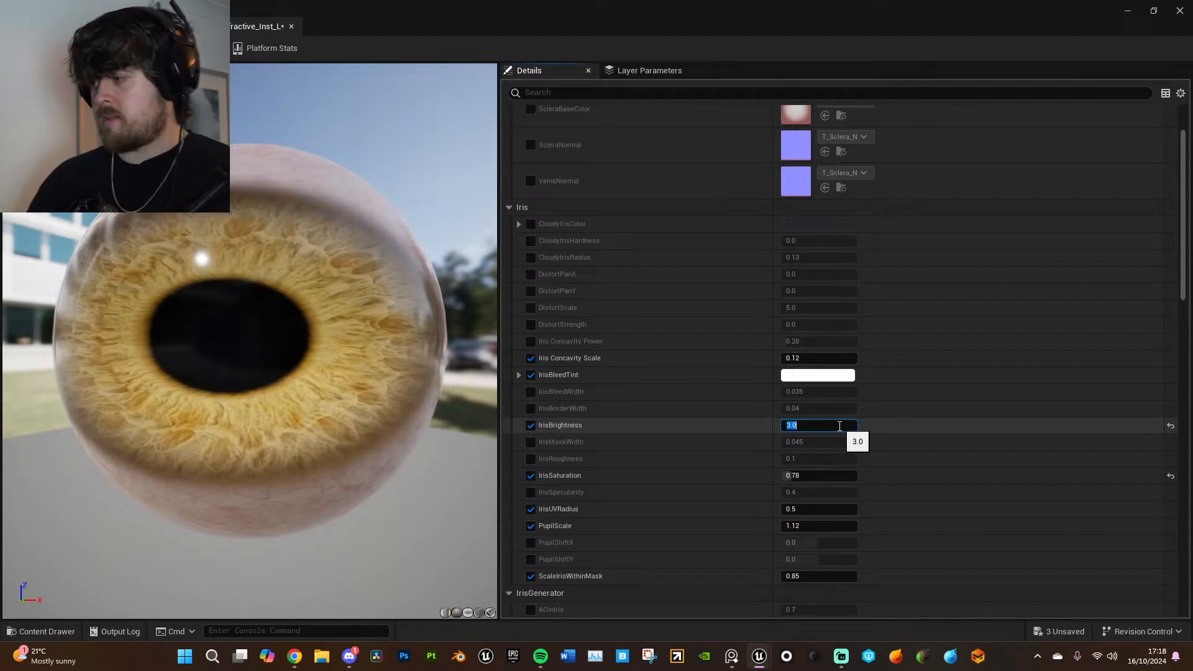
- Open the Face component's Element 4 material, MI_EyeRefractive_Inst_R, from BP_AnnatarID and set its IrisBrightness to 3
{"action": "left_click", "coordinate": [144, 26]}
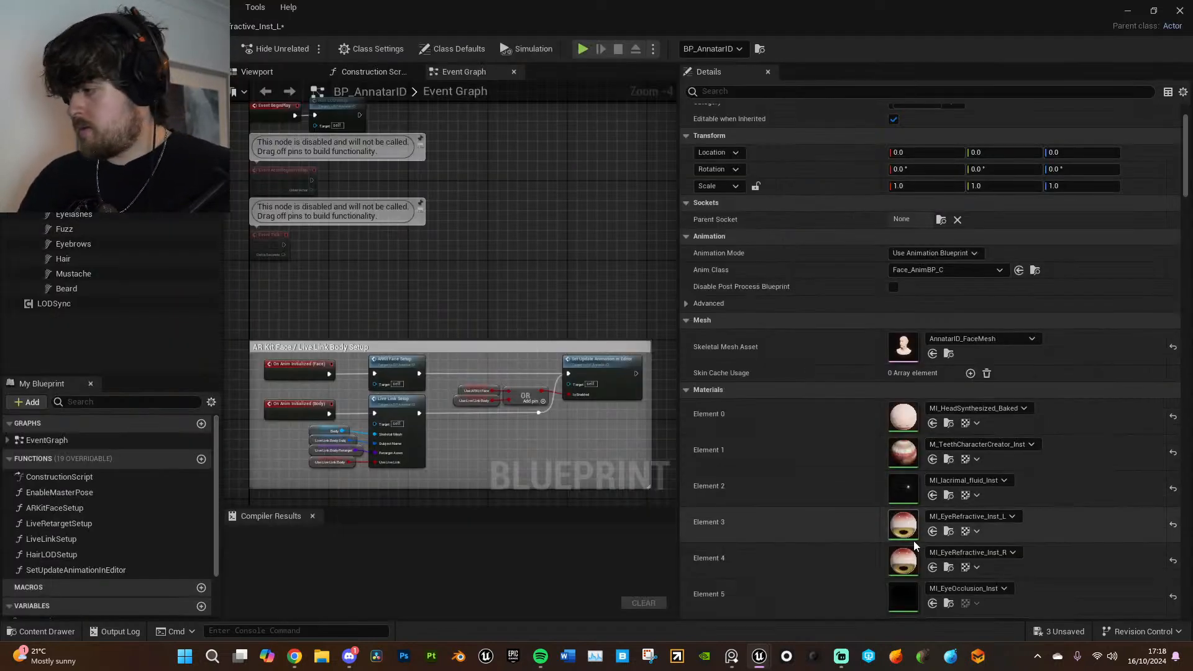
{"action": "double_click", "coordinate": [909, 565]}
{"action": "left_click", "coordinate": [814, 544]}
{"action": "type", "text": "3"}
{"action": "key", "text": "Return"}
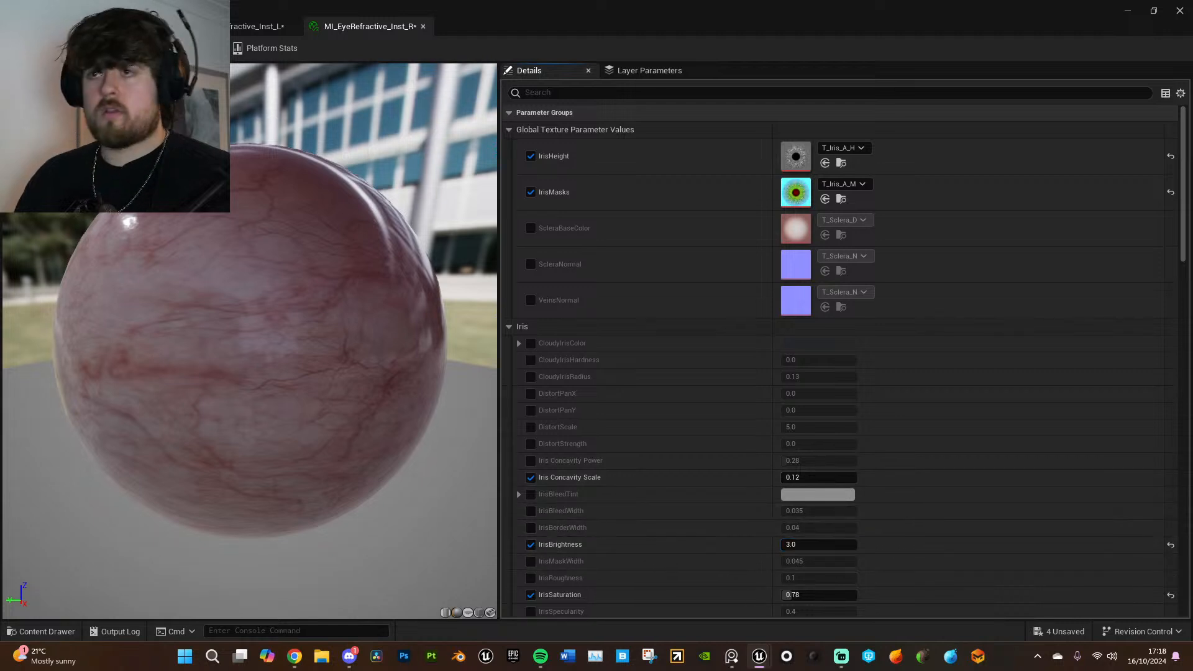
- Save all changes and return to the level to check the character's eyes and face in game view
{"action": "left_click", "coordinate": [38, 10]}
{"action": "left_click", "coordinate": [81, 104]}
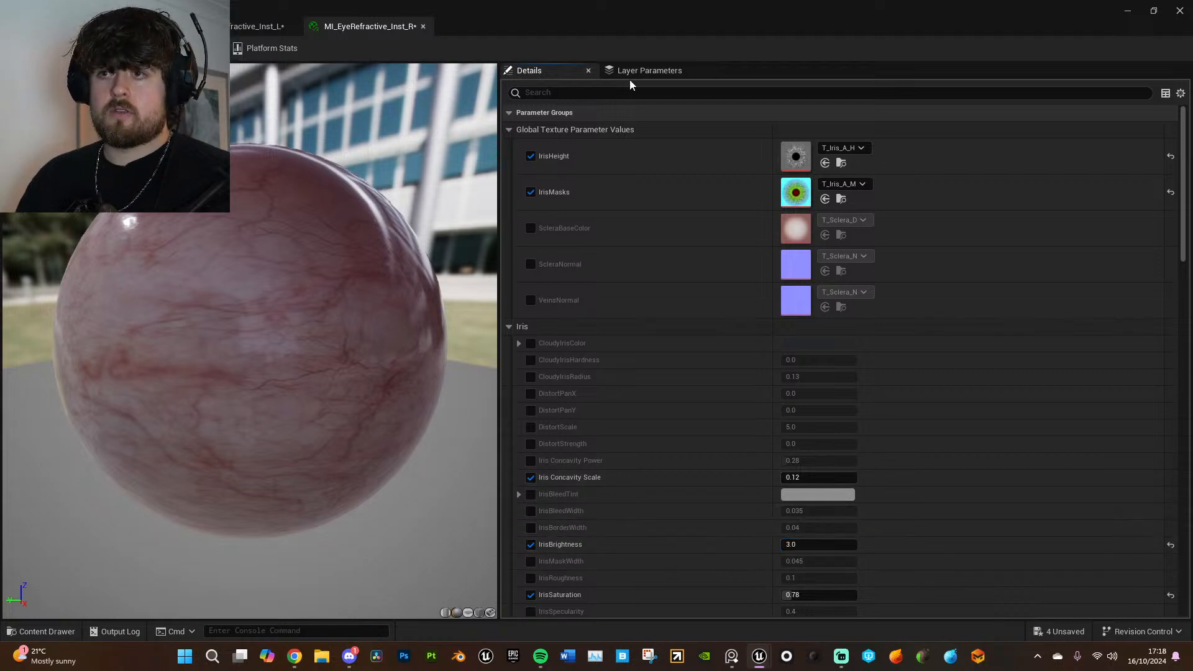
{"action": "left_click", "coordinate": [1128, 12]}
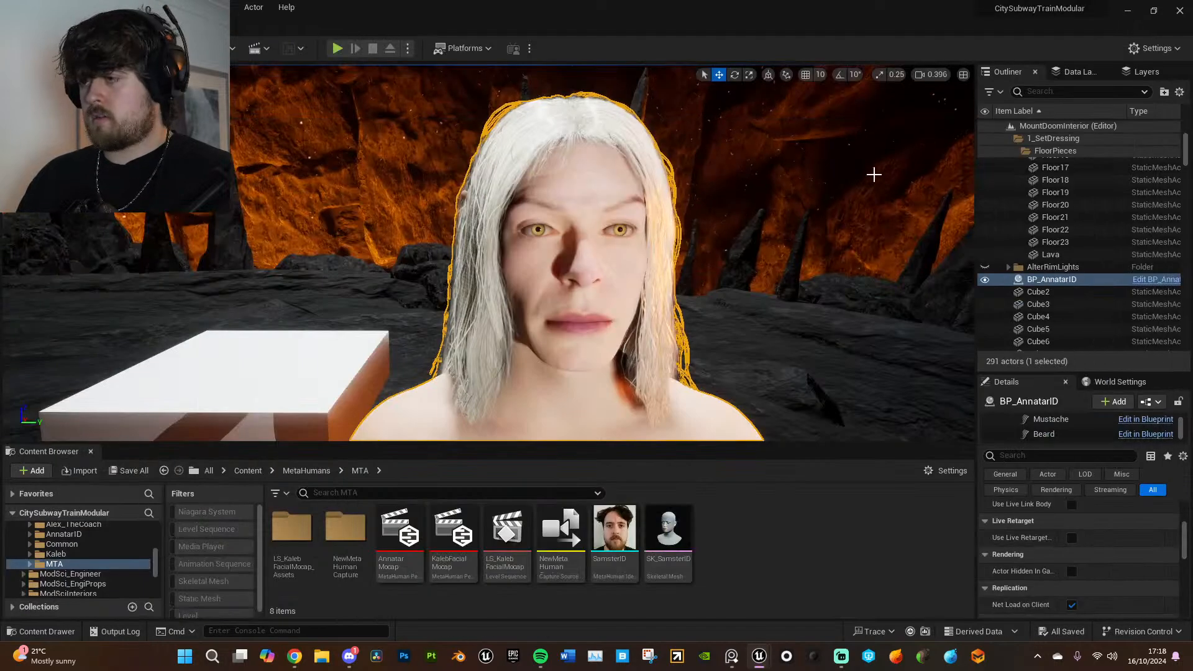
{"action": "right_click_drag", "start_coordinate": [746, 267], "coordinate": [726, 277]}
{"action": "key", "text": "g"}
{"action": "key", "text": "s"}
{"action": "key", "text": "w"}
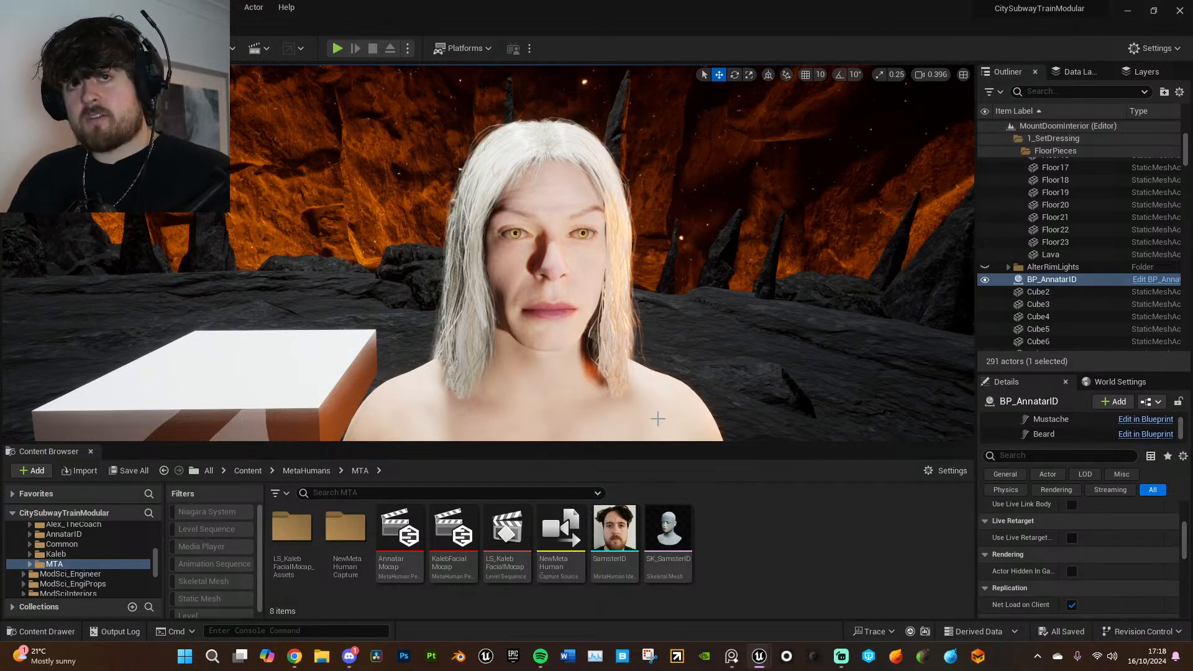
- Filter the level's actors by "light" and select RectLight above the lava
{"action": "scroll", "coordinate": [651, 414], "scroll_direction": "down", "scroll_amount": 8}
{"action": "mouse_move", "coordinate": [666, 432]}
{"action": "right_mouse_down"}
{"action": "mouse_move", "coordinate": [681, 438]}
{"action": "mouse_move", "coordinate": [673, 431]}
{"action": "right_mouse_up"}
{"action": "right_click_drag", "start_coordinate": [713, 384], "coordinate": [886, 404]}
{"action": "key", "text": "s"}
{"action": "key", "text": "w"}
{"action": "left_click", "coordinate": [1057, 92]}
{"action": "type", "text": "l"}
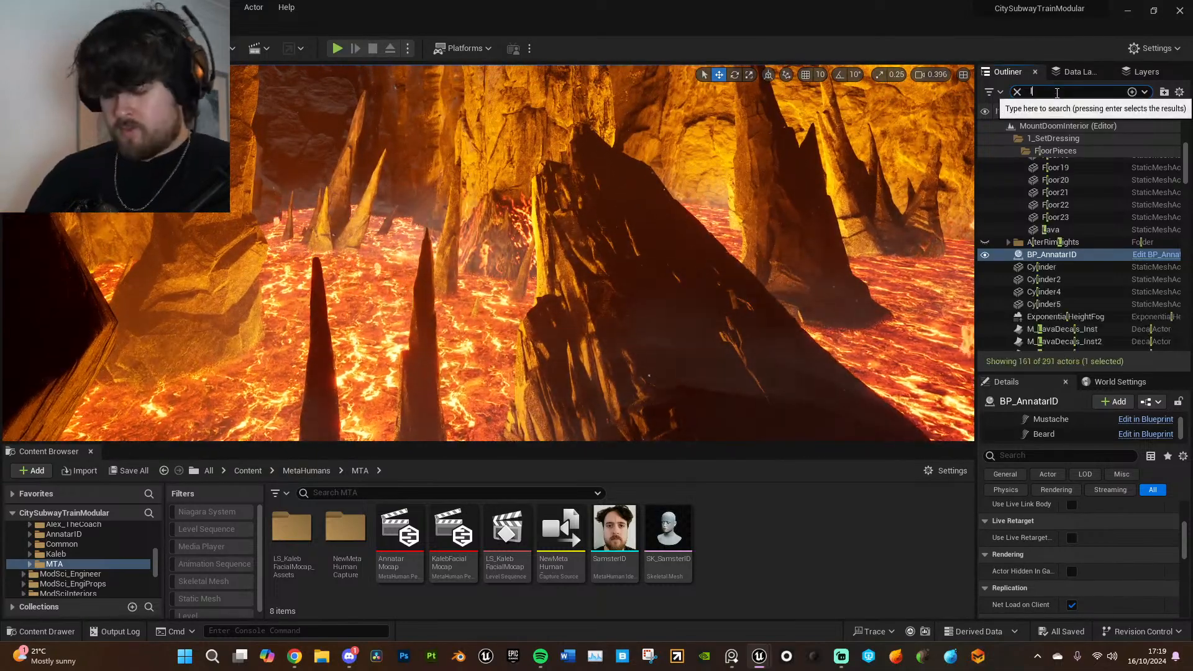
{"action": "type", "text": "ight"}
{"action": "left_click", "coordinate": [1047, 213]}
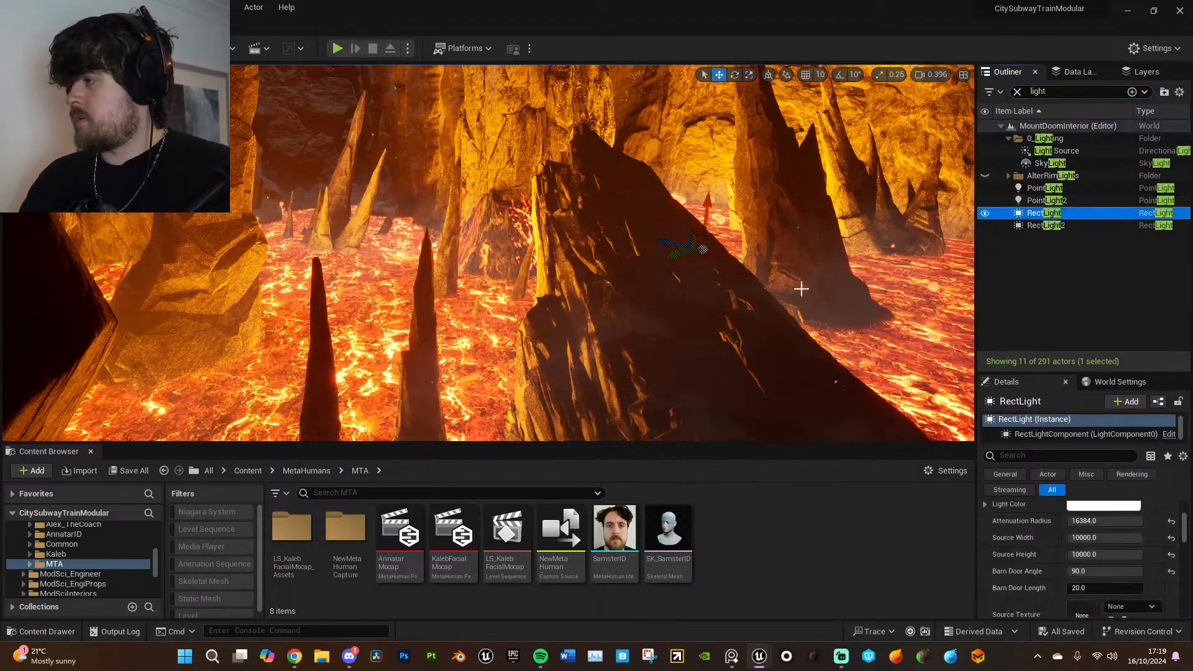
- Examine from overhead which part of the lava RectLight covers, with the camera speed raised to 2.6
{"action": "right_click_drag", "start_coordinate": [809, 286], "coordinate": [827, 268]}
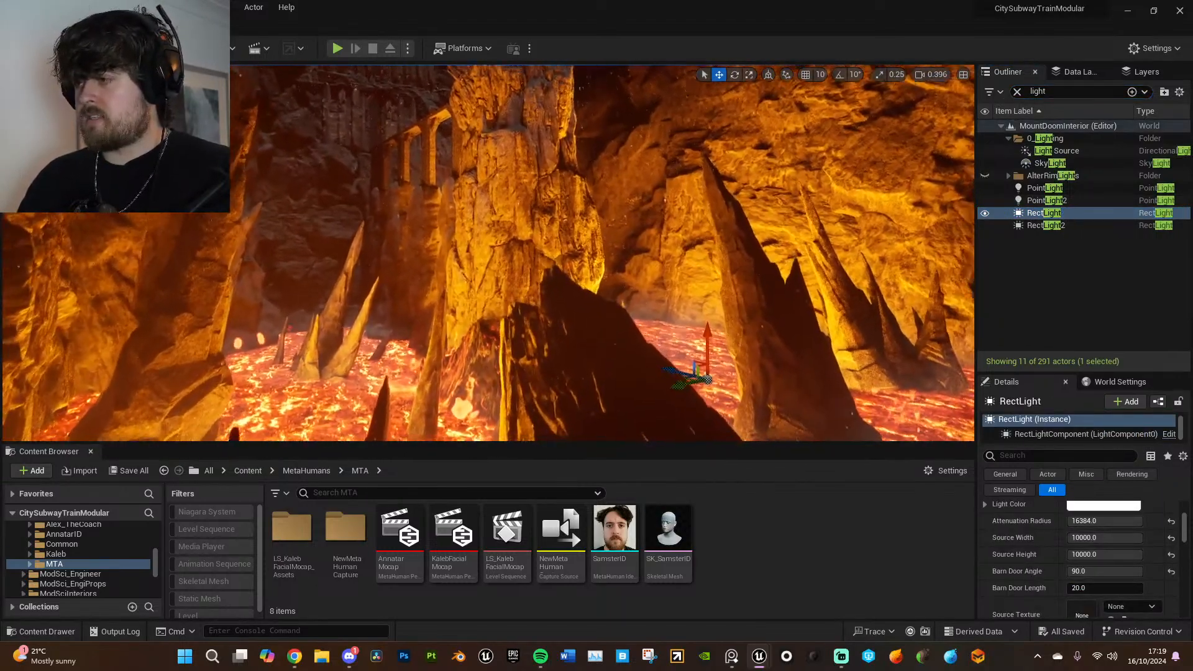
{"action": "left_click_drag", "start_coordinate": [692, 381], "coordinate": [656, 360]}
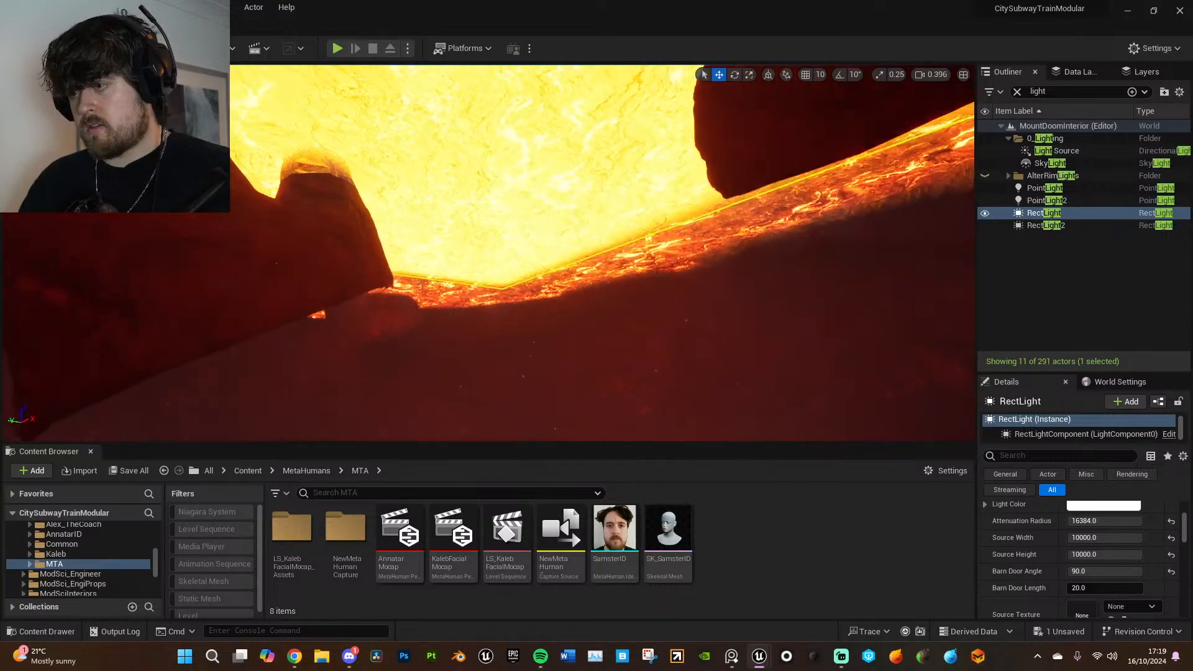
{"action": "right_click_drag", "start_coordinate": [488, 253], "coordinate": [435, 192]}
{"action": "scroll", "coordinate": [858, 226], "scroll_direction": "down", "scroll_amount": 1}
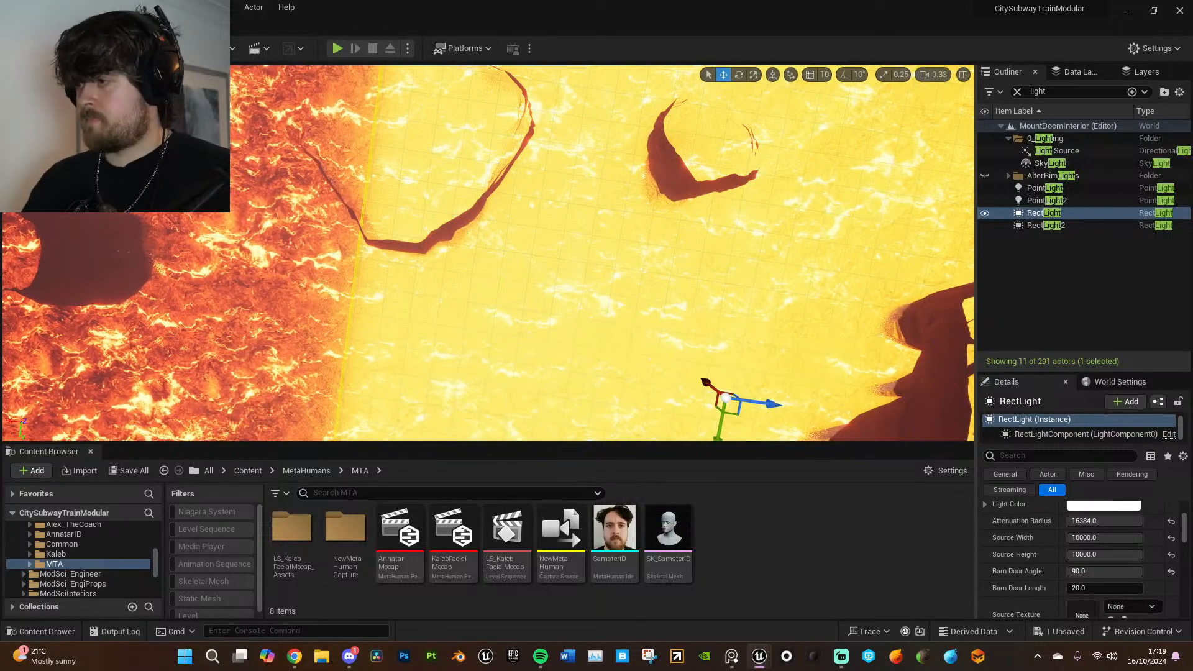
{"action": "scroll", "coordinate": [858, 234], "scroll_direction": "up", "scroll_amount": 11}
{"action": "right_click_drag", "start_coordinate": [857, 234], "coordinate": [1173, 235]}
{"action": "key", "text": "s"}
{"action": "key", "text": "w"}
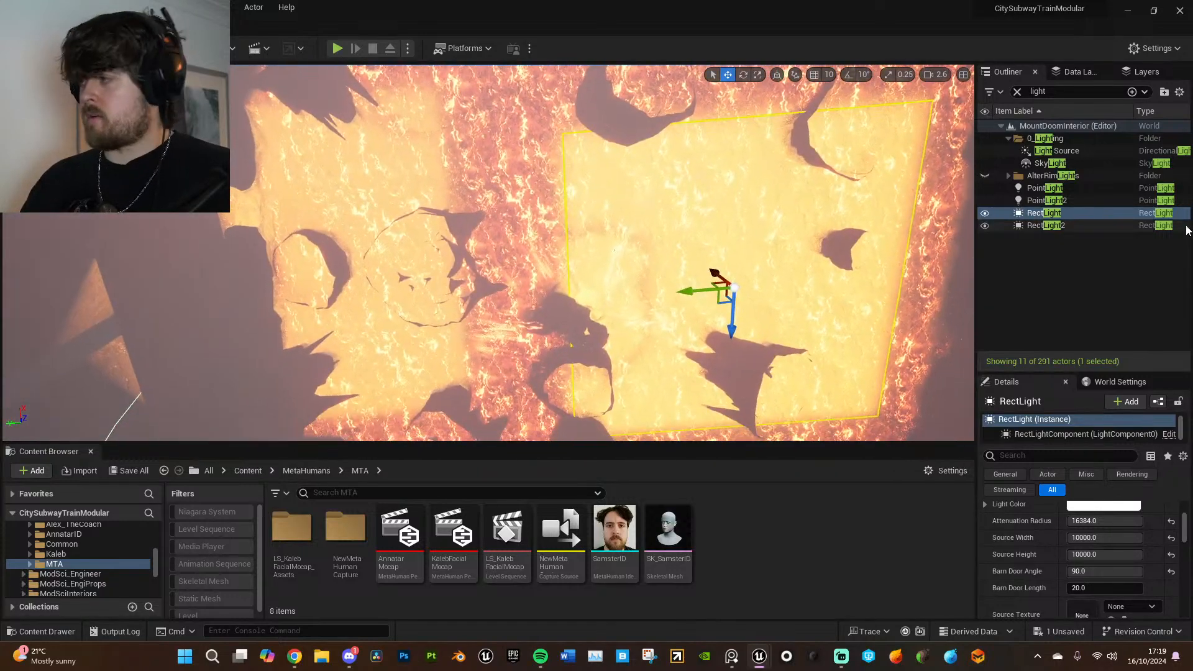
- Select RectLight2 and move it across the lava until its edge borders RectLight's area
{"action": "double_click", "coordinate": [1156, 226]}
{"action": "left_click_drag", "start_coordinate": [238, 275], "coordinate": [356, 281]}
{"action": "left_click_drag", "start_coordinate": [392, 320], "coordinate": [408, 347]}
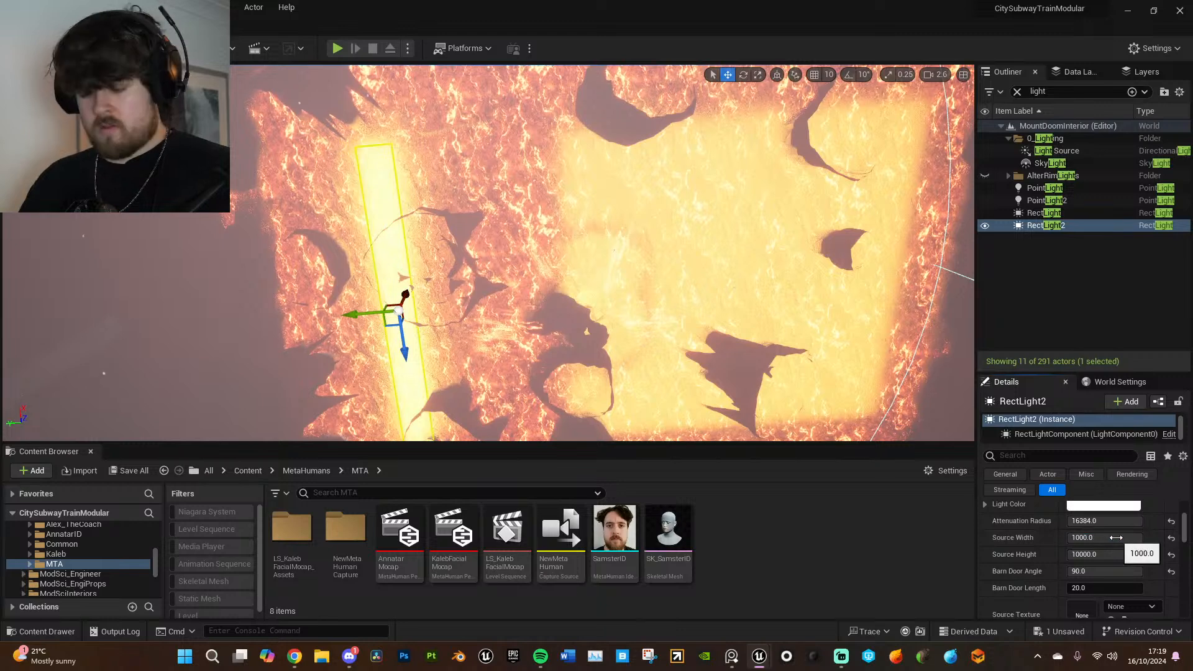
- Try a smaller Source Width and a different Source Height on RectLight2, undoing both edits
{"action": "key", "text": "ctrl+z"}
{"action": "left_click", "coordinate": [1111, 555]}
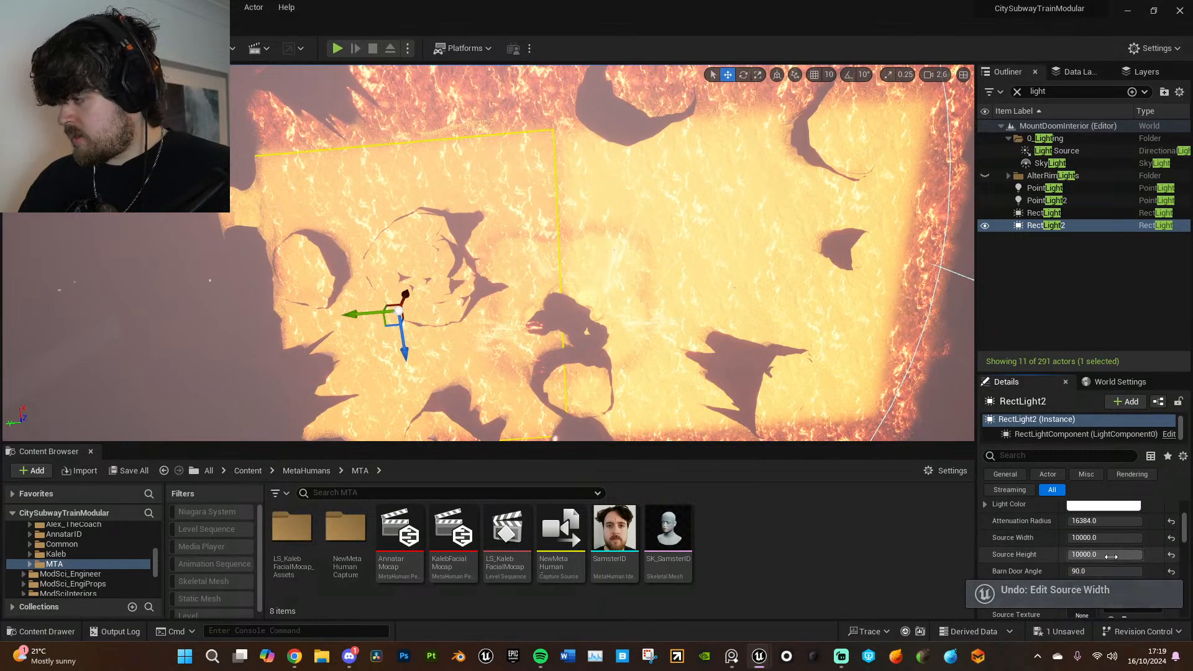
{"action": "left_click", "coordinate": [1094, 559]}
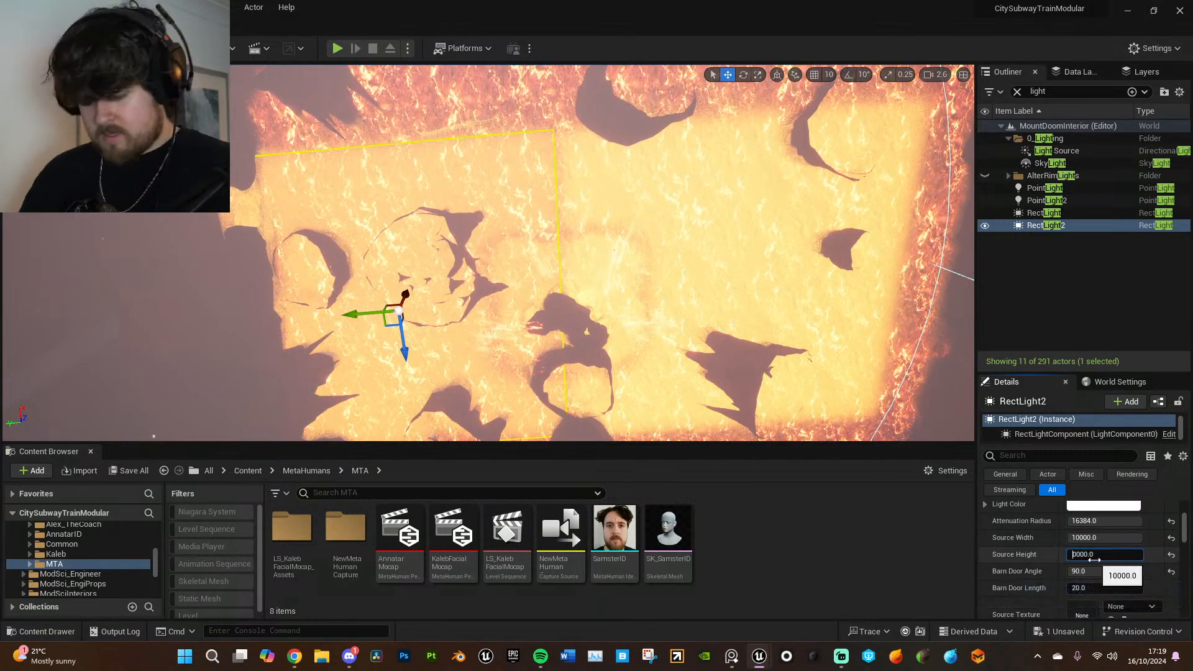
{"action": "key", "text": "Return"}
{"action": "right_click_drag", "start_coordinate": [821, 312], "coordinate": [820, 277]}
{"action": "right_click_drag", "start_coordinate": [679, 295], "coordinate": [677, 360]}
{"action": "key", "text": "ctrl+z"}
- Set RectLight2's intensity to 50000 cd
{"action": "scroll", "coordinate": [1064, 559], "scroll_direction": "up", "scroll_amount": 4}
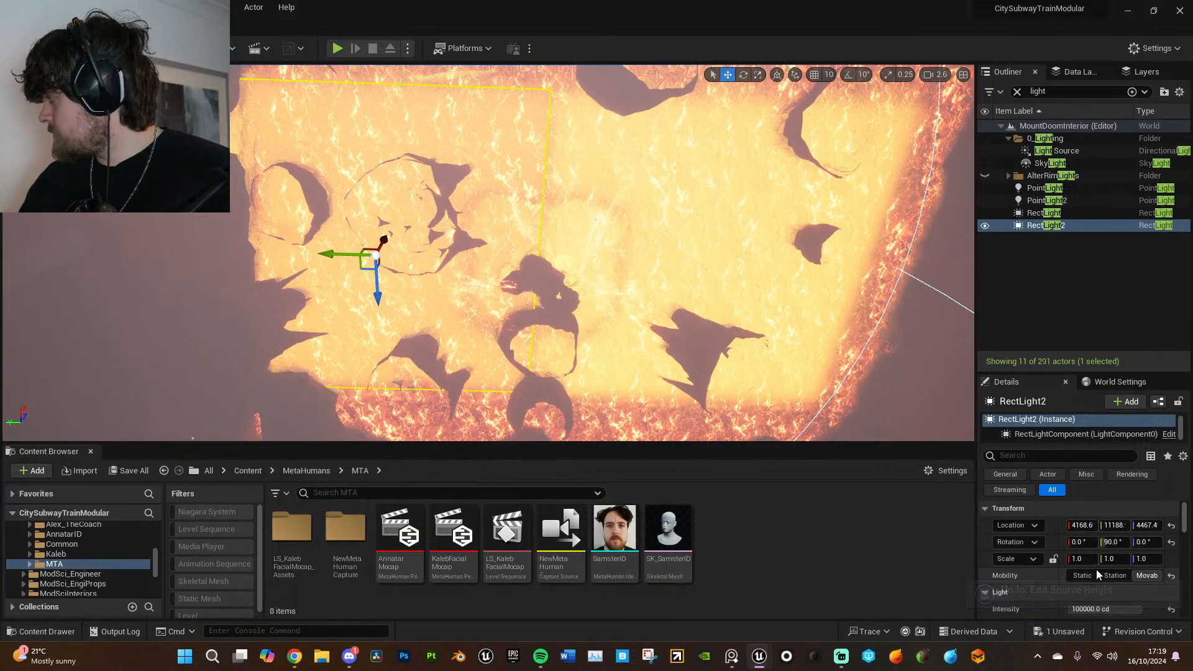
{"action": "scroll", "coordinate": [1125, 606], "scroll_direction": "down", "scroll_amount": 1}
{"action": "left_click", "coordinate": [1083, 589]}
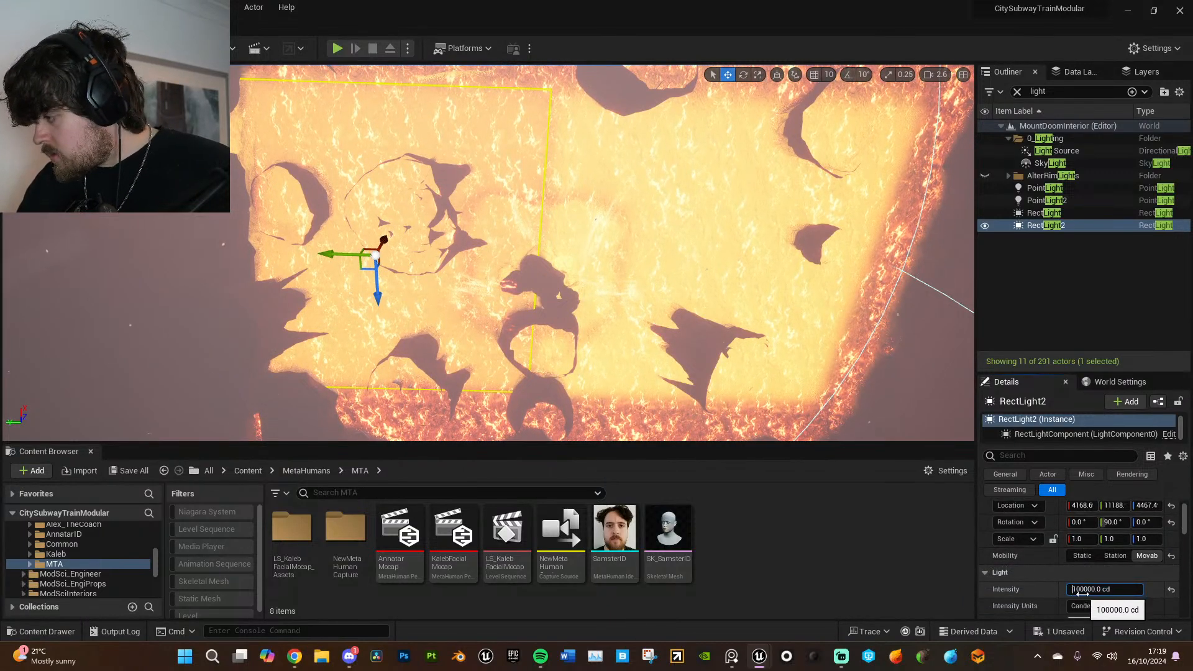
{"action": "type", "text": "5"}
{"action": "key", "text": "Return"}
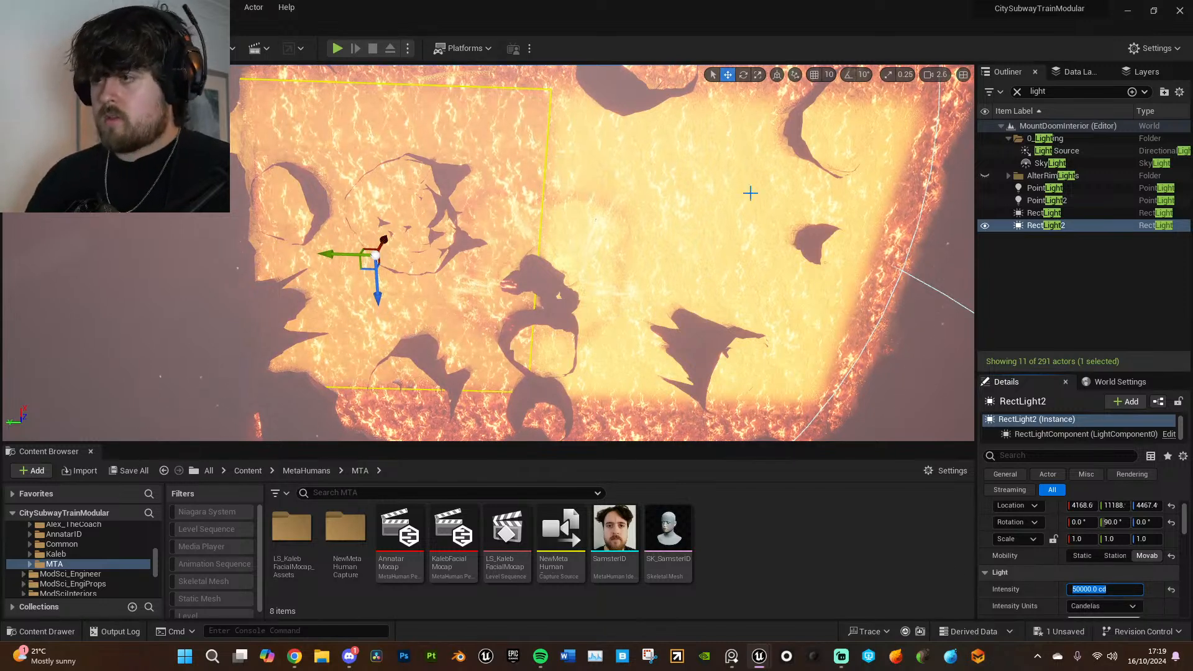
- Delete RectLight from the level
{"action": "right_click_drag", "start_coordinate": [591, 253], "coordinate": [585, 291]}
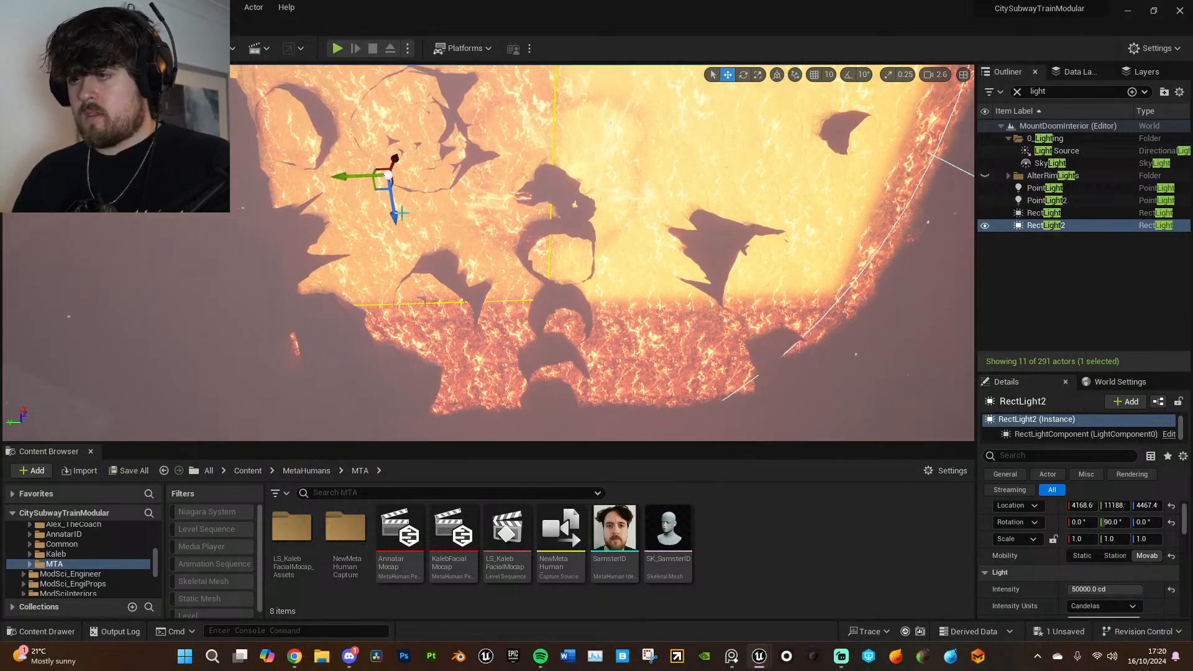
{"action": "left_click", "coordinate": [1044, 212]}
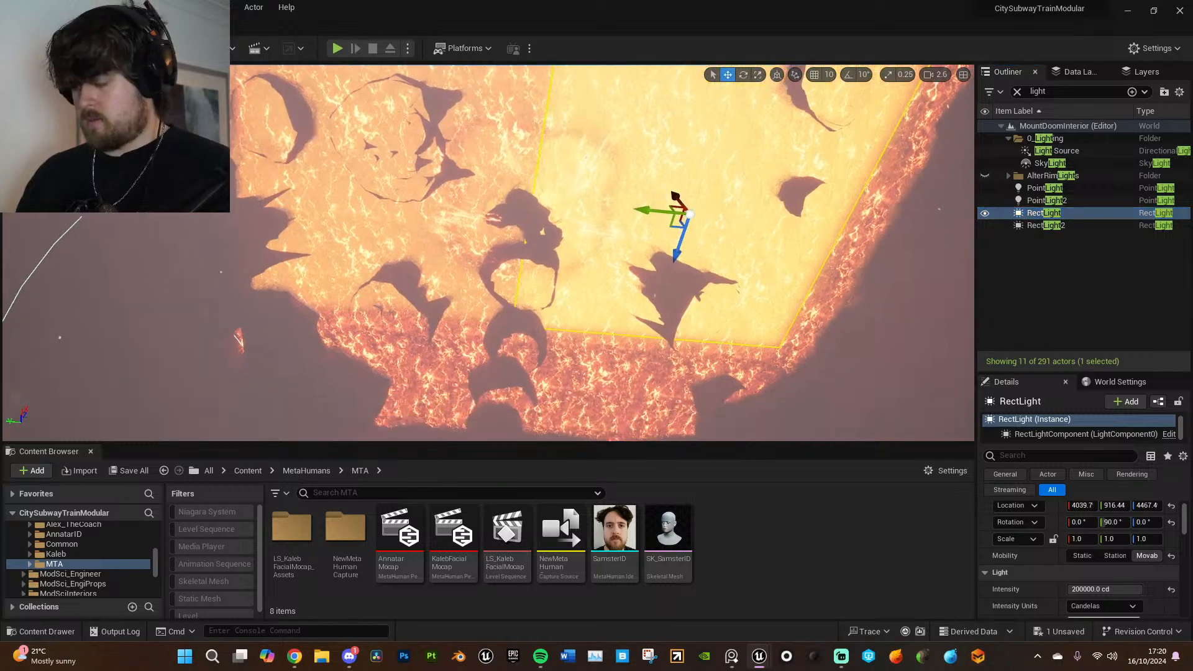
{"action": "key", "text": "Delete"}
- Select RectLight2 and move it along the X axis to about -129.6
{"action": "left_click", "coordinate": [1046, 212]}
{"action": "scroll", "coordinate": [365, 290], "scroll_direction": "up", "scroll_amount": 2}
{"action": "left_click_drag", "start_coordinate": [399, 264], "coordinate": [414, 371]}
{"action": "right_click_drag", "start_coordinate": [514, 243], "coordinate": [514, 273]}
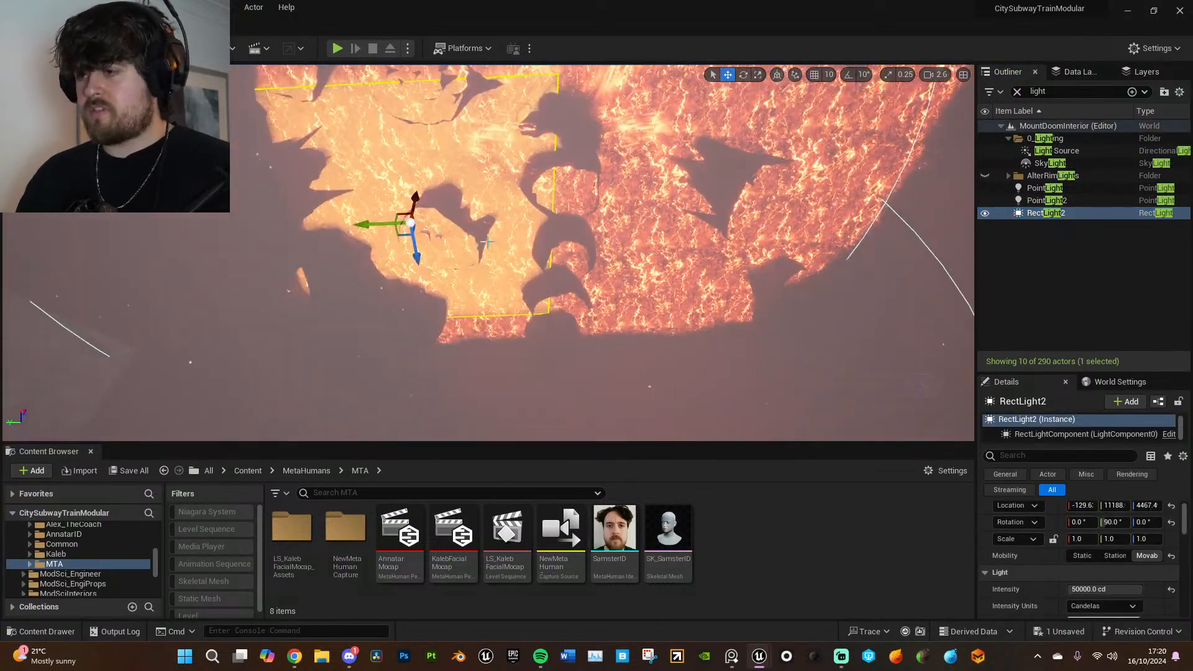
- Filter RectLight2's properties by "ray" to review its ray tracing settings
{"action": "left_click", "coordinate": [1081, 452]}
{"action": "type", "text": "r"}
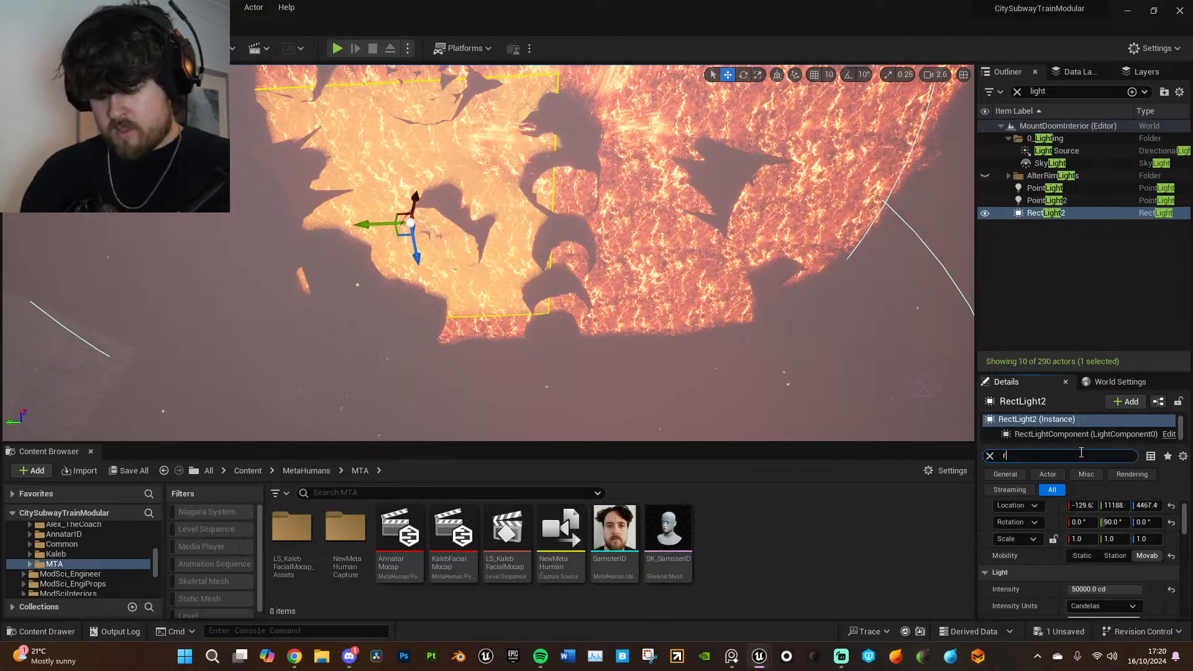
{"action": "type", "text": "ay"}
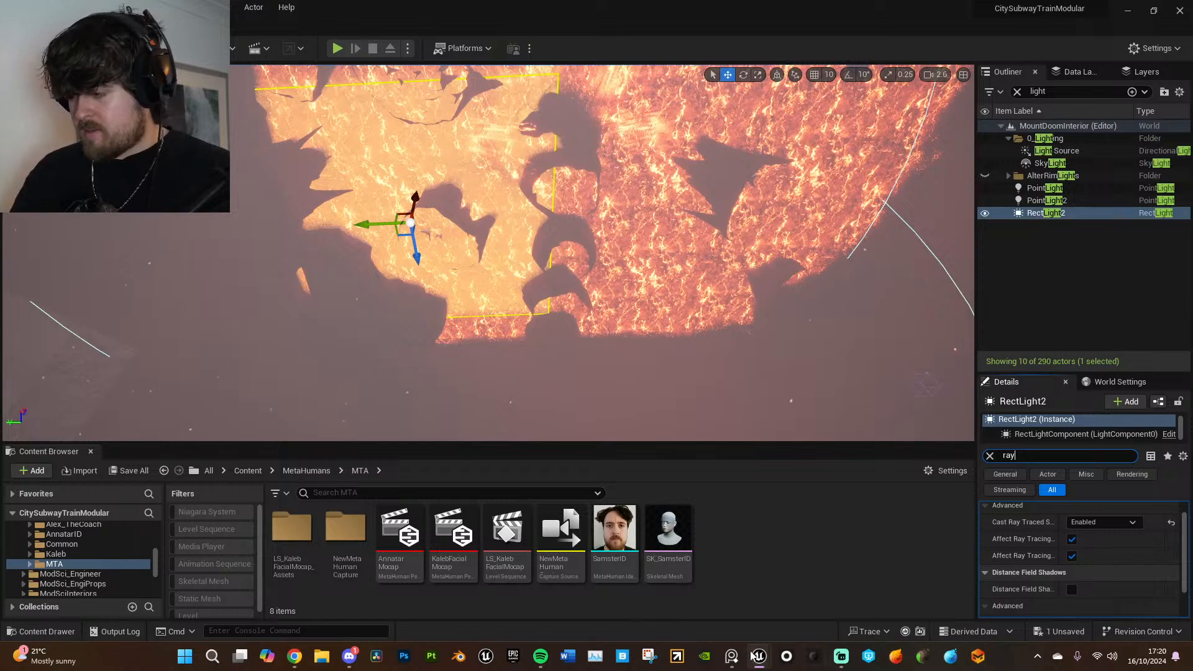
- Switch to the Mount Doom Interior Ref image board, study how the lava lights the cliff, and return to the level
{"action": "left_click", "coordinate": [732, 656]}
{"action": "scroll", "coordinate": [759, 438], "scroll_direction": "up", "scroll_amount": 6}
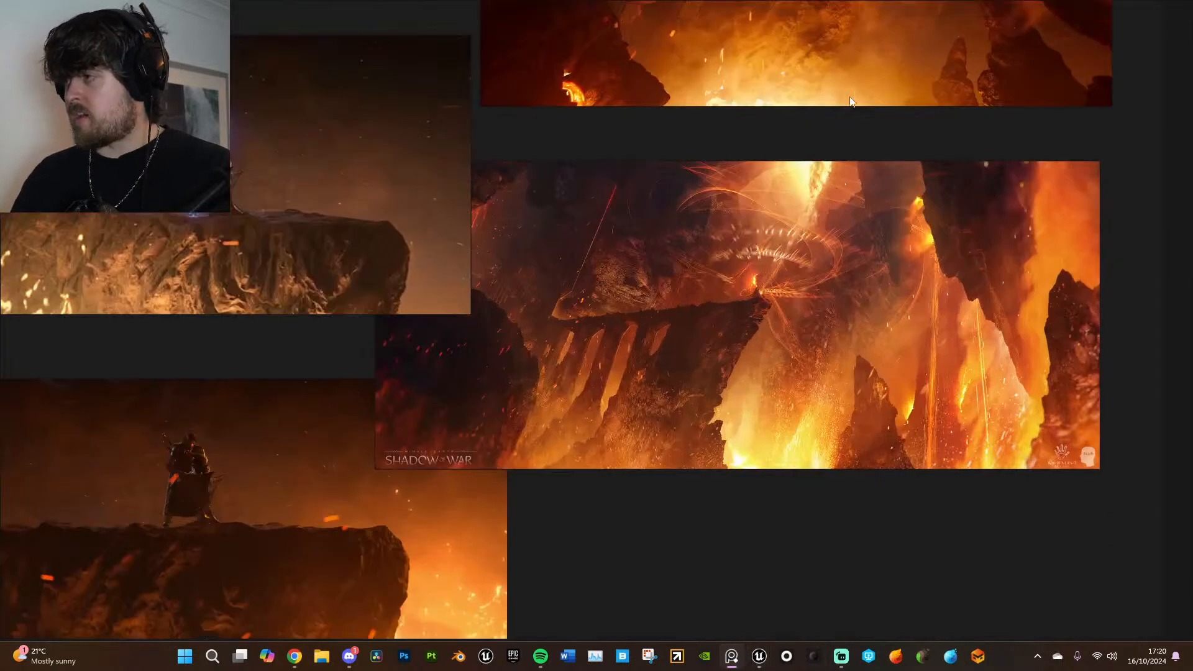
{"action": "key", "text": "ctrl+f"}
{"action": "left_click", "coordinate": [790, 305]}
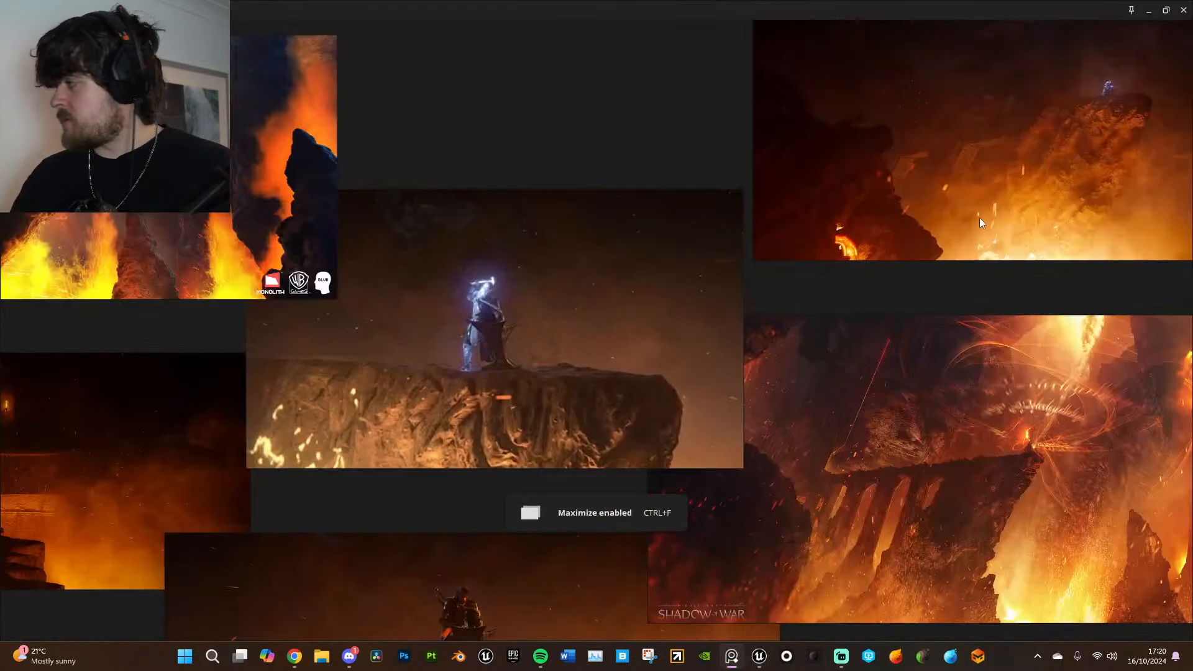
{"action": "scroll", "coordinate": [979, 222], "scroll_direction": "up", "scroll_amount": 6}
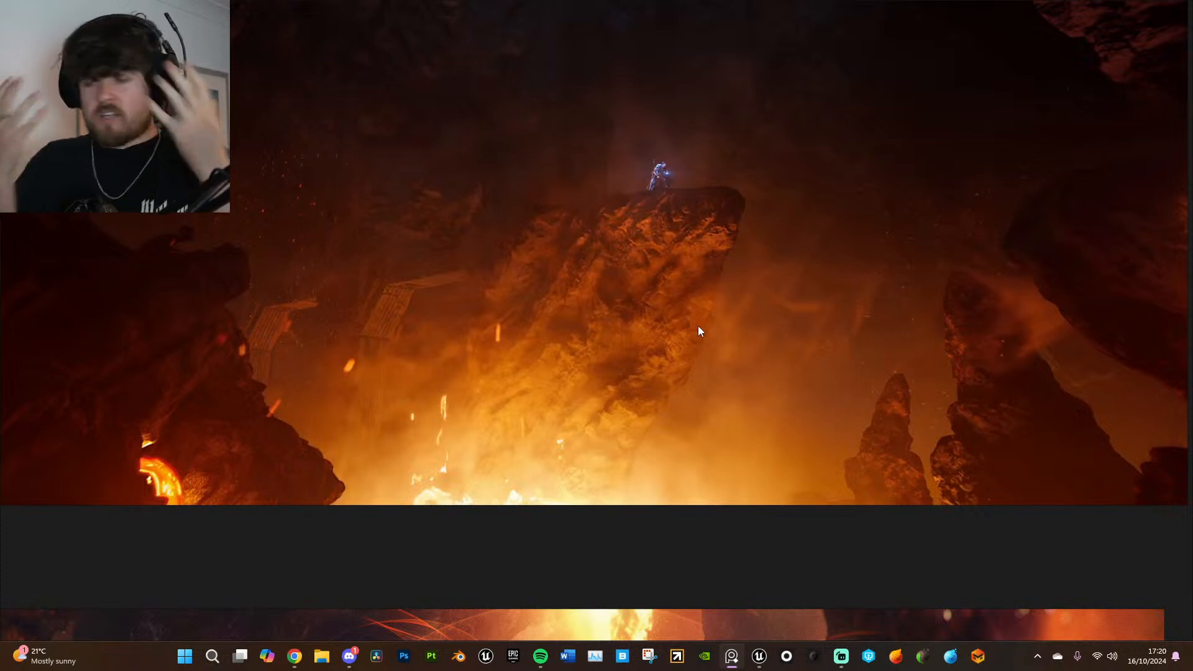
{"action": "scroll", "coordinate": [714, 255], "scroll_direction": "down", "scroll_amount": 6}
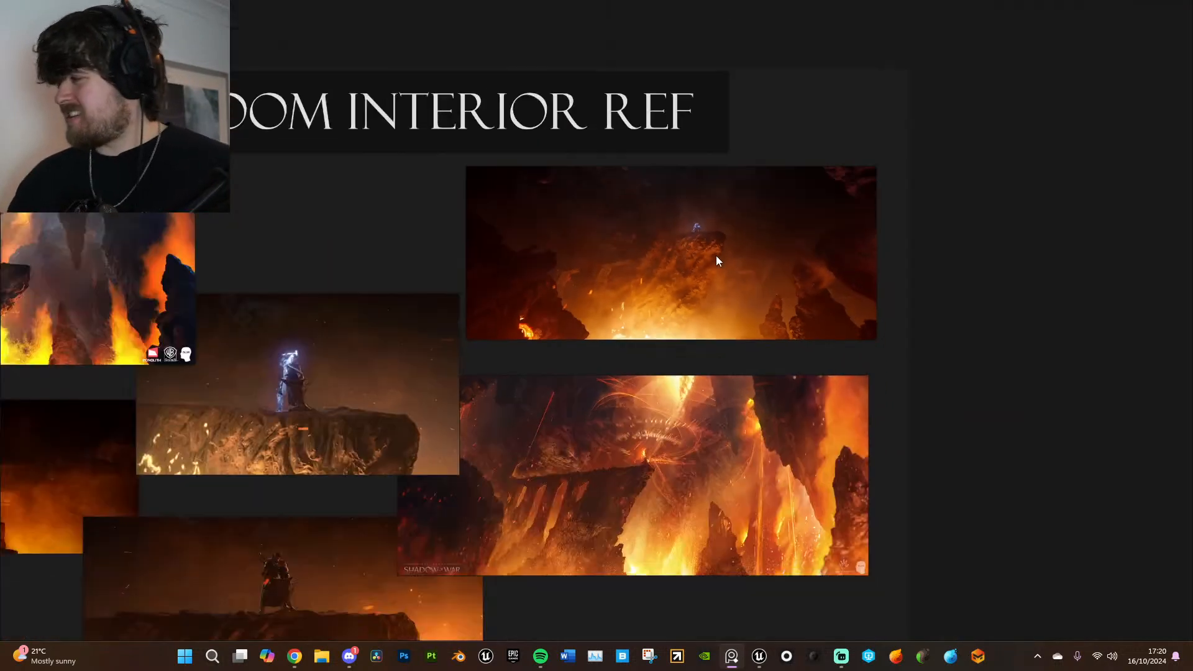
{"action": "middle_click_drag", "start_coordinate": [843, 266], "coordinate": [865, 284]}
{"action": "scroll", "coordinate": [961, 207], "scroll_direction": "down", "scroll_amount": 2}
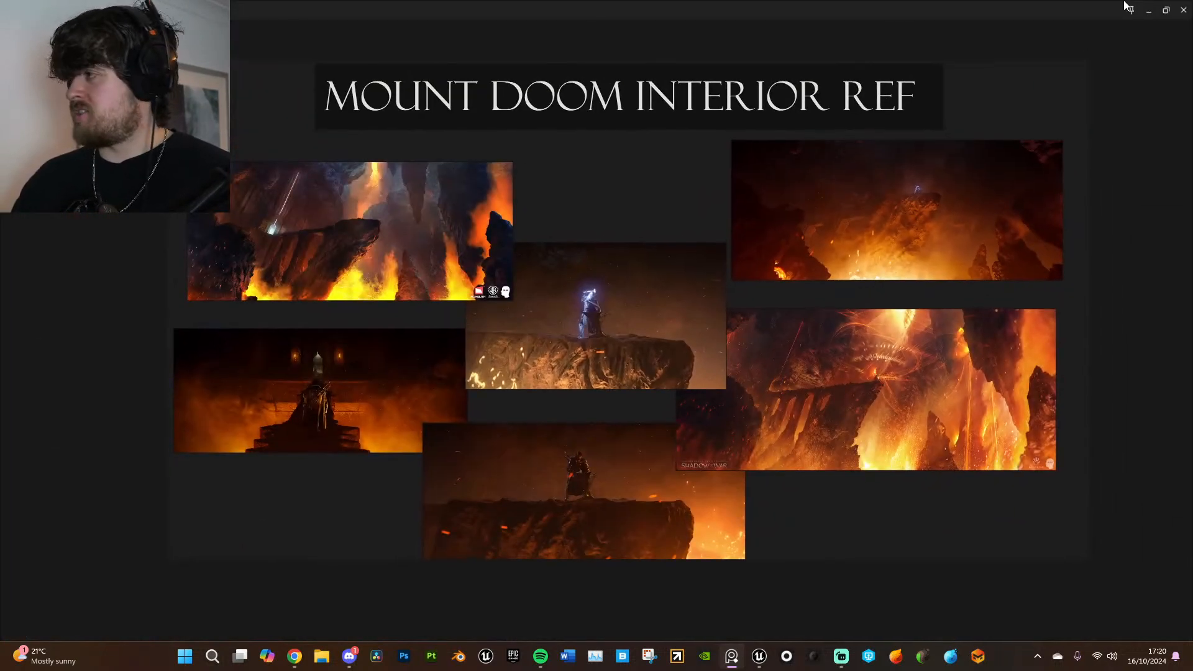
{"action": "left_click", "coordinate": [1146, 16]}
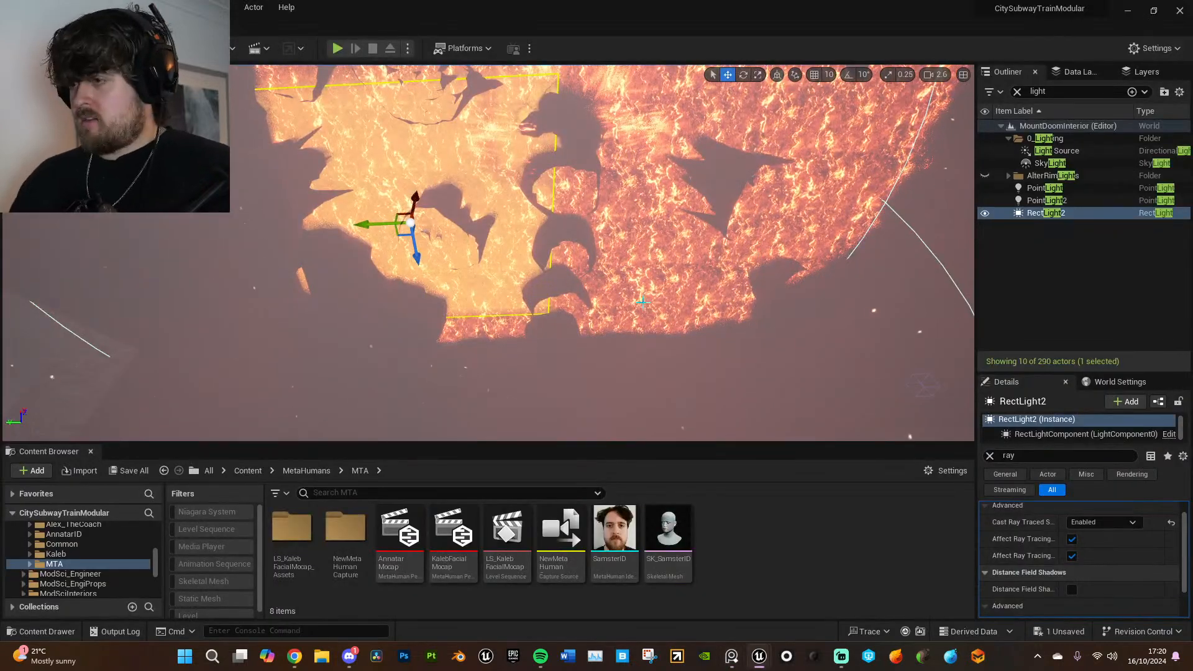
- Move RectLight2 farther along the X axis toward the near end of the lava lake
{"action": "right_click_drag", "start_coordinate": [649, 306], "coordinate": [614, 310]}
{"action": "left_click_drag", "start_coordinate": [404, 276], "coordinate": [407, 317]}
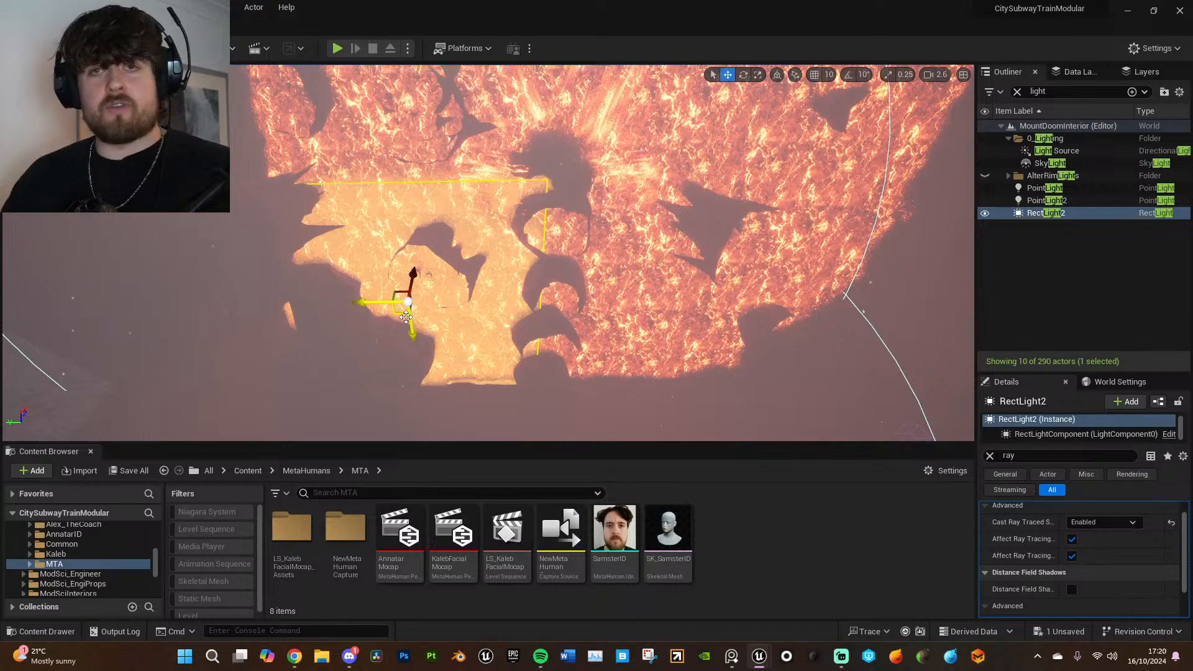
- Try a duplicate of RectLight2 over the neighbouring half of the lava, clear the "ray" filter, and delete the copy
{"action": "left_click_drag", "start_coordinate": [366, 296], "coordinate": [652, 308], "text": "alt"}
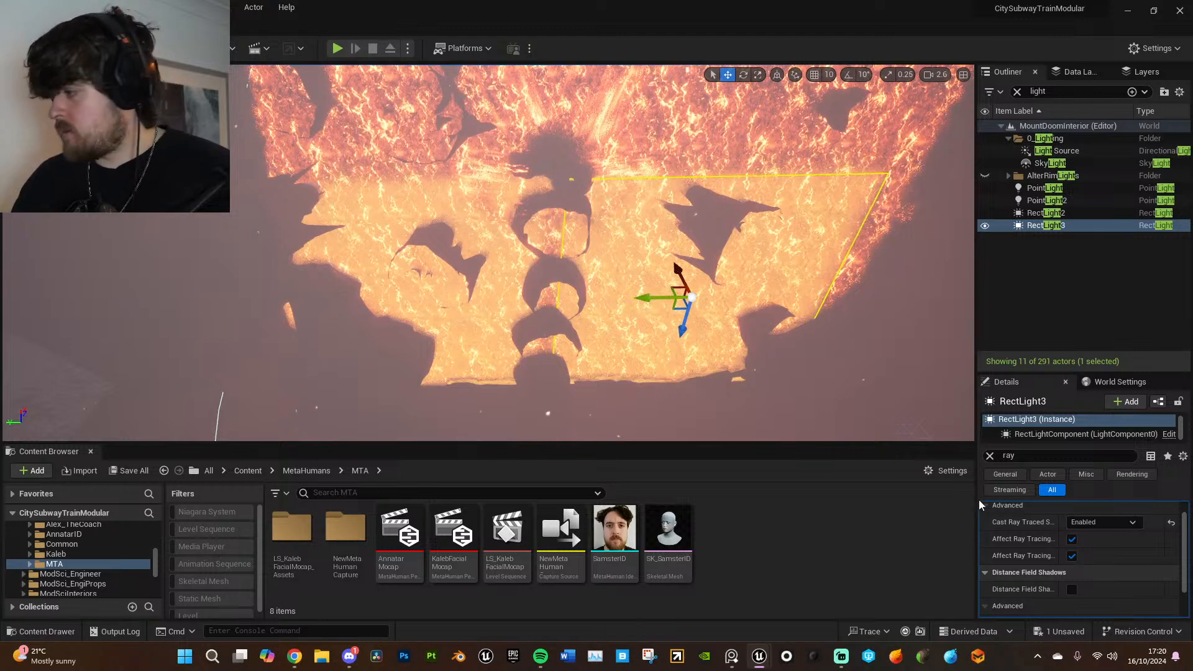
{"action": "left_click", "coordinate": [990, 457]}
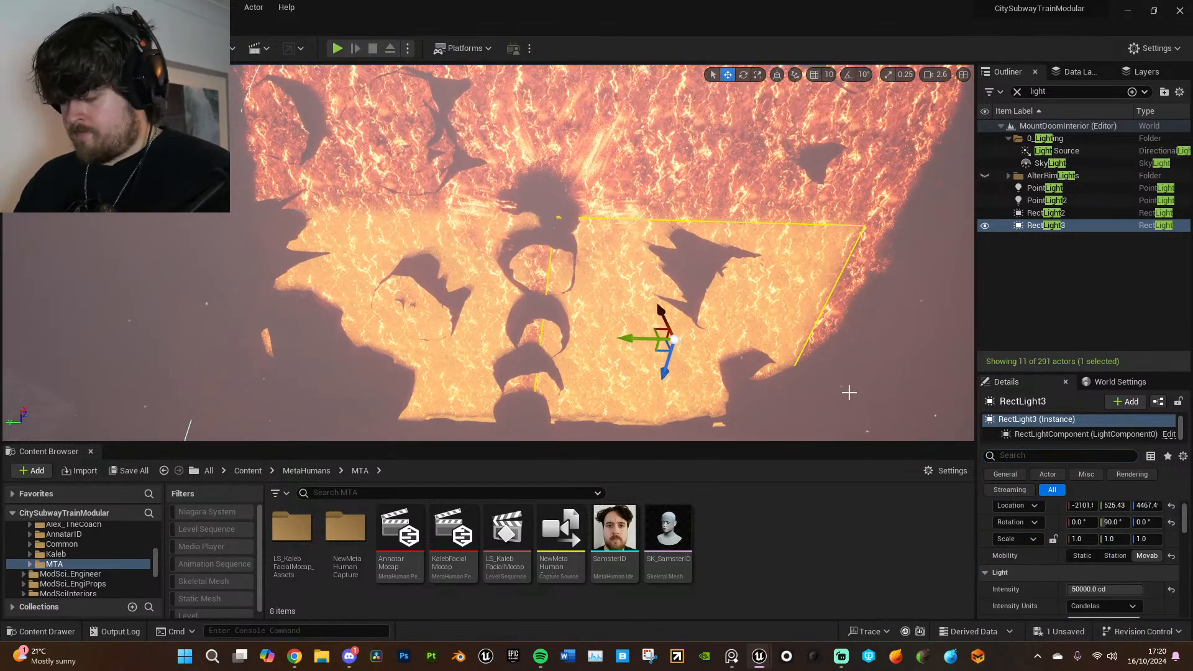
{"action": "key", "text": "Delete"}
- Set RectLight2's source width to 12000 and place a duplicate of it over the neighbouring half of the lava
{"action": "left_click", "coordinate": [1051, 212]}
{"action": "scroll", "coordinate": [1098, 583], "scroll_direction": "down", "scroll_amount": 2}
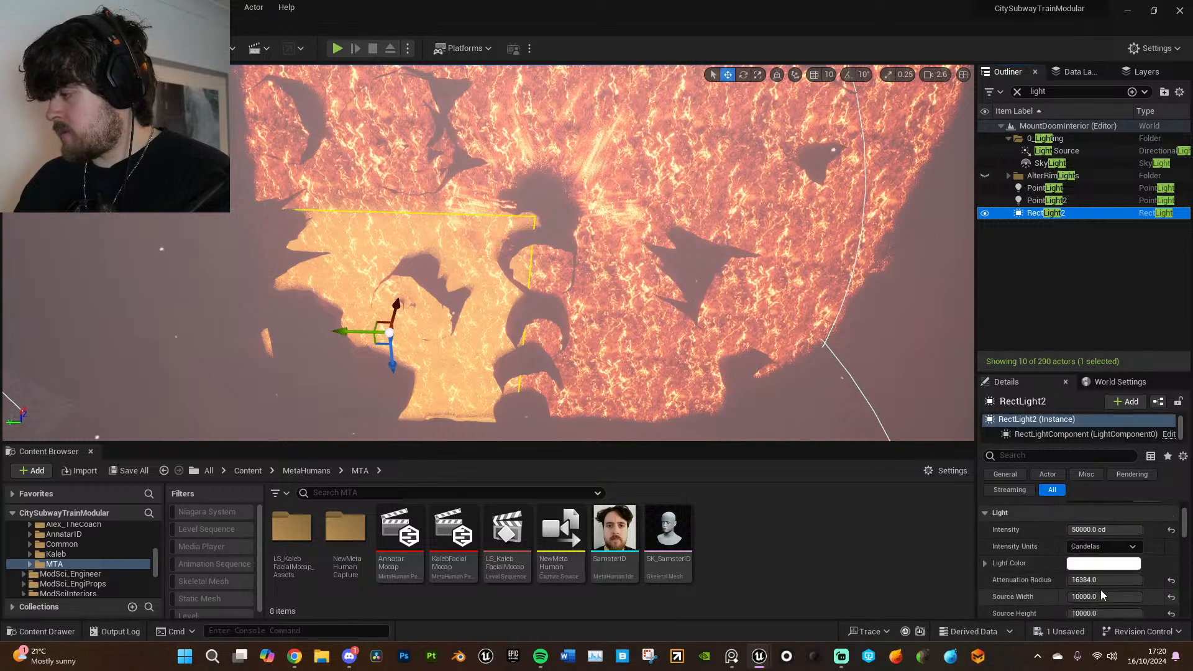
{"action": "scroll", "coordinate": [1099, 583], "scroll_direction": "down", "scroll_amount": 1}
{"action": "left_click", "coordinate": [1079, 577]}
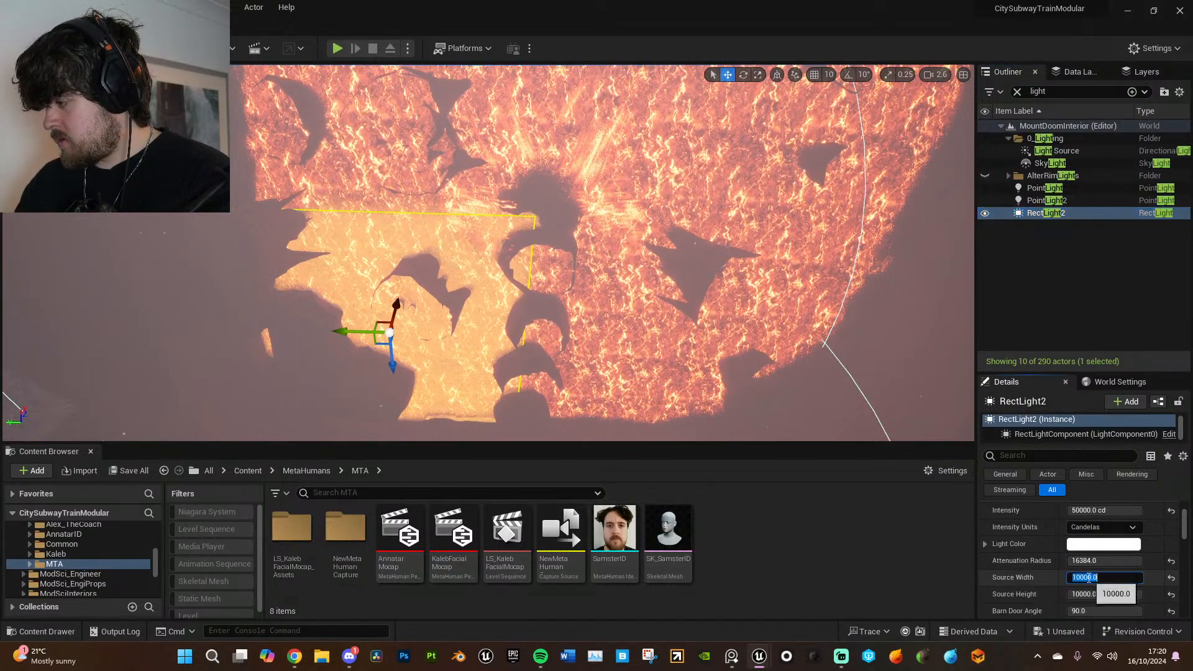
{"action": "left_click", "coordinate": [1104, 577]}
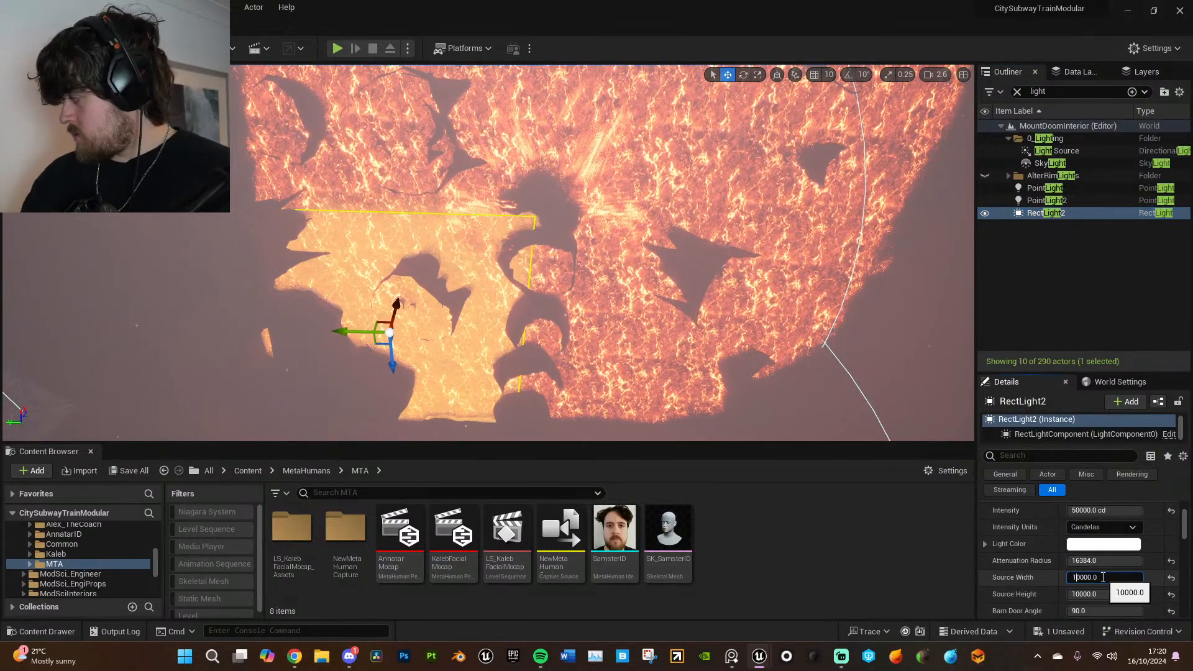
{"action": "type", "text": "2"}
{"action": "key", "text": "Return"}
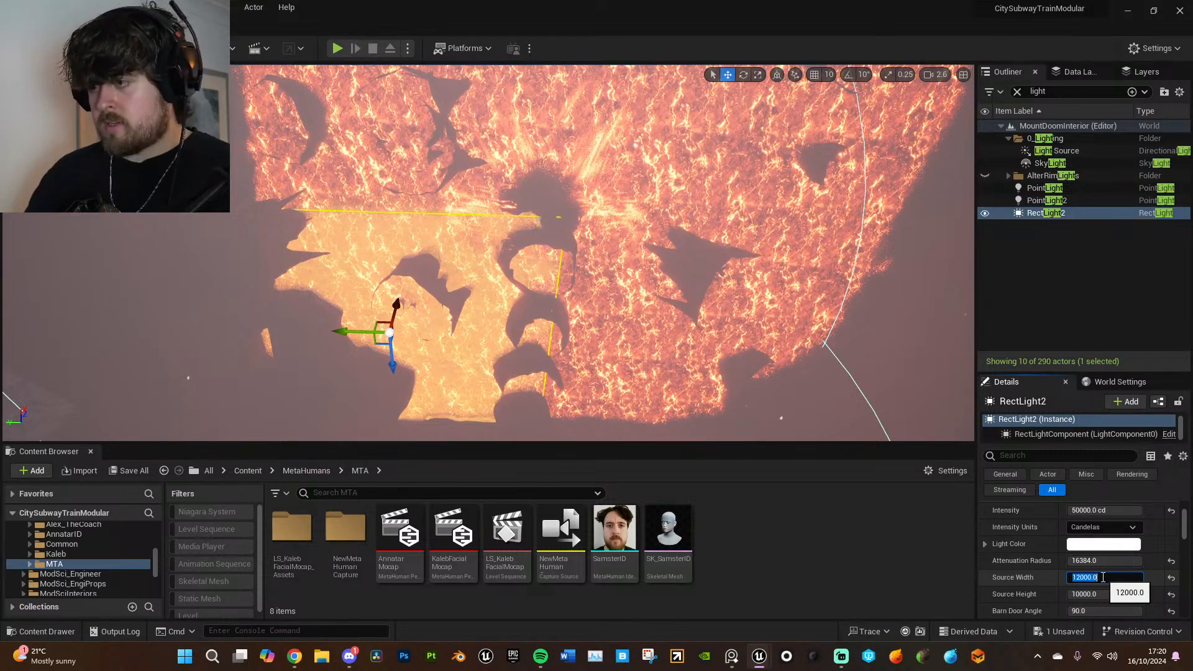
{"action": "left_click_drag", "start_coordinate": [344, 332], "coordinate": [710, 342]}
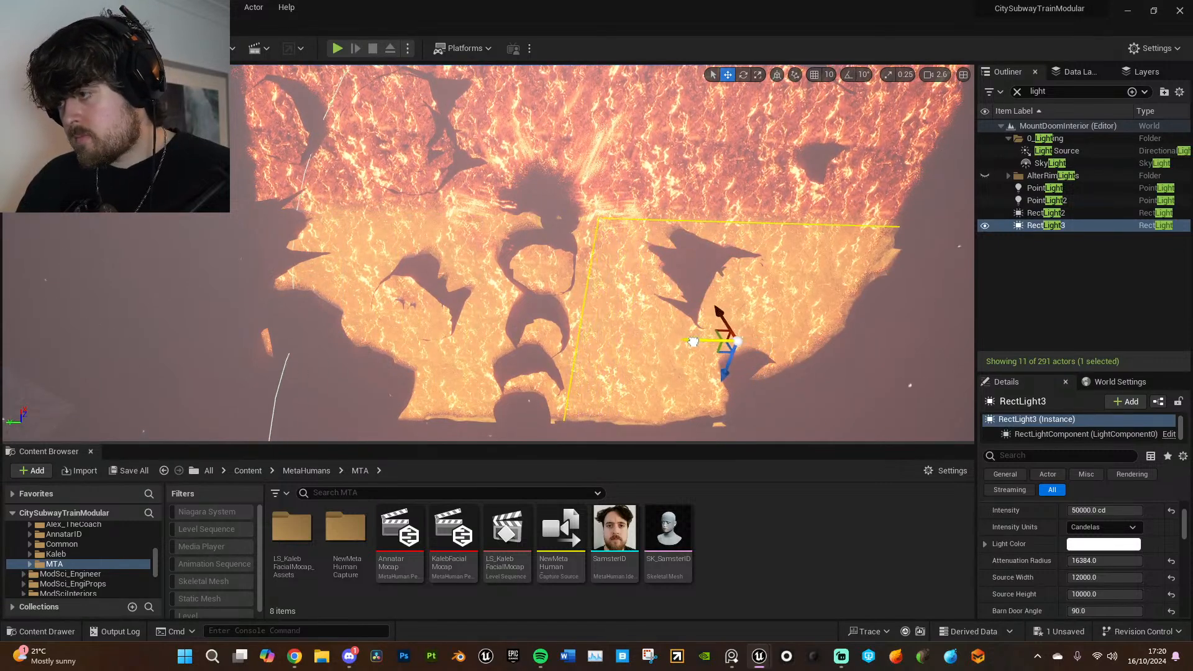
- Duplicate RectLight2 and RectLight3 together and move the pair over the remaining stretch of the lava lake
{"action": "left_click", "coordinate": [1046, 213], "text": "ctrl"}
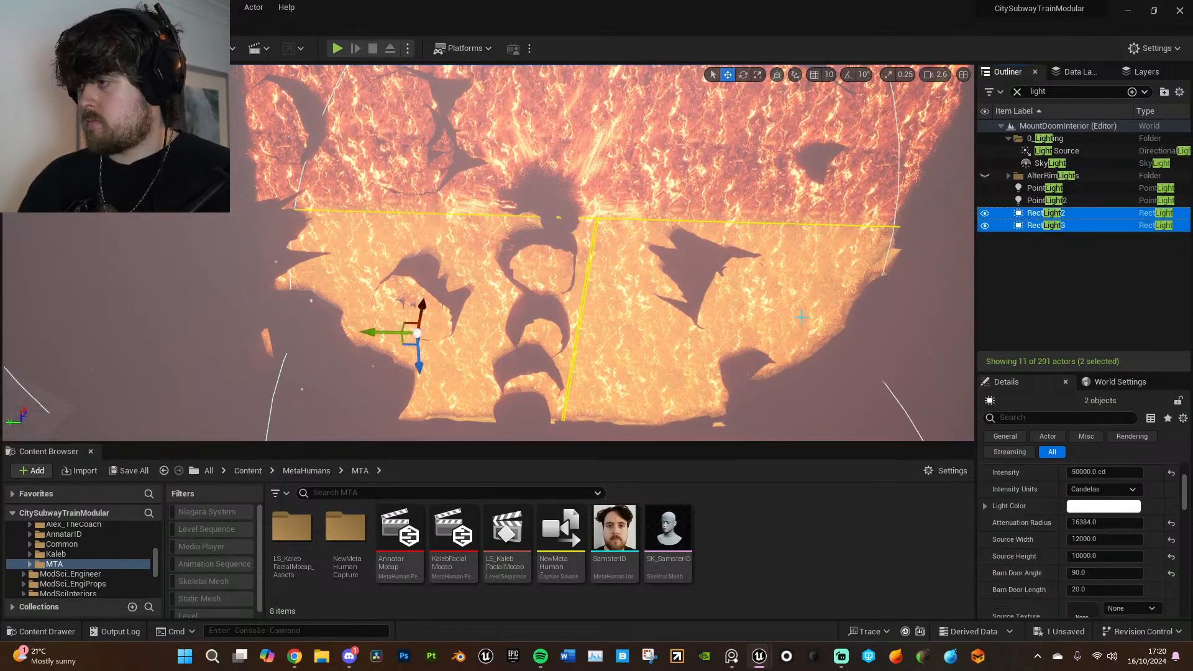
{"action": "key", "text": "s"}
{"action": "mouse_move", "coordinate": [491, 374]}
{"action": "right_mouse_down"}
{"action": "mouse_move", "coordinate": [489, 348]}
{"action": "mouse_move", "coordinate": [490, 374]}
{"action": "right_mouse_up"}
{"action": "left_click_drag", "start_coordinate": [462, 394], "coordinate": [467, 256], "text": "alt"}
{"action": "right_click_drag", "start_coordinate": [467, 256], "coordinate": [703, 263]}
{"action": "key", "text": "w"}
{"action": "left_click_drag", "start_coordinate": [554, 390], "coordinate": [598, 390]}
{"action": "key", "text": "w"}
{"action": "right_click_drag", "start_coordinate": [598, 390], "coordinate": [632, 322]}
{"action": "key", "text": "w"}
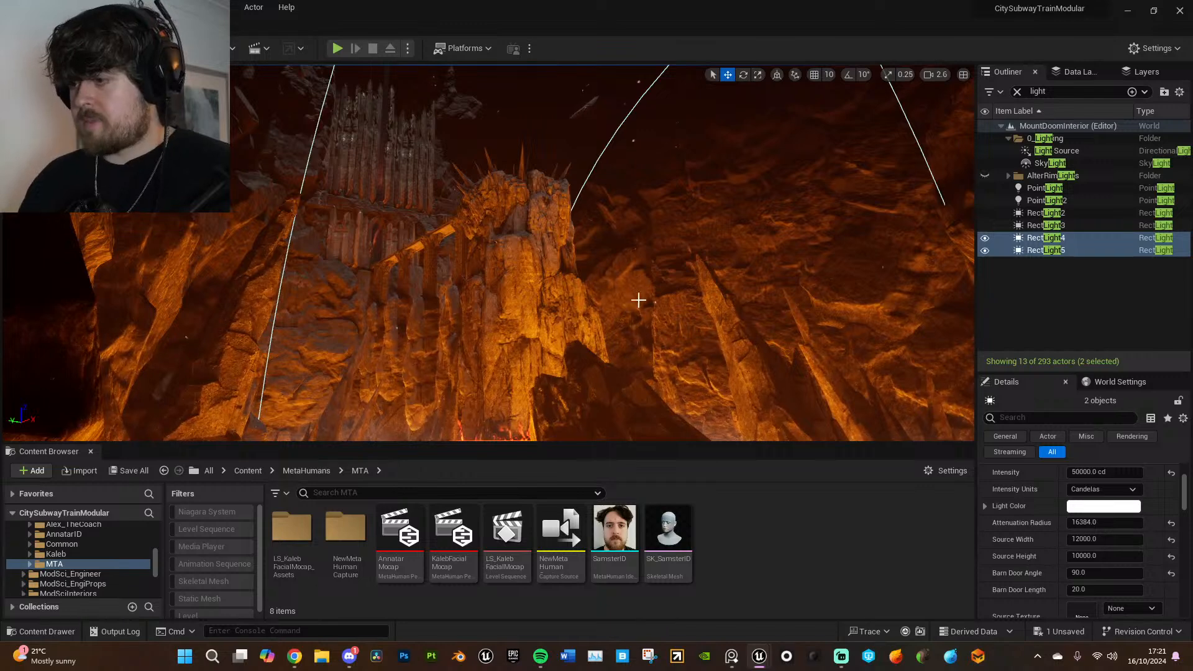
- Hide and reshow all four rect lights together to compare their effect on the cliffs
{"action": "left_click", "coordinate": [1036, 213], "text": "shift"}
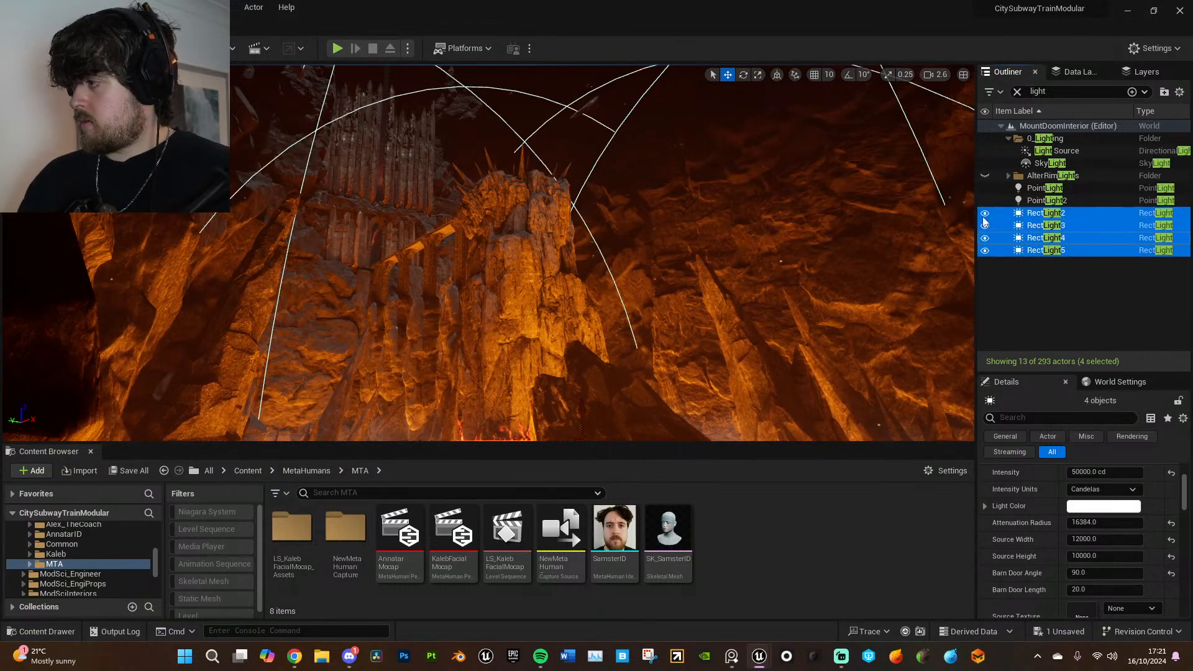
{"action": "left_click", "coordinate": [985, 214]}
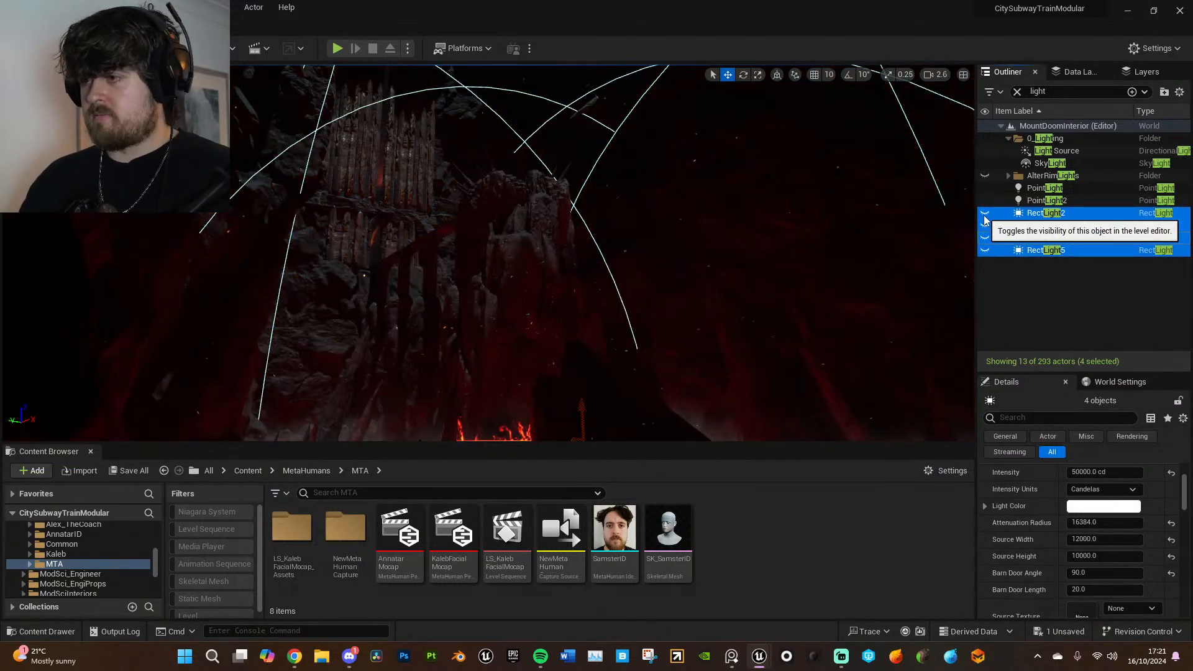
{"action": "left_click", "coordinate": [986, 215]}
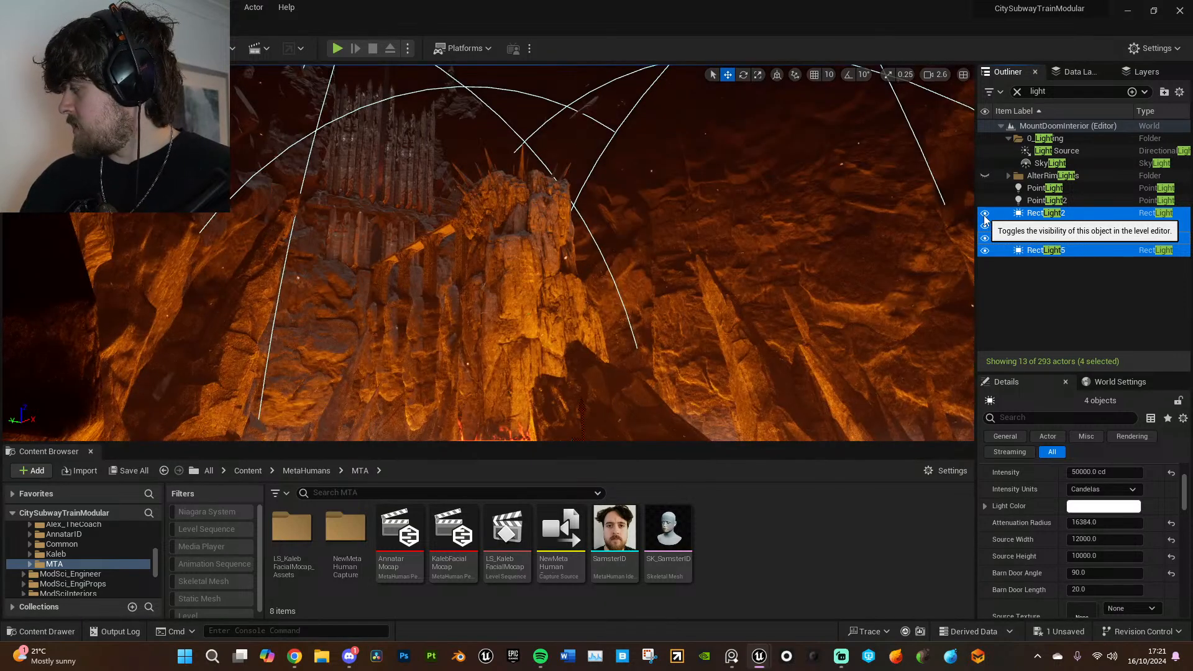
- Tint RectLight2's light colour a pale orange with hex linear FFD7C8FF and copy that hex value
{"action": "left_click", "coordinate": [1046, 525]}
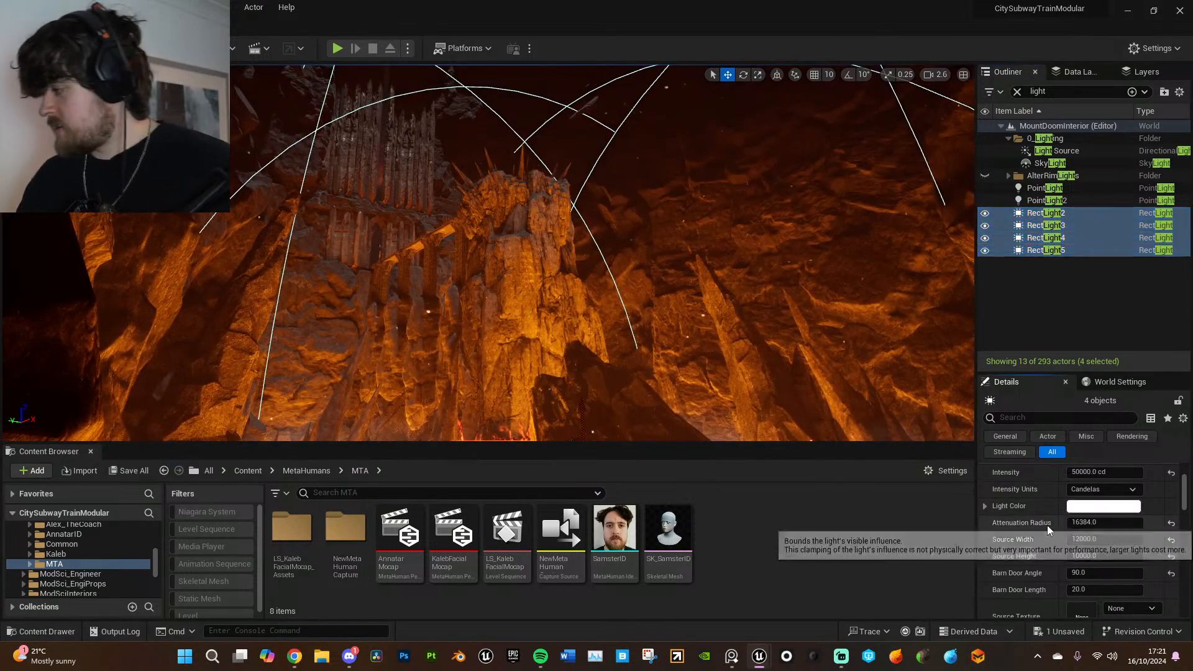
{"action": "scroll", "coordinate": [1050, 574], "scroll_direction": "down", "scroll_amount": 3}
{"action": "scroll", "coordinate": [1106, 538], "scroll_direction": "up", "scroll_amount": 2}
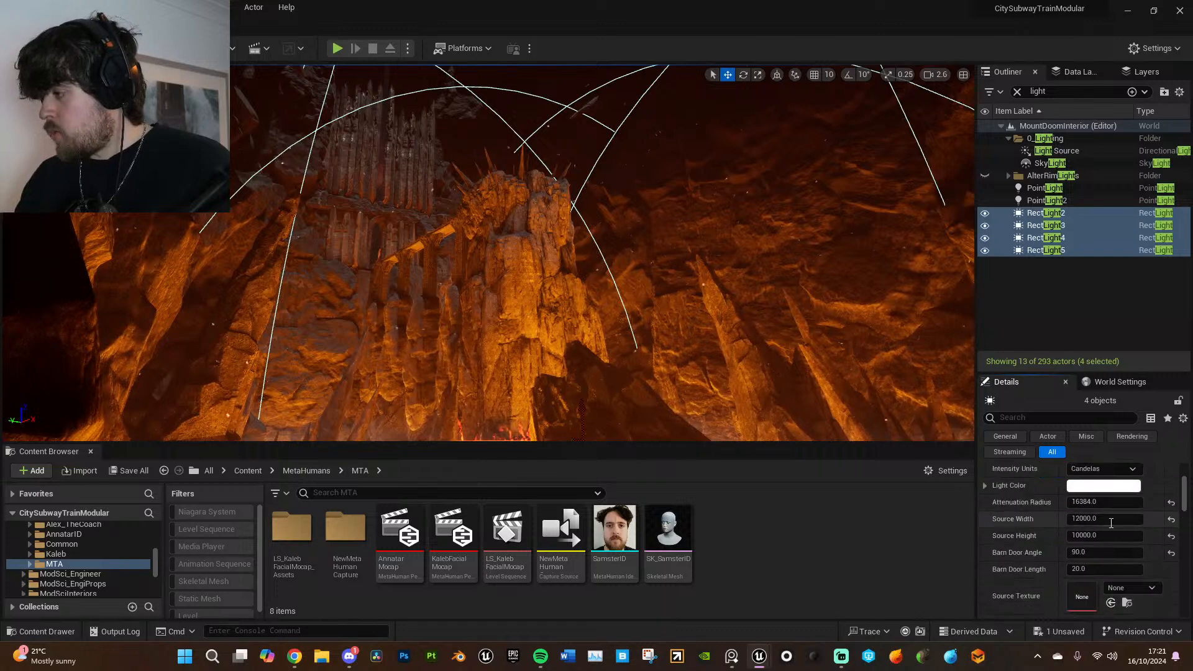
{"action": "left_click", "coordinate": [1046, 212]}
{"action": "left_click", "coordinate": [1122, 524]}
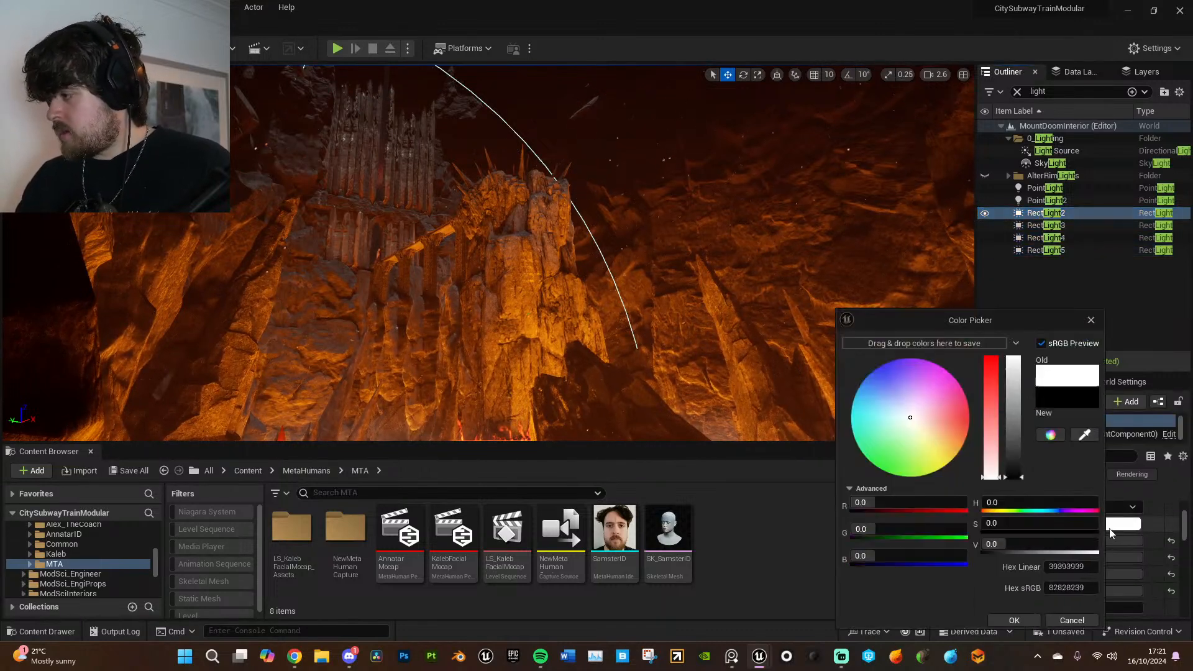
{"action": "left_click", "coordinate": [919, 423]}
{"action": "left_click_drag", "start_coordinate": [918, 423], "coordinate": [924, 425]}
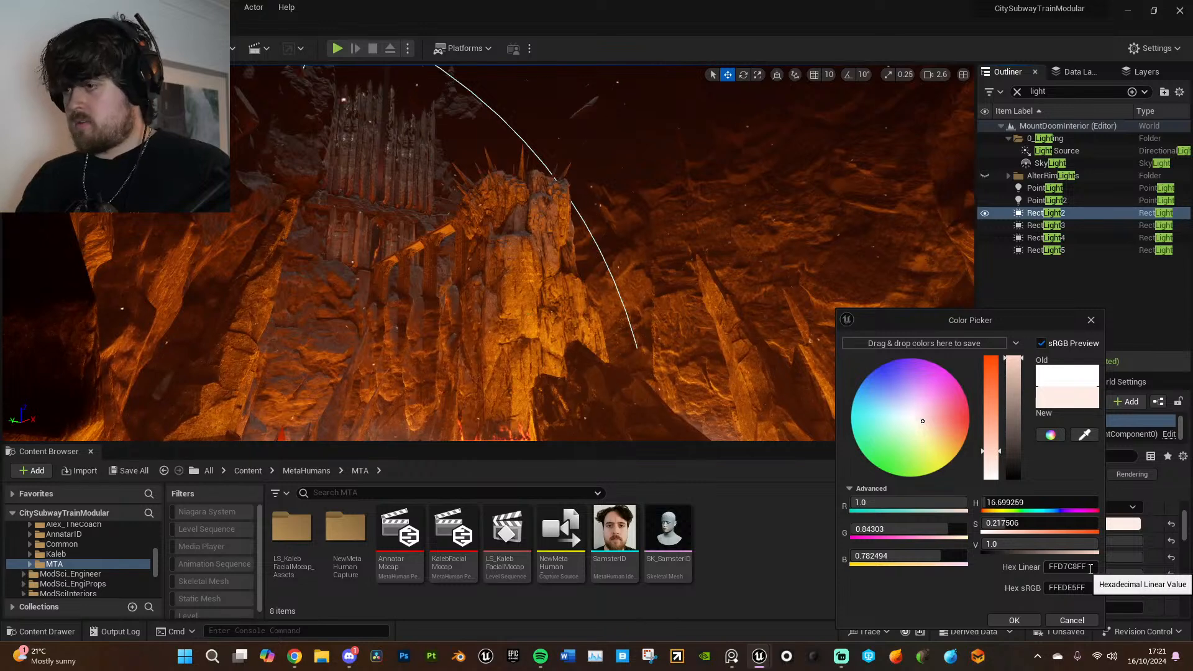
{"action": "left_click_drag", "start_coordinate": [1091, 569], "coordinate": [1030, 563]}
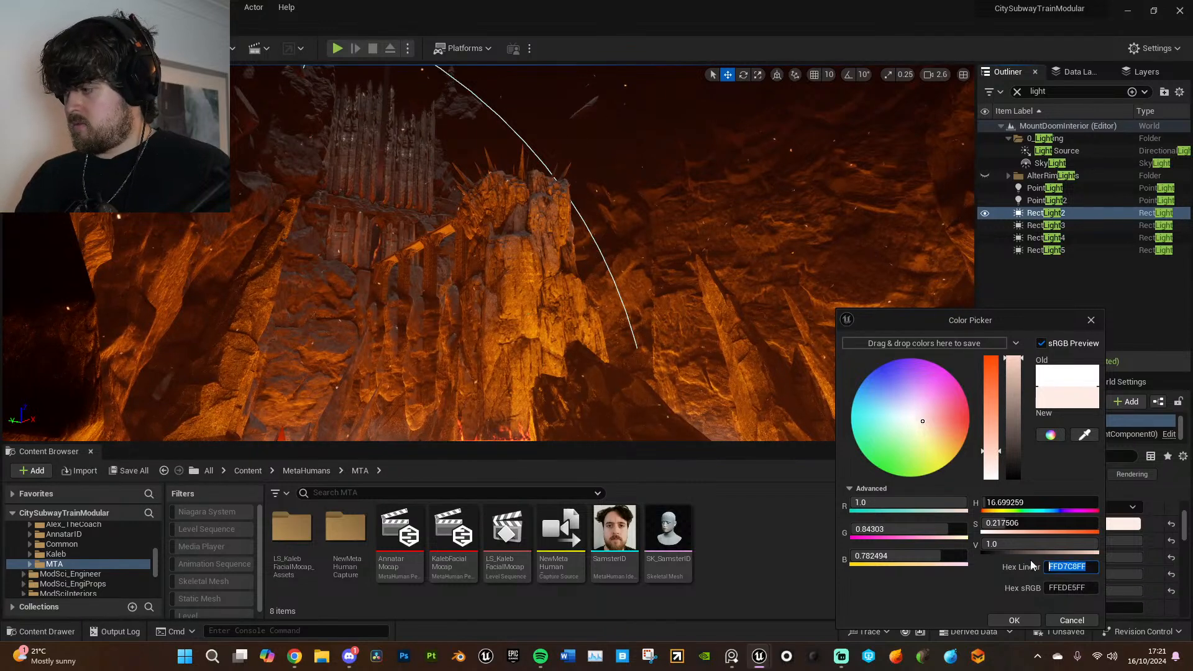
{"action": "left_click", "coordinate": [1092, 320]}
- Apply the same pale orange light colour, hex linear FFD7C8FF, to RectLight3, RectLight4 and RectLight5
{"action": "left_click", "coordinate": [1060, 226]}
{"action": "left_click", "coordinate": [1064, 251], "text": "shift"}
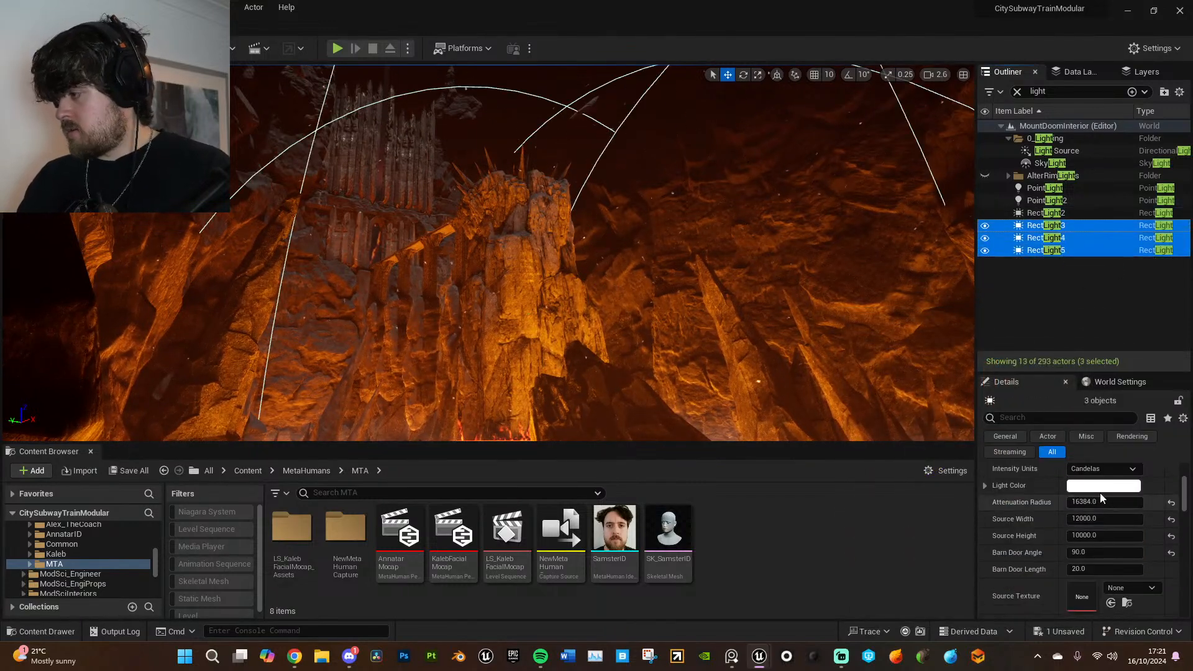
{"action": "left_click", "coordinate": [1068, 488]}
{"action": "left_click", "coordinate": [1067, 568]}
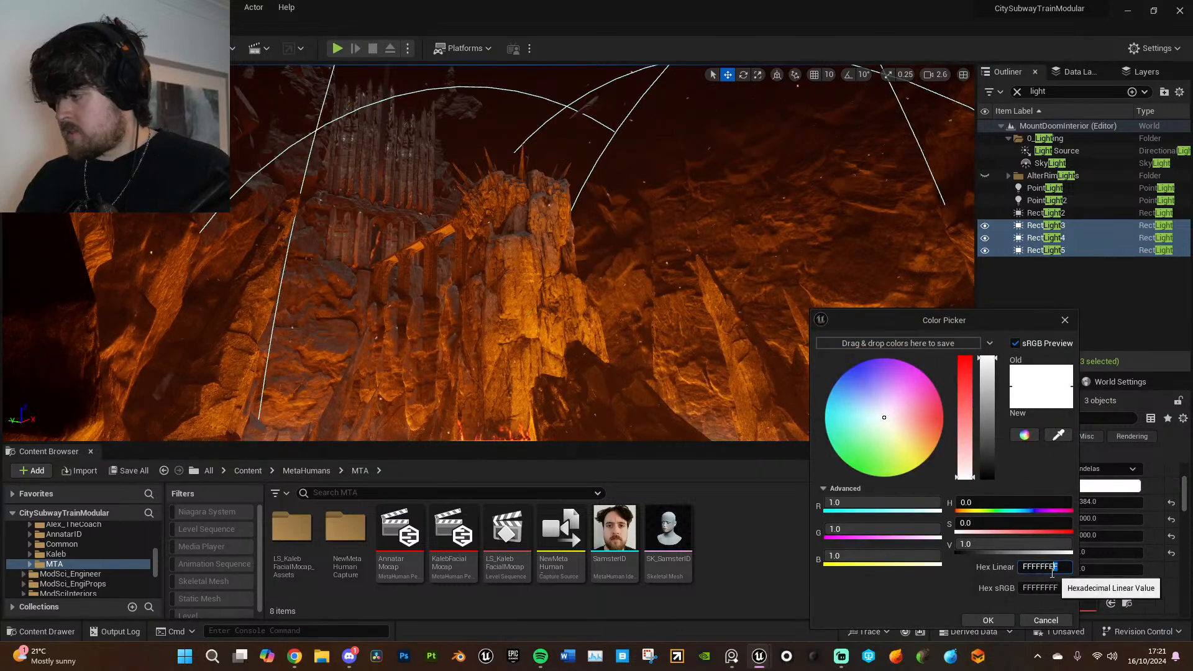
{"action": "left_click", "coordinate": [1002, 620]}
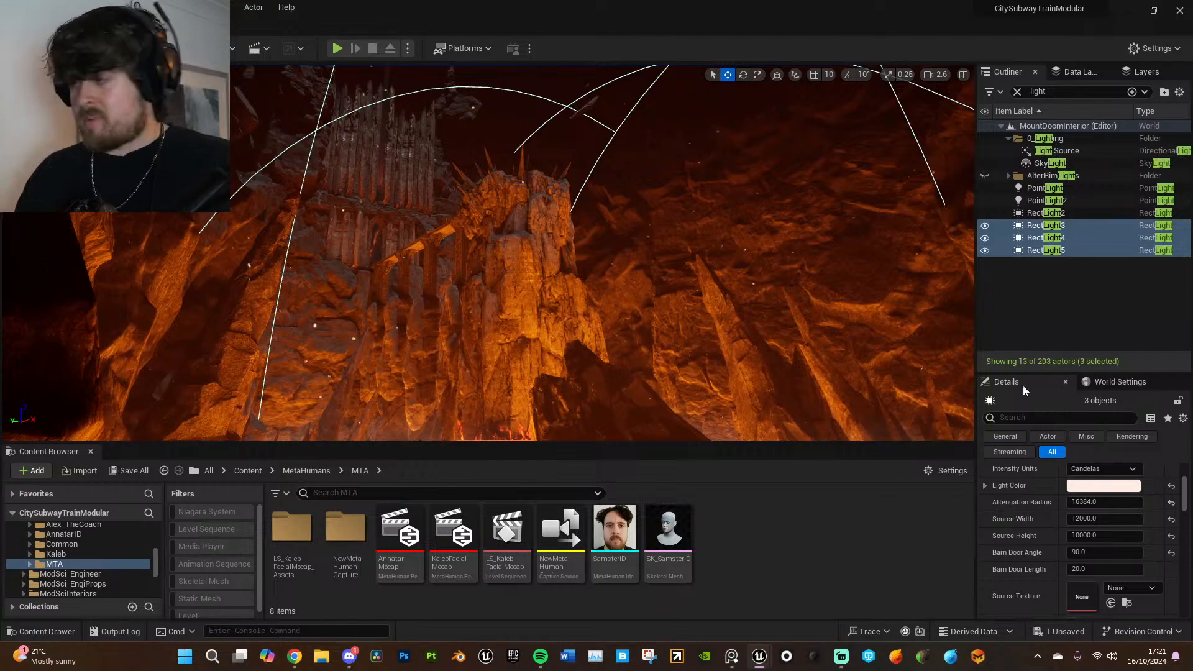
- Compare the scene with the AlterRimLights folder hidden and shown from several viewpoints, and leave the folder shown
{"action": "left_click", "coordinate": [1067, 291]}
{"action": "right_click_drag", "start_coordinate": [684, 261], "coordinate": [780, 239]}
{"action": "mouse_move", "coordinate": [928, 228]}
{"action": "right_mouse_down"}
{"action": "mouse_move", "coordinate": [958, 233]}
{"action": "mouse_move", "coordinate": [945, 243]}
{"action": "mouse_move", "coordinate": [927, 228]}
{"action": "right_mouse_up"}
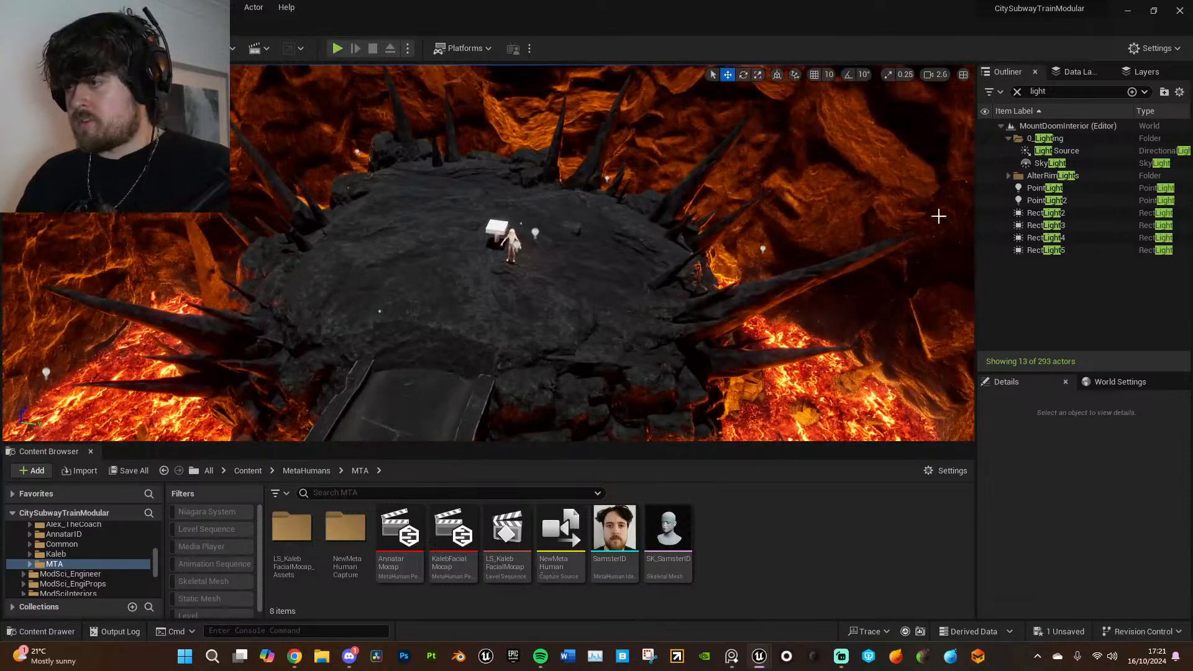
{"action": "left_click", "coordinate": [985, 176]}
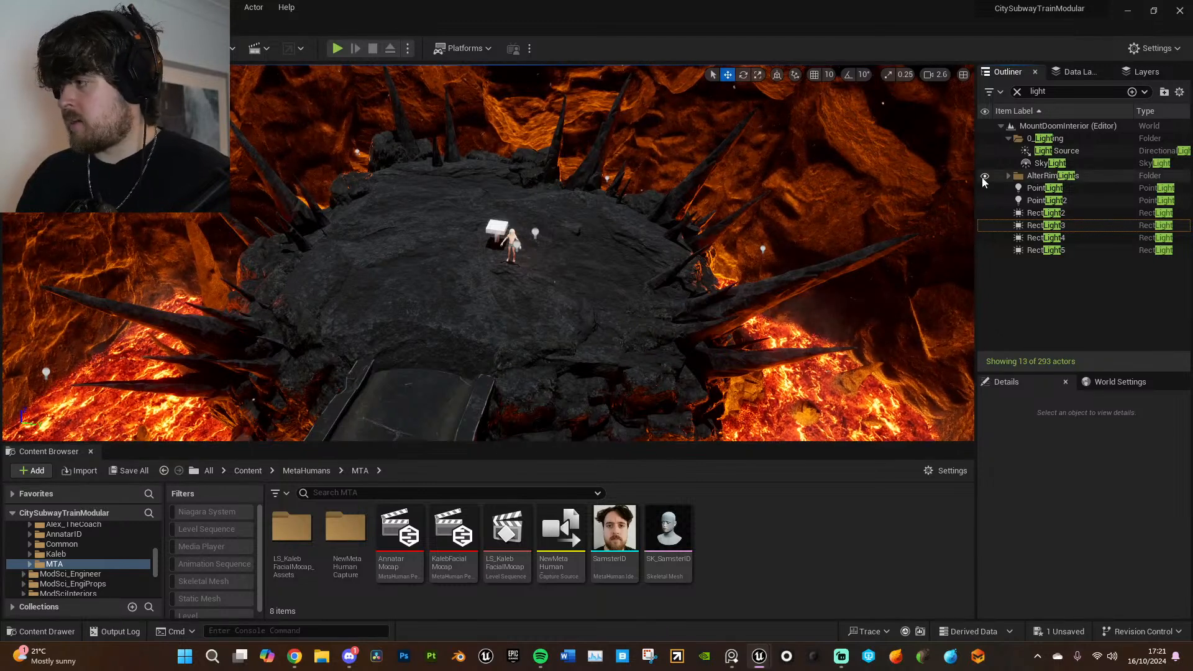
{"action": "right_click_drag", "start_coordinate": [869, 249], "coordinate": [864, 223]}
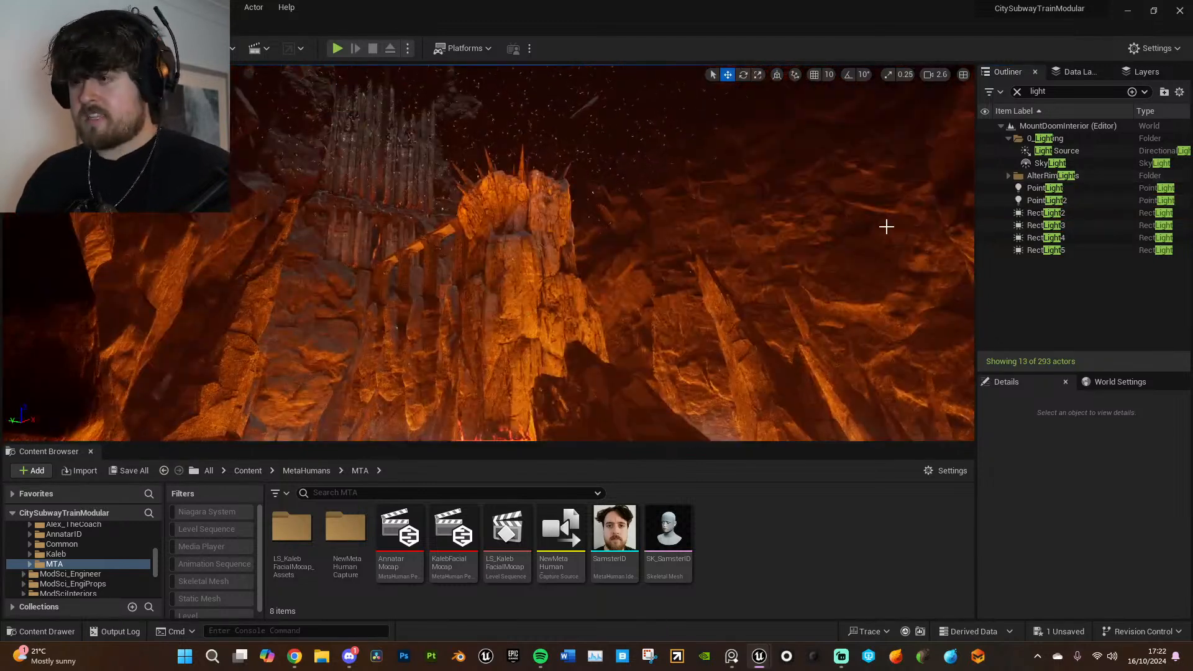
{"action": "left_click", "coordinate": [987, 177]}
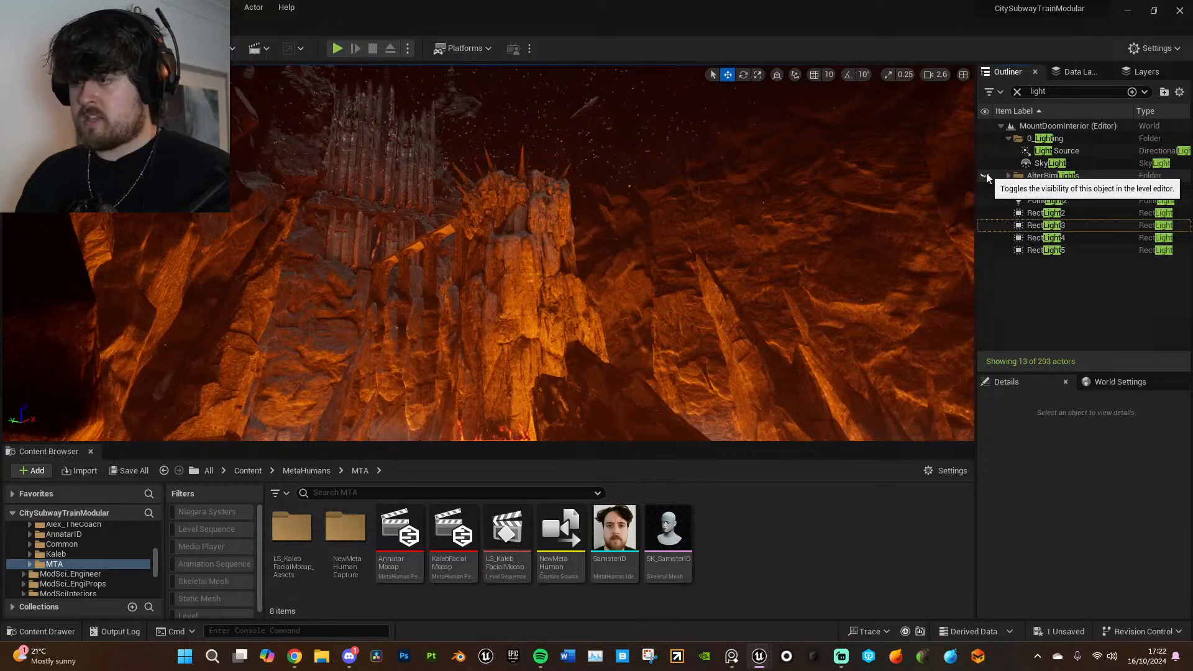
{"action": "right_click_drag", "start_coordinate": [863, 232], "coordinate": [861, 233]}
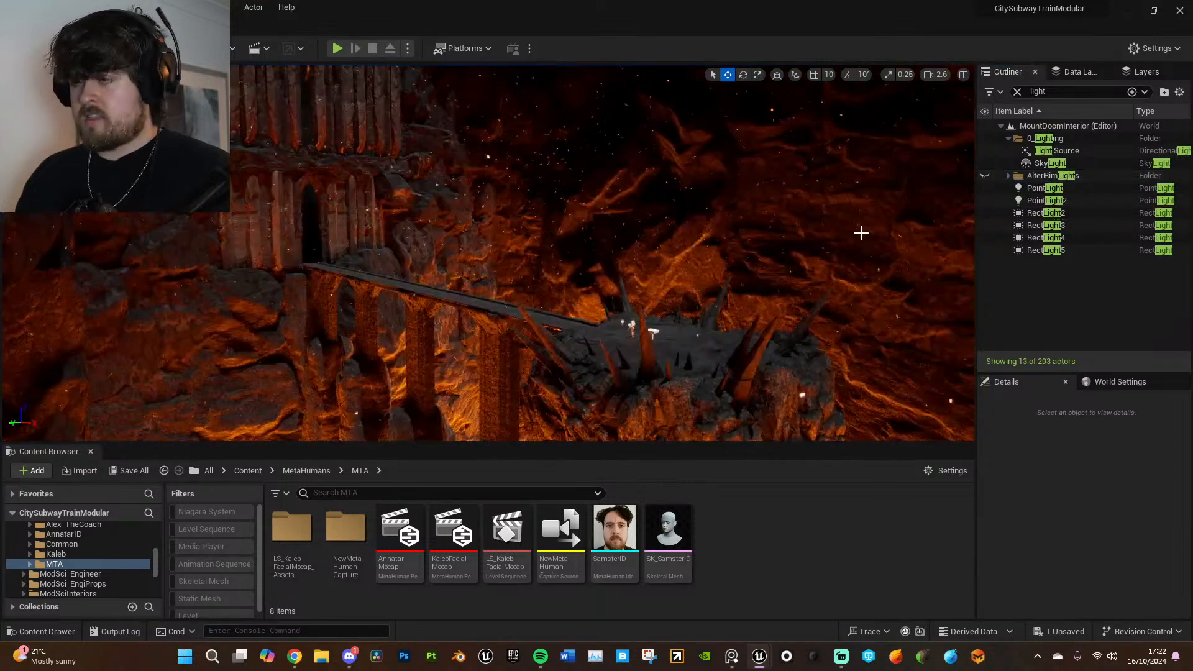
{"action": "left_click", "coordinate": [984, 176]}
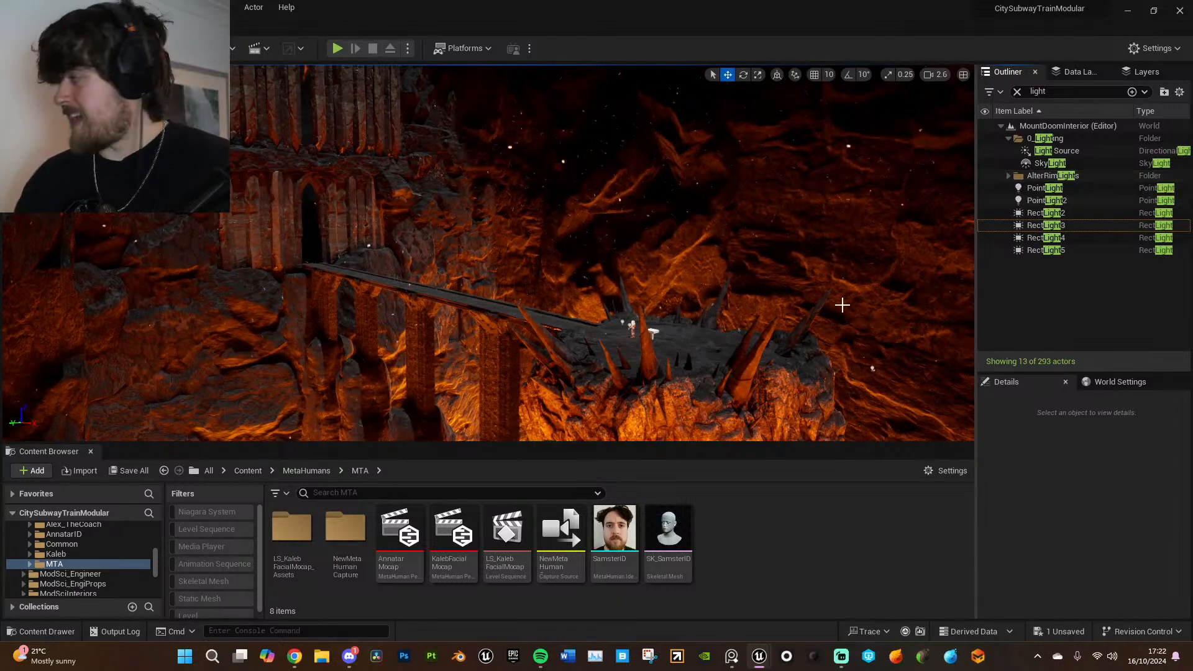
- Inspect from close up how the lights fall on the Annatar MetaHuman standing on the rock platform
{"action": "right_click_drag", "start_coordinate": [802, 301], "coordinate": [733, 305]}
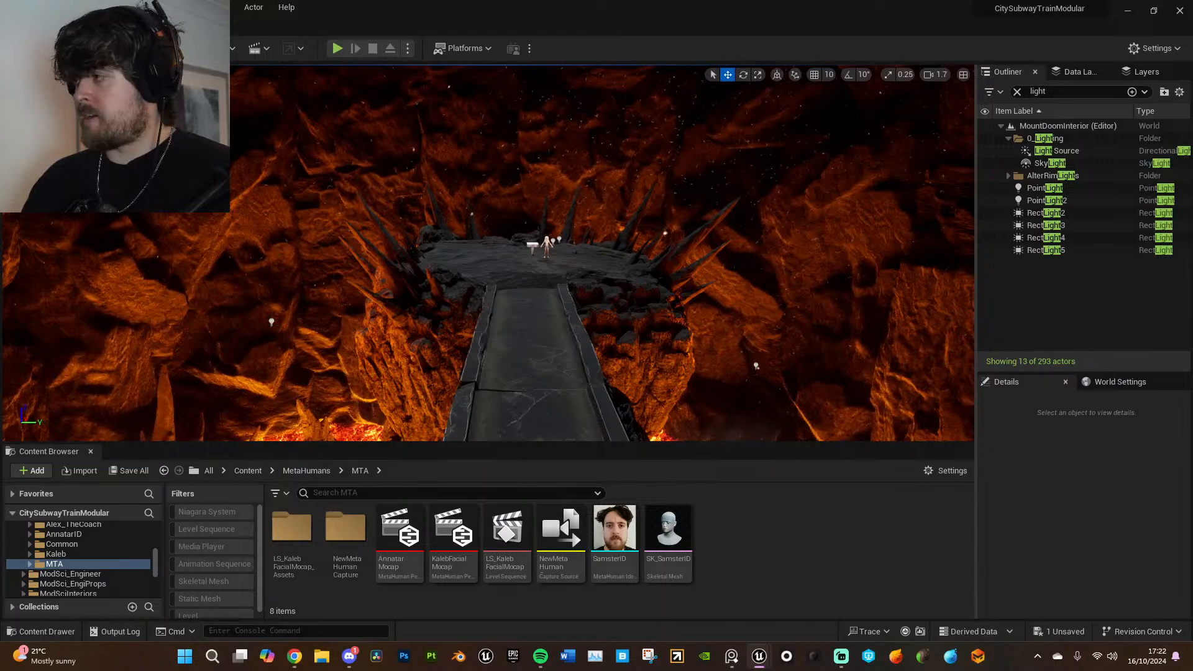
{"action": "key", "text": "w"}
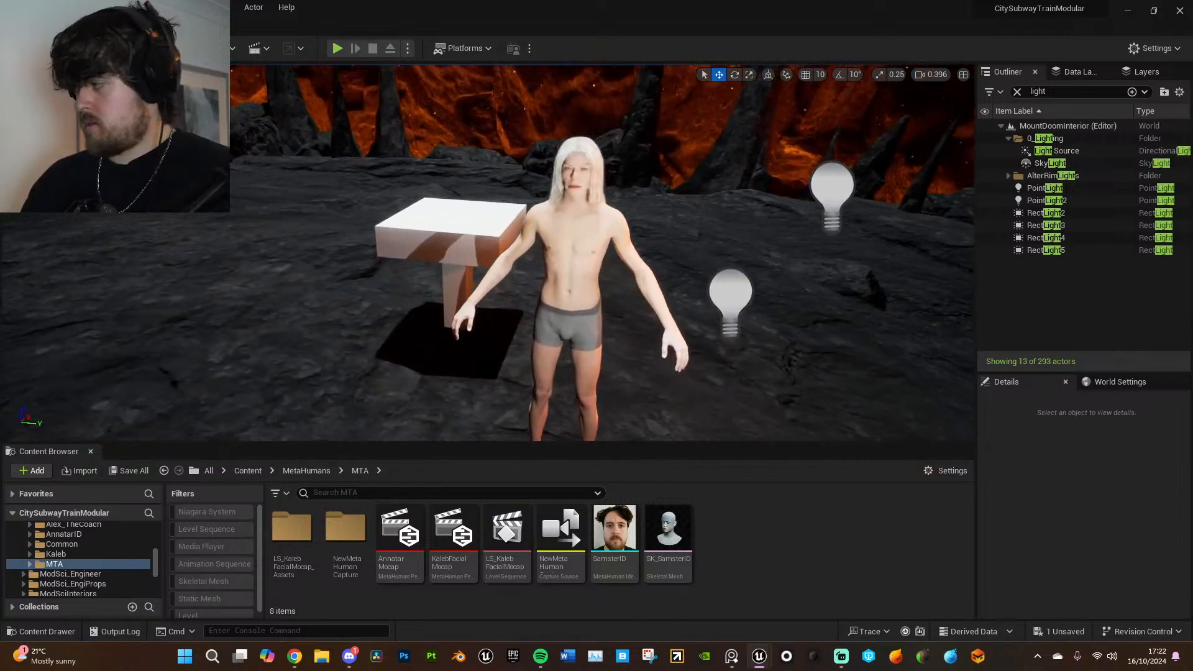
{"action": "key", "text": "s"}
{"action": "key", "text": "w"}
{"action": "key", "text": "s"}
{"action": "key", "text": "w"}
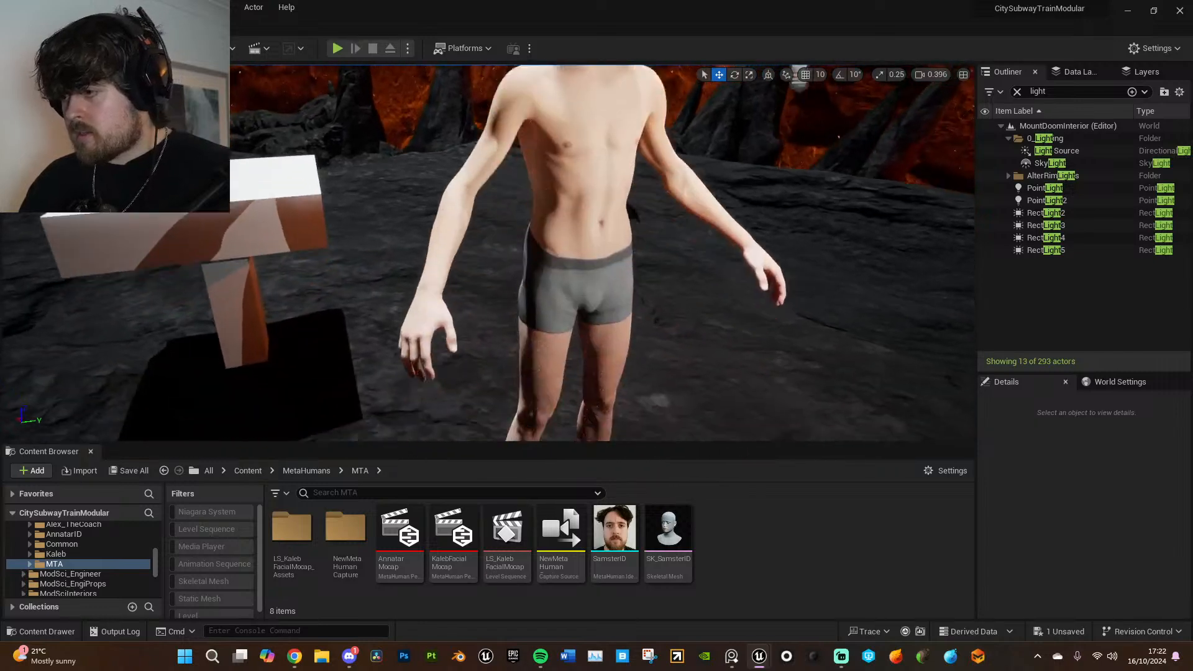
{"action": "key", "text": "d"}
{"action": "right_click_drag", "start_coordinate": [771, 273], "coordinate": [801, 305]}
{"action": "right_click_drag", "start_coordinate": [580, 359], "coordinate": [593, 332]}
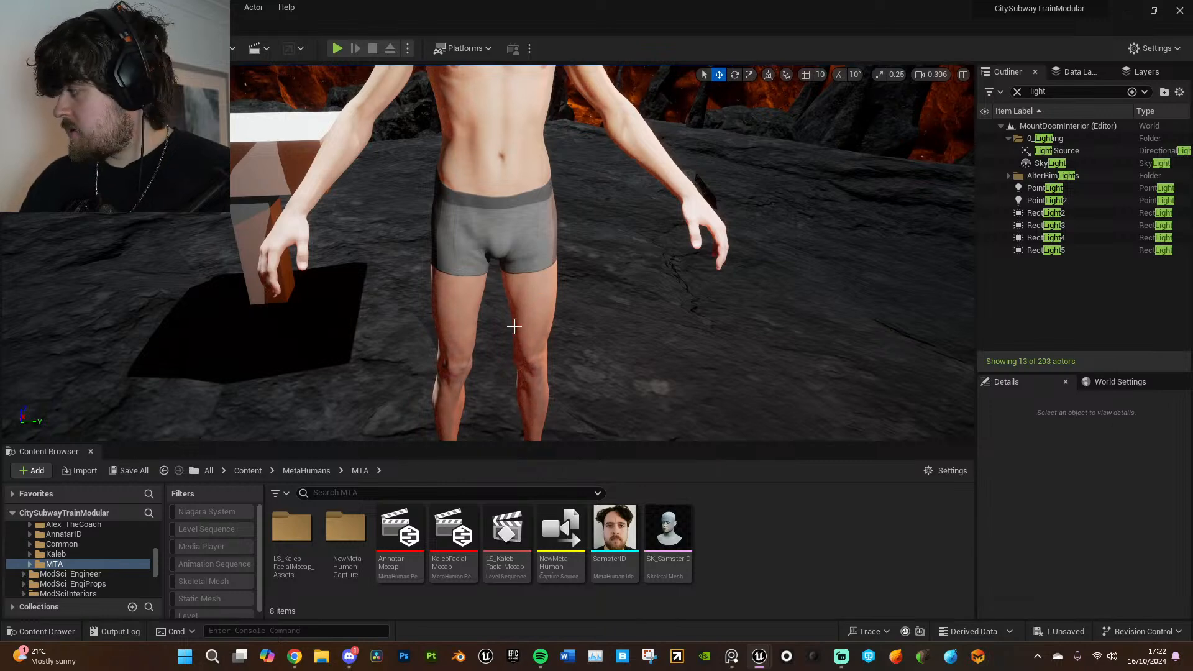
{"action": "scroll", "coordinate": [585, 321], "scroll_direction": "down", "scroll_amount": 5}
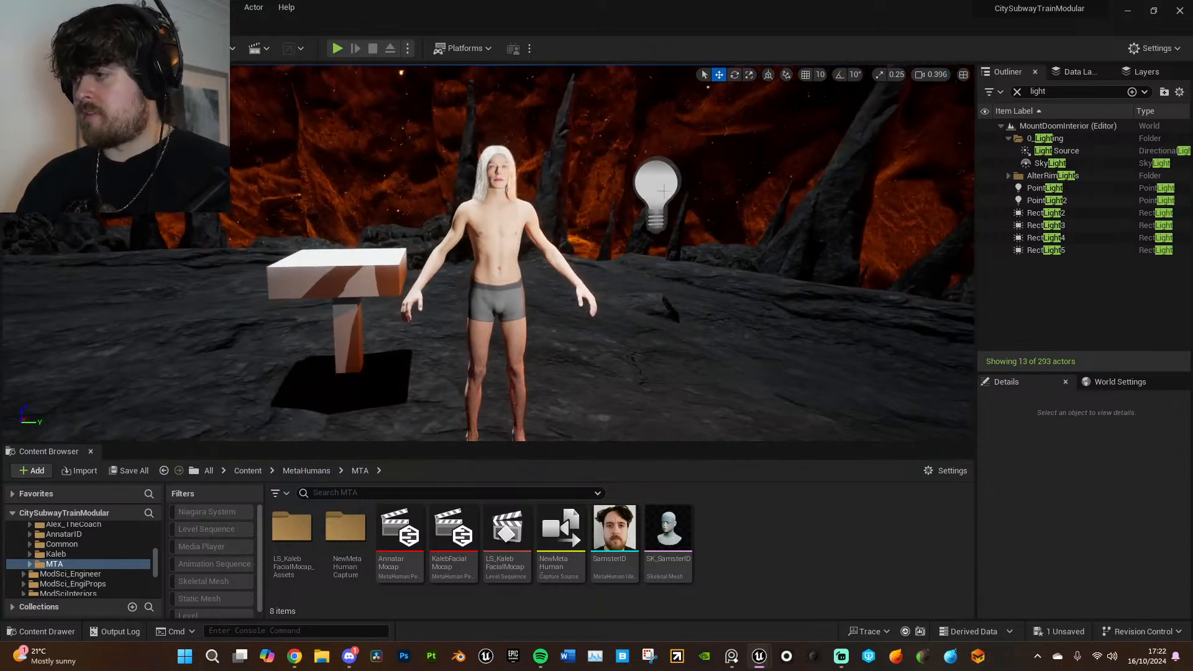
- Hide and reshow PointLight and PointLight2 to compare their effect on the character
{"action": "left_click", "coordinate": [1035, 188]}
{"action": "left_click", "coordinate": [985, 188]}
{"action": "left_click", "coordinate": [986, 200]}
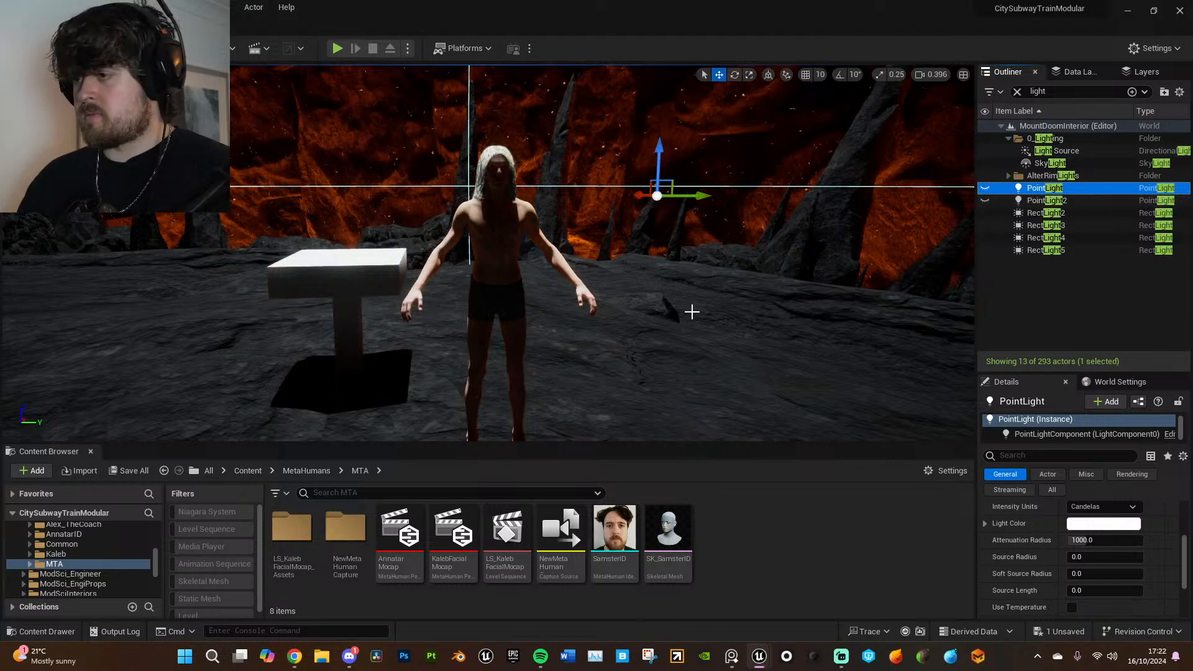
{"action": "scroll", "coordinate": [706, 299], "scroll_direction": "up", "scroll_amount": 6}
{"action": "scroll", "coordinate": [706, 298], "scroll_direction": "down", "scroll_amount": 6}
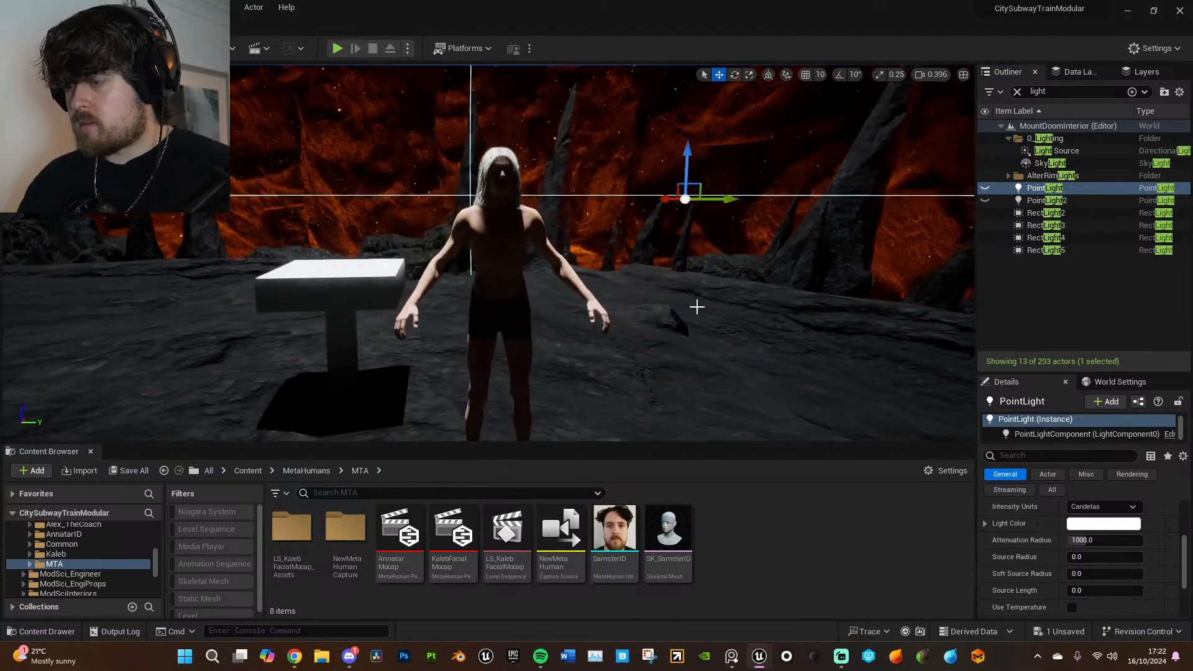
{"action": "left_click", "coordinate": [985, 200]}
{"action": "left_click", "coordinate": [985, 189]}
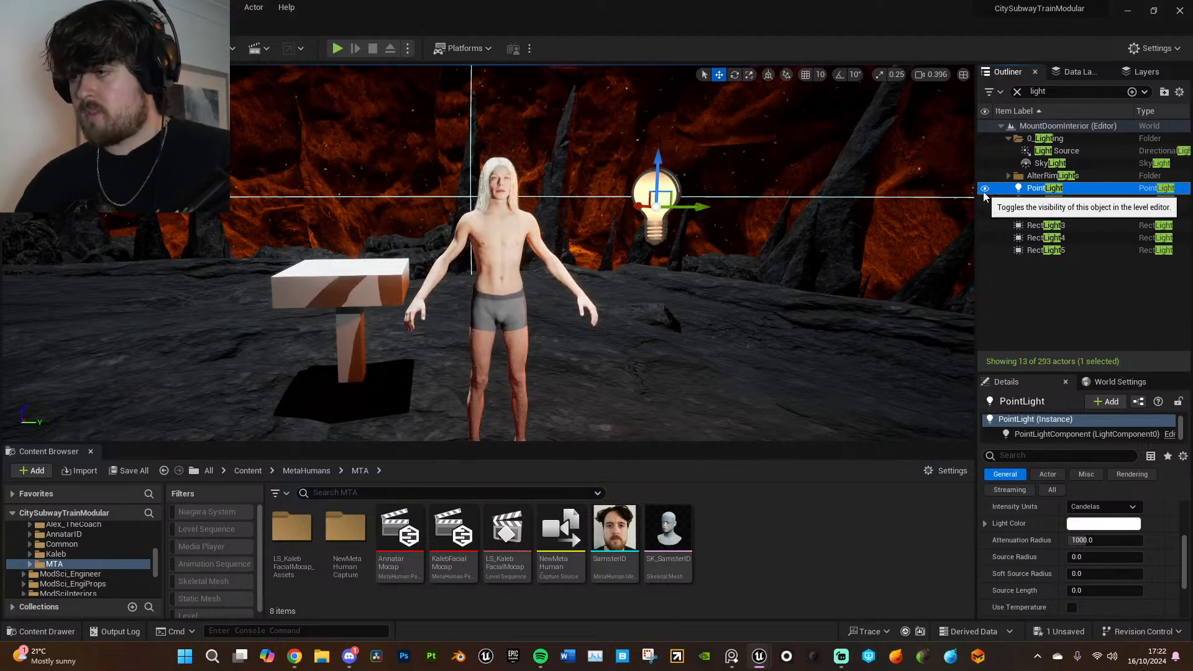
- Save all unsaved changes to the Mount Doom level
{"action": "scroll", "coordinate": [655, 302], "scroll_direction": "down", "scroll_amount": 5}
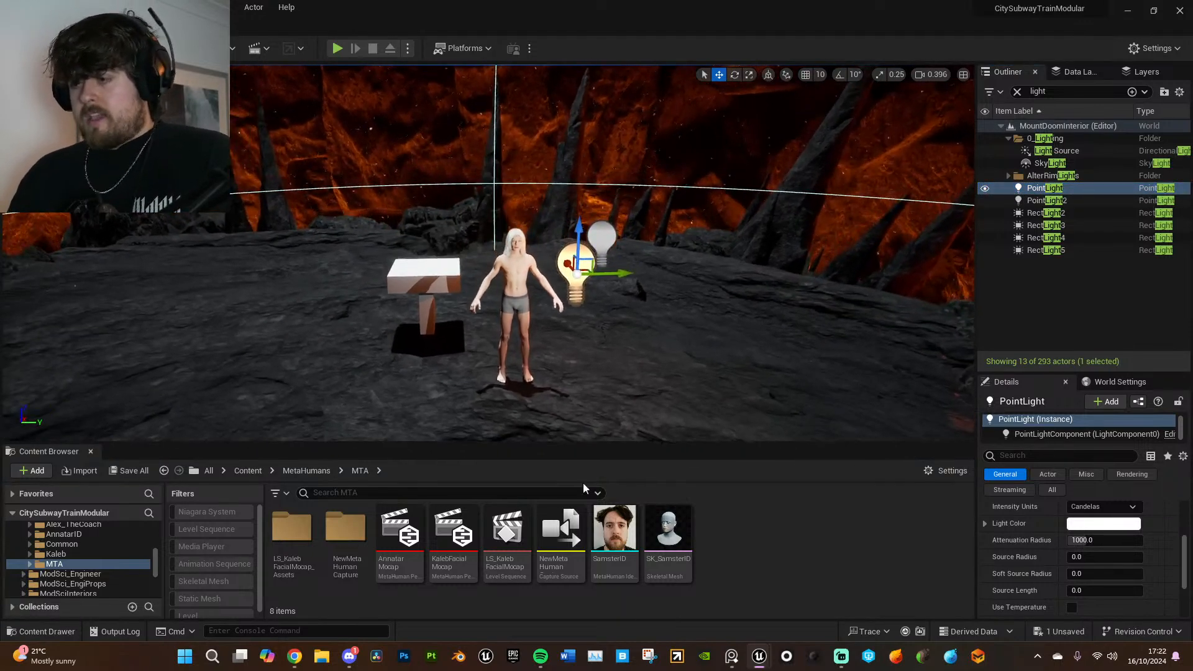
{"action": "left_click", "coordinate": [43, 7]}
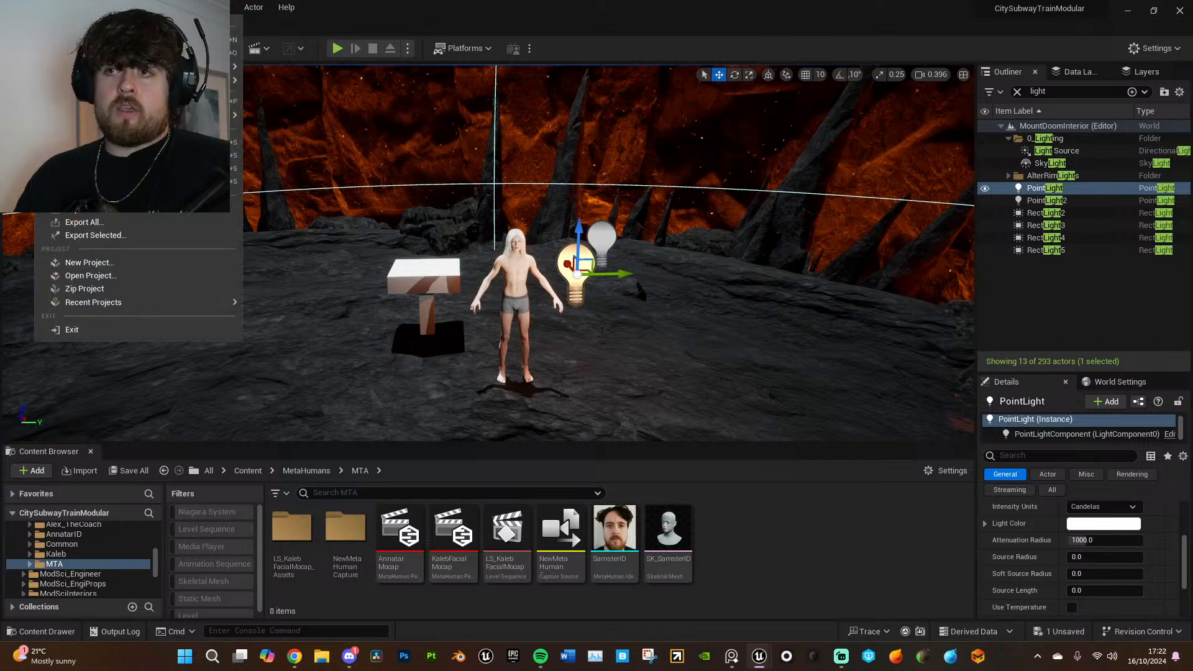
{"action": "left_click", "coordinate": [94, 166]}
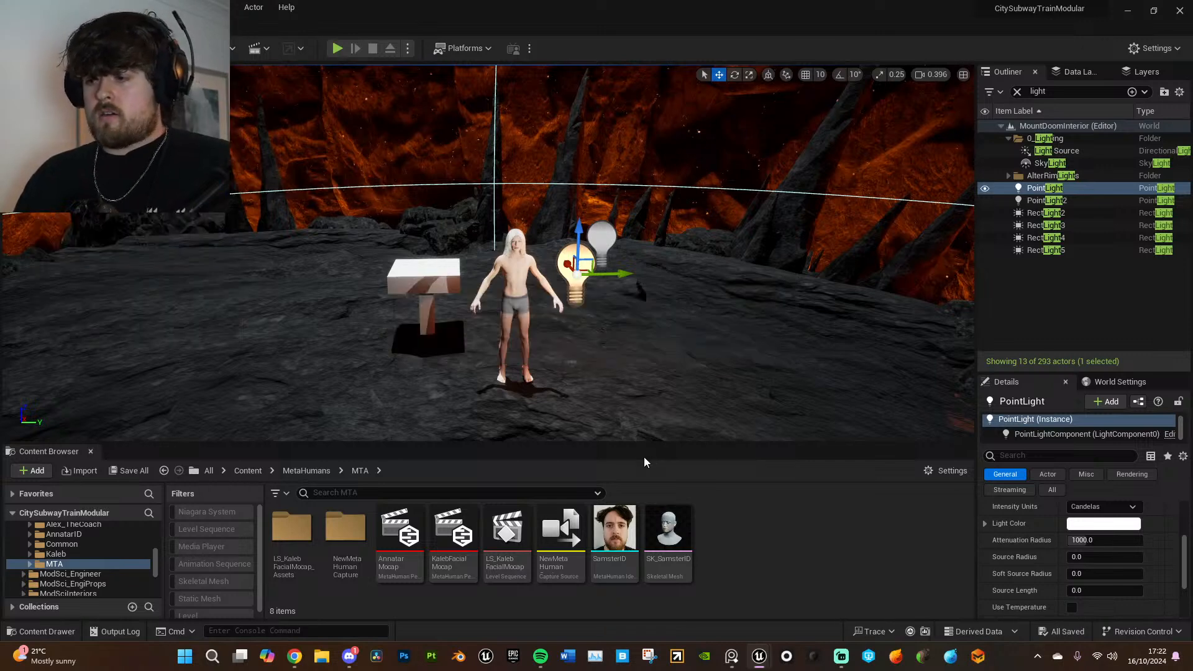
- Create a new folder named One in the project's Content folder
{"action": "left_click", "coordinate": [248, 471]}
{"action": "scroll", "coordinate": [799, 573], "scroll_direction": "down", "scroll_amount": 5}
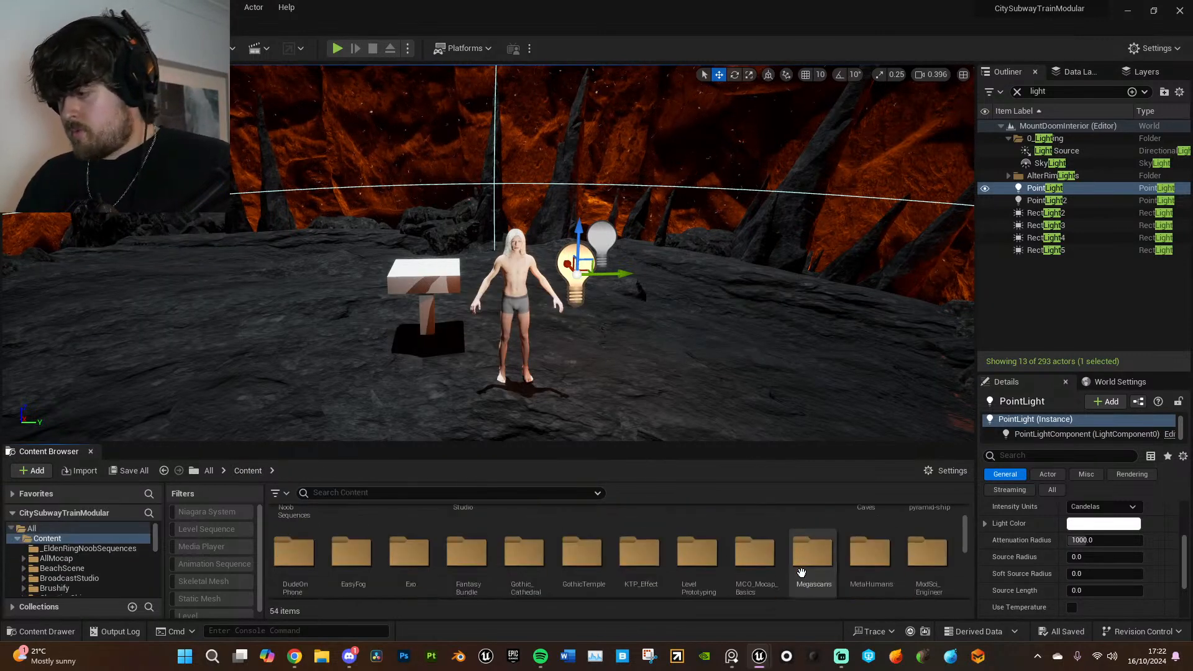
{"action": "scroll", "coordinate": [591, 564], "scroll_direction": "up", "scroll_amount": 5}
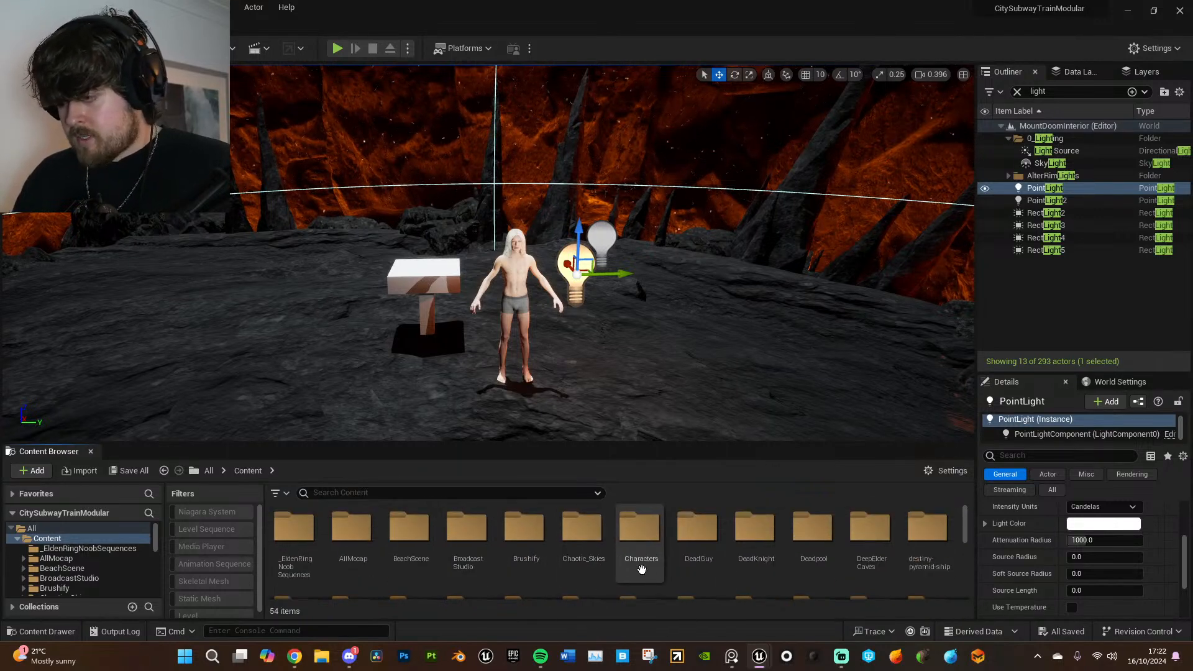
{"action": "scroll", "coordinate": [841, 585], "scroll_direction": "down", "scroll_amount": 1}
{"action": "scroll", "coordinate": [841, 585], "scroll_direction": "down", "scroll_amount": 4}
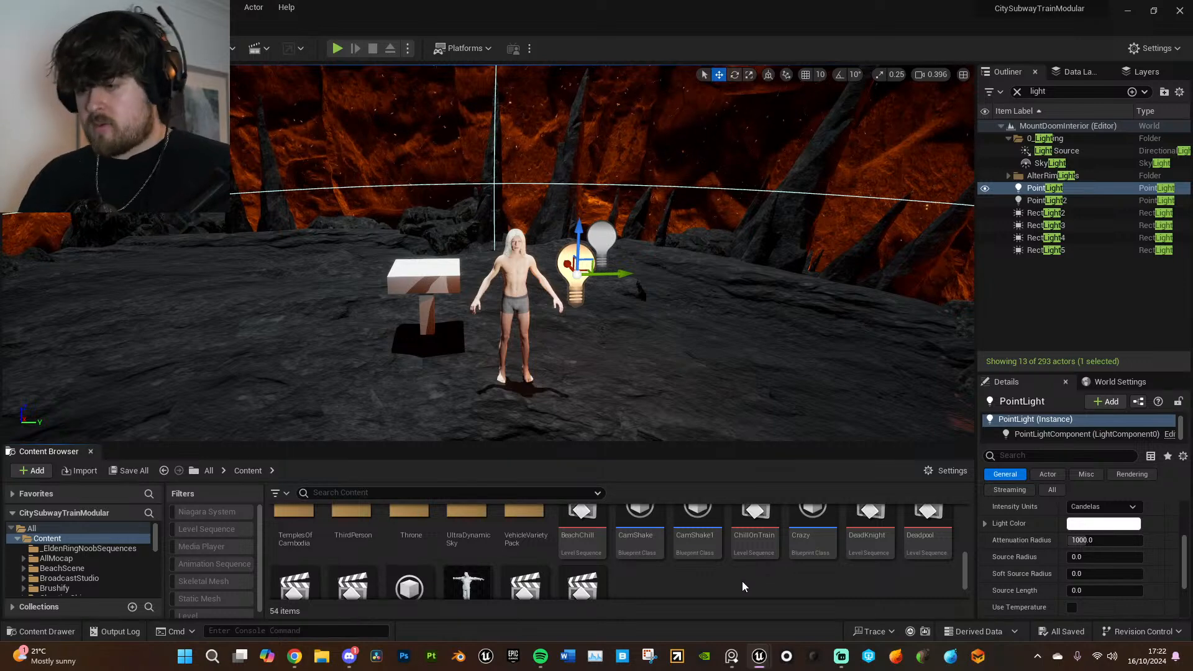
{"action": "right_click", "coordinate": [743, 586]}
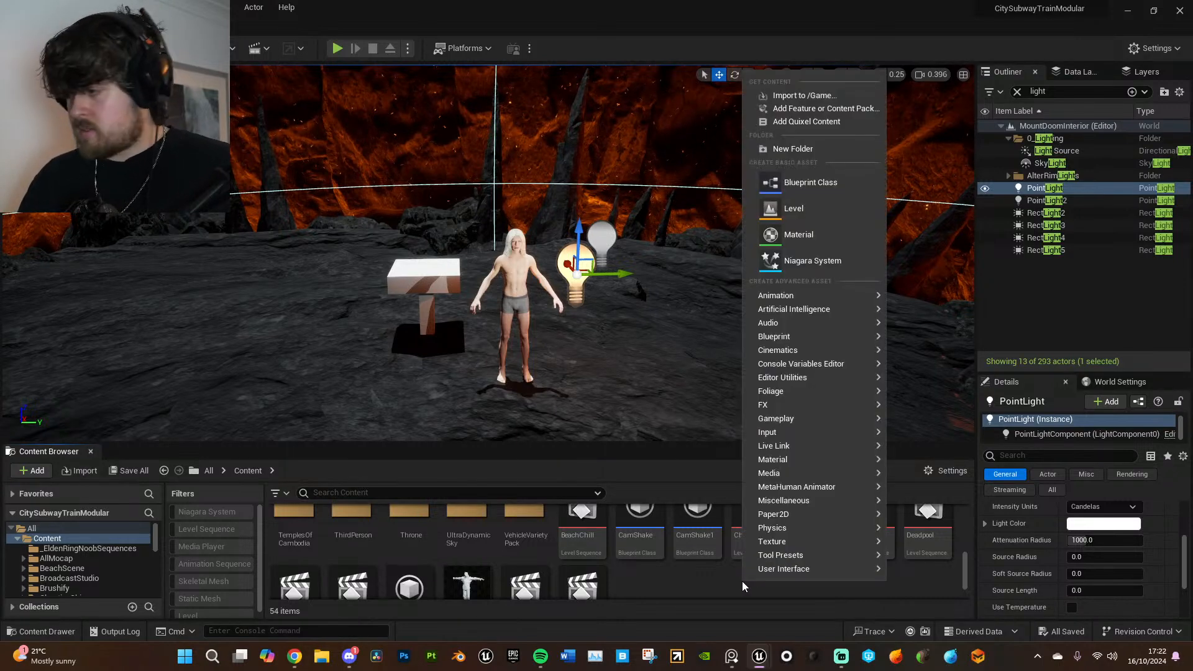
{"action": "left_click", "coordinate": [793, 150]}
{"action": "type", "text": "One"}
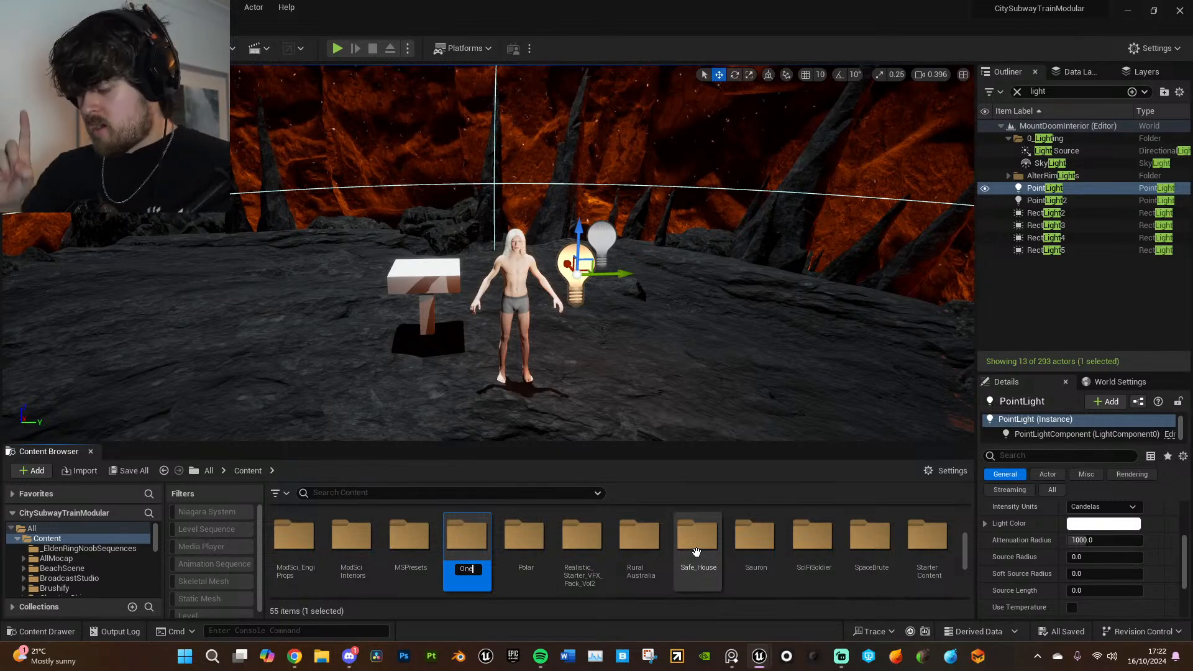
{"action": "key", "text": "Return"}
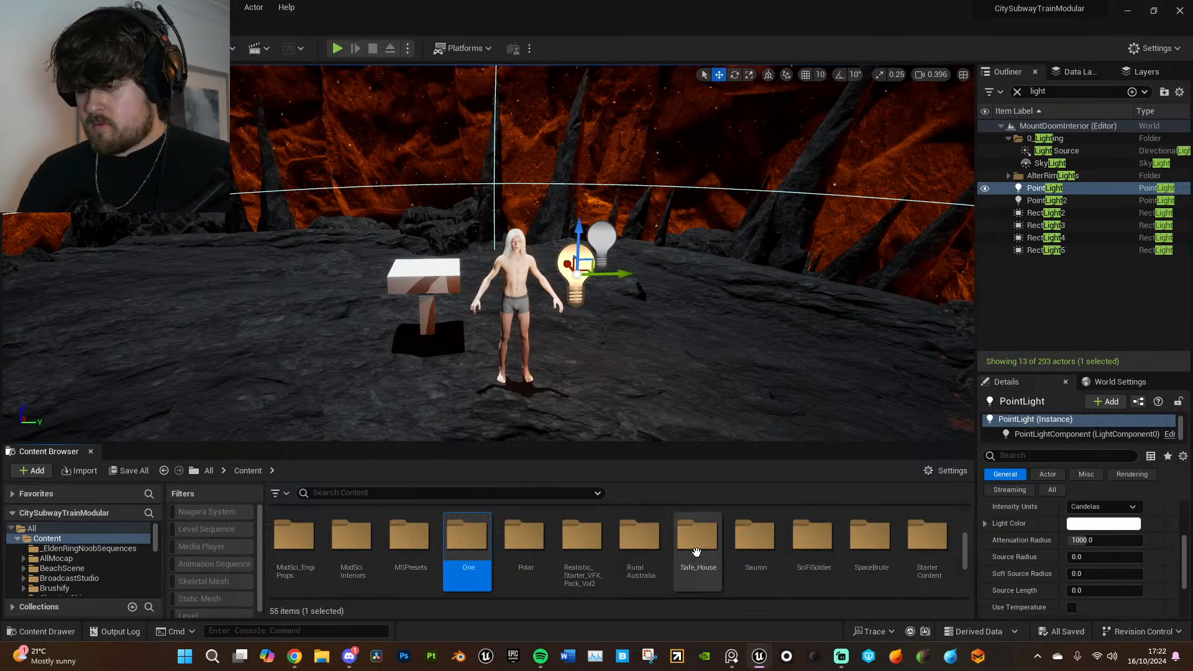
- Open the One folder and create a subfolder named Sequence inside it
{"action": "double_click", "coordinate": [463, 556]}
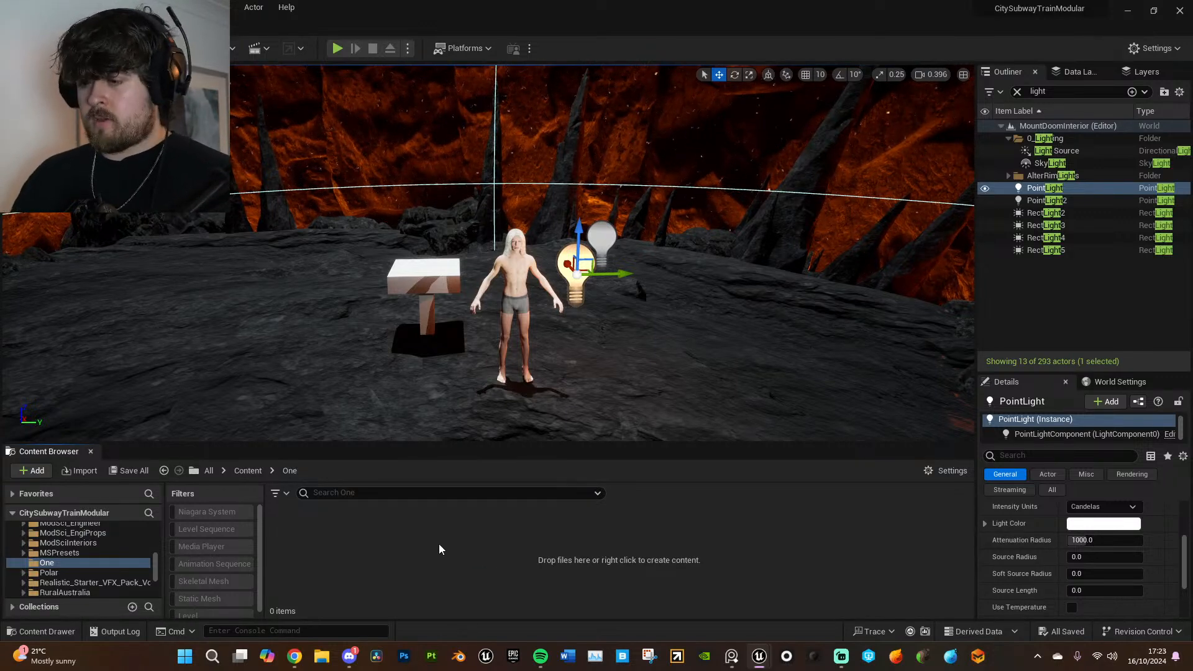
{"action": "right_click", "coordinate": [368, 526]}
{"action": "left_click", "coordinate": [432, 100]}
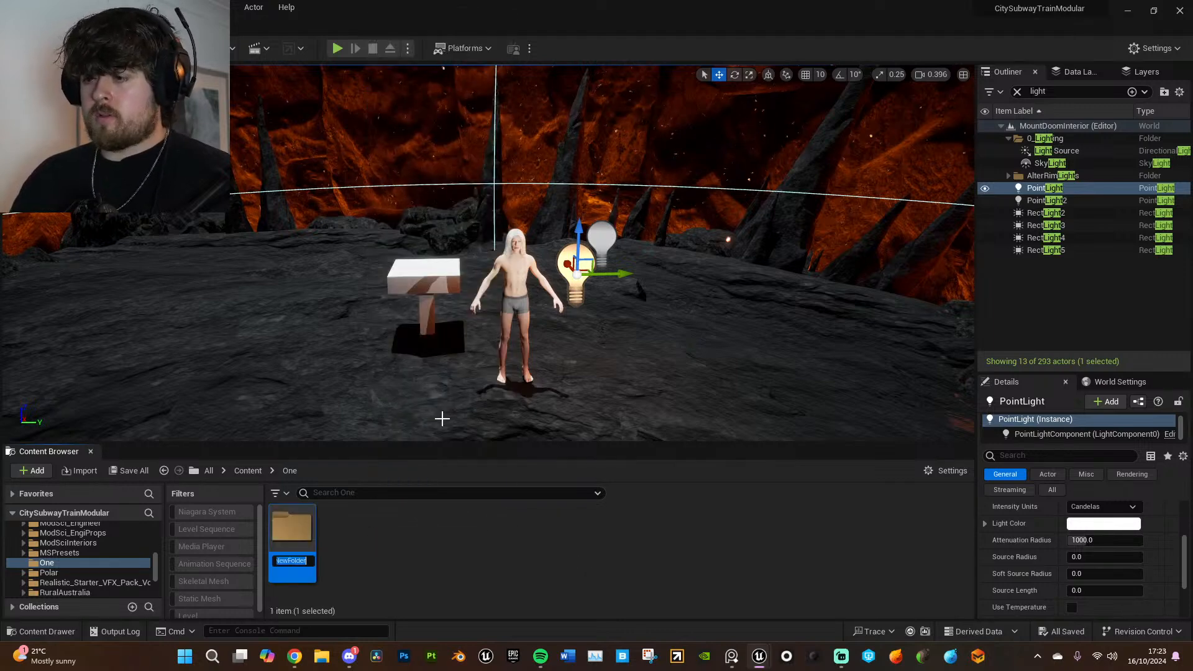
{"action": "type", "text": "Sequence"}
{"action": "key", "text": "Return"}
- Create a Level Sequence named Annatar_01 inside the Sequence folder
{"action": "double_click", "coordinate": [291, 539]}
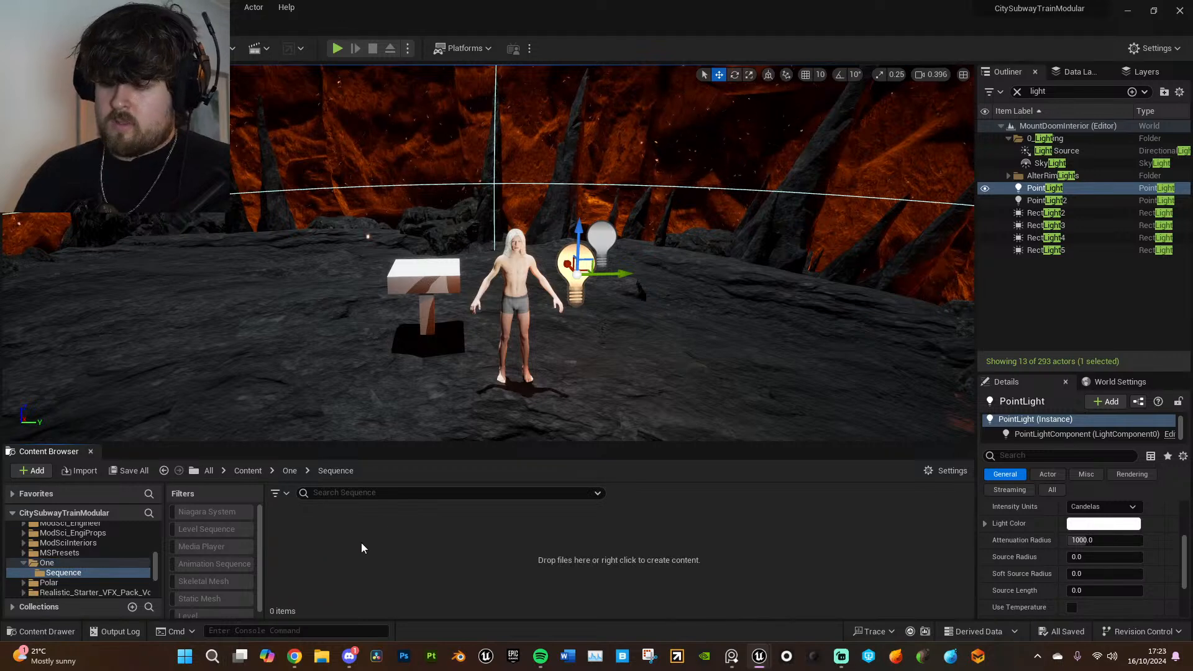
{"action": "right_click", "coordinate": [361, 542]}
{"action": "mouse_move", "coordinate": [458, 312]}
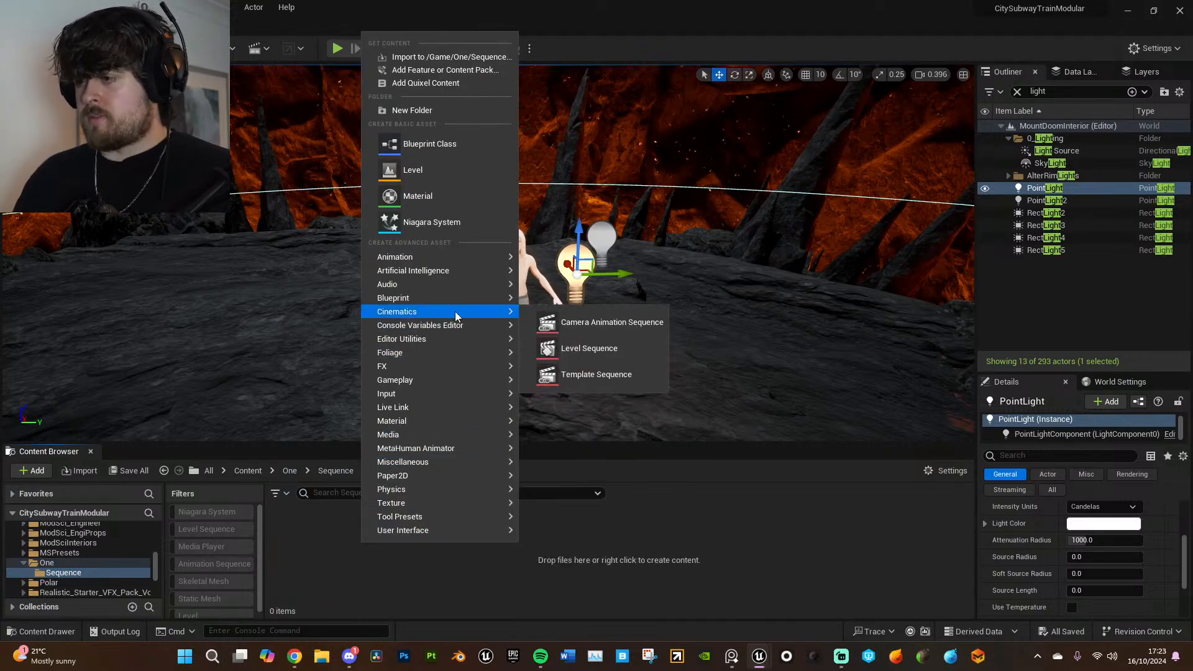
{"action": "left_click", "coordinate": [610, 347]}
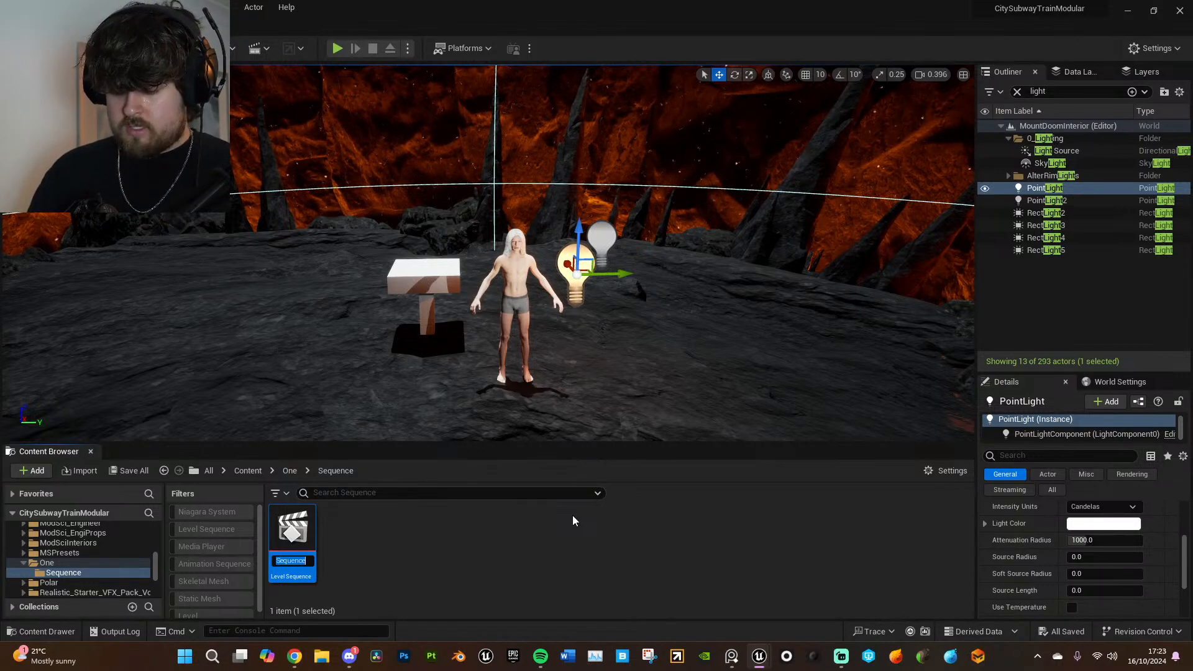
{"action": "type", "text": "0"}
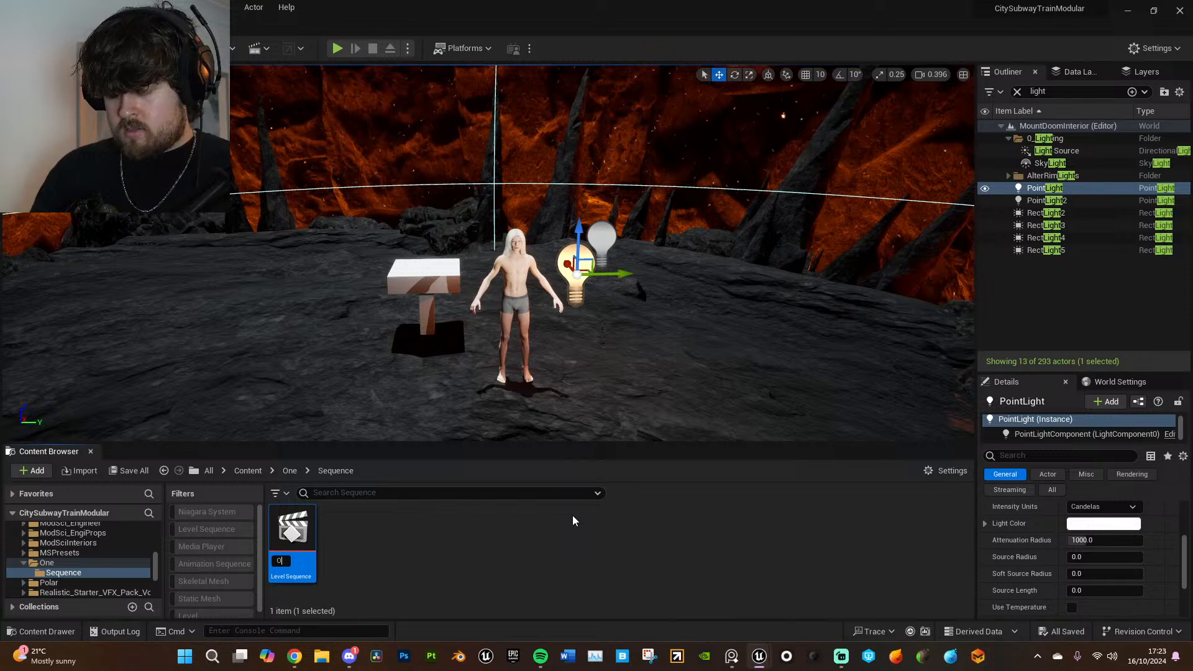
{"action": "key", "text": "BackSpace"}
{"action": "type", "text": "Annatar"}
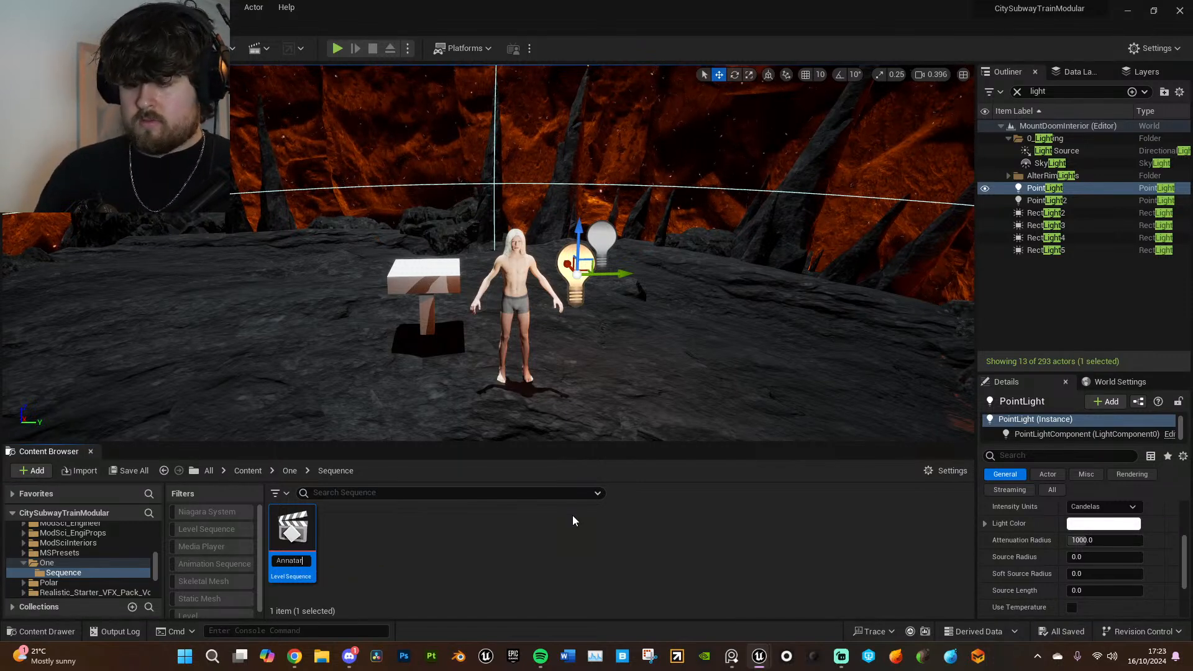
{"action": "type", "text": "_01"}
{"action": "key", "text": "Return"}
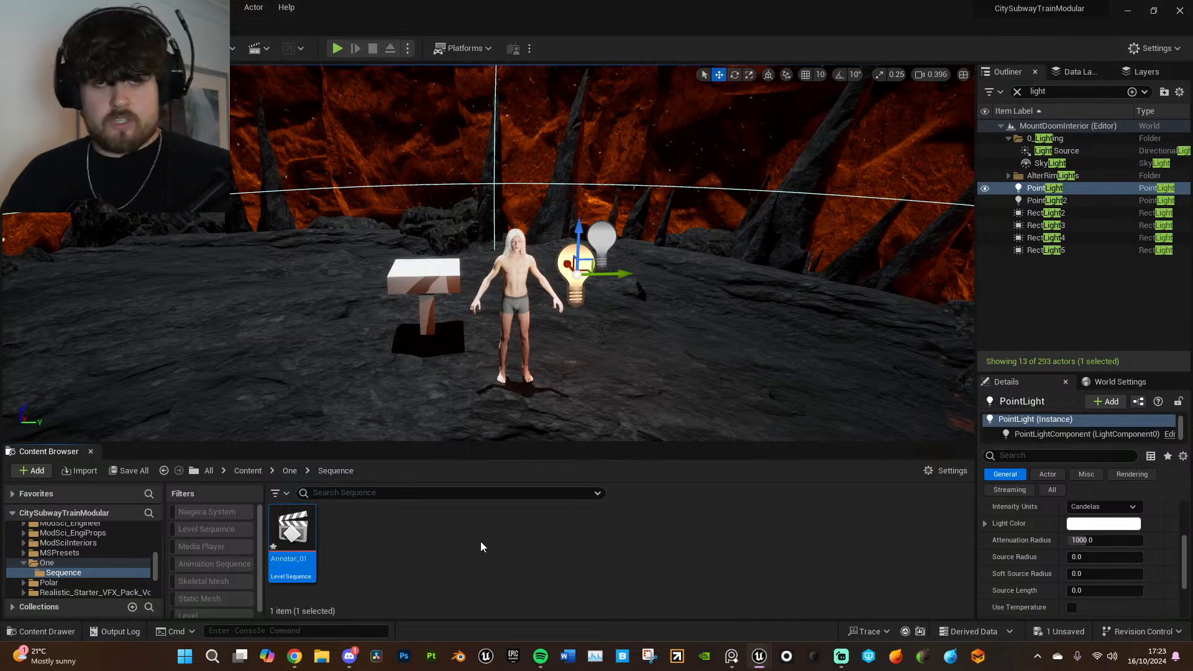
- Open the Annatar_01 level sequence and set its display rate to 24 fps (film)
{"action": "double_click", "coordinate": [314, 539]}
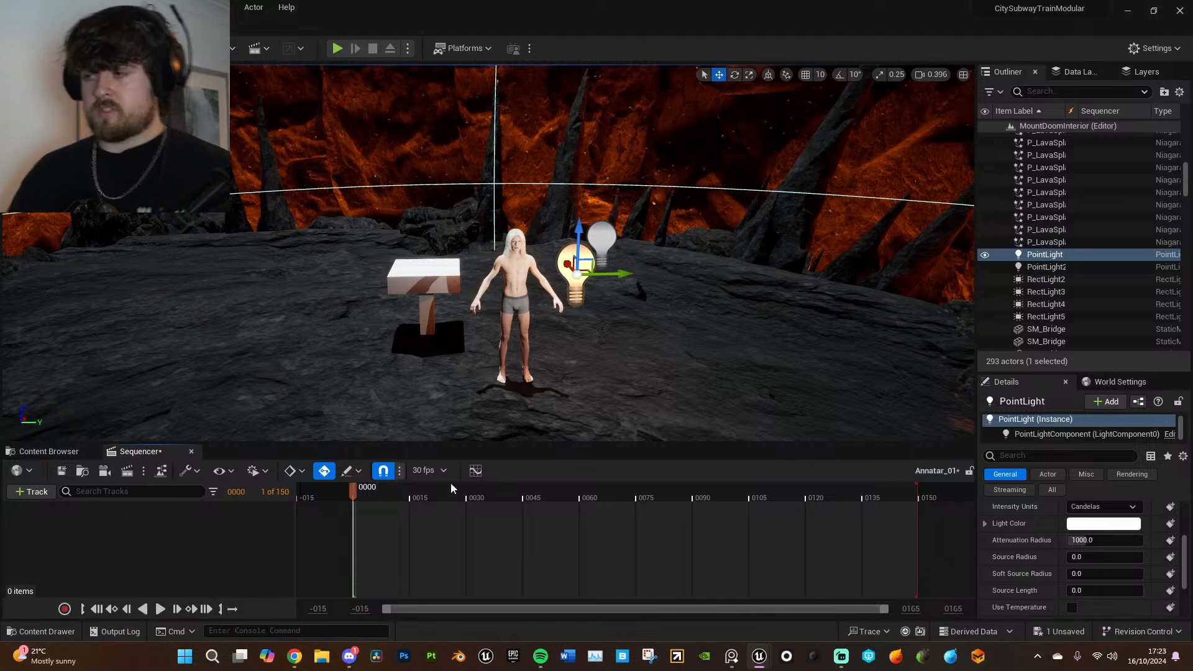
{"action": "left_click", "coordinate": [429, 470]}
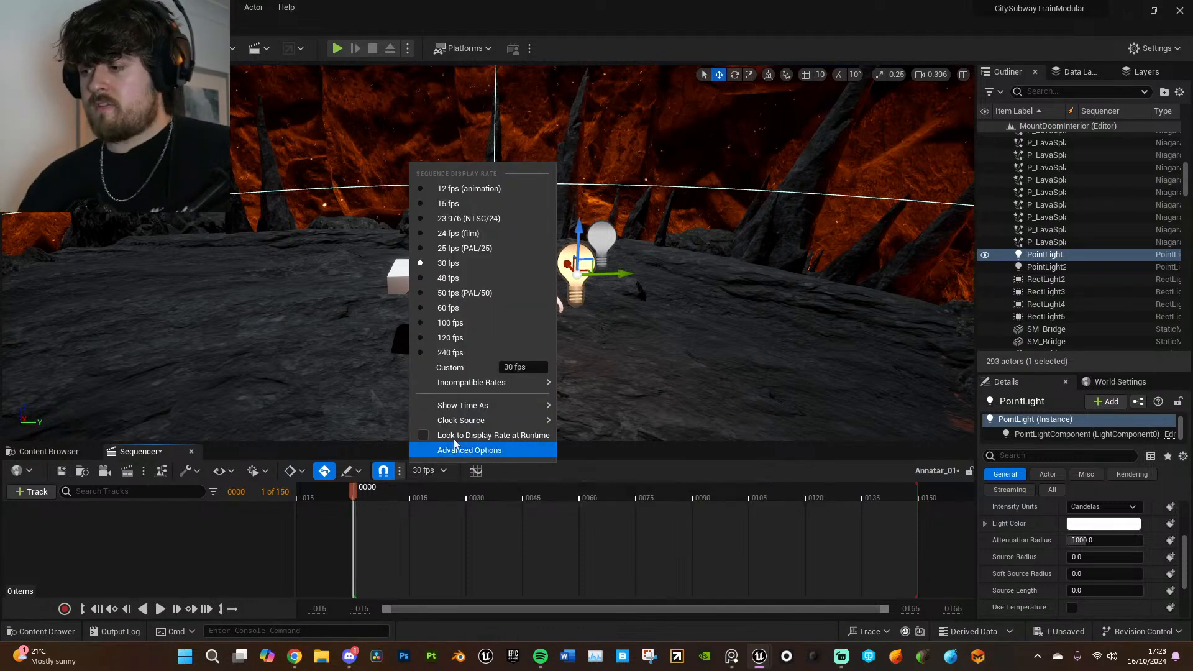
{"action": "left_click", "coordinate": [457, 234]}
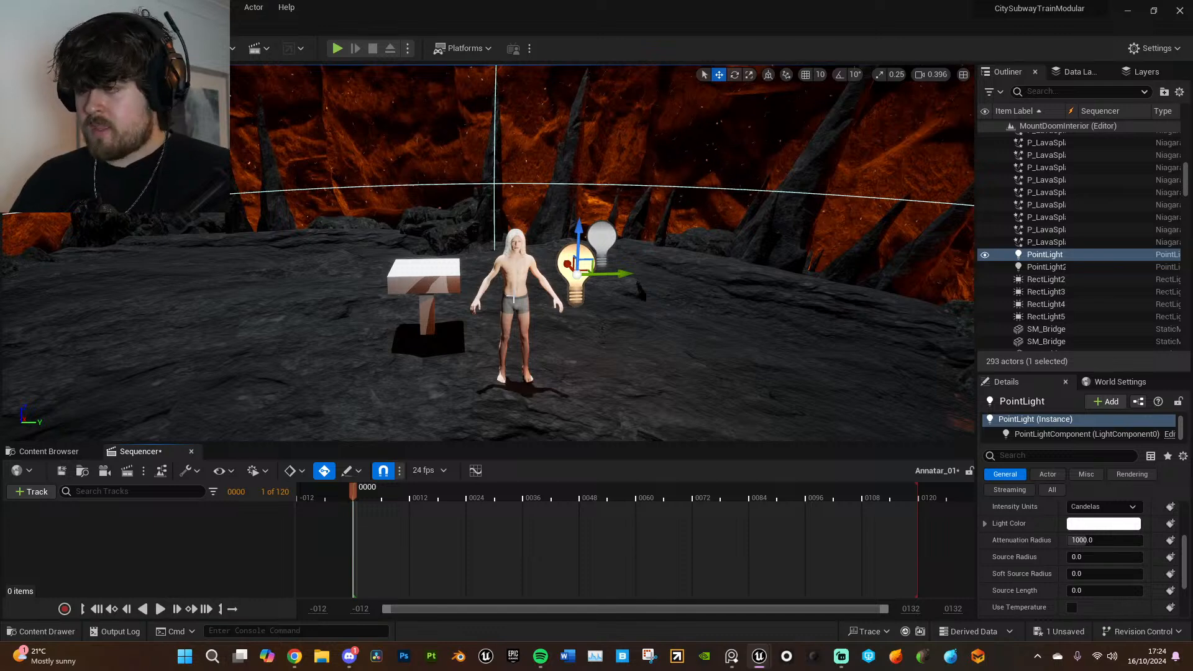
- Add the BP_AnnatarID character standing on the rock platform to the sequence as an actor track
{"action": "left_click", "coordinate": [514, 299]}
{"action": "left_click", "coordinate": [29, 492]}
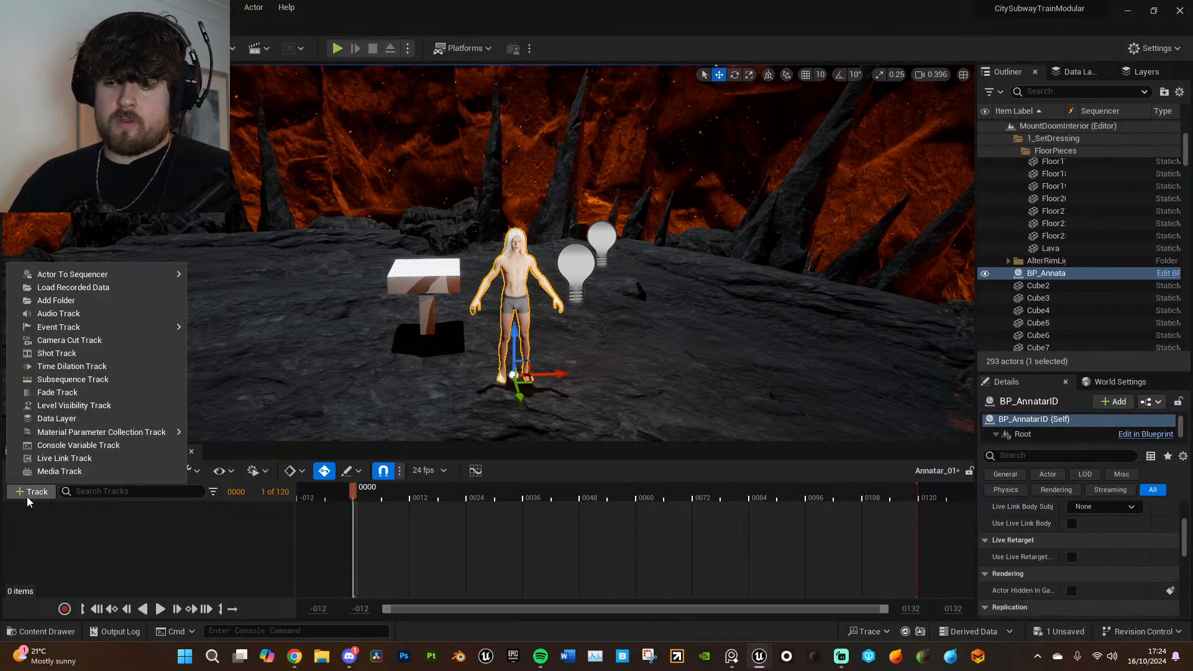
{"action": "mouse_move", "coordinate": [74, 274]}
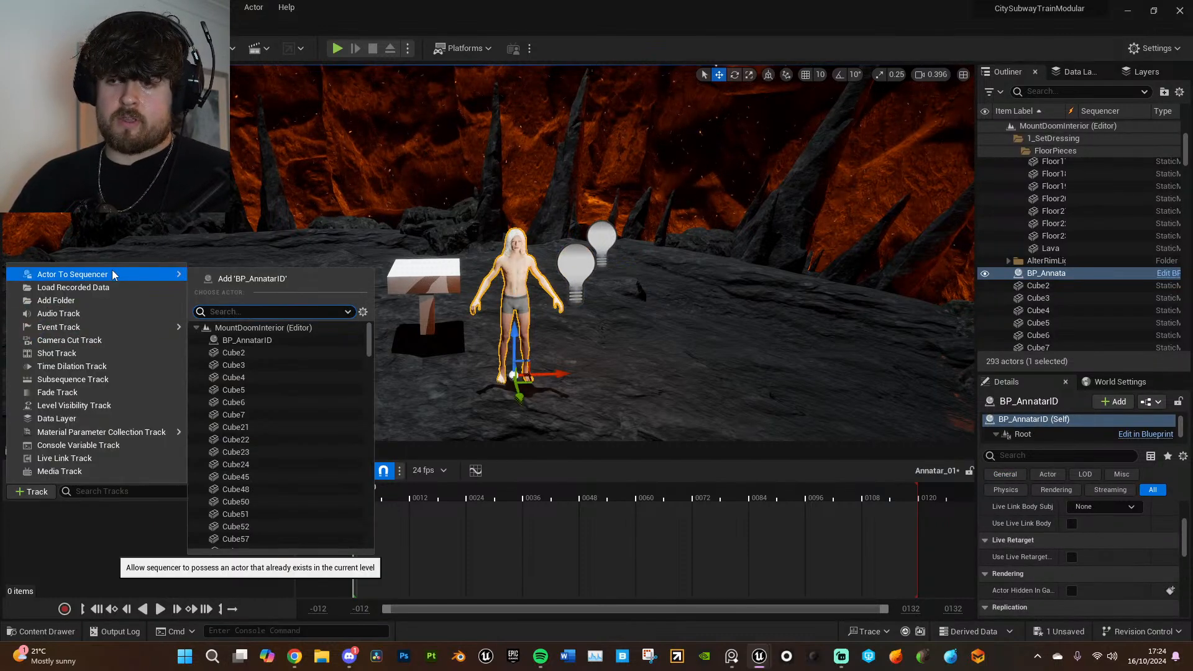
{"action": "left_click", "coordinate": [249, 280]}
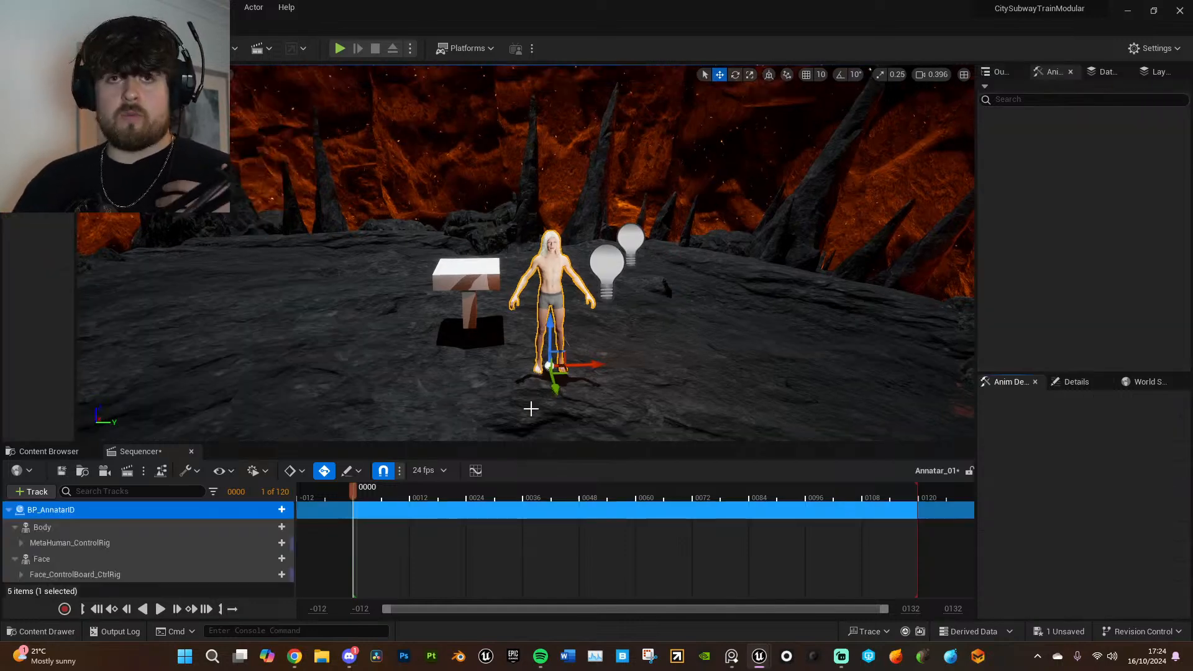
- Rotate the MetaHuman's head_ctrl in close-up and undo the last rotation
{"action": "key", "text": "w"}
{"action": "mouse_move", "coordinate": [620, 380]}
{"action": "right_mouse_down"}
{"action": "mouse_move", "coordinate": [631, 380]}
{"action": "mouse_move", "coordinate": [624, 367]}
{"action": "right_mouse_up"}
{"action": "key", "text": "q"}
{"action": "key", "text": "w"}
{"action": "key", "text": "e"}
{"action": "key", "text": "q"}
{"action": "left_click", "coordinate": [486, 212]}
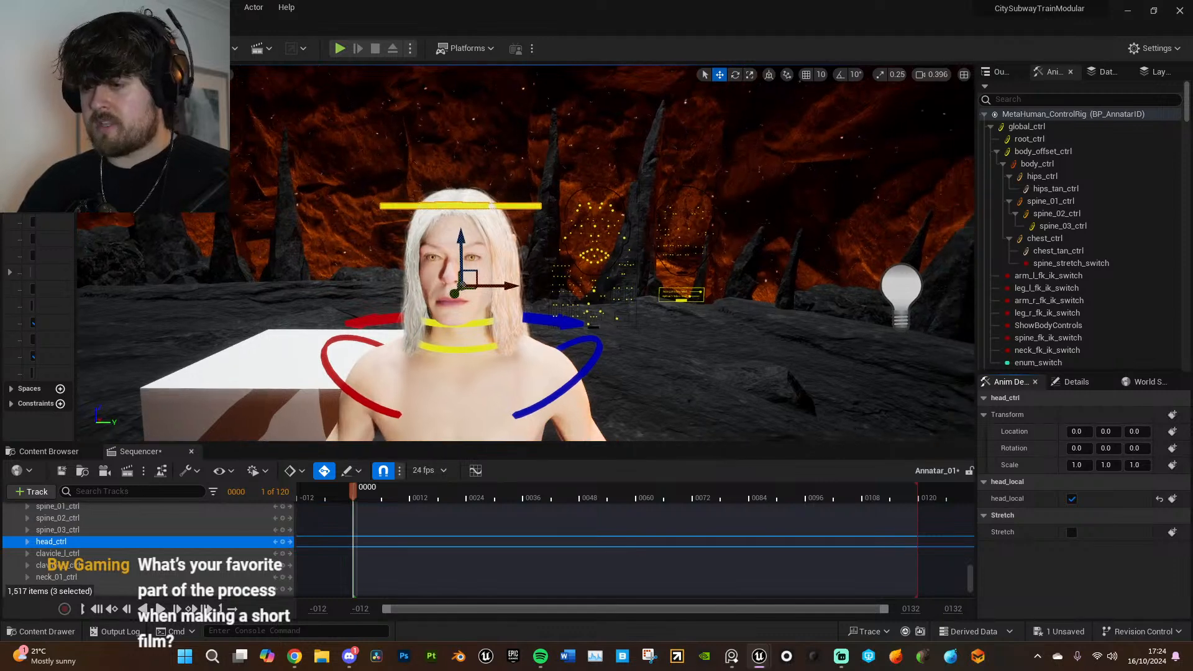
{"action": "key", "text": "e"}
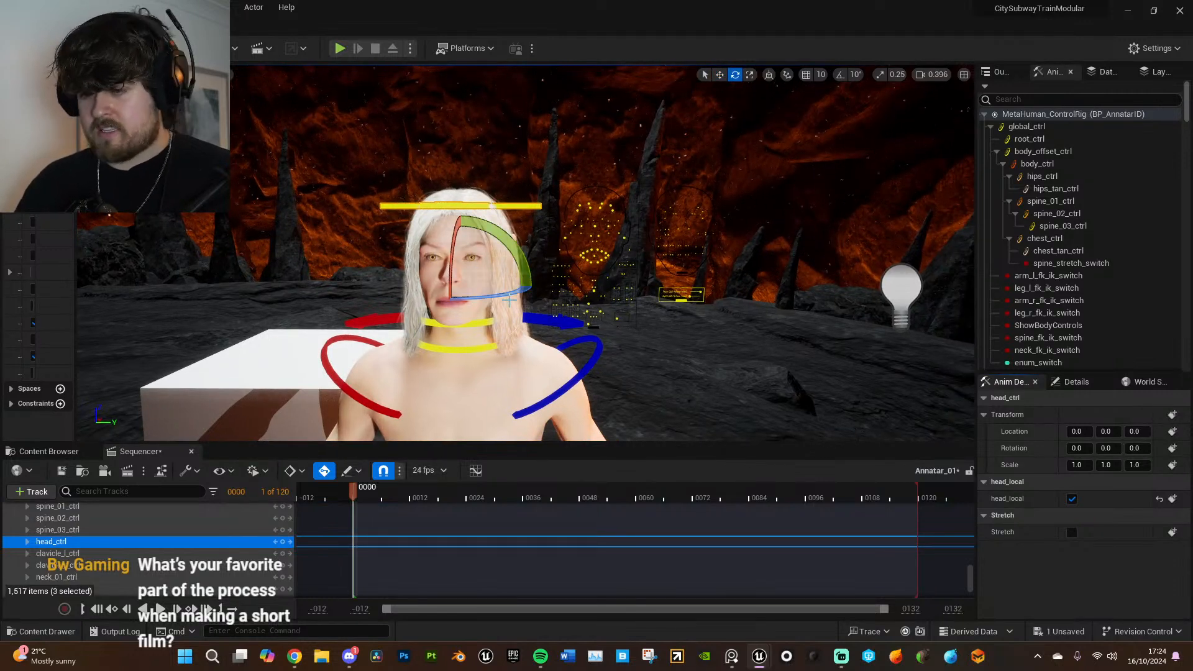
{"action": "mouse_move", "coordinate": [507, 293]}
{"action": "left_mouse_down"}
{"action": "mouse_move", "coordinate": [497, 286]}
{"action": "mouse_move", "coordinate": [521, 303]}
{"action": "mouse_move", "coordinate": [506, 293]}
{"action": "left_mouse_up"}
{"action": "left_click_drag", "start_coordinate": [457, 249], "coordinate": [457, 272]}
{"action": "mouse_move", "coordinate": [460, 199]}
{"action": "left_mouse_down"}
{"action": "mouse_move", "coordinate": [456, 245]}
{"action": "mouse_move", "coordinate": [459, 195]}
{"action": "left_mouse_up"}
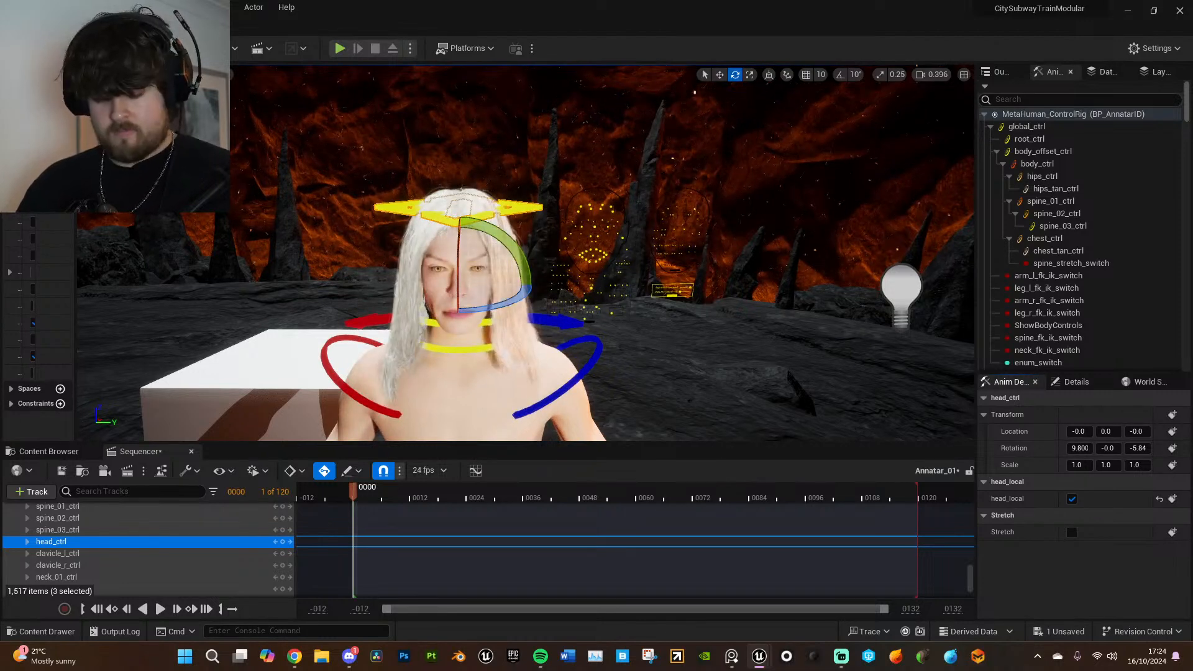
{"action": "key", "text": "ctrl+z"}
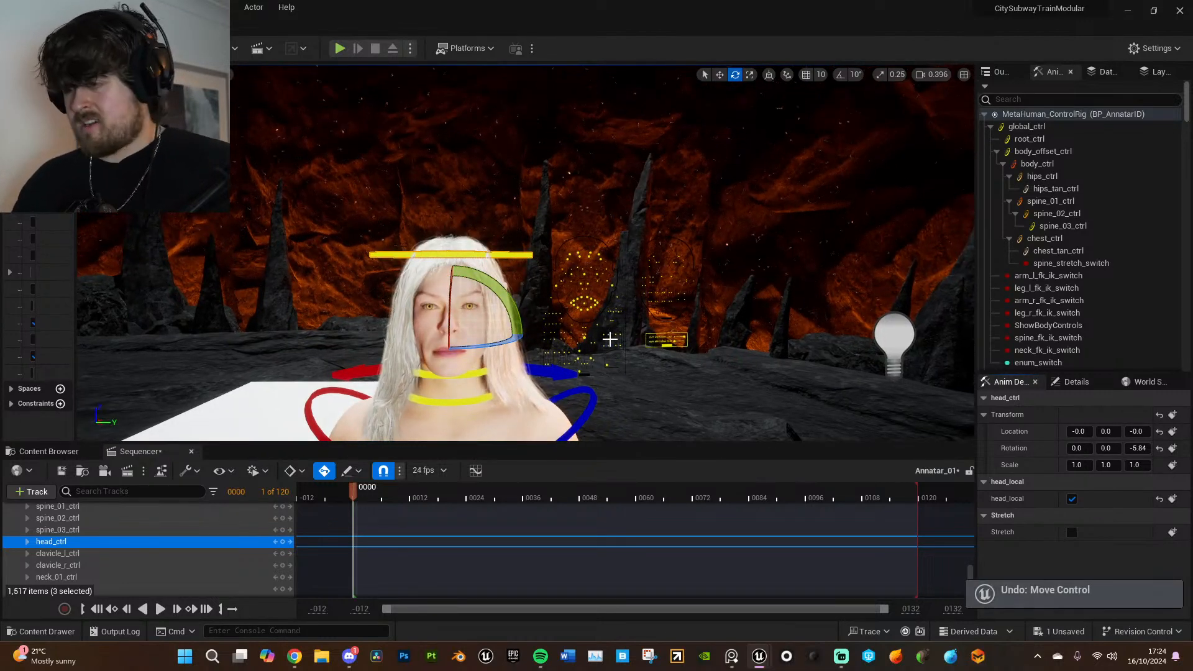
- Try moving the CTRL_C_mouth control on the facial control board and undo the move
{"action": "left_click", "coordinate": [611, 346]}
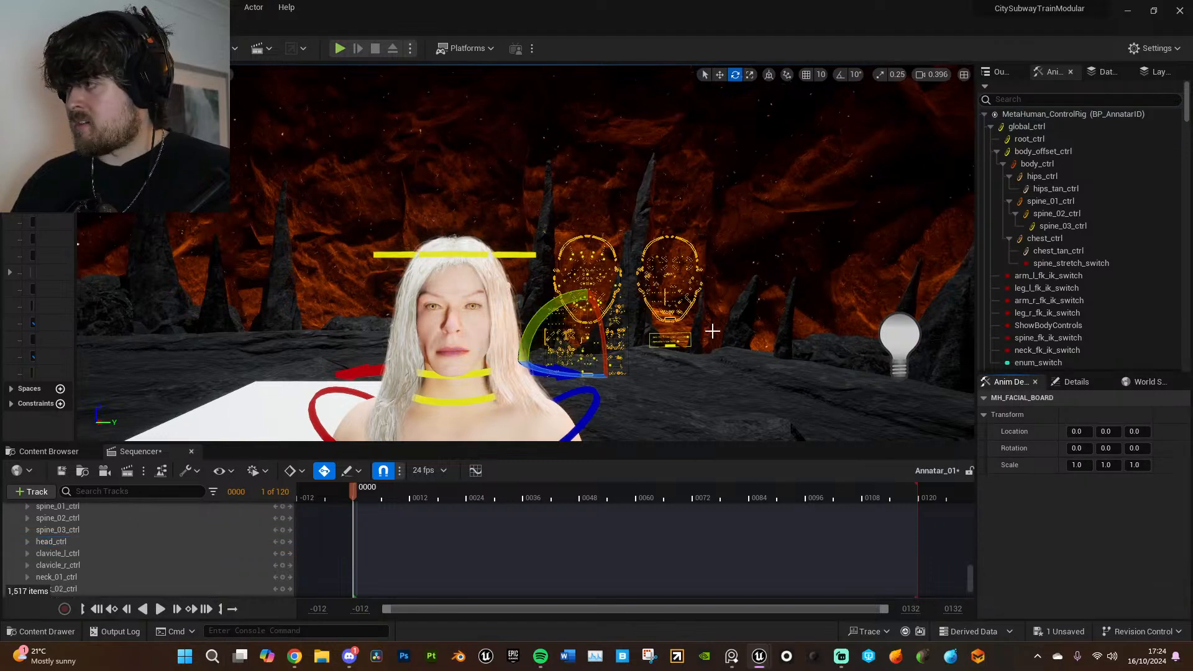
{"action": "scroll", "coordinate": [526, 253], "scroll_direction": "down", "scroll_amount": 1}
{"action": "mouse_move", "coordinate": [709, 330]}
{"action": "right_mouse_down"}
{"action": "mouse_move", "coordinate": [715, 311]}
{"action": "mouse_move", "coordinate": [708, 330]}
{"action": "right_mouse_up"}
{"action": "key", "text": "w"}
{"action": "scroll", "coordinate": [708, 330], "scroll_direction": "down", "scroll_amount": 1}
{"action": "left_click", "coordinate": [550, 234]}
{"action": "right_click_drag", "start_coordinate": [595, 254], "coordinate": [595, 255]}
{"action": "key", "text": "a"}
{"action": "key", "text": "w"}
{"action": "left_click_drag", "start_coordinate": [588, 225], "coordinate": [595, 223]}
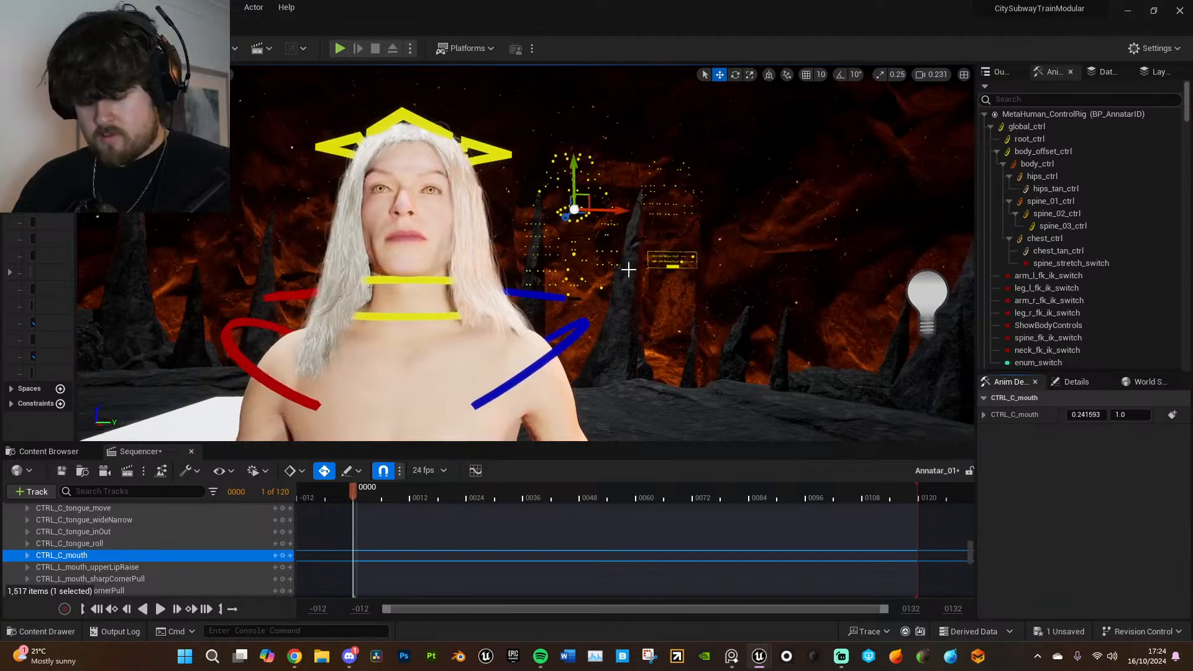
{"action": "key", "text": "ctrl+z"}
- Turn the eyes outward with the facial board controls, moving CTRL_R_eye to -1.0 and CTRL_L_eye to about 0.75 horizontally
{"action": "right_click_drag", "start_coordinate": [629, 294], "coordinate": [646, 254]}
{"action": "key", "text": "w"}
{"action": "left_click", "coordinate": [649, 243]}
{"action": "left_click_drag", "start_coordinate": [685, 243], "coordinate": [677, 244]}
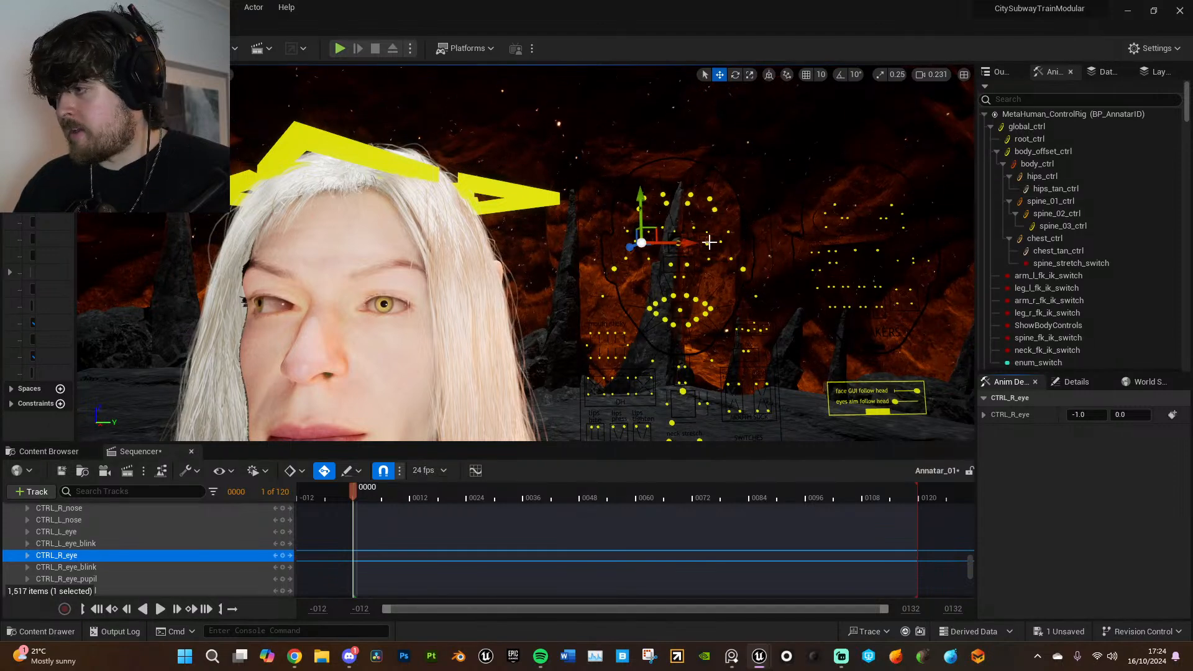
{"action": "left_click", "coordinate": [708, 243]}
{"action": "left_click_drag", "start_coordinate": [749, 243], "coordinate": [756, 243]}
{"action": "key", "text": "s"}
{"action": "right_click_drag", "start_coordinate": [756, 243], "coordinate": [711, 258]}
{"action": "key", "text": "a"}
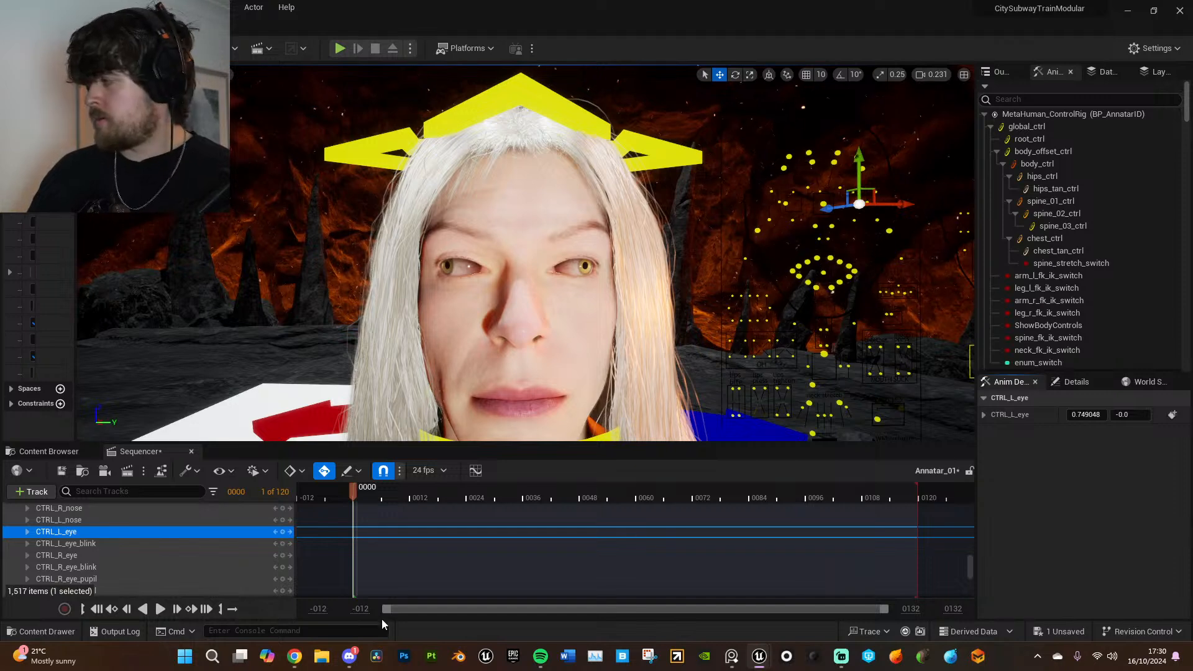
- Switch to Chrome, open Bad Decisions Studio's Unreal Engine 5 Beginner Tutorials playlist from the search results and look through its episodes
{"action": "left_click", "coordinate": [297, 663]}
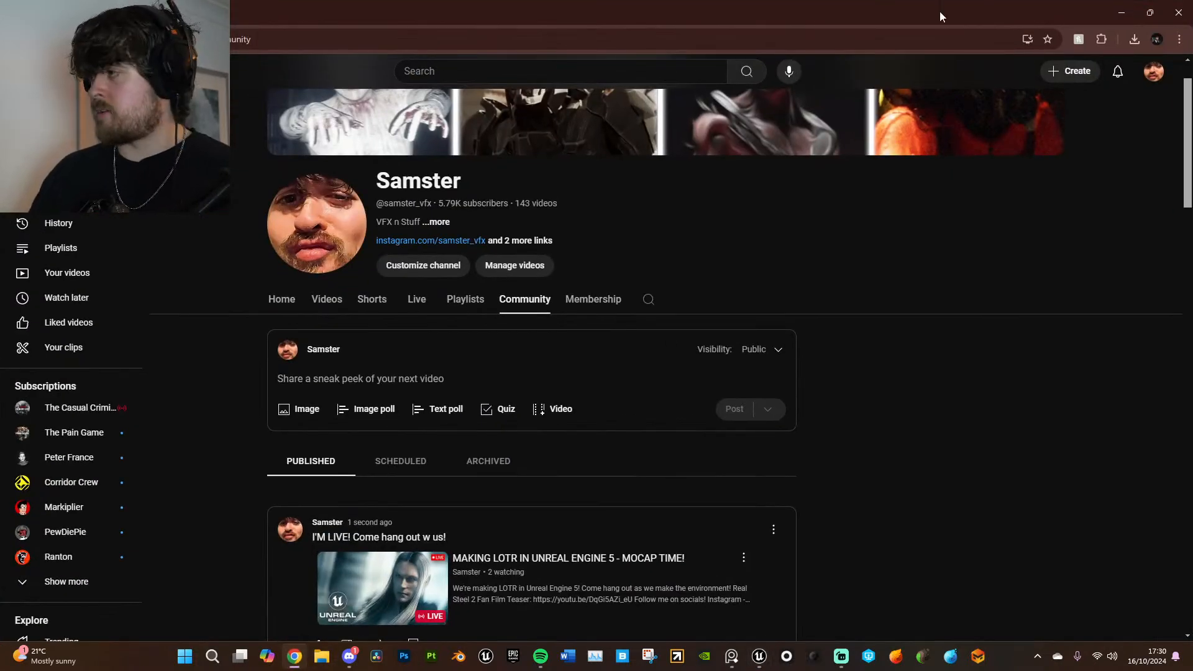
{"action": "left_click_drag", "start_coordinate": [964, 12], "coordinate": [969, 0]}
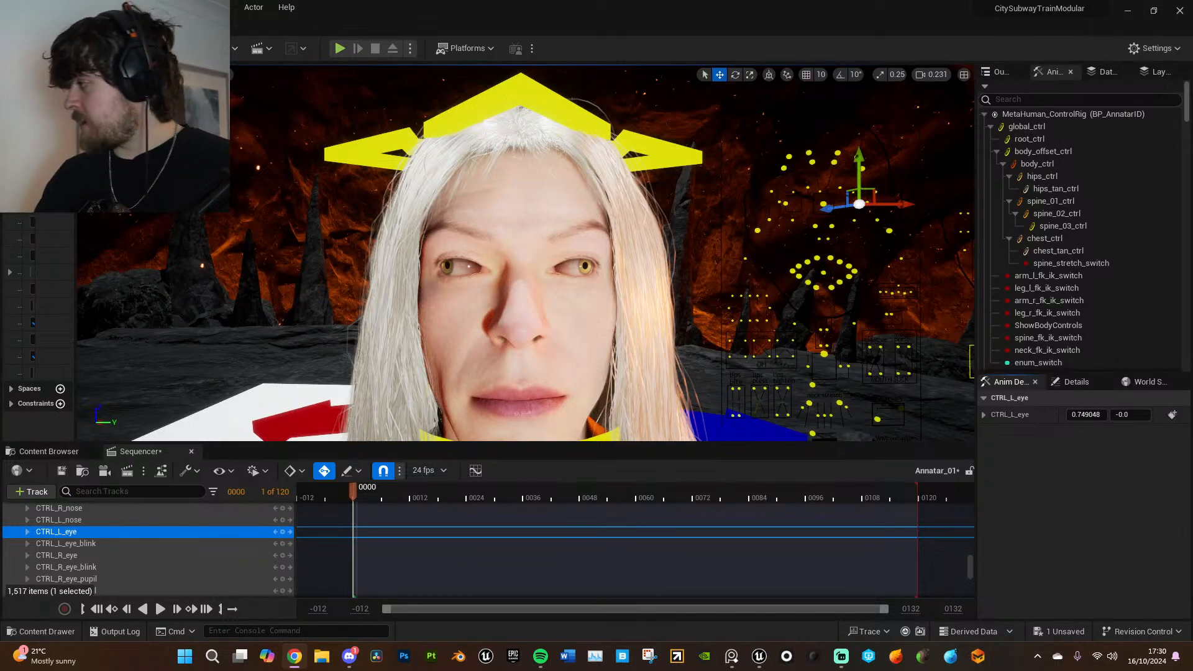
{"action": "left_click_drag", "start_coordinate": [1192, 93], "coordinate": [845, 95]}
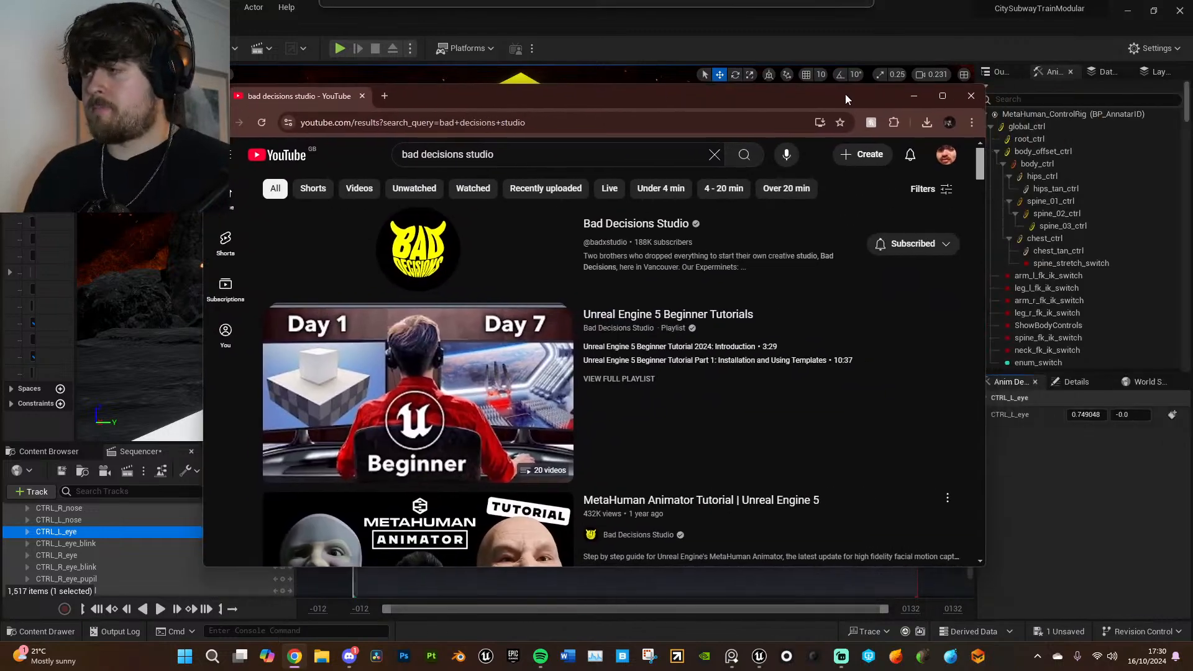
{"action": "left_click", "coordinate": [944, 96]}
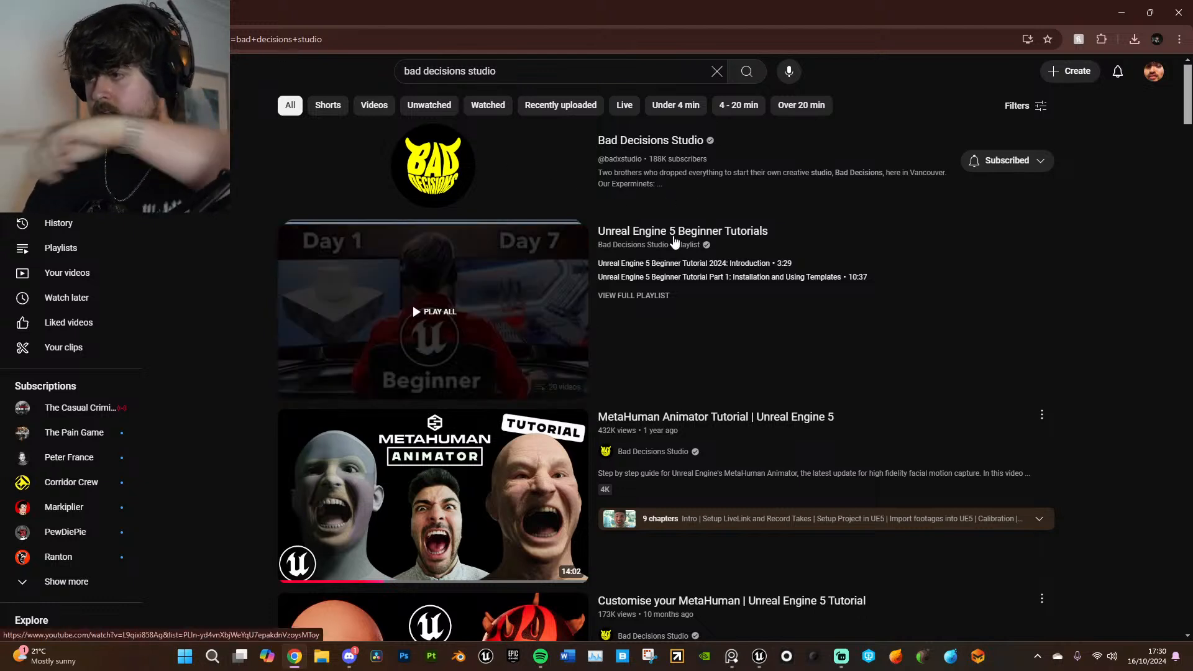
{"action": "left_click", "coordinate": [682, 246]}
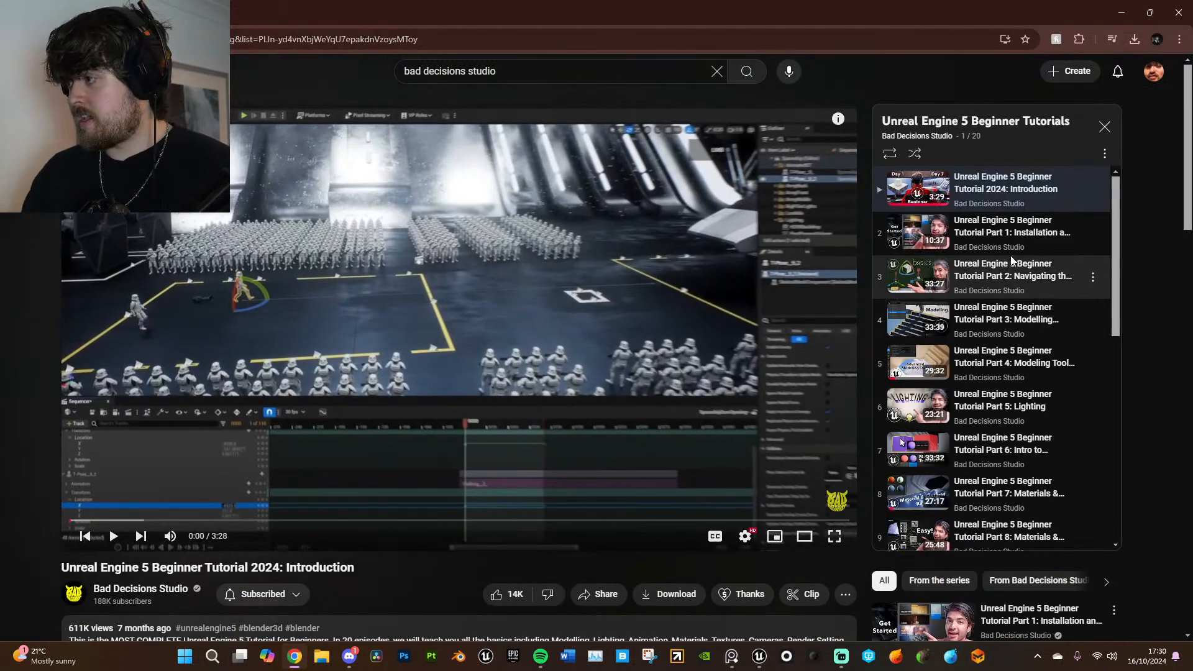
{"action": "scroll", "coordinate": [1013, 292], "scroll_direction": "down", "scroll_amount": 8}
{"action": "scroll", "coordinate": [1019, 311], "scroll_direction": "up", "scroll_amount": 8}
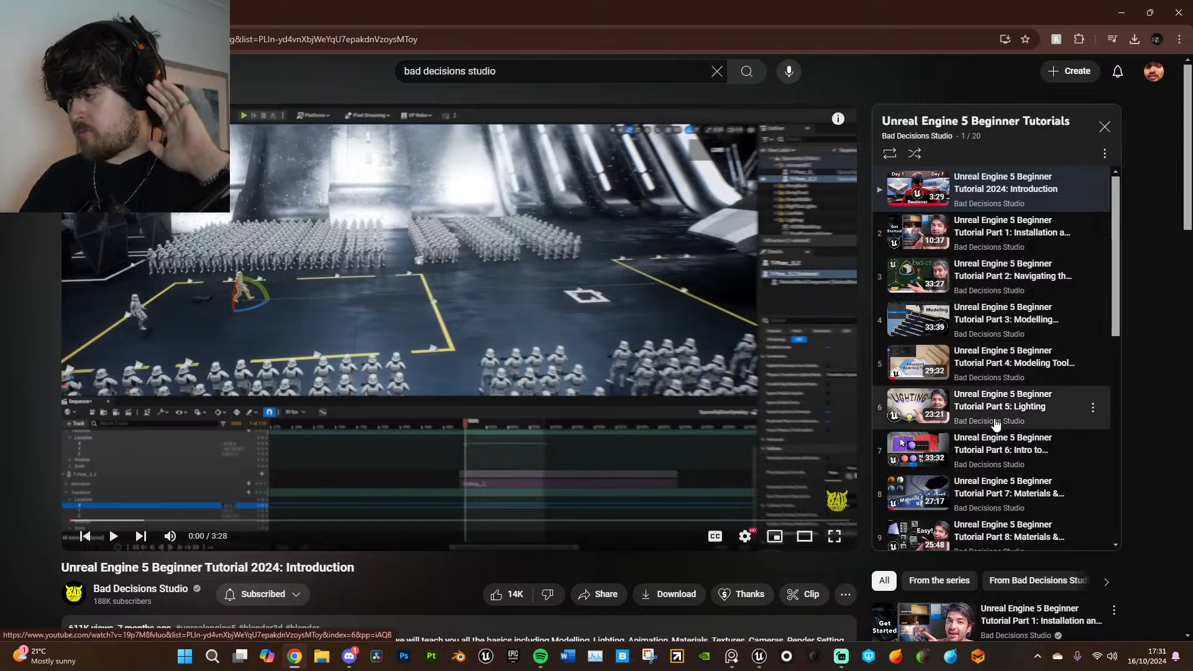
{"action": "scroll", "coordinate": [783, 408], "scroll_direction": "down", "scroll_amount": 1}
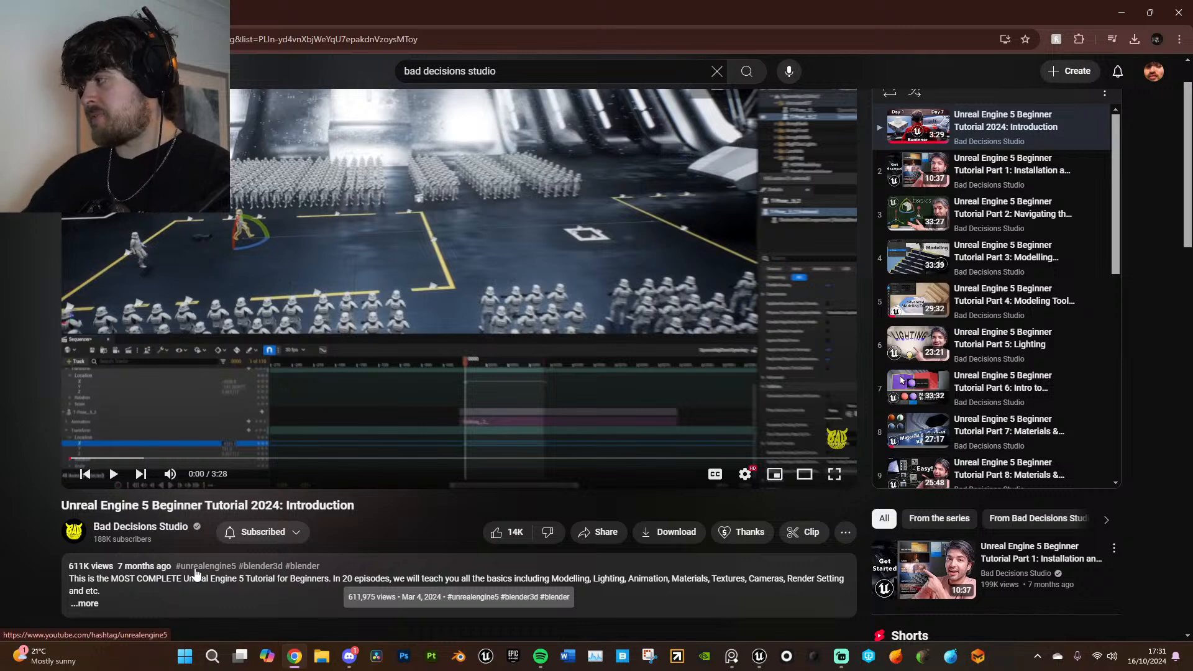
- Go back to the Bad Decisions Studio search results, dismiss the mini player and look through the MetaHuman tutorials
{"action": "left_click", "coordinate": [17, 39]}
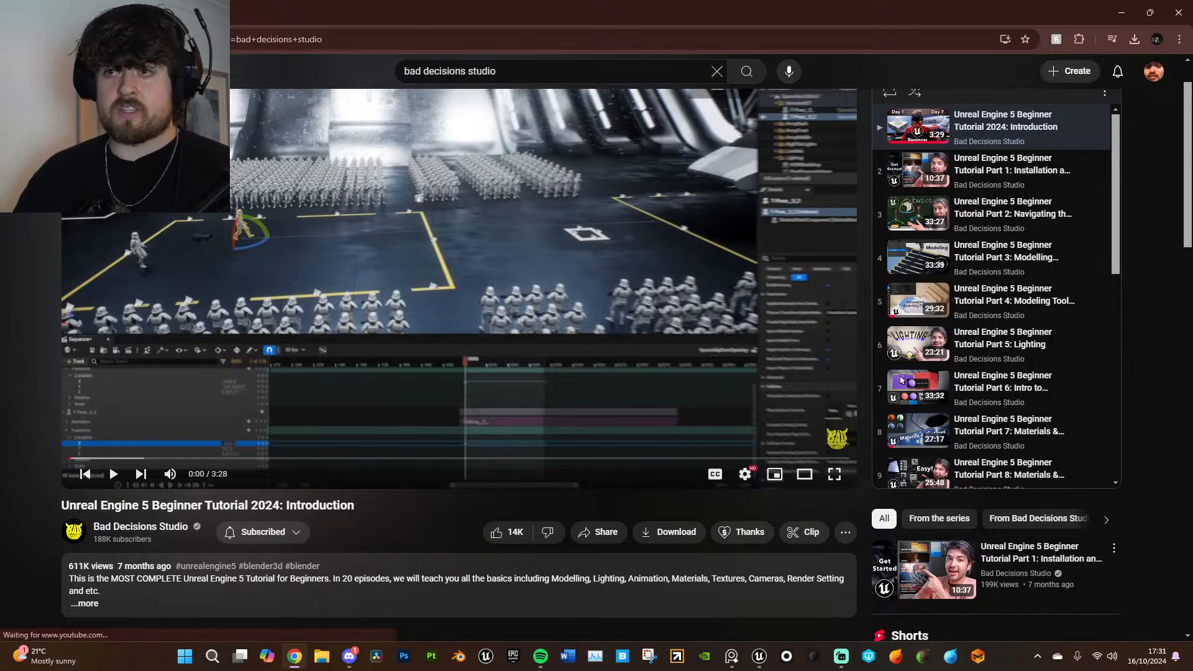
{"action": "mouse_move", "coordinate": [942, 480]}
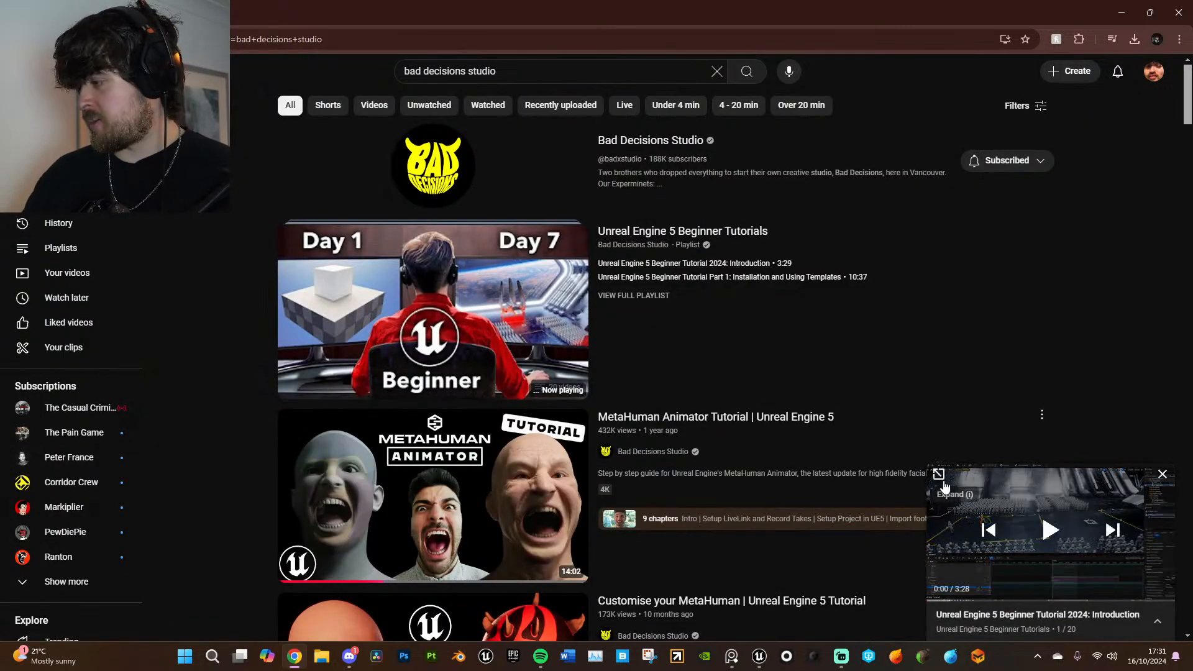
{"action": "left_click", "coordinate": [1162, 475]}
{"action": "scroll", "coordinate": [713, 372], "scroll_direction": "down", "scroll_amount": 3}
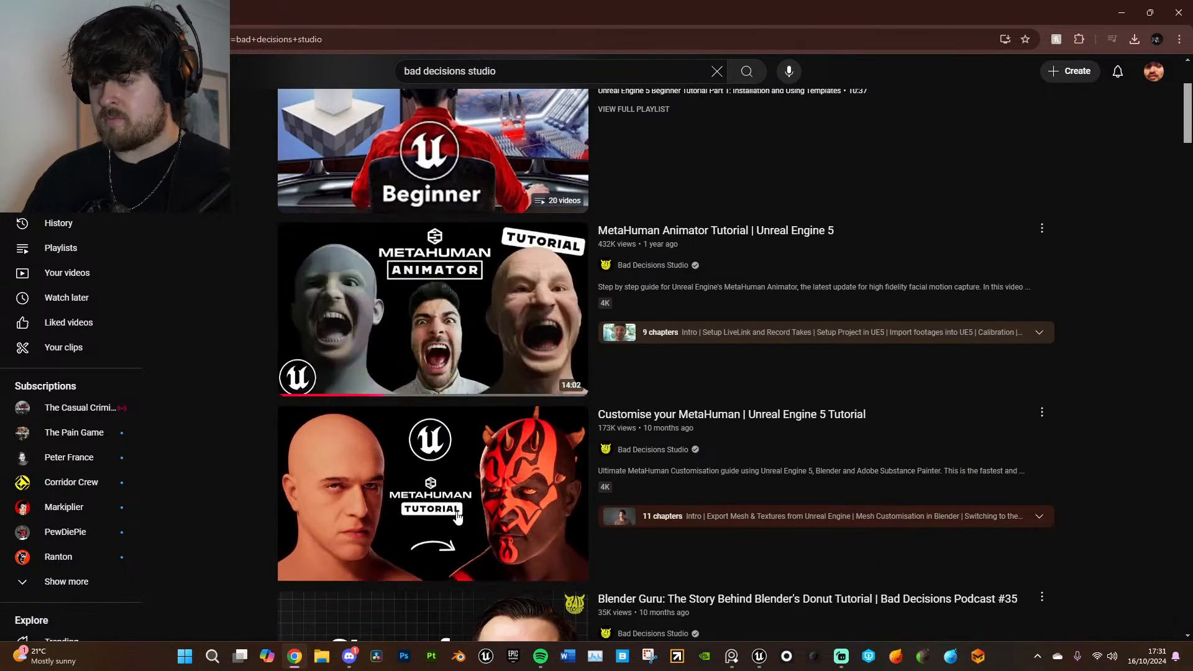
{"action": "scroll", "coordinate": [713, 372], "scroll_direction": "down", "scroll_amount": 1}
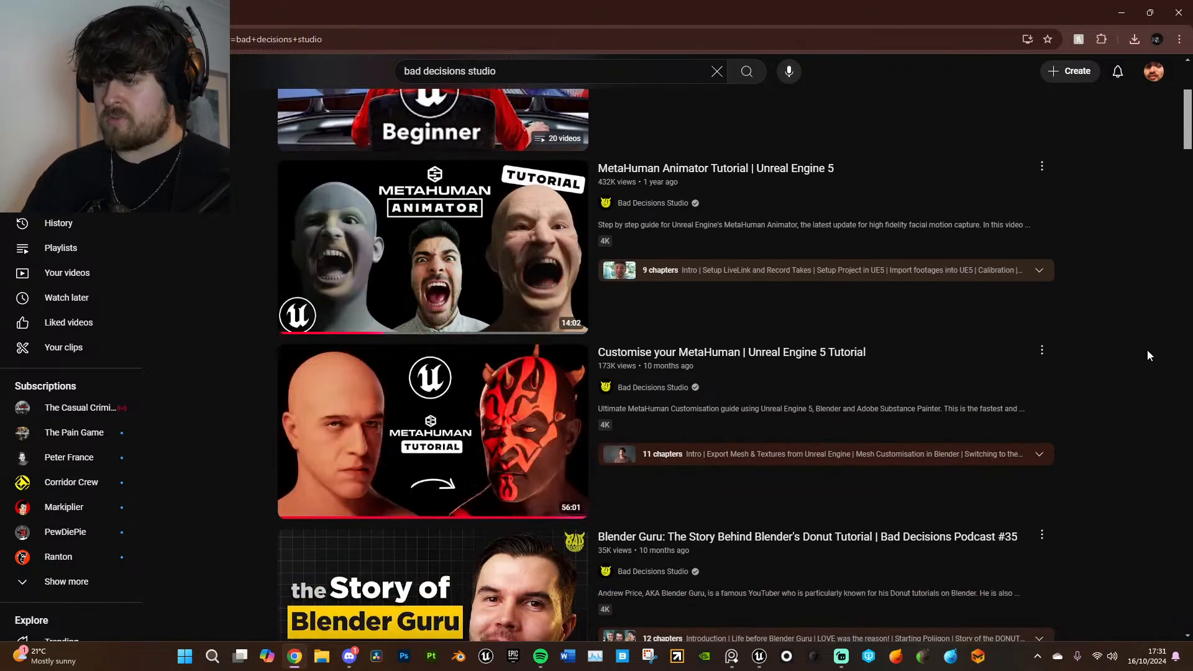
{"action": "scroll", "coordinate": [1129, 384], "scroll_direction": "up", "scroll_amount": 1}
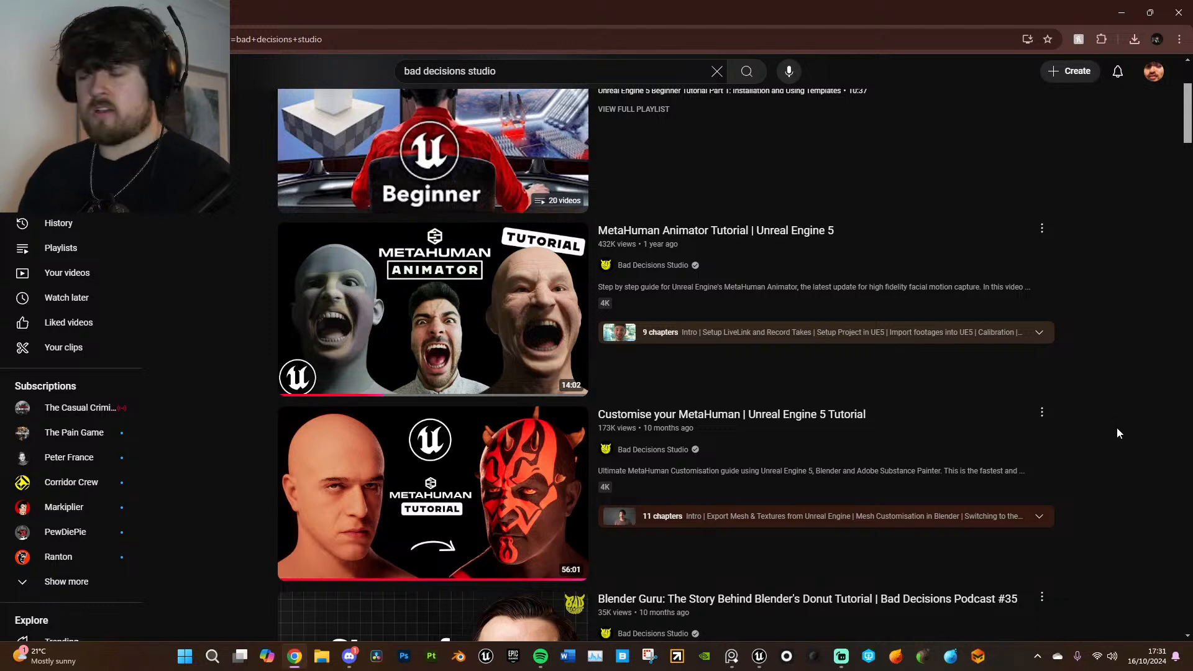
{"action": "scroll", "coordinate": [1126, 448], "scroll_direction": "up", "scroll_amount": 2}
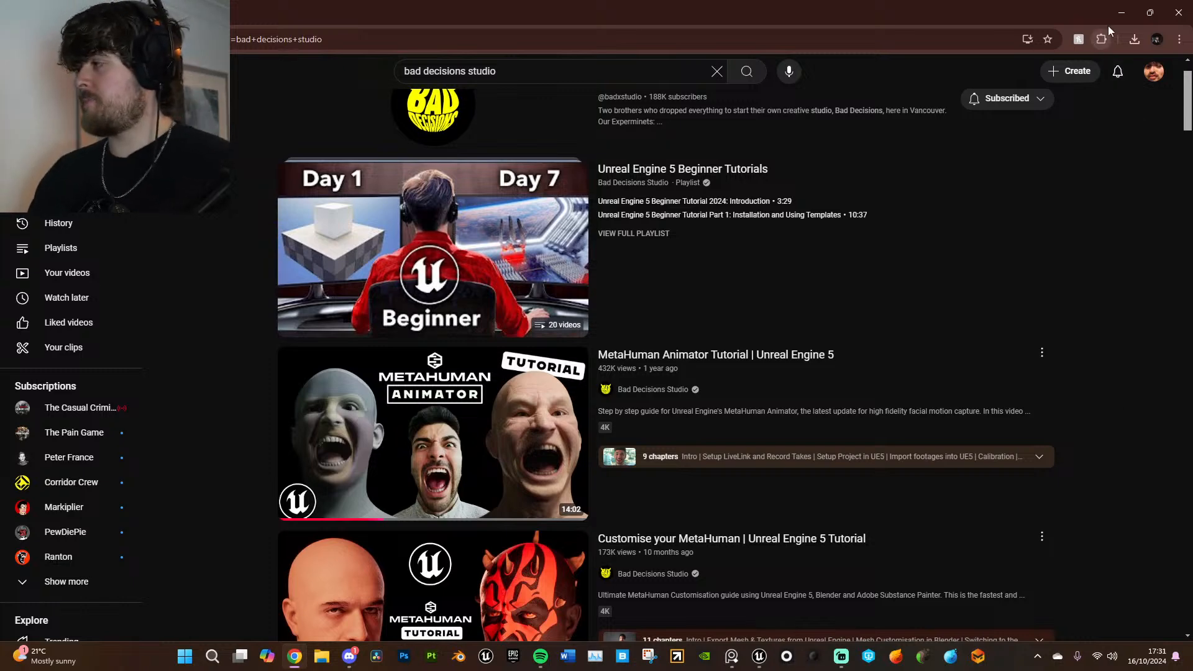
- Switch back to Unreal Editor and undo the sideways moves of the left and right eye controls
{"action": "left_click", "coordinate": [1122, 12]}
{"action": "right_click_drag", "start_coordinate": [739, 303], "coordinate": [742, 307]}
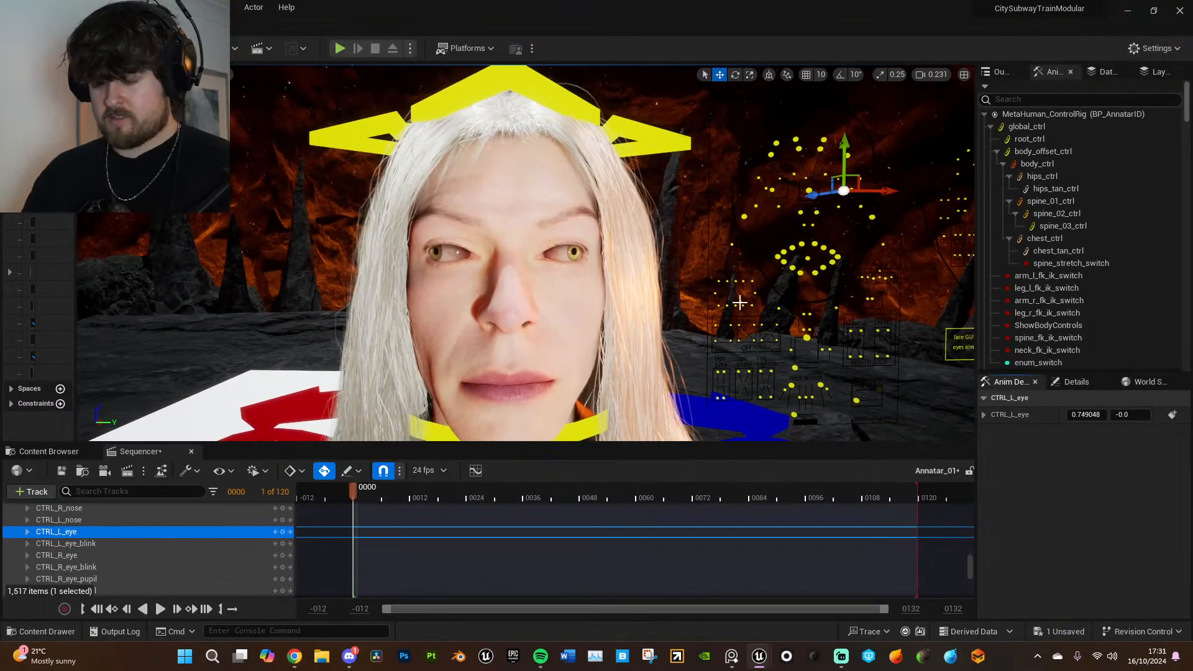
{"action": "key", "text": "ctrl+z"}
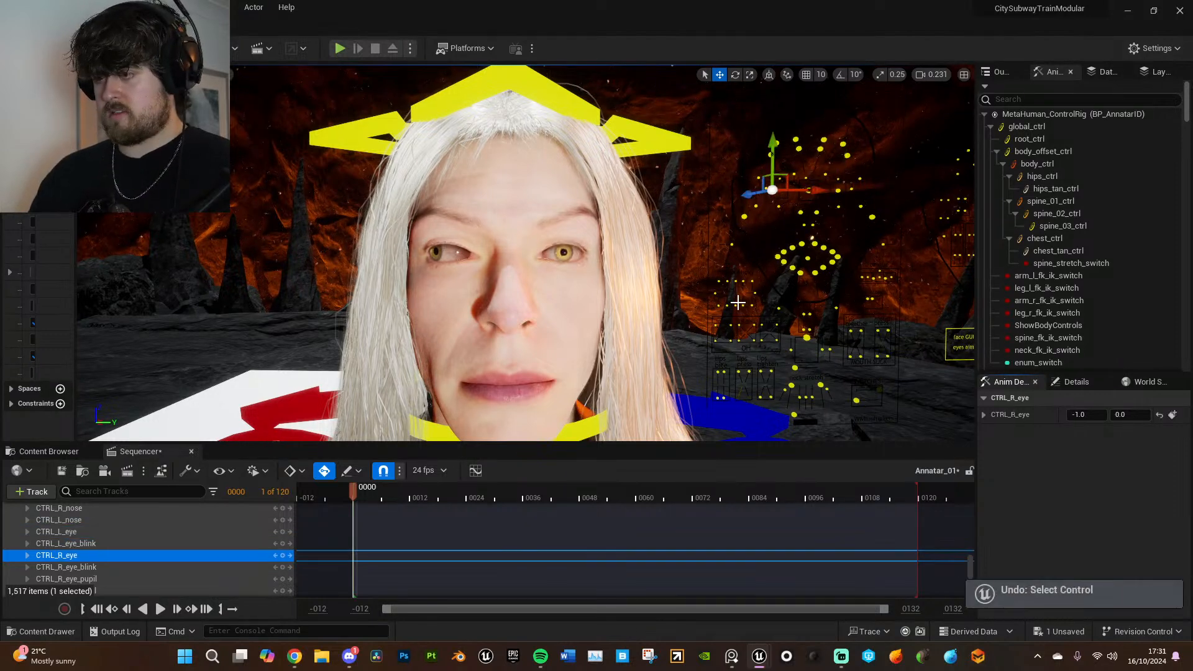
{"action": "key", "text": "ctrl+z"}
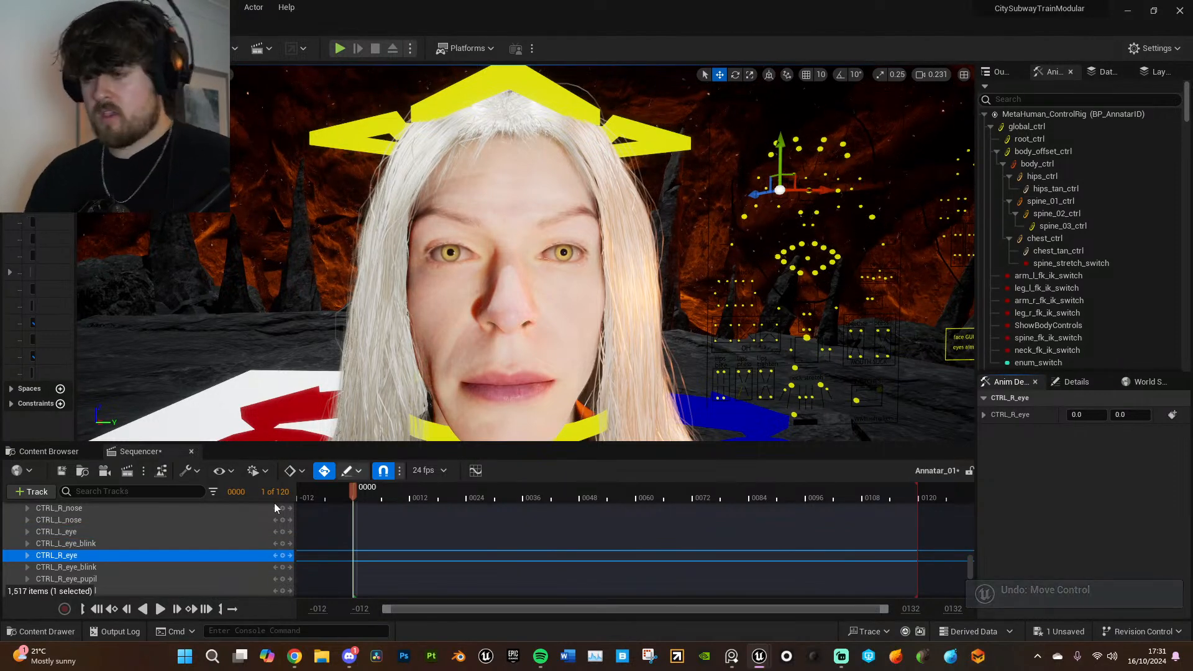
- Collapse the Body's MetaHuman_ControlRig track in the sequence and delete it
{"action": "left_click", "coordinate": [808, 338]}
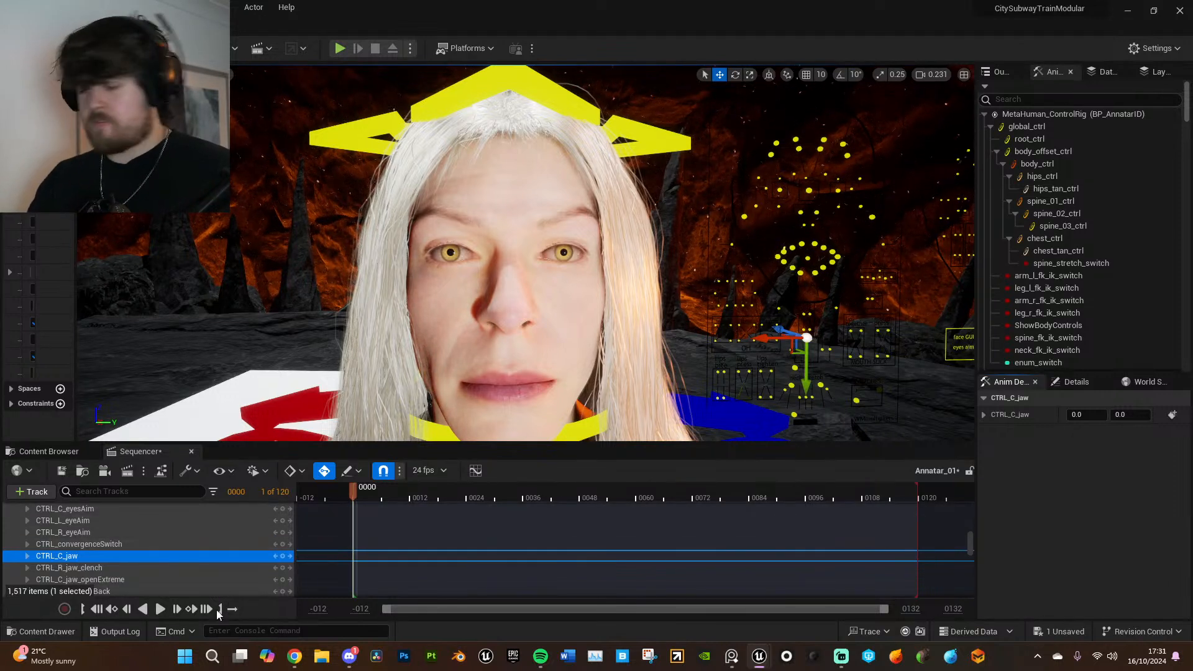
{"action": "scroll", "coordinate": [248, 559], "scroll_direction": "up", "scroll_amount": 10}
{"action": "scroll", "coordinate": [248, 560], "scroll_direction": "up", "scroll_amount": 5}
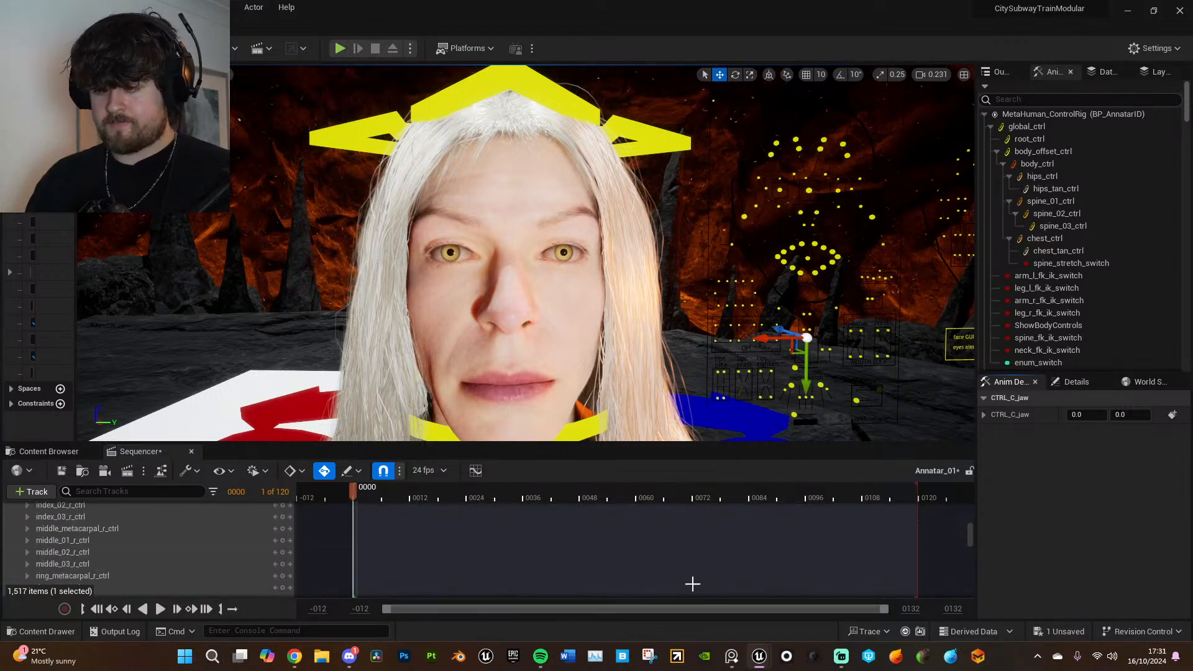
{"action": "left_click_drag", "start_coordinate": [969, 523], "coordinate": [971, 507]}
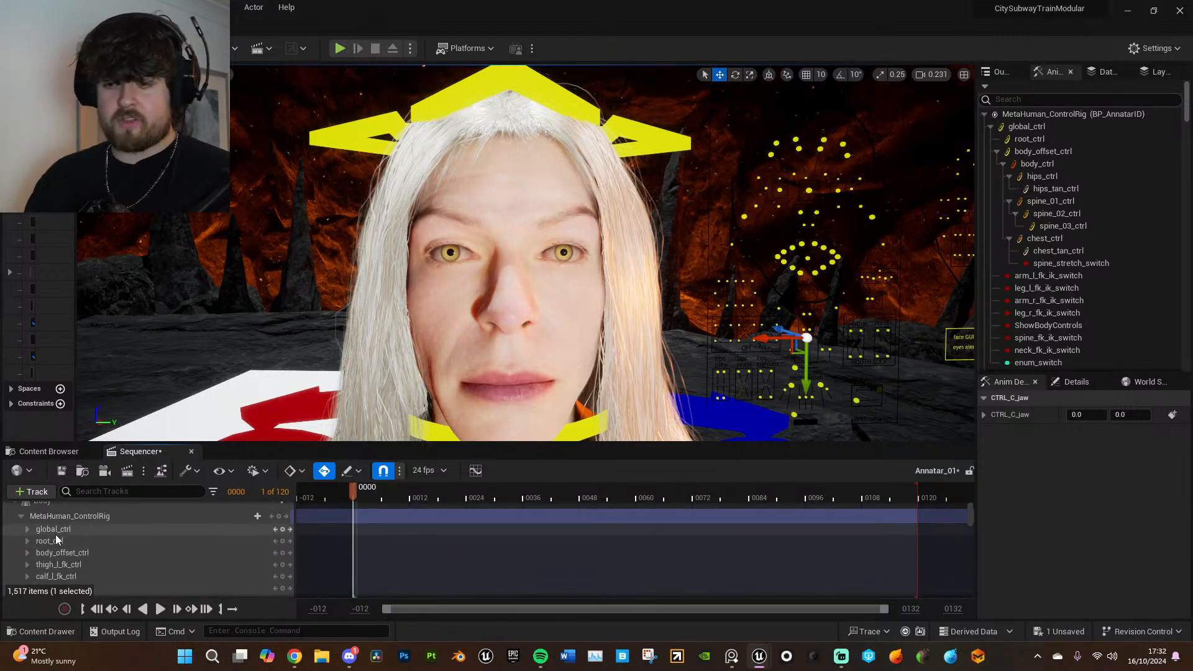
{"action": "scroll", "coordinate": [55, 535], "scroll_direction": "up", "scroll_amount": 1}
{"action": "left_click", "coordinate": [20, 536]}
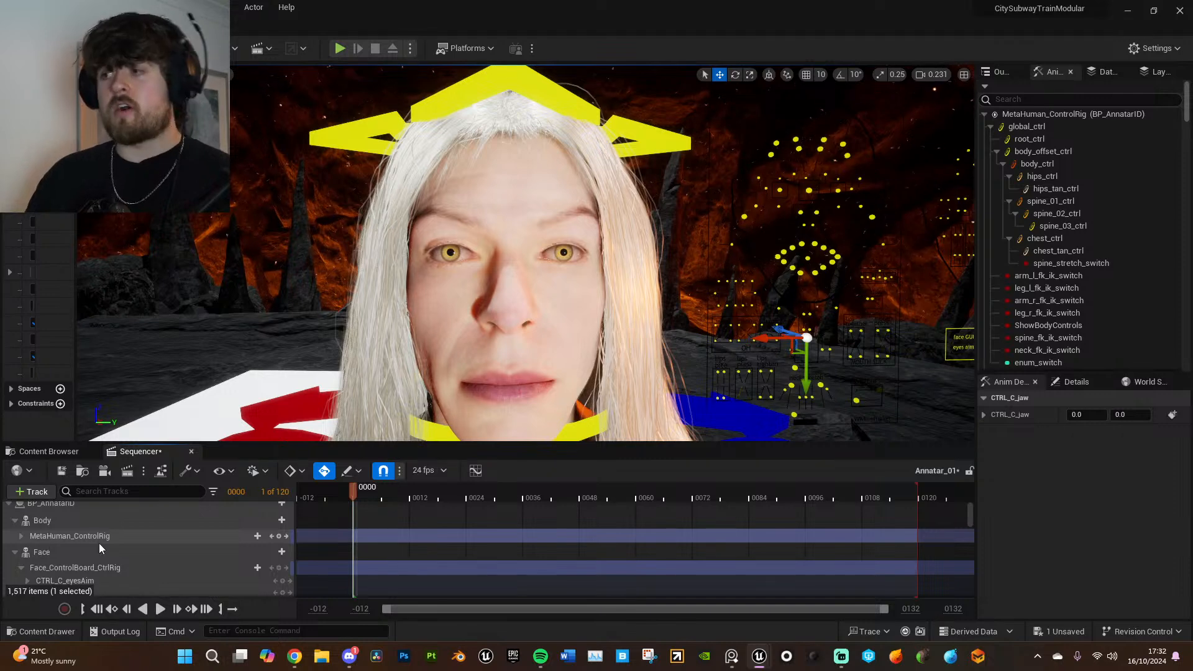
{"action": "left_click", "coordinate": [140, 539]}
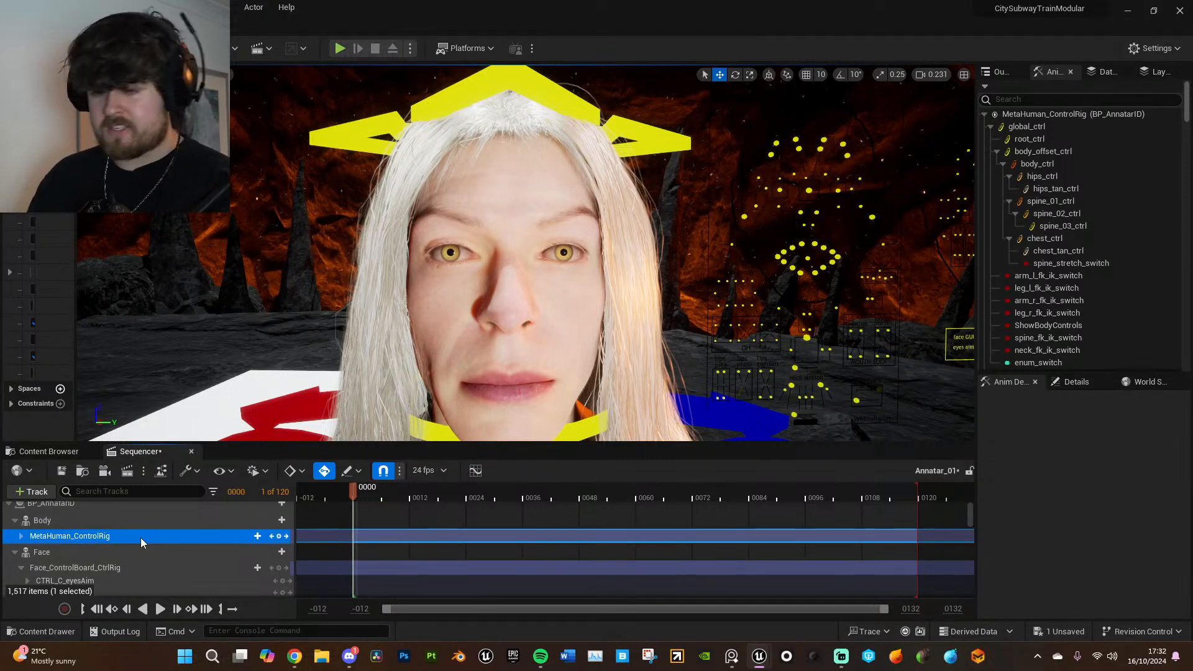
{"action": "key", "text": "Delete"}
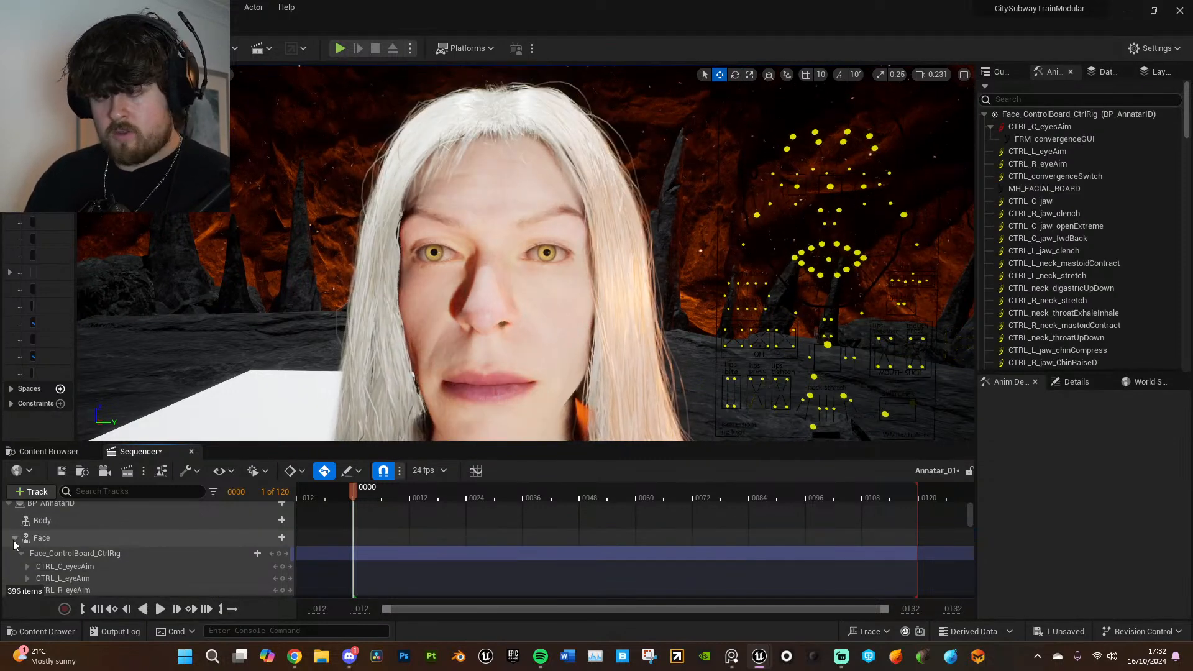
- Delete the Face_ControlBoard_CtrlRig track from the MetaHuman's Face component
{"action": "left_click", "coordinate": [15, 538]}
{"action": "left_click", "coordinate": [15, 545]}
{"action": "left_click", "coordinate": [66, 560]}
{"action": "key", "text": "Delete"}
- Add the AnnatarMocap_ue5_Anim animation sequence to the MetaHuman's Body track at frame 0
{"action": "key", "text": "s"}
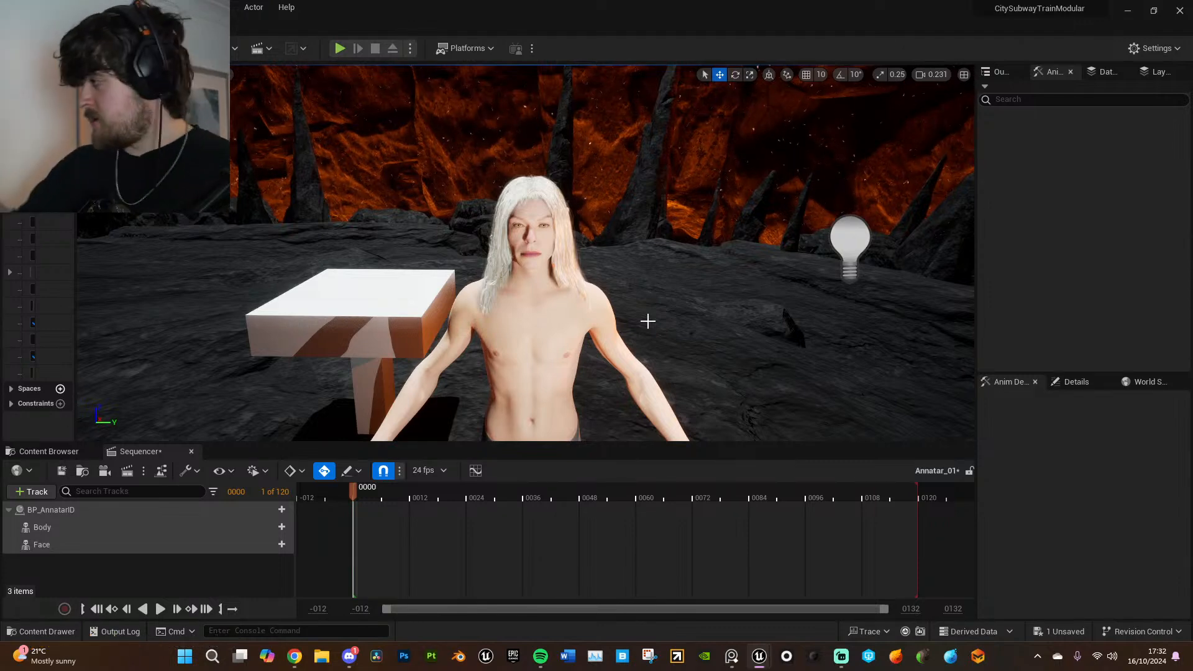
{"action": "key", "text": "s"}
{"action": "right_click_drag", "start_coordinate": [651, 397], "coordinate": [651, 355]}
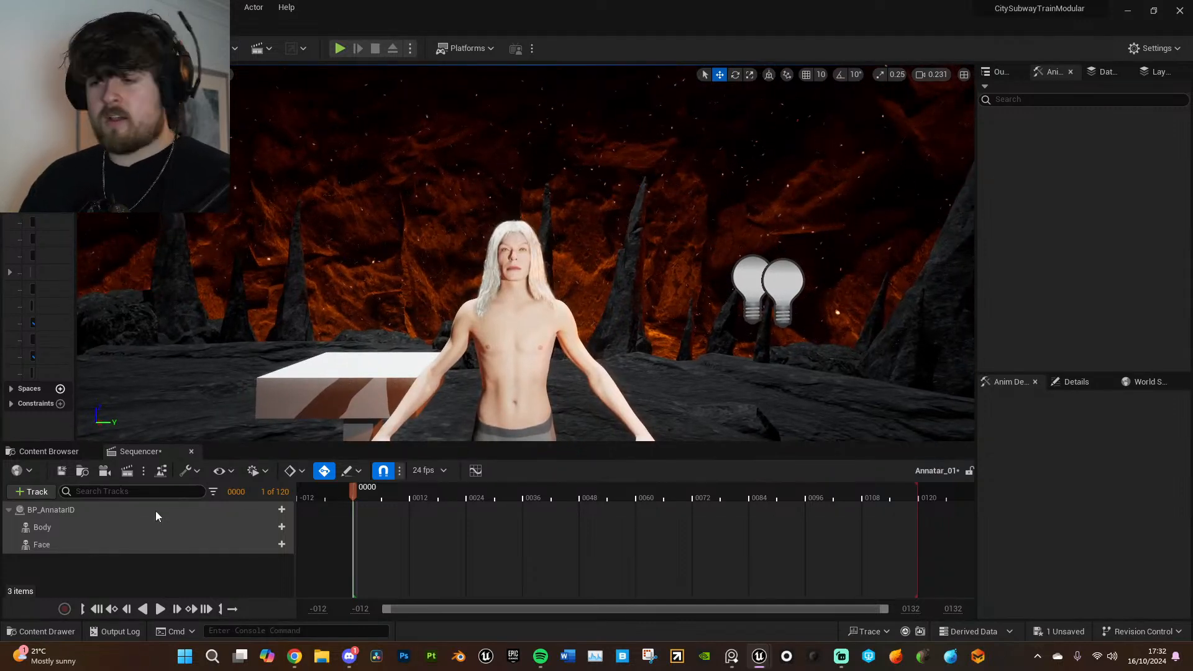
{"action": "left_click", "coordinate": [282, 528]}
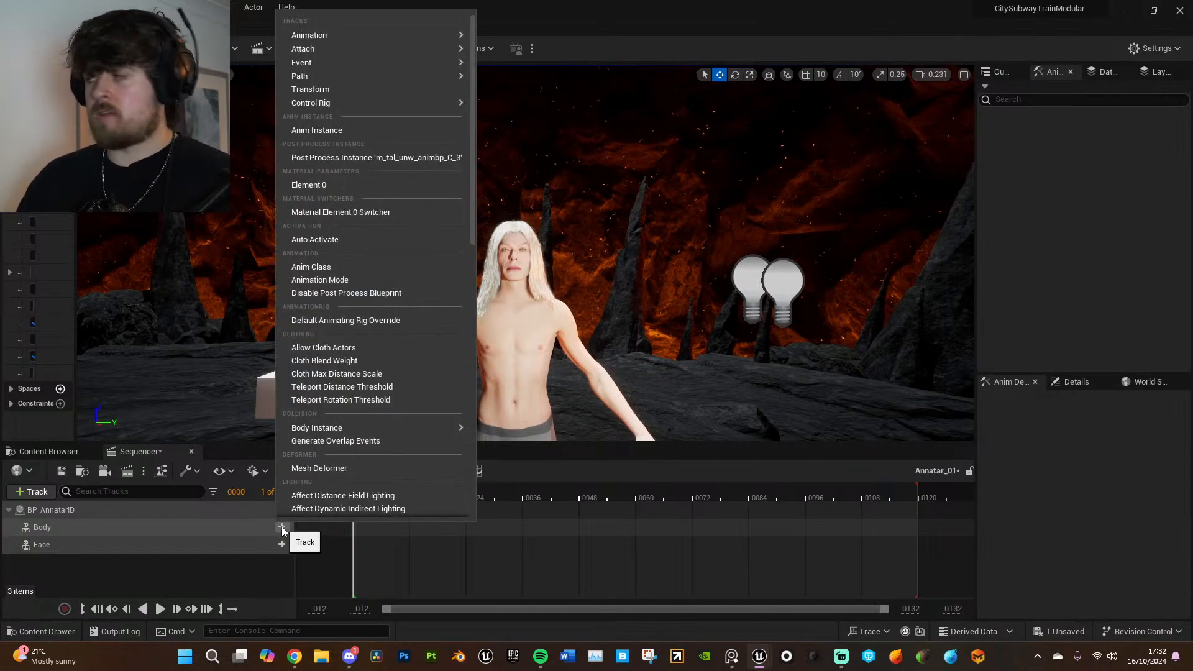
{"action": "mouse_move", "coordinate": [324, 40]}
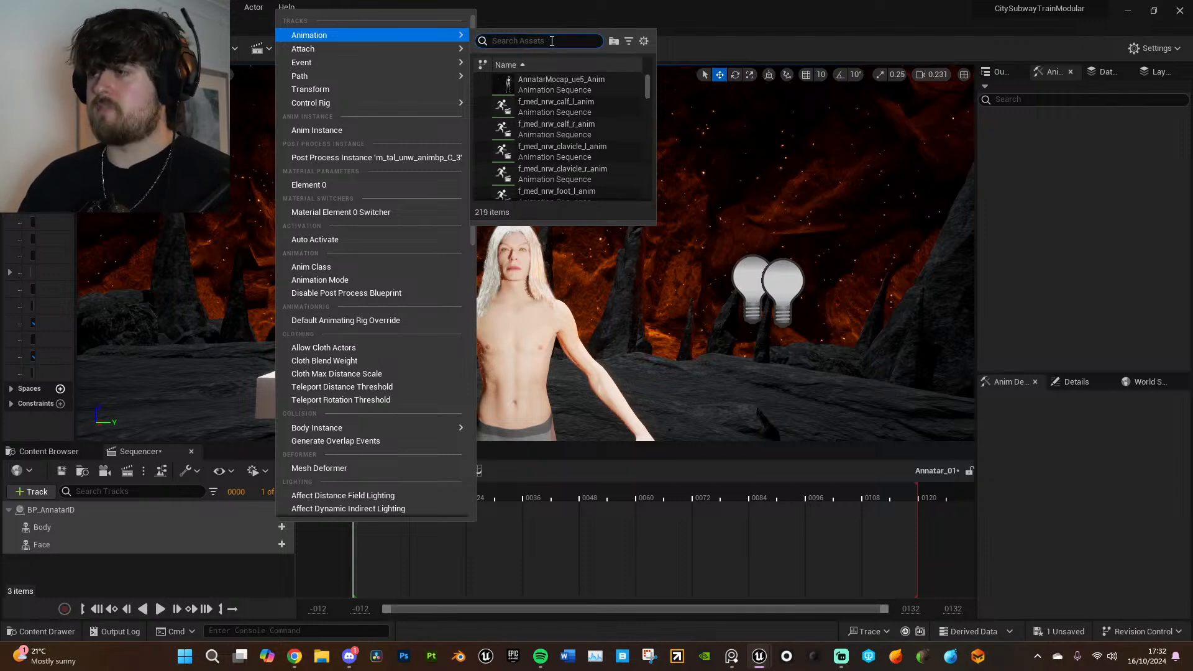
{"action": "mouse_move", "coordinate": [577, 88]}
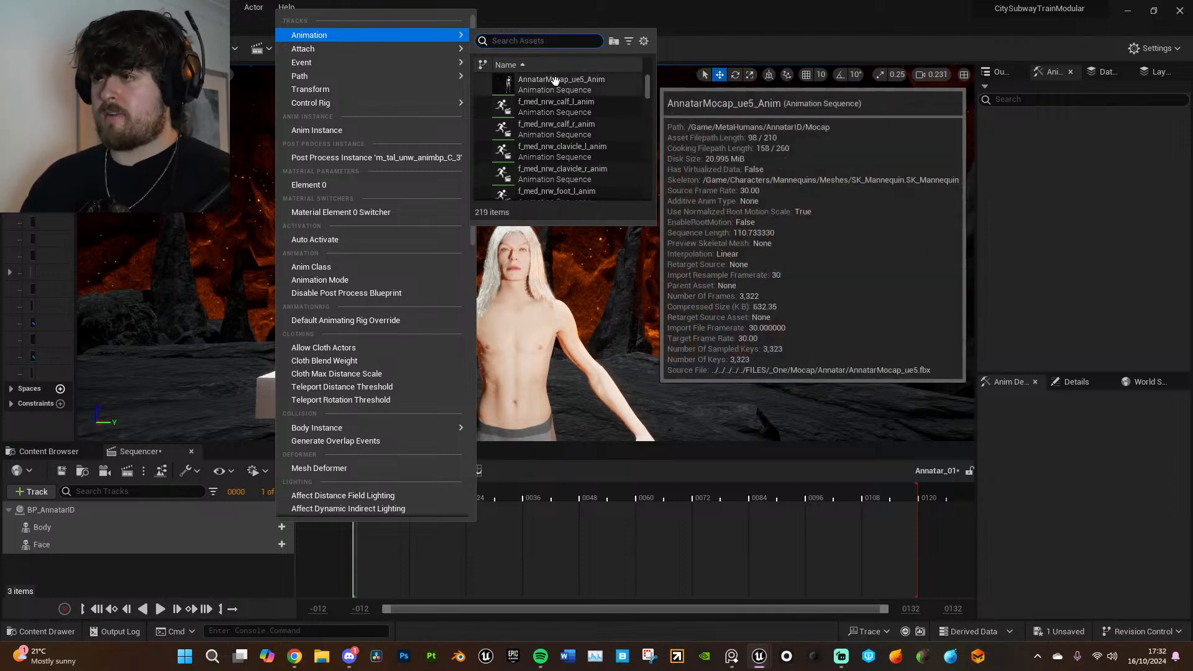
{"action": "left_click", "coordinate": [587, 90]}
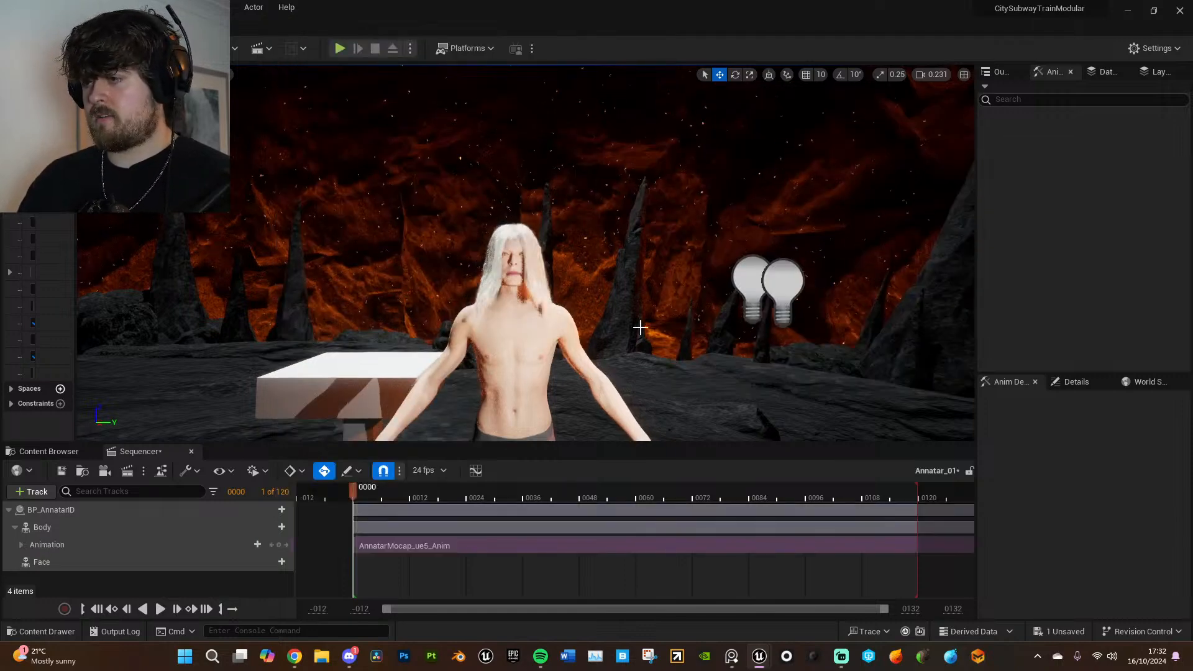
- Scrub to frame 2 and view the full MetaHuman in its mocap pose from the side
{"action": "left_click_drag", "start_coordinate": [357, 494], "coordinate": [369, 496]}
{"action": "right_click_drag", "start_coordinate": [560, 298], "coordinate": [565, 339]}
{"action": "key", "text": "s"}
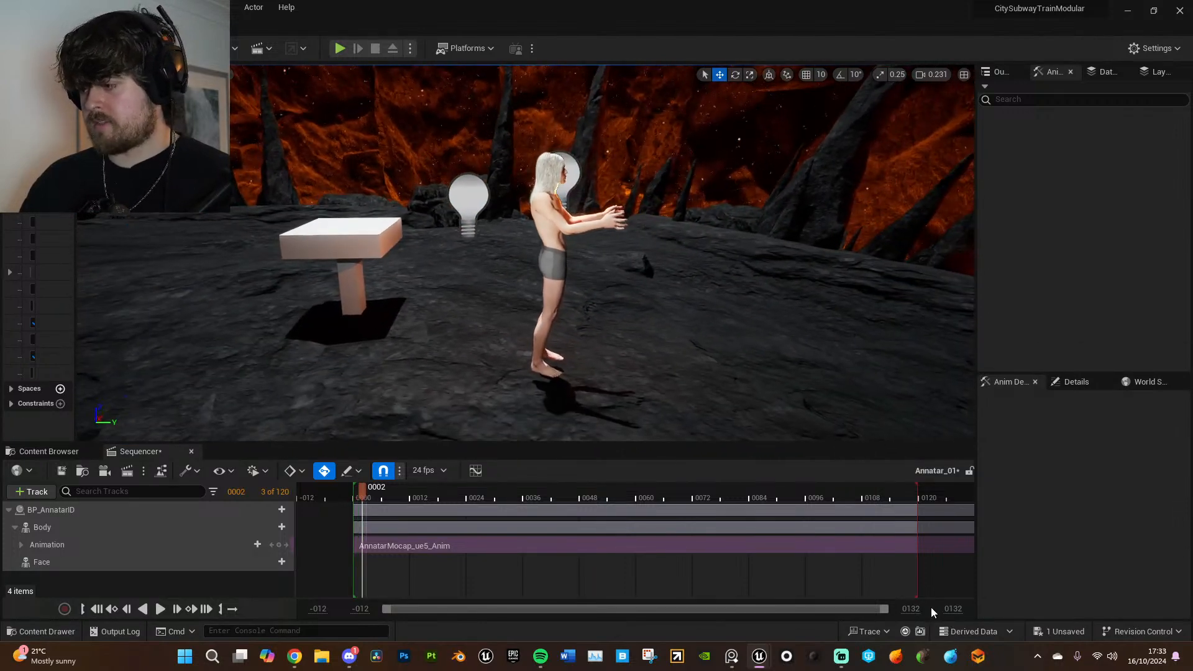
- Extend the timeline range to frame 2857 and the playback end to about frame 2658 to cover the whole mocap clip
{"action": "left_click_drag", "start_coordinate": [914, 609], "coordinate": [1192, 609]}
{"action": "left_click_drag", "start_coordinate": [913, 497], "coordinate": [926, 497]}
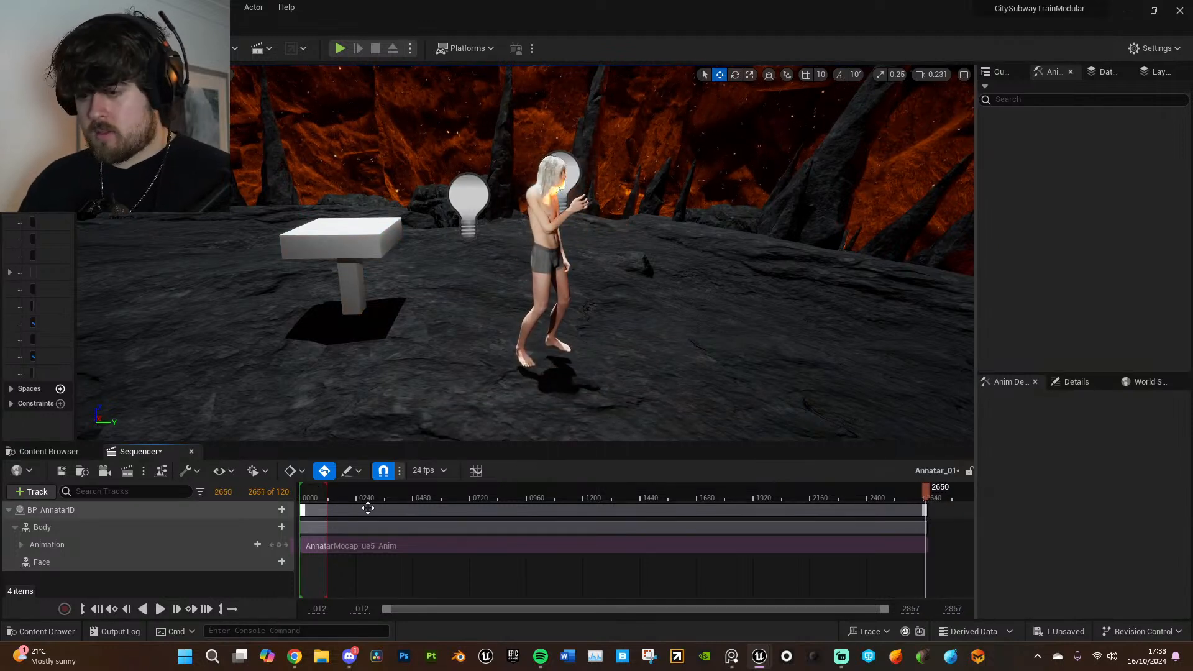
{"action": "left_click_drag", "start_coordinate": [328, 496], "coordinate": [949, 492]}
{"action": "scroll", "coordinate": [951, 557], "scroll_direction": "up", "scroll_amount": 8, "text": "ctrl"}
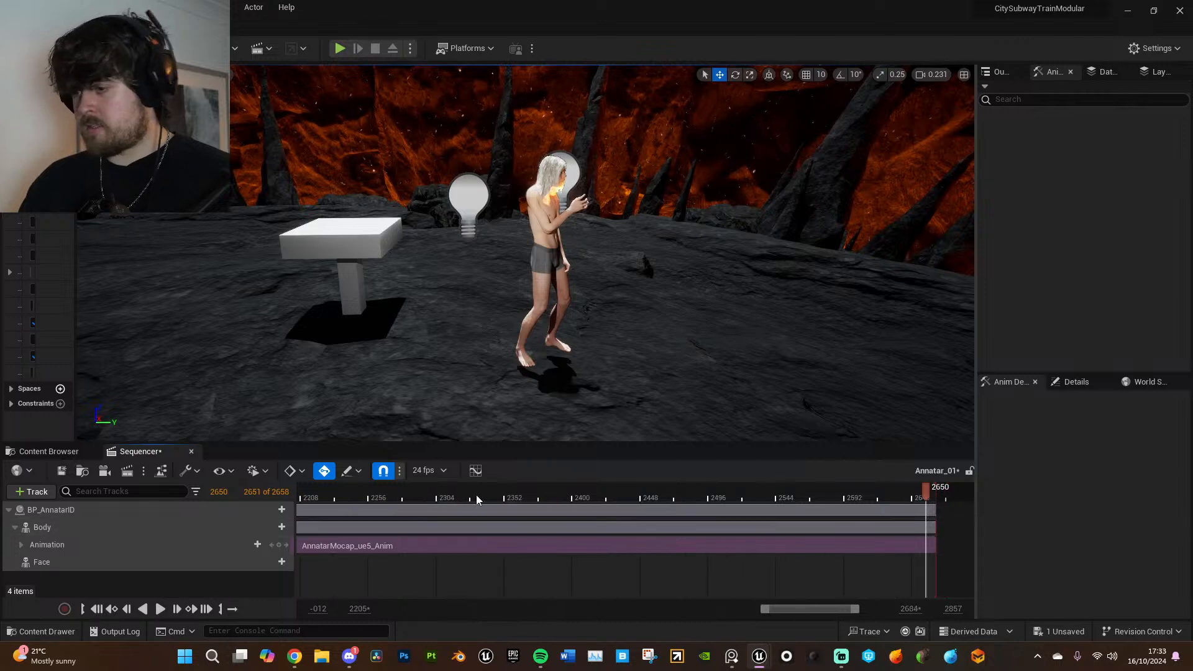
{"action": "left_click_drag", "start_coordinate": [802, 609], "coordinate": [380, 609]}
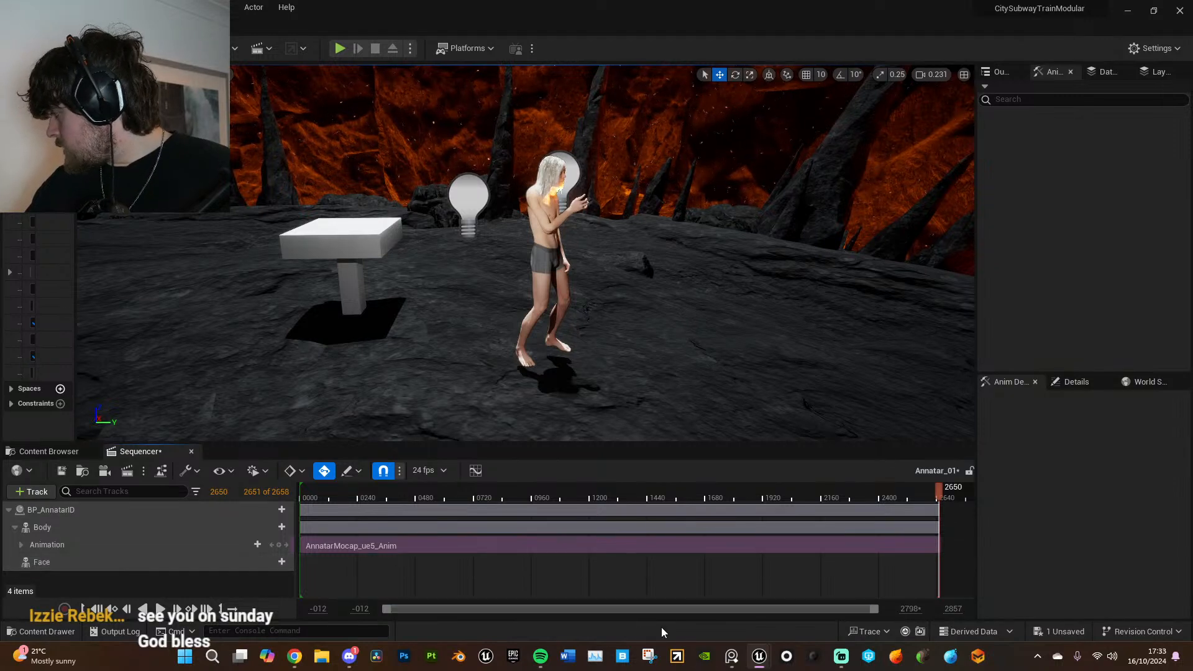
- Play the mocap animation from near the start, view it from several angles and stop at frame 486
{"action": "left_click", "coordinate": [319, 492]}
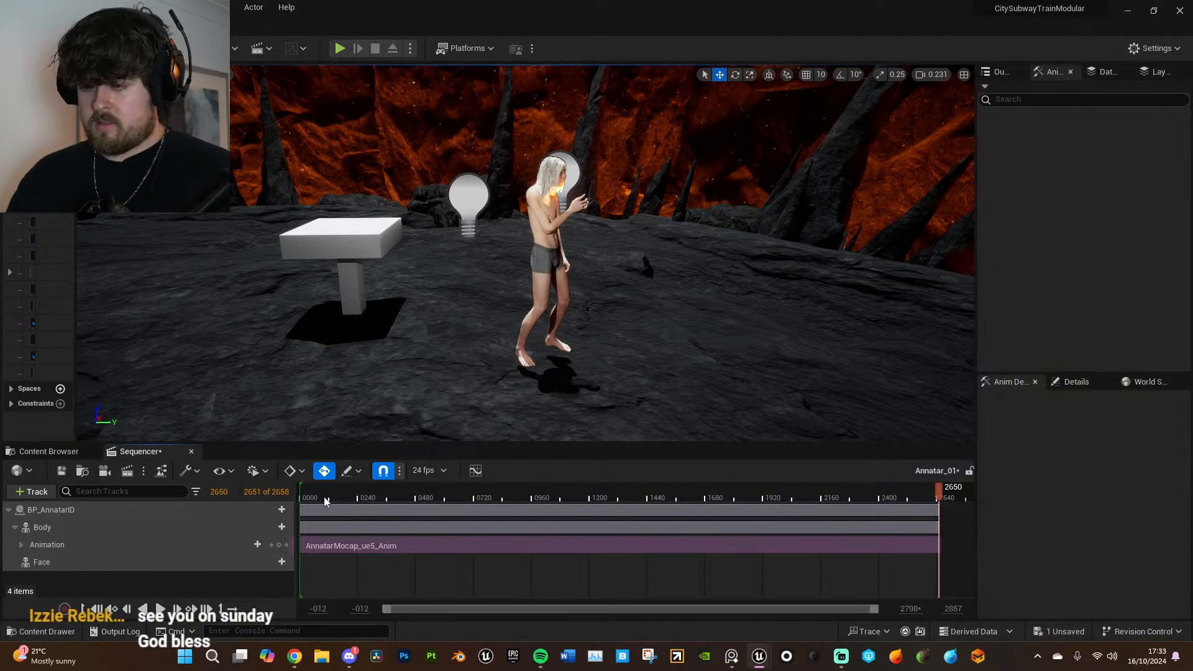
{"action": "key", "text": "space"}
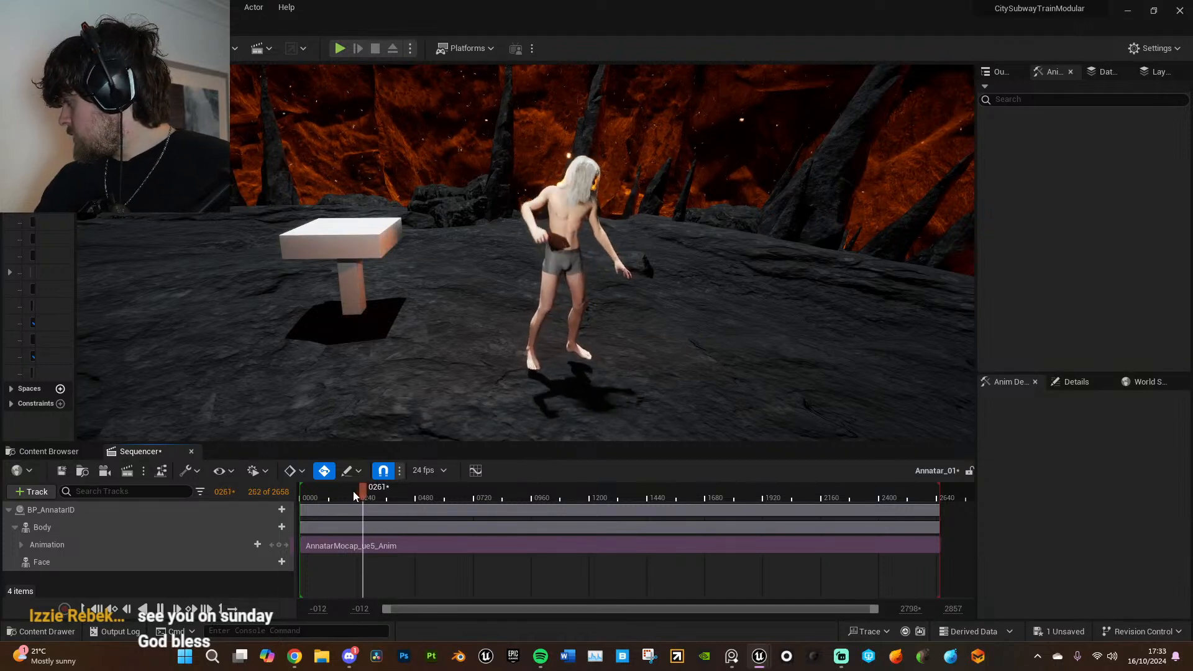
{"action": "mouse_move", "coordinate": [609, 360]}
{"action": "right_mouse_down"}
{"action": "mouse_move", "coordinate": [581, 339]}
{"action": "mouse_move", "coordinate": [517, 357]}
{"action": "mouse_move", "coordinate": [536, 336]}
{"action": "mouse_move", "coordinate": [613, 357]}
{"action": "right_mouse_up"}
{"action": "key", "text": "s"}
{"action": "key", "text": "d"}
{"action": "key", "text": "w"}
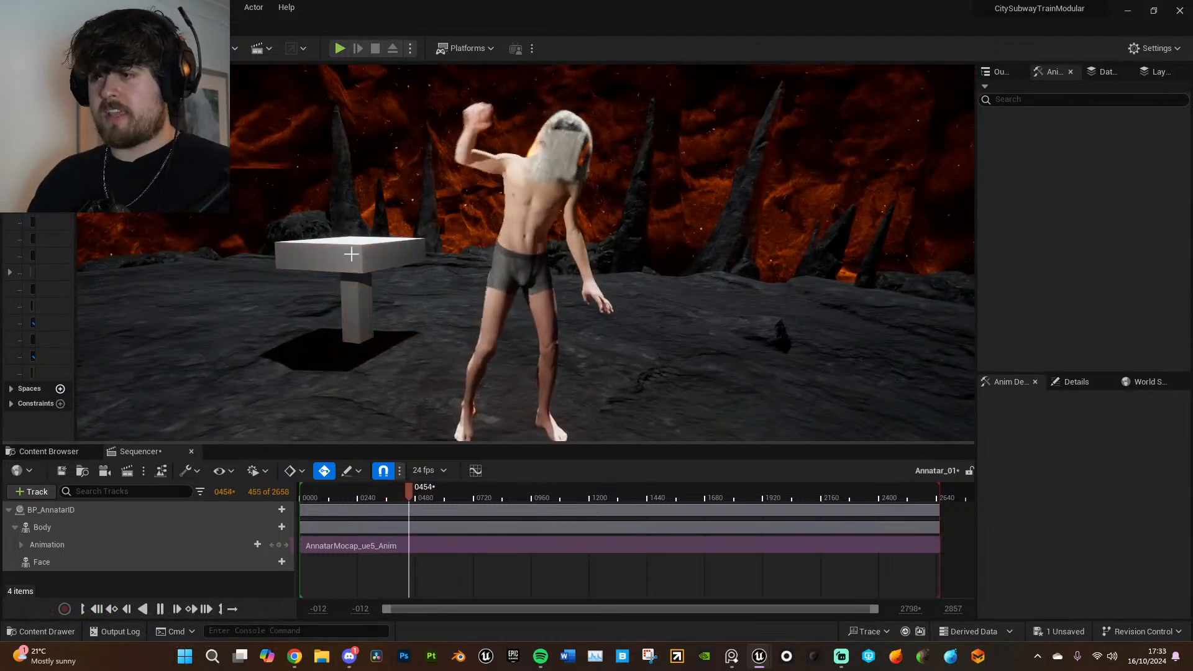
{"action": "right_click_drag", "start_coordinate": [319, 229], "coordinate": [353, 242]}
{"action": "key", "text": "a"}
{"action": "key", "text": "s"}
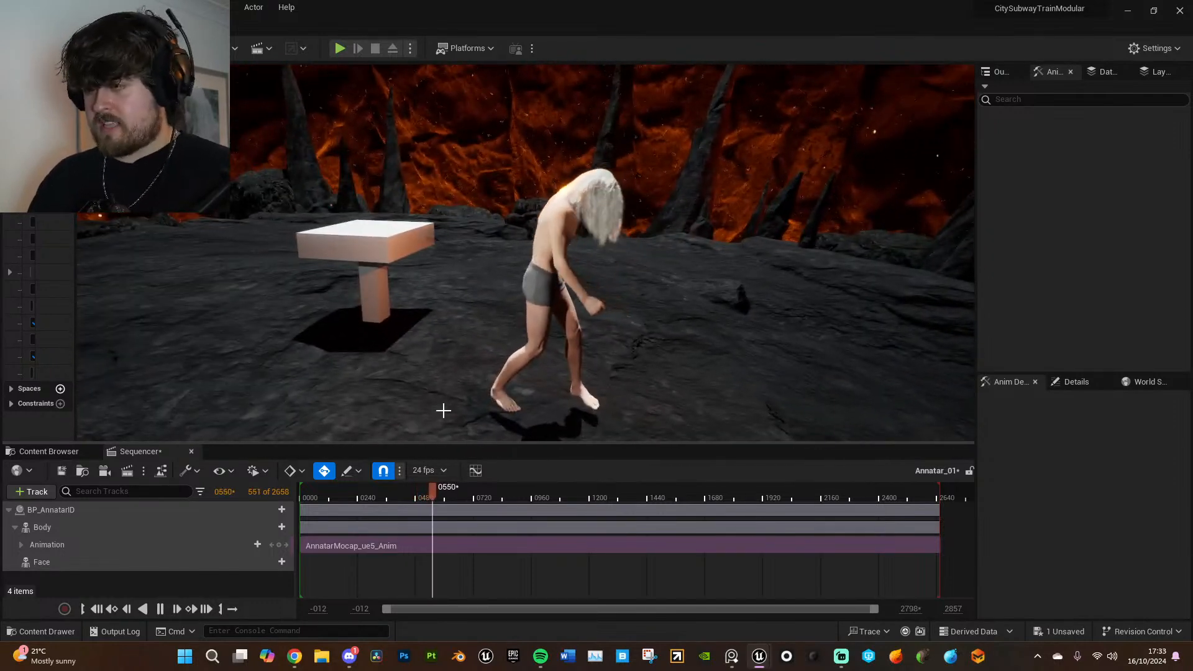
{"action": "left_click_drag", "start_coordinate": [441, 489], "coordinate": [417, 490]}
{"action": "right_click_drag", "start_coordinate": [577, 360], "coordinate": [595, 384]}
{"action": "key", "text": "a"}
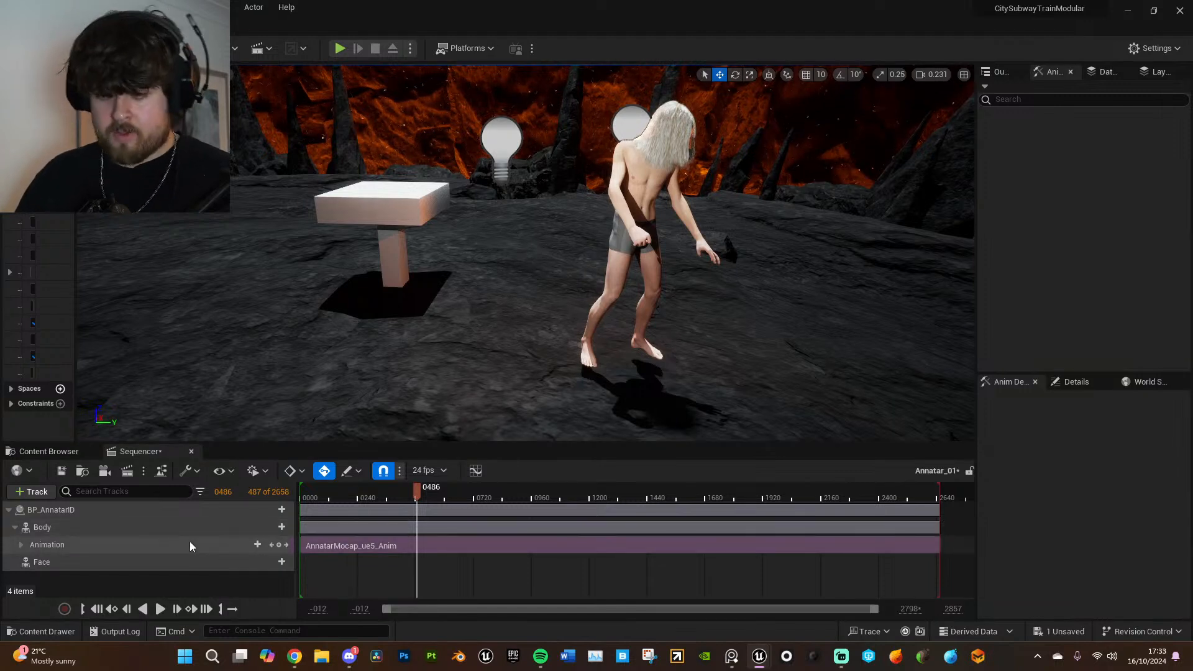
- Bake the Body's mocap animation to the MetaHuman_ControlRig with the offered bake settings
{"action": "left_click", "coordinate": [158, 543]}
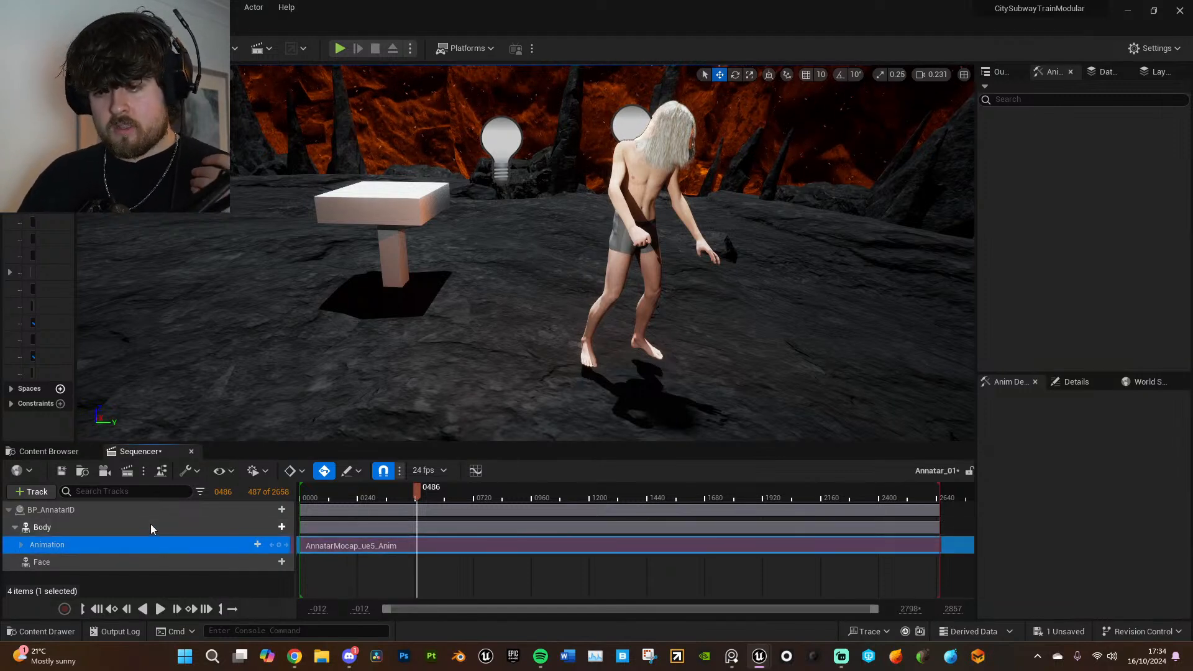
{"action": "left_click", "coordinate": [150, 526]}
{"action": "right_click", "coordinate": [150, 529]}
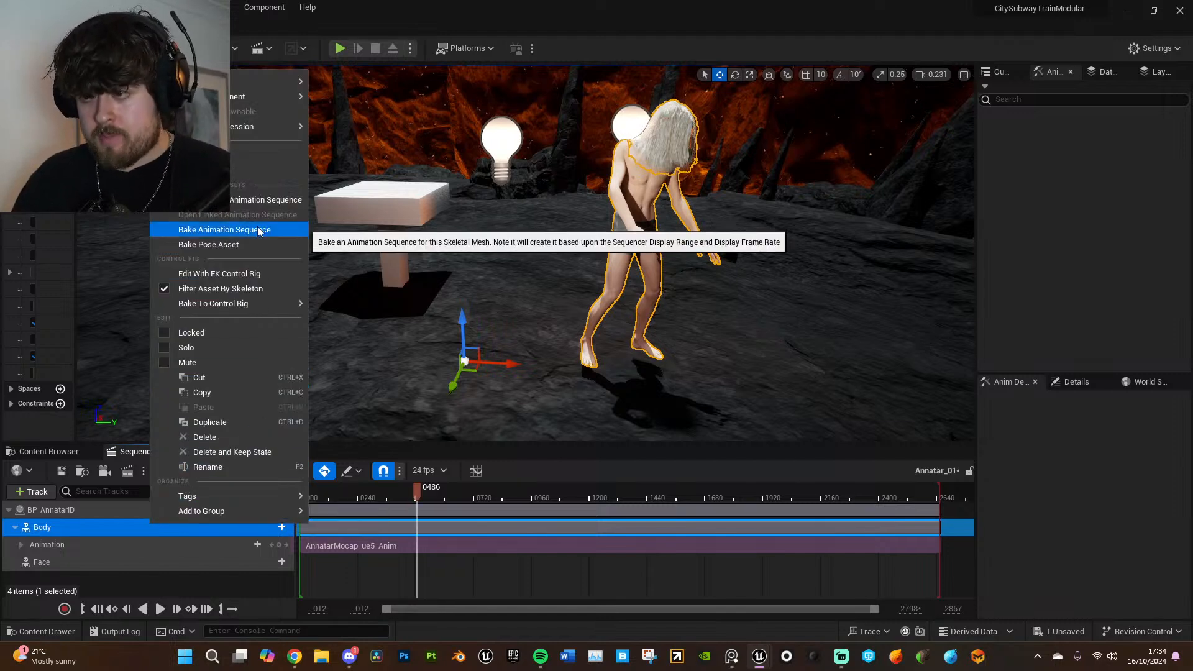
{"action": "mouse_move", "coordinate": [251, 306]}
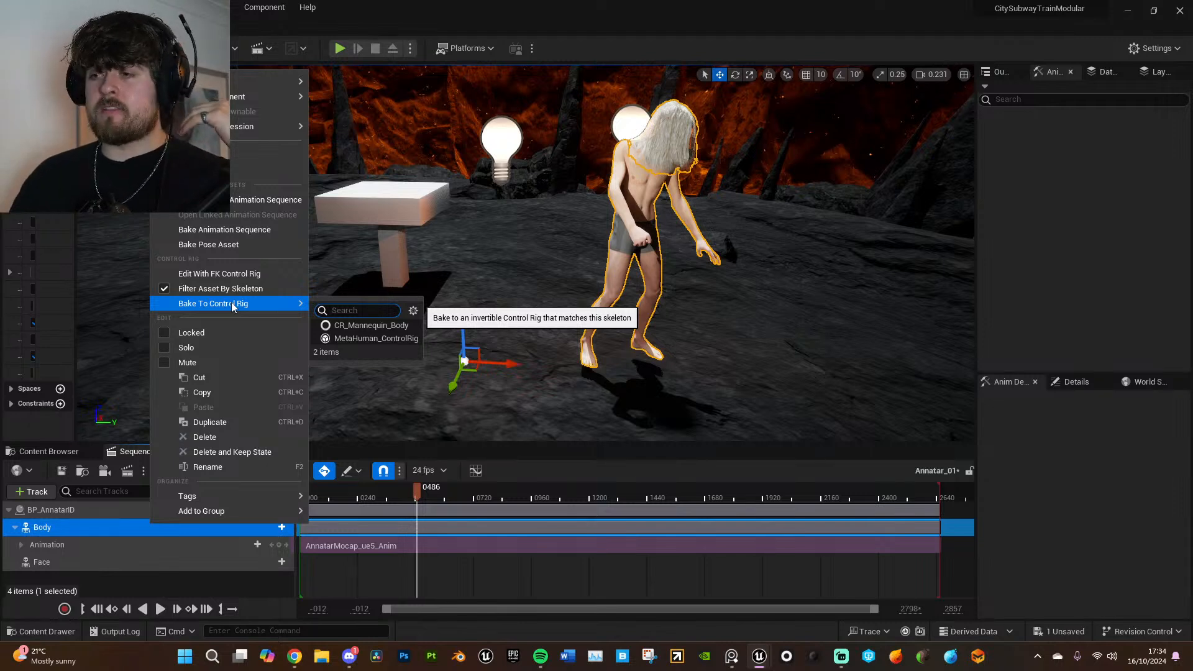
{"action": "left_click", "coordinate": [394, 341]}
{"action": "left_click", "coordinate": [669, 462]}
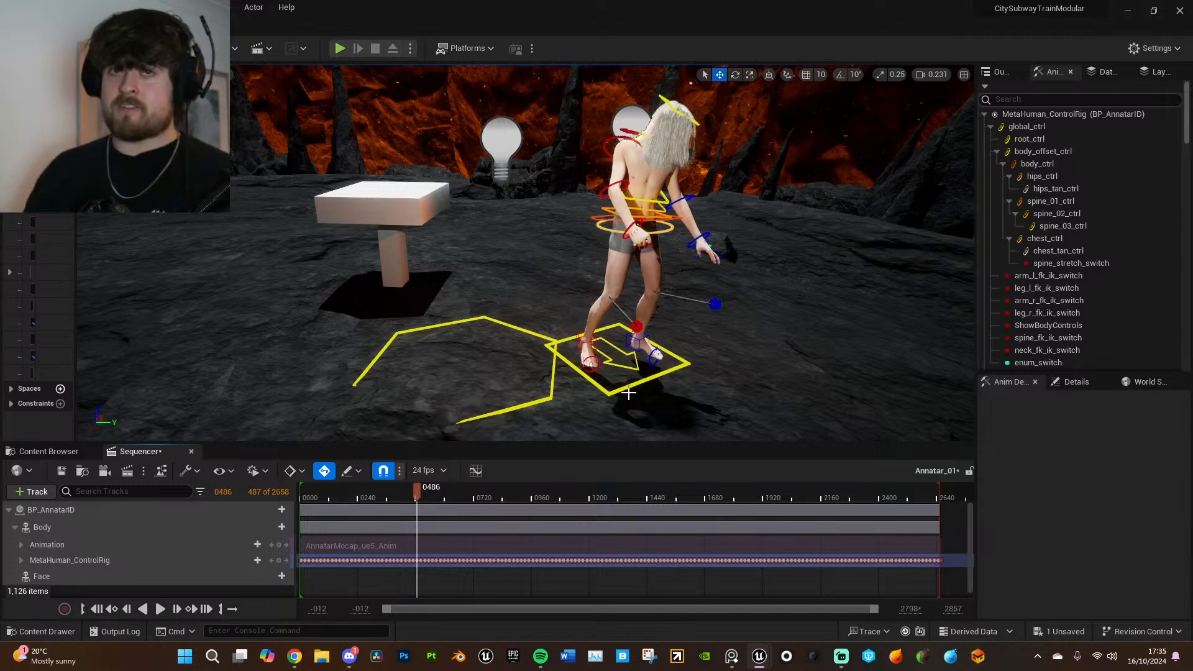
- Scrub through the baked control rig animation to frame 363 and examine the rig's poses from closer up
{"action": "left_click_drag", "start_coordinate": [568, 493], "coordinate": [675, 493]}
{"action": "key", "text": "w"}
{"action": "right_click_drag", "start_coordinate": [681, 373], "coordinate": [547, 329]}
{"action": "key", "text": "d"}
{"action": "left_click_drag", "start_coordinate": [676, 491], "coordinate": [396, 485]}
{"action": "right_click_drag", "start_coordinate": [418, 221], "coordinate": [522, 221]}
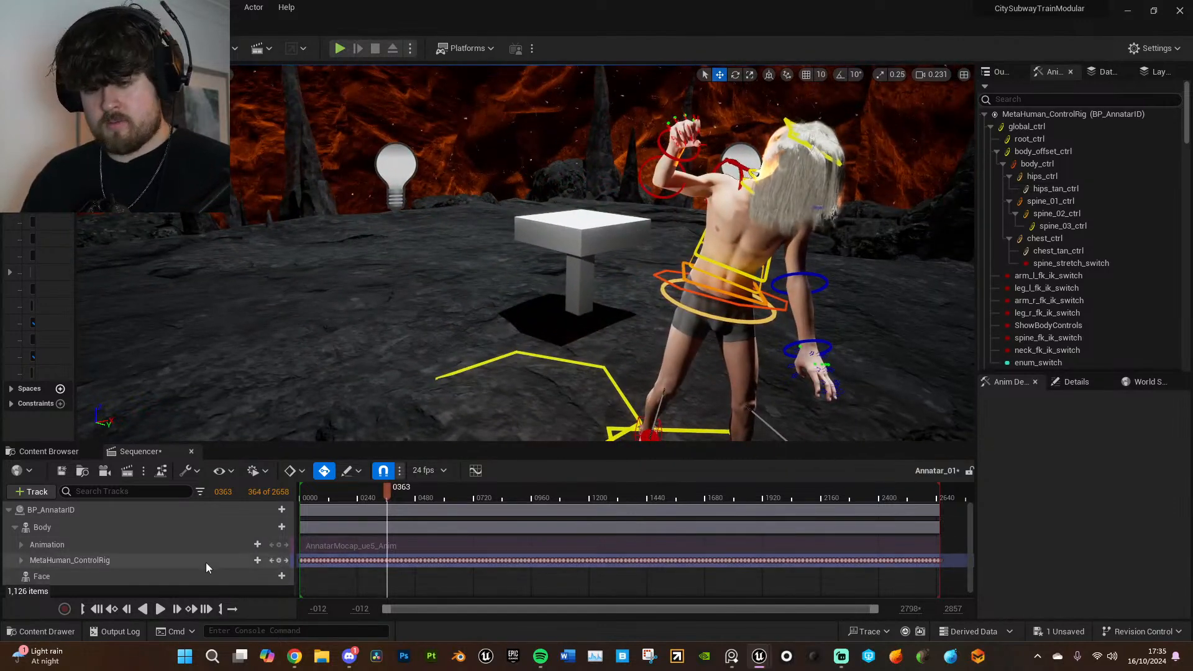
- Add an Additive section to the Body's MetaHuman_ControlRig track at frame 61
{"action": "scroll", "coordinate": [261, 547], "scroll_direction": "down", "scroll_amount": 1}
{"action": "left_click", "coordinate": [316, 494]}
{"action": "left_click_drag", "start_coordinate": [317, 492], "coordinate": [315, 491]}
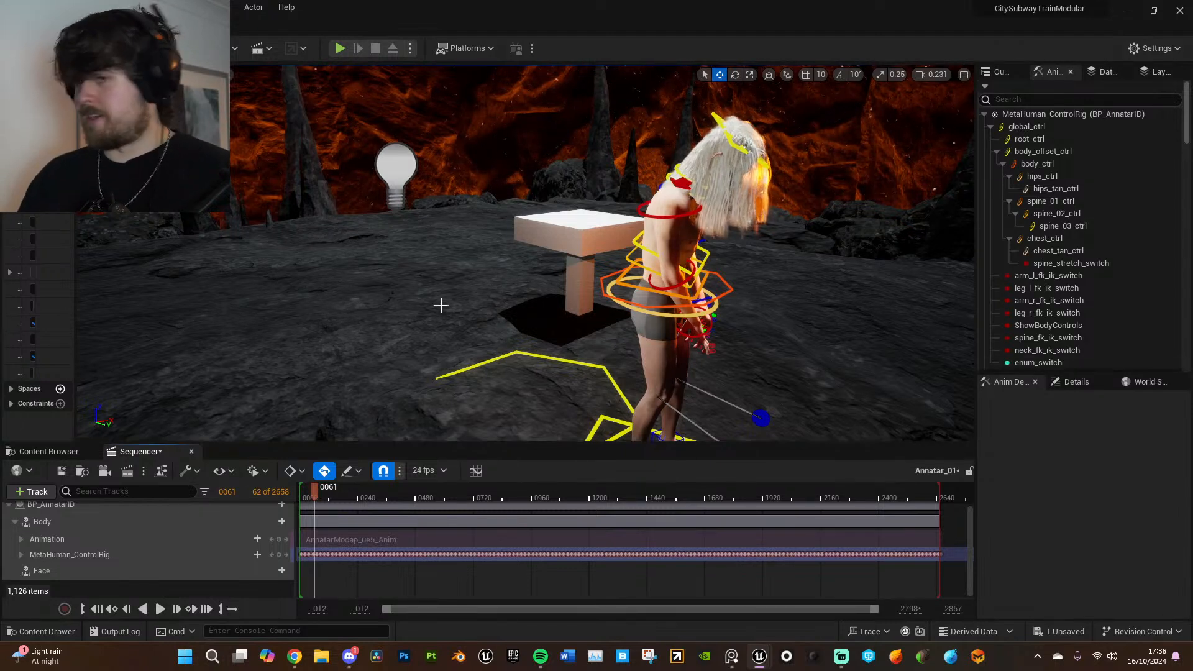
{"action": "left_click", "coordinate": [257, 555]}
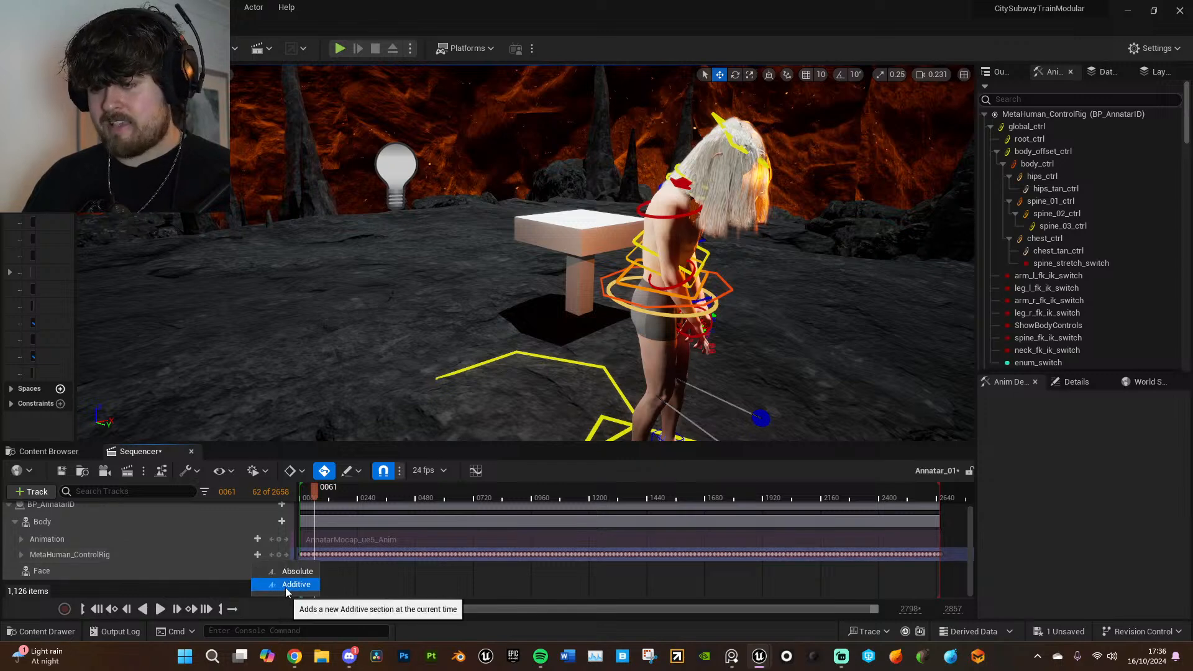
{"action": "left_click", "coordinate": [225, 555]}
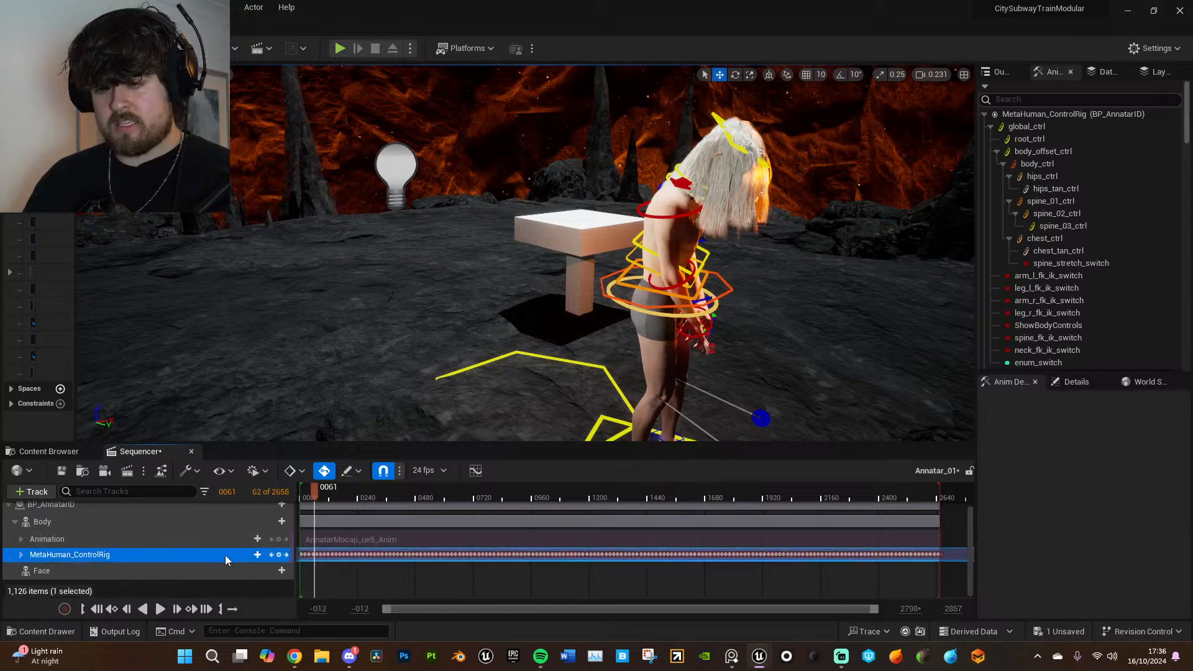
{"action": "left_click", "coordinate": [20, 555]}
{"action": "left_click", "coordinate": [20, 555]}
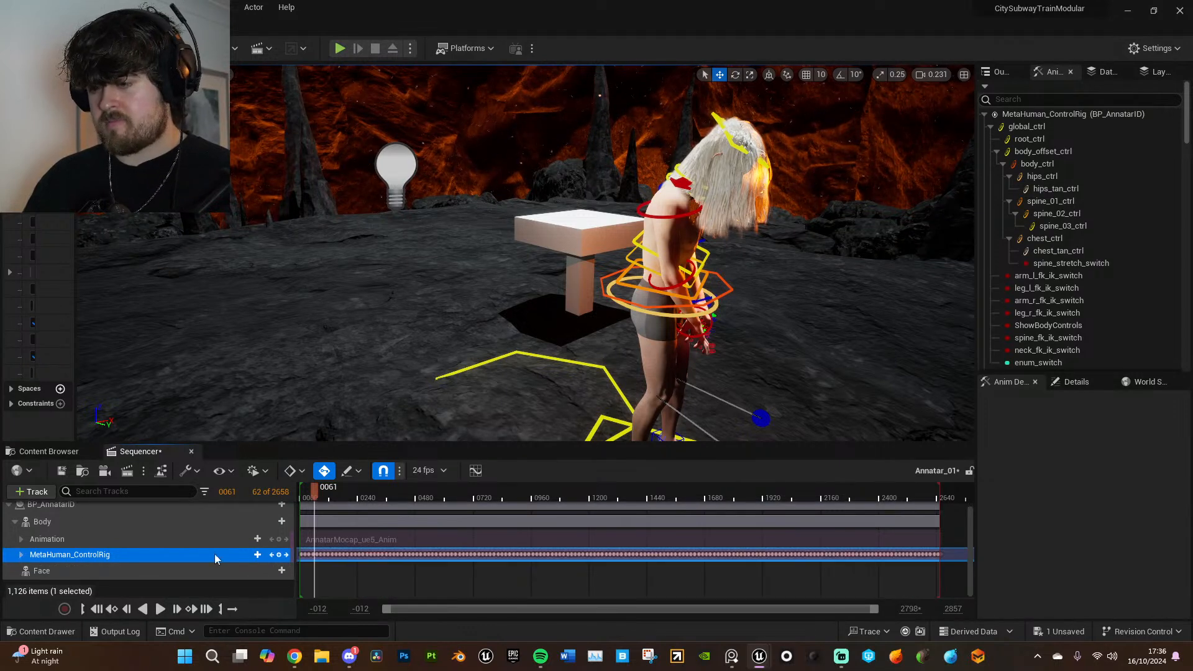
{"action": "left_click", "coordinate": [259, 555]}
{"action": "left_click", "coordinate": [281, 583]}
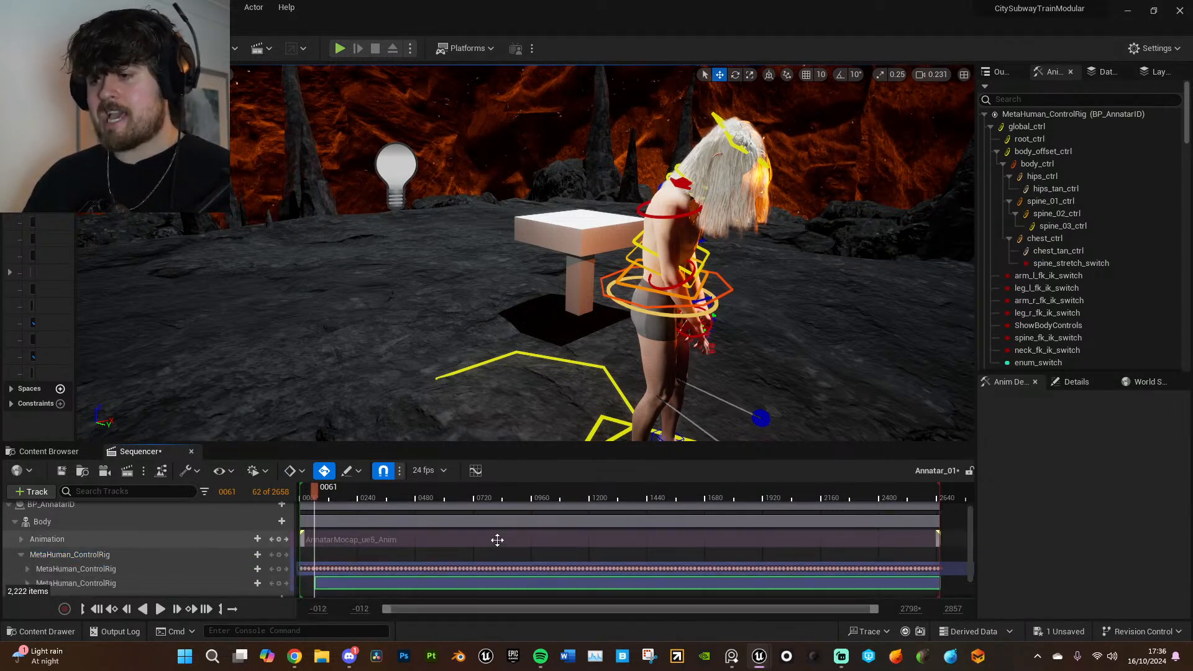
- Extend the additive section to span frames -30 to 2694, and scrub across the animation to review it
{"action": "scroll", "coordinate": [497, 540], "scroll_direction": "down", "scroll_amount": 2}
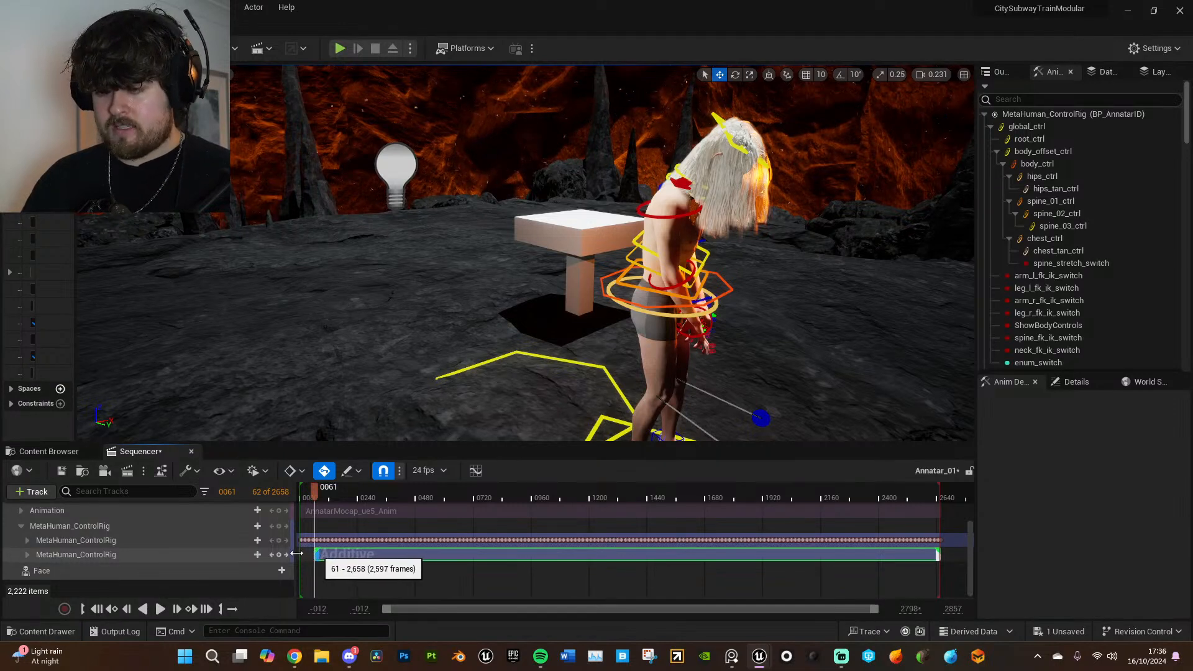
{"action": "left_click_drag", "start_coordinate": [297, 554], "coordinate": [296, 554]}
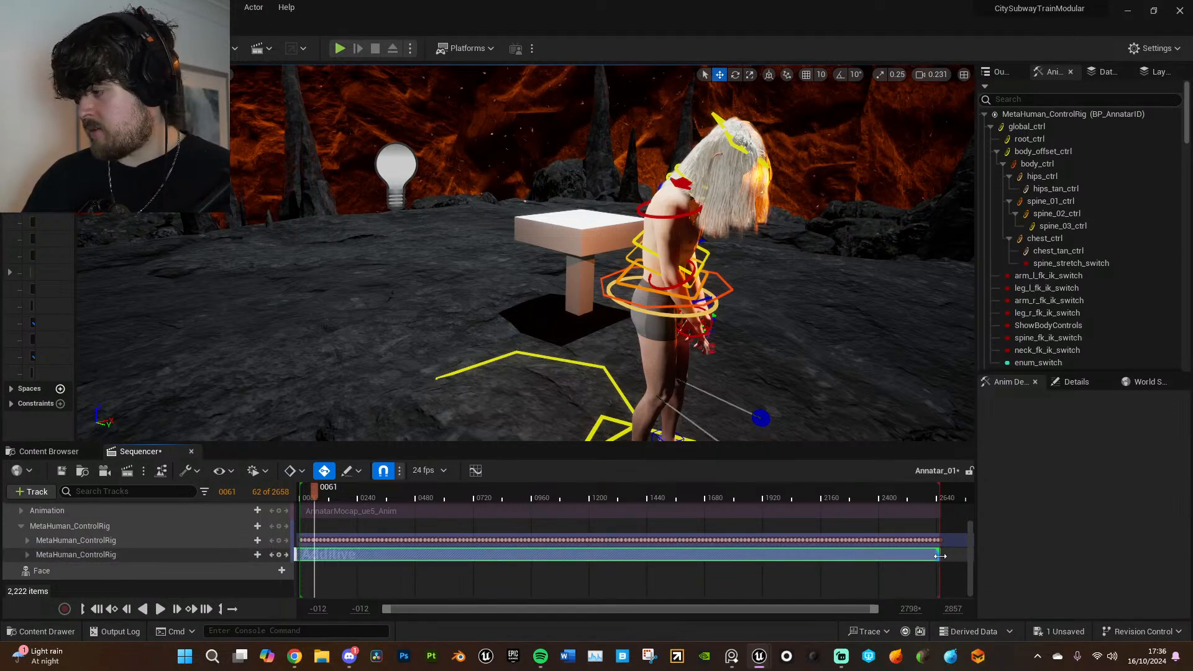
{"action": "left_click_drag", "start_coordinate": [949, 557], "coordinate": [952, 551]}
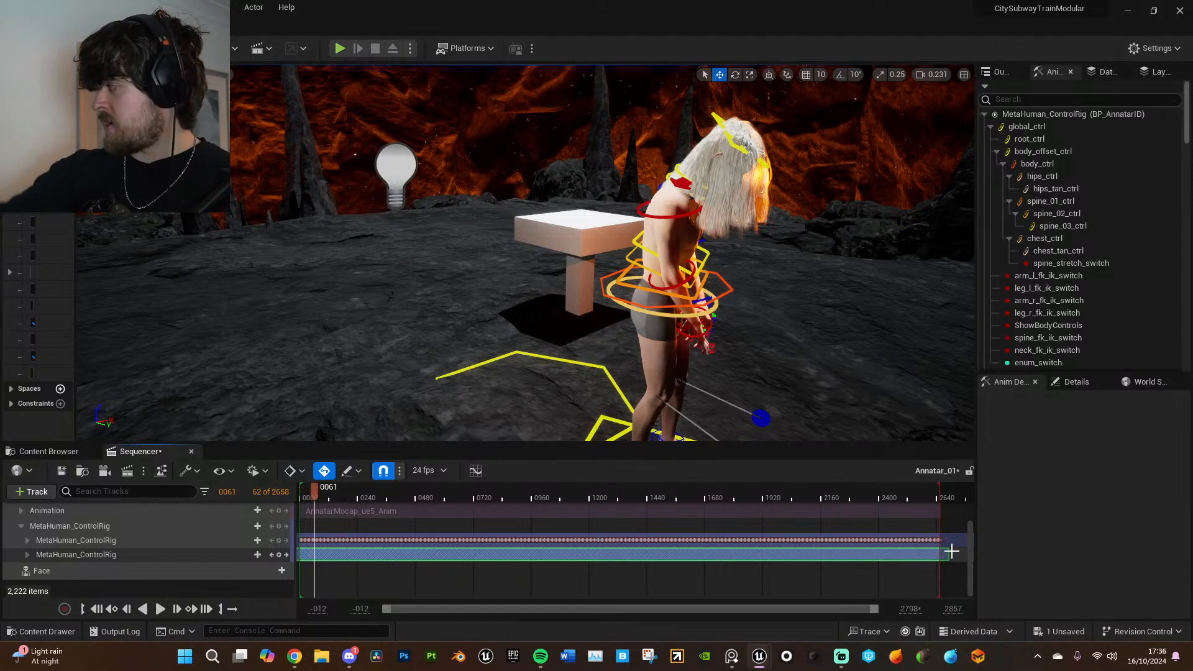
{"action": "left_click", "coordinate": [677, 492]}
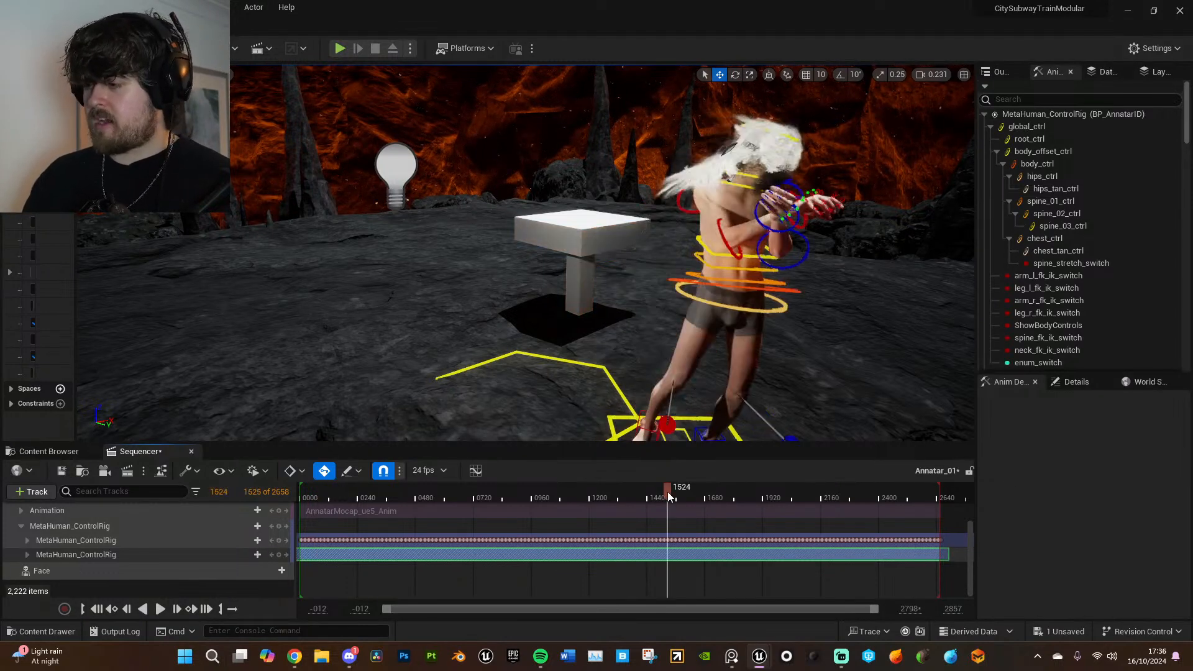
{"action": "left_click_drag", "start_coordinate": [688, 491], "coordinate": [924, 492]}
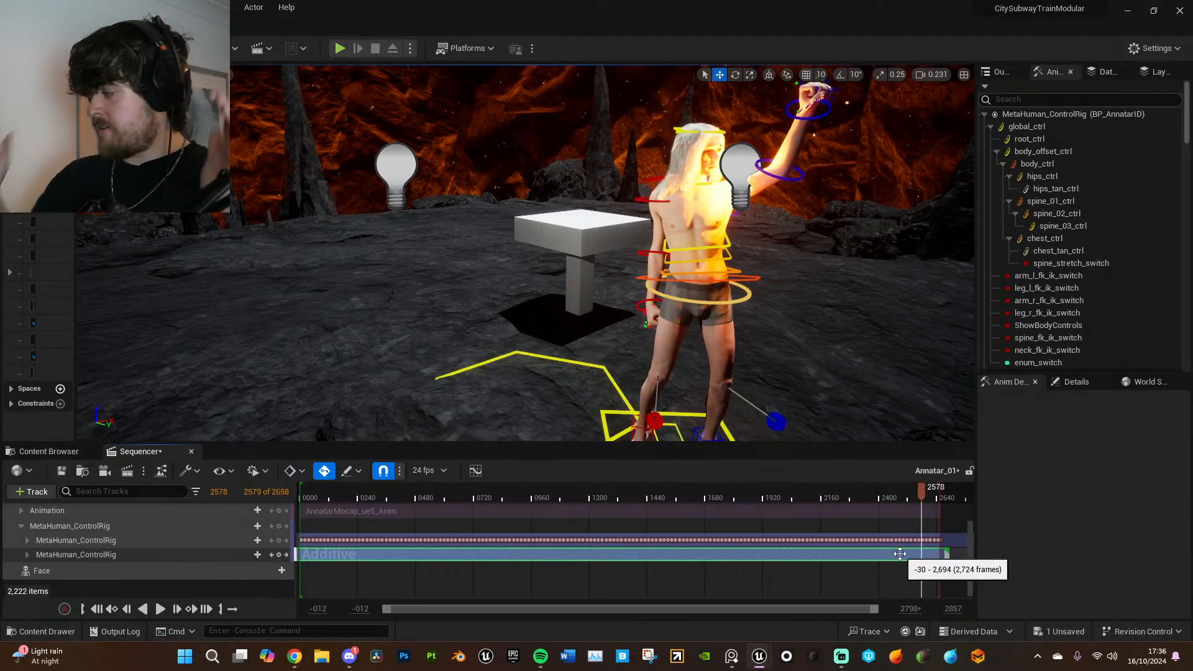
{"action": "scroll", "coordinate": [878, 527], "scroll_direction": "up", "scroll_amount": 1}
{"action": "scroll", "coordinate": [876, 527], "scroll_direction": "down", "scroll_amount": 1}
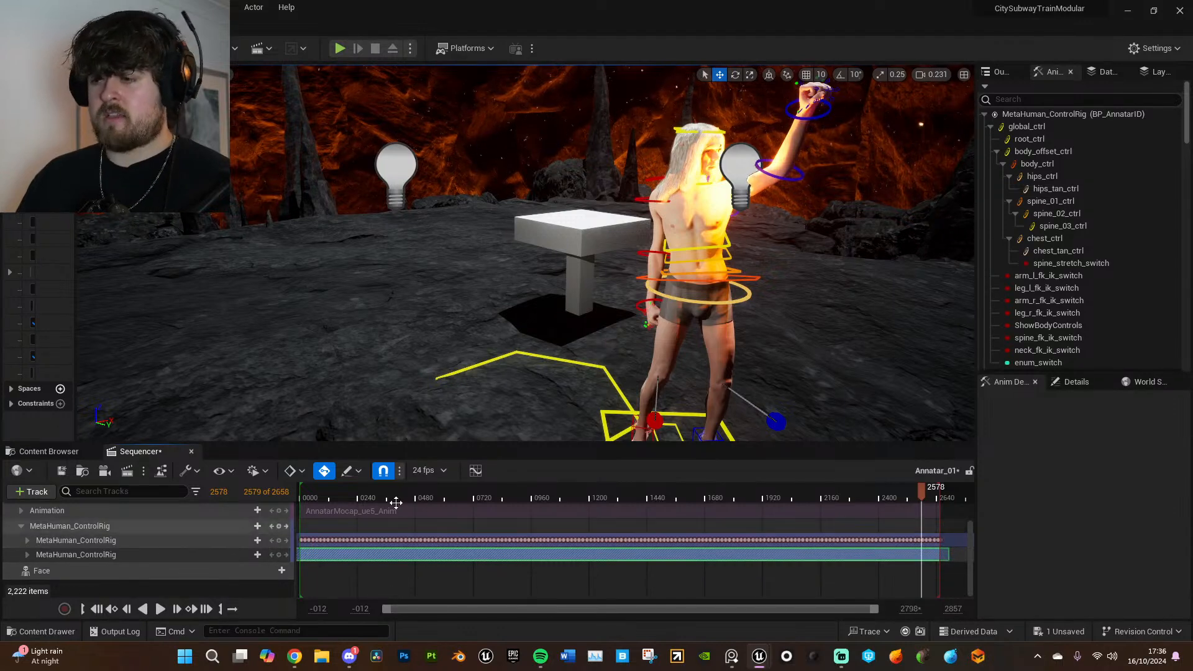
- At frame 41, with 10° rotation snapping turned on, rotate the right upper arm FK control outward and key it on the additive layer
{"action": "left_click", "coordinate": [311, 490]}
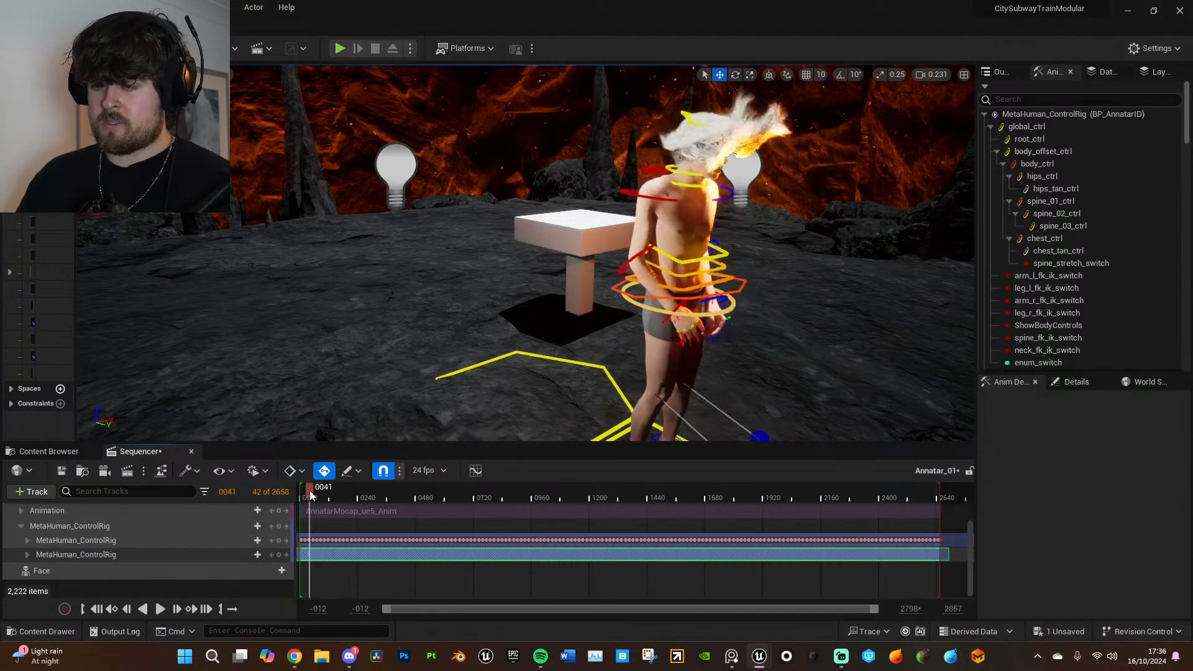
{"action": "left_click", "coordinate": [841, 74]}
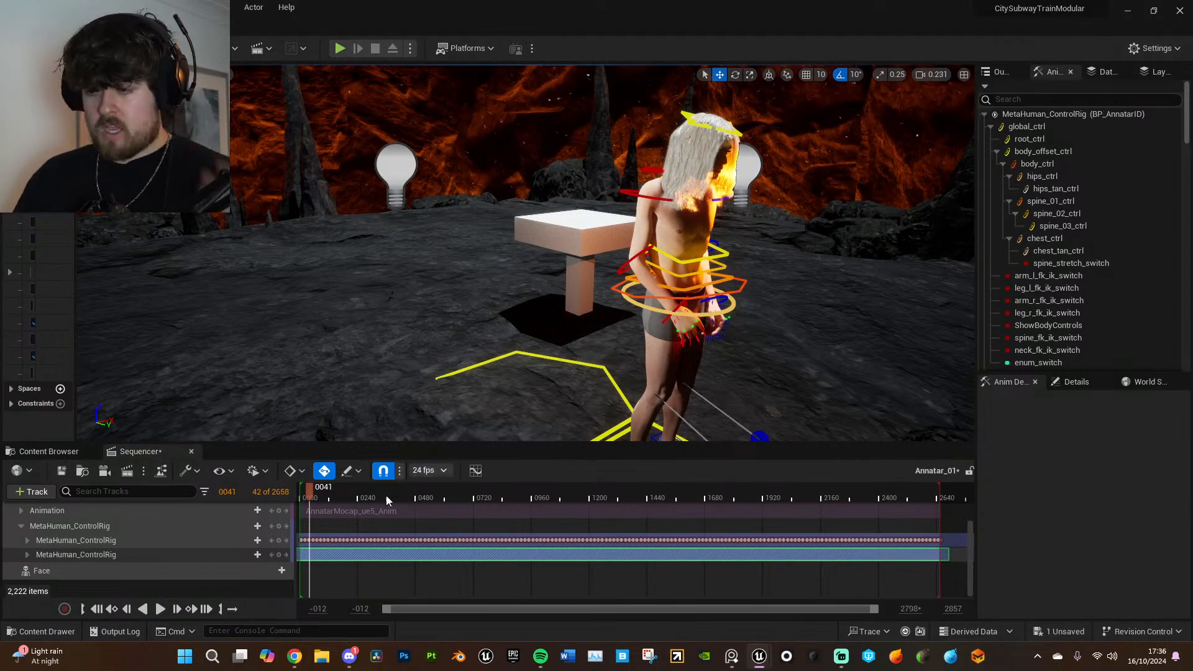
{"action": "right_click_drag", "start_coordinate": [586, 307], "coordinate": [612, 327]}
{"action": "mouse_move", "coordinate": [490, 316]}
{"action": "right_mouse_down"}
{"action": "mouse_move", "coordinate": [476, 320]}
{"action": "mouse_move", "coordinate": [490, 317]}
{"action": "right_mouse_up"}
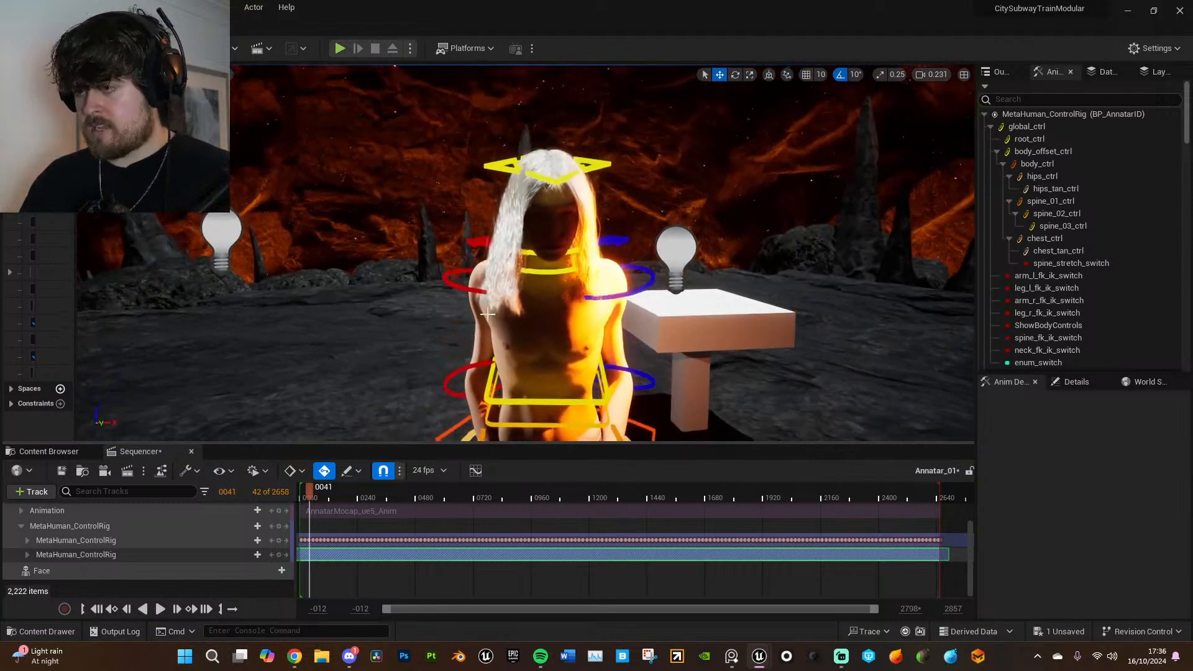
{"action": "left_click", "coordinate": [466, 285]}
{"action": "key", "text": "e"}
{"action": "left_click_drag", "start_coordinate": [516, 231], "coordinate": [525, 274]}
{"action": "left_click", "coordinate": [282, 544]}
- Rotate upperarm_l_fk_ctrl away from the torso and key it at frame 41
{"action": "left_click", "coordinate": [652, 269]}
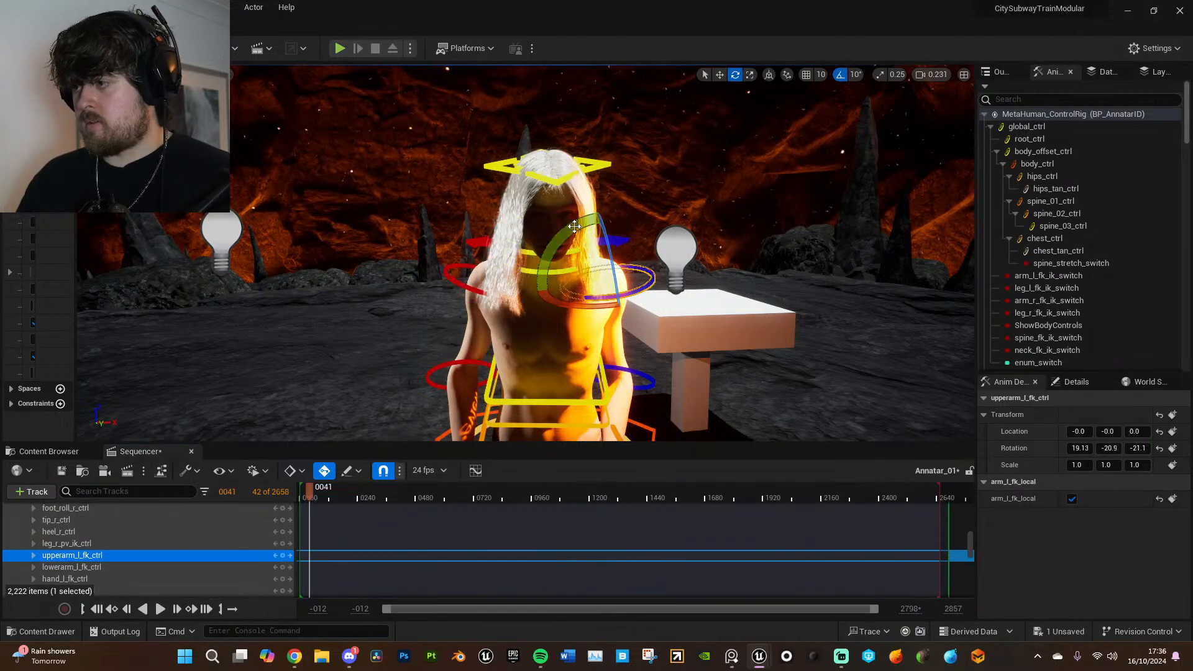
{"action": "left_click_drag", "start_coordinate": [577, 228], "coordinate": [581, 261]}
{"action": "left_click", "coordinate": [282, 554]}
{"action": "right_click_drag", "start_coordinate": [489, 378], "coordinate": [489, 378]}
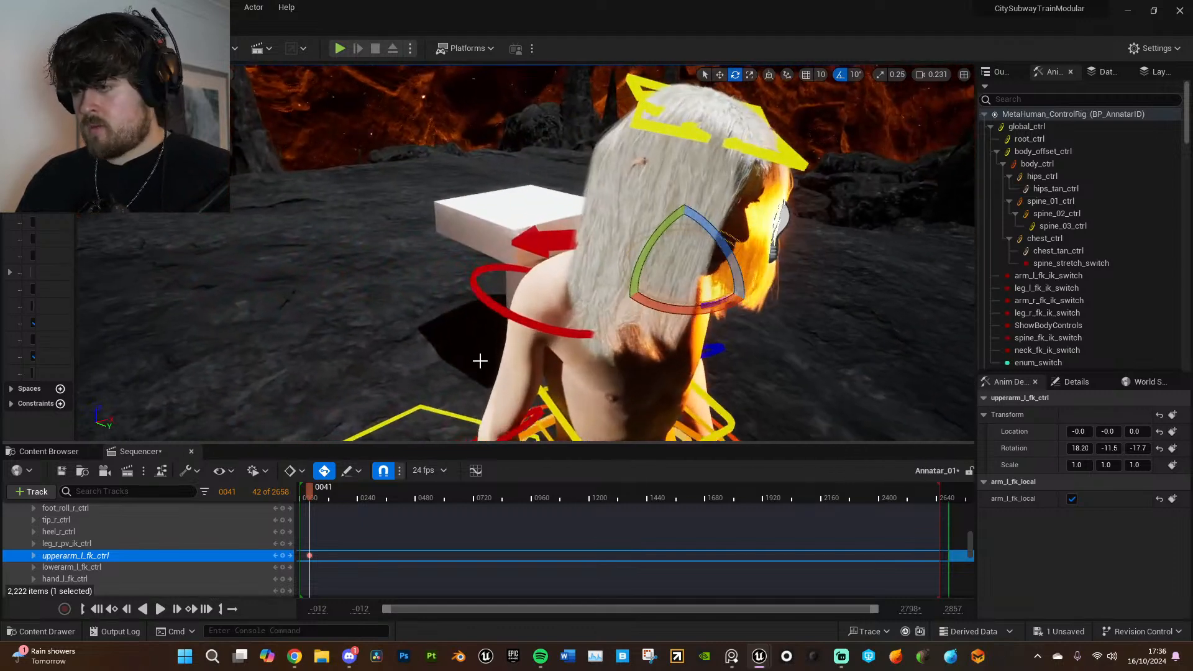
- Rotate clavicle_r_ctrl and clavicle_l_ctrl to lower both shoulders, keying each control at frame 41
{"action": "left_click", "coordinate": [539, 239]}
{"action": "left_click_drag", "start_coordinate": [591, 324], "coordinate": [588, 349]}
{"action": "left_click", "coordinate": [286, 557]}
{"action": "right_click_drag", "start_coordinate": [470, 212], "coordinate": [470, 212]}
{"action": "left_click", "coordinate": [470, 212]}
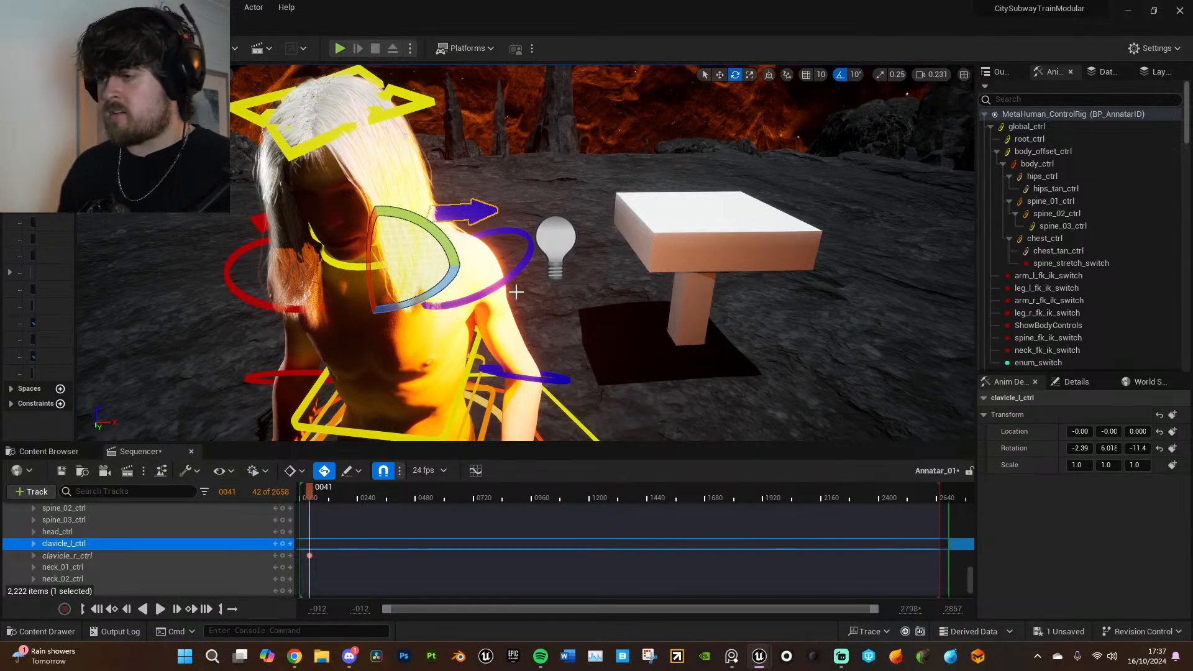
{"action": "left_click_drag", "start_coordinate": [490, 276], "coordinate": [474, 291]}
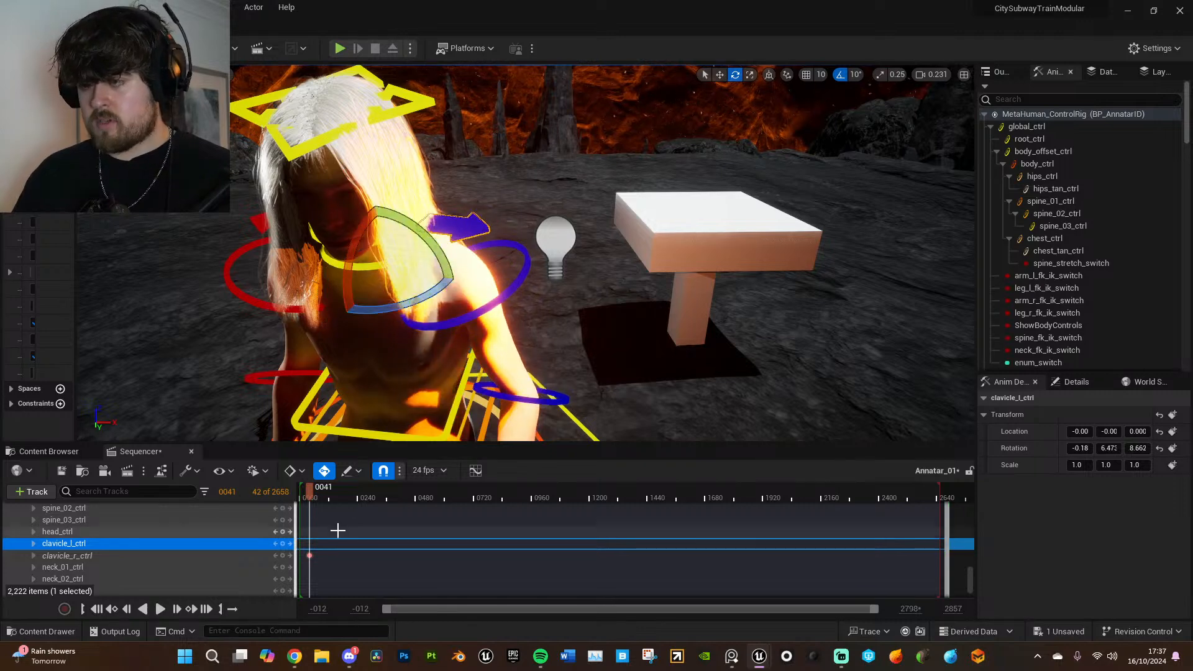
{"action": "left_click", "coordinate": [283, 544]}
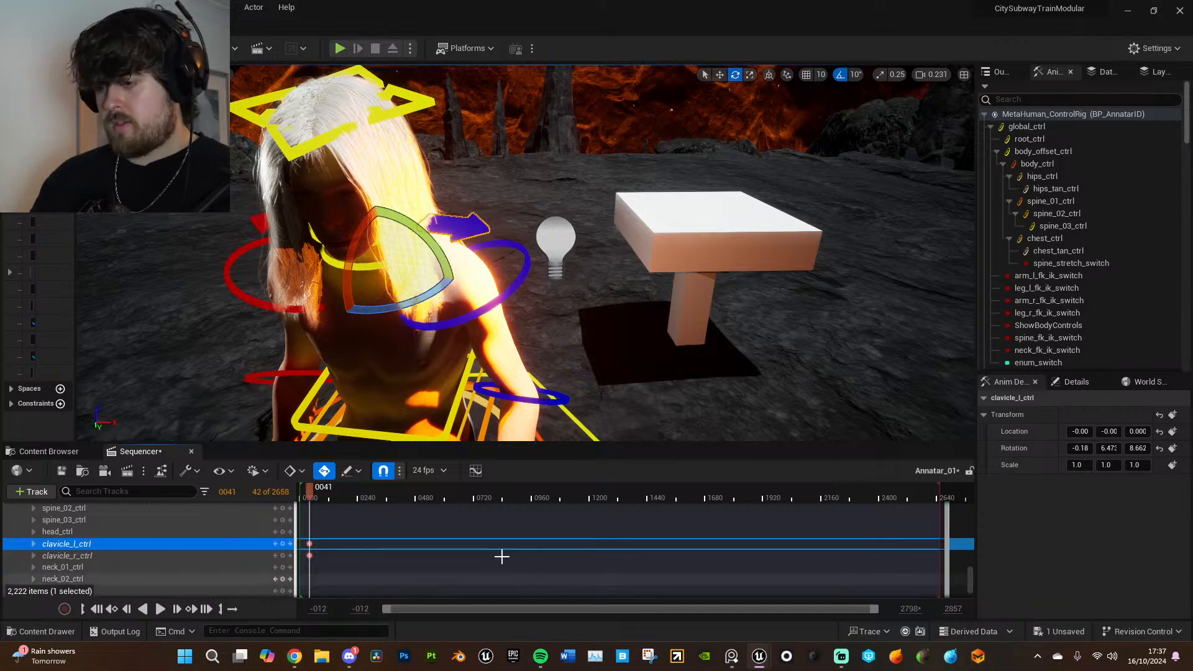
- Select the BP_AnnatarID actor, show its details and save the unsaved work
{"action": "left_click", "coordinate": [376, 160]}
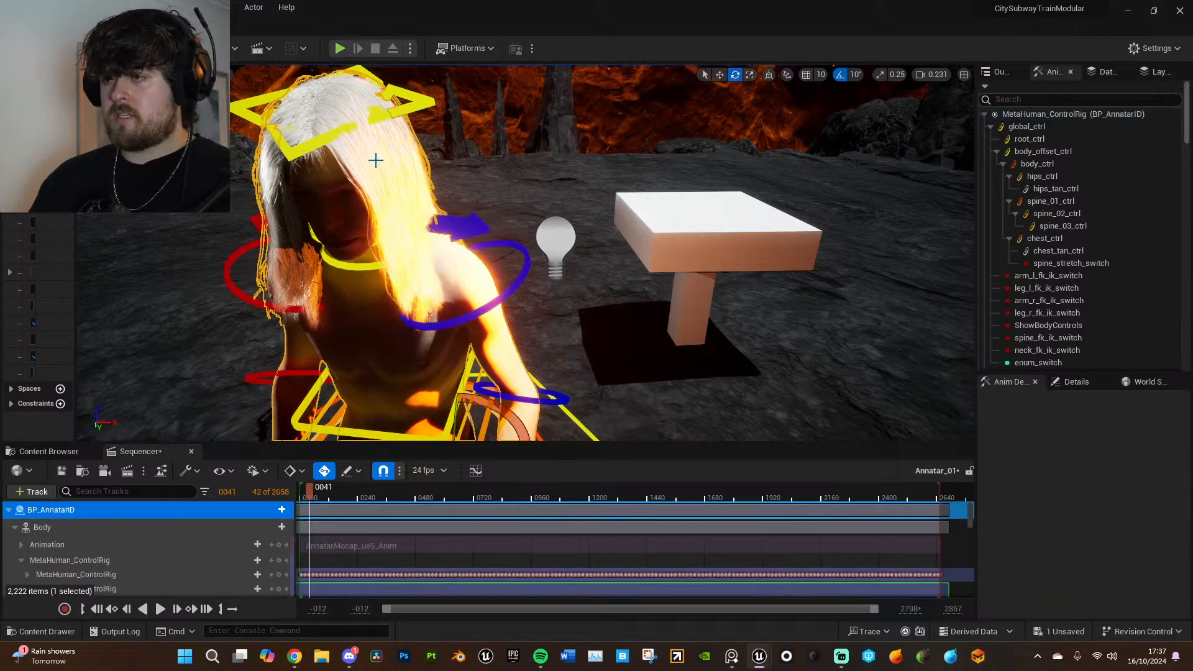
{"action": "left_click", "coordinate": [1074, 382]}
{"action": "scroll", "coordinate": [1107, 516], "scroll_direction": "up", "scroll_amount": 3}
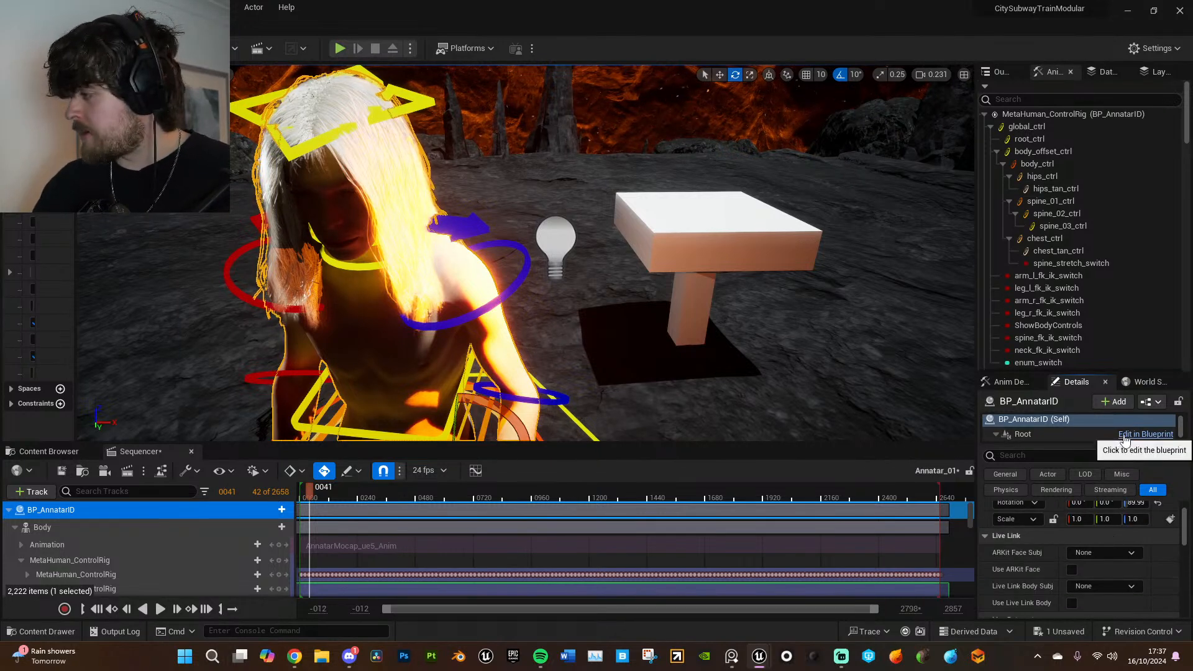
{"action": "left_click", "coordinate": [44, 8]}
{"action": "left_click", "coordinate": [186, 168]}
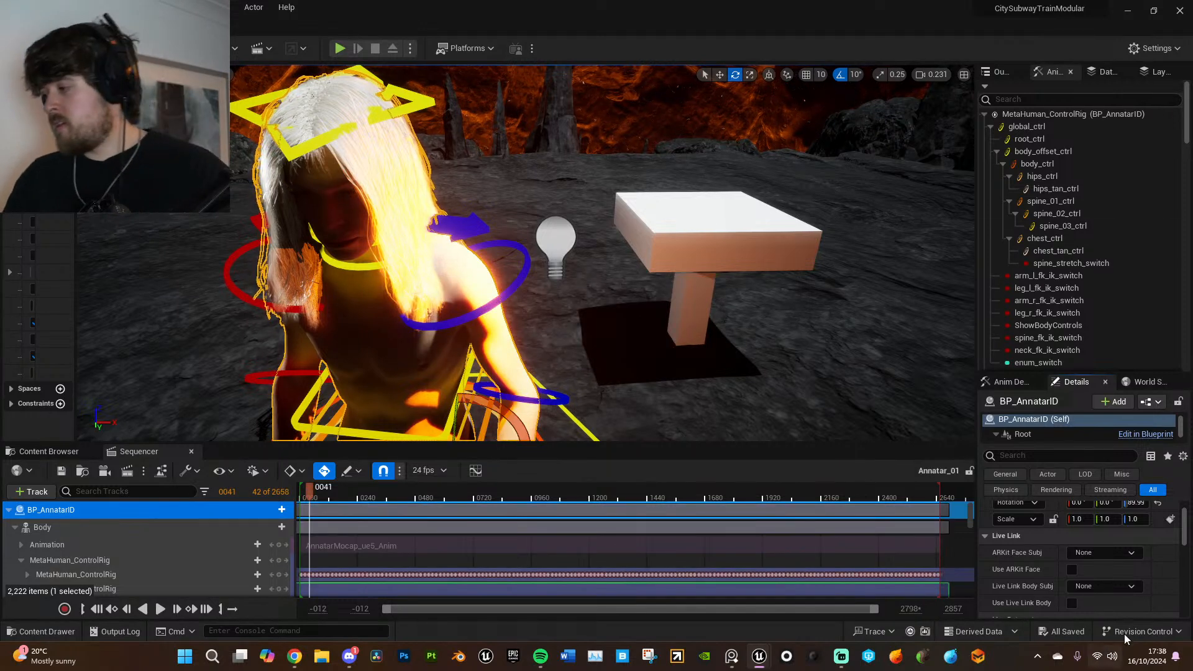
- Hide the Hair component of BP_AnnatarID by turning off its Visible setting
{"action": "scroll", "coordinate": [1094, 547], "scroll_direction": "up", "scroll_amount": 2}
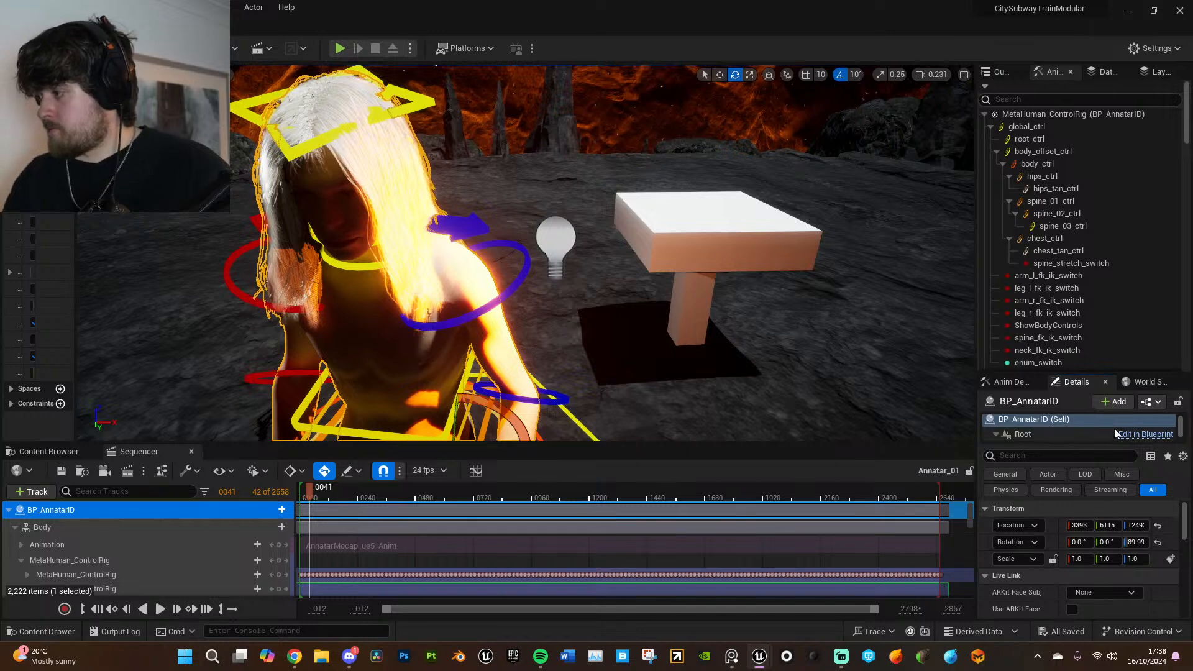
{"action": "scroll", "coordinate": [1096, 431], "scroll_direction": "down", "scroll_amount": 3}
{"action": "left_click", "coordinate": [1093, 419]}
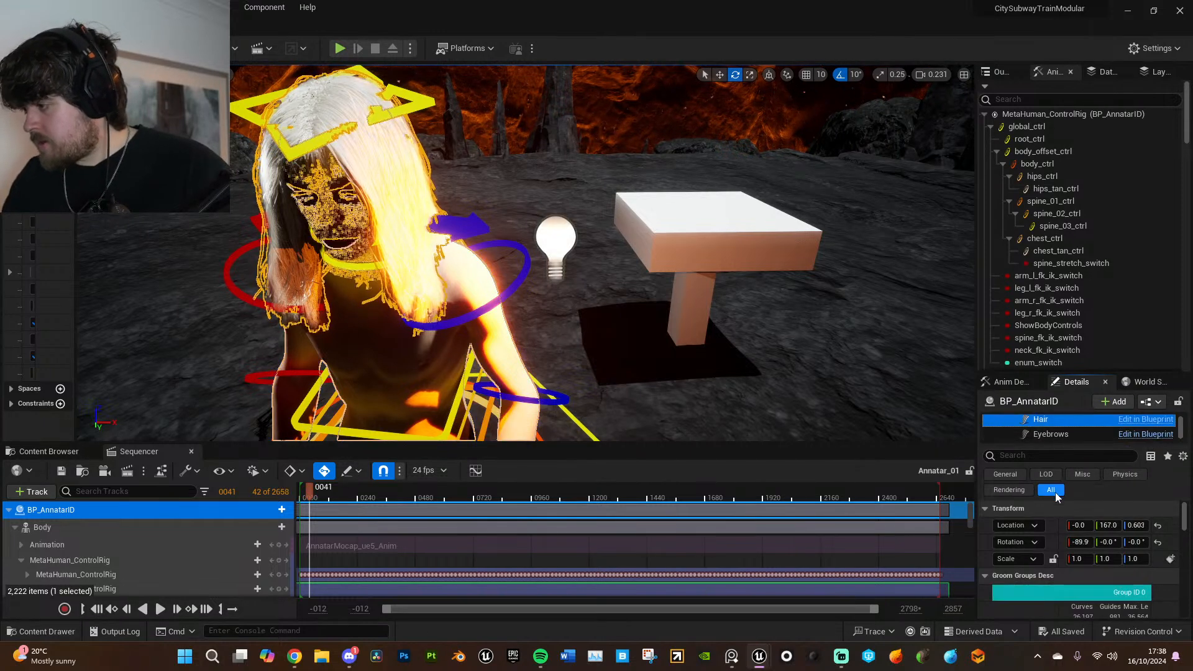
{"action": "left_click", "coordinate": [1051, 455]}
{"action": "type", "text": "visi"}
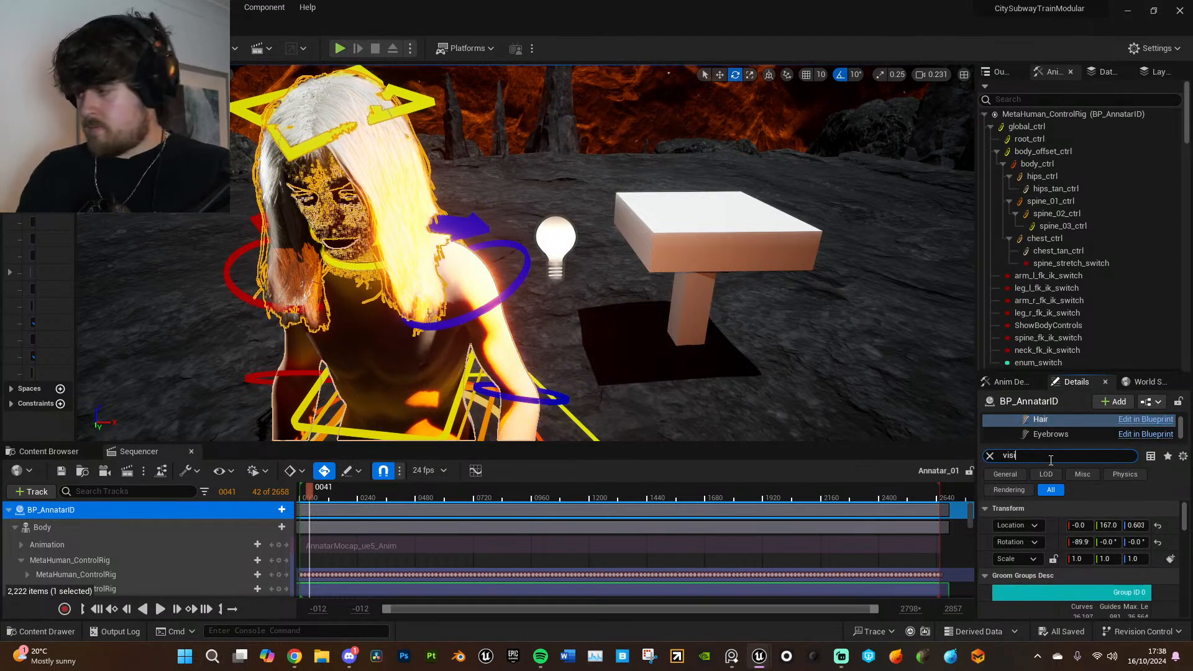
{"action": "left_click", "coordinate": [1072, 526]}
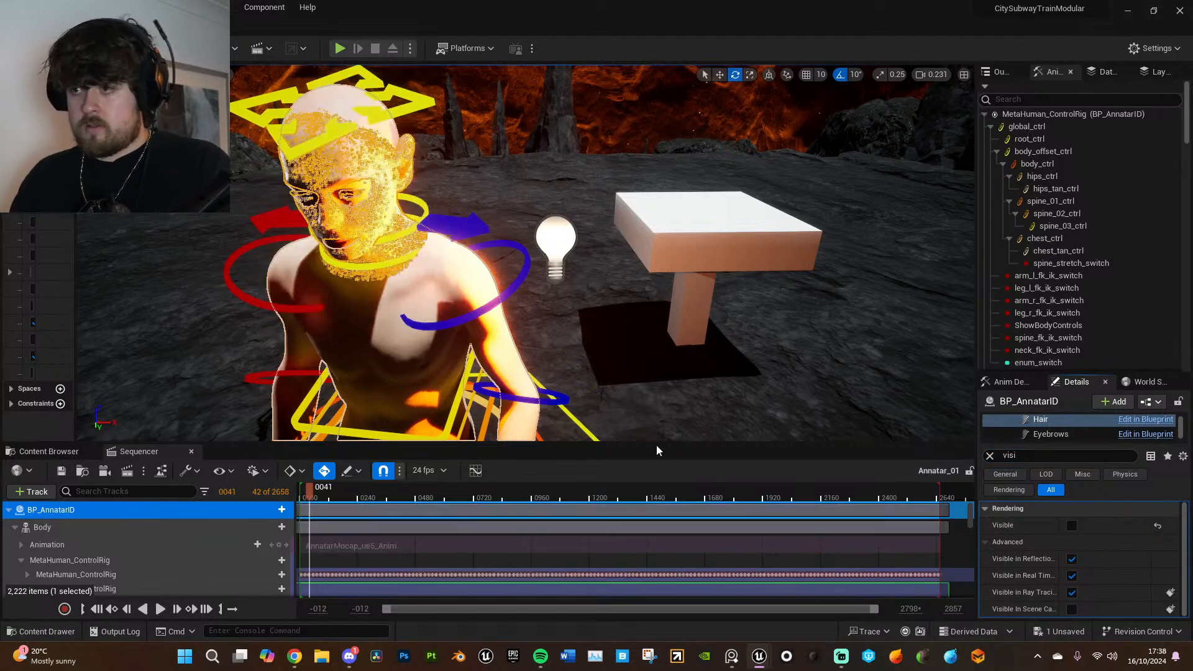
- Move PointLight2 away from the character to the far side of the table
{"action": "mouse_move", "coordinate": [499, 353]}
{"action": "right_mouse_down"}
{"action": "mouse_move", "coordinate": [499, 334]}
{"action": "mouse_move", "coordinate": [499, 352]}
{"action": "right_mouse_up"}
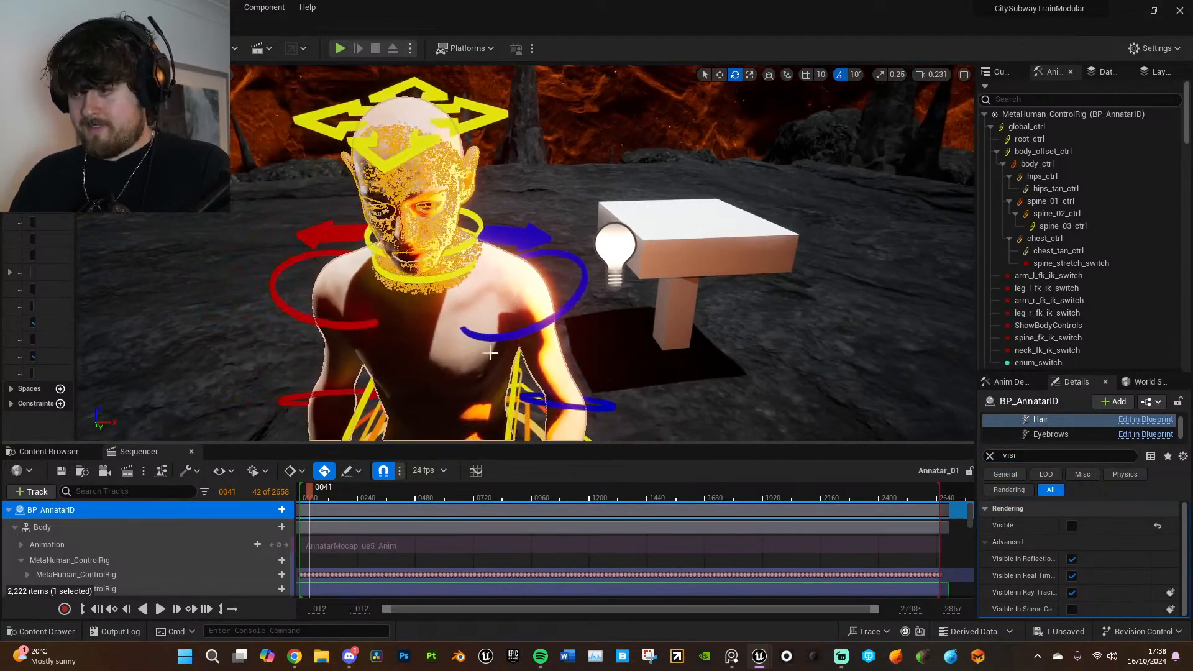
{"action": "left_click", "coordinate": [499, 353]}
{"action": "mouse_move", "coordinate": [601, 350]}
{"action": "right_mouse_down"}
{"action": "mouse_move", "coordinate": [594, 311]}
{"action": "mouse_move", "coordinate": [595, 334]}
{"action": "right_mouse_up"}
{"action": "key", "text": "g"}
{"action": "key", "text": "q"}
{"action": "key", "text": "s"}
{"action": "key", "text": "g"}
{"action": "left_click", "coordinate": [572, 221]}
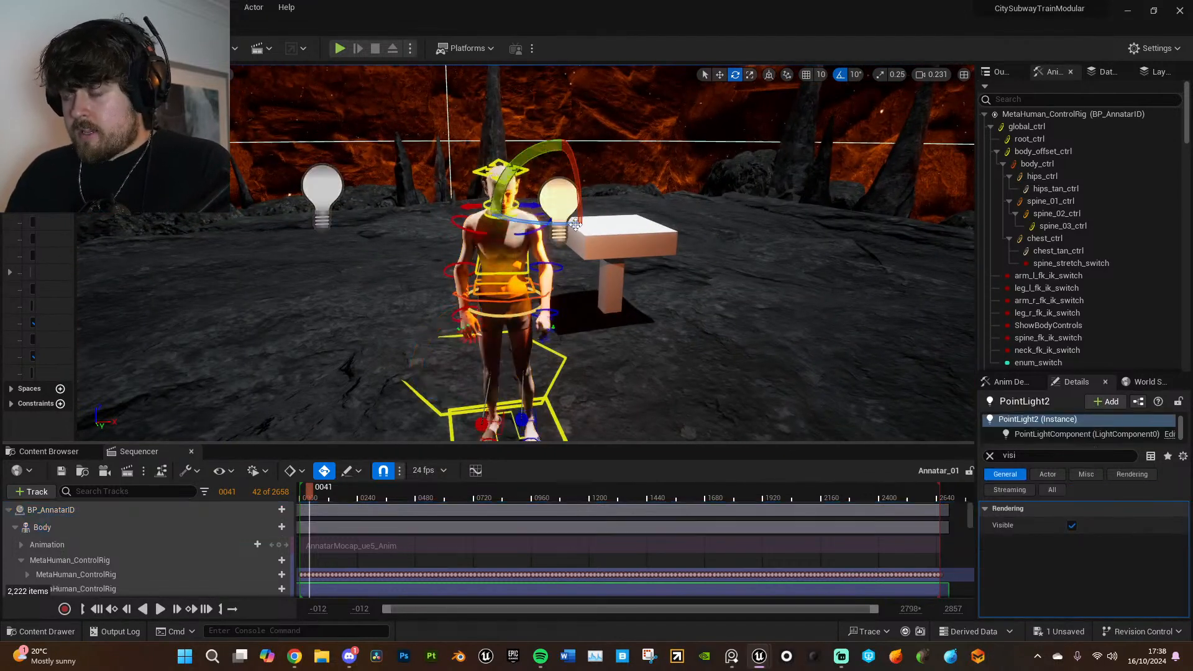
{"action": "key", "text": "w"}
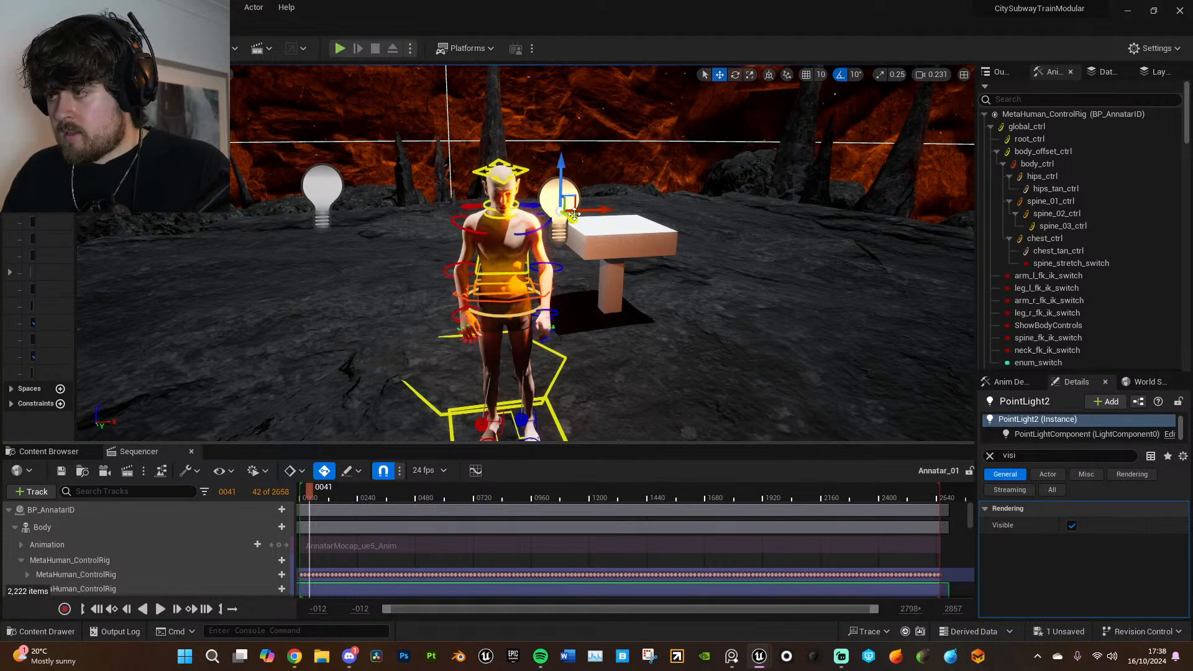
{"action": "left_click_drag", "start_coordinate": [575, 214], "coordinate": [709, 206]}
{"action": "mouse_move", "coordinate": [637, 295]}
{"action": "right_mouse_down"}
{"action": "mouse_move", "coordinate": [655, 296]}
{"action": "mouse_move", "coordinate": [634, 314]}
{"action": "right_mouse_up"}
{"action": "key", "text": "a"}
{"action": "right_click_drag", "start_coordinate": [595, 358], "coordinate": [600, 339]}
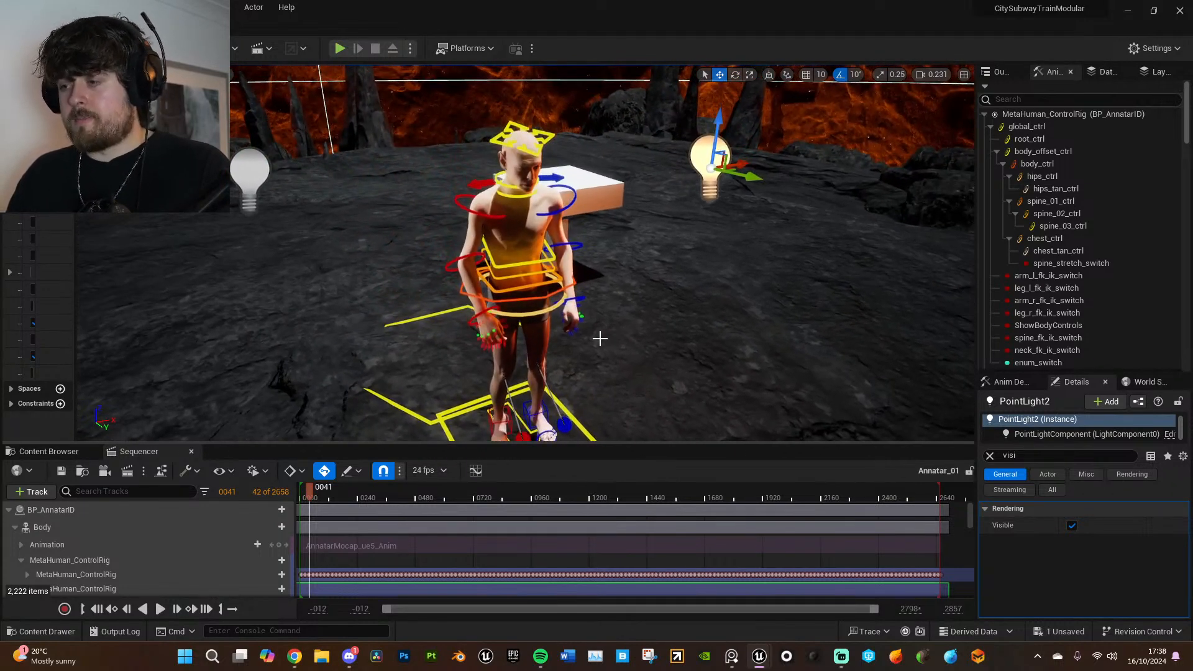
- Select the rig's global_ctrl and rotate it to reorient the whole character relative to the table
{"action": "left_click", "coordinate": [455, 310]}
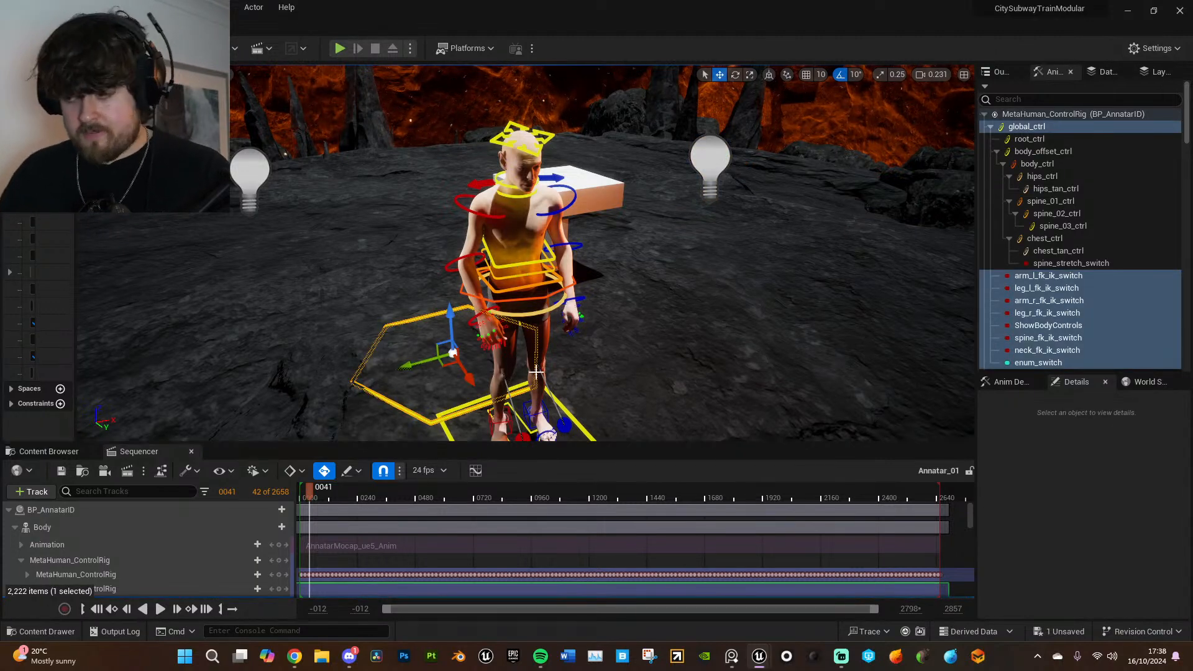
{"action": "right_click_drag", "start_coordinate": [417, 381], "coordinate": [417, 351]}
{"action": "key", "text": "e"}
{"action": "left_click_drag", "start_coordinate": [480, 324], "coordinate": [522, 252]}
{"action": "right_click_drag", "start_coordinate": [628, 342], "coordinate": [612, 297]}
{"action": "key", "text": "w"}
- At frame 216, move global_ctrl so the character stands beside the table, and key it on the additive layer
{"action": "left_click_drag", "start_coordinate": [311, 493], "coordinate": [351, 492]}
{"action": "right_click_drag", "start_coordinate": [530, 375], "coordinate": [475, 386]}
{"action": "key", "text": "w"}
{"action": "left_click_drag", "start_coordinate": [366, 352], "coordinate": [327, 297]}
{"action": "right_click_drag", "start_coordinate": [399, 295], "coordinate": [297, 292]}
{"action": "key", "text": "w"}
{"action": "left_click_drag", "start_coordinate": [248, 281], "coordinate": [254, 301]}
{"action": "key", "text": "a"}
{"action": "right_click_drag", "start_coordinate": [439, 313], "coordinate": [497, 365]}
{"action": "key", "text": "s"}
{"action": "left_click_drag", "start_coordinate": [575, 394], "coordinate": [560, 387]}
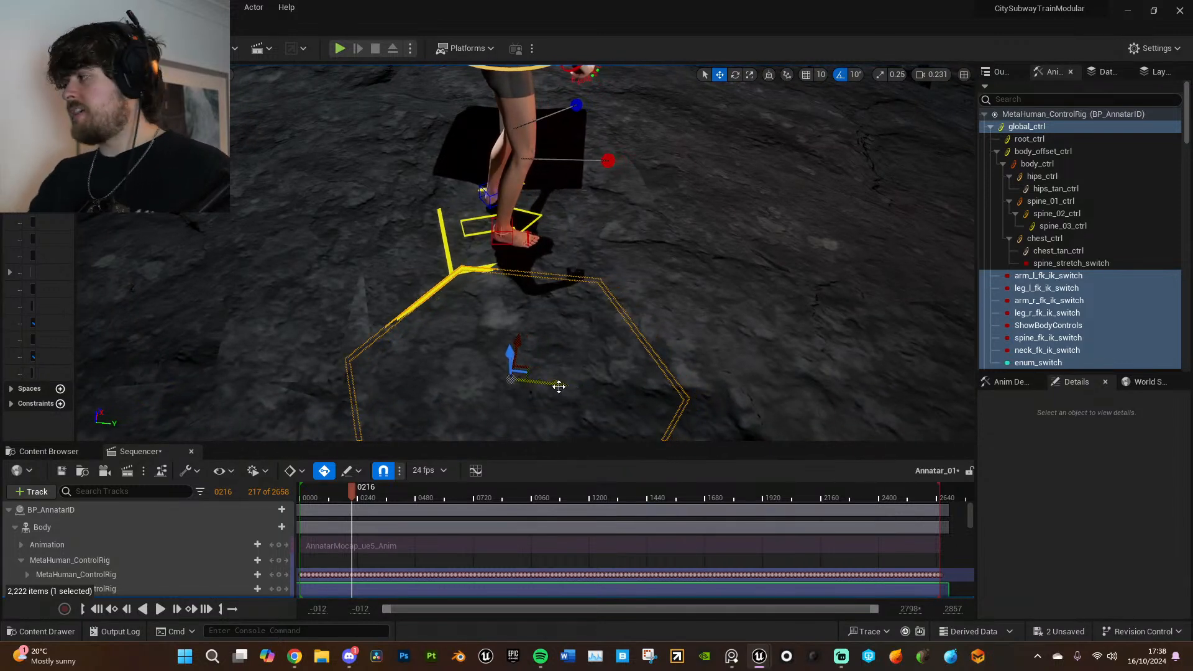
{"action": "scroll", "coordinate": [240, 582], "scroll_direction": "down", "scroll_amount": 3}
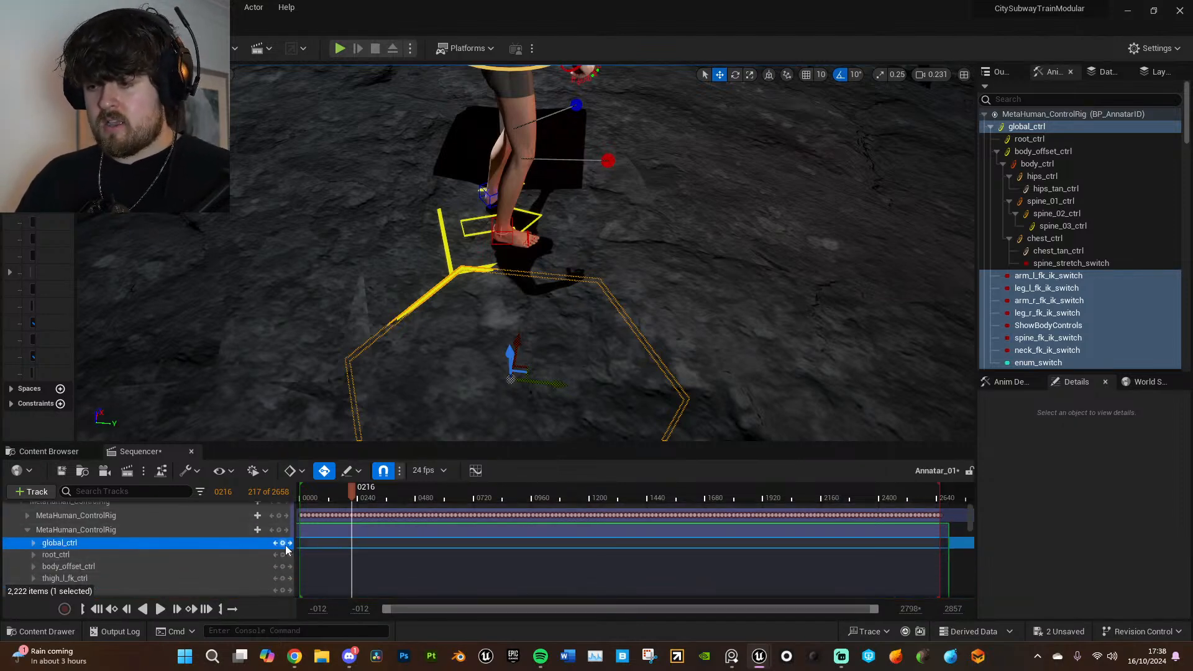
{"action": "left_click", "coordinate": [284, 545]}
- Select the tabletop Cube62 and the table leg together and scale both down uniformly
{"action": "right_click_drag", "start_coordinate": [642, 346], "coordinate": [497, 261]}
{"action": "right_click_drag", "start_coordinate": [694, 330], "coordinate": [613, 292]}
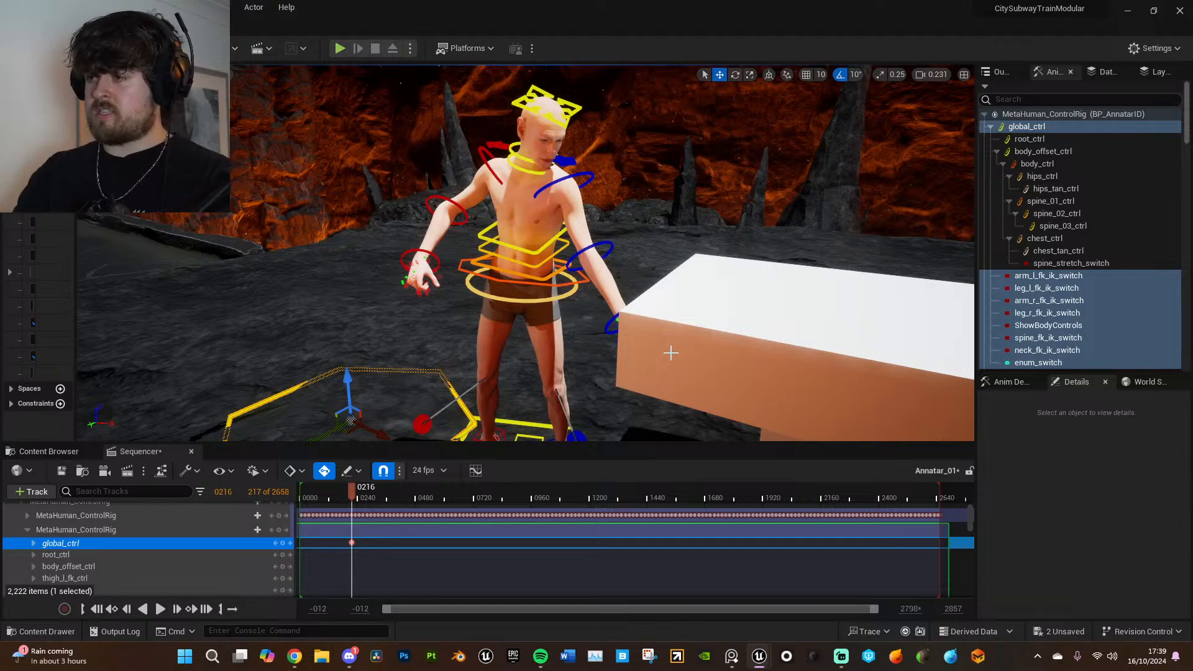
{"action": "left_click", "coordinate": [764, 366]}
{"action": "key", "text": "f"}
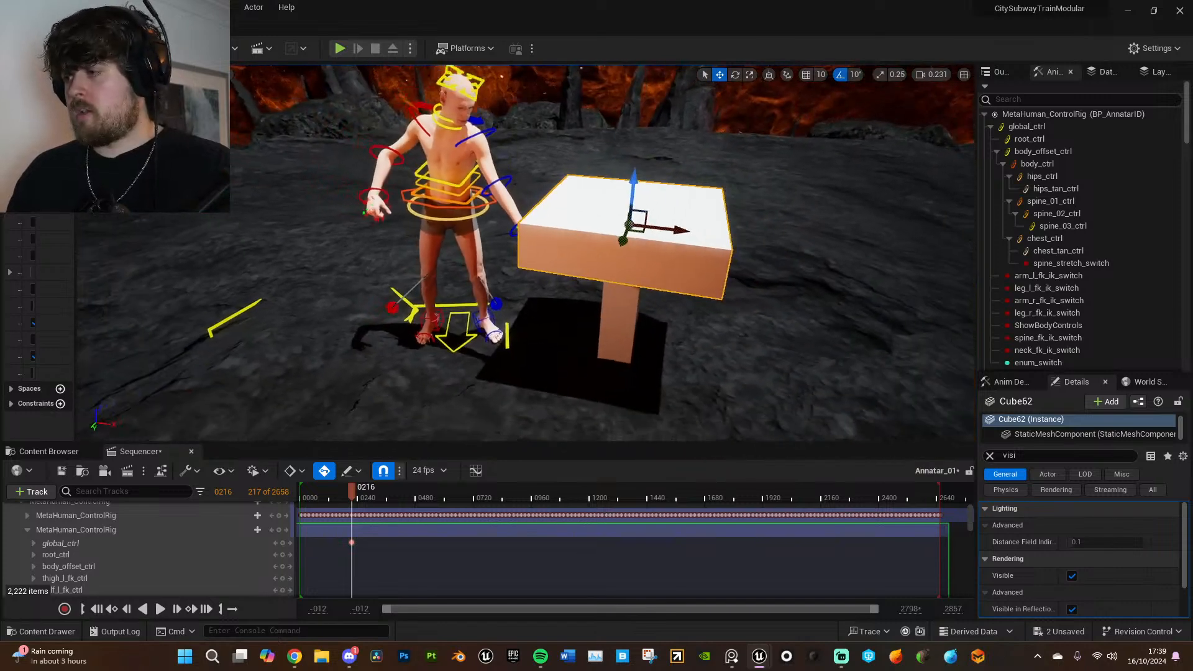
{"action": "left_click", "coordinate": [665, 317], "text": "ctrl"}
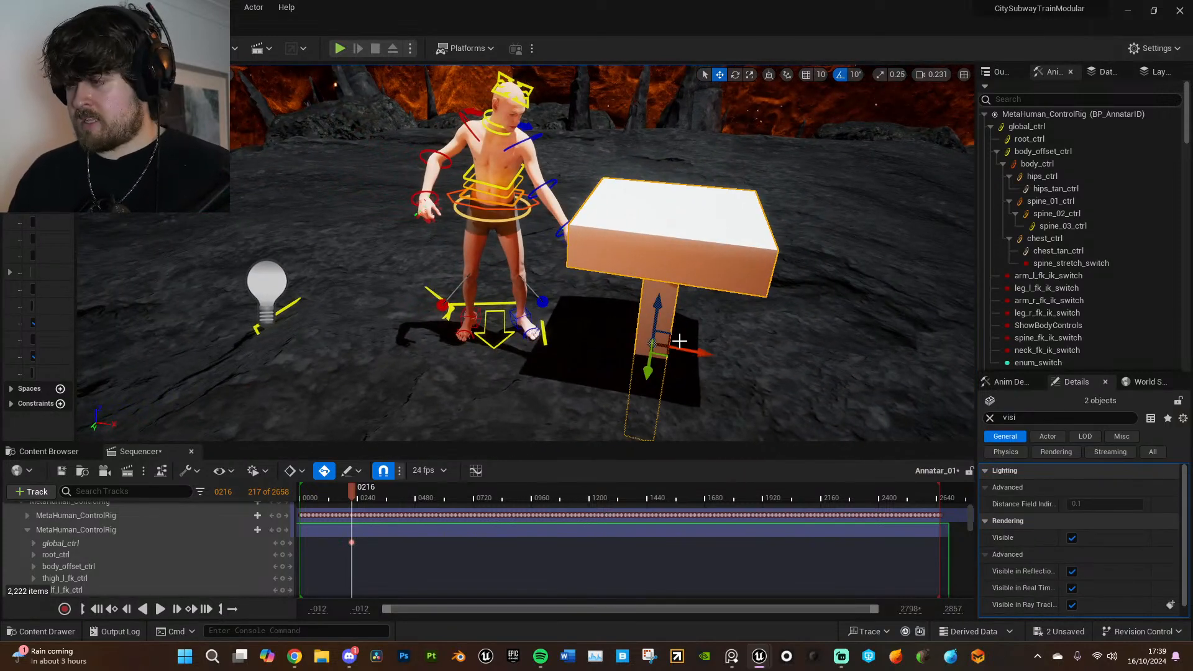
{"action": "key", "text": "r"}
{"action": "left_click_drag", "start_coordinate": [647, 345], "coordinate": [642, 346]}
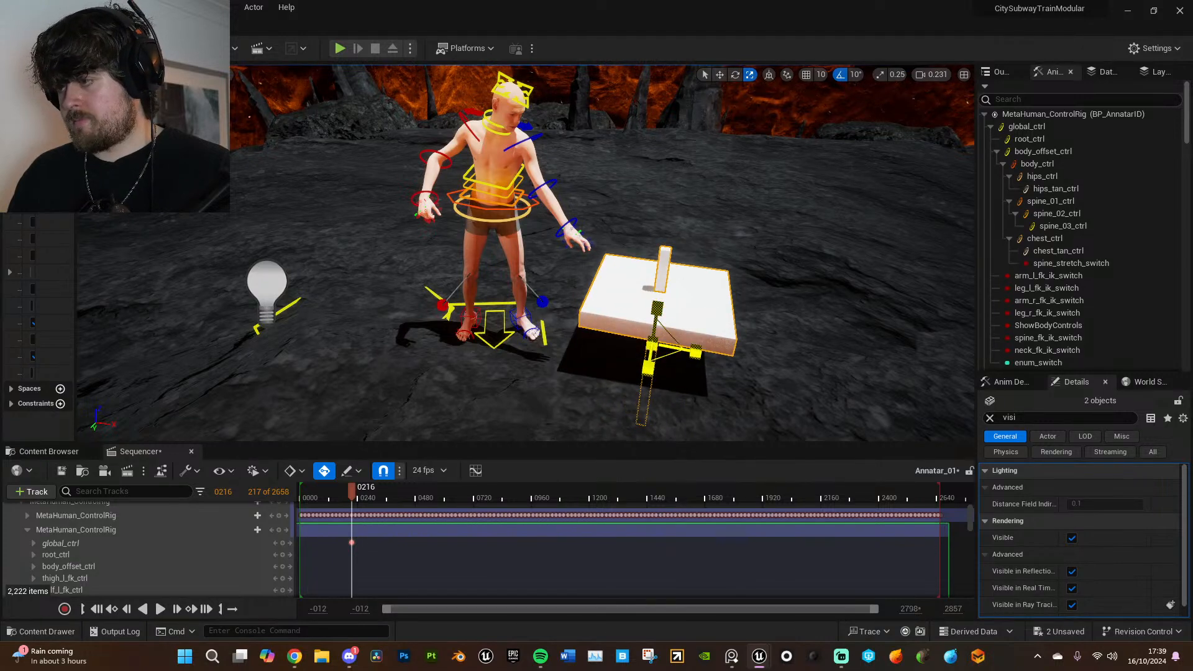
- Raise only the tabletop Cube62 until it sits on the upper end of the table leg
{"action": "left_click", "coordinate": [681, 293]}
{"action": "key", "text": "w"}
{"action": "key", "text": "f"}
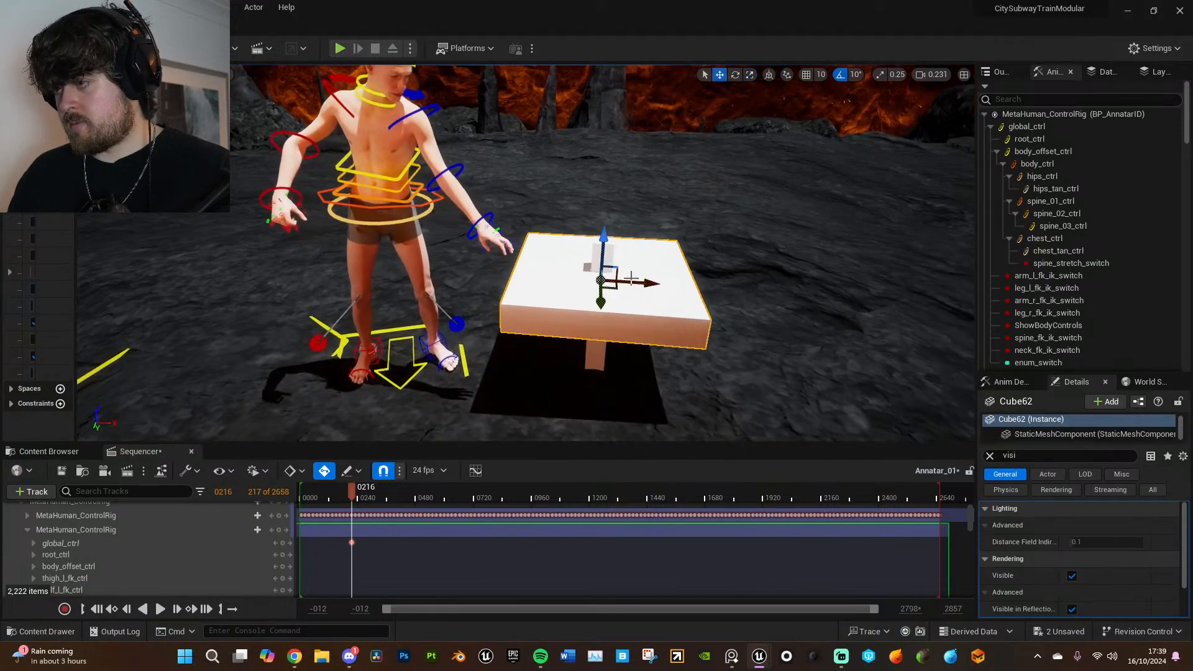
{"action": "left_click_drag", "start_coordinate": [603, 249], "coordinate": [603, 217]}
{"action": "right_click_drag", "start_coordinate": [602, 217], "coordinate": [618, 330]}
- Select the tabletop and leg together and reposition the whole table so its surface meets the character's outstretched hand
{"action": "left_click", "coordinate": [592, 331], "text": "ctrl"}
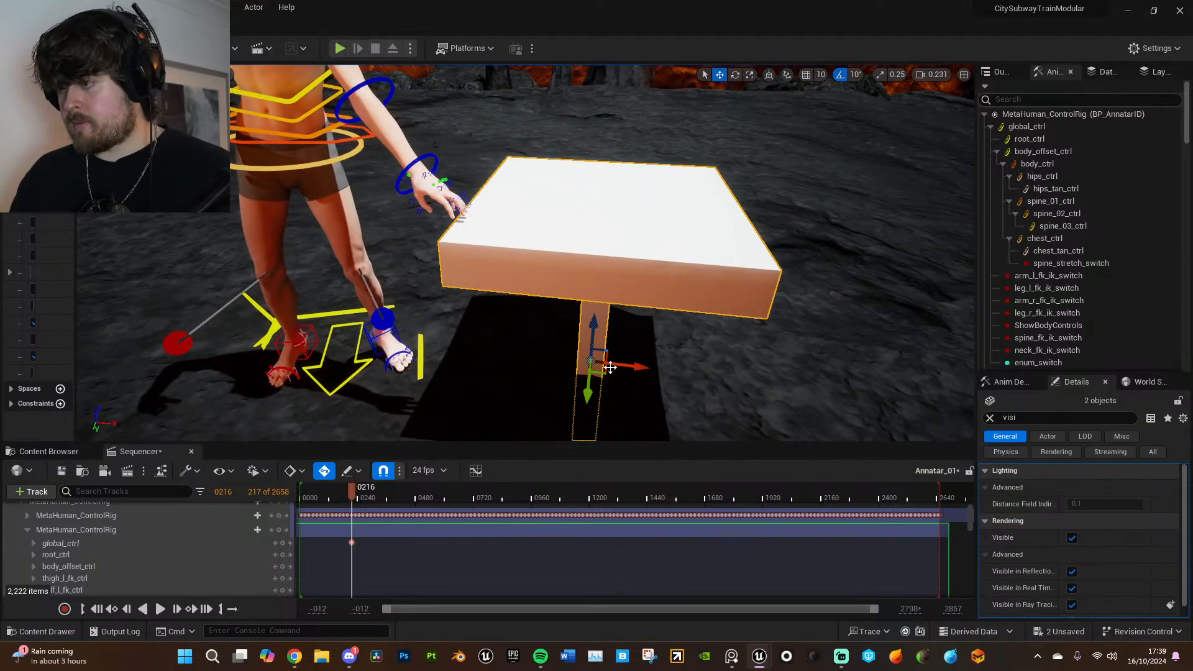
{"action": "left_click_drag", "start_coordinate": [603, 373], "coordinate": [567, 429]}
{"action": "right_click_drag", "start_coordinate": [567, 428], "coordinate": [553, 357]}
- Hide the rig controls and play the sequence from frame 108 to check how the character's hand meets the table
{"action": "key", "text": "g"}
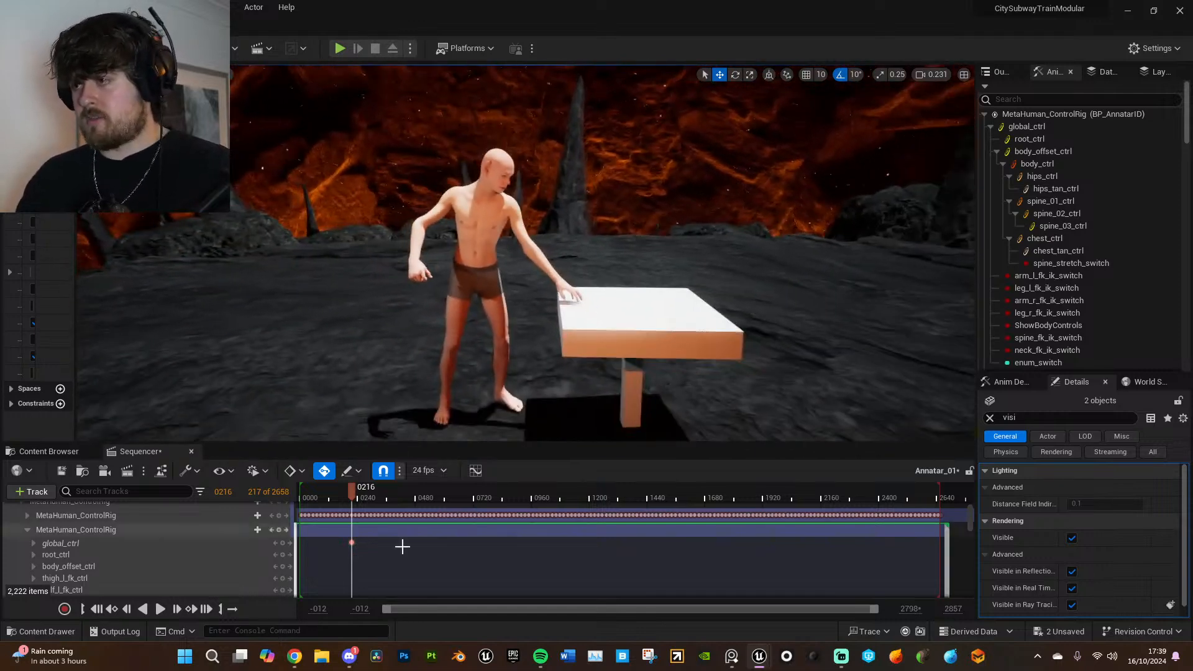
{"action": "left_click", "coordinate": [324, 490]}
{"action": "key", "text": "space"}
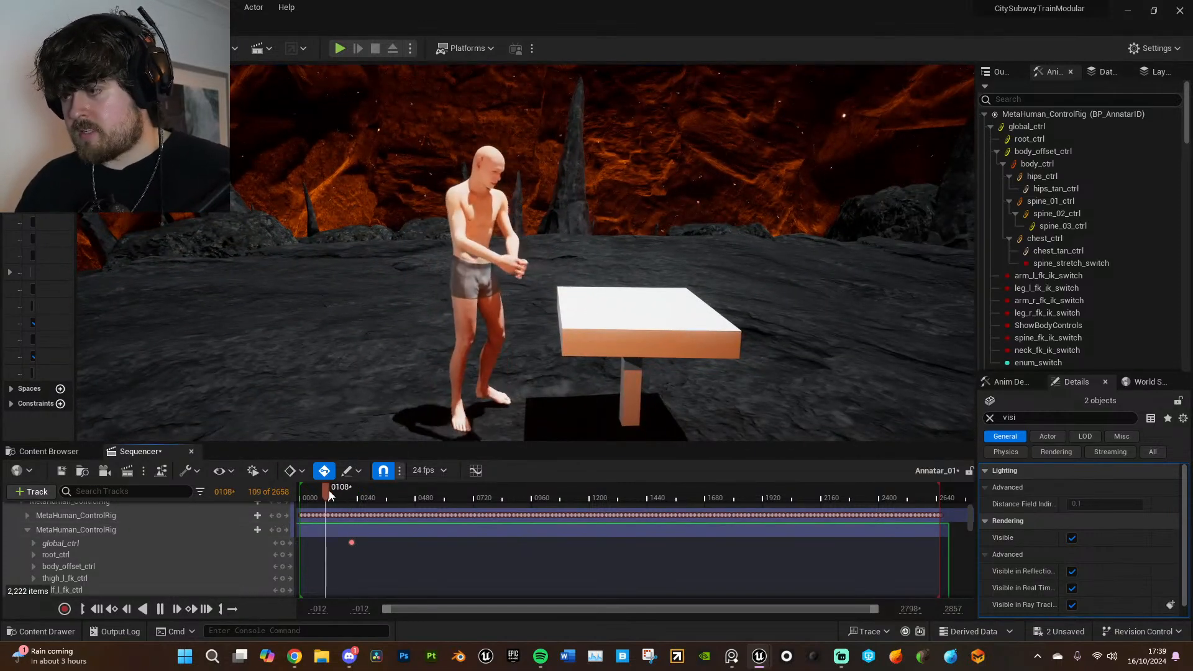
{"action": "left_click_drag", "start_coordinate": [340, 491], "coordinate": [353, 492]}
{"action": "key", "text": "space"}
{"action": "scroll", "coordinate": [577, 380], "scroll_direction": "up", "scroll_amount": 3}
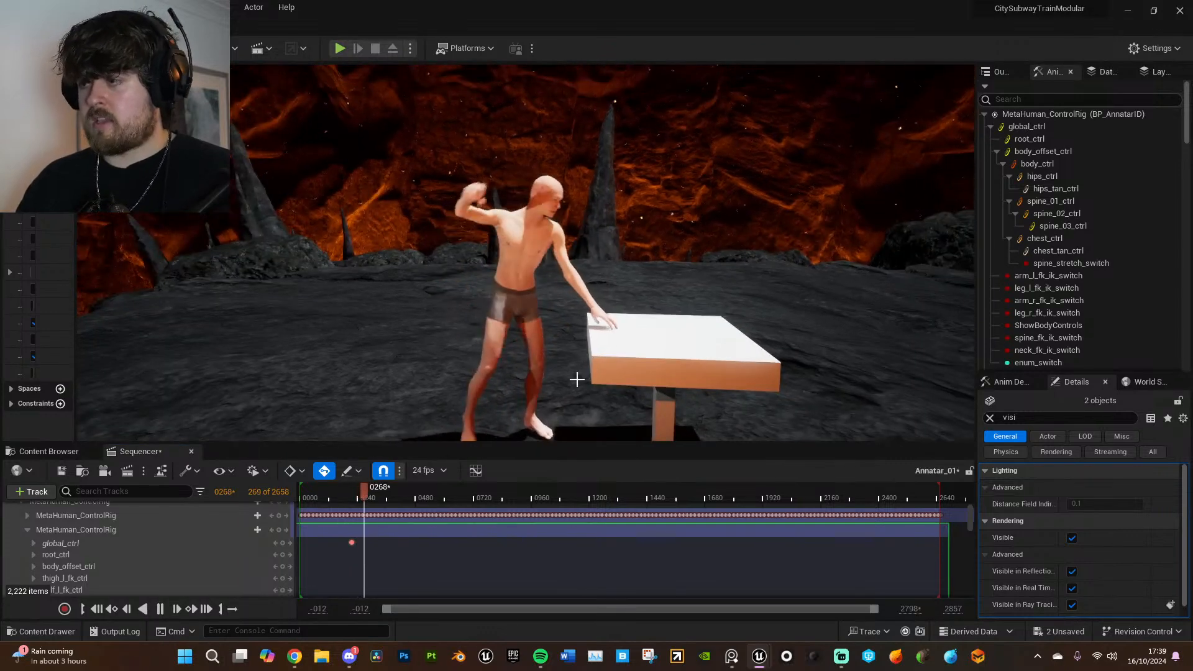
{"action": "right_click_drag", "start_coordinate": [578, 379], "coordinate": [605, 364]}
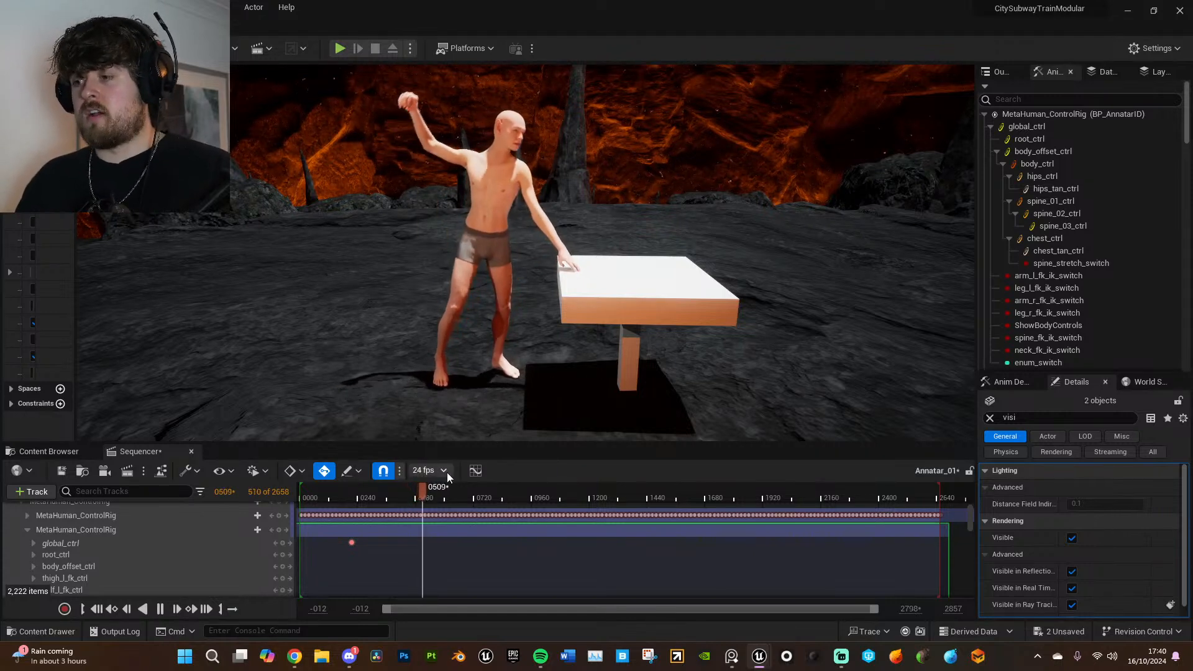
{"action": "left_click_drag", "start_coordinate": [436, 495], "coordinate": [429, 496]}
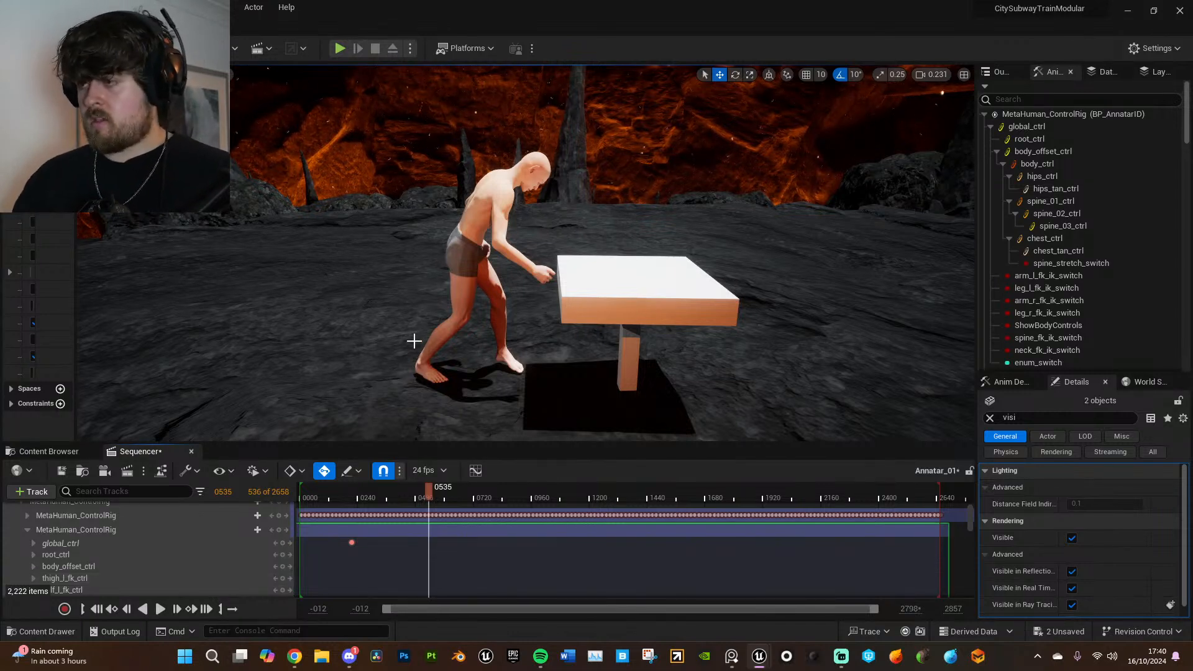
- Examine the character and table up close while scrubbing and playing the sequence around frame 574
{"action": "left_click_drag", "start_coordinate": [579, 342], "coordinate": [564, 341], "text": "alt"}
{"action": "key", "text": "w"}
{"action": "right_click_drag", "start_coordinate": [611, 321], "coordinate": [644, 331]}
{"action": "key", "text": "g"}
{"action": "key", "text": "s"}
{"action": "mouse_move", "coordinate": [437, 491]}
{"action": "left_mouse_down"}
{"action": "mouse_move", "coordinate": [412, 494]}
{"action": "mouse_move", "coordinate": [430, 496]}
{"action": "left_mouse_up"}
{"action": "key", "text": "space"}
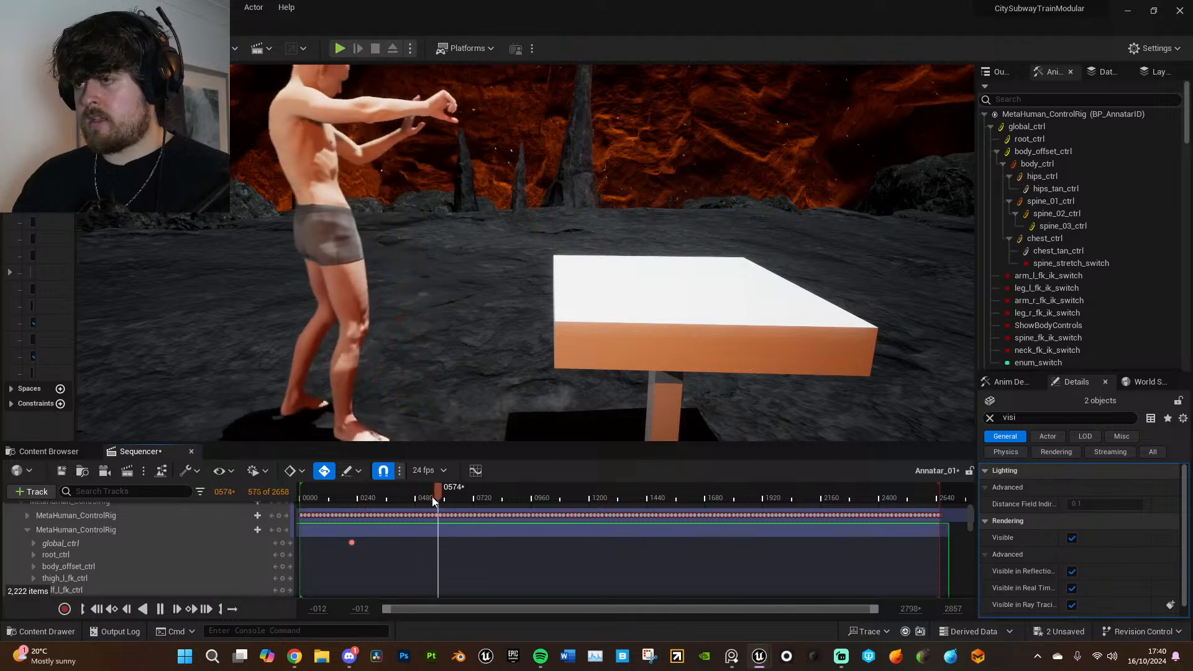
{"action": "key", "text": "space"}
- Replay the opening part of the sequence to examine the character reaching for the table
{"action": "left_click_drag", "start_coordinate": [446, 497], "coordinate": [318, 495]}
{"action": "key", "text": "space"}
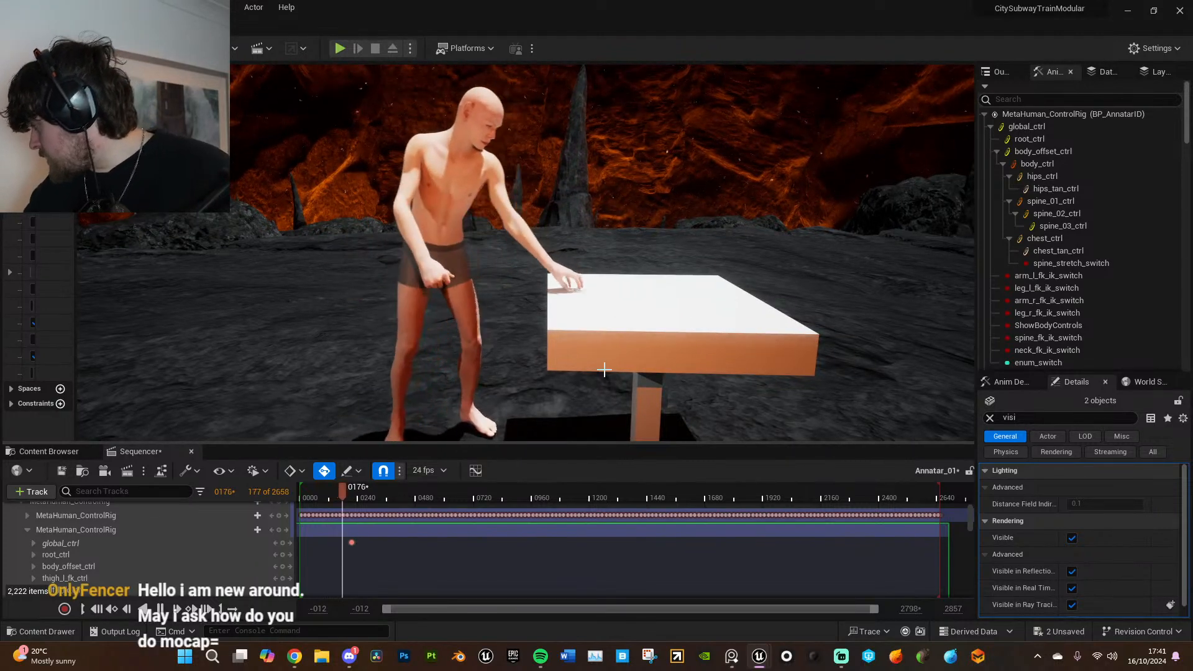
{"action": "left_click", "coordinate": [312, 493]}
{"action": "key", "text": "space"}
{"action": "key", "text": "space"}
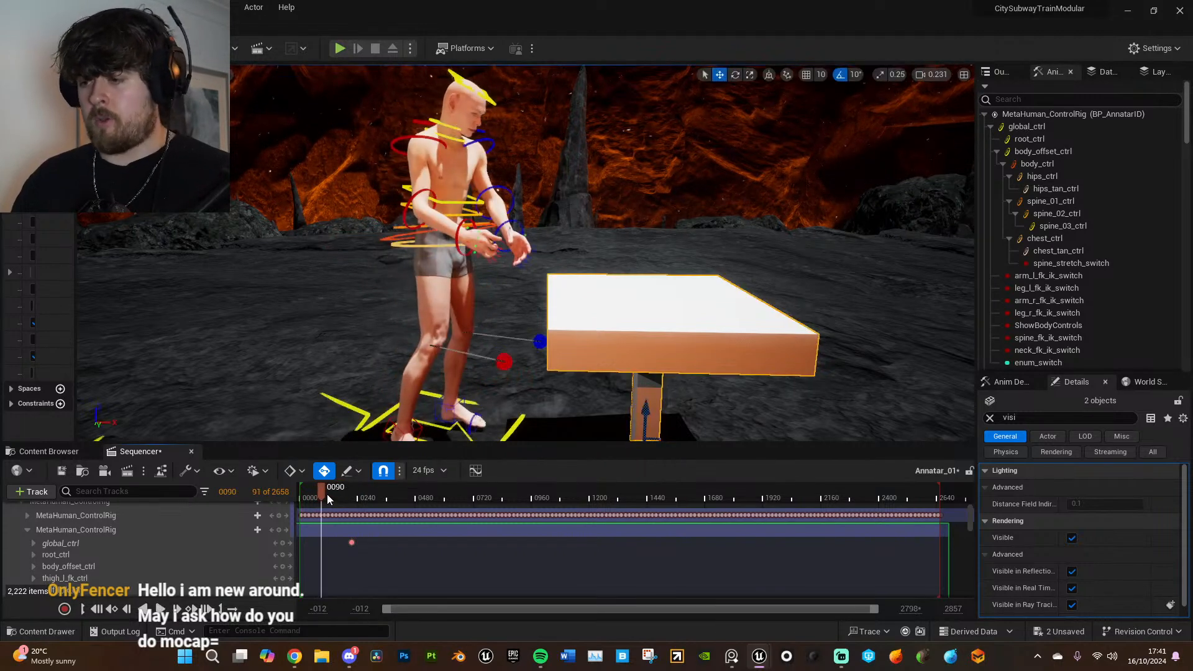
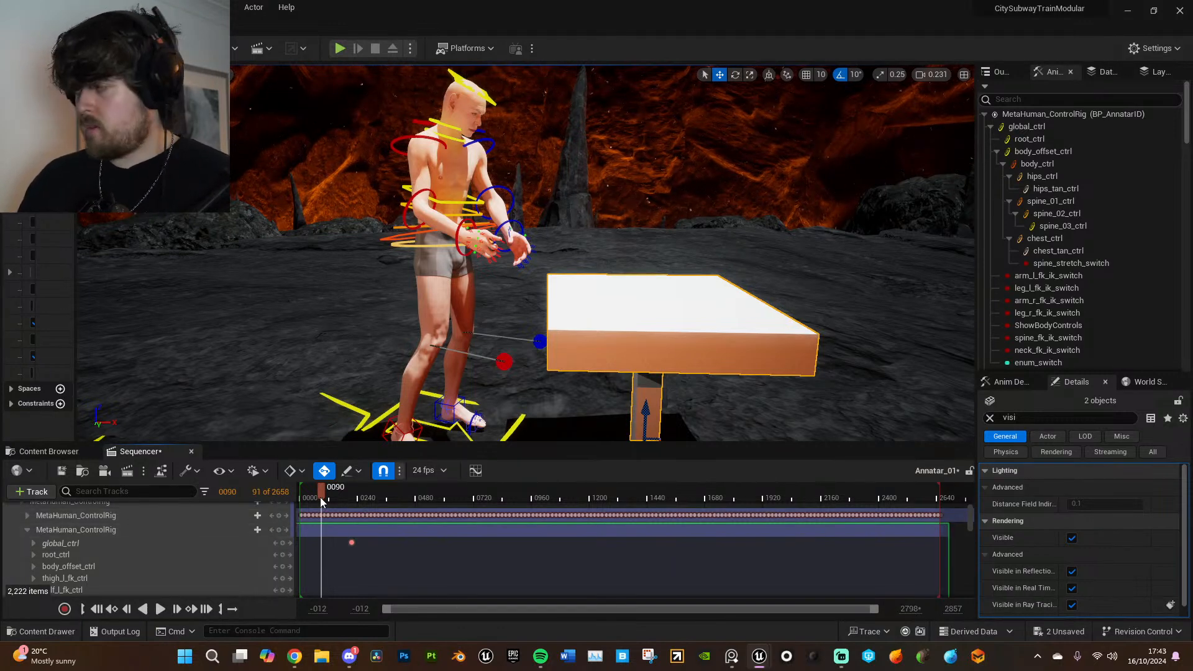
- Play the sequence through the reach toward the table and stop around frame 471 to check the hand contact
{"action": "left_click_drag", "start_coordinate": [319, 493], "coordinate": [356, 494]}
{"action": "key", "text": "space"}
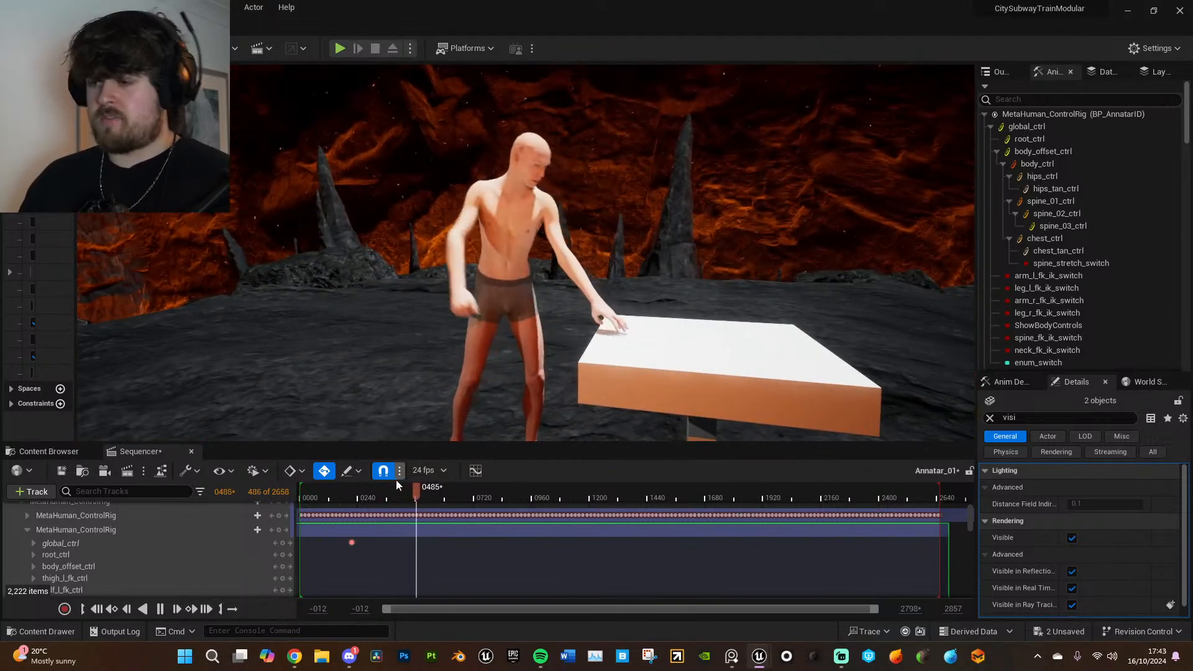
{"action": "left_click", "coordinate": [416, 492]}
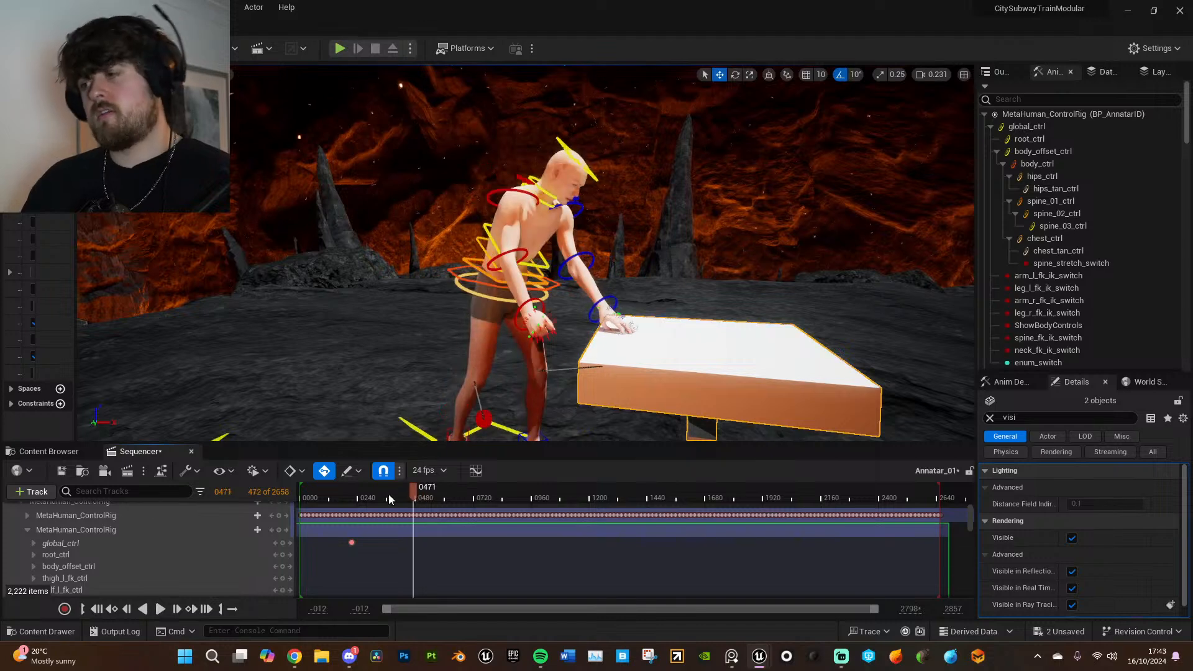
- Open the AnnatarMocap performance asset from the project's MetaHumans/MTA folder and run the pending autosave immediately
{"action": "left_click", "coordinate": [55, 452]}
{"action": "left_click", "coordinate": [256, 472]}
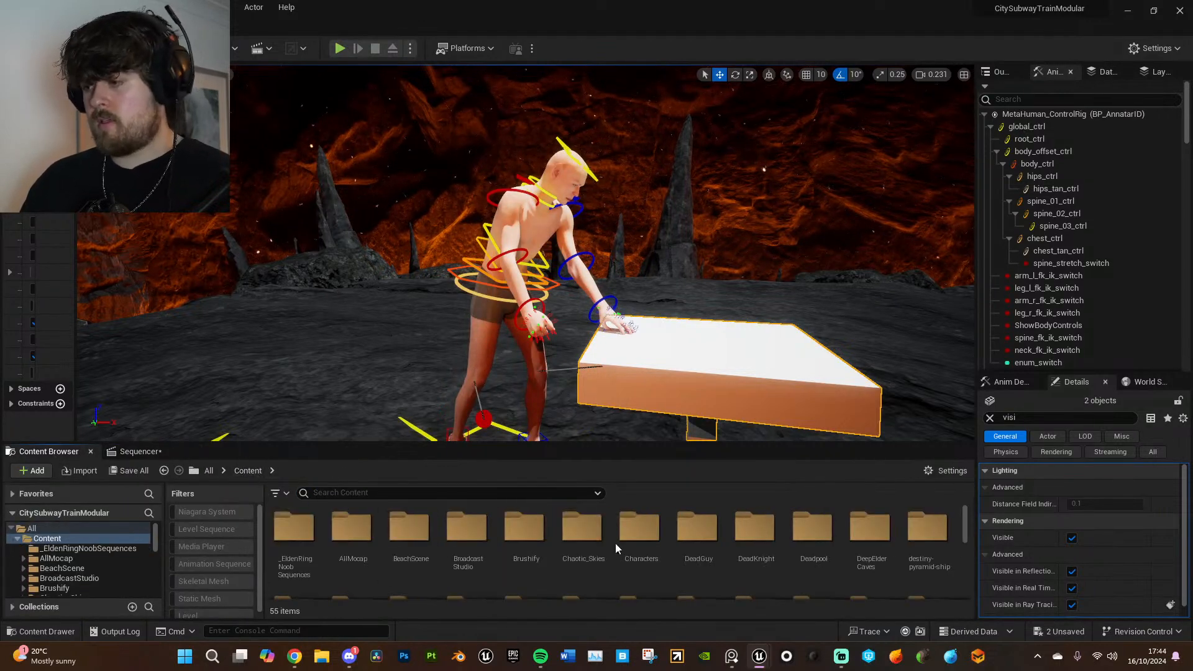
{"action": "scroll", "coordinate": [755, 538], "scroll_direction": "down", "scroll_amount": 1}
{"action": "double_click", "coordinate": [882, 530]}
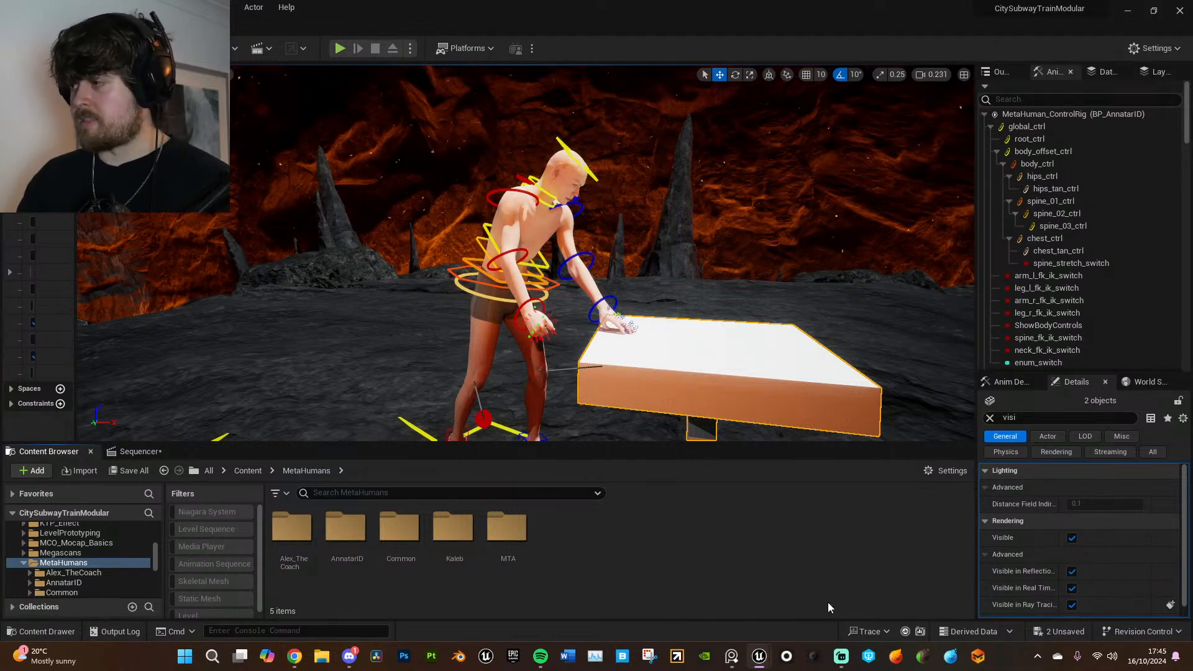
{"action": "left_click", "coordinate": [506, 532]}
{"action": "double_click", "coordinate": [507, 533]}
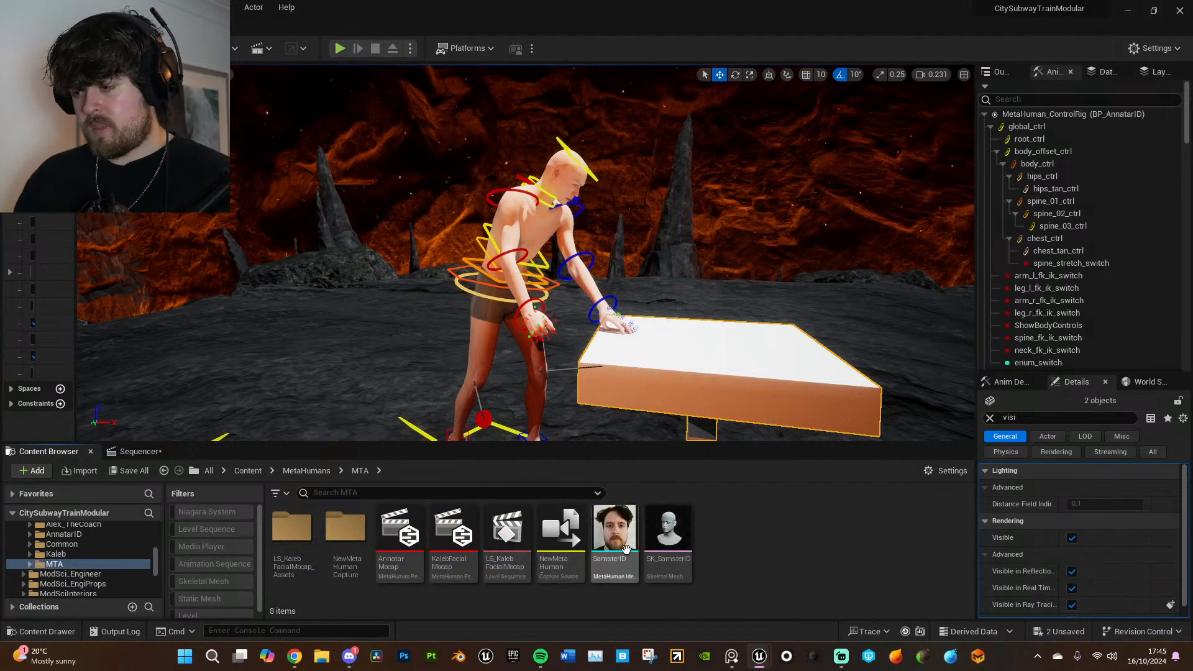
{"action": "left_click", "coordinate": [408, 541]}
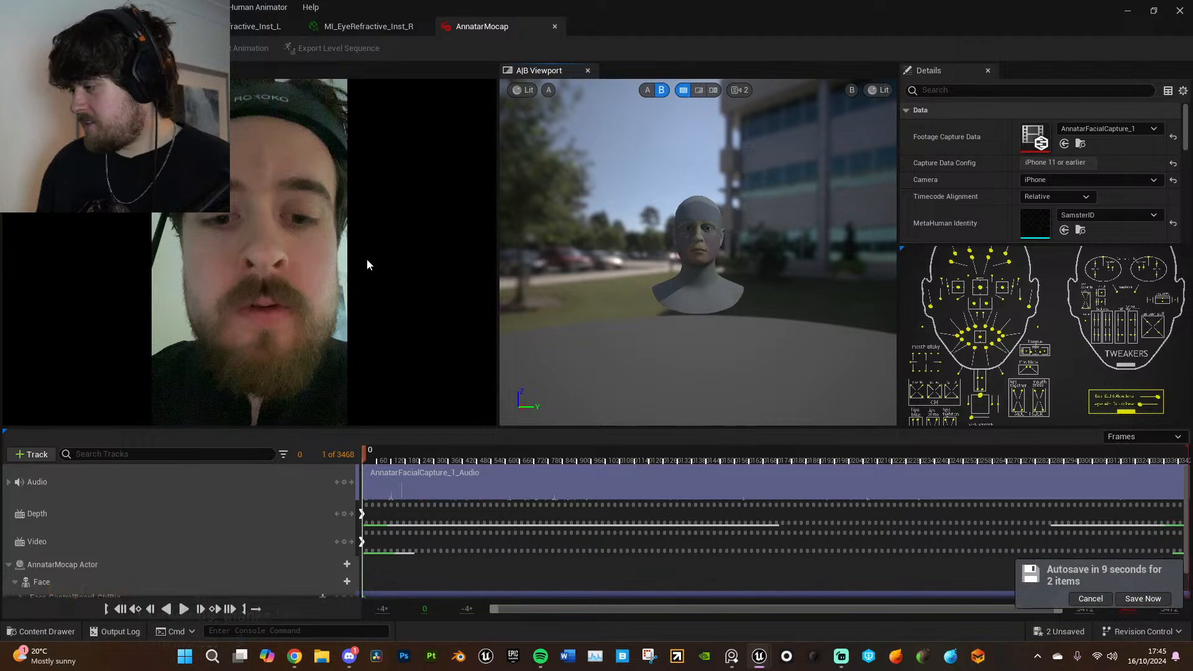
{"action": "left_click", "coordinate": [1144, 599]}
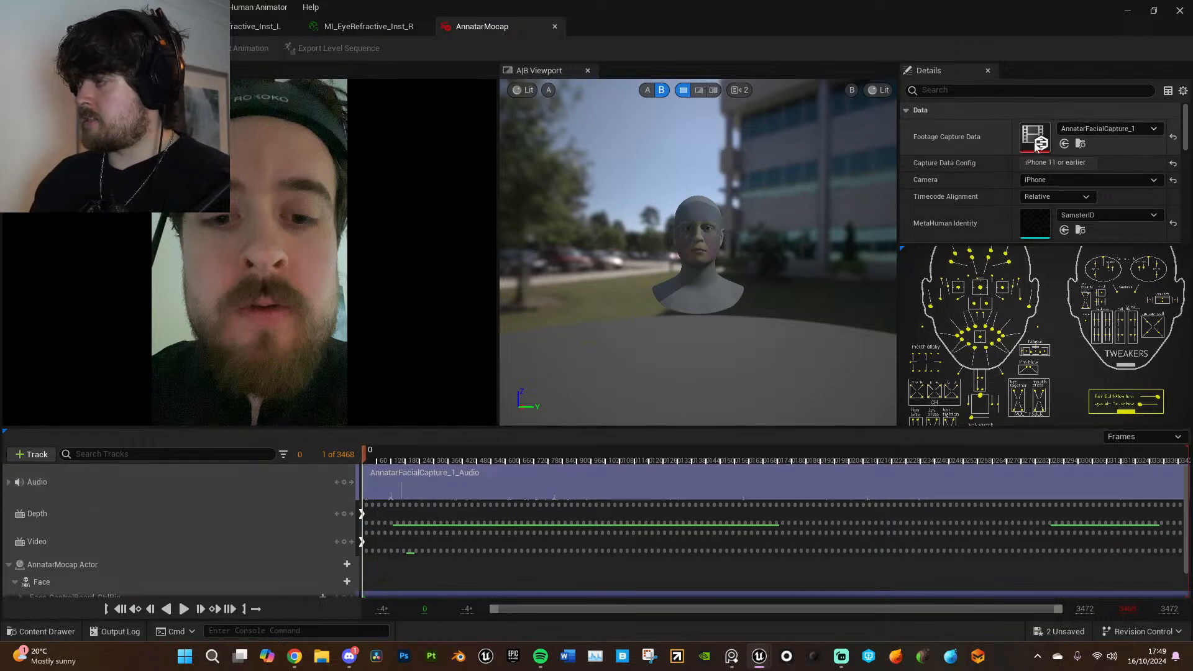
- Review the performance's MetaHuman identity, control rig and head movement settings, and start processing the facial capture
{"action": "scroll", "coordinate": [1097, 187], "scroll_direction": "down", "scroll_amount": 2}
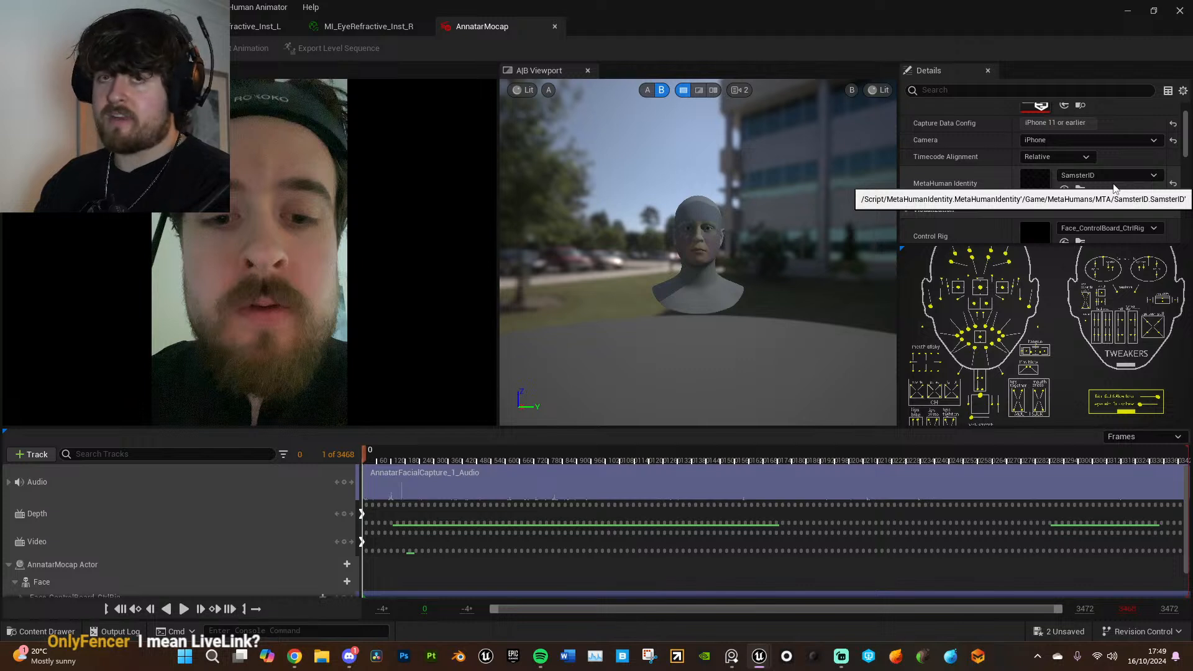
{"action": "scroll", "coordinate": [1122, 189], "scroll_direction": "down", "scroll_amount": 3}
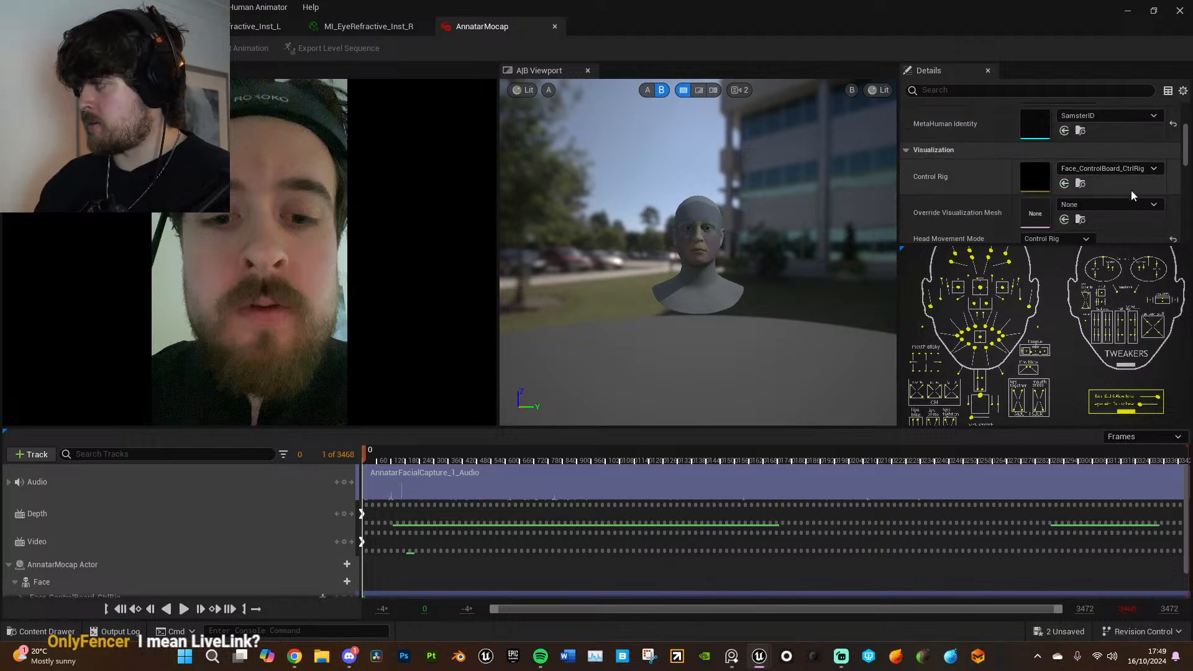
{"action": "scroll", "coordinate": [1132, 194], "scroll_direction": "down", "scroll_amount": 3}
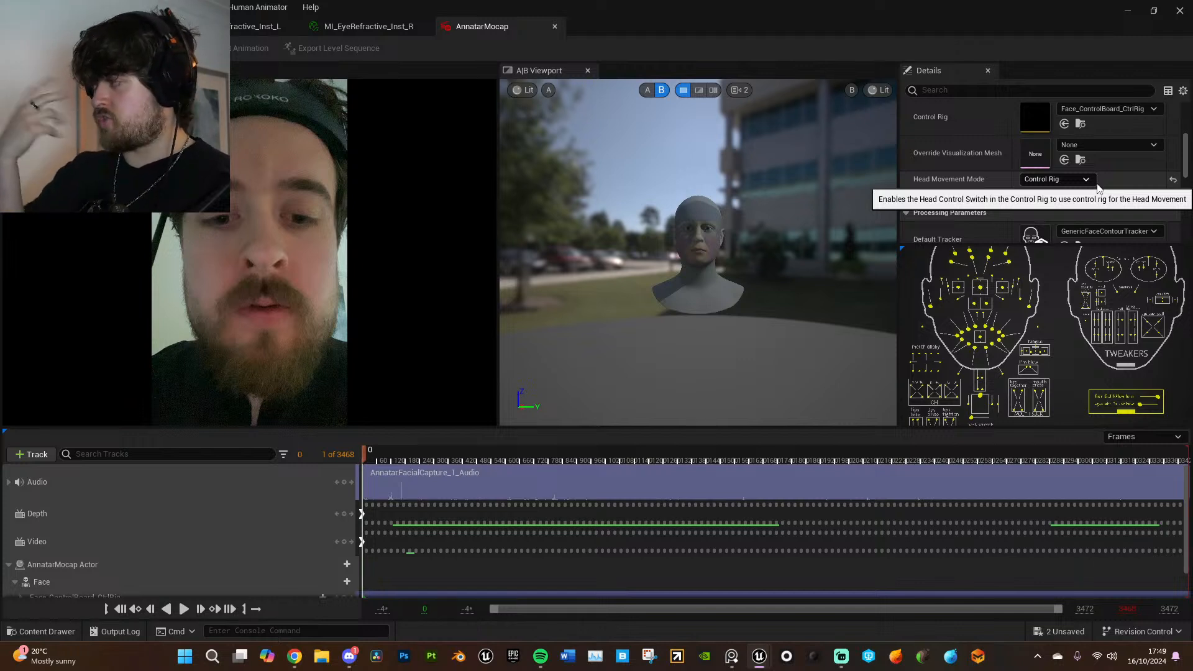
{"action": "scroll", "coordinate": [1080, 181], "scroll_direction": "up", "scroll_amount": 3}
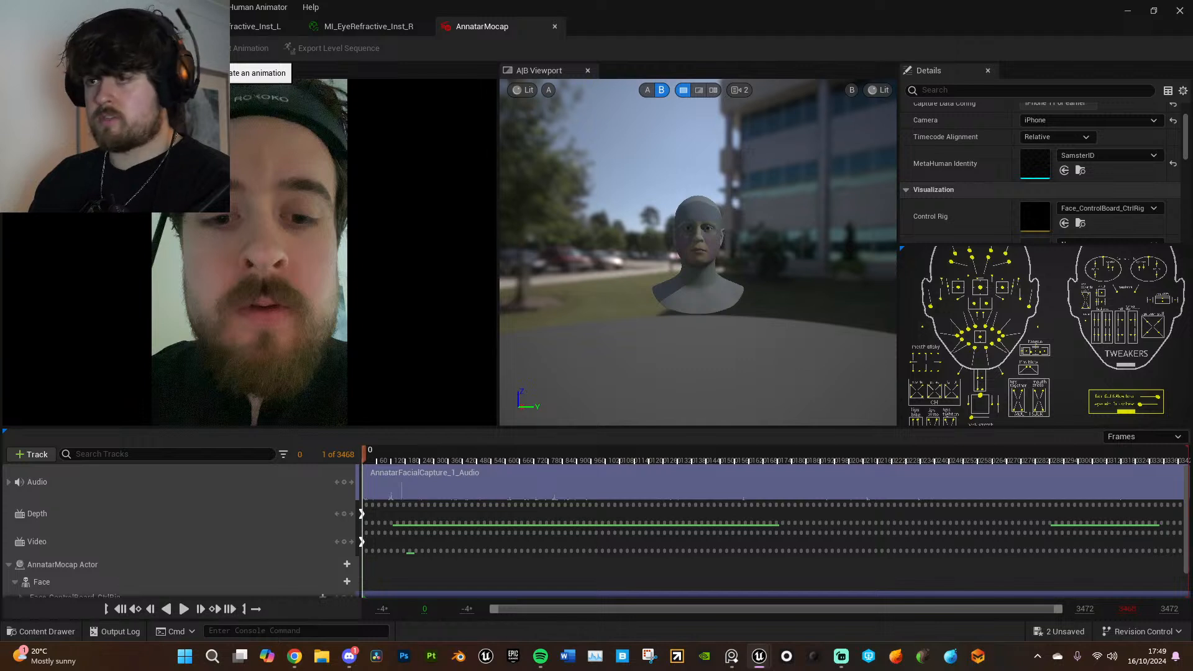
{"action": "left_click", "coordinate": [118, 49]}
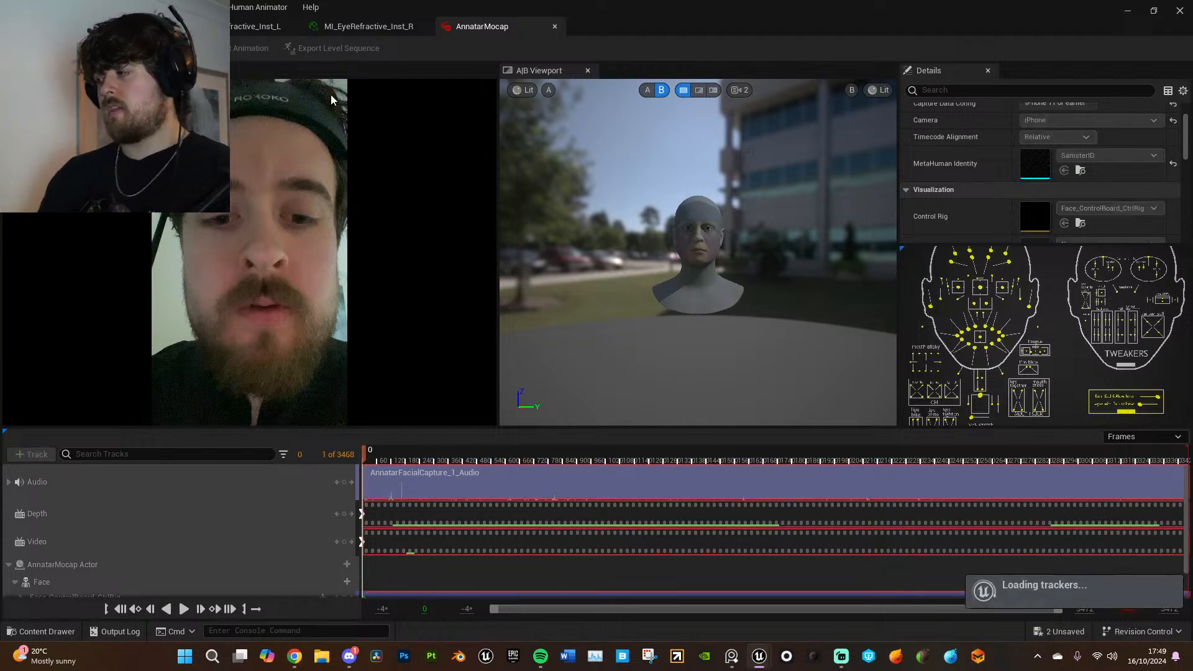
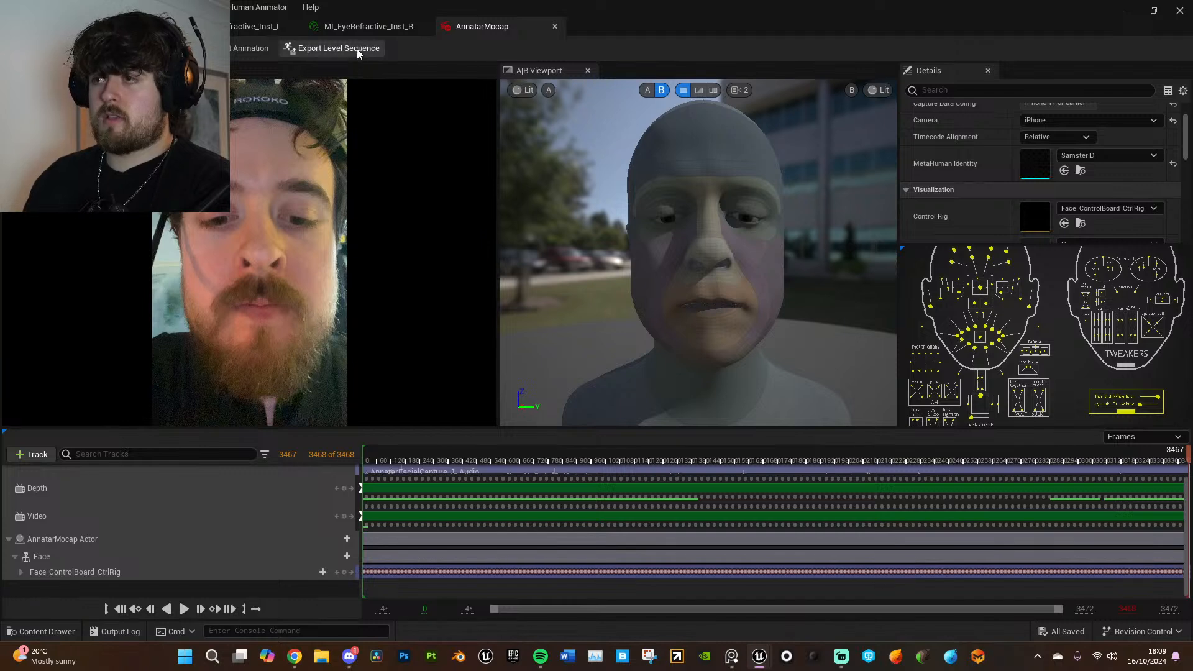
- Export the performance as a level sequence named LS_AnnatarFacialMocap in the MetaHumans/MTA folder, covering the whole sequence without a target MetaHuman class
{"action": "left_click", "coordinate": [358, 52]}
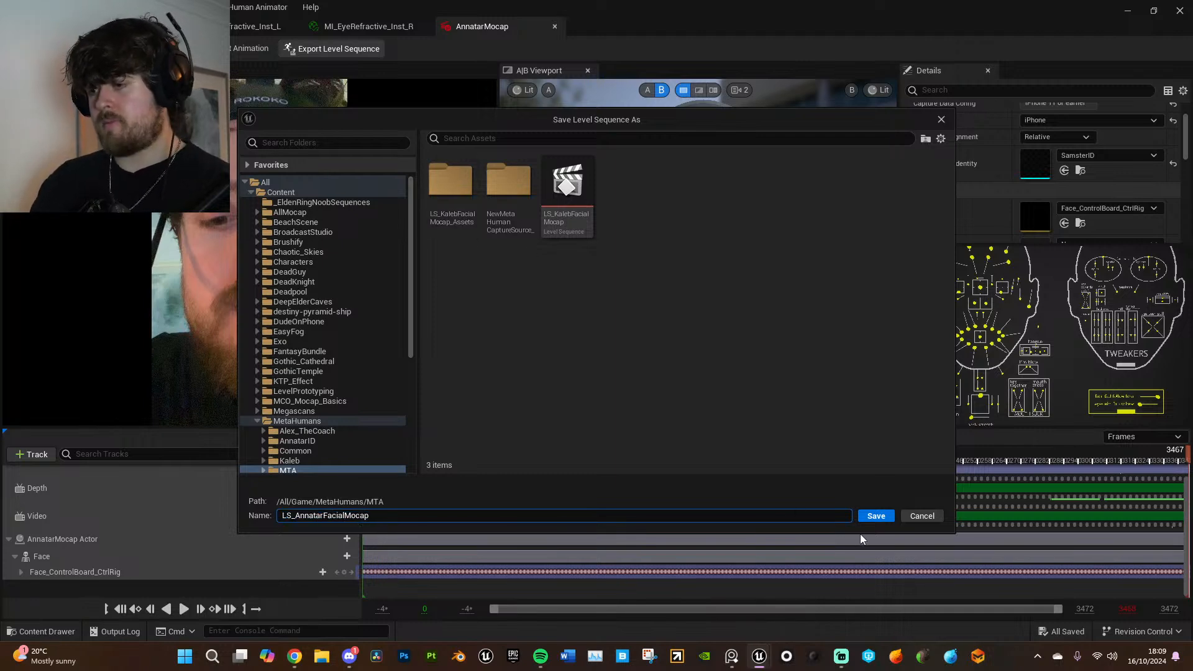
{"action": "left_click", "coordinate": [873, 517]}
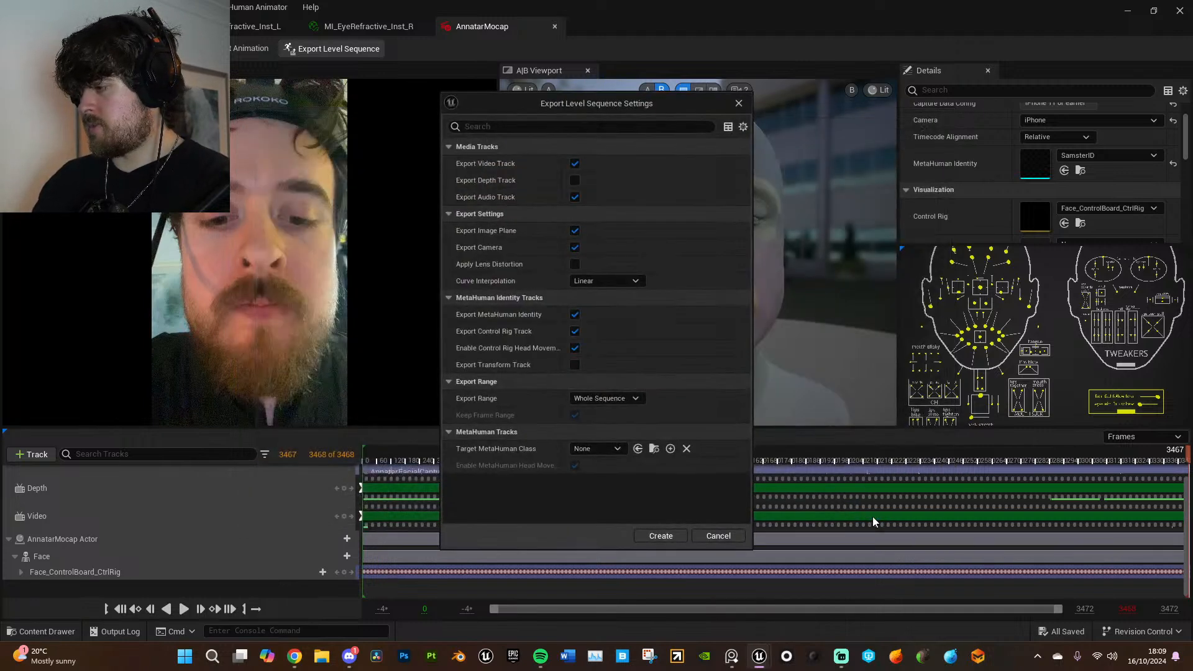
{"action": "left_click", "coordinate": [660, 536]}
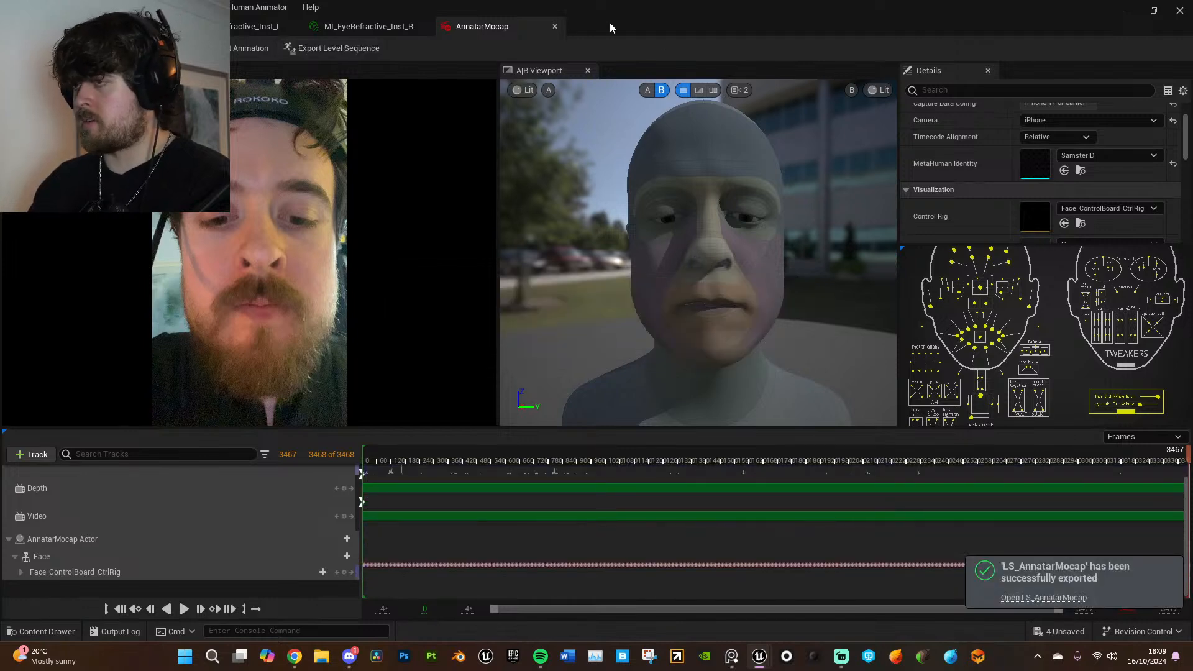
- Close the AnnatarMocap performance and the left and right MI_EyeRefractive material instance editors
{"action": "left_click", "coordinate": [554, 26]}
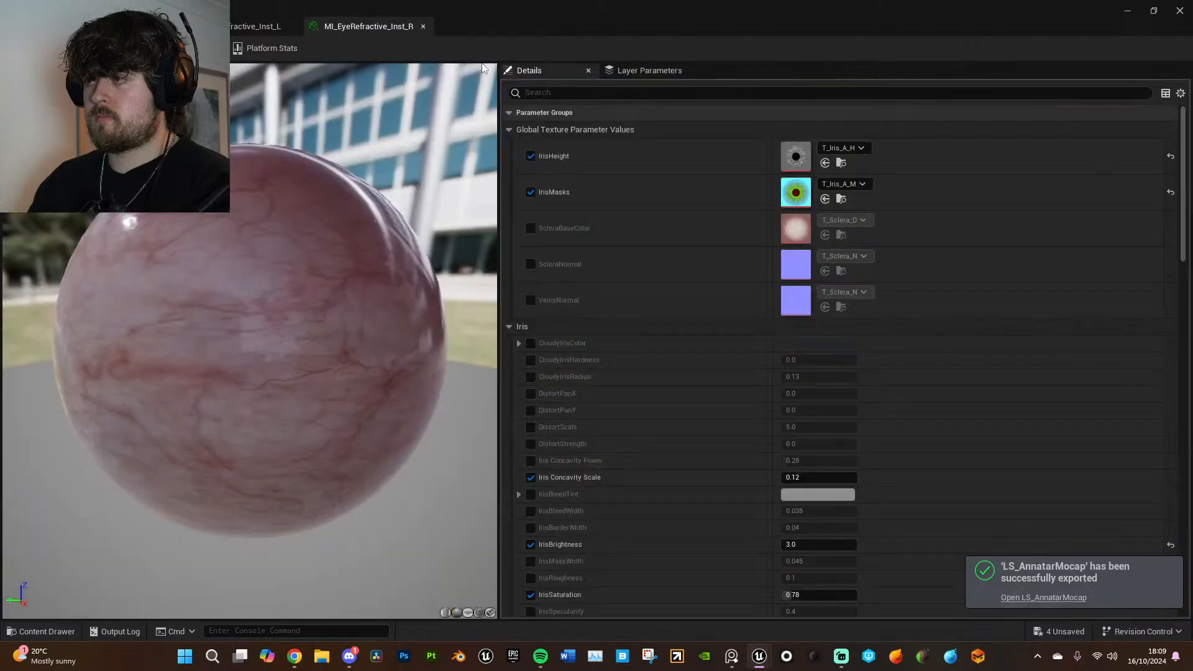
{"action": "left_click", "coordinate": [424, 26]}
{"action": "left_click", "coordinate": [290, 28]}
{"action": "left_click", "coordinate": [158, 27]}
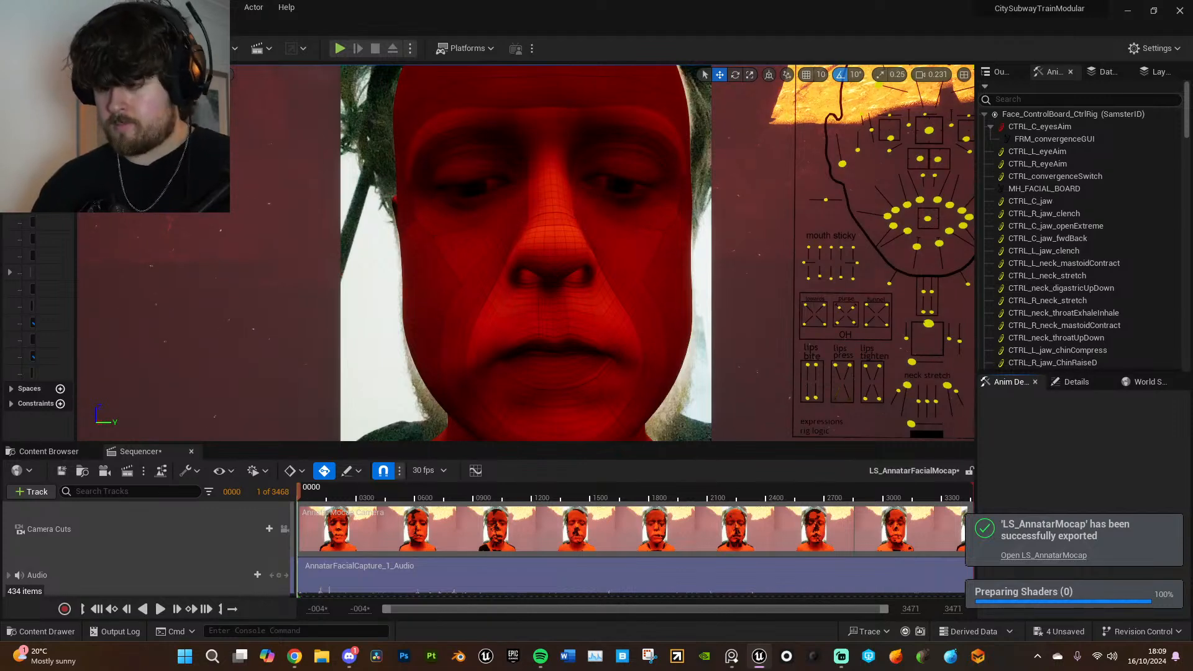
- Find the AnnatarMocap Camera in the exported sequence and look through it
{"action": "scroll", "coordinate": [632, 332], "scroll_direction": "down", "scroll_amount": 10}
{"action": "scroll", "coordinate": [124, 560], "scroll_direction": "down", "scroll_amount": 8}
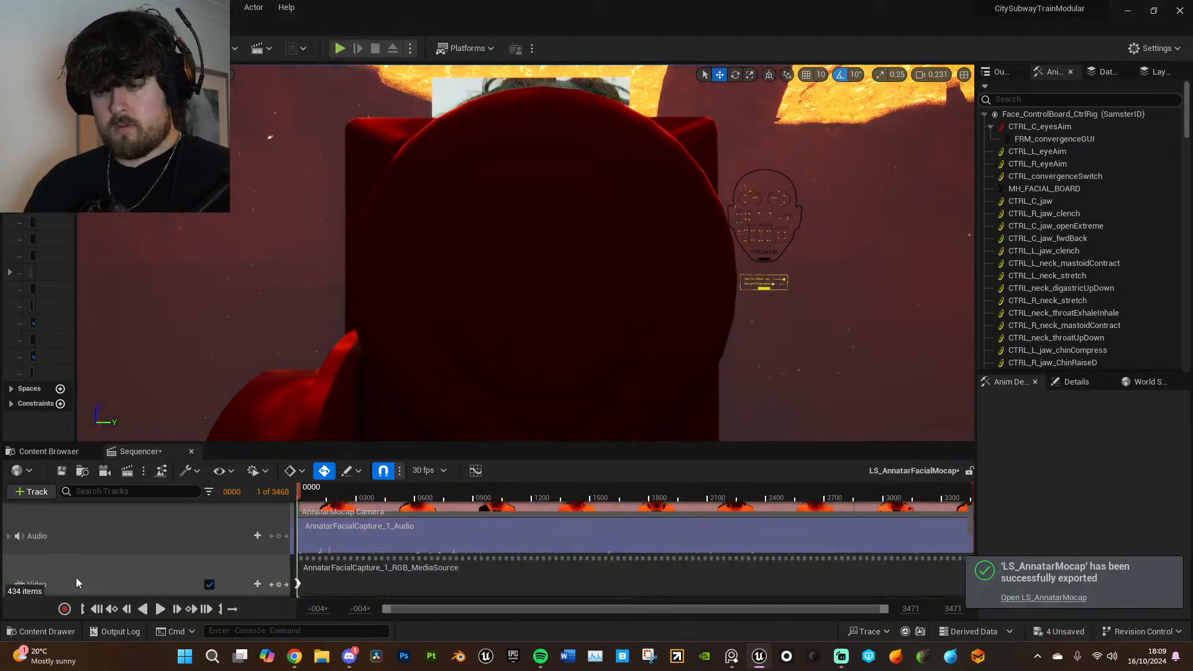
{"action": "scroll", "coordinate": [286, 534], "scroll_direction": "up", "scroll_amount": 3}
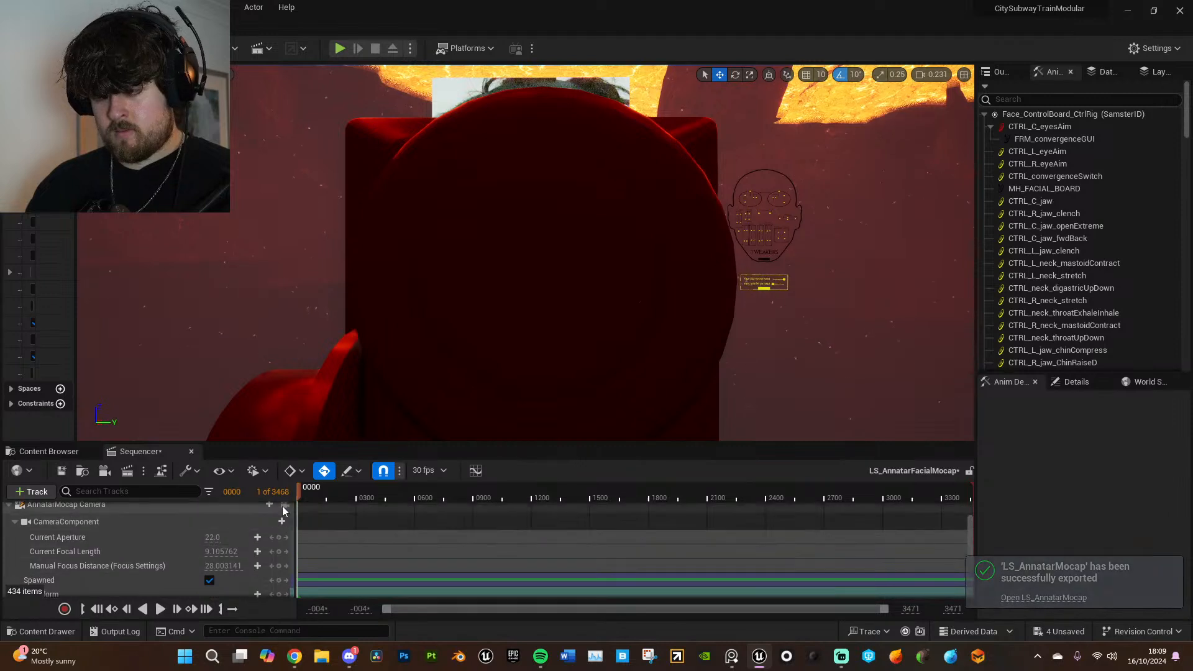
{"action": "left_click", "coordinate": [285, 504]}
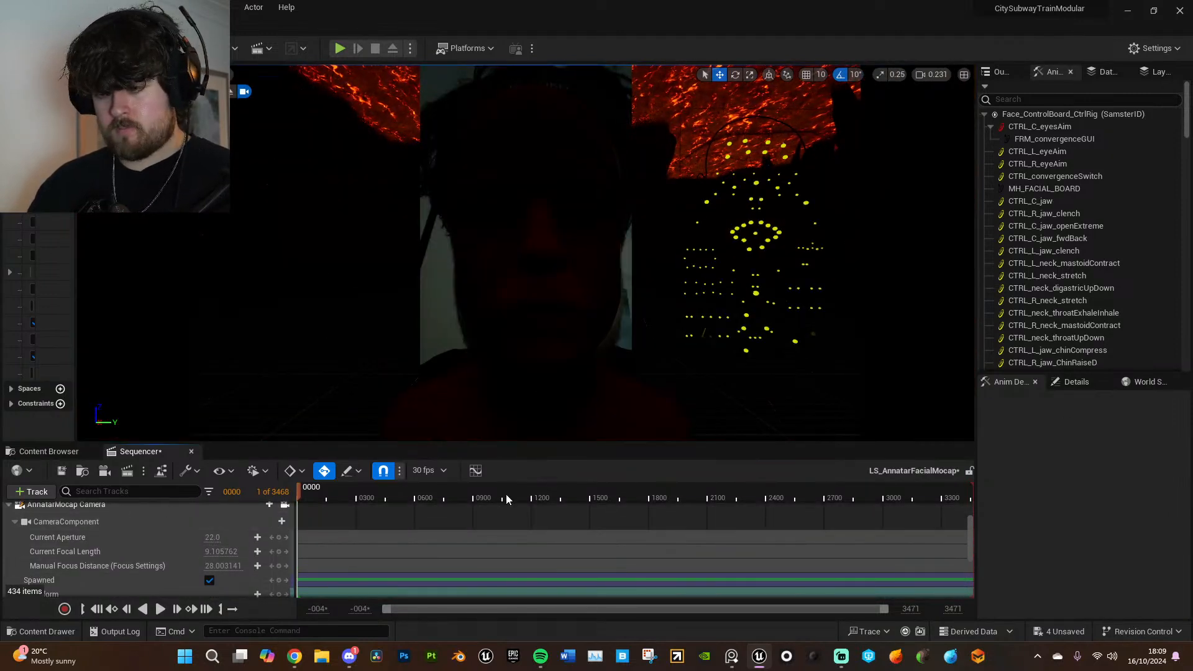
- Enable the exposure compensation override on the AnnatarMocap Camera and raise it to 15
{"action": "left_click", "coordinate": [304, 508]}
{"action": "left_click", "coordinate": [1075, 382]}
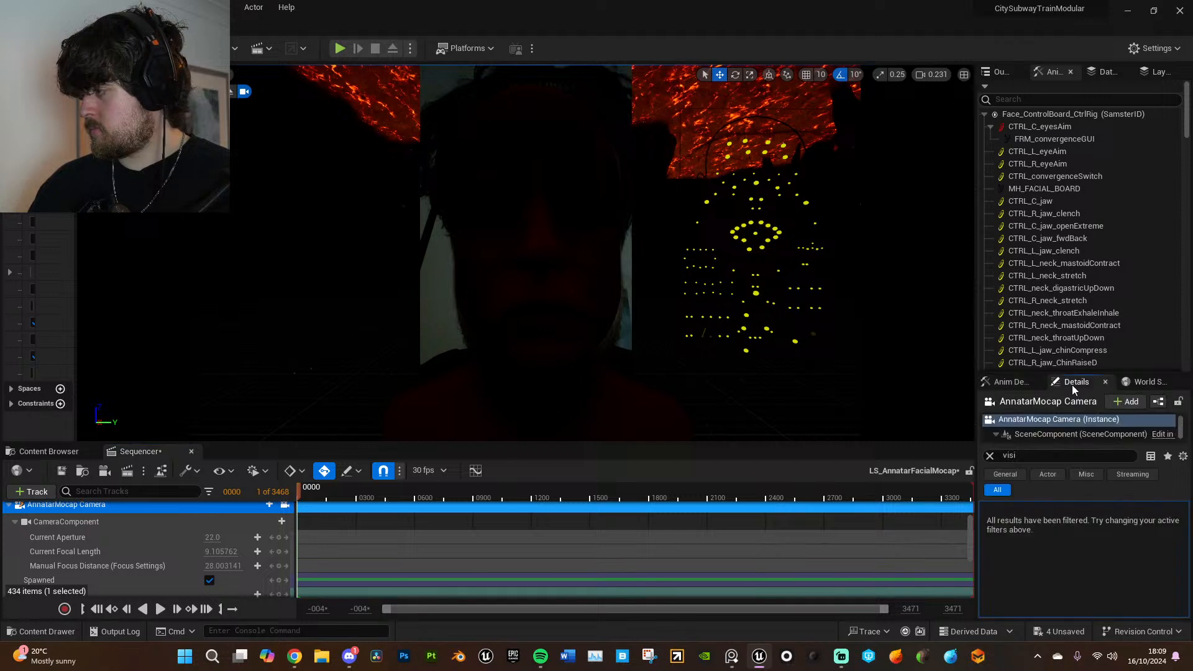
{"action": "left_click", "coordinate": [1022, 457]}
{"action": "type", "text": "exposur"}
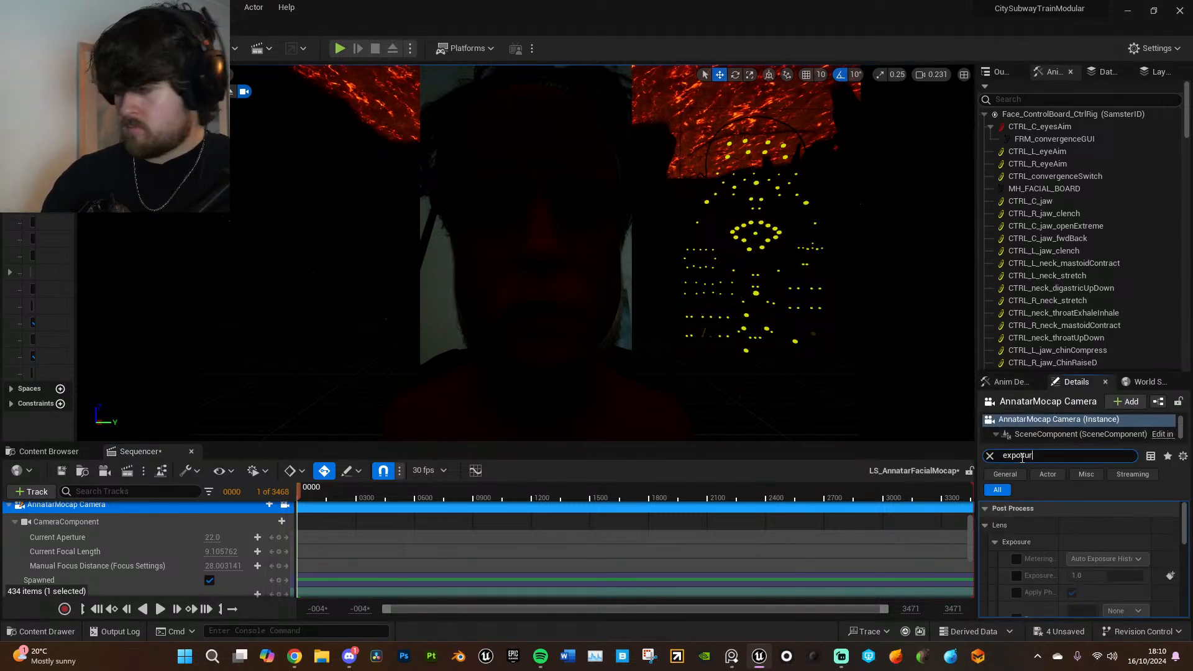
{"action": "type", "text": "e"}
{"action": "left_click", "coordinate": [1017, 576]}
{"action": "left_click_drag", "start_coordinate": [1114, 573], "coordinate": [1156, 573]}
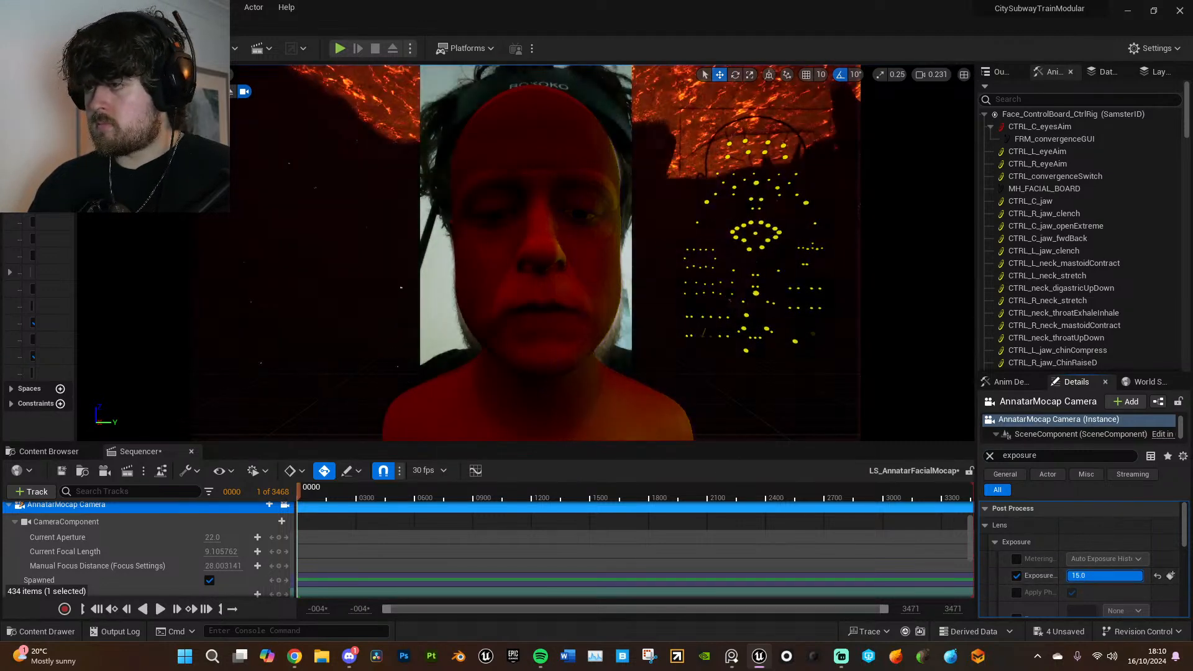
- Adjust the AnnatarMocap Camera's exposure compensation, trying 25 and 20 before settling on 18
{"action": "left_click", "coordinate": [1105, 576]}
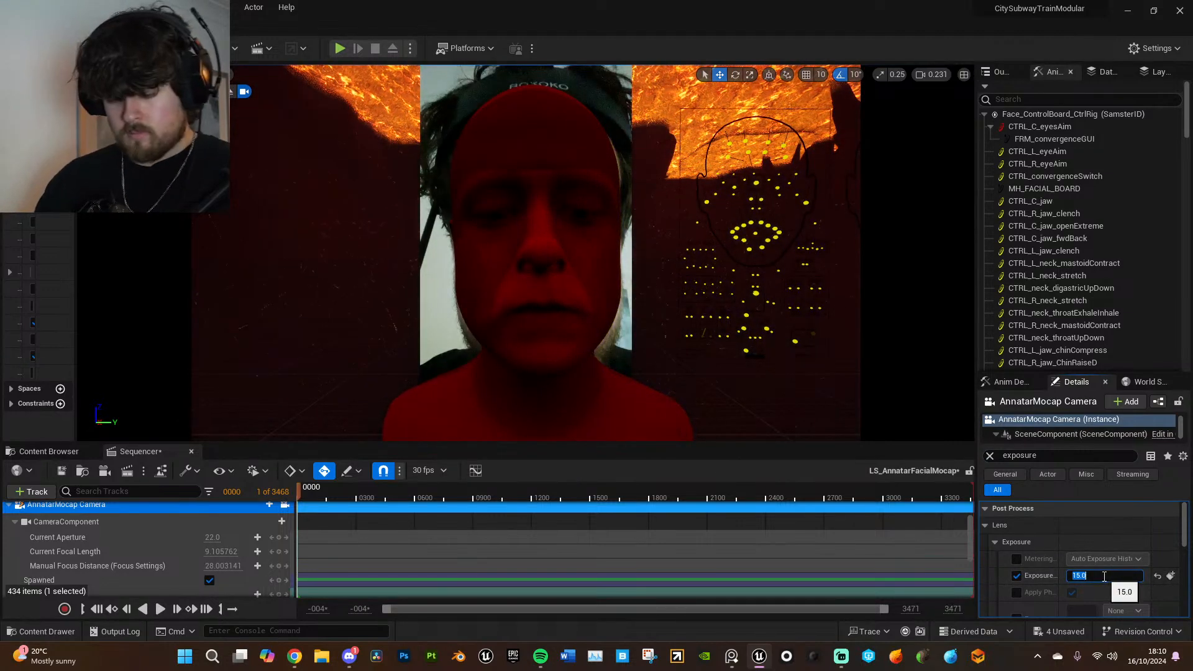
{"action": "type", "text": "25"}
{"action": "key", "text": "Return"}
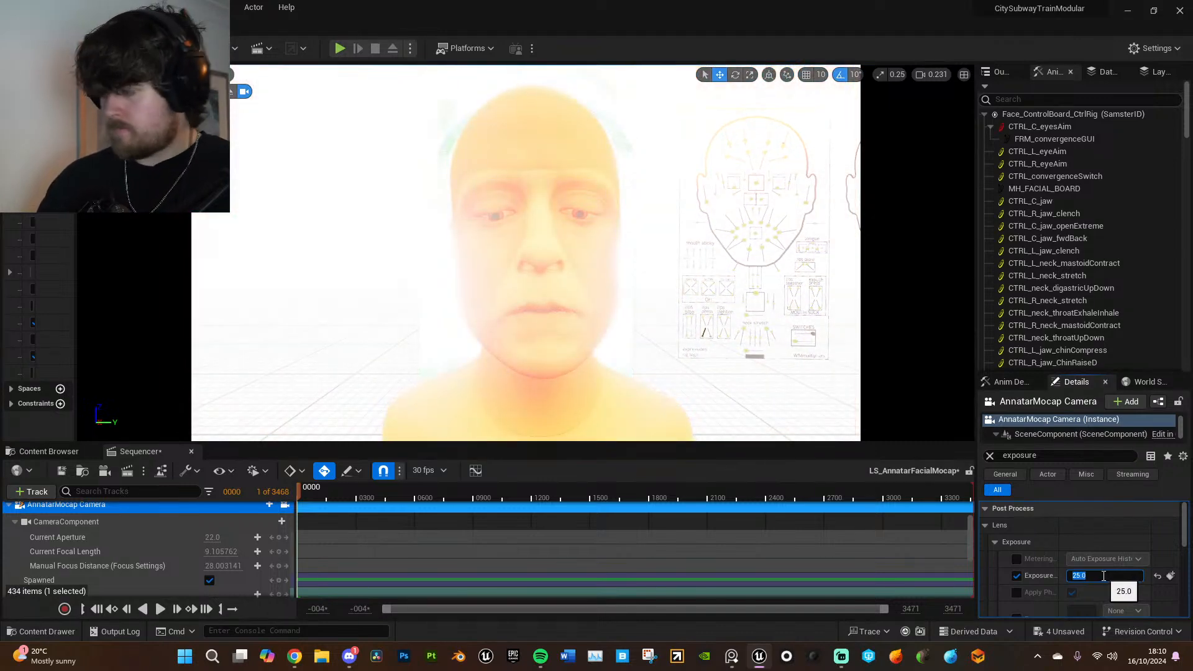
{"action": "type", "text": "20"}
{"action": "key", "text": "Return"}
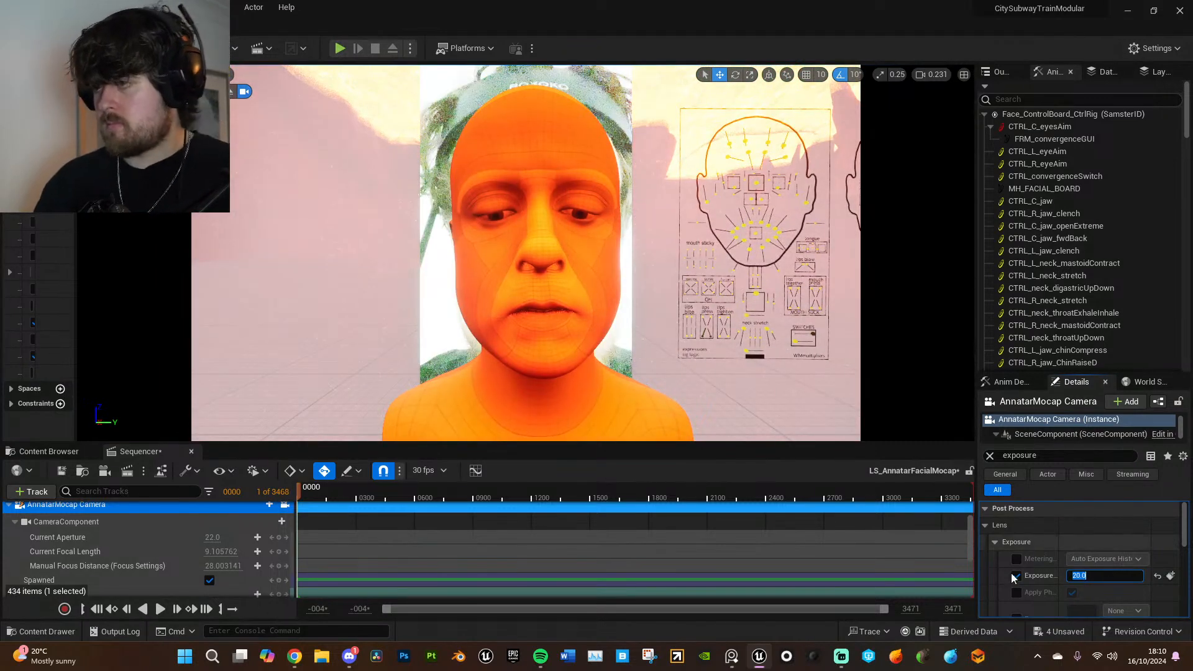
{"action": "type", "text": "18"}
{"action": "key", "text": "Return"}
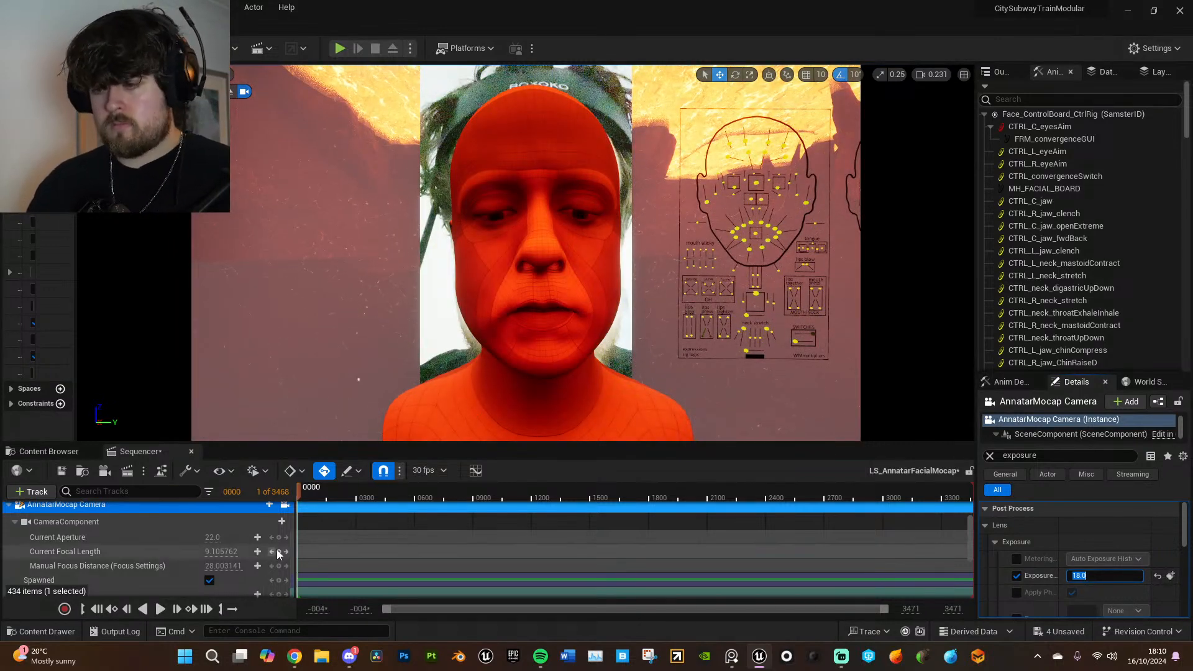
{"action": "left_click", "coordinate": [1095, 528]}
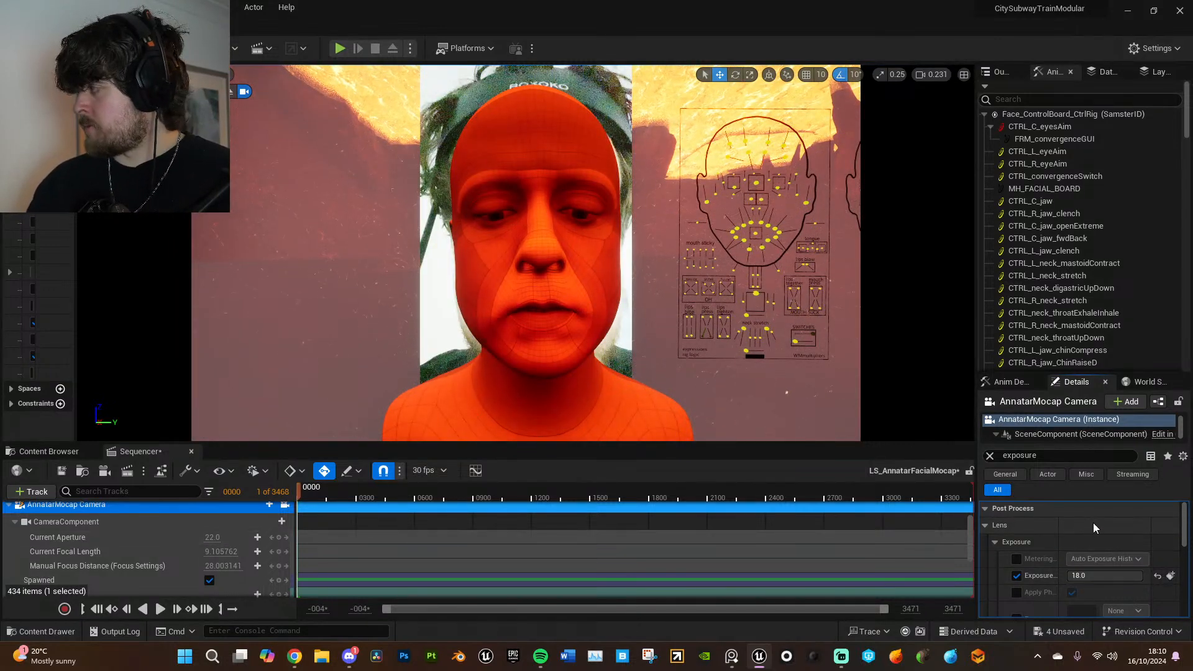
- Scrub the facial sequence to frame 259 and move the video plane sideways so it sits beside the SamsterID head
{"action": "left_click", "coordinate": [551, 317]}
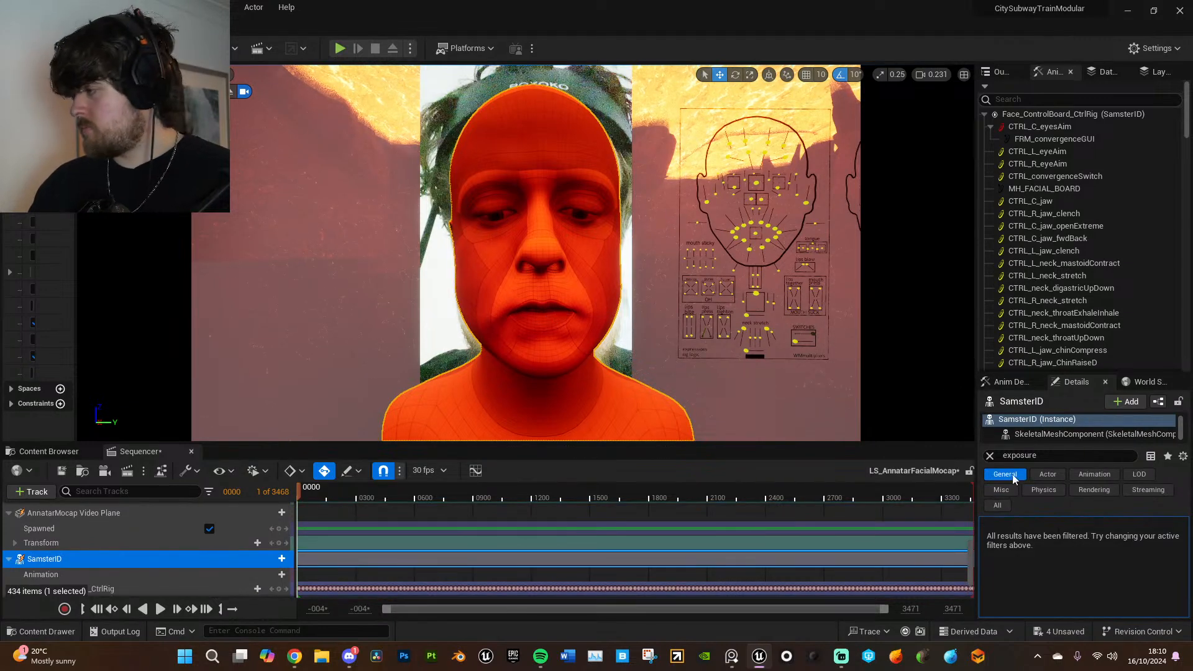
{"action": "left_click", "coordinate": [989, 457]}
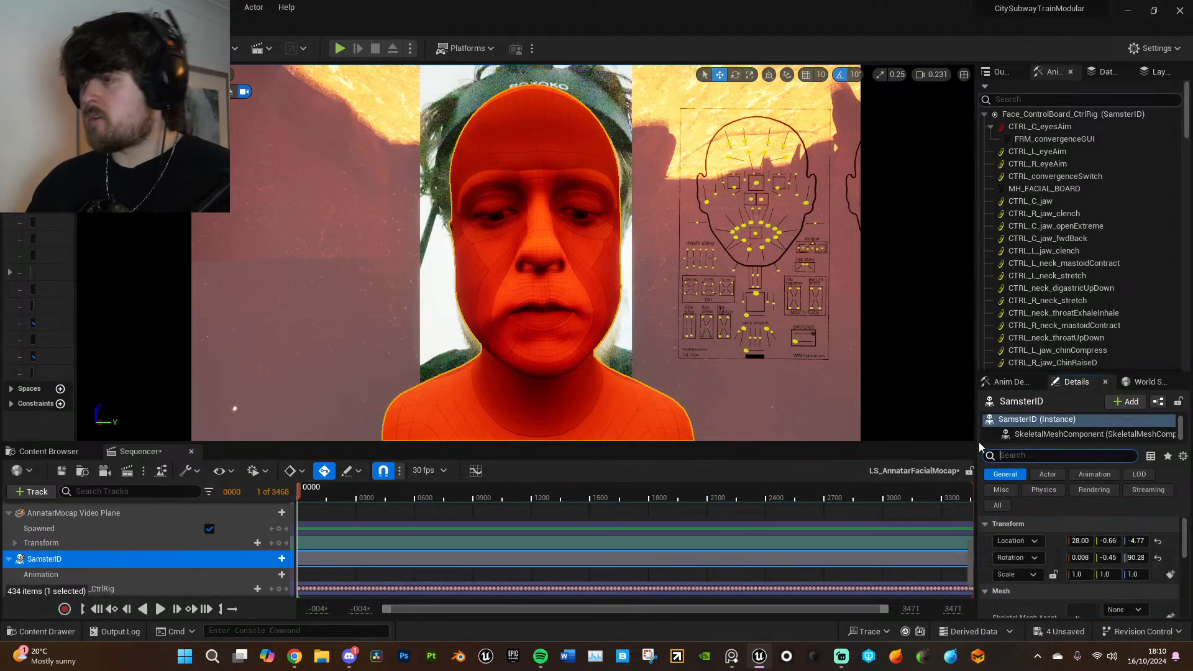
{"action": "left_click", "coordinate": [342, 497]}
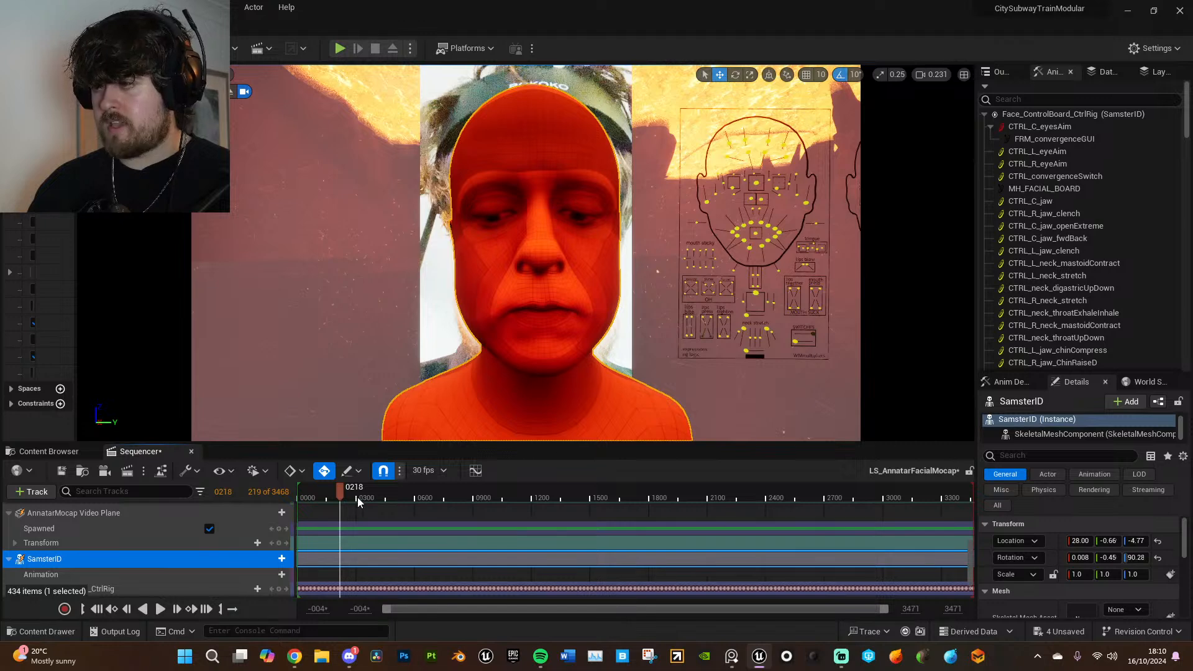
{"action": "left_click", "coordinate": [349, 497]}
{"action": "left_click", "coordinate": [553, 296]}
{"action": "left_click_drag", "start_coordinate": [579, 249], "coordinate": [376, 259]}
{"action": "left_click", "coordinate": [554, 297]}
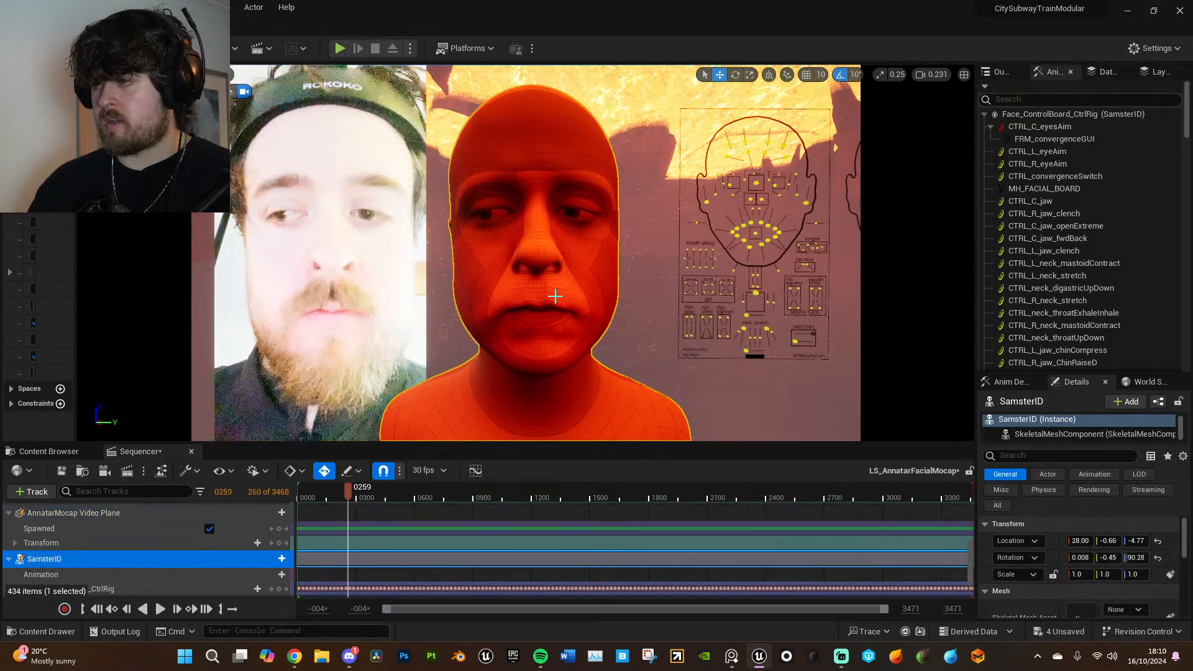
- Leave the sequence camera view and add a point light to the level near the camera and the SamsterID head
{"action": "key", "text": "shift+c"}
{"action": "right_click_drag", "start_coordinate": [567, 301], "coordinate": [567, 301]}
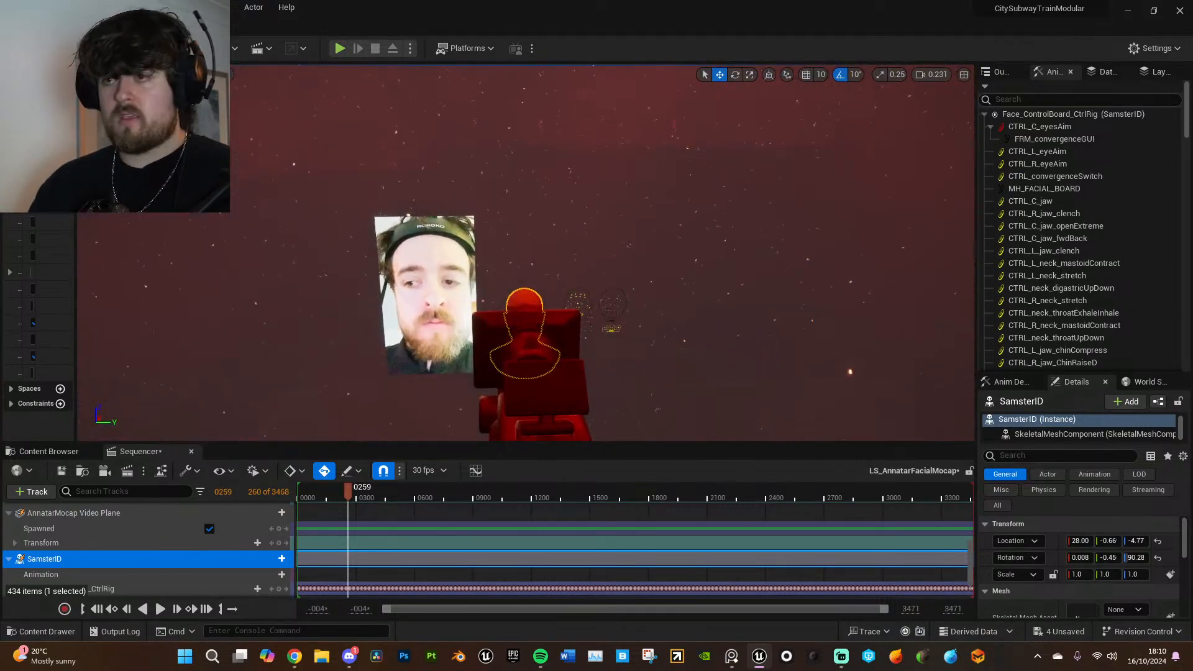
{"action": "left_click", "coordinate": [192, 48]}
{"action": "mouse_move", "coordinate": [239, 166]}
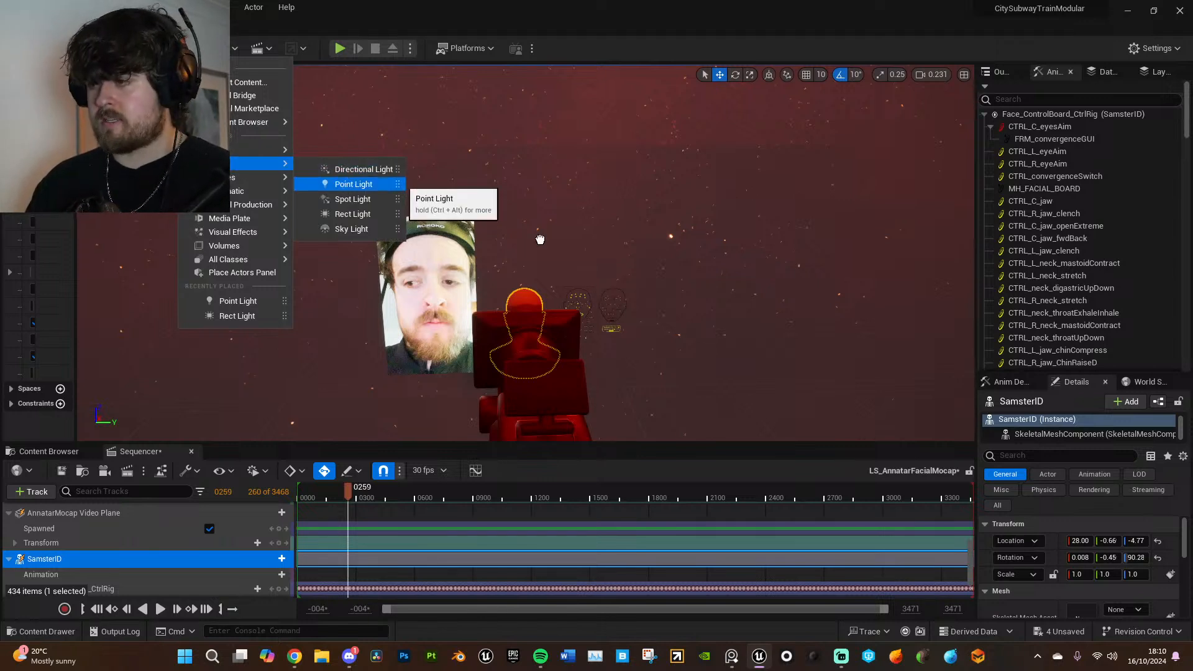
{"action": "left_click_drag", "start_coordinate": [536, 233], "coordinate": [527, 311]}
- Move the point light out to one side at about X -126, Y 256 and check it through the sequence camera
{"action": "left_click_drag", "start_coordinate": [528, 355], "coordinate": [531, 252]}
{"action": "right_click_drag", "start_coordinate": [538, 251], "coordinate": [610, 253]}
{"action": "left_click_drag", "start_coordinate": [527, 89], "coordinate": [735, 436]}
{"action": "right_click_drag", "start_coordinate": [735, 436], "coordinate": [745, 516]}
{"action": "key", "text": "s"}
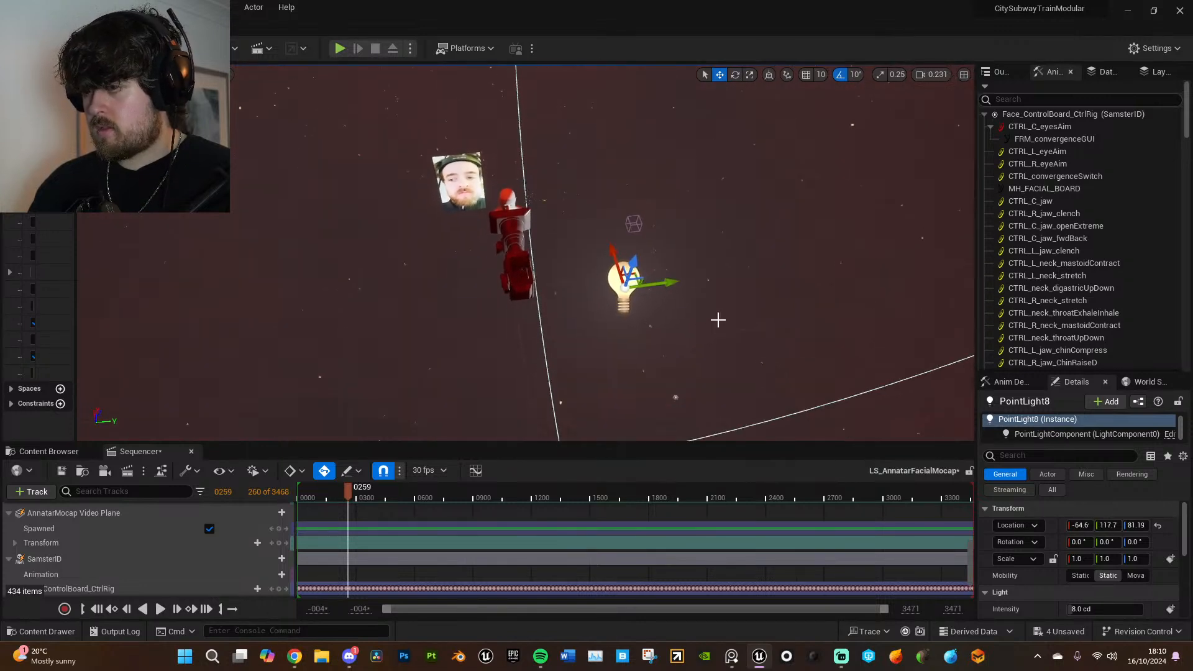
{"action": "left_click_drag", "start_coordinate": [634, 274], "coordinate": [774, 305]}
{"action": "key", "text": "shift+c"}
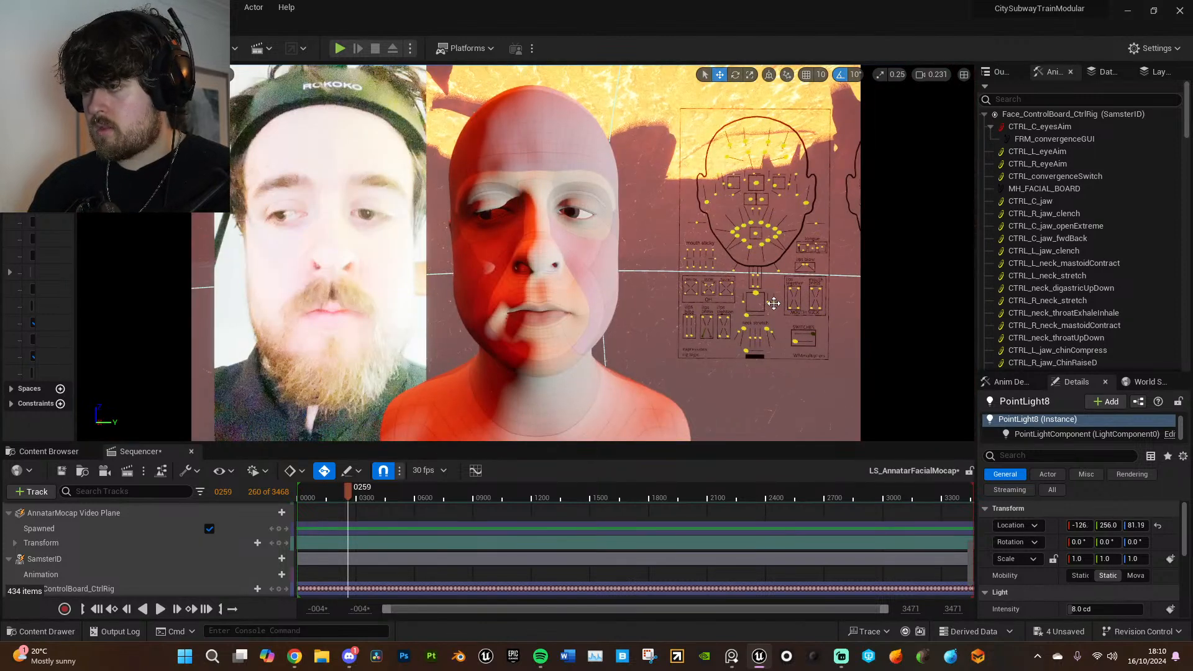
- Duplicate the point light and place the copy on the opposite side of the head at about X 346, Y -179
{"action": "key", "text": "shift+c"}
{"action": "right_click_drag", "start_coordinate": [768, 297], "coordinate": [779, 345]}
{"action": "key", "text": "s"}
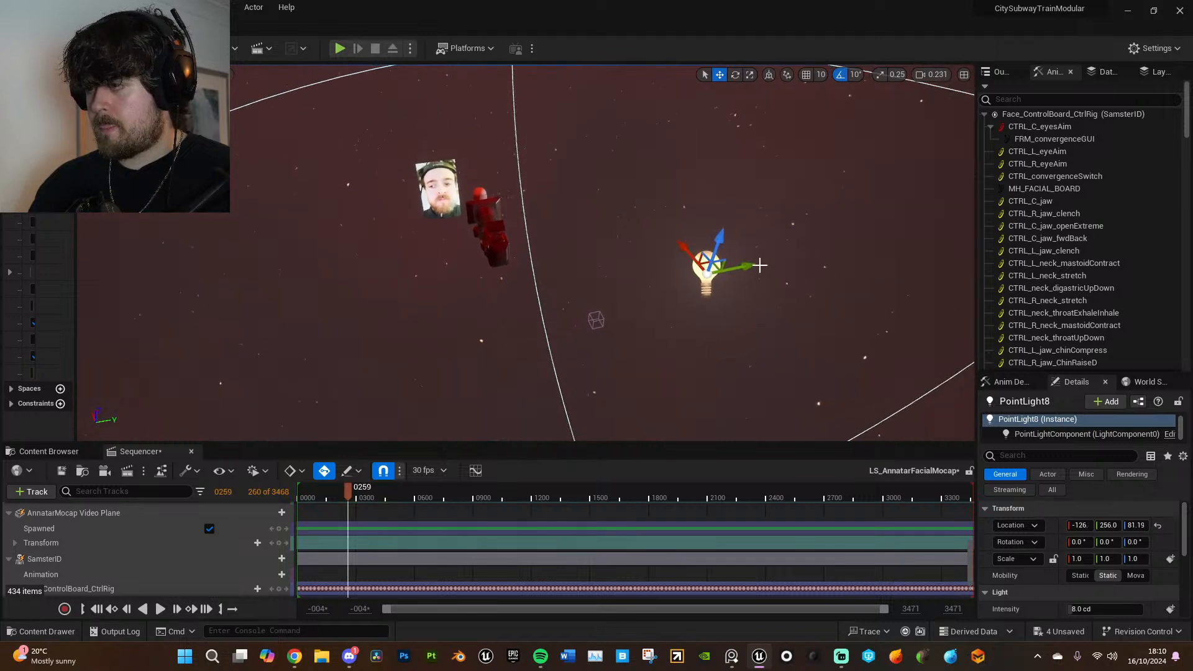
{"action": "left_click_drag", "start_coordinate": [718, 268], "coordinate": [461, 138]}
{"action": "key", "text": "shift+c"}
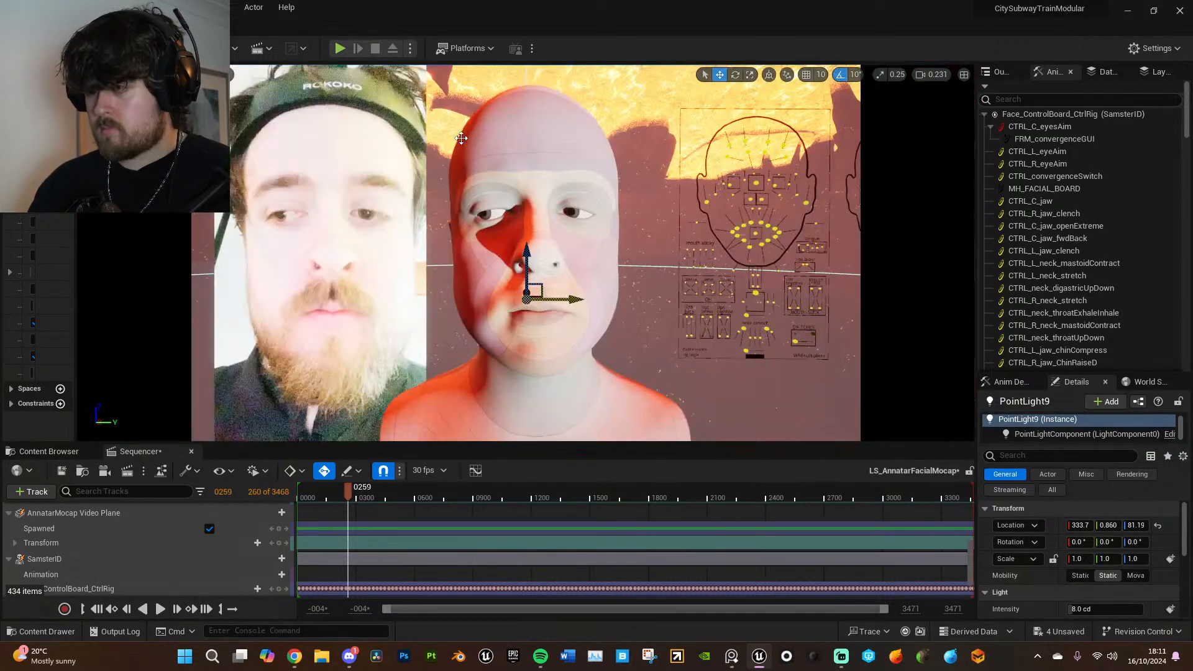
{"action": "key", "text": "f"}
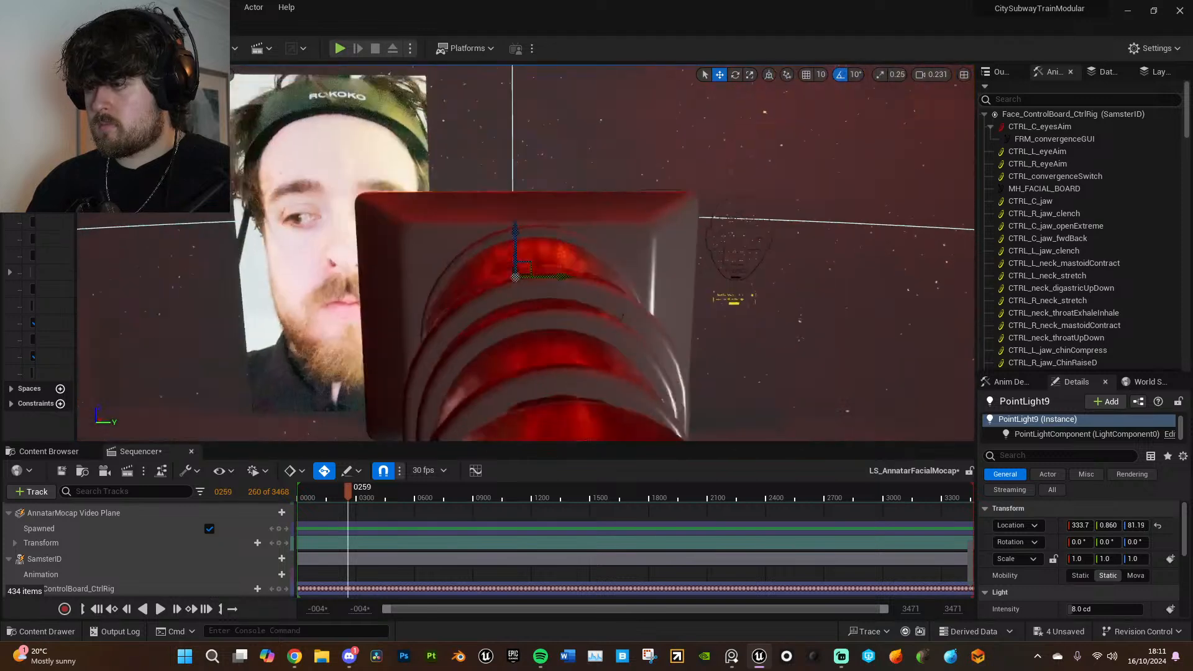
{"action": "left_click_drag", "start_coordinate": [545, 232], "coordinate": [421, 226]}
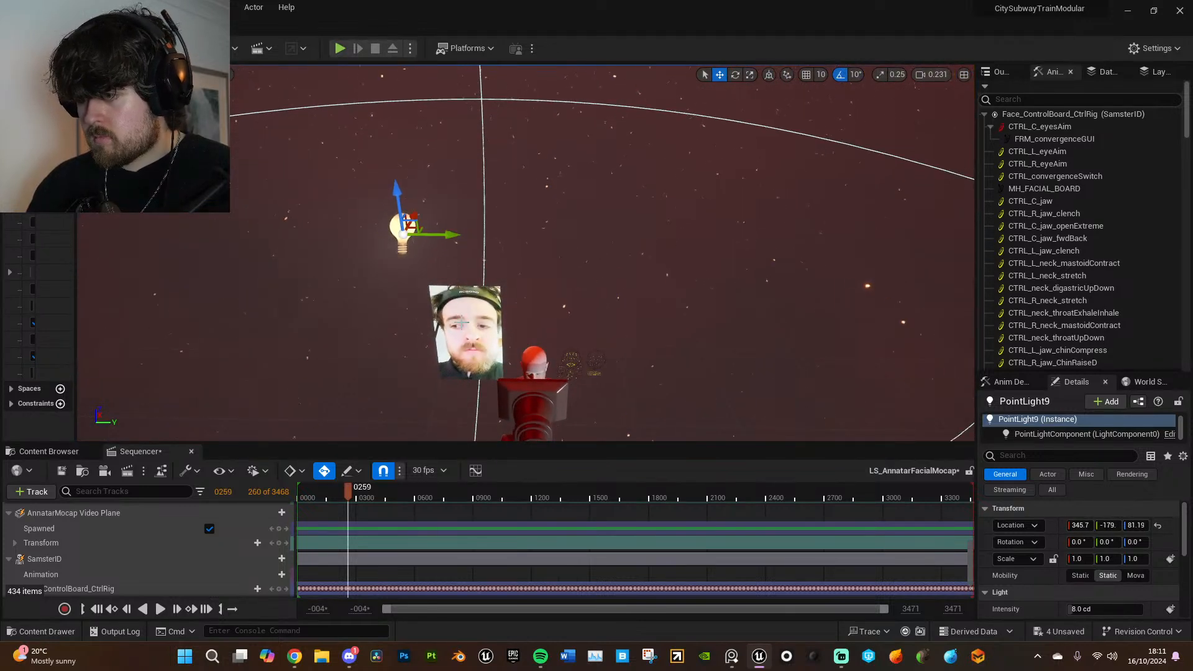
- Turn off shadow casting on the AnnatarMocap Video Plane
{"action": "left_click", "coordinate": [470, 328]}
{"action": "left_click", "coordinate": [1025, 456]}
{"action": "type", "text": "c"}
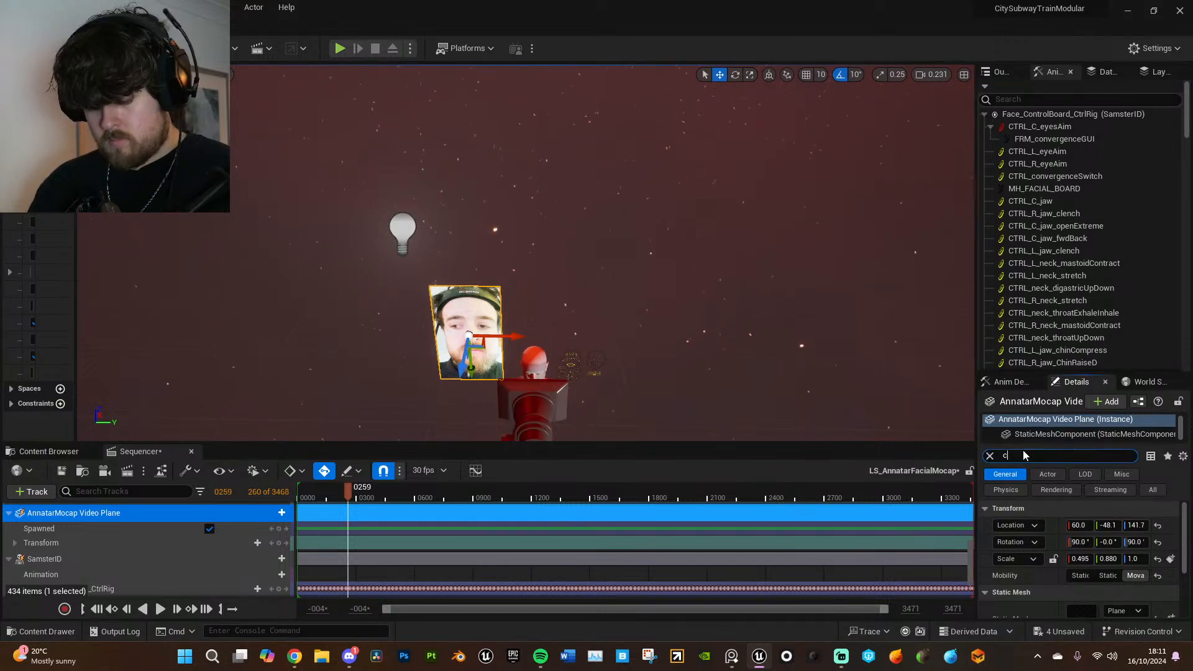
{"action": "type", "text": "as"}
{"action": "left_click", "coordinate": [1073, 526]}
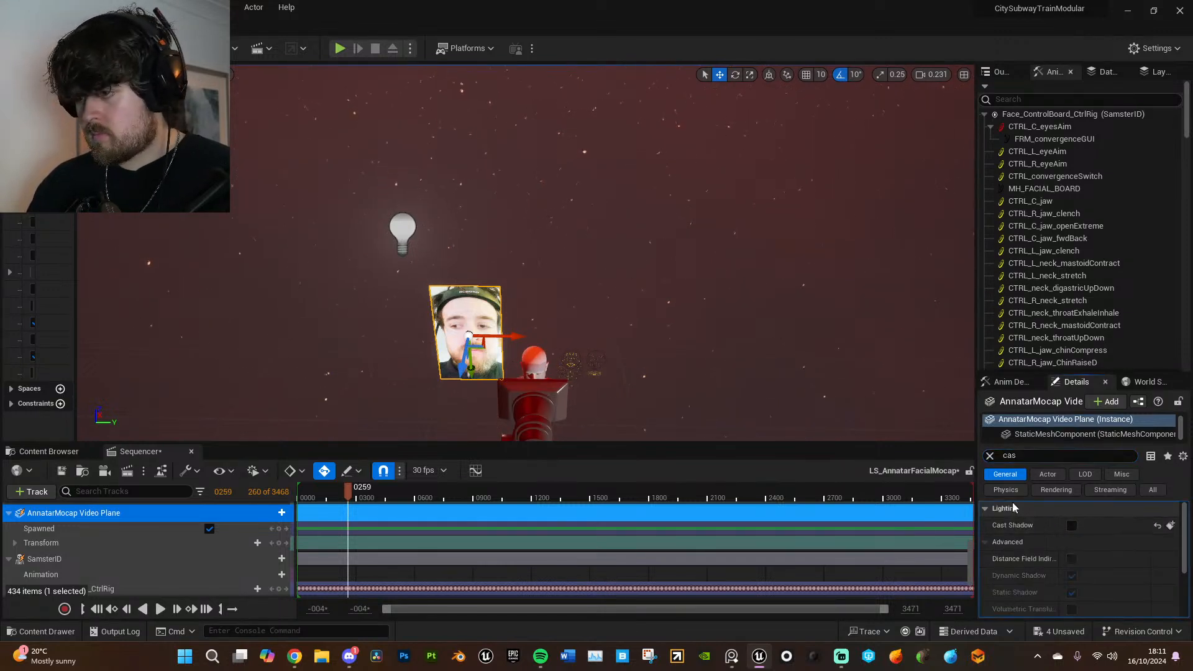
- Reposition the duplicated point light behind the video plane and check the face lighting through the sequence camera
{"action": "left_click", "coordinate": [415, 239]}
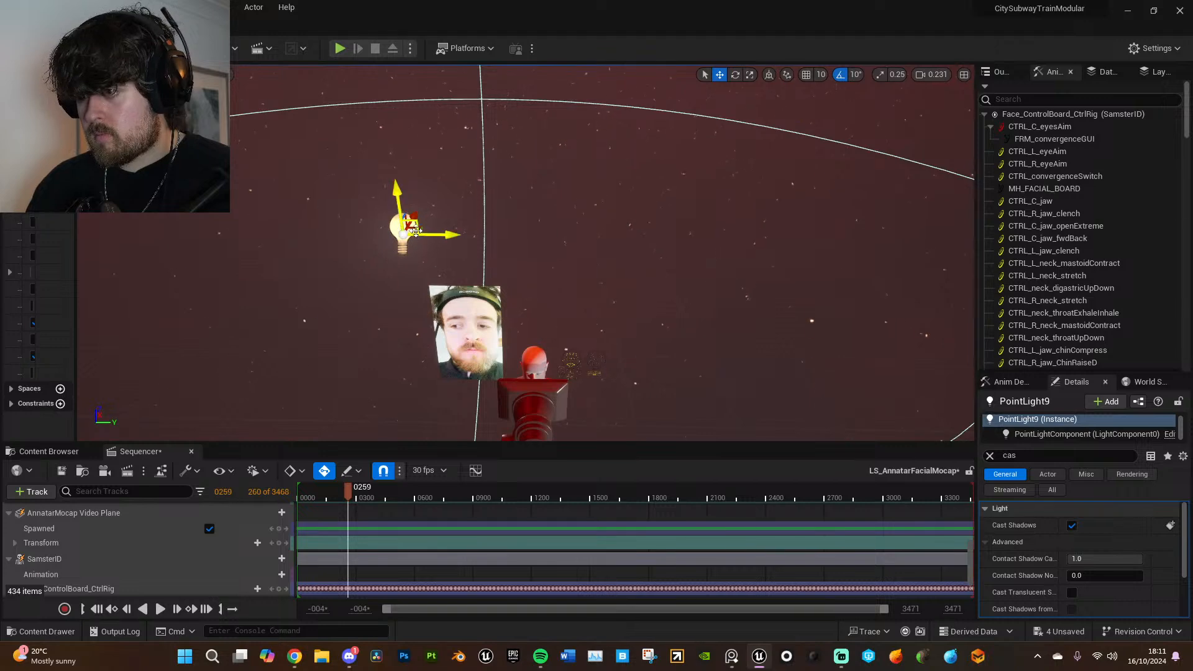
{"action": "left_click_drag", "start_coordinate": [413, 231], "coordinate": [394, 265]}
{"action": "right_click_drag", "start_coordinate": [688, 282], "coordinate": [692, 345]}
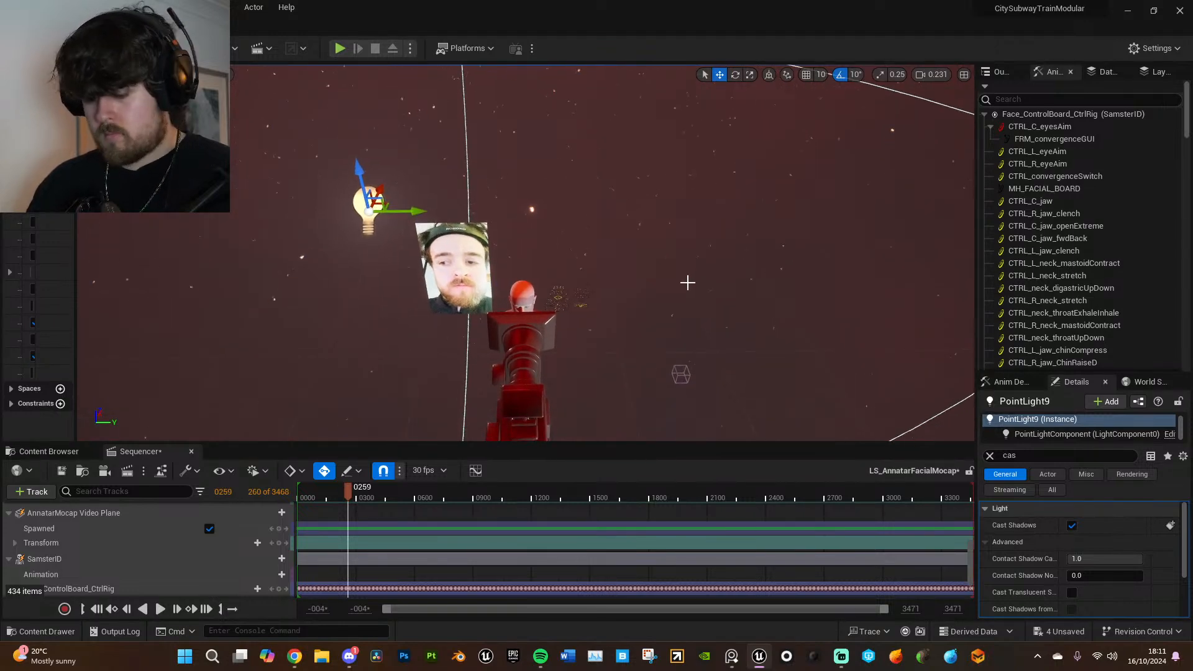
{"action": "key", "text": "shift+c"}
{"action": "key", "text": "shift+c"}
{"action": "right_click_drag", "start_coordinate": [679, 289], "coordinate": [664, 292]}
- Lower the original point light's intensity, trying 5 cd and settling on 2 cd while viewing the face through the sequence camera
{"action": "left_click", "coordinate": [657, 346]}
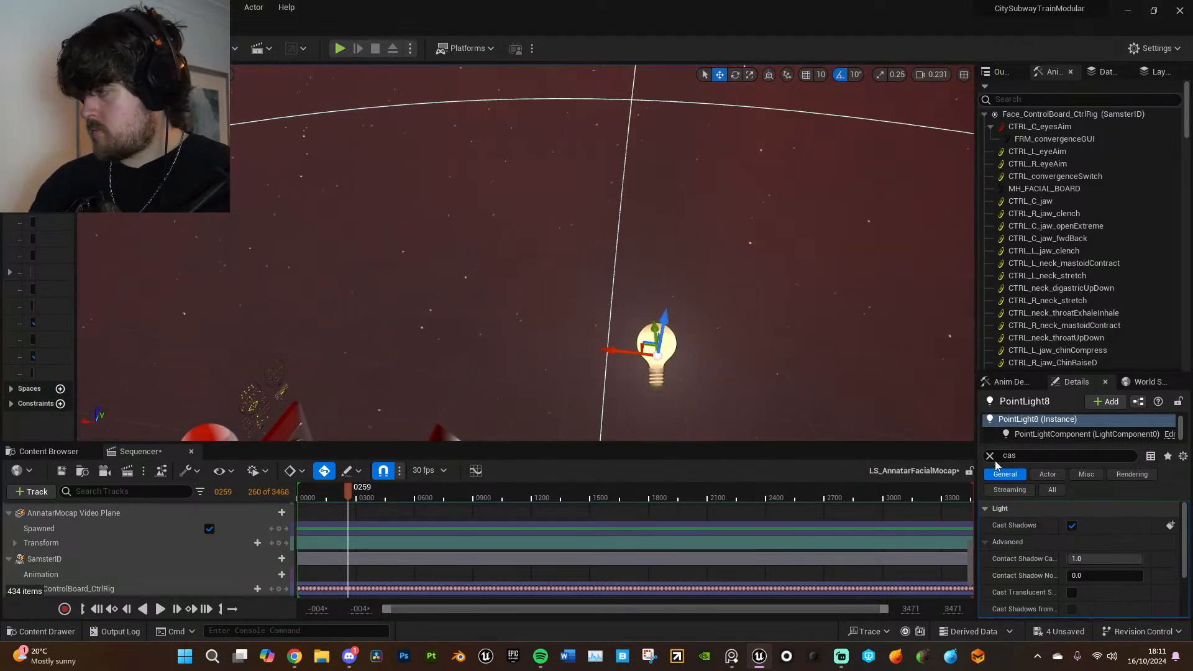
{"action": "left_click", "coordinate": [990, 456]}
{"action": "left_click", "coordinate": [1126, 608]}
{"action": "type", "text": "5"}
{"action": "key", "text": "Return"}
{"action": "key", "text": "shift+c"}
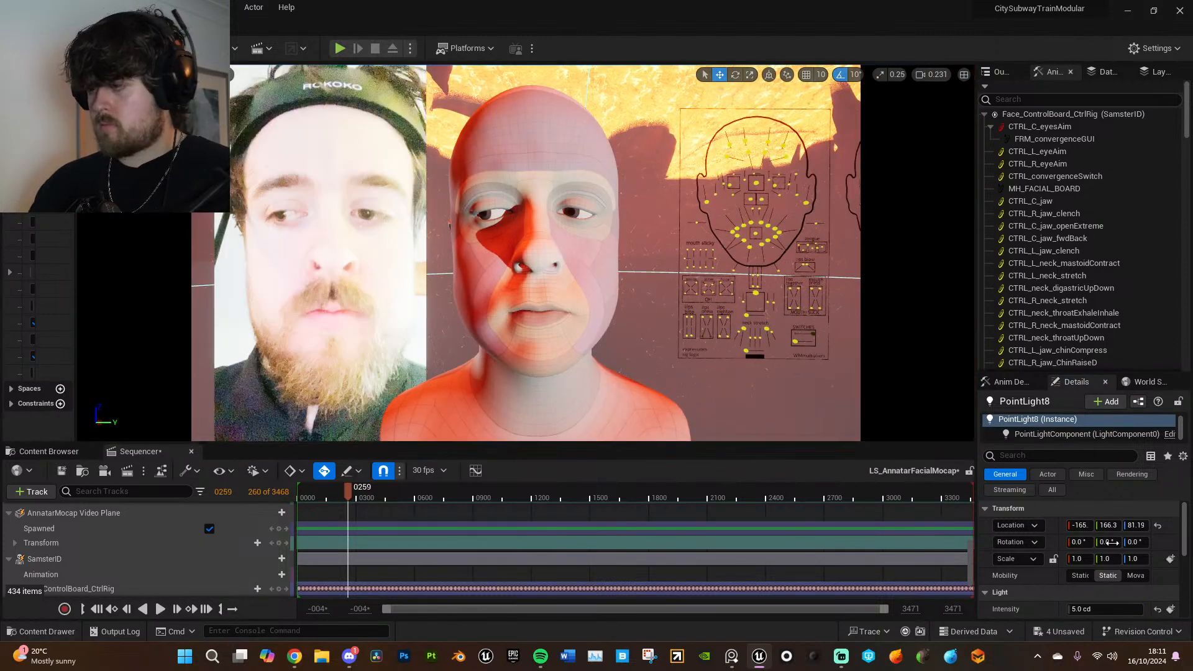
{"action": "left_click", "coordinate": [1108, 608]}
{"action": "type", "text": "2"}
{"action": "key", "text": "Return"}
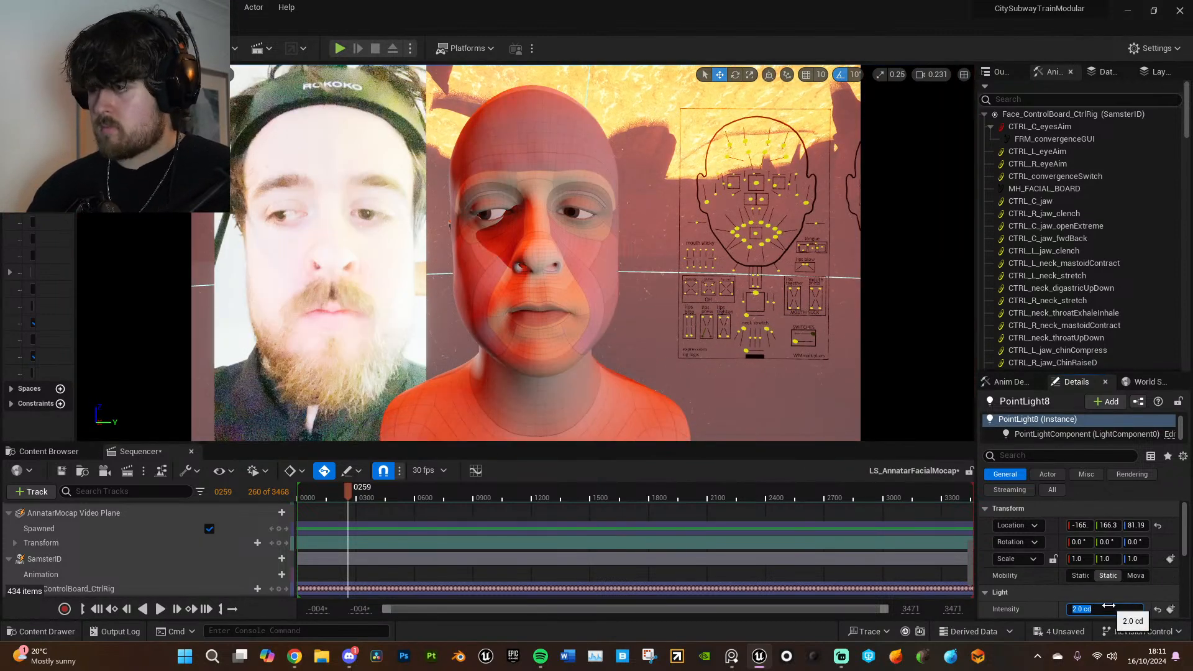
- Try intensities of 3 cd and 4 cd on the selected point light and settle on 3 cd
{"action": "type", "text": "3"}
{"action": "key", "text": "Return"}
{"action": "type", "text": "4"}
{"action": "key", "text": "Return"}
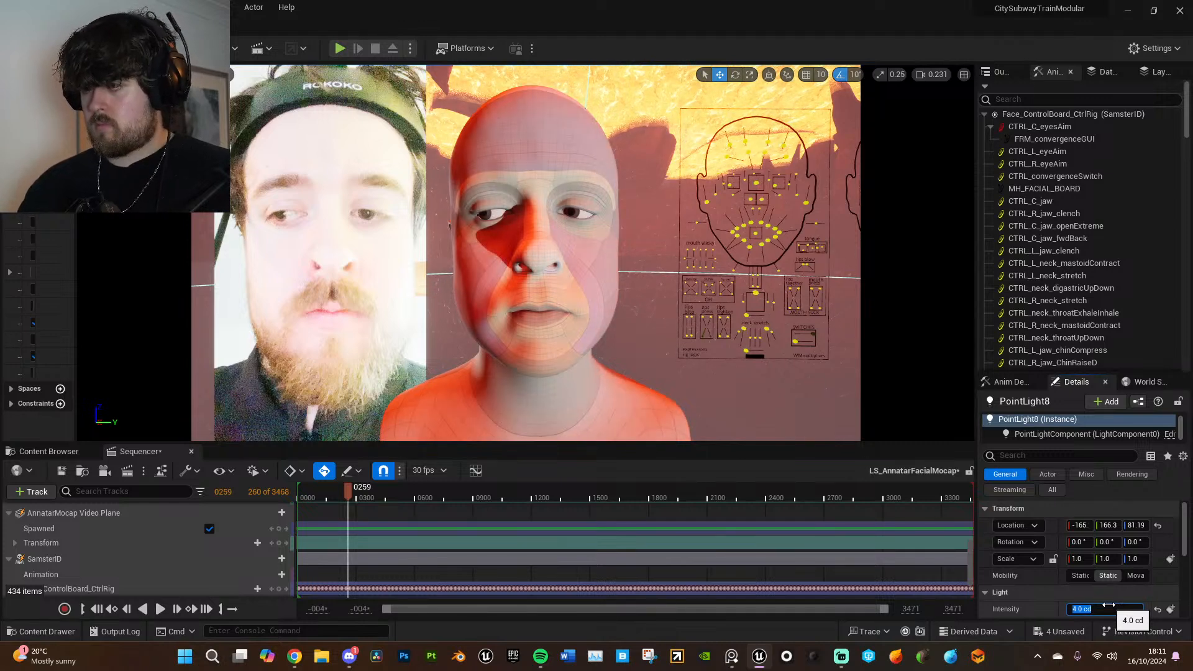
{"action": "type", "text": "3"}
{"action": "key", "text": "Return"}
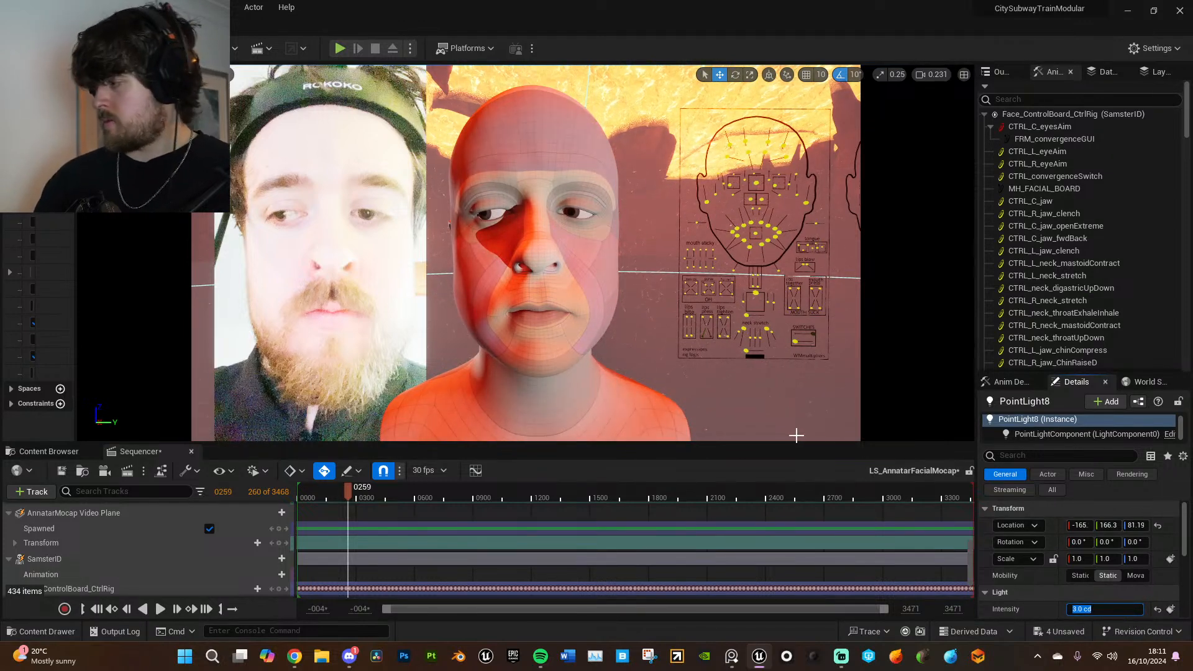
{"action": "left_click", "coordinate": [1040, 617]}
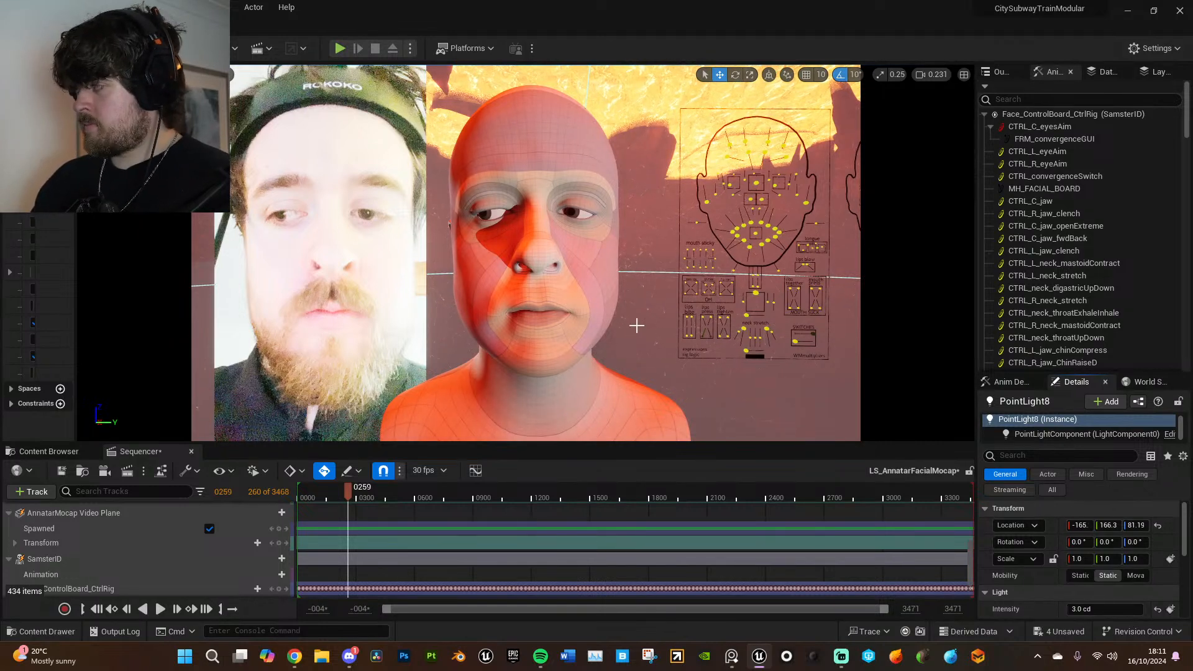
- Delete the AnnatarFacialCapture_1_Audio clip from the sequence's Audio track
{"action": "left_click", "coordinate": [537, 317]}
{"action": "scroll", "coordinate": [1038, 572], "scroll_direction": "down", "scroll_amount": 2}
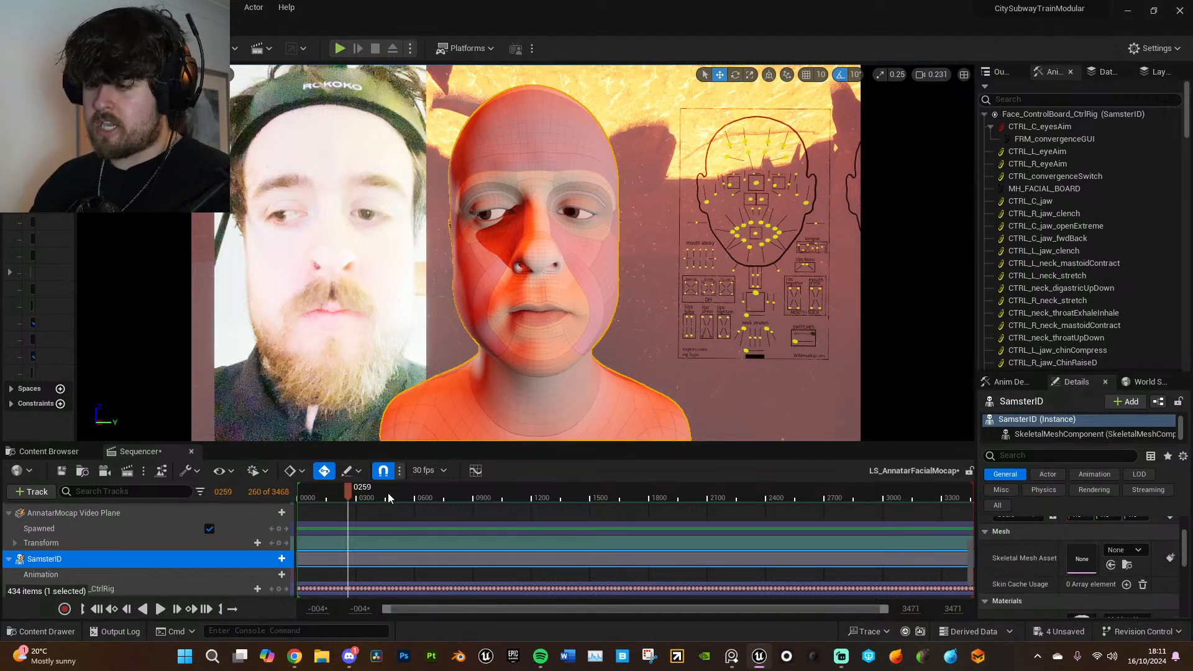
{"action": "scroll", "coordinate": [181, 572], "scroll_direction": "down", "scroll_amount": 8}
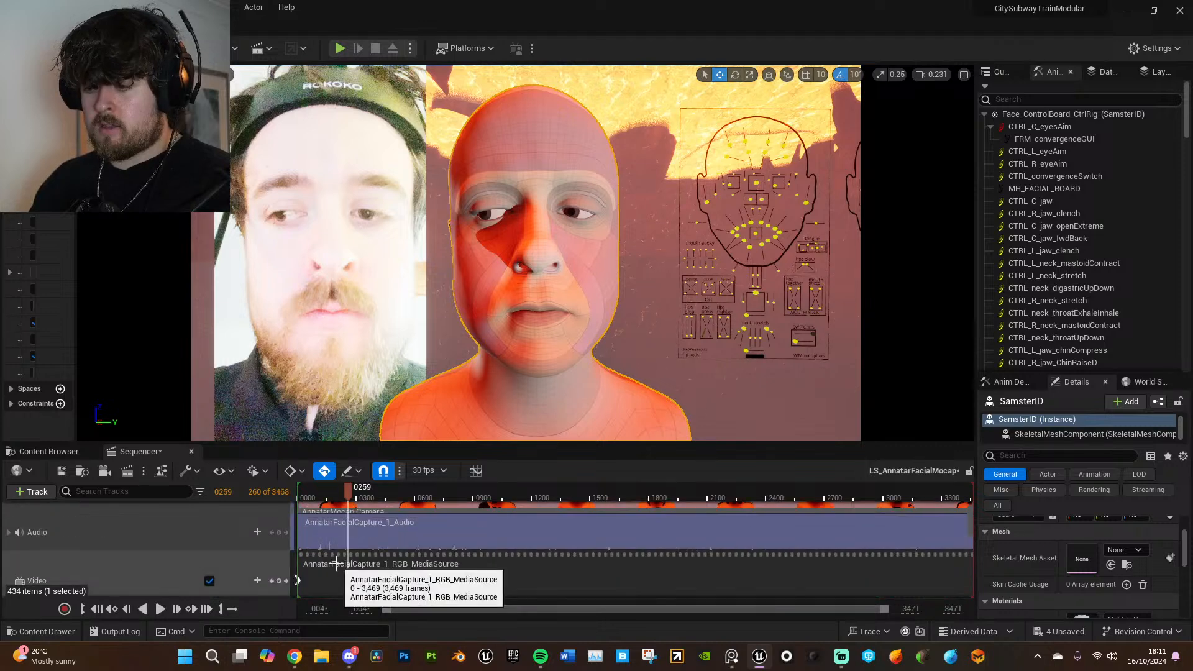
{"action": "scroll", "coordinate": [335, 564], "scroll_direction": "up", "scroll_amount": 1}
{"action": "left_click", "coordinate": [364, 577]}
{"action": "key", "text": "Delete"}
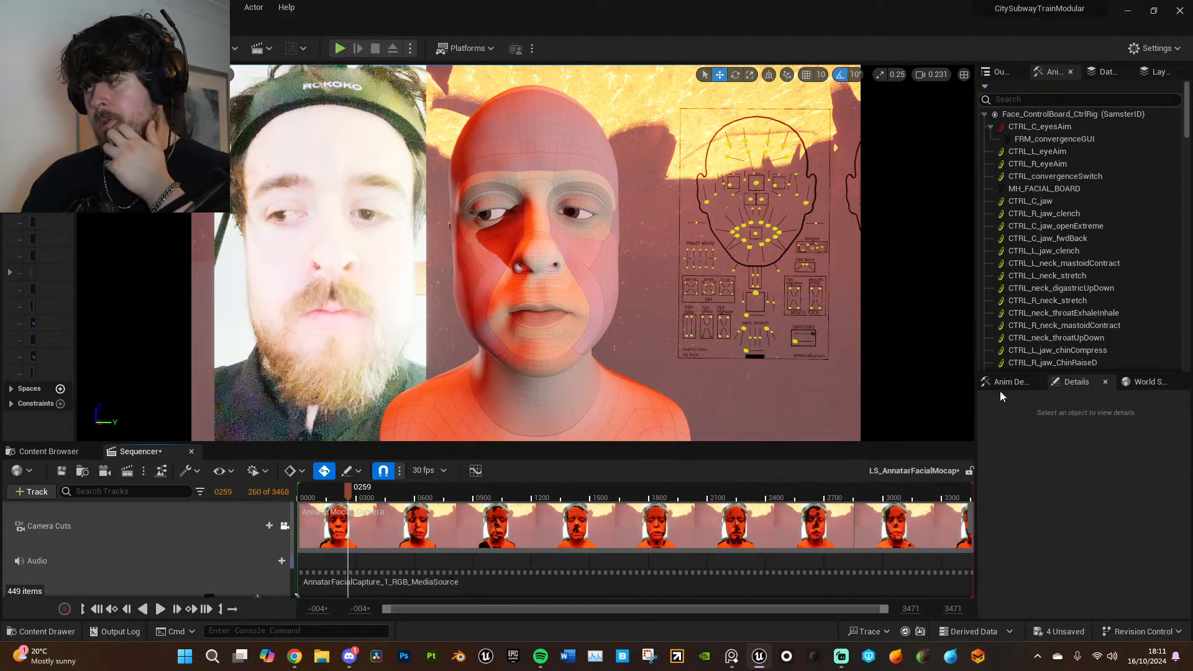
- Play a short stretch of the capture on SamsterID, stop, and assign AnnatarID_FaceMesh as its skeletal mesh asset
{"action": "left_click", "coordinate": [582, 314]}
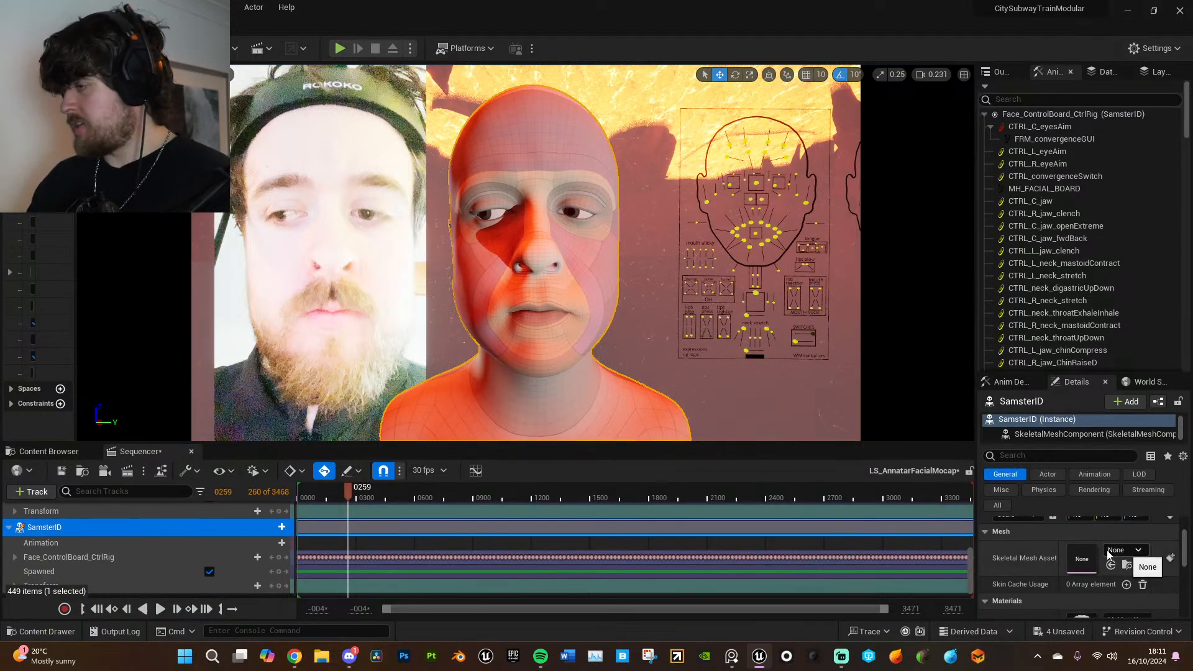
{"action": "left_click", "coordinate": [379, 499]}
{"action": "key", "text": "space"}
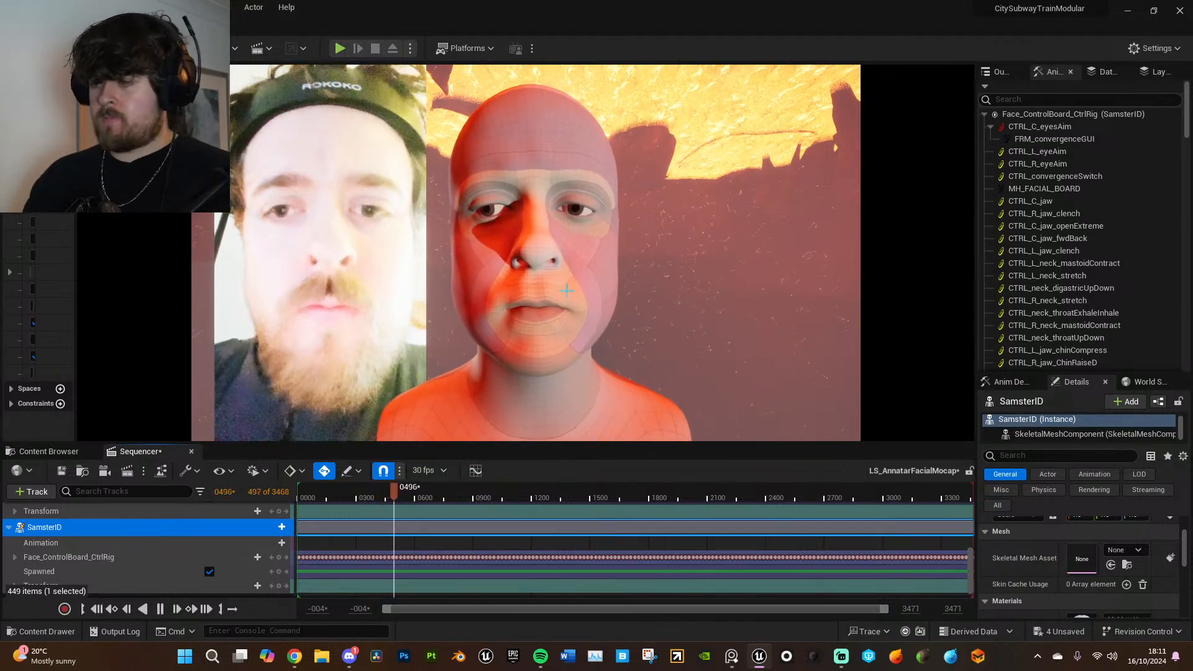
{"action": "key", "text": "space"}
{"action": "left_click", "coordinate": [1122, 550]}
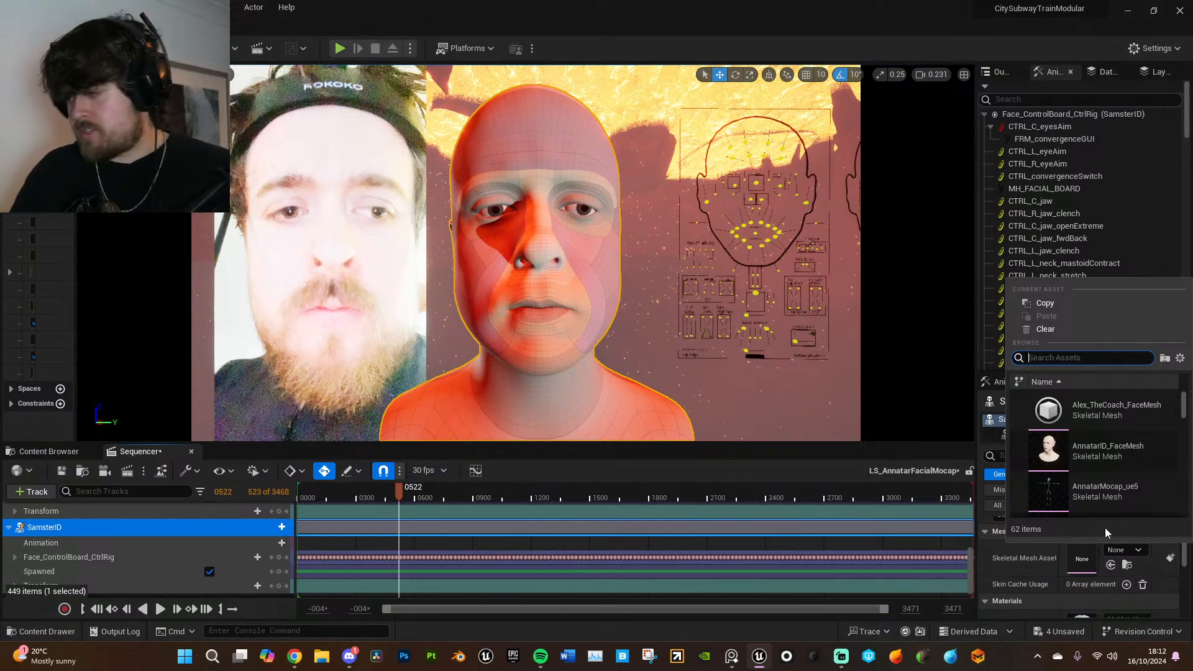
{"action": "left_click", "coordinate": [1110, 453]}
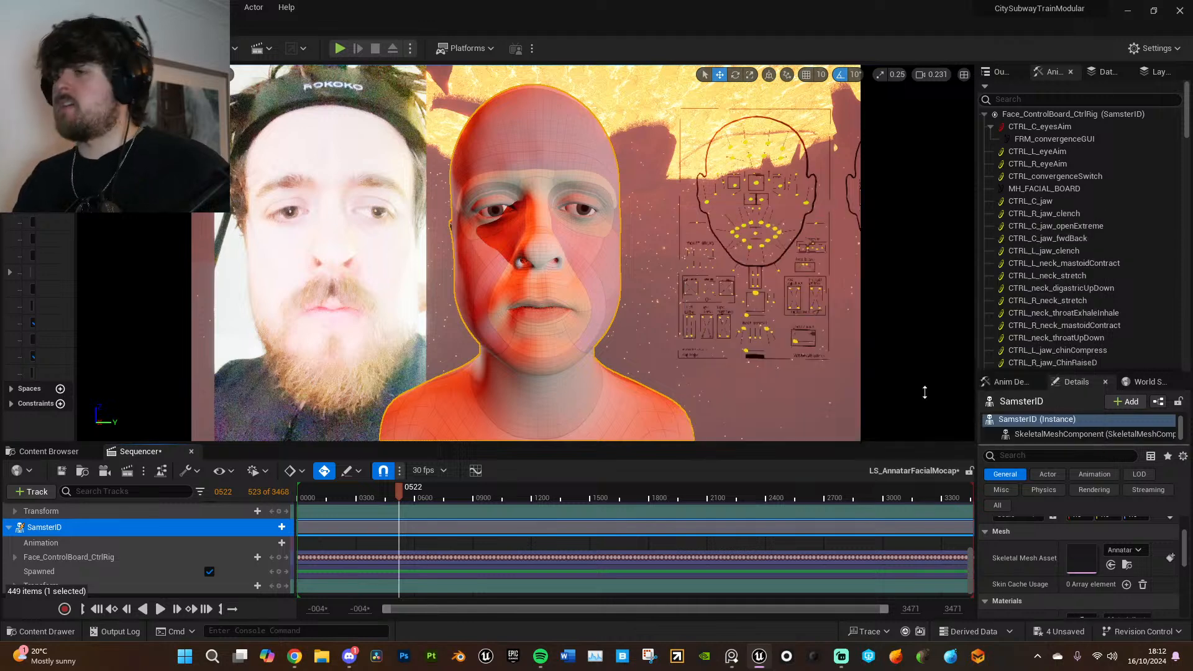
- Pull the AnnatarMocap Camera far back from the head and the video plane
{"action": "scroll", "coordinate": [274, 527], "scroll_direction": "up", "scroll_amount": 10}
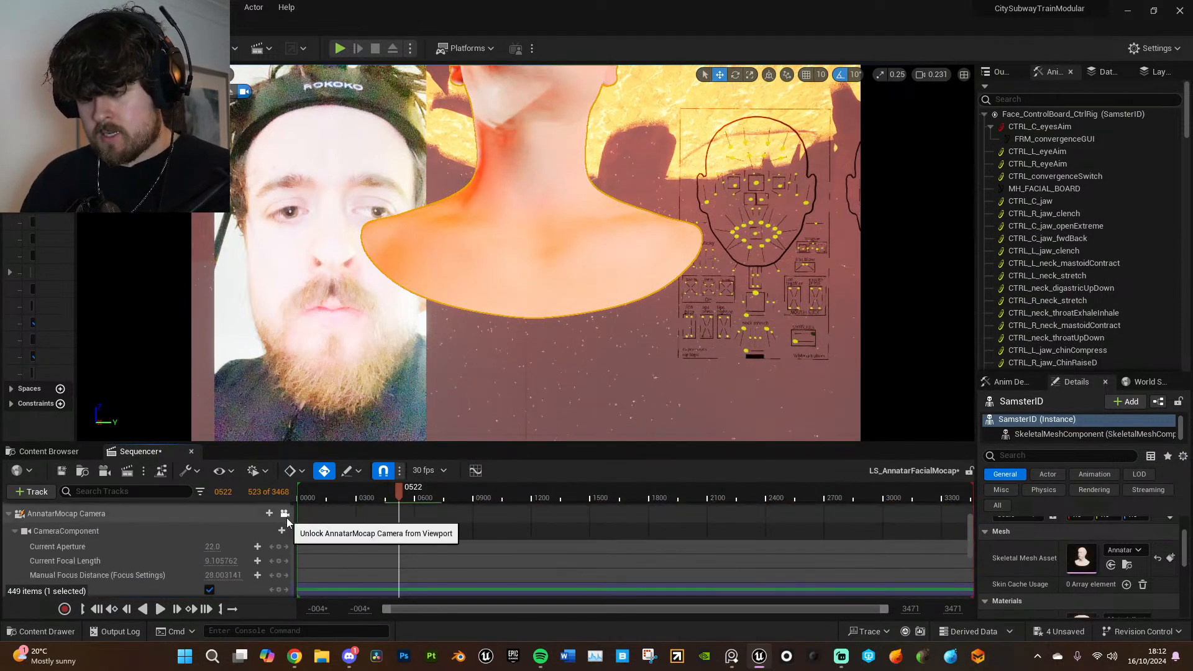
{"action": "left_click", "coordinate": [285, 515]}
{"action": "scroll", "coordinate": [348, 541], "scroll_direction": "down", "scroll_amount": 2}
{"action": "key", "text": "s"}
{"action": "right_click_drag", "start_coordinate": [650, 371], "coordinate": [650, 371]}
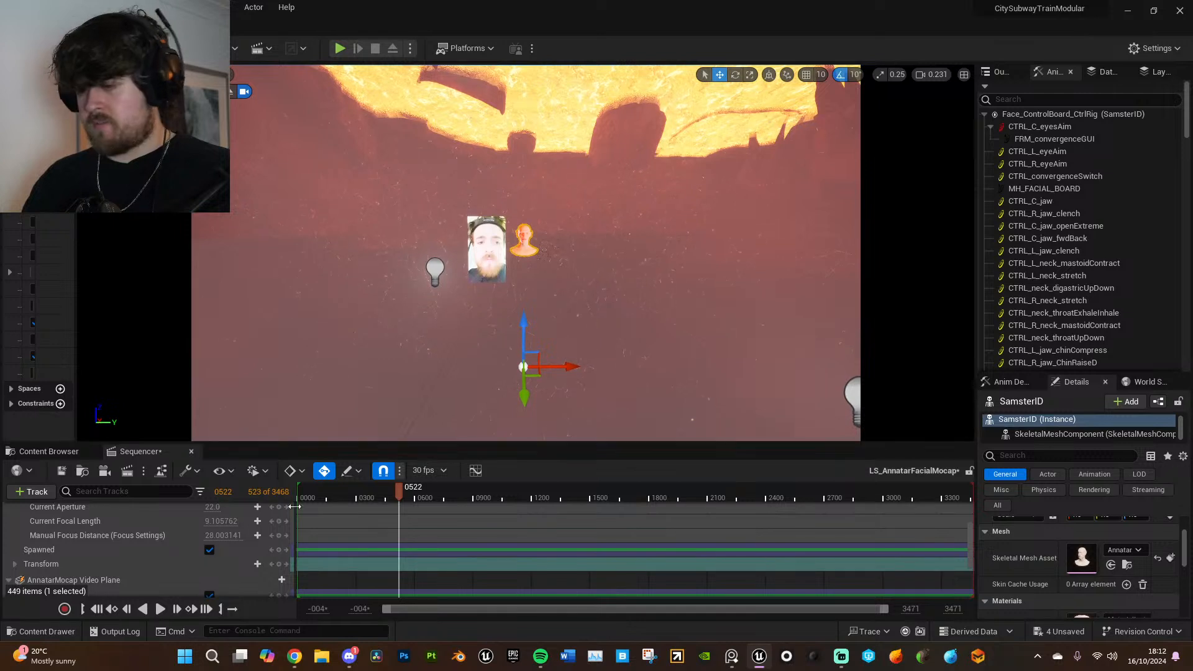
- Change the AnnatarMocap Camera's lens settings to 105mm Prime f/2
{"action": "scroll", "coordinate": [124, 541], "scroll_direction": "up", "scroll_amount": 3}
{"action": "left_click", "coordinate": [124, 534]}
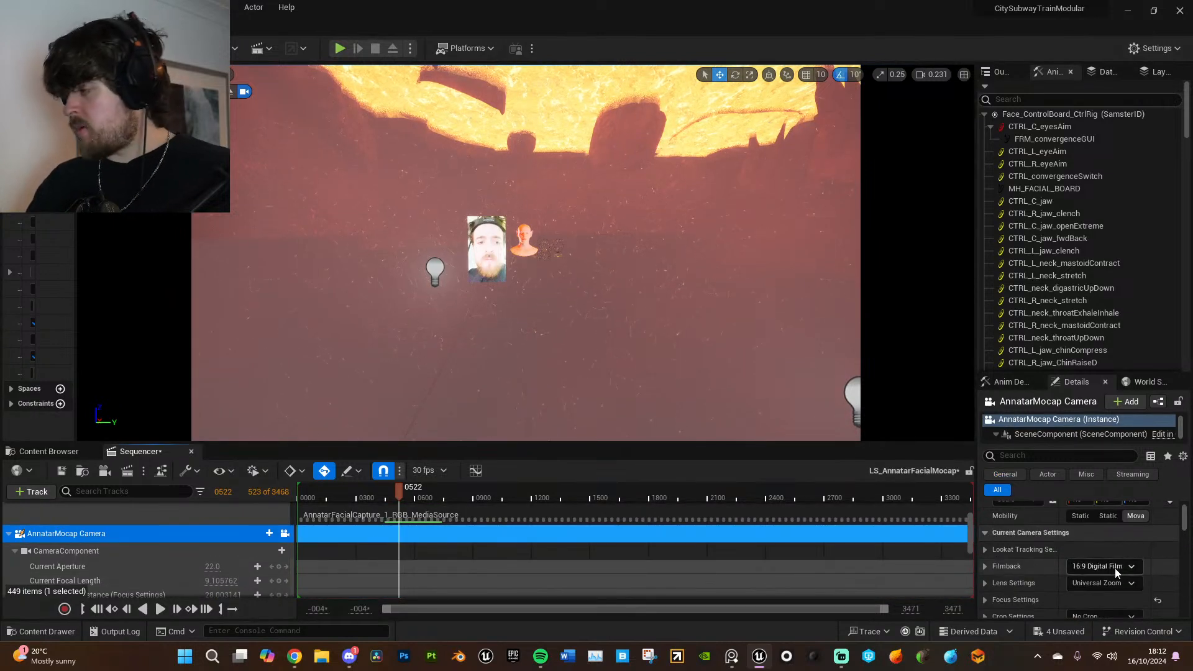
{"action": "left_click", "coordinate": [1122, 584]}
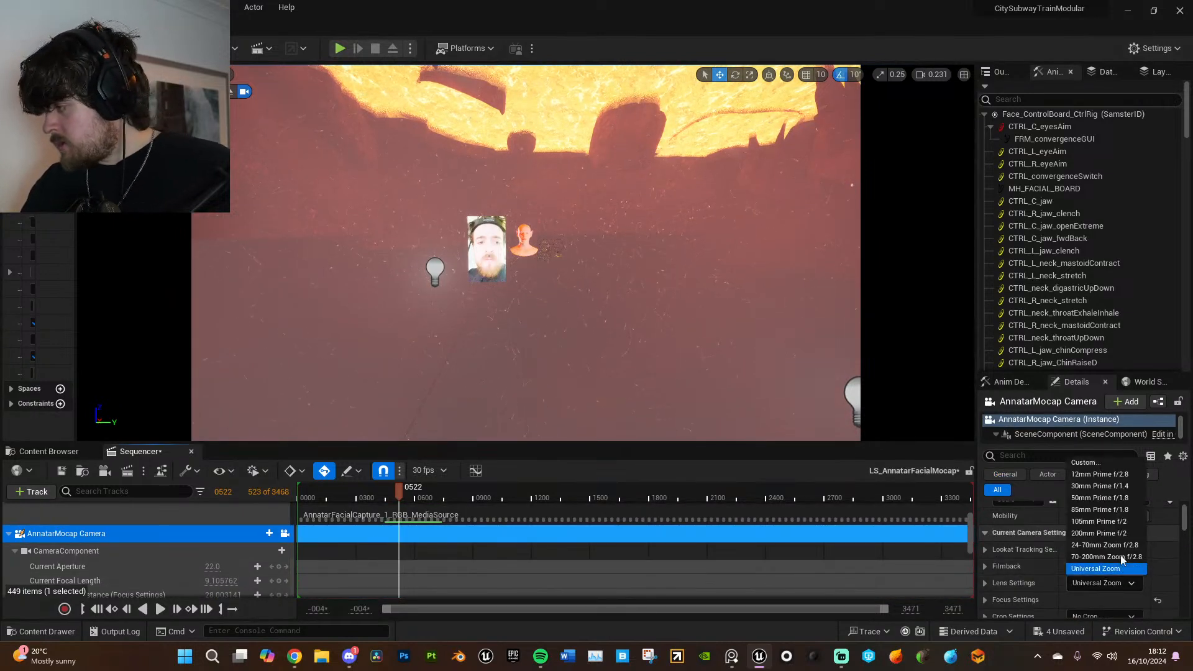
{"action": "left_click", "coordinate": [1120, 521]}
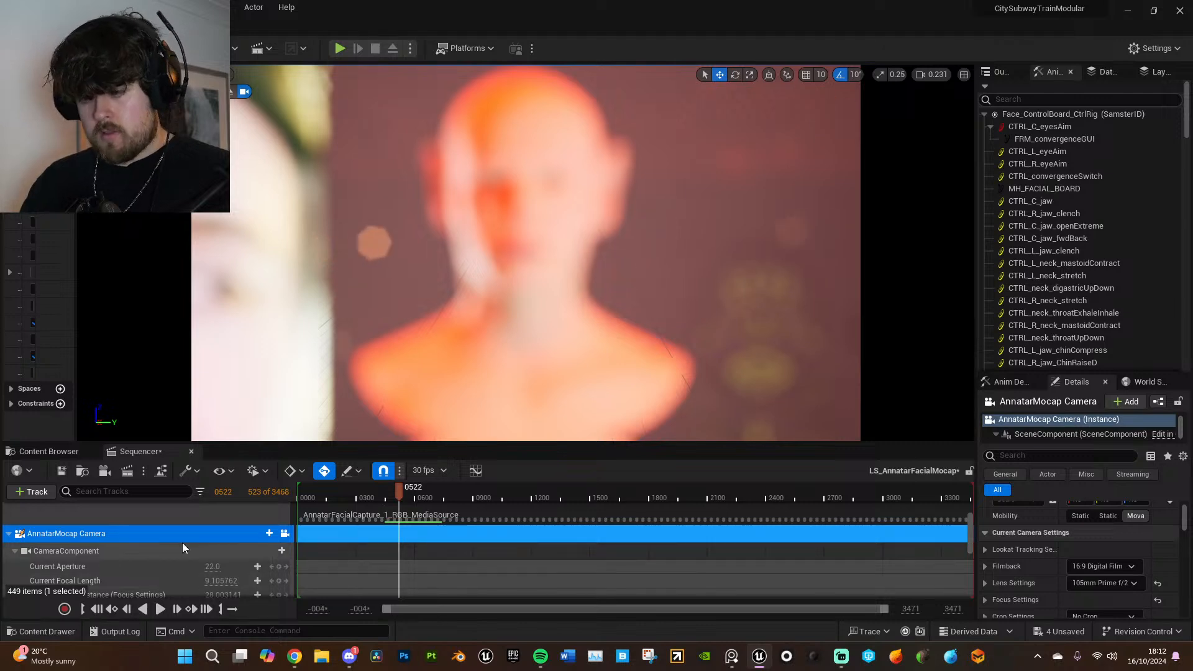
- Key the camera's transform at frame 522 and set its manual focus distance to about 329.27 to sharpen the head
{"action": "scroll", "coordinate": [261, 554], "scroll_direction": "down", "scroll_amount": 2}
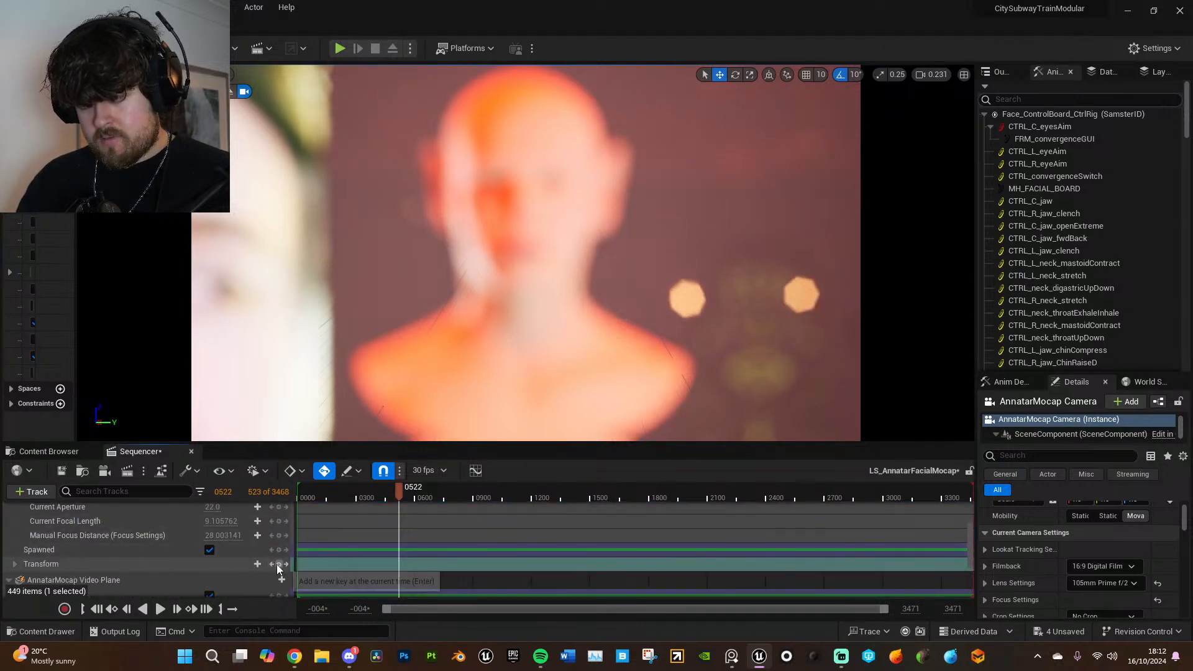
{"action": "left_click", "coordinate": [278, 564]}
{"action": "left_click", "coordinate": [162, 535]}
{"action": "left_click_drag", "start_coordinate": [223, 535], "coordinate": [283, 536]}
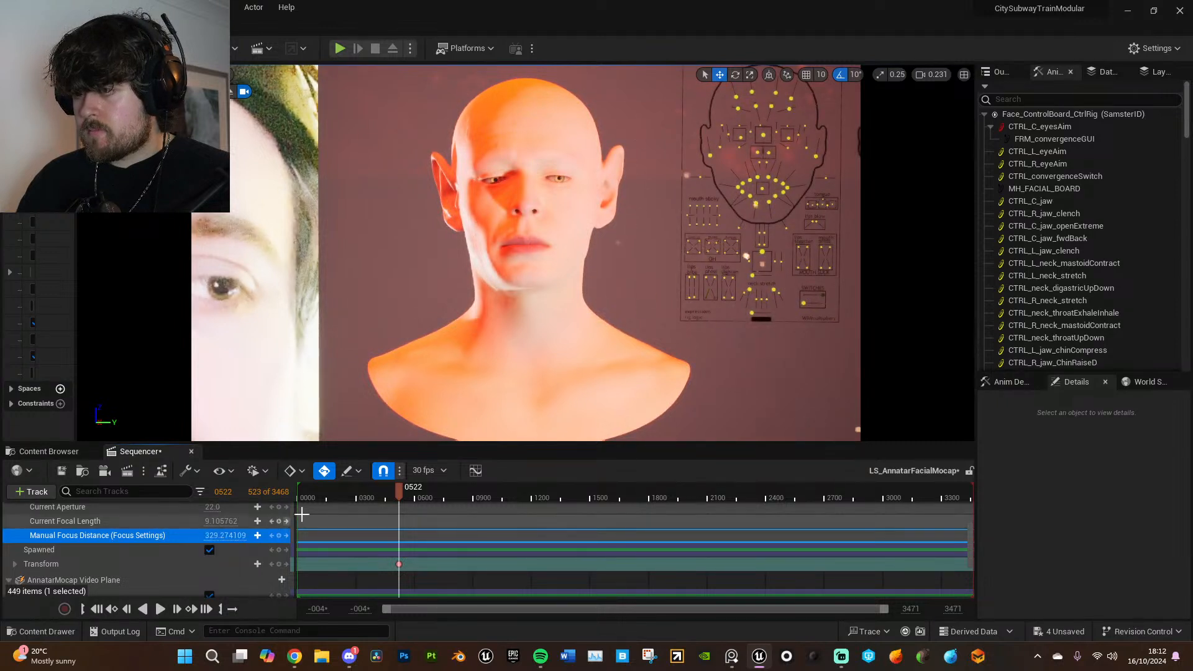
- Play several parts of the sequence, from near its start onward, to examine the facial animation on the Annatar head
{"action": "left_click_drag", "start_coordinate": [318, 493], "coordinate": [304, 493]}
{"action": "key", "text": "space"}
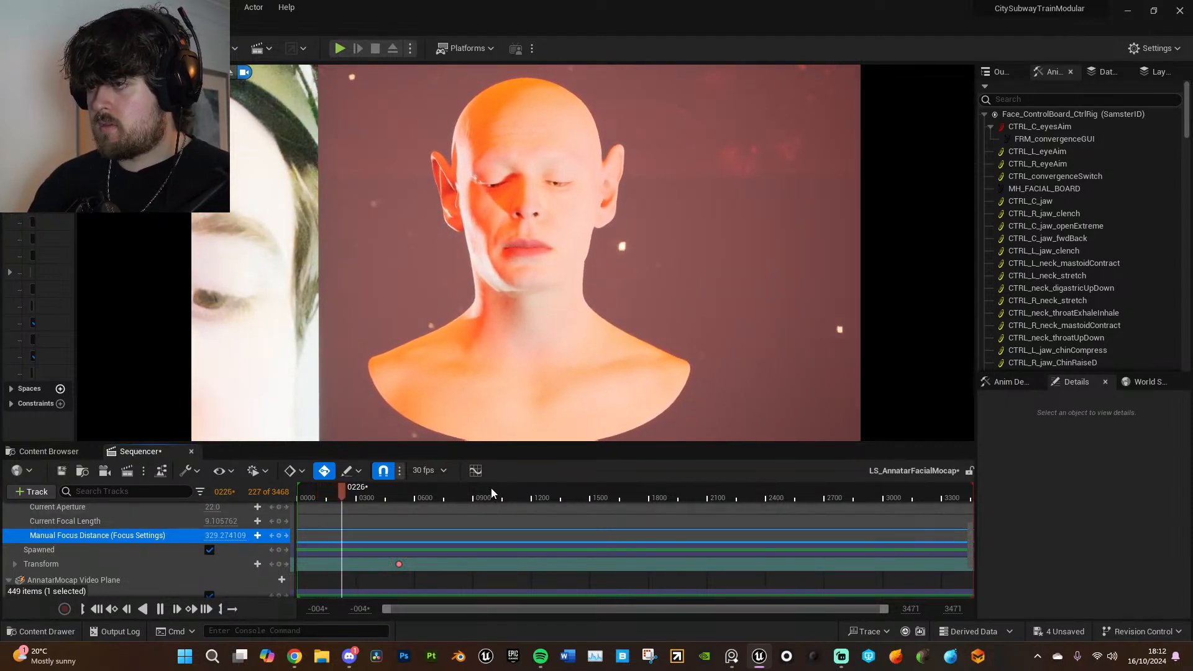
{"action": "left_click", "coordinate": [274, 246]}
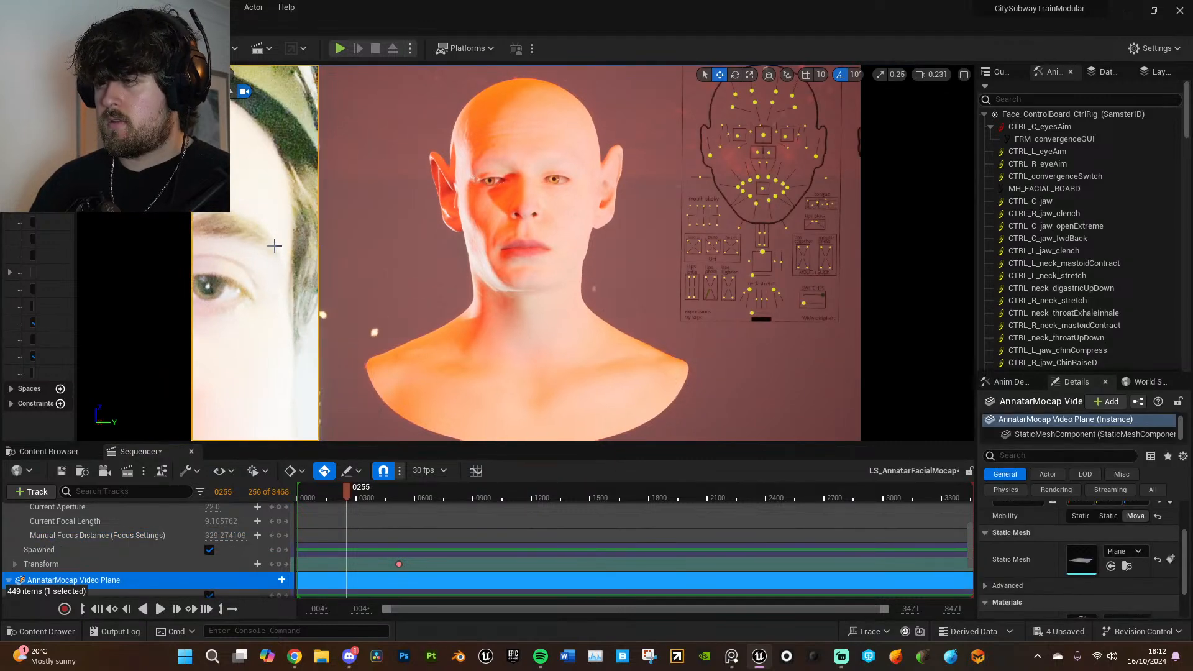
{"action": "left_click", "coordinate": [395, 489]}
{"action": "key", "text": "space"}
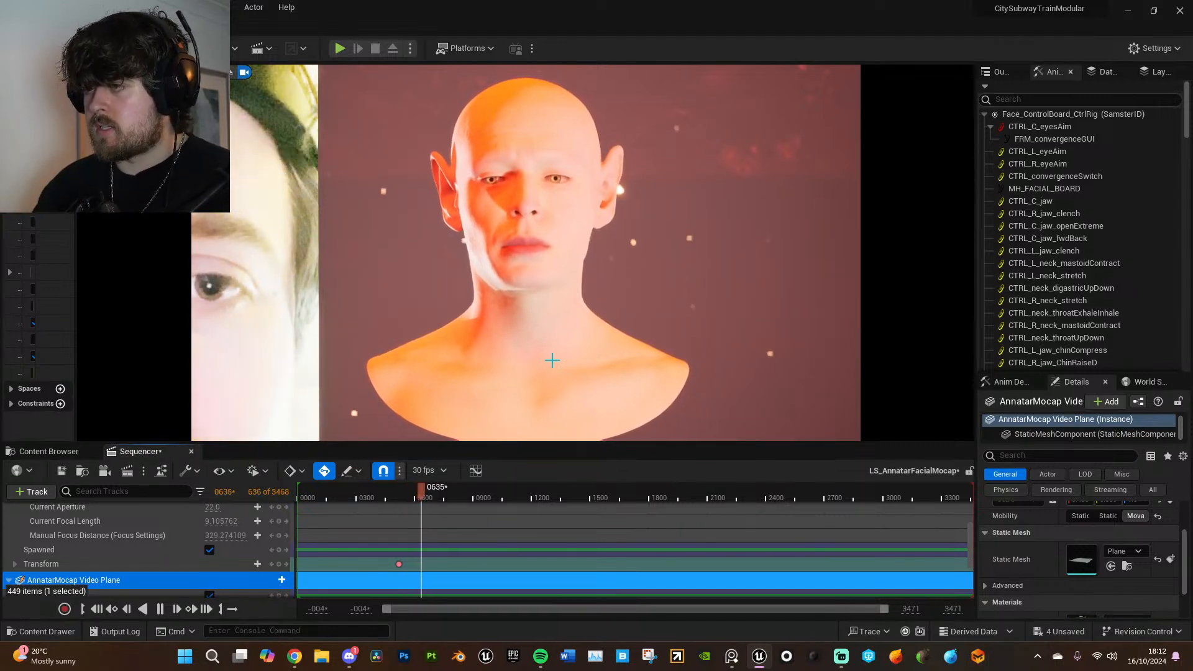
{"action": "left_click", "coordinate": [437, 499]}
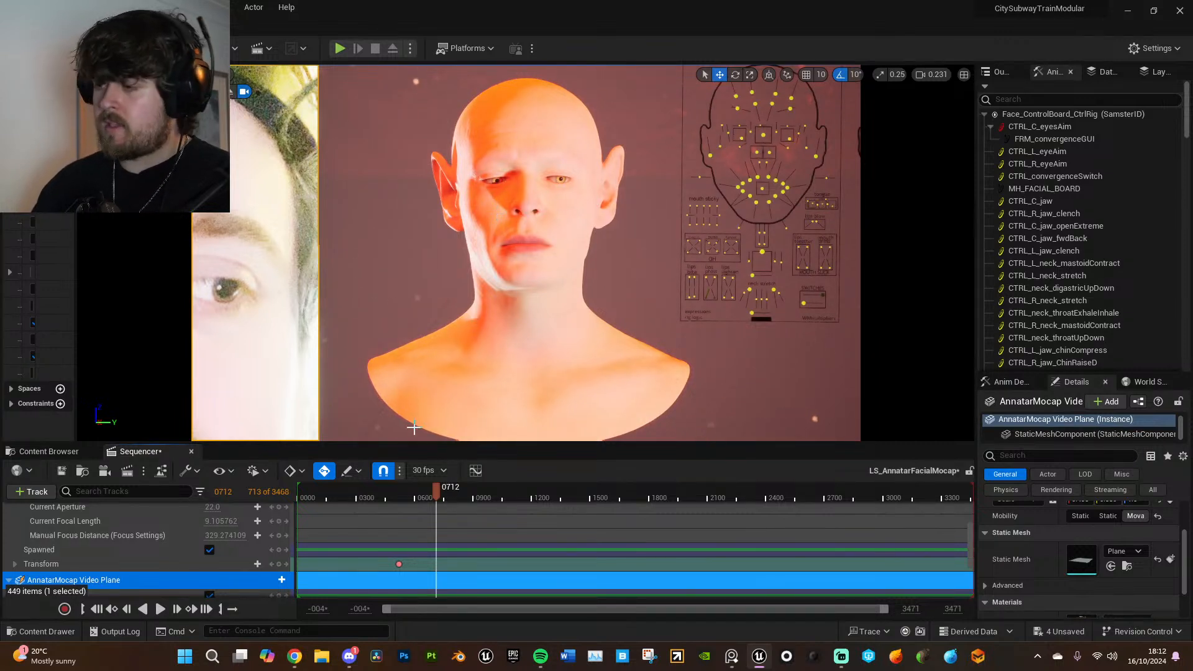
{"action": "left_click", "coordinate": [443, 497]}
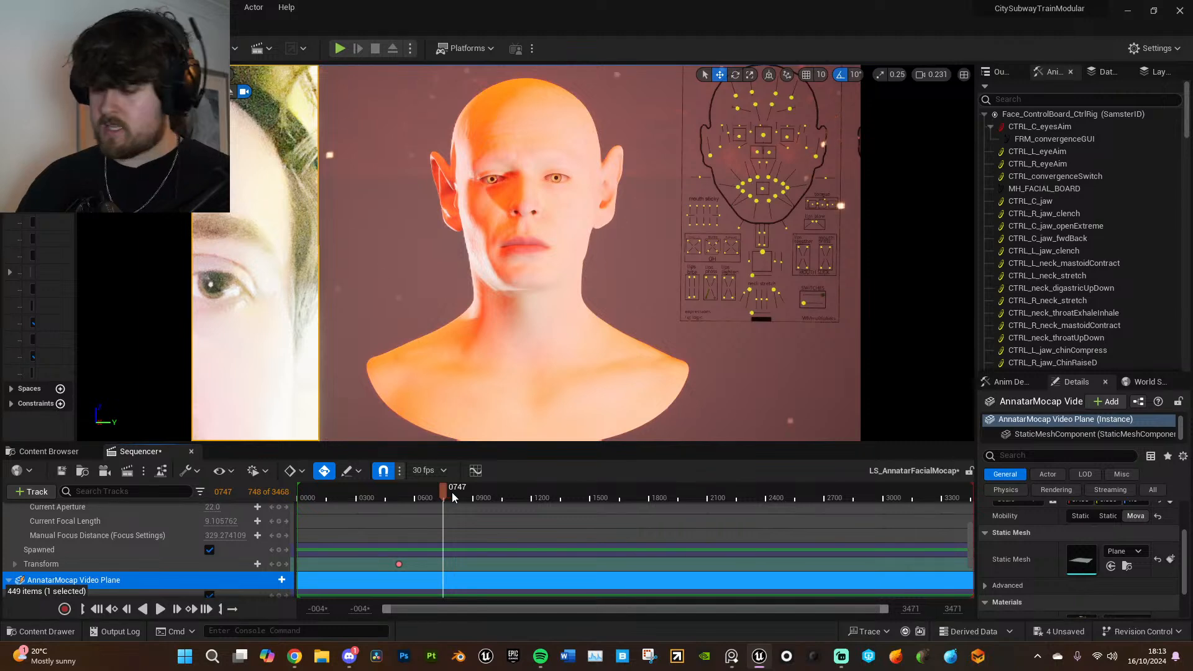
{"action": "key", "text": "space"}
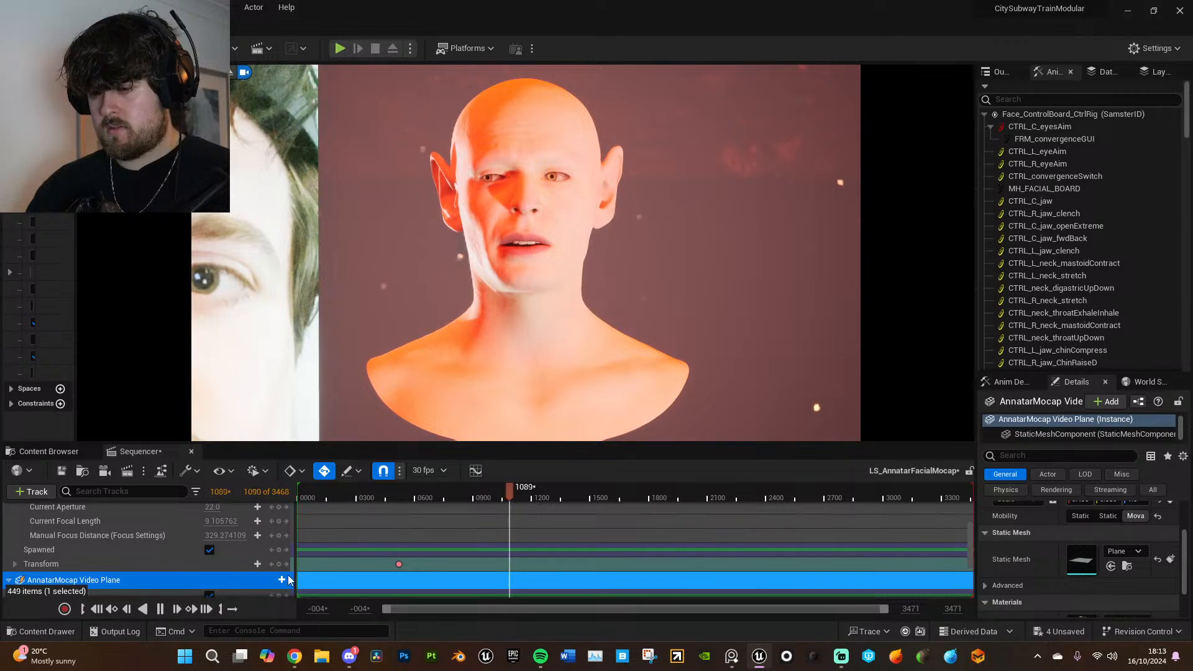
- At frame 1107, move the AnnatarMocap Camera closer to the head so the face fills more of the frame
{"action": "left_click", "coordinate": [513, 492]}
{"action": "right_click_drag", "start_coordinate": [546, 408], "coordinate": [578, 404]}
{"action": "key", "text": "s"}
{"action": "key", "text": "w"}
{"action": "key", "text": "s"}
{"action": "key", "text": "w"}
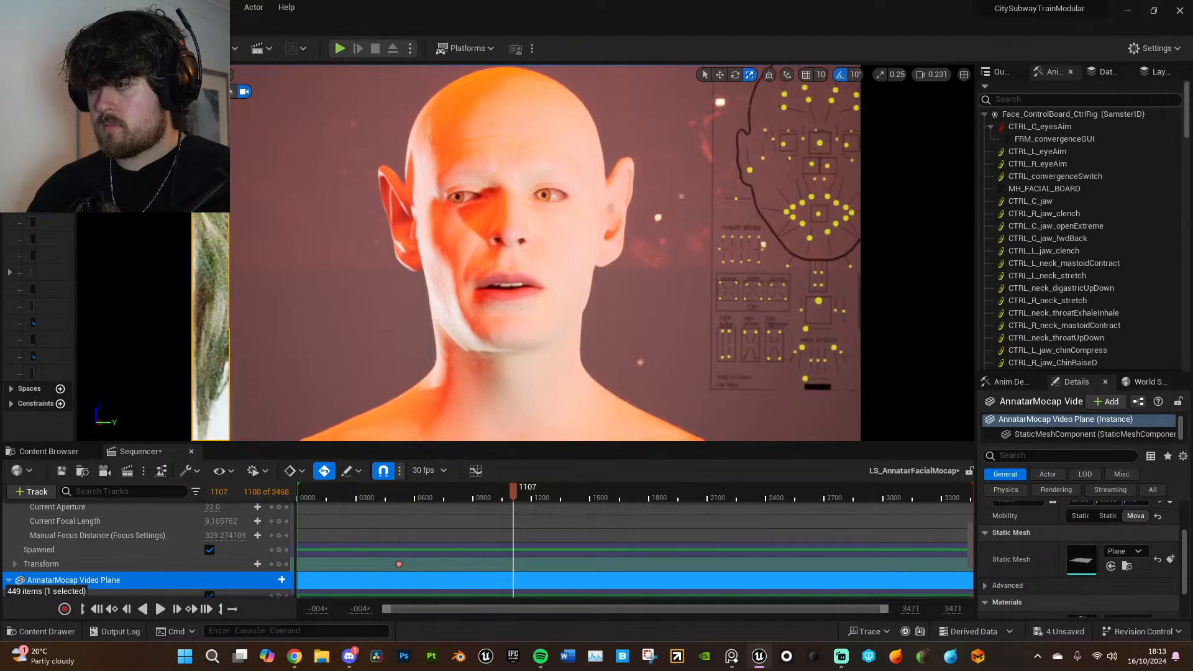
- Delete the camera's transform key at frame 522 and set its manual focus distance to about 206.43 at frame 1107
{"action": "left_click", "coordinate": [398, 564]}
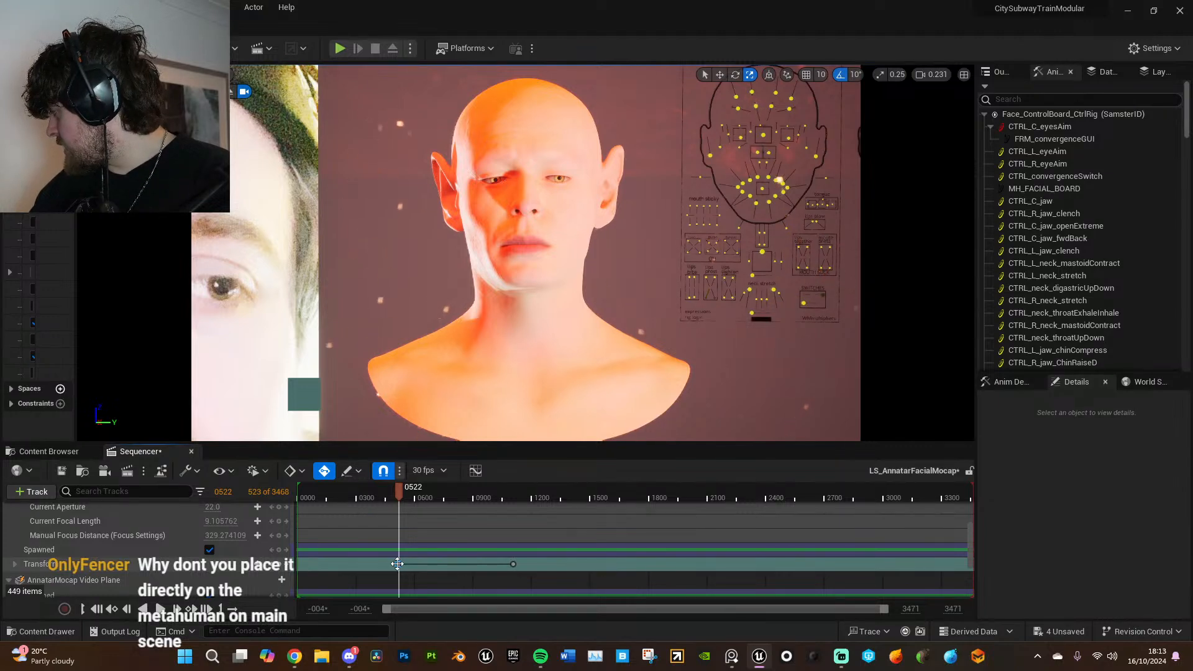
{"action": "key", "text": "Delete"}
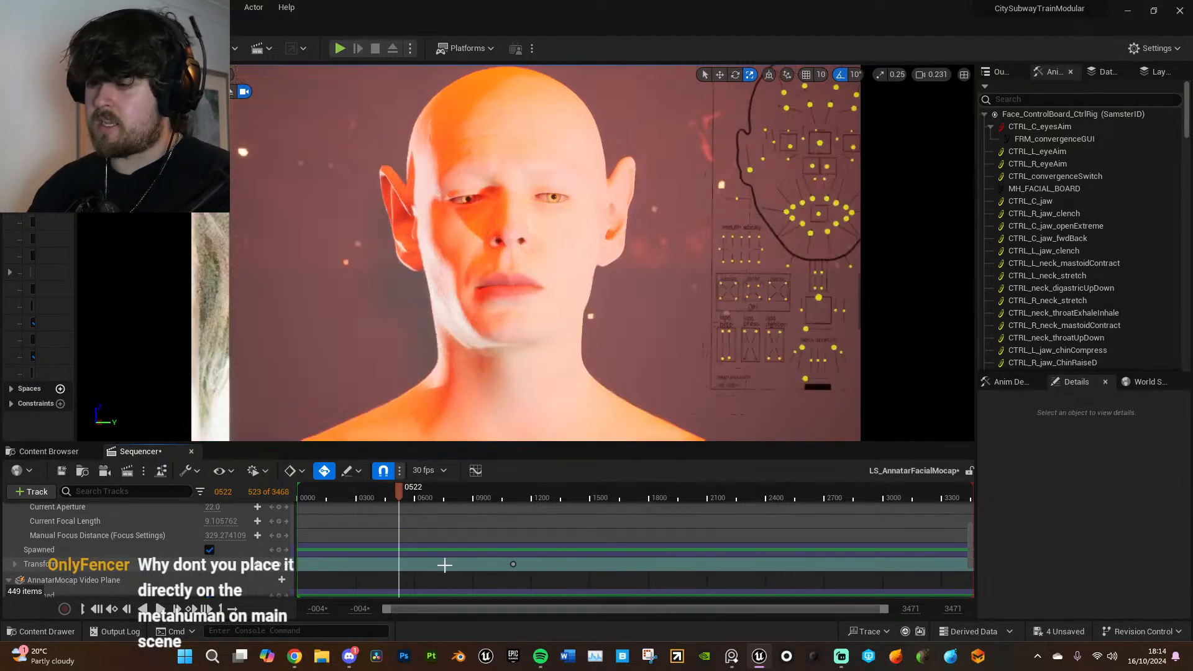
{"action": "left_click", "coordinate": [513, 564]}
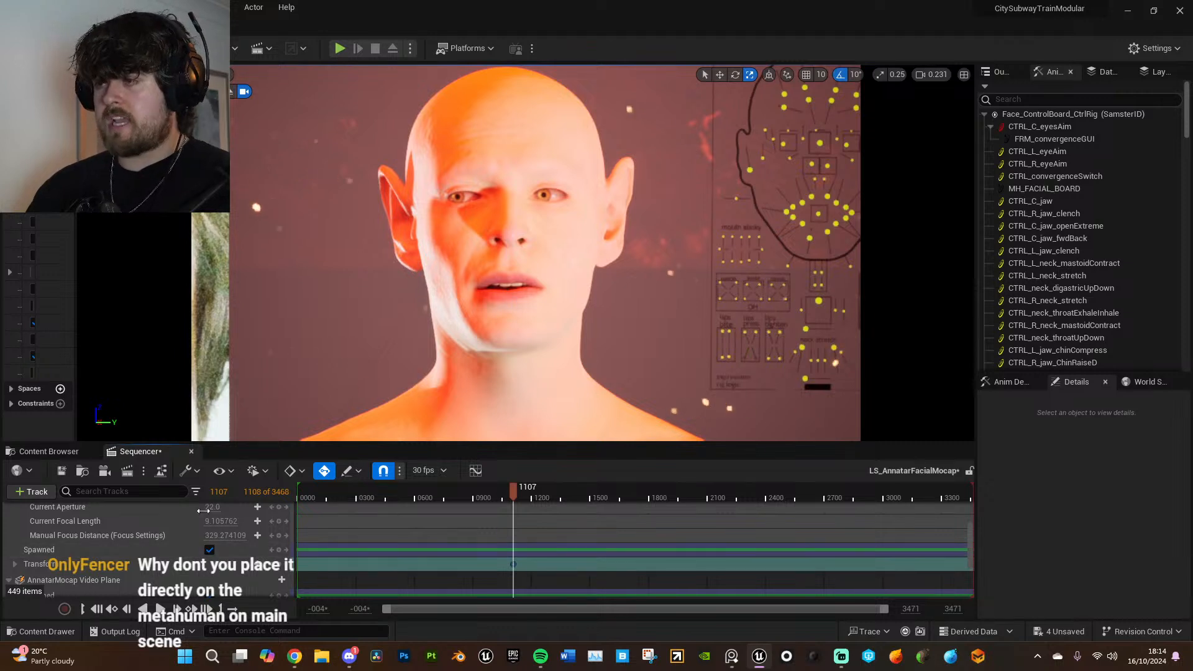
{"action": "left_click", "coordinate": [178, 535]}
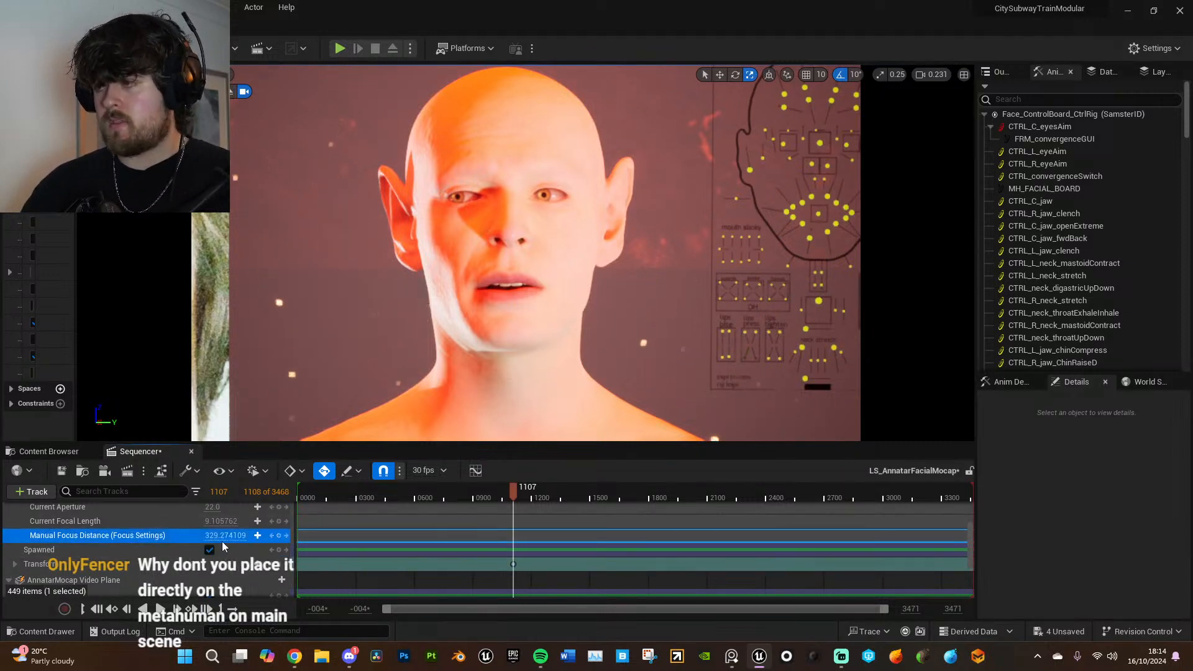
{"action": "left_click_drag", "start_coordinate": [221, 538], "coordinate": [174, 538]}
- Move the AnnatarMocap Video Plane farther behind the head and align it so the reference face shows beside the head in the camera view
{"action": "left_click", "coordinate": [216, 377]}
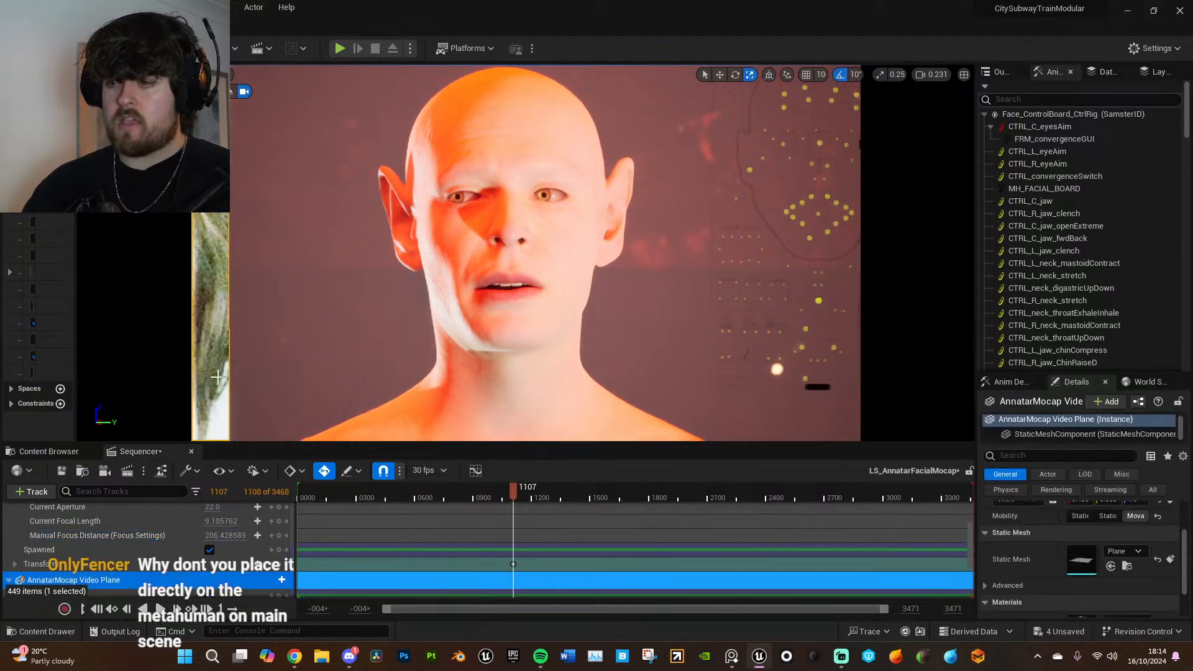
{"action": "key", "text": "shift+c"}
{"action": "mouse_move", "coordinate": [447, 367]}
{"action": "left_mouse_down", "text": "alt"}
{"action": "mouse_move", "coordinate": [449, 348]}
{"action": "mouse_move", "coordinate": [449, 368]}
{"action": "left_mouse_up", "text": "alt"}
{"action": "key", "text": "w"}
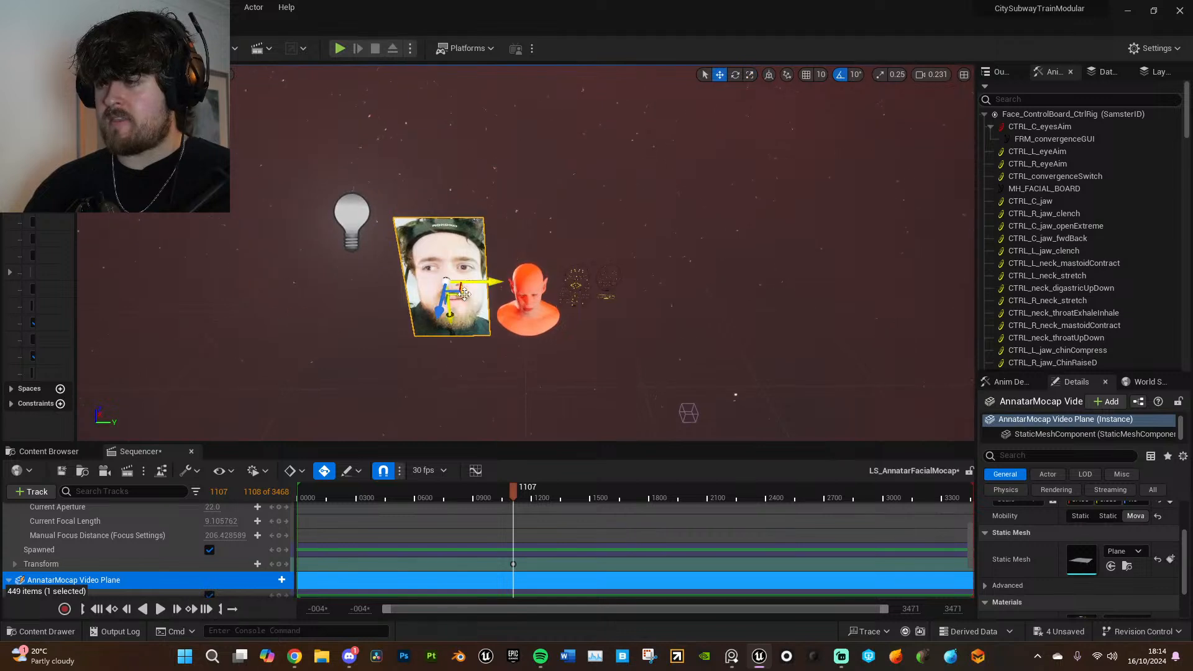
{"action": "left_click_drag", "start_coordinate": [457, 292], "coordinate": [505, 125]}
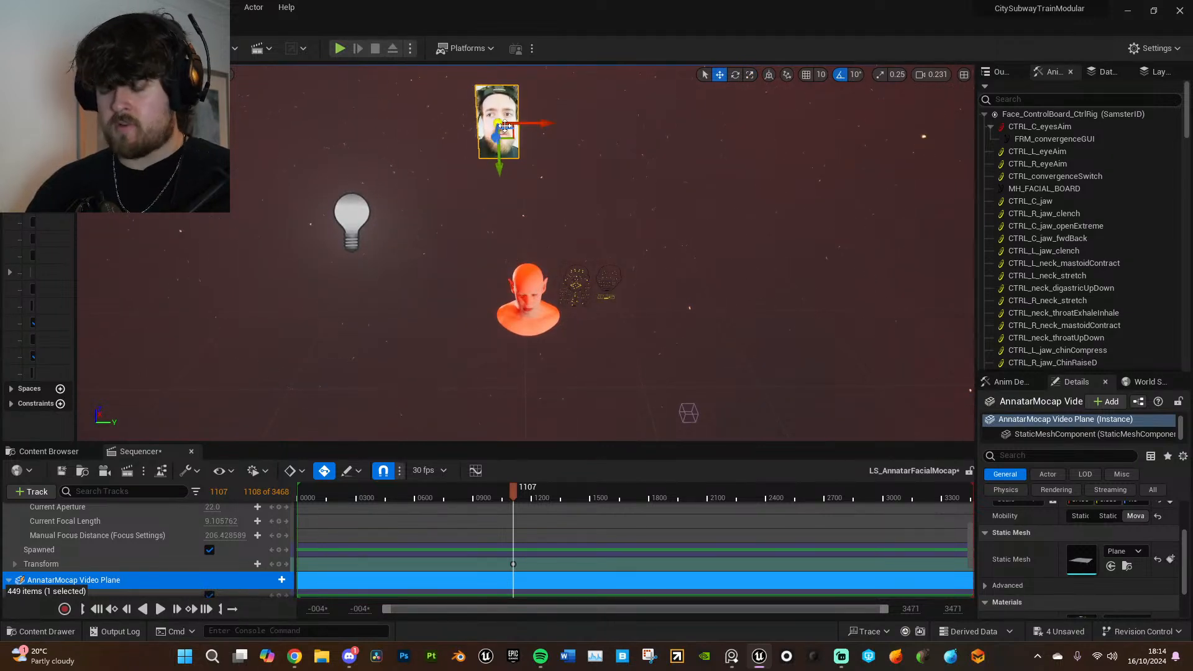
{"action": "key", "text": "shift+c"}
{"action": "left_click_drag", "start_coordinate": [322, 349], "coordinate": [317, 272]}
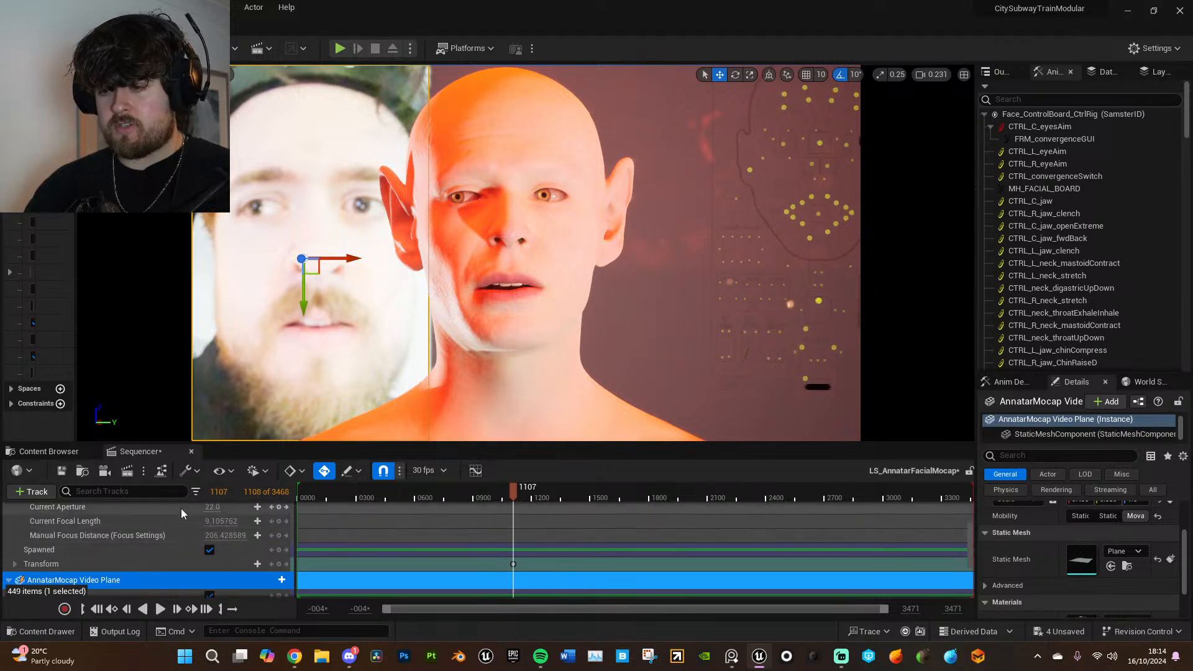
- Try raising the AnnatarMocap Camera's current aperture to about 16132 and return it to 22
{"action": "left_click", "coordinate": [203, 509]}
{"action": "left_click_drag", "start_coordinate": [211, 508], "coordinate": [261, 509]}
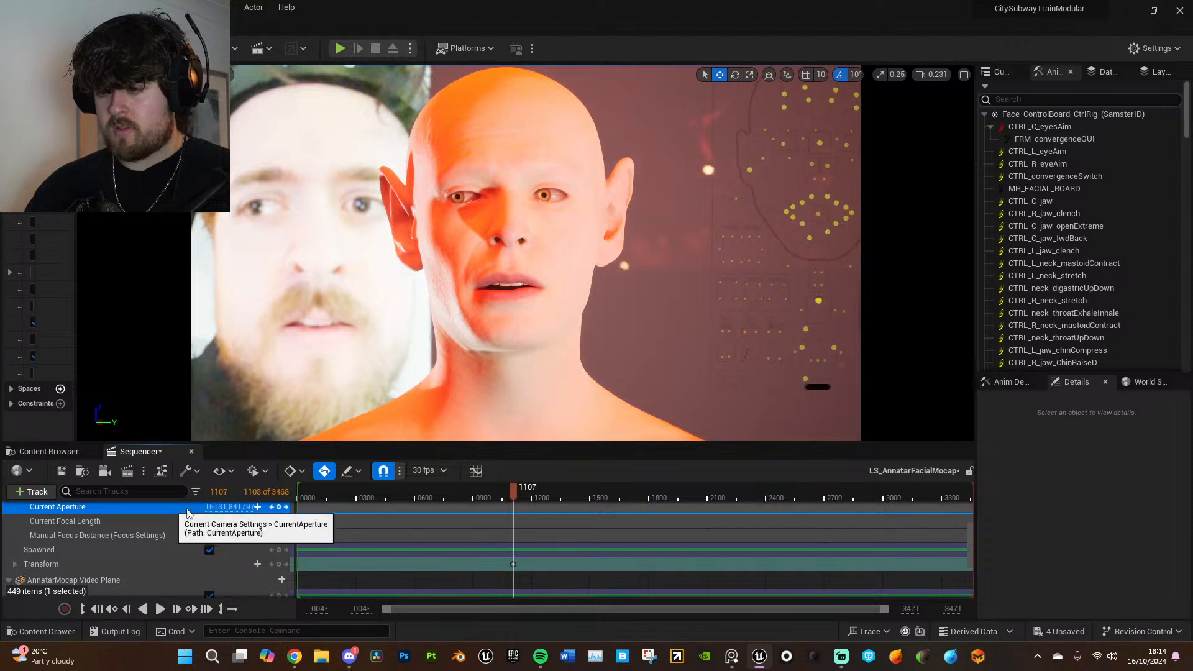
{"action": "scroll", "coordinate": [180, 536], "scroll_direction": "up", "scroll_amount": 2}
{"action": "left_click", "coordinate": [145, 535]}
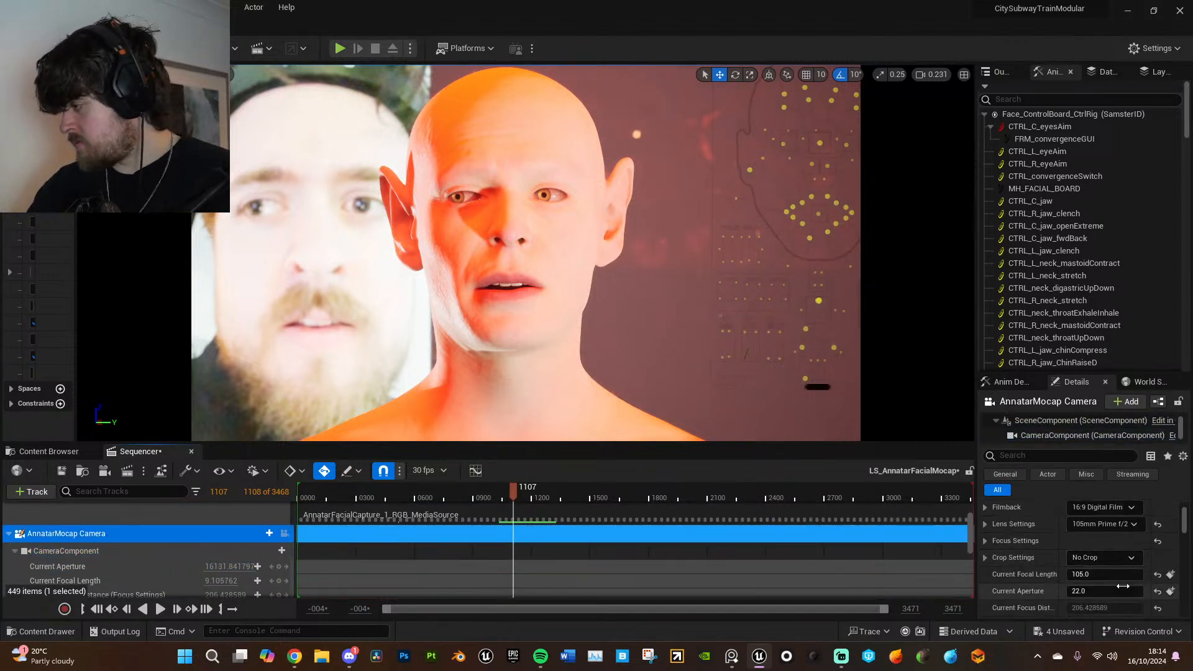
{"action": "left_click", "coordinate": [1101, 591]}
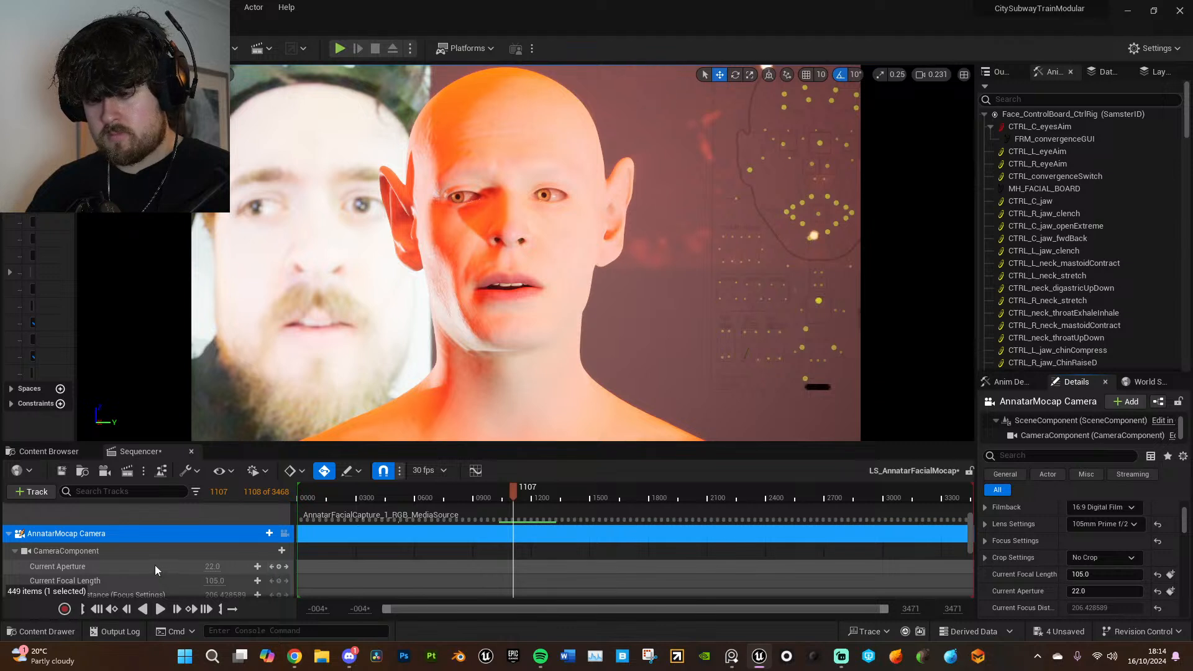
- Try keying the AnnatarMocap Camera's current aperture of 22 at frame 1107 and delete that key
{"action": "scroll", "coordinate": [159, 563], "scroll_direction": "down", "scroll_amount": 1}
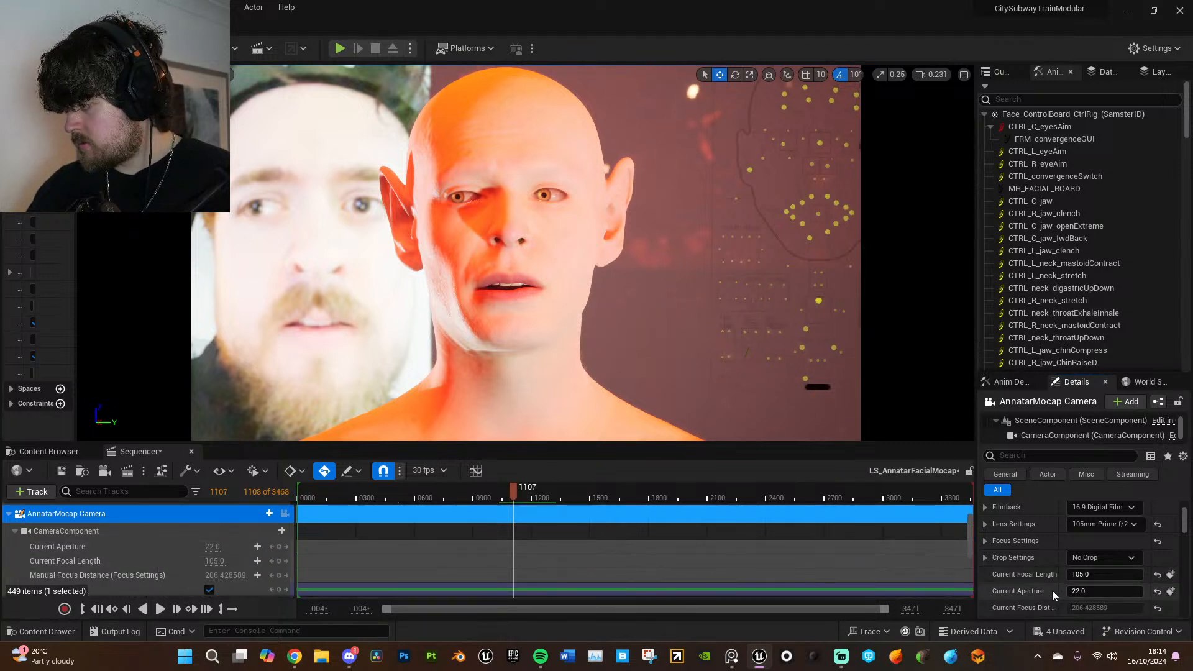
{"action": "left_click", "coordinate": [186, 546]}
{"action": "left_click_drag", "start_coordinate": [212, 547], "coordinate": [273, 547]}
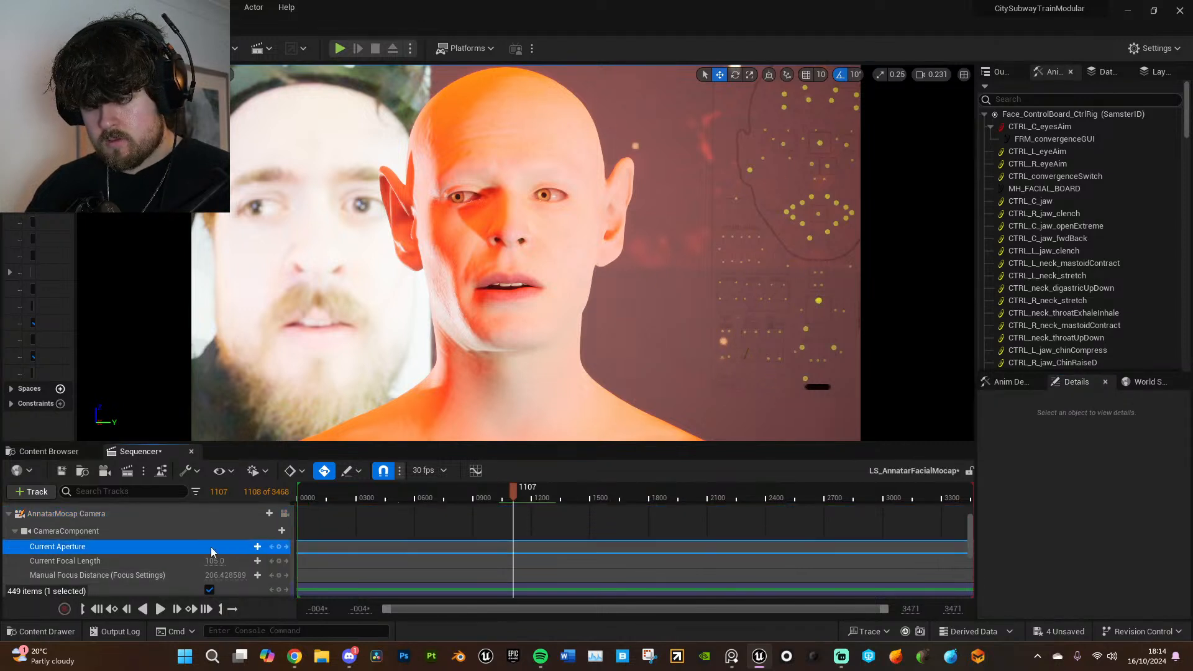
{"action": "left_click", "coordinate": [278, 547]}
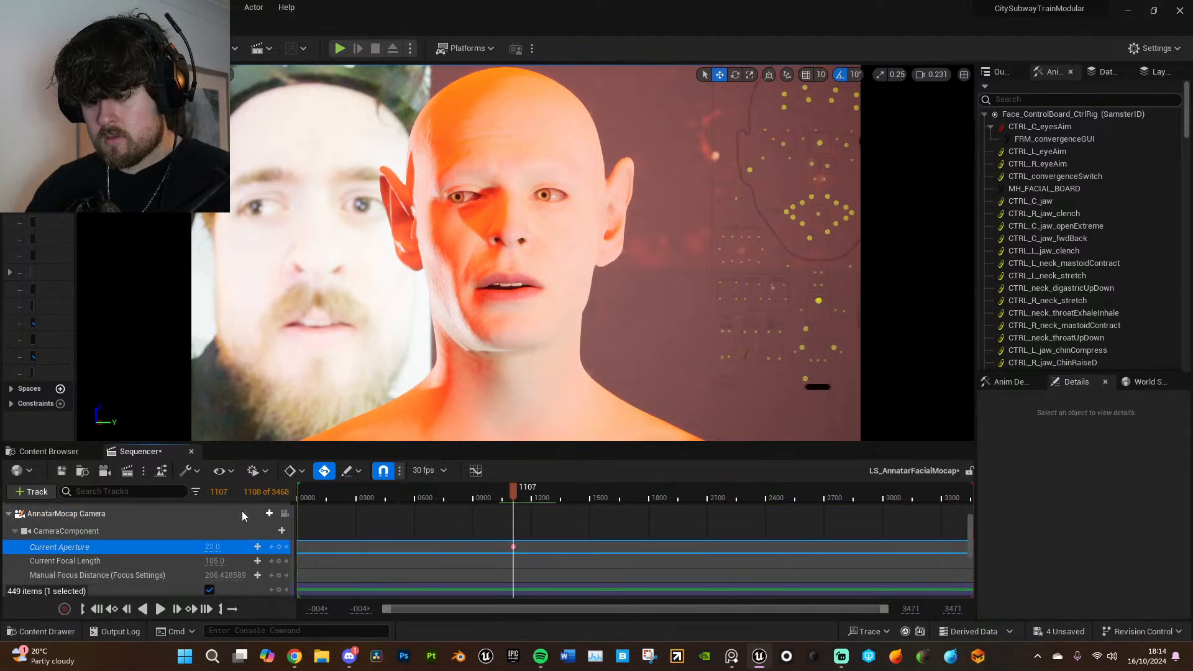
{"action": "left_click", "coordinate": [241, 512]}
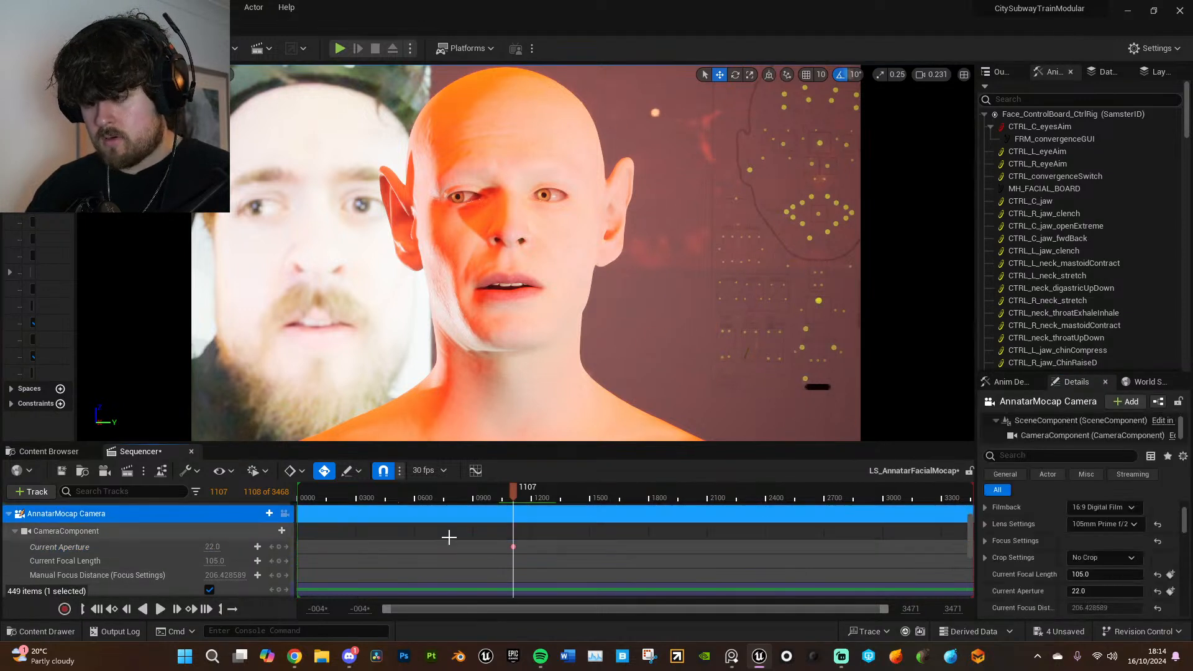
{"action": "left_click", "coordinate": [514, 546]}
{"action": "key", "text": "Delete"}
{"action": "scroll", "coordinate": [1093, 555], "scroll_direction": "up", "scroll_amount": 1}
{"action": "left_click", "coordinate": [1107, 530]}
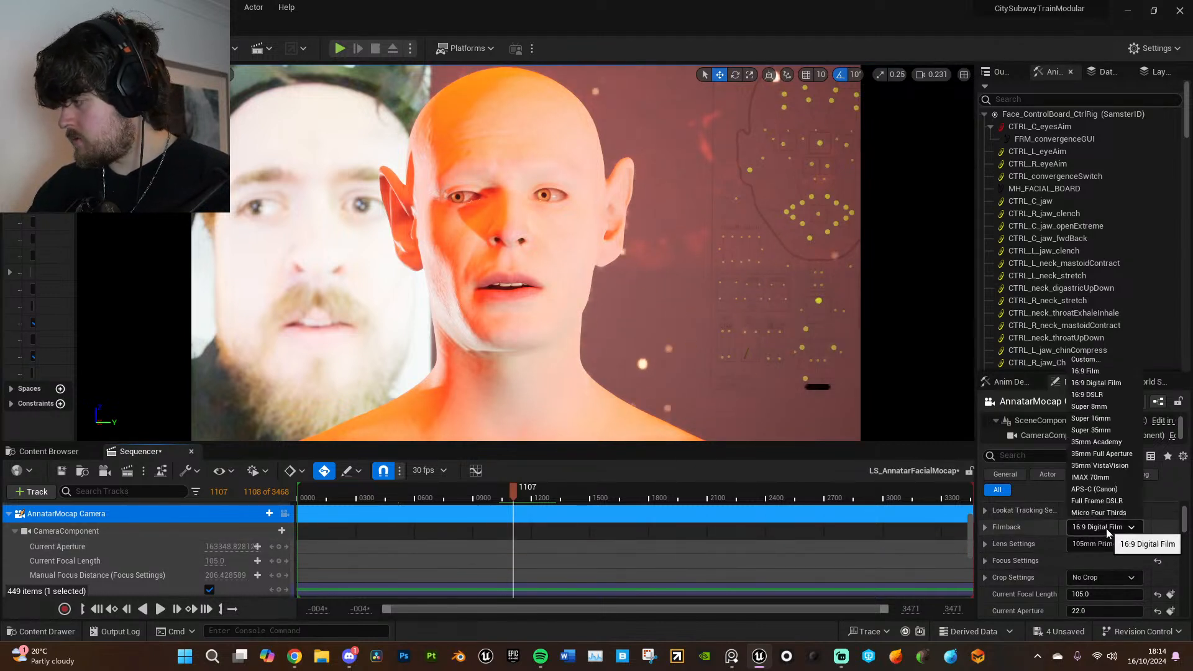
{"action": "left_click", "coordinate": [1098, 362]}
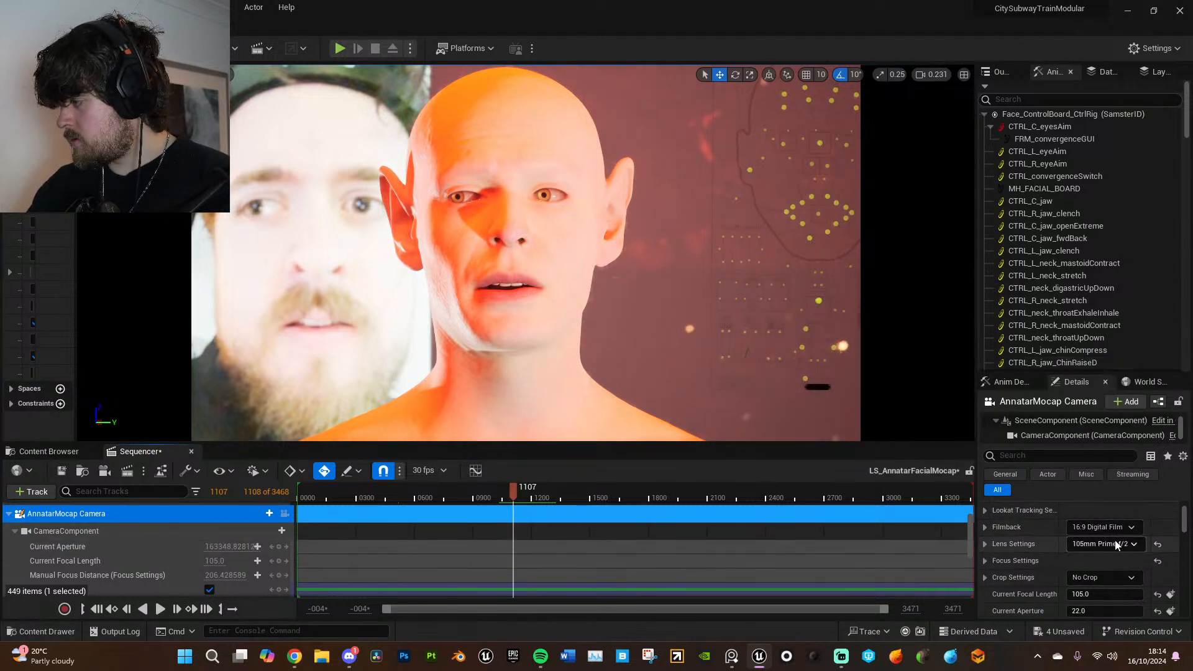
- Play back the facial capture from late and early parts of the sequence to compare the head with the reference video
{"action": "mouse_move", "coordinate": [513, 491]}
{"action": "left_mouse_down"}
{"action": "mouse_move", "coordinate": [474, 491]}
{"action": "mouse_move", "coordinate": [532, 491]}
{"action": "left_mouse_up"}
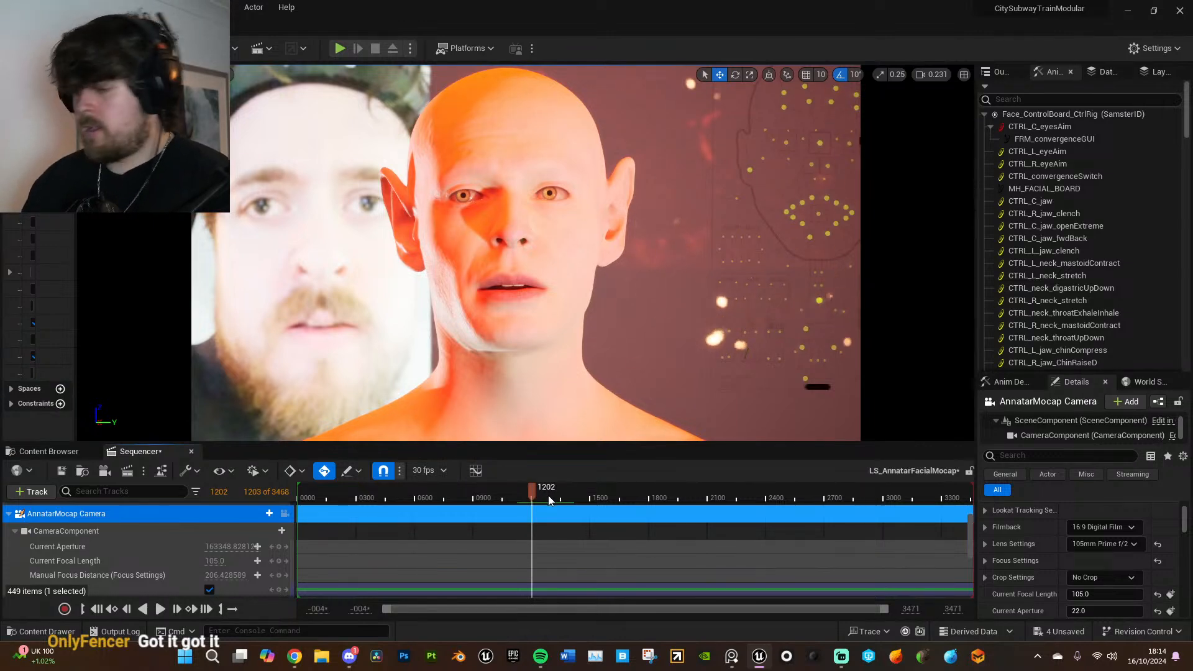
{"action": "left_click_drag", "start_coordinate": [535, 494], "coordinate": [727, 490]}
{"action": "key", "text": "space"}
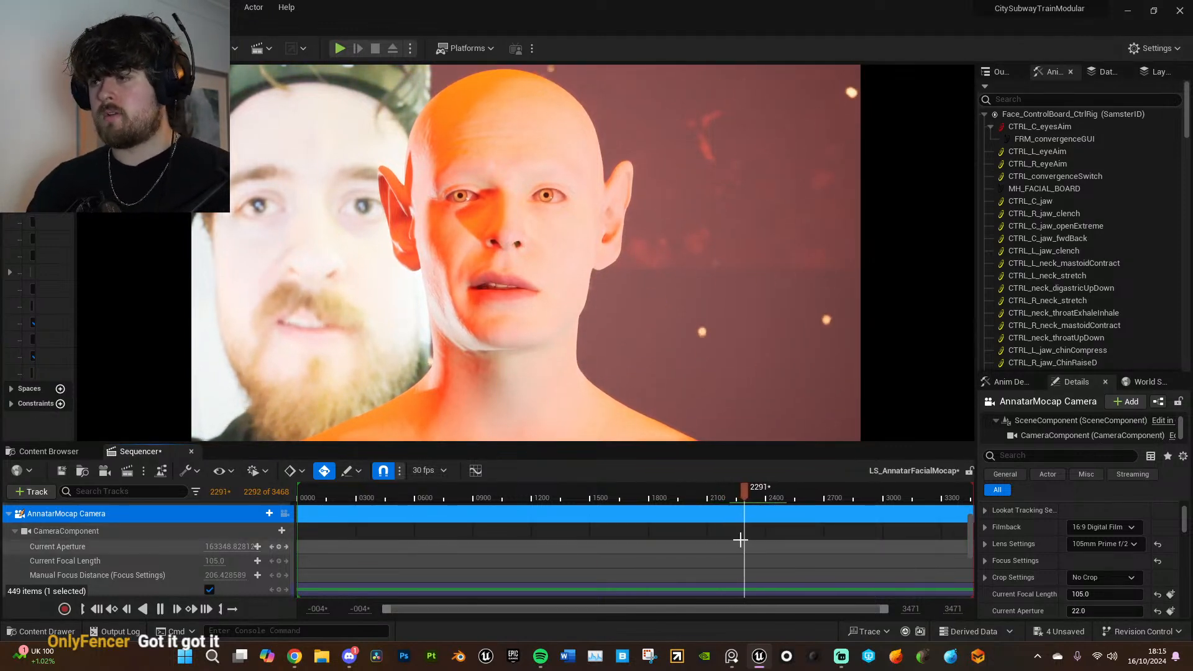
{"action": "left_click_drag", "start_coordinate": [636, 494], "coordinate": [368, 491]}
{"action": "key", "text": "space"}
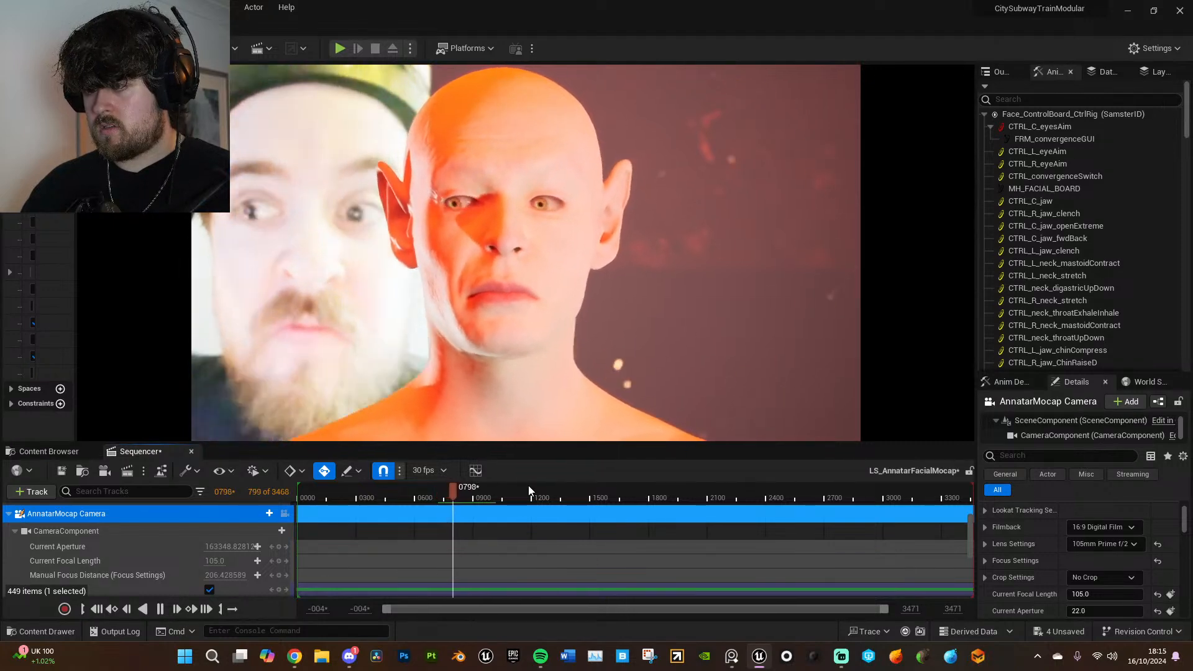
- Add an additive section to SamsterID's Face_ControlBoard_CtrlRig track at frame 753
{"action": "left_click_drag", "start_coordinate": [463, 486], "coordinate": [445, 491]}
{"action": "scroll", "coordinate": [240, 550], "scroll_direction": "down", "scroll_amount": 3}
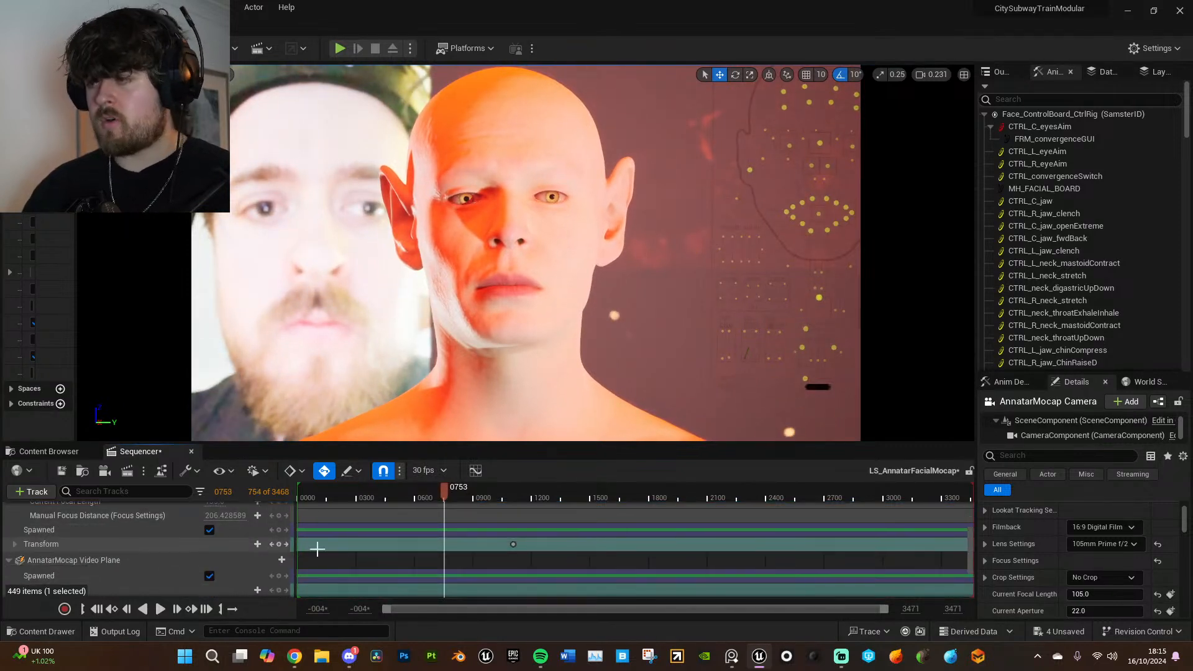
{"action": "scroll", "coordinate": [243, 547], "scroll_direction": "down", "scroll_amount": 4}
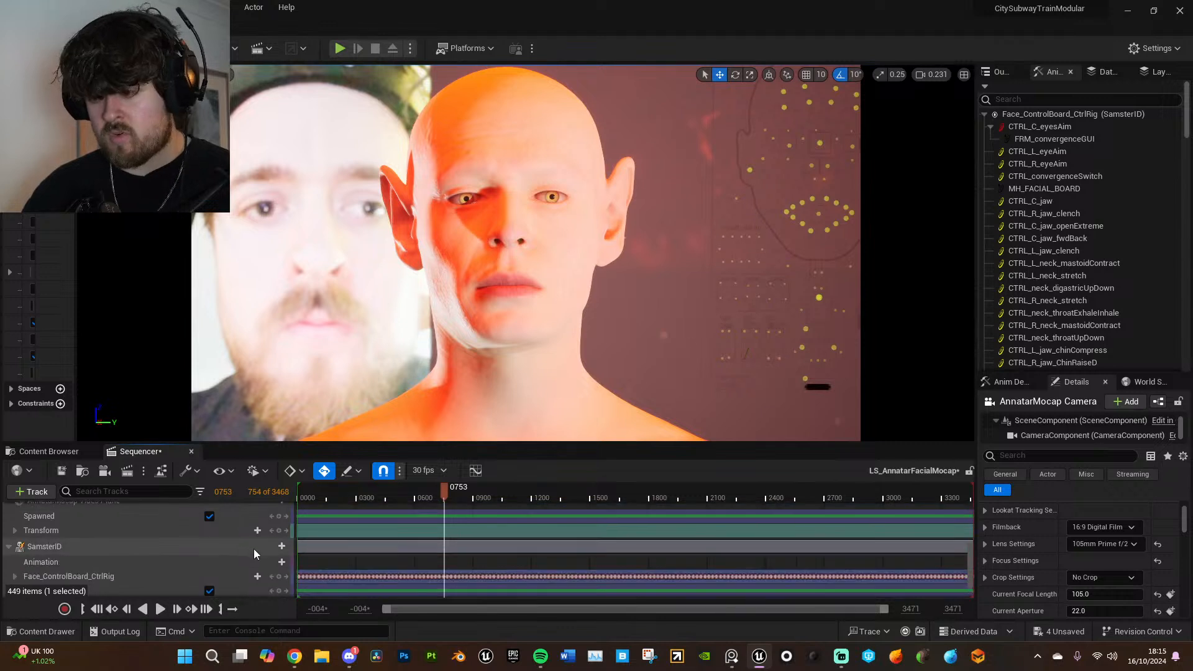
{"action": "scroll", "coordinate": [162, 550], "scroll_direction": "down", "scroll_amount": 2}
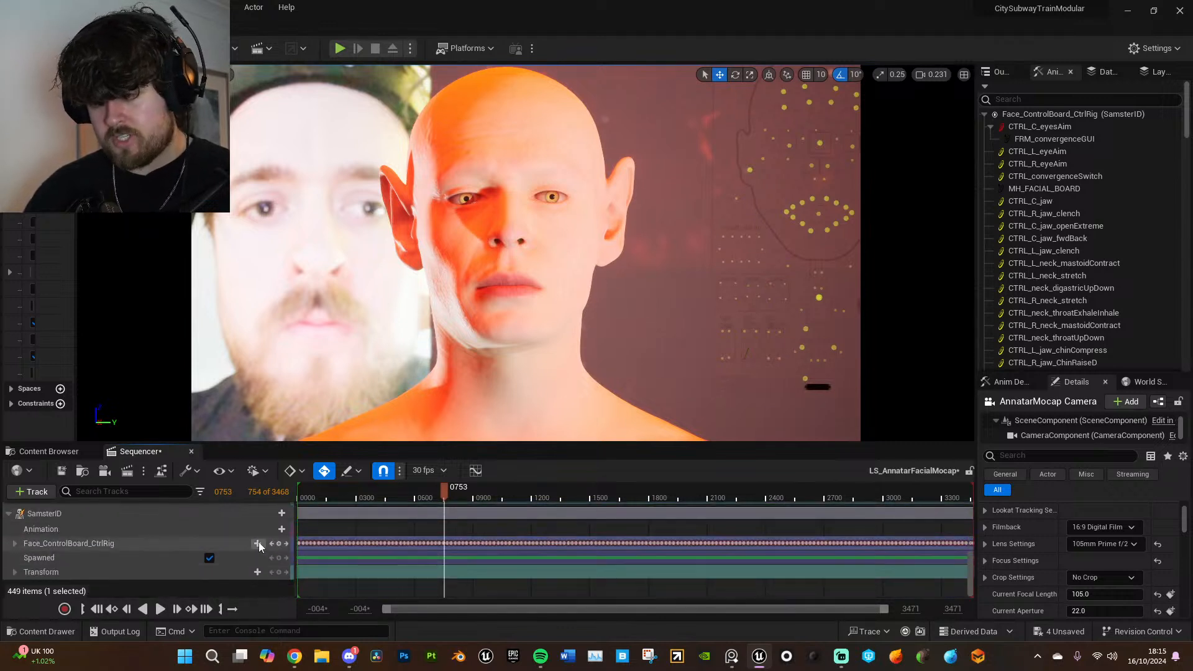
{"action": "left_click", "coordinate": [257, 544]}
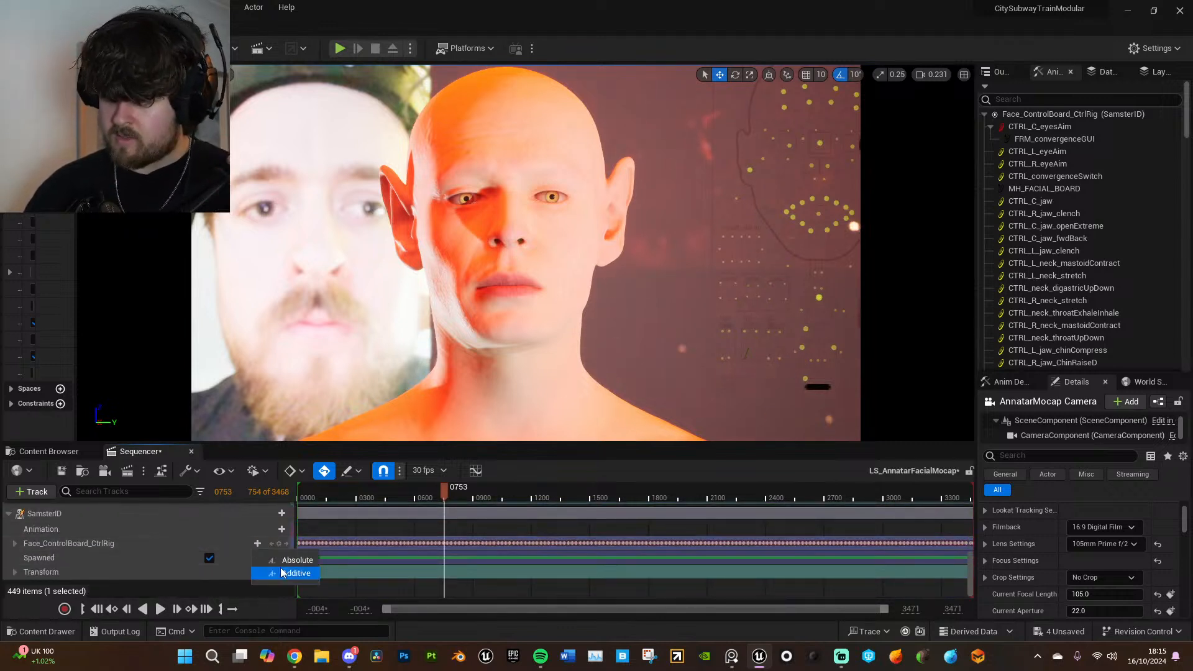
{"action": "left_click", "coordinate": [282, 575]}
- Extend the additive control rig section at both ends so it spans about frame -205 to 3765
{"action": "scroll", "coordinate": [682, 555], "scroll_direction": "down", "scroll_amount": 1, "text": "ctrl"}
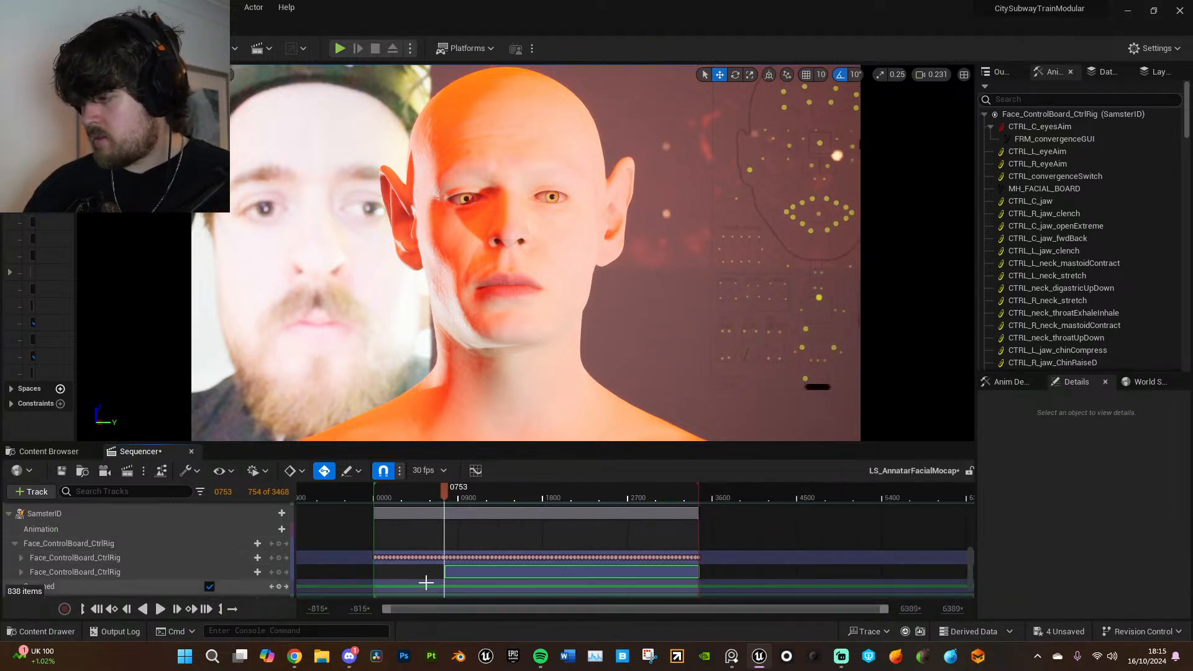
{"action": "left_click_drag", "start_coordinate": [446, 573], "coordinate": [355, 573]}
{"action": "left_click_drag", "start_coordinate": [698, 572], "coordinate": [727, 572]}
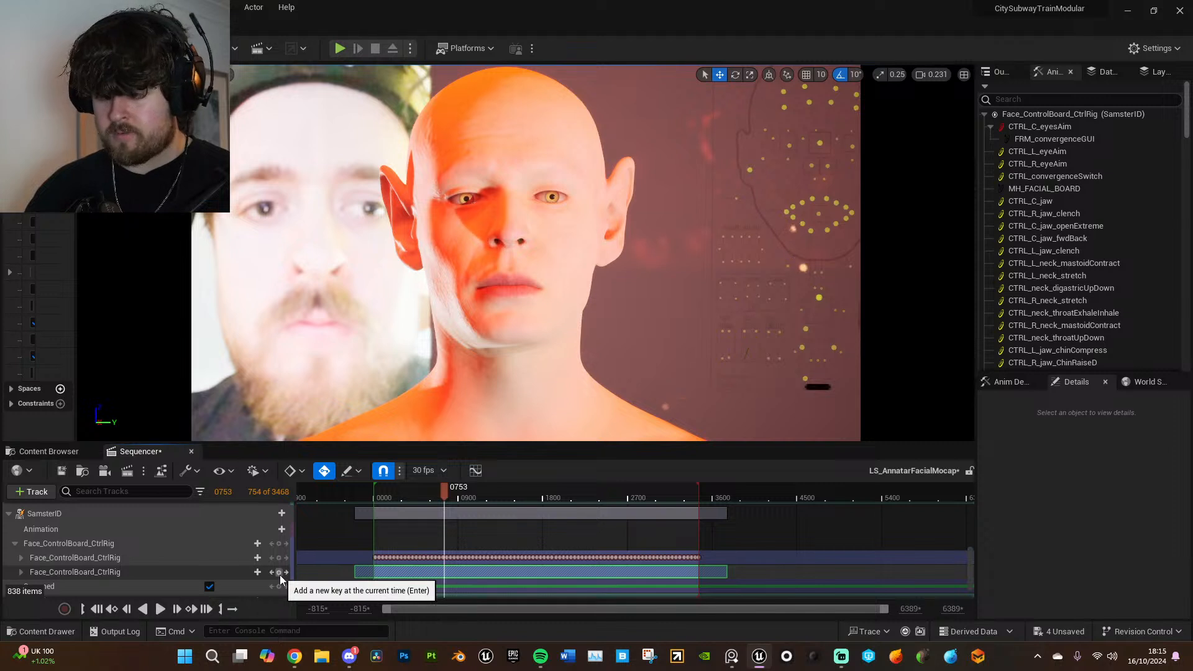
- Key all controls of the additive Face_ControlBoard_CtrlRig section at frames 753, 775, 802 and 828
{"action": "scroll", "coordinate": [444, 571], "scroll_direction": "up", "scroll_amount": 5, "text": "ctrl"}
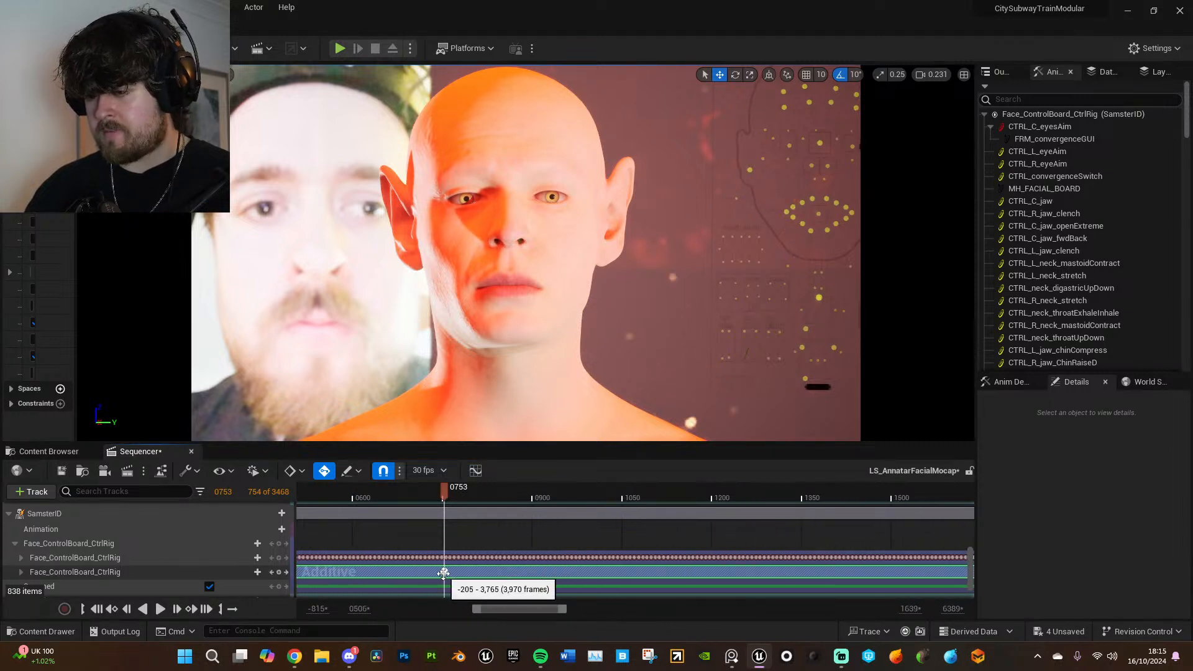
{"action": "left_click", "coordinate": [443, 573]}
{"action": "key", "text": "space"}
{"action": "key", "text": "space"}
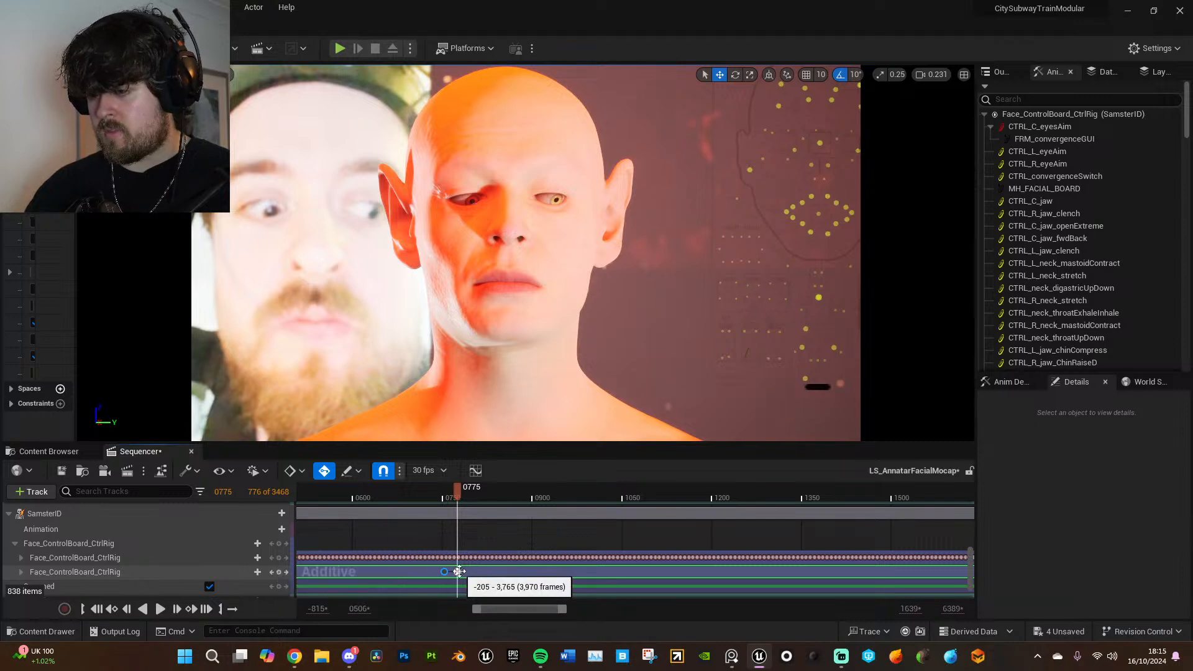
{"action": "key", "text": "space"}
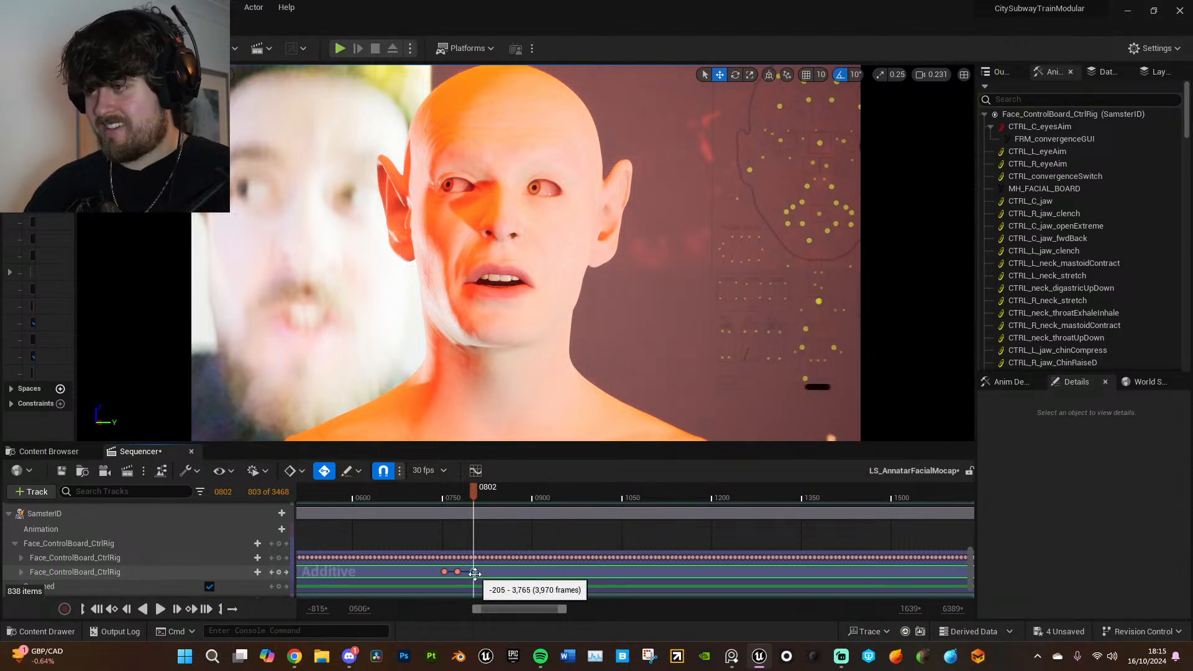
{"action": "key", "text": "space"}
{"action": "key", "text": "space"}
{"action": "left_click", "coordinate": [475, 572]}
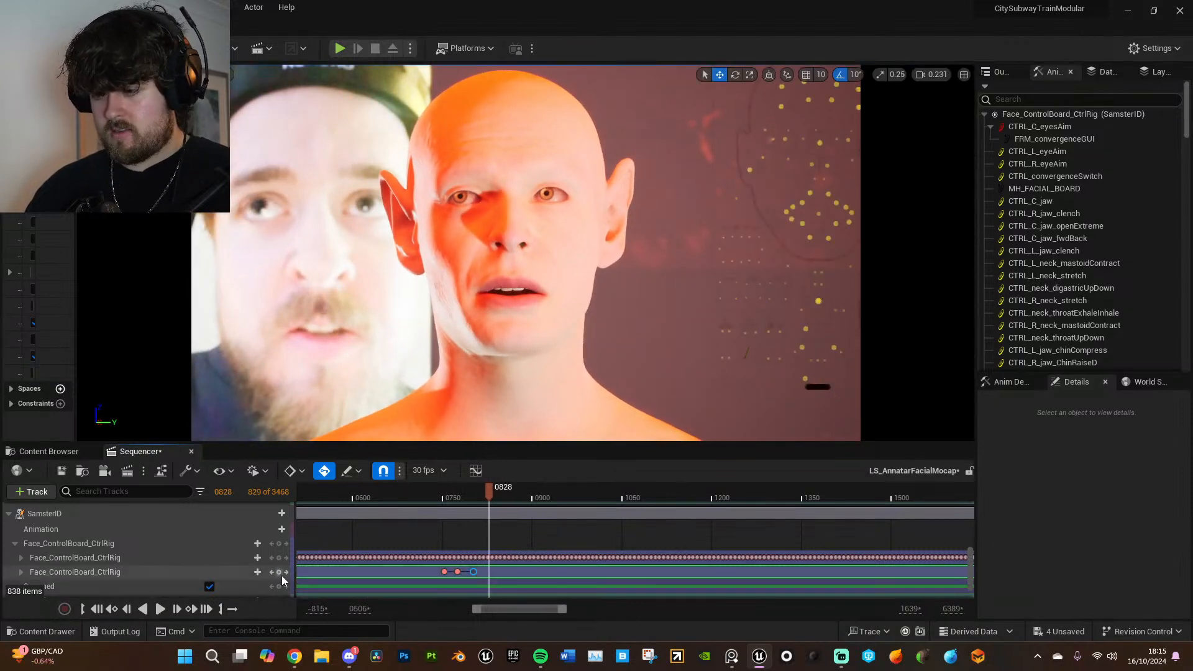
- Go to frame 775, expand the additive section's controls and filter the tracks by "brow"
{"action": "left_click", "coordinate": [456, 571]}
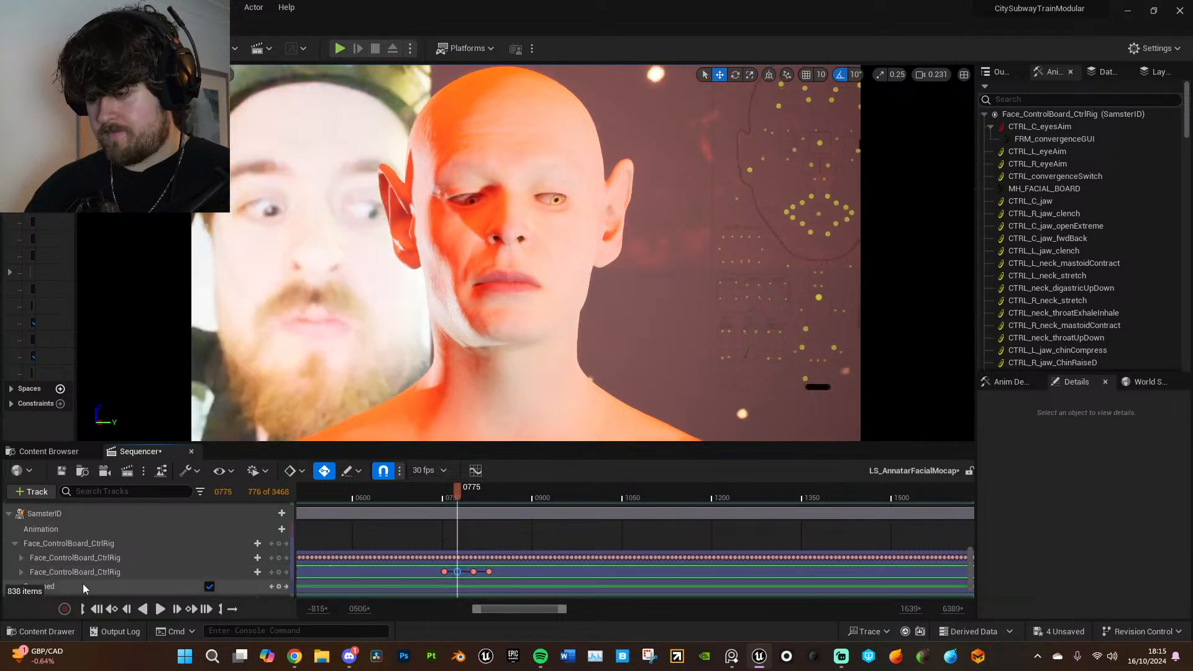
{"action": "left_click", "coordinate": [21, 571]}
{"action": "scroll", "coordinate": [118, 549], "scroll_direction": "down", "scroll_amount": 3}
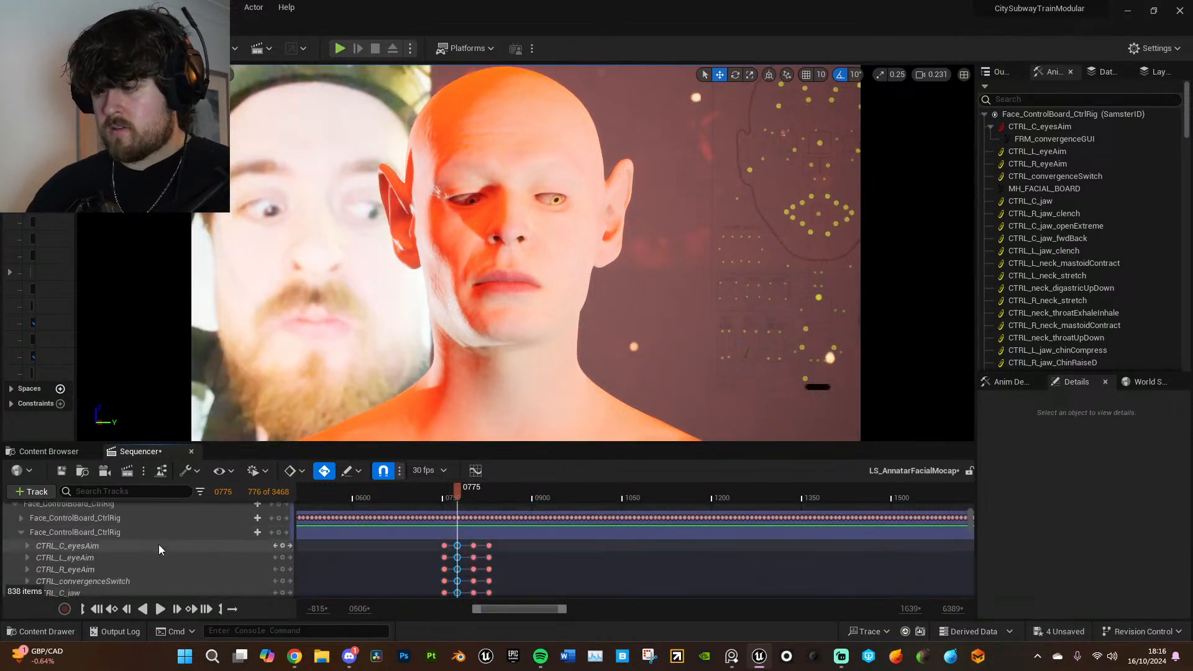
{"action": "left_click", "coordinate": [111, 493]}
{"action": "type", "text": "b"}
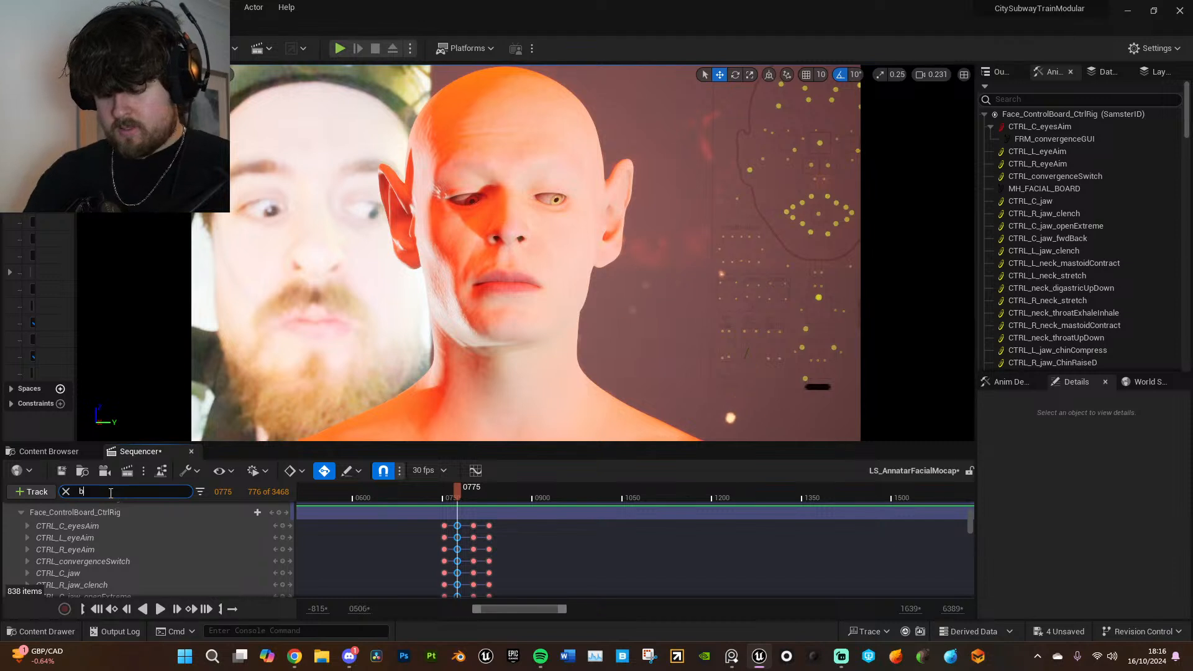
{"action": "type", "text": "row"}
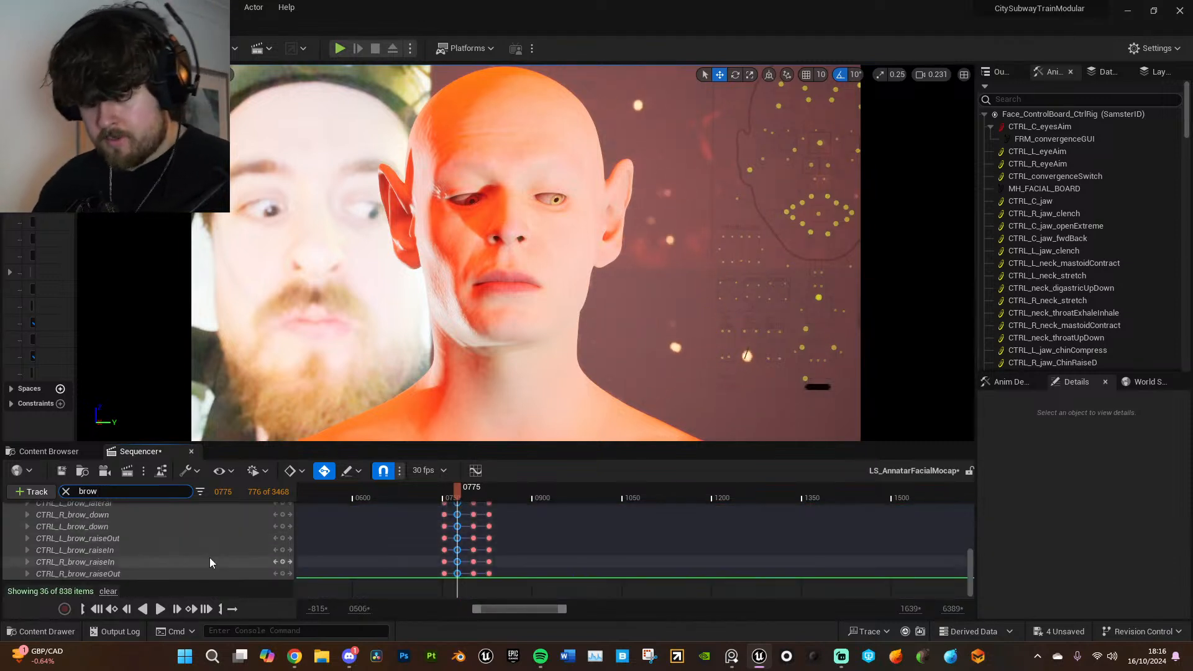
{"action": "scroll", "coordinate": [190, 548], "scroll_direction": "up", "scroll_amount": 3}
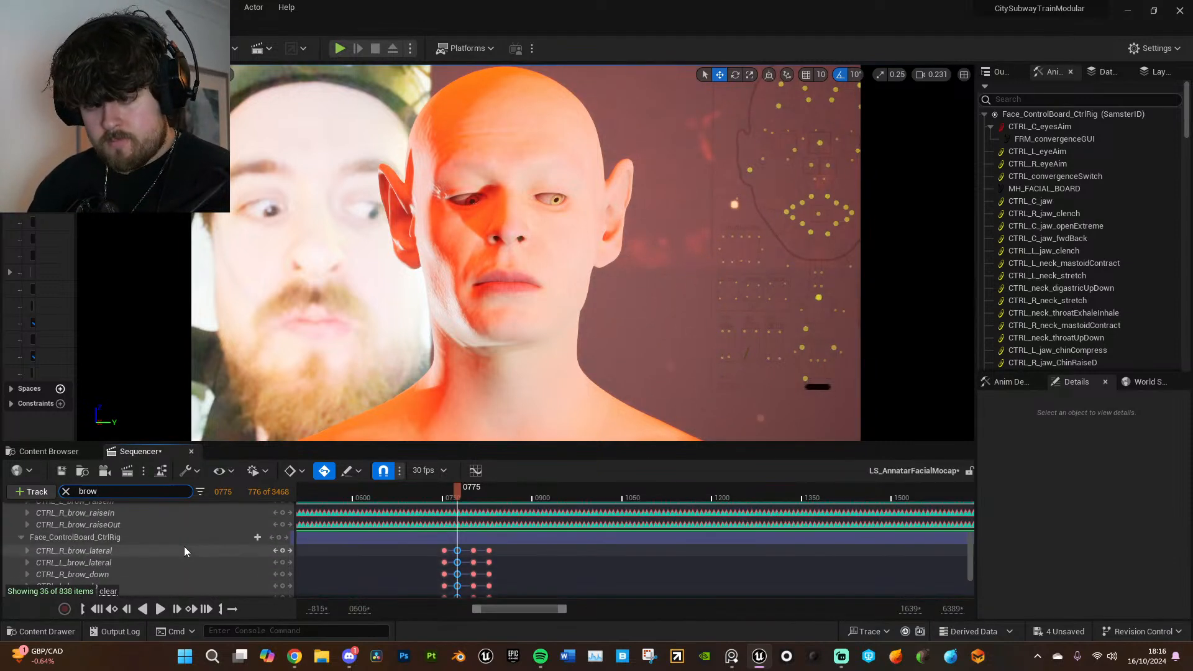
{"action": "scroll", "coordinate": [166, 551], "scroll_direction": "down", "scroll_amount": 3}
{"action": "scroll", "coordinate": [163, 550], "scroll_direction": "up", "scroll_amount": 3}
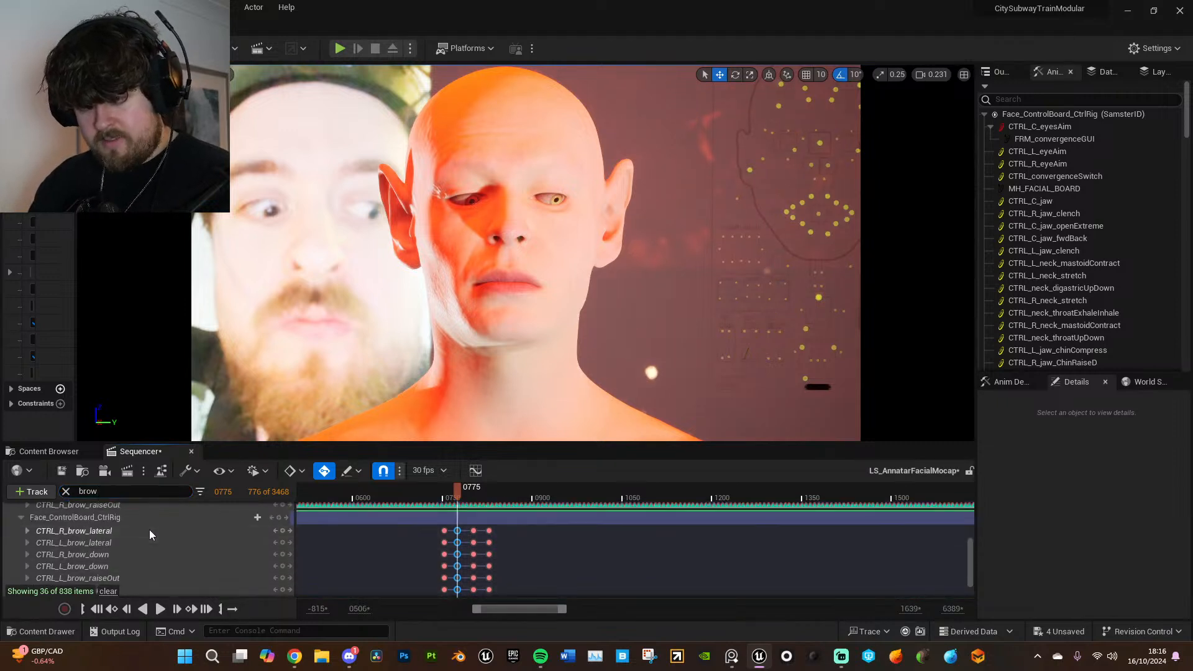
- Set the additive CTRL_R_brow_lateral control to 0.2 at frame 775 and key it
{"action": "left_click", "coordinate": [149, 530]}
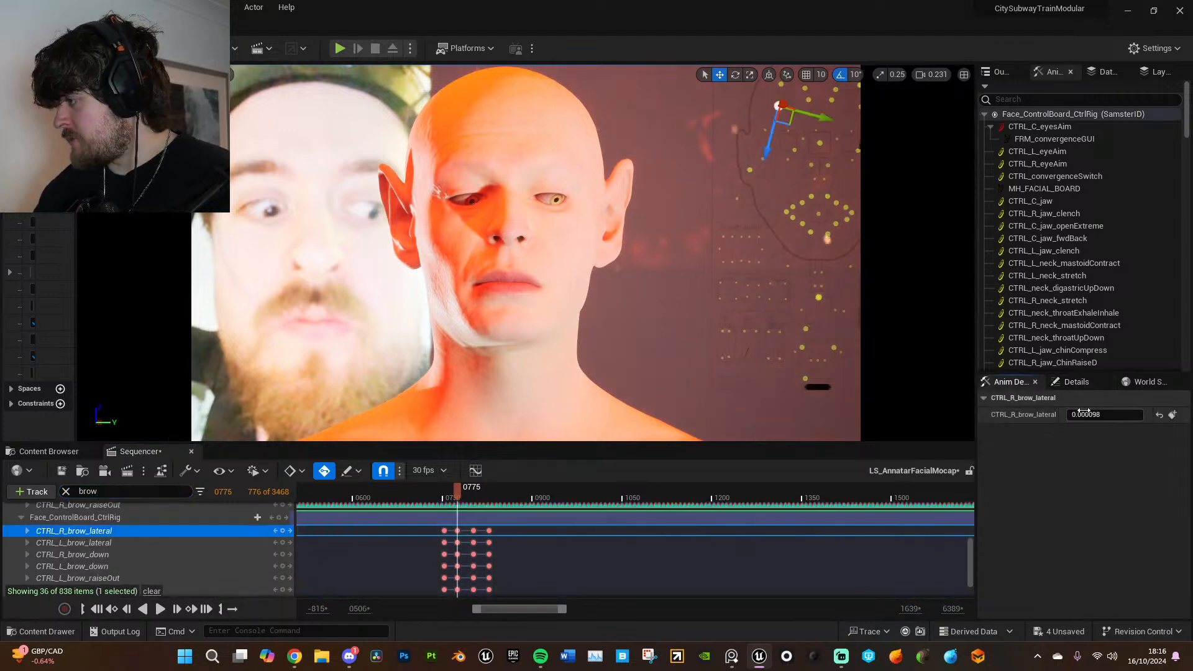
{"action": "mouse_move", "coordinate": [1092, 413]}
{"action": "left_mouse_down"}
{"action": "mouse_move", "coordinate": [1119, 413]}
{"action": "mouse_move", "coordinate": [1101, 413]}
{"action": "left_mouse_up"}
{"action": "key", "text": "ctrl+z"}
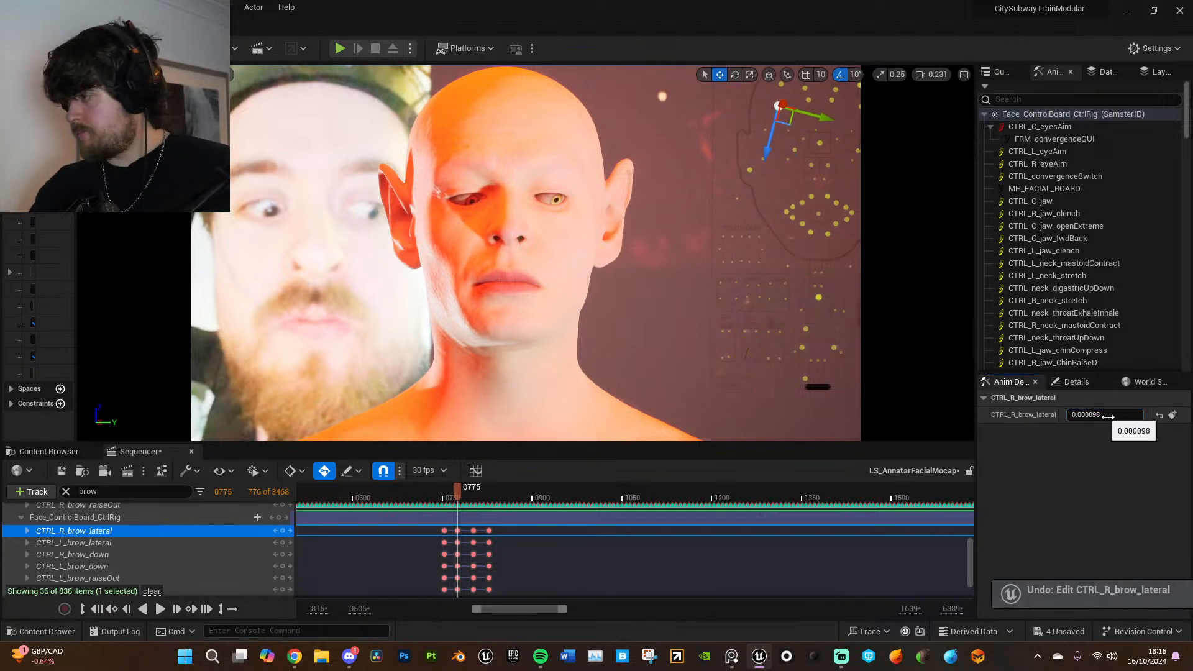
{"action": "left_click", "coordinate": [1096, 413]}
{"action": "type", "text": ".2"}
{"action": "key", "text": "Return"}
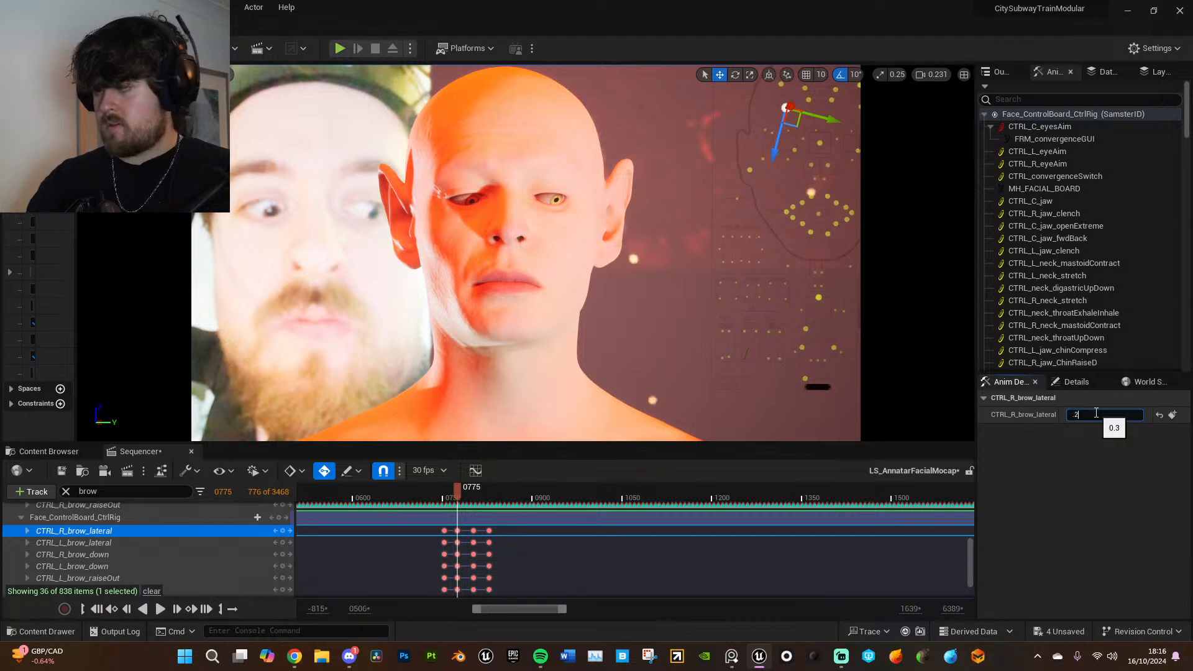
{"action": "left_click", "coordinate": [1172, 416]}
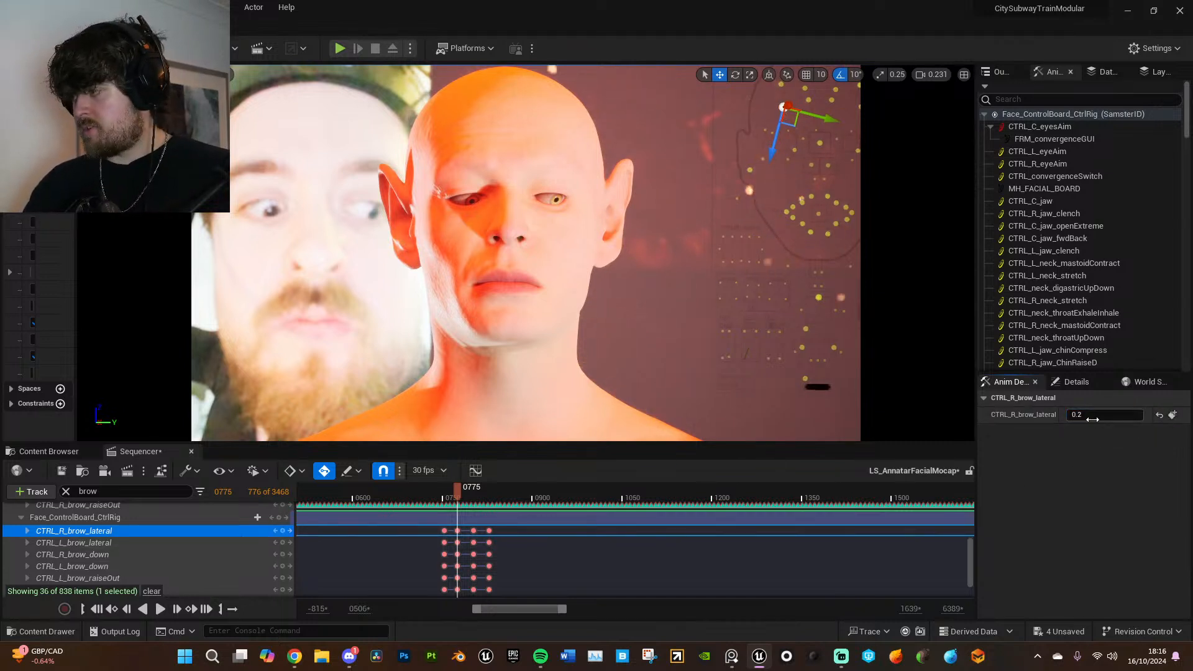
- Edit the additive CTRL_L_brow_lateral control's value at frame 775 and key it
{"action": "left_click", "coordinate": [235, 540]}
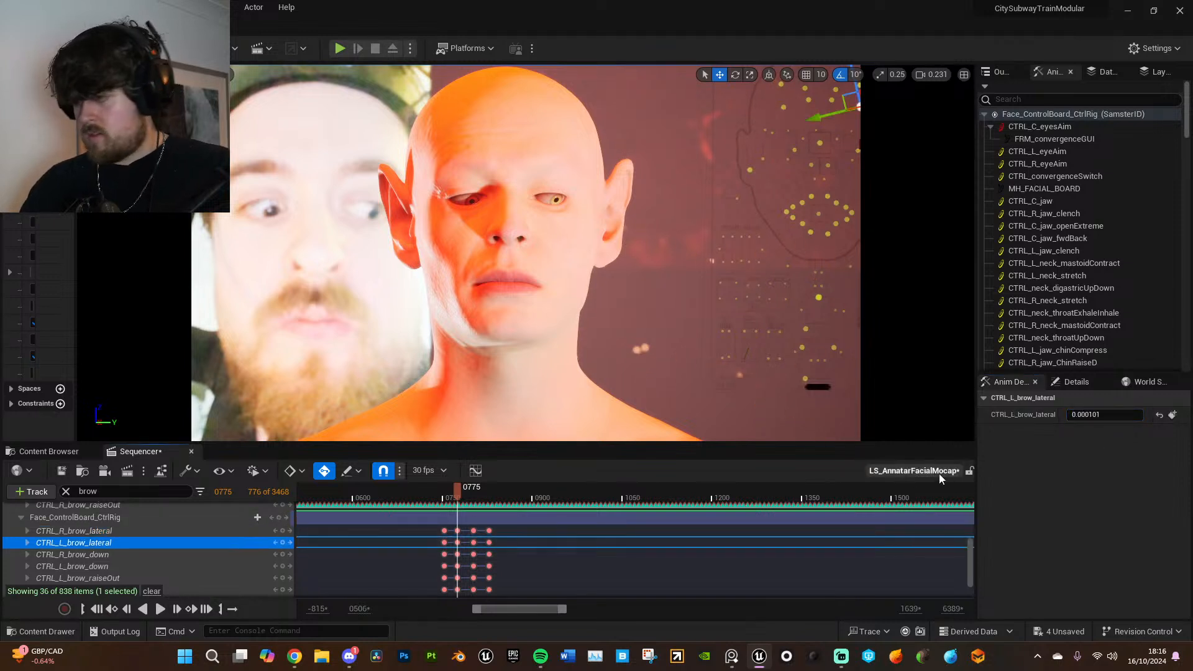
{"action": "left_click", "coordinate": [1091, 416]}
{"action": "left_click", "coordinate": [1172, 415]}
- Go to frame 802 and set the additive CTRL_R_brow_lateral control to 0.2
{"action": "left_click", "coordinate": [474, 531]}
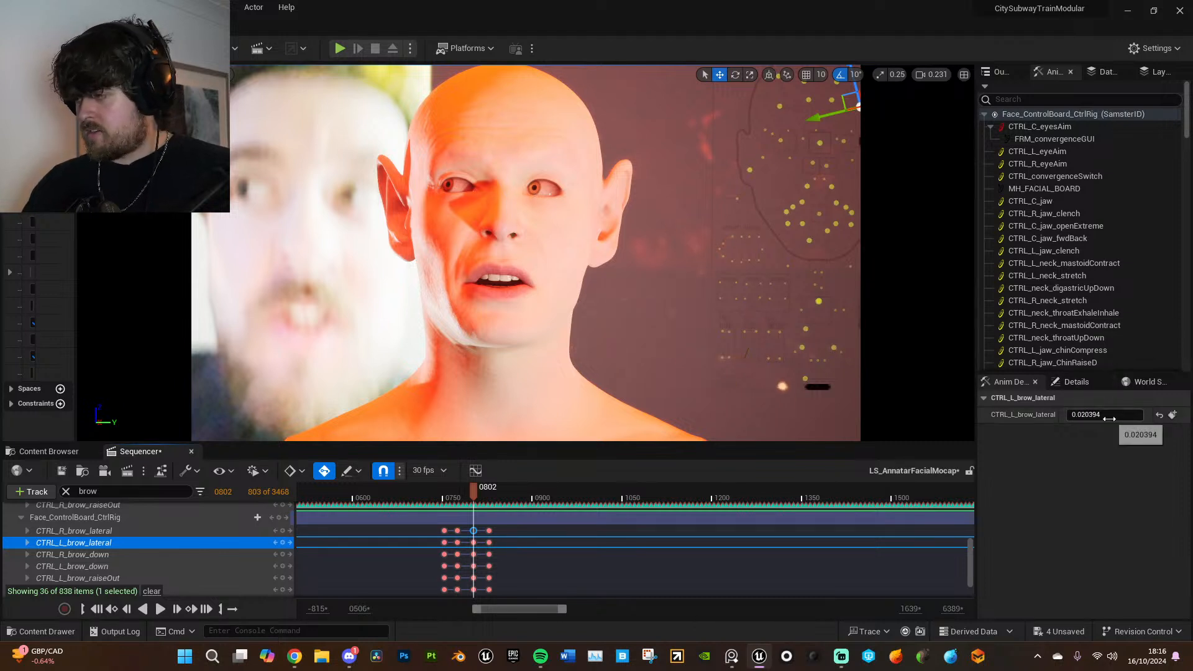
{"action": "left_click", "coordinate": [193, 531]}
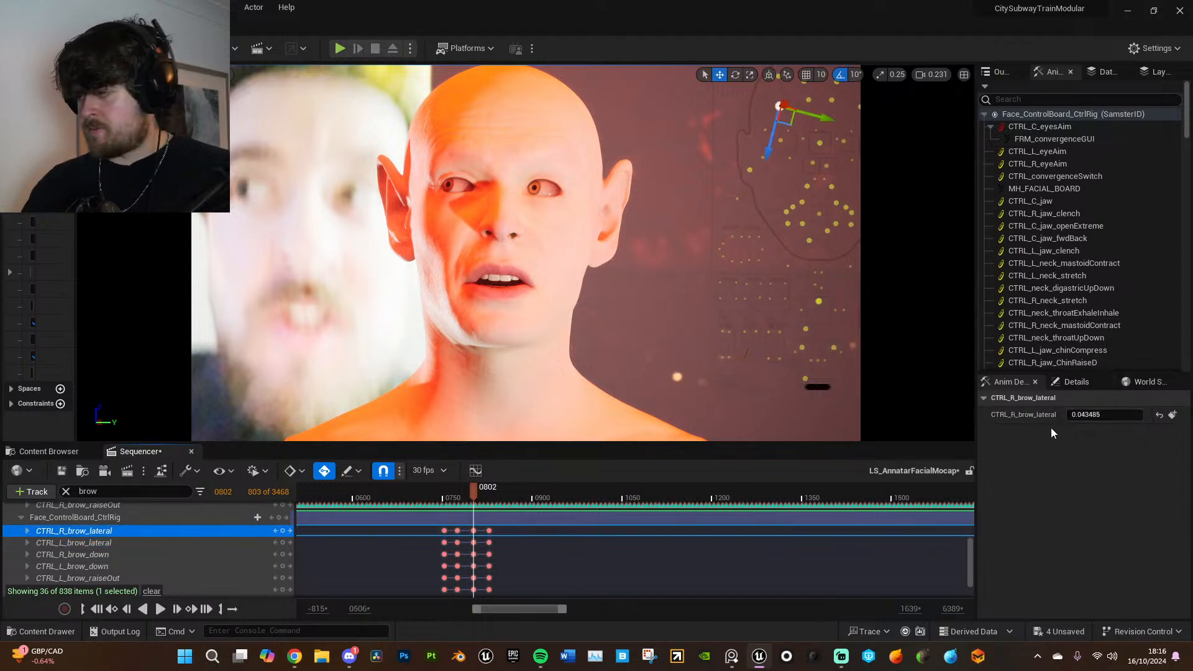
{"action": "left_click", "coordinate": [1113, 414]}
{"action": "type", "text": "0.2"}
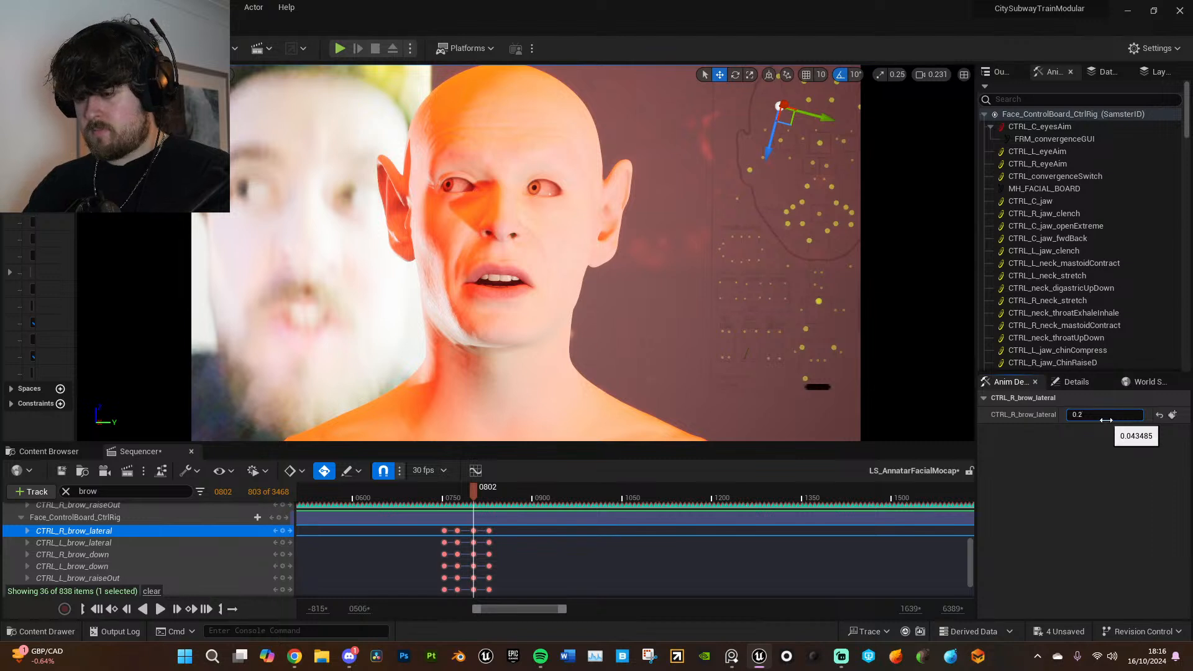
{"action": "key", "text": "Return"}
- Set the additive CTRL_L_brow_lateral control to 0.2 at frame 802
{"action": "middle_click", "coordinate": [458, 530]}
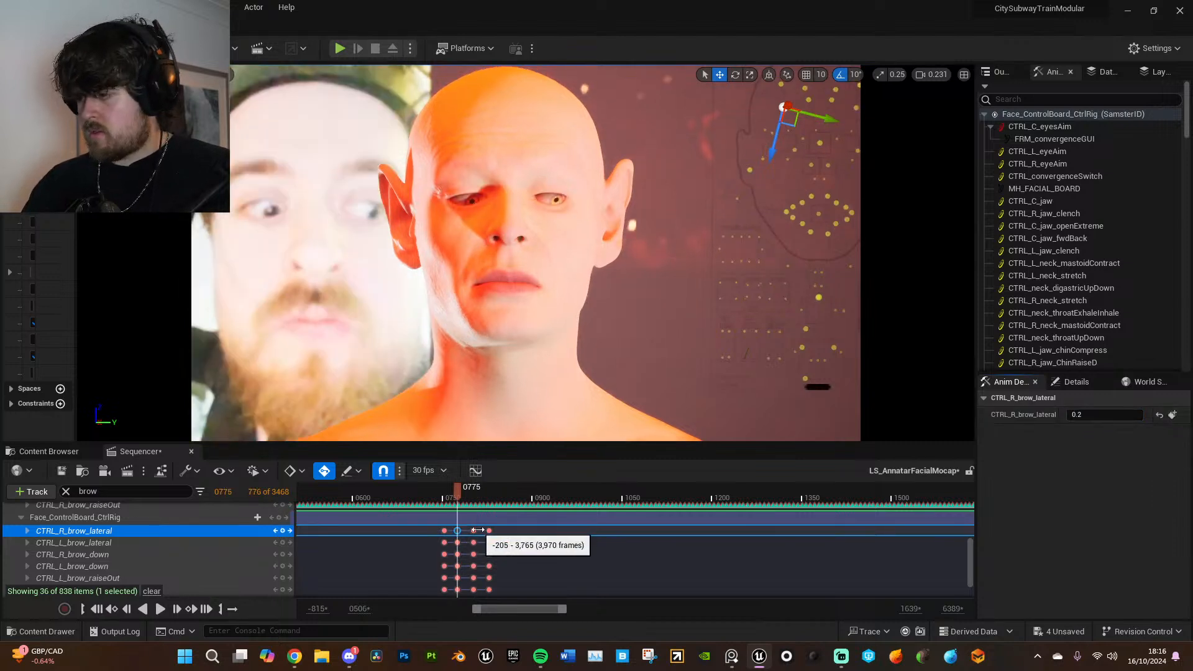
{"action": "middle_click", "coordinate": [475, 531]}
{"action": "left_click", "coordinate": [229, 544]}
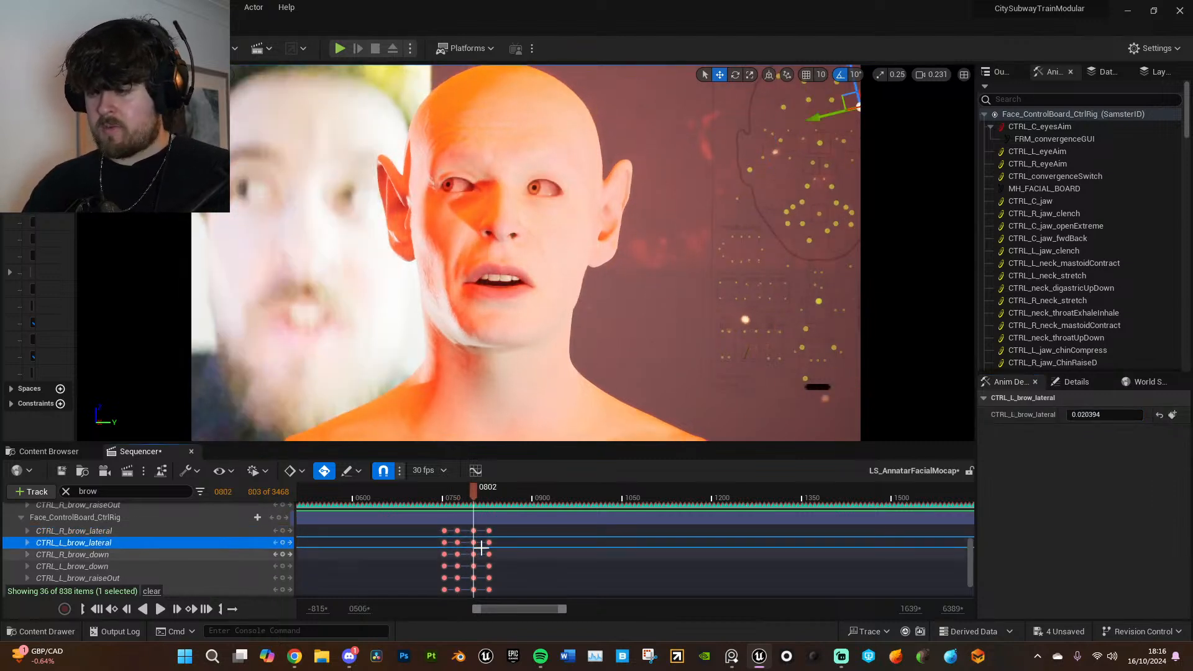
{"action": "left_click", "coordinate": [474, 542]}
{"action": "left_click", "coordinate": [1099, 415]}
{"action": "type", "text": "0.2"}
{"action": "key", "text": "Return"}
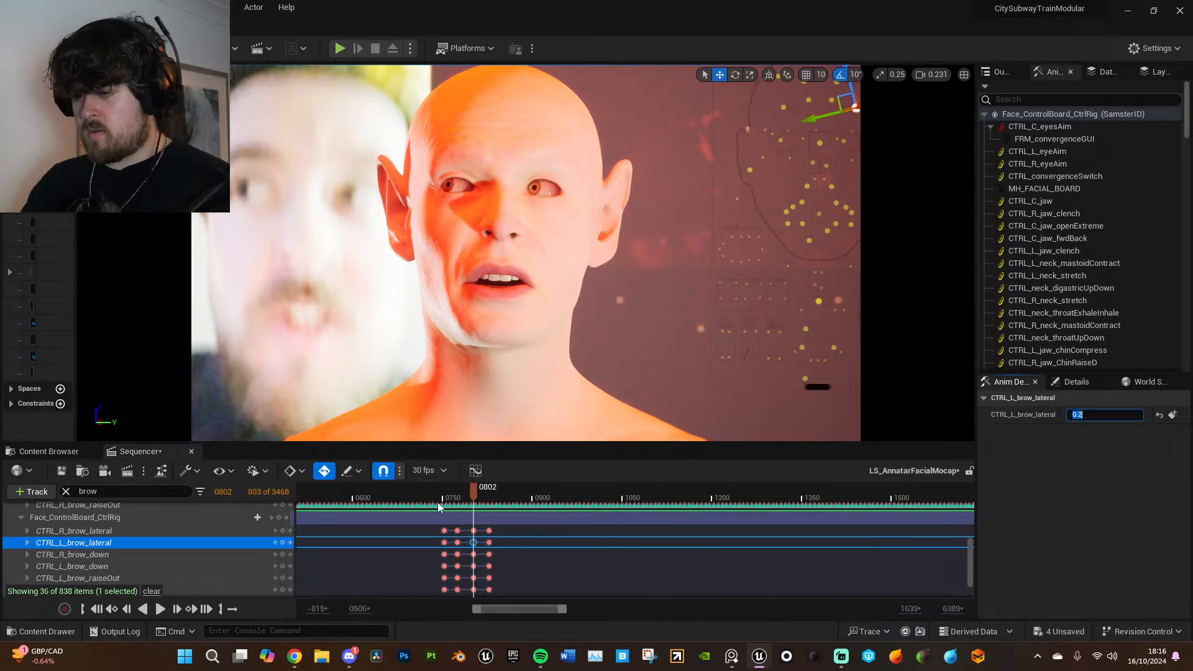
- Play back the facial animation from before frame 750 to frame 1268 and compare the brows with the reference video
{"action": "left_click", "coordinate": [439, 496]}
{"action": "key", "text": "space"}
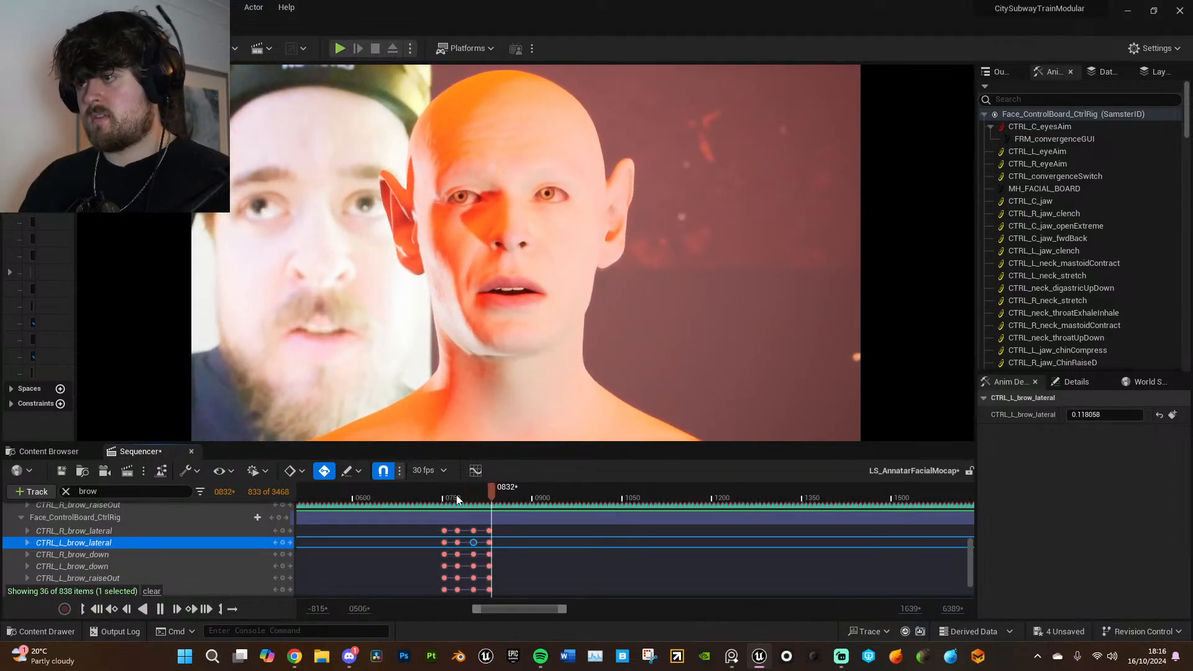
{"action": "left_click", "coordinate": [431, 494]}
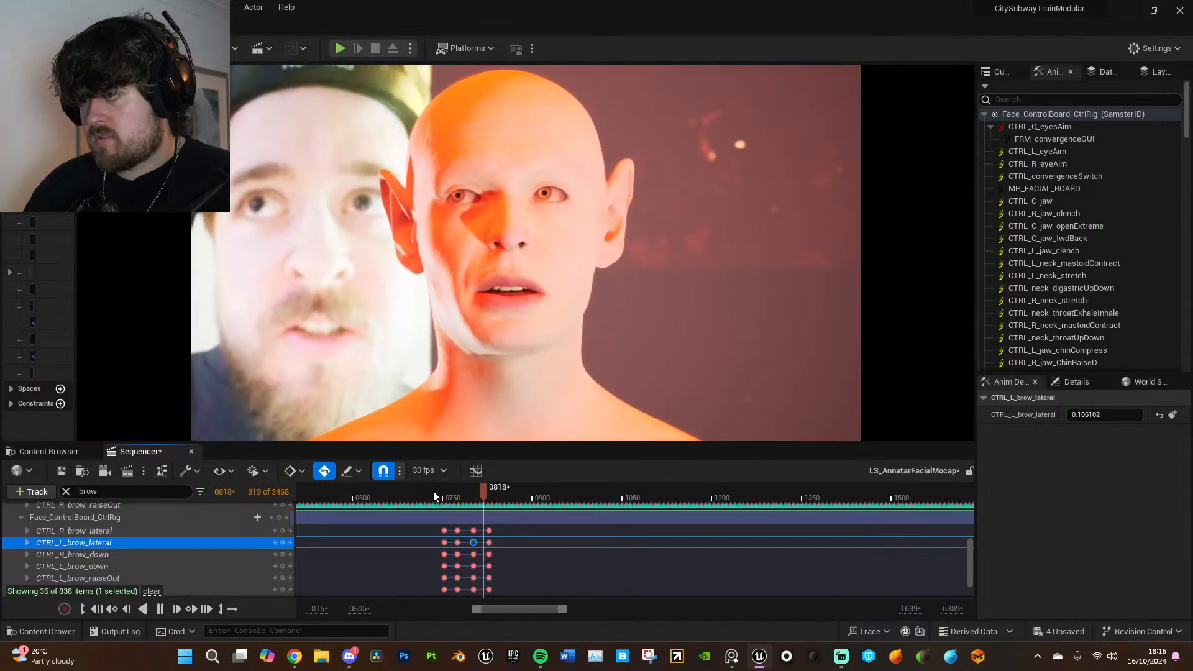
{"action": "mouse_move", "coordinate": [441, 490]}
{"action": "left_mouse_down"}
{"action": "mouse_move", "coordinate": [531, 489]}
{"action": "mouse_move", "coordinate": [454, 480]}
{"action": "left_mouse_up"}
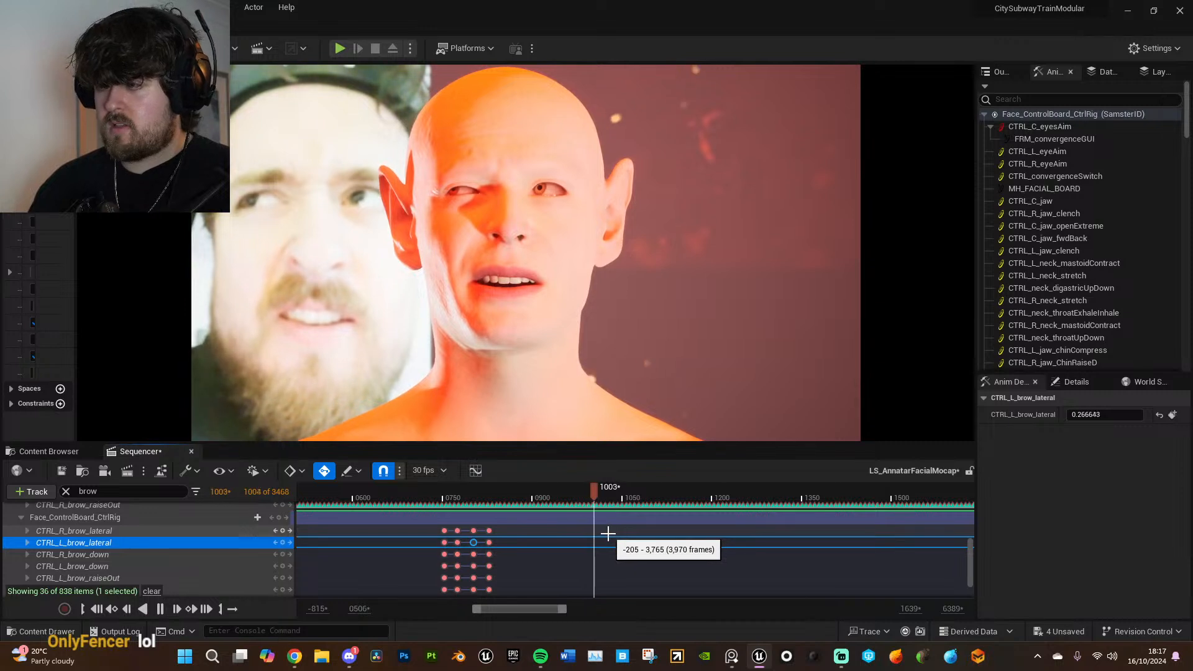
{"action": "key", "text": "space"}
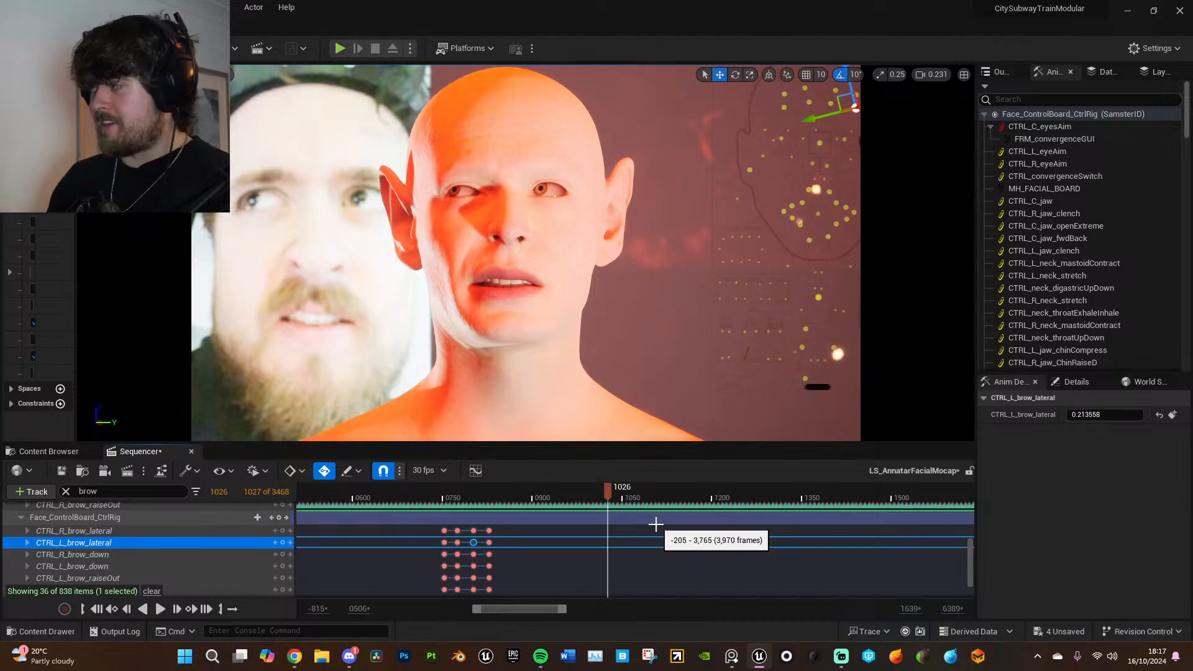
{"action": "key", "text": "space"}
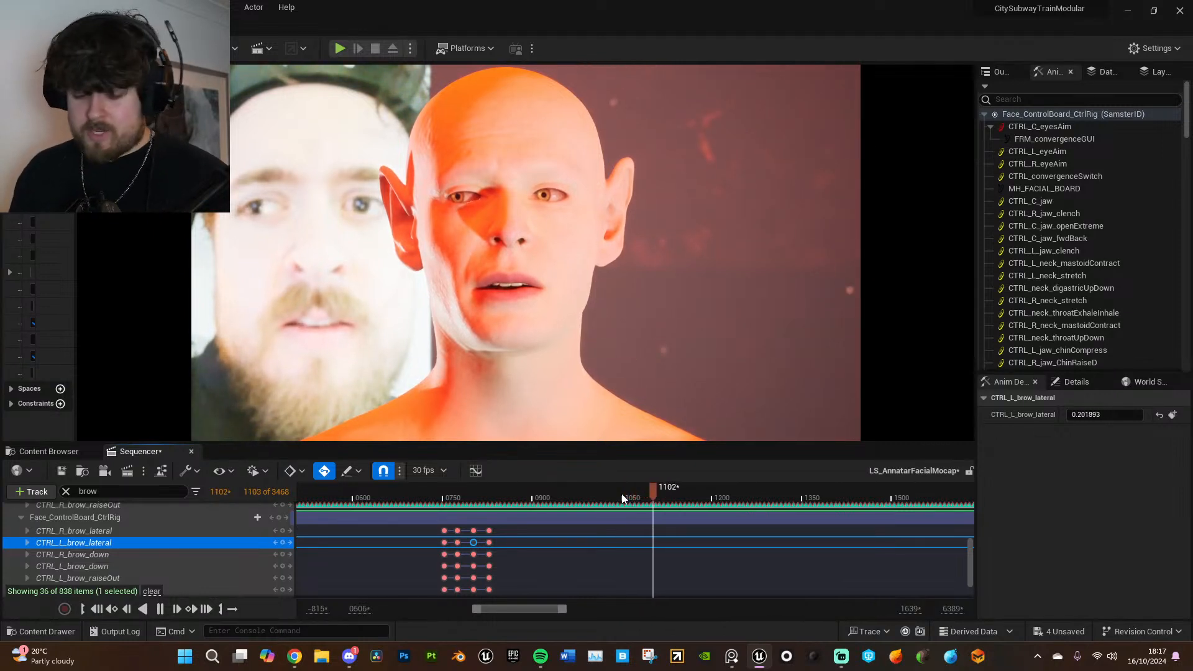
{"action": "scroll", "coordinate": [712, 544], "scroll_direction": "down", "scroll_amount": 4, "text": "ctrl"}
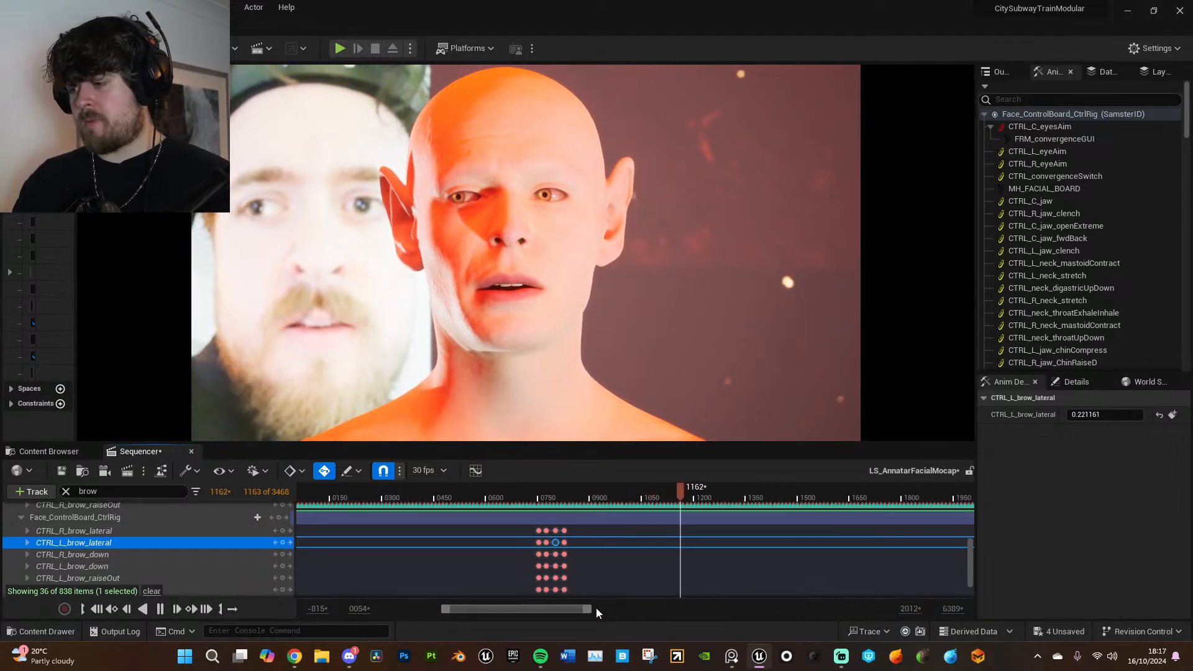
{"action": "left_click_drag", "start_coordinate": [591, 608], "coordinate": [647, 602]}
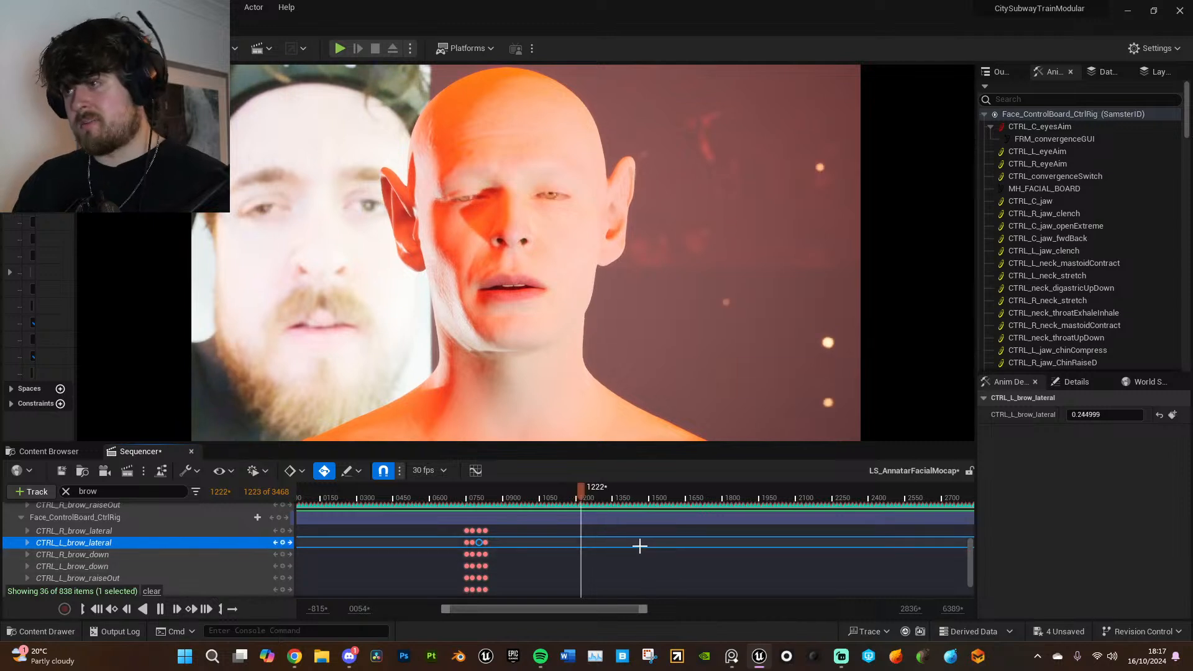
{"action": "key", "text": "space"}
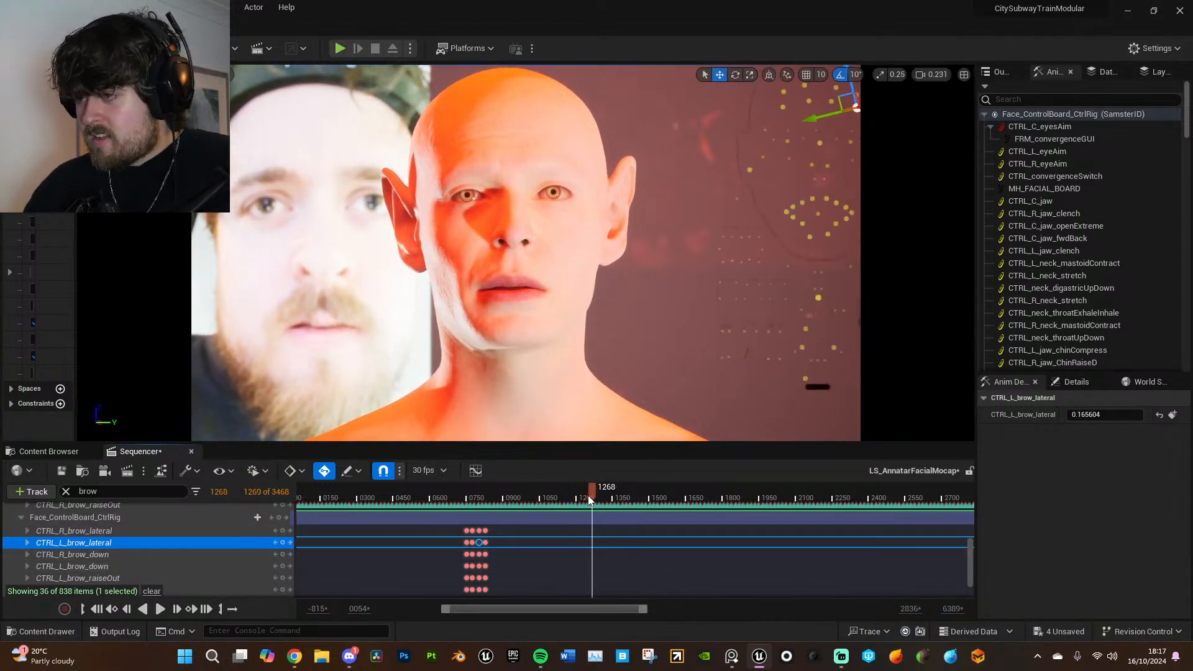
- Key the additive left and right brow_lateral and brow_raiseIn controls together at frame 1045
{"action": "left_click_drag", "start_coordinate": [568, 491], "coordinate": [538, 482]}
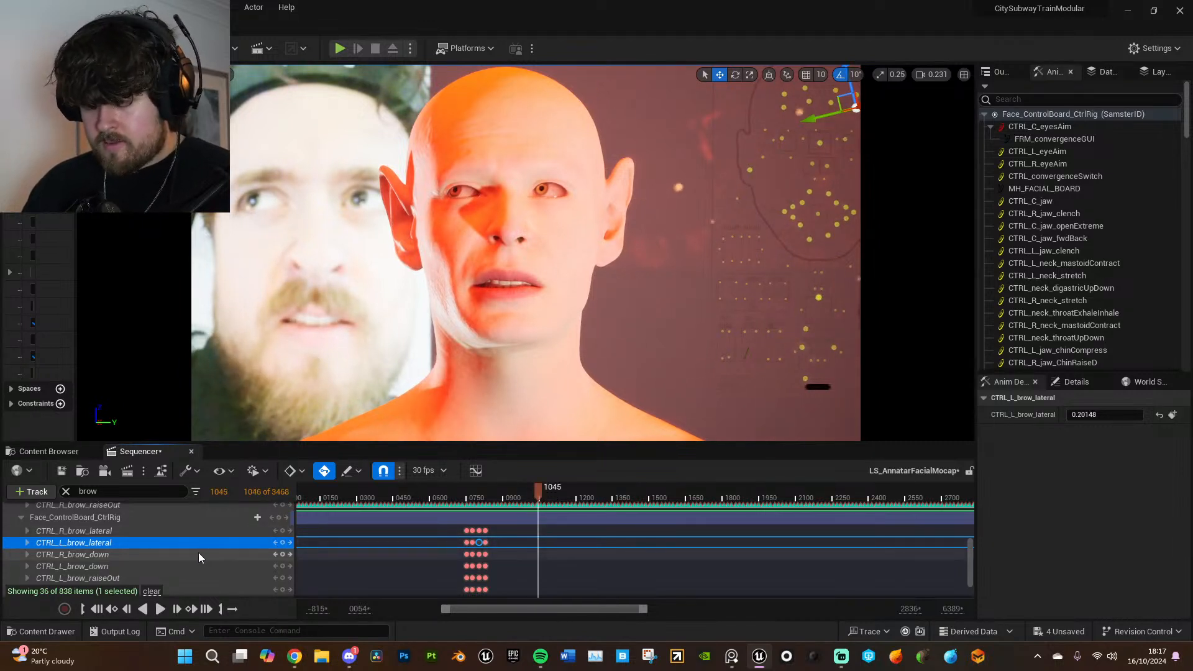
{"action": "left_click", "coordinate": [174, 532]}
{"action": "left_click", "coordinate": [168, 542], "text": "ctrl"}
{"action": "scroll", "coordinate": [185, 556], "scroll_direction": "down", "scroll_amount": 2}
{"action": "left_click", "coordinate": [172, 550], "text": "ctrl"}
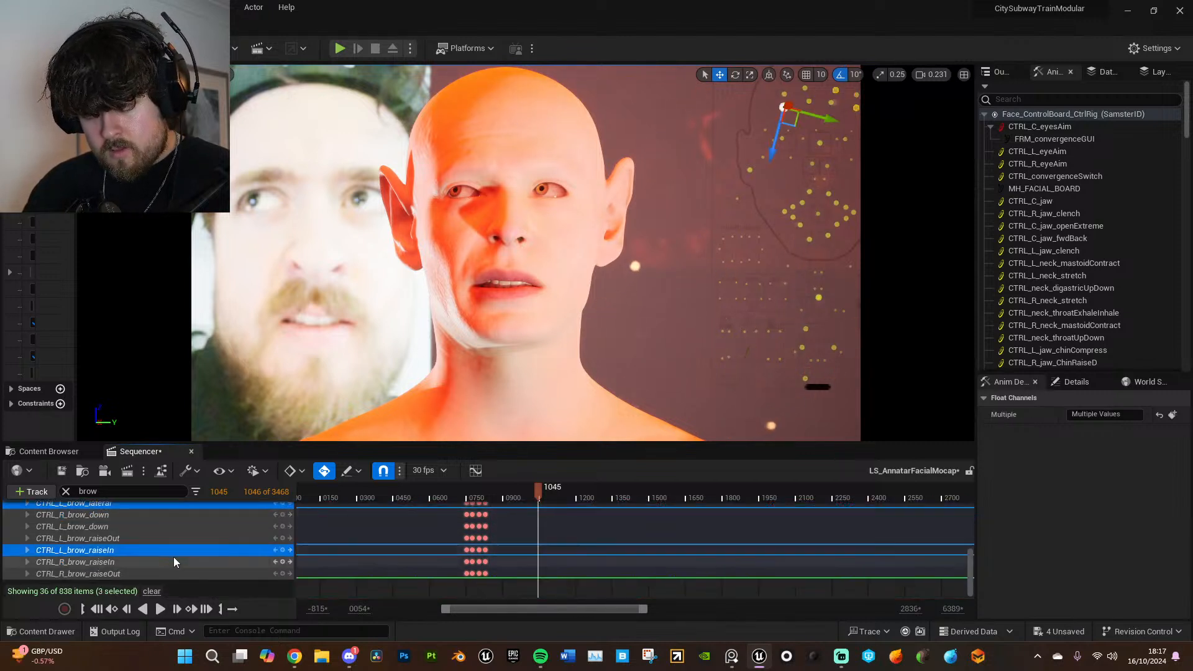
{"action": "left_click", "coordinate": [174, 559], "text": "ctrl"}
{"action": "key", "text": "Return"}
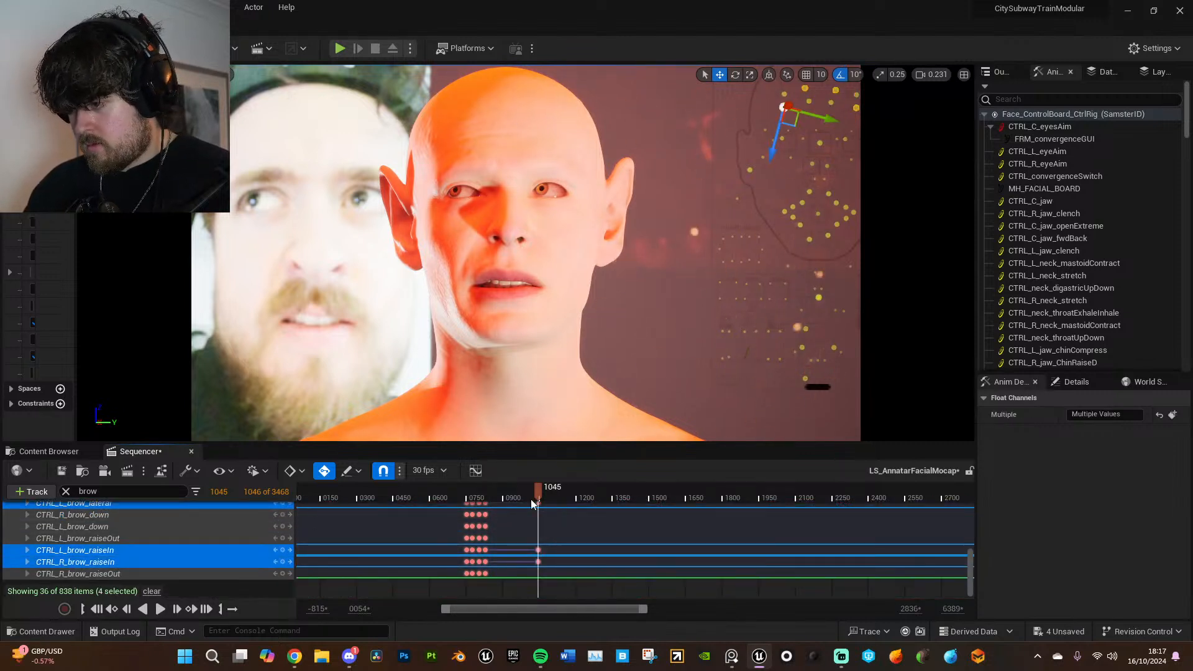
- Play on to frame 1086 and key the four selected brow controls there
{"action": "key", "text": "space"}
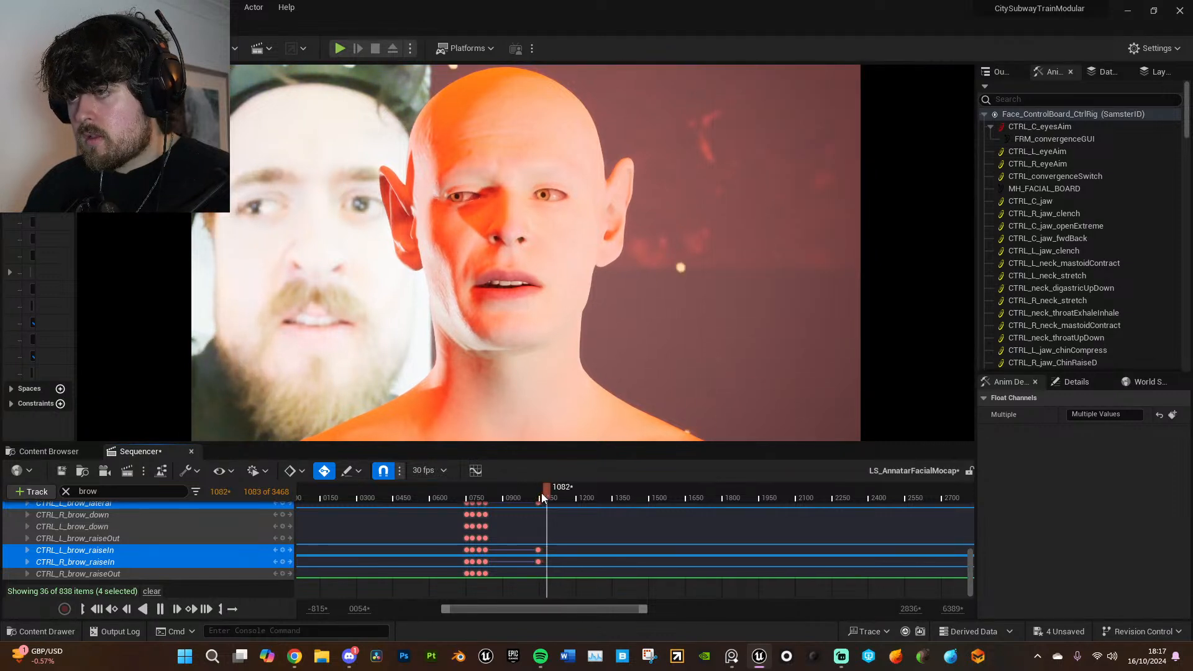
{"action": "key", "text": "space"}
{"action": "key", "text": "Return"}
- Go to frame 2624 and key the same four additive brow controls
{"action": "left_click_drag", "start_coordinate": [557, 494], "coordinate": [883, 498]}
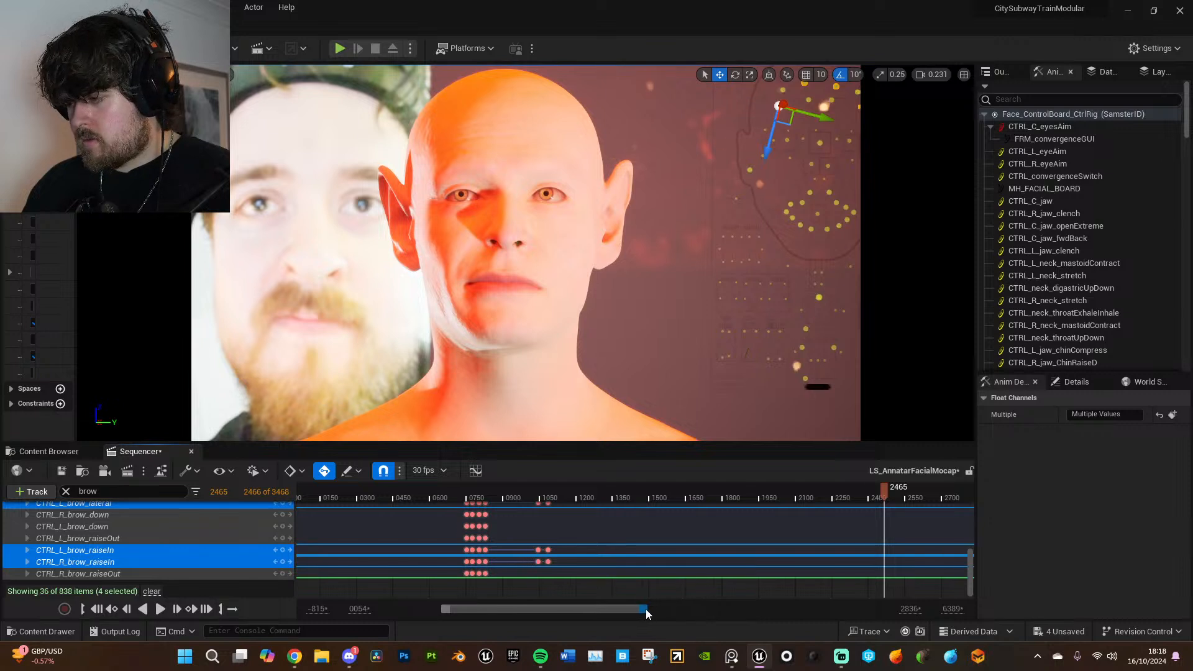
{"action": "left_click_drag", "start_coordinate": [645, 612], "coordinate": [758, 611]}
{"action": "left_click_drag", "start_coordinate": [668, 491], "coordinate": [694, 494]}
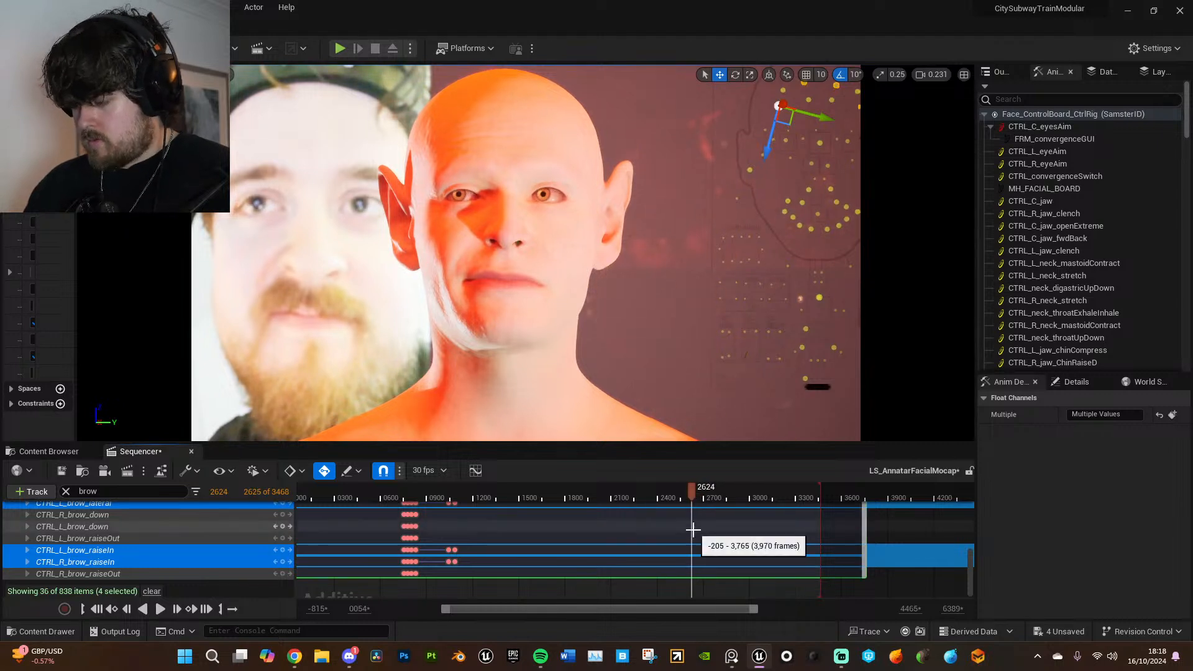
{"action": "key", "text": "Return"}
- Add another key to the four selected brow controls shortly after frame 2624
{"action": "scroll", "coordinate": [714, 543], "scroll_direction": "up", "scroll_amount": 3}
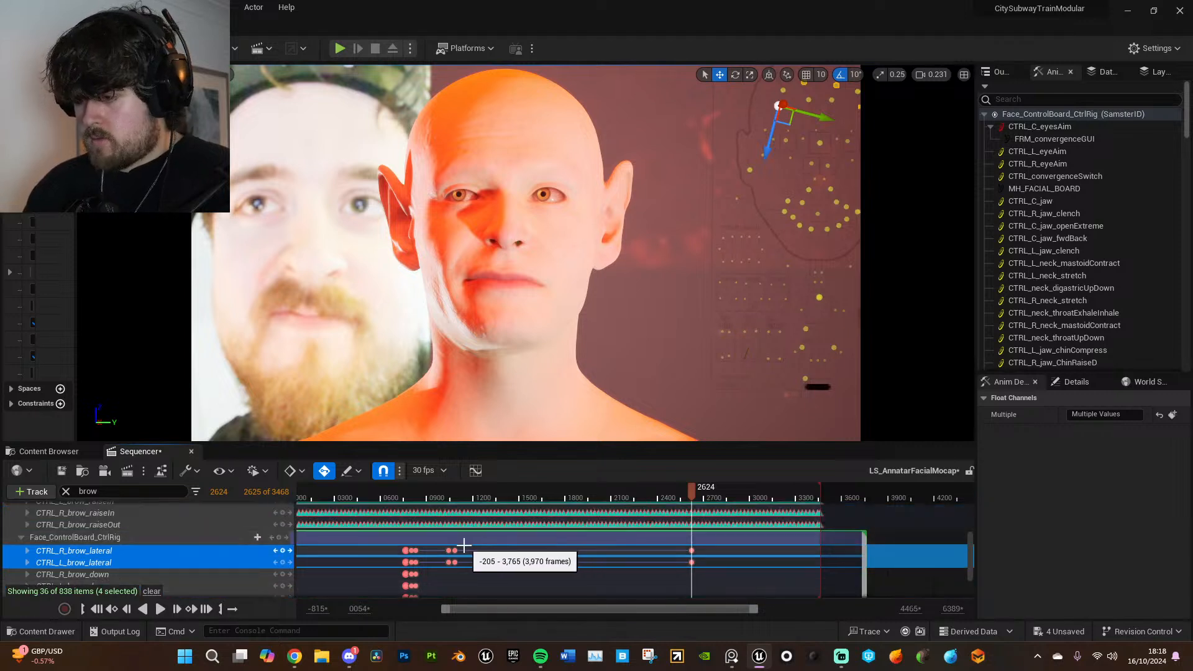
{"action": "left_click", "coordinate": [694, 491]}
{"action": "left_click_drag", "start_coordinate": [694, 491], "coordinate": [692, 491]}
{"action": "key", "text": "Return"}
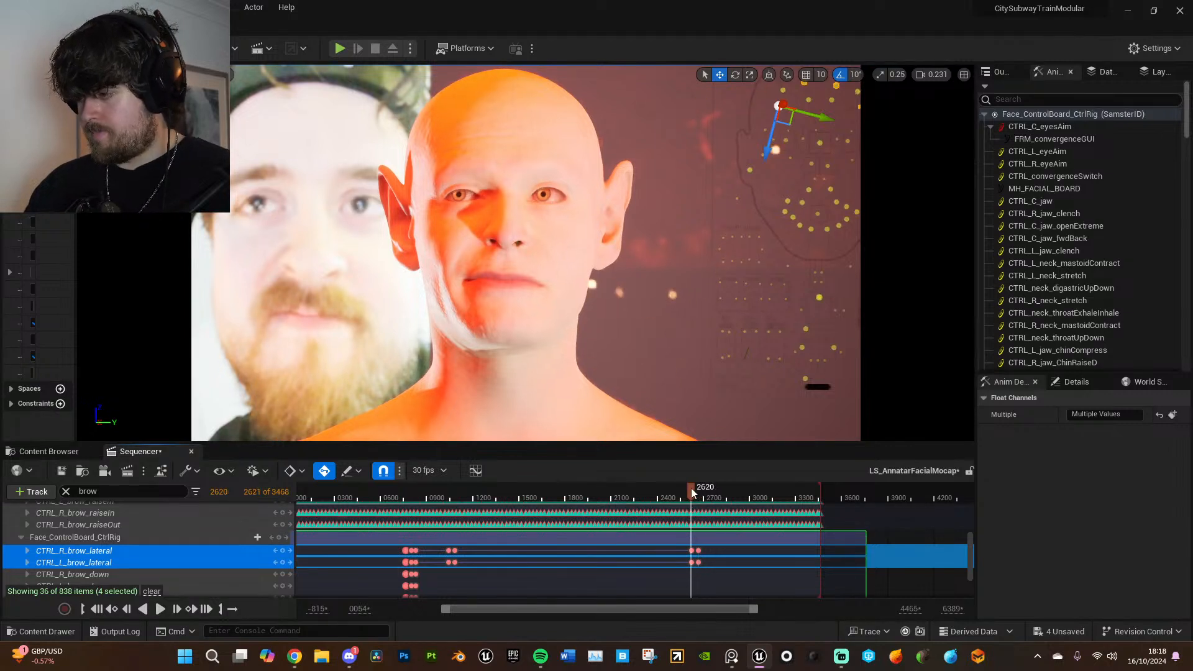
- Review the animation up to frame 3052 and key the four selected brow controls there
{"action": "key", "text": "space"}
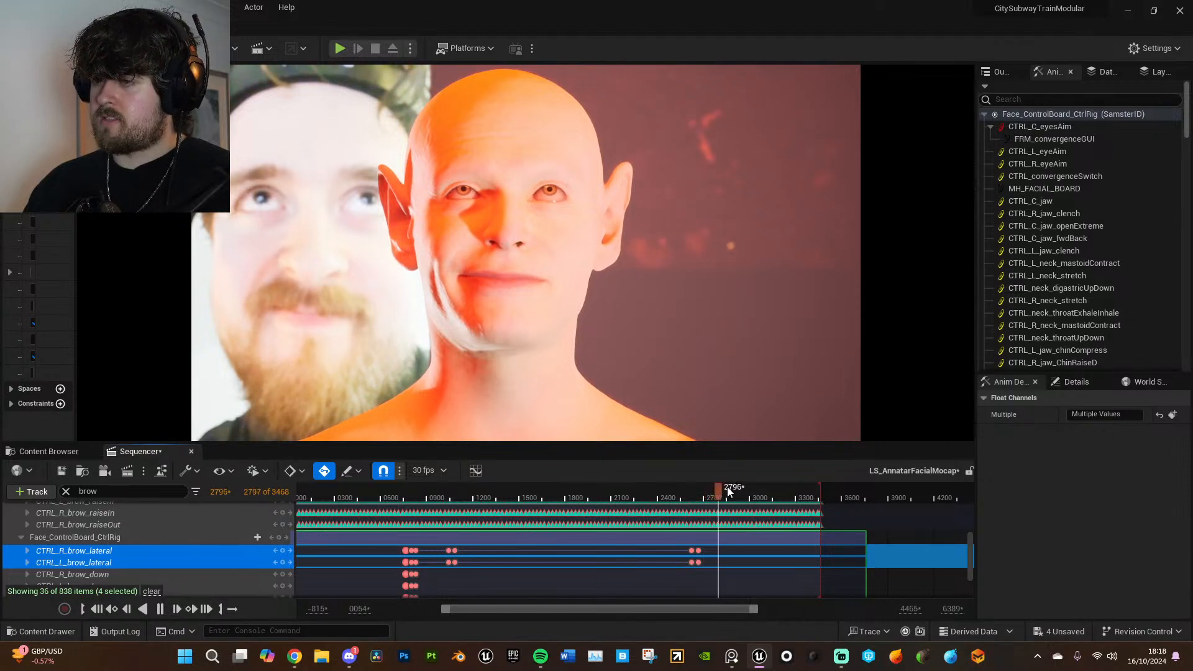
{"action": "mouse_move", "coordinate": [737, 488]}
{"action": "left_mouse_down"}
{"action": "mouse_move", "coordinate": [774, 490]}
{"action": "mouse_move", "coordinate": [759, 495]}
{"action": "left_mouse_up"}
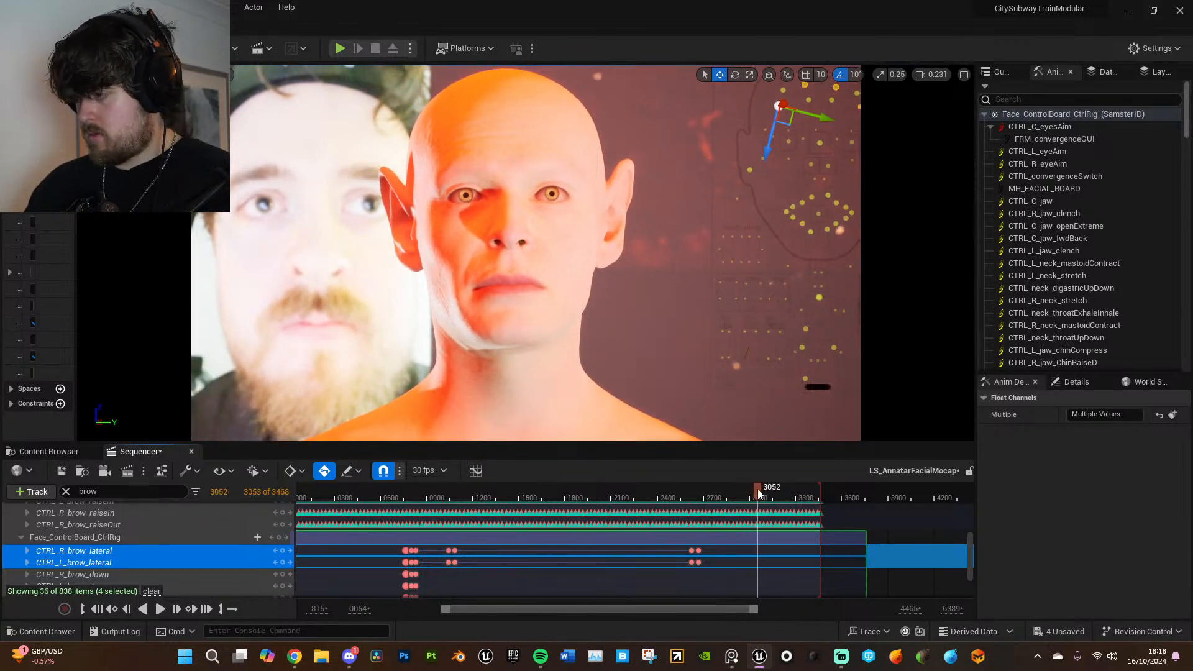
{"action": "key", "text": "Return"}
- Return to frame 1086, set the additive CTRL_R_brow_lateral control to 0.5 and key it
{"action": "left_click", "coordinate": [448, 551]}
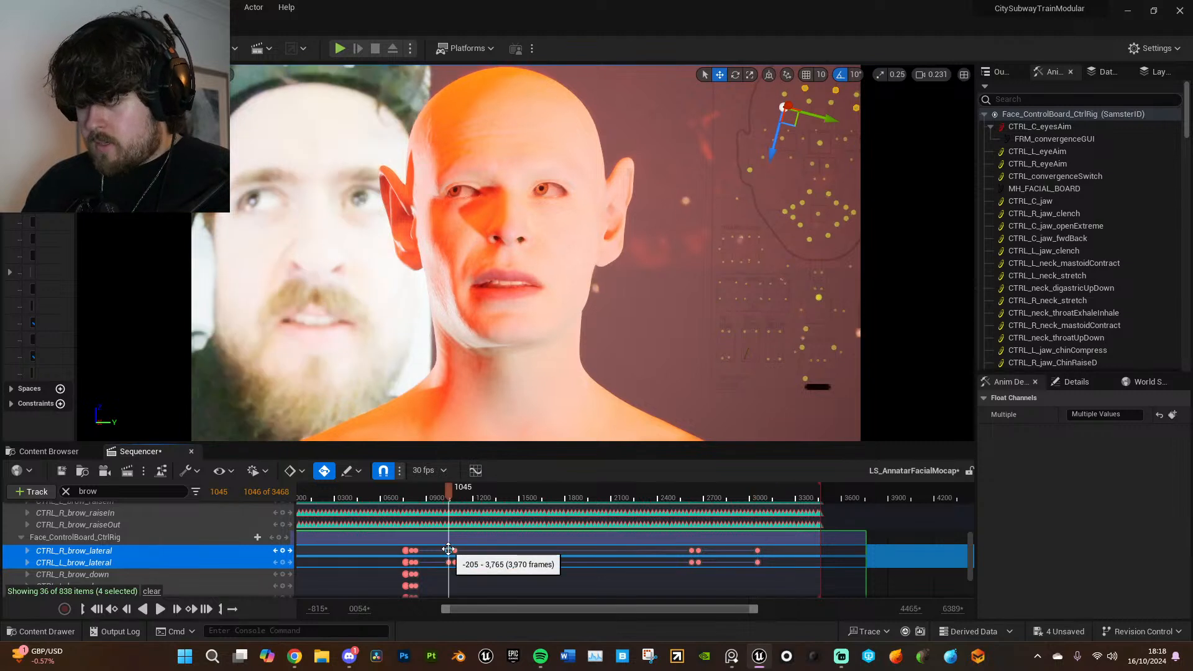
{"action": "left_click", "coordinate": [454, 551]}
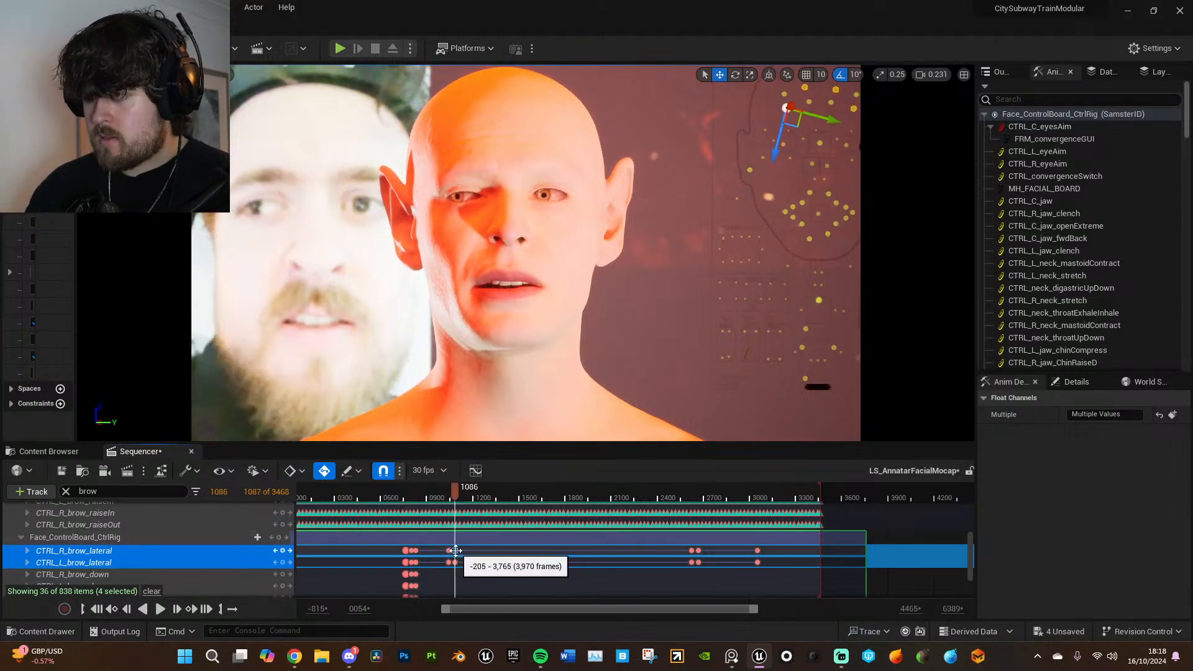
{"action": "left_click", "coordinate": [169, 547]}
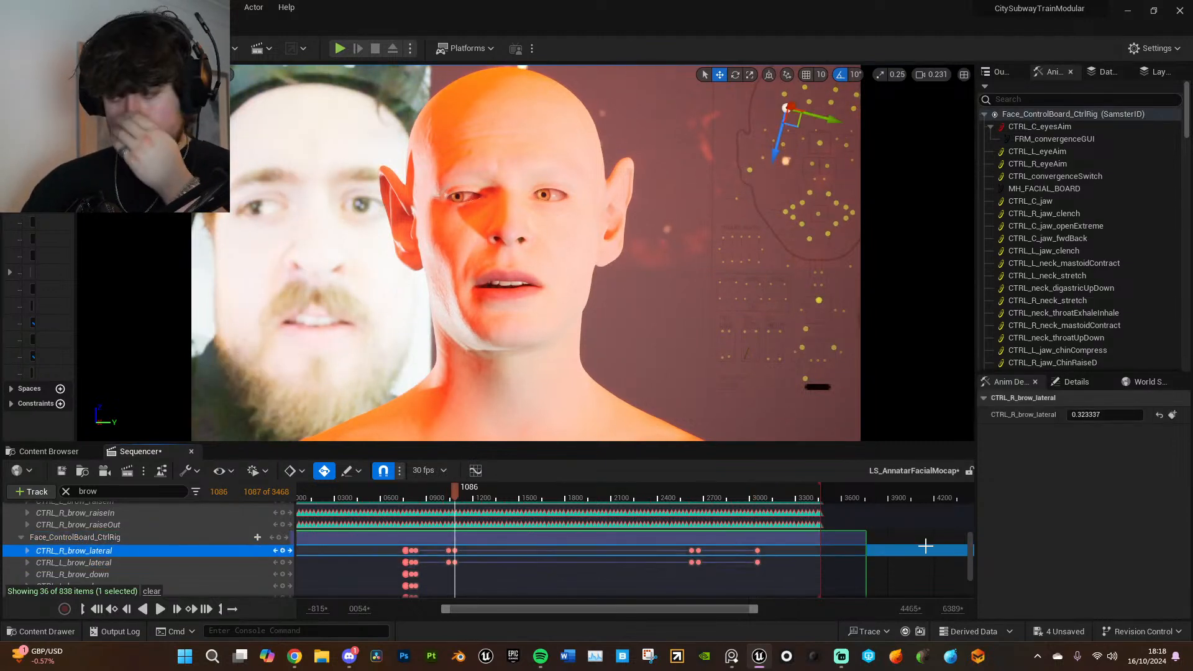
{"action": "left_click", "coordinate": [1096, 414]}
{"action": "type", "text": ".5"}
{"action": "key", "text": "Return"}
{"action": "left_click", "coordinate": [1169, 418]}
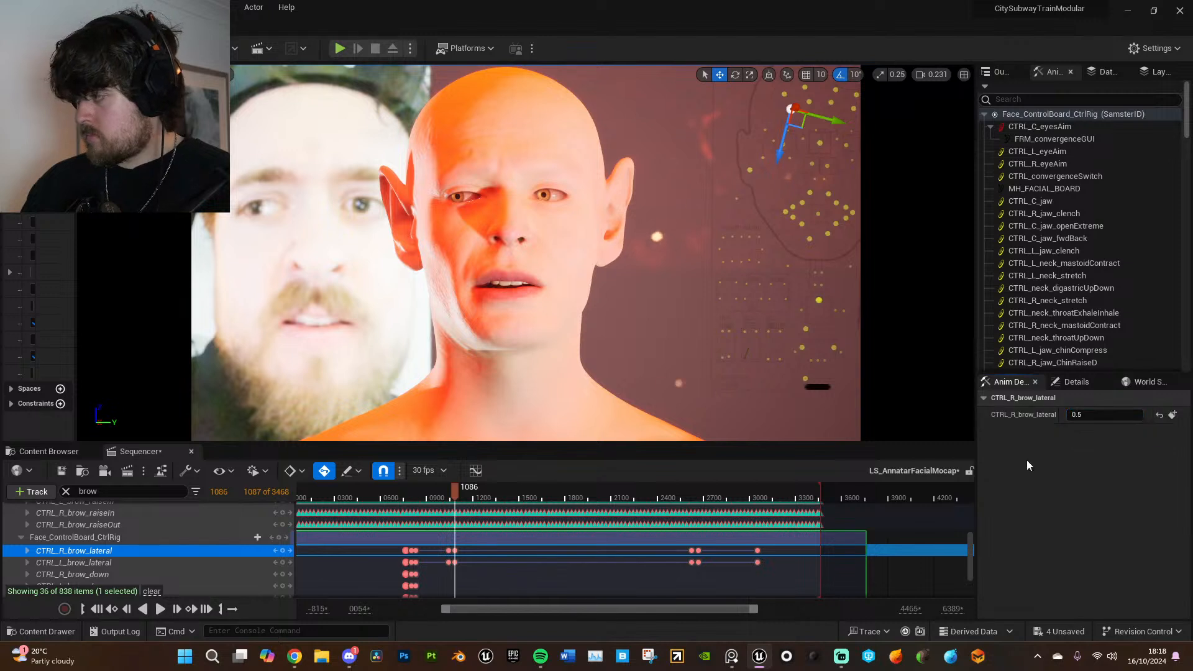
- Set the additive CTRL_L_brow_lateral control to 0.5 at frame 1086 and key it
{"action": "left_click", "coordinate": [155, 564]}
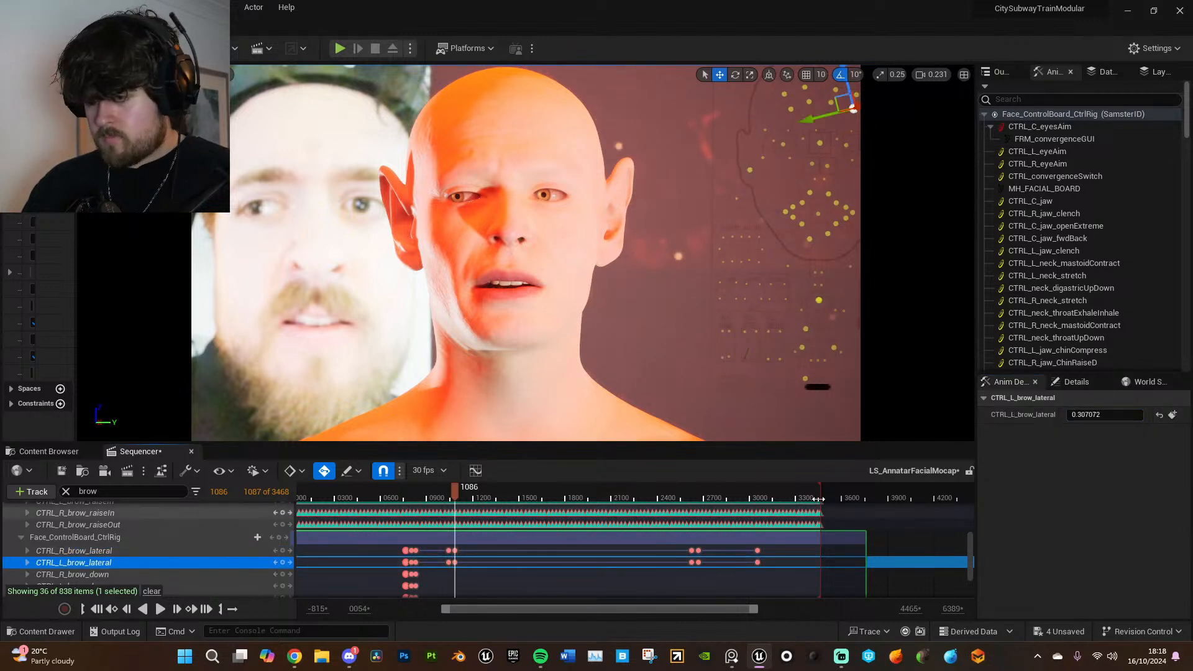
{"action": "key", "text": "Return"}
{"action": "left_click", "coordinate": [1172, 417]}
- Set the additive CTRL_L_brow_raiseIn and CTRL_R_brow_raiseIn controls to 0.271045 at frame 1086
{"action": "scroll", "coordinate": [546, 570], "scroll_direction": "down", "scroll_amount": 3}
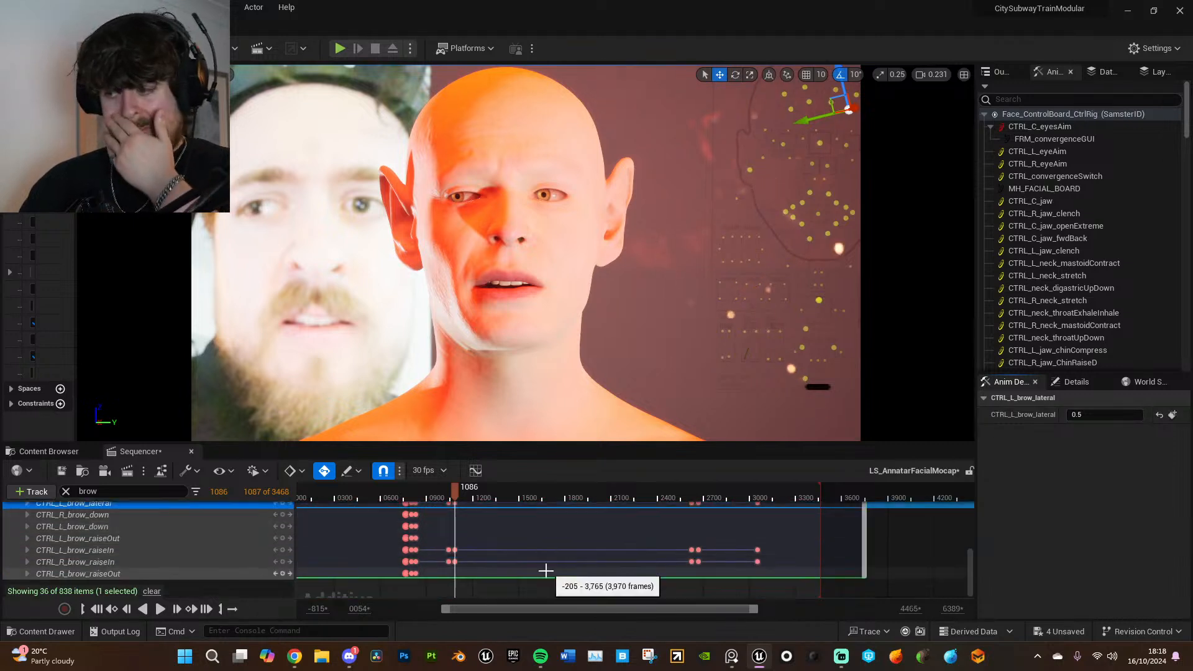
{"action": "left_click", "coordinate": [234, 550]}
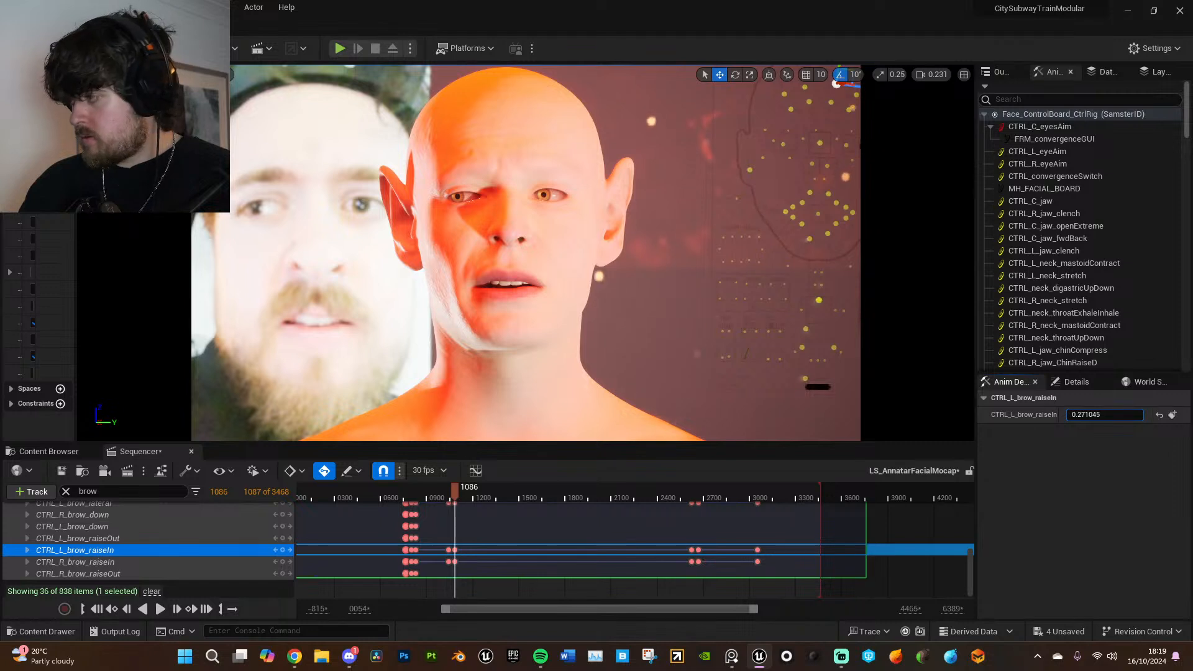
{"action": "left_click", "coordinate": [1103, 414]}
{"action": "left_click", "coordinate": [246, 562]}
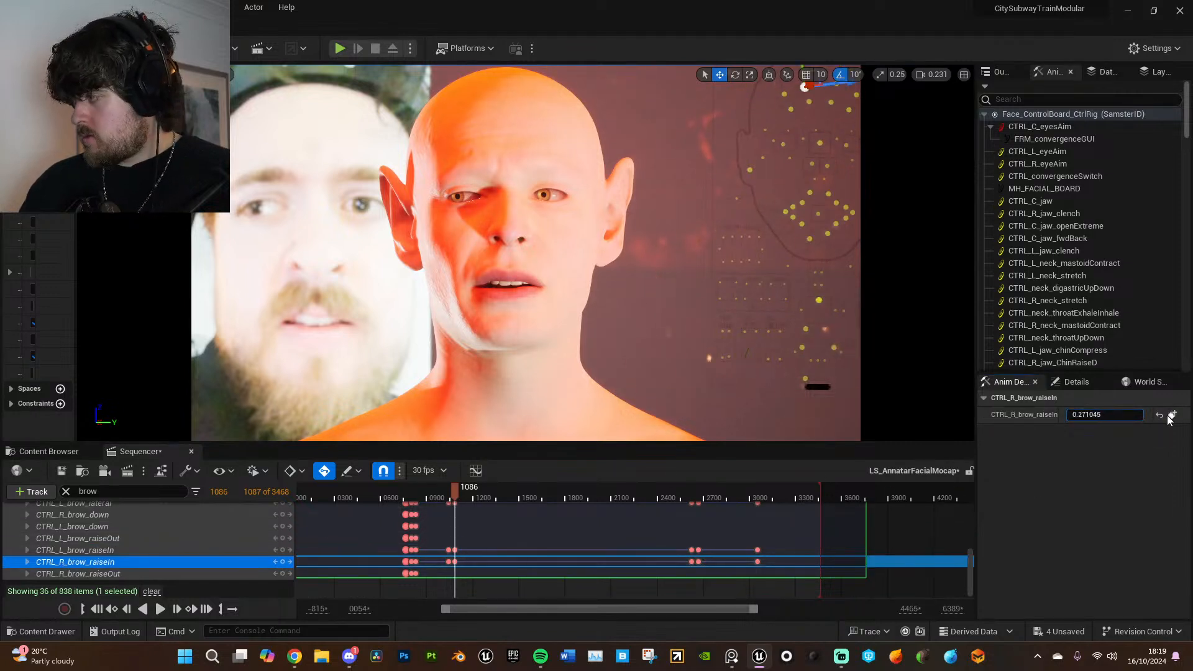
- Play back the brow animation around frame 1086 through frame 1330, then scrub ahead to frame 2425
{"action": "left_click", "coordinate": [447, 494]}
{"action": "key", "text": "space"}
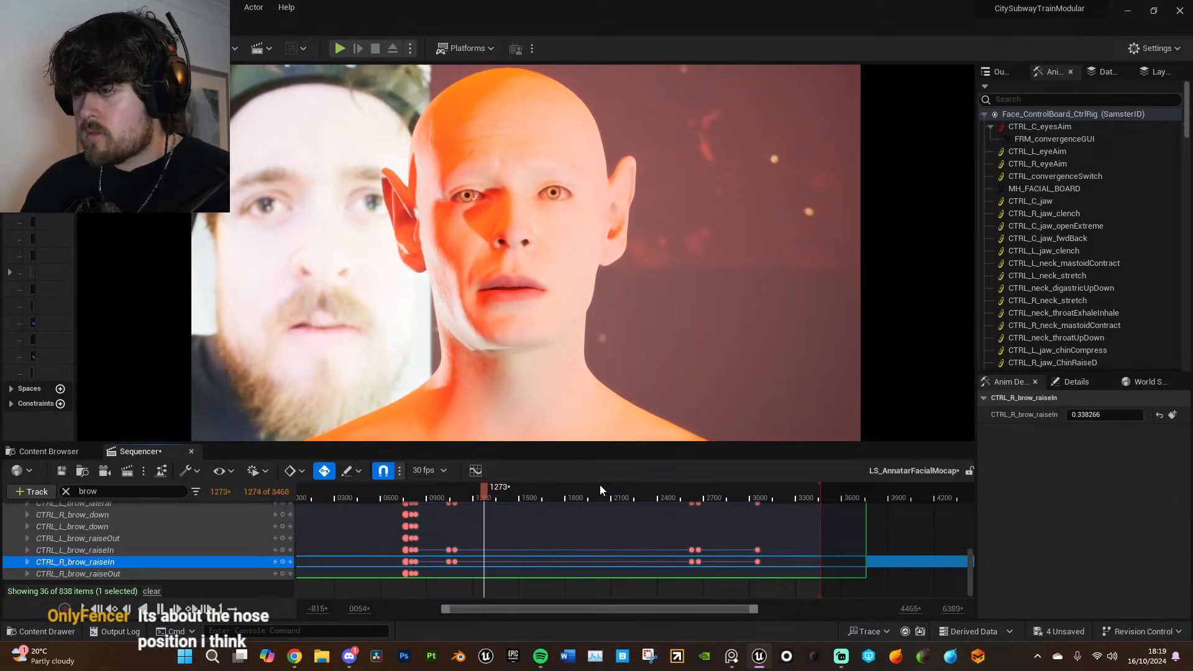
{"action": "key", "text": "space"}
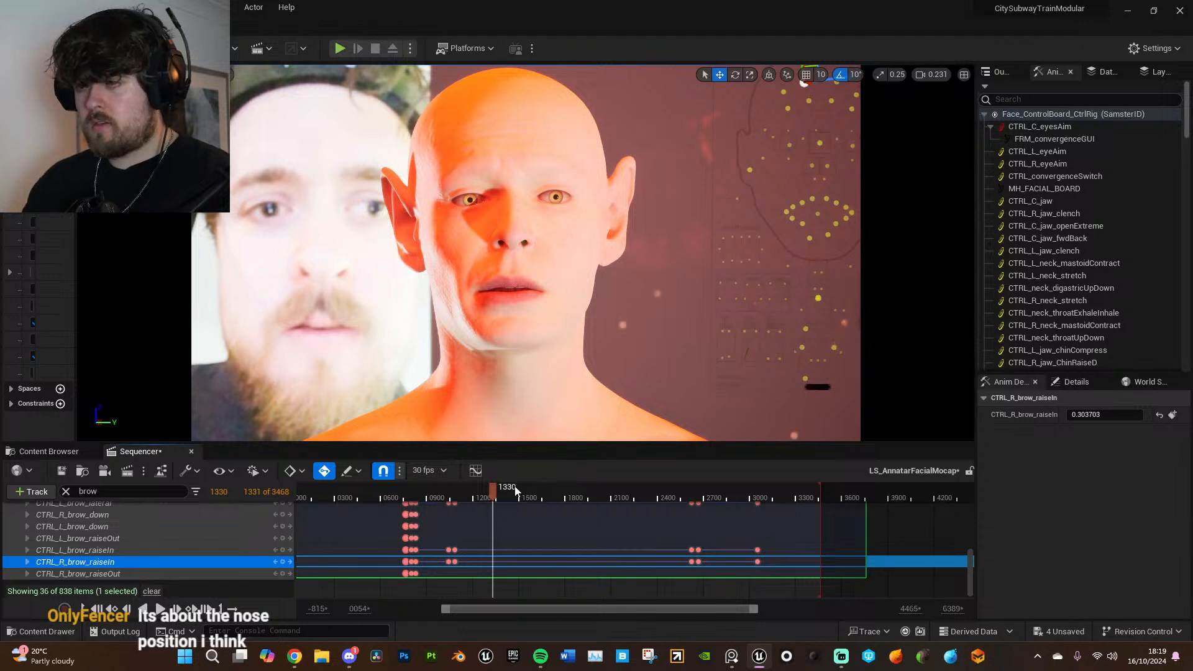
{"action": "left_click_drag", "start_coordinate": [486, 487], "coordinate": [660, 487]}
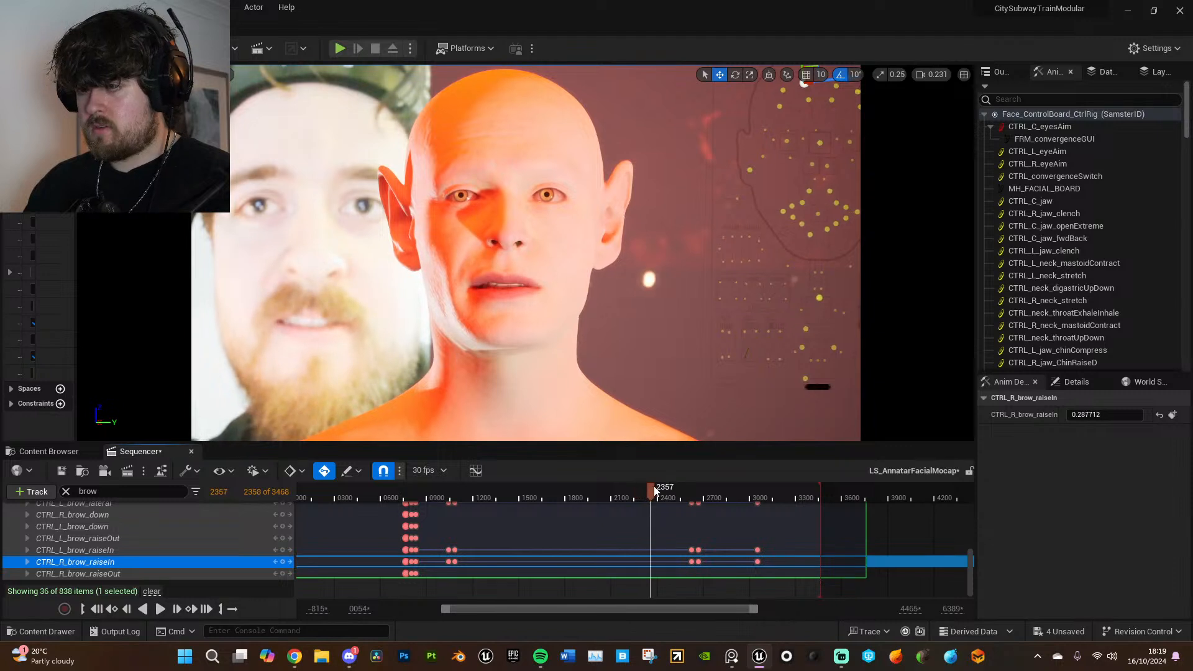
- Try setting the additive CTRL_R_brow_raiseIn control to 0.271045 at frame 2624, and undo that edit
{"action": "left_click", "coordinate": [690, 550]}
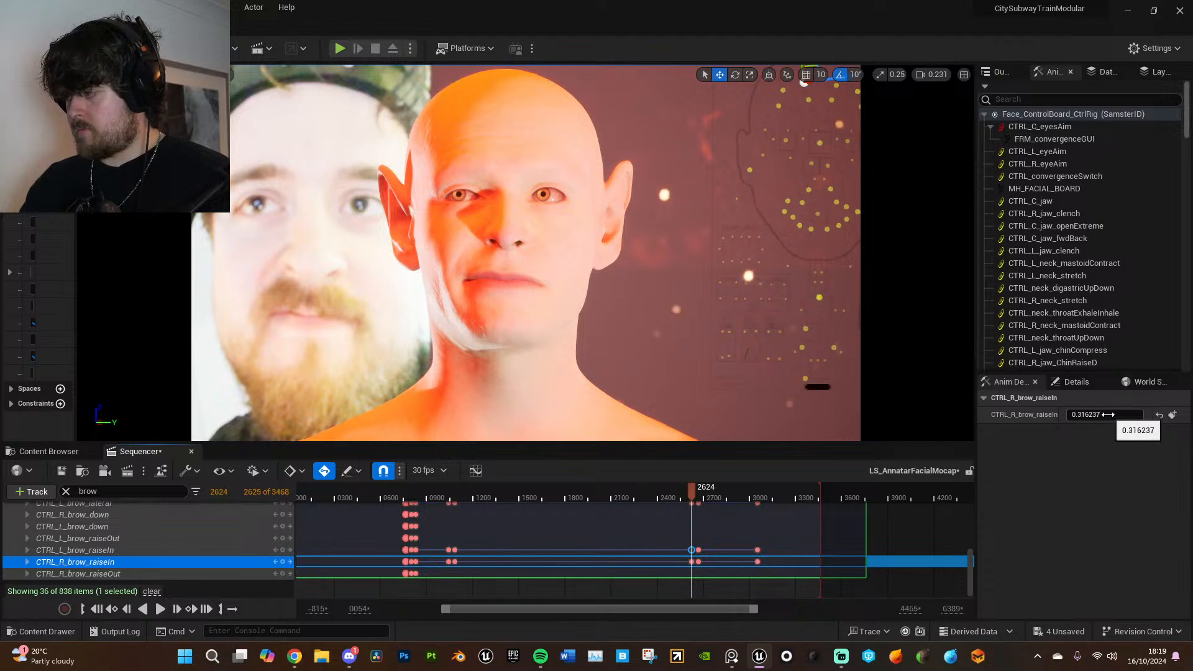
{"action": "left_click_drag", "start_coordinate": [1108, 415], "coordinate": [1088, 414]}
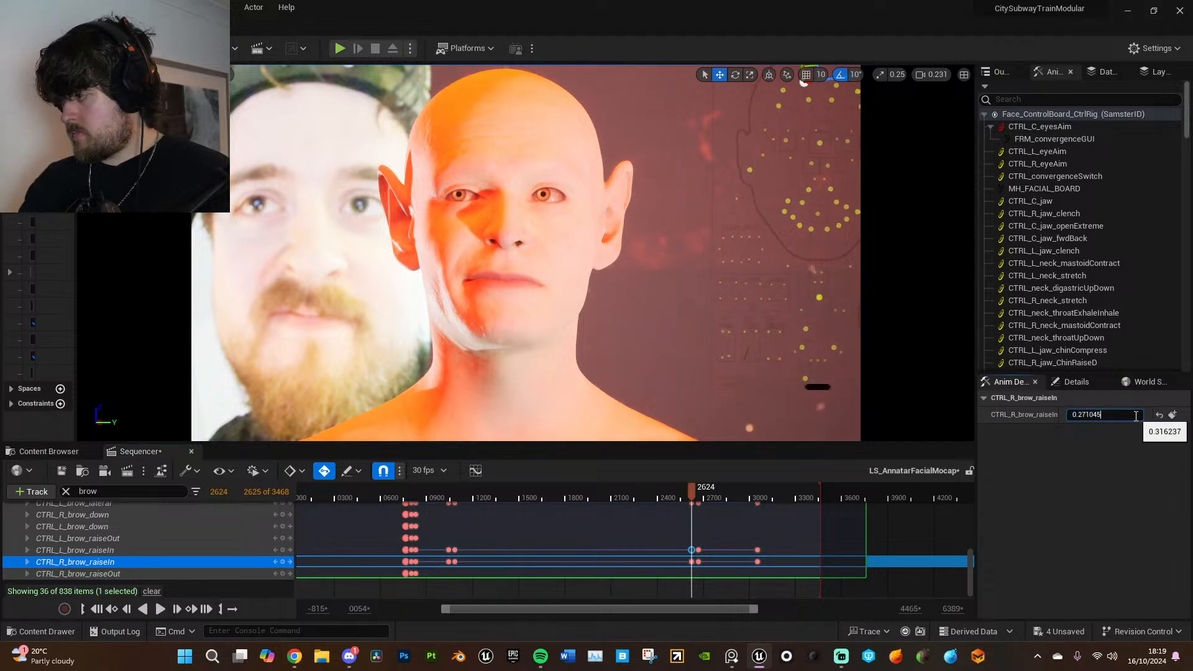
{"action": "key", "text": "ctrl+z"}
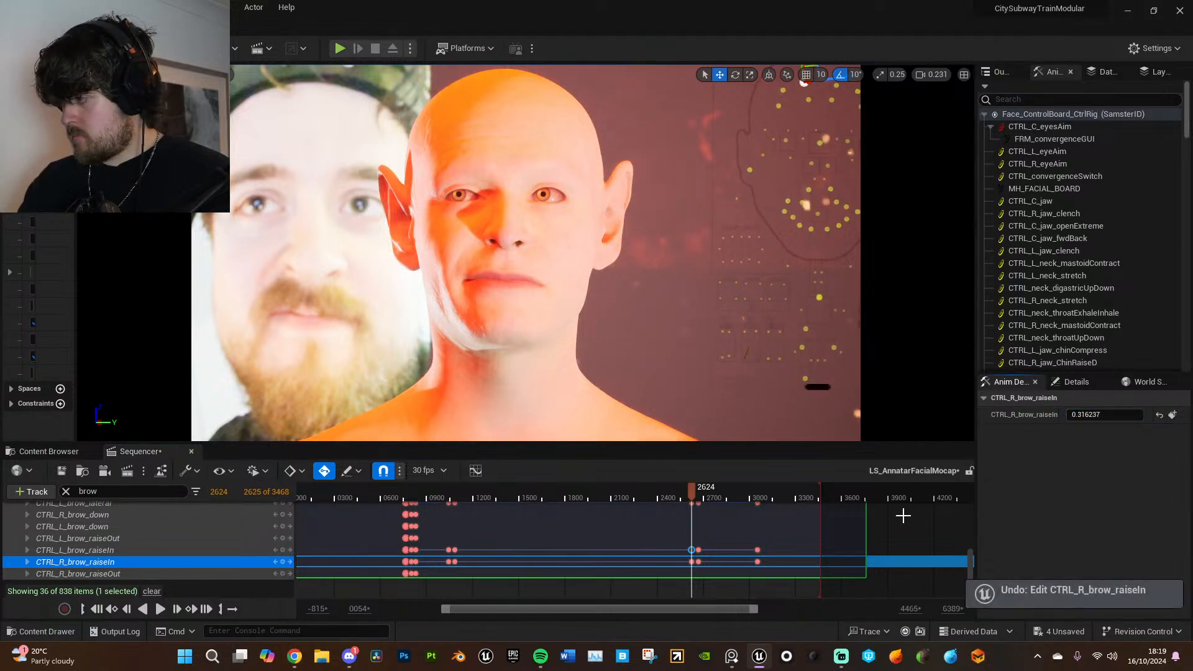
- Set the additive CTRL_R_brow_raiseIn and CTRL_L_brow_raiseIn controls to 0.0 at frame 2667
{"action": "left_click_drag", "start_coordinate": [692, 491], "coordinate": [720, 490]}
{"action": "left_click", "coordinate": [698, 550]}
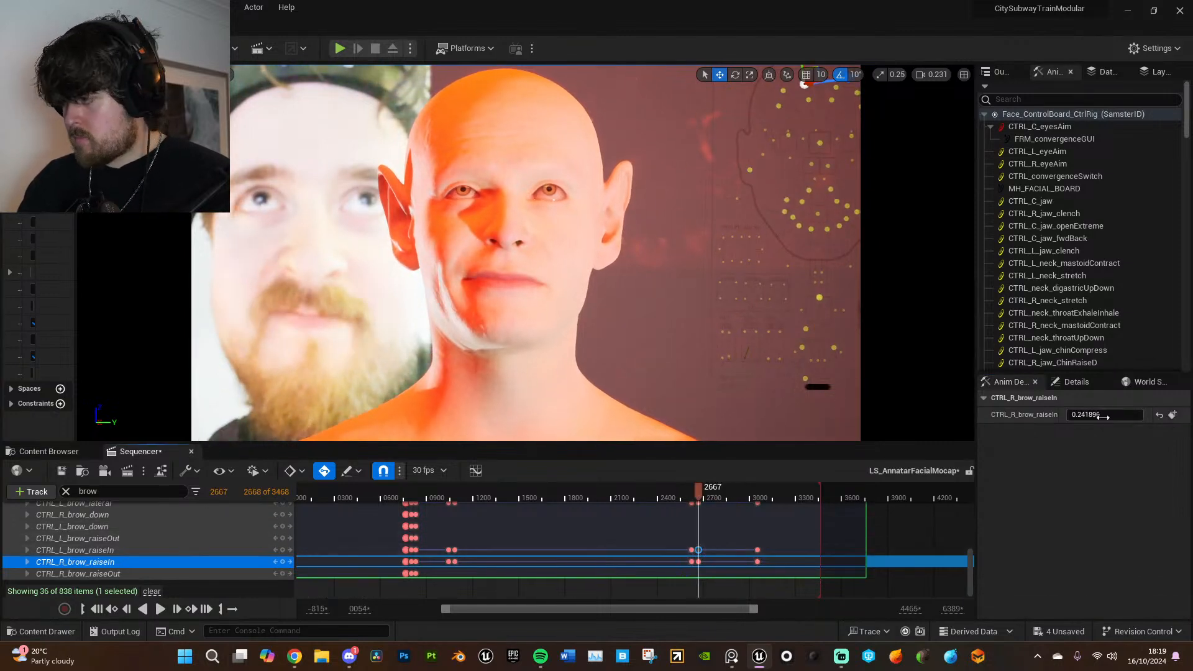
{"action": "left_click_drag", "start_coordinate": [1097, 416], "coordinate": [1056, 416]}
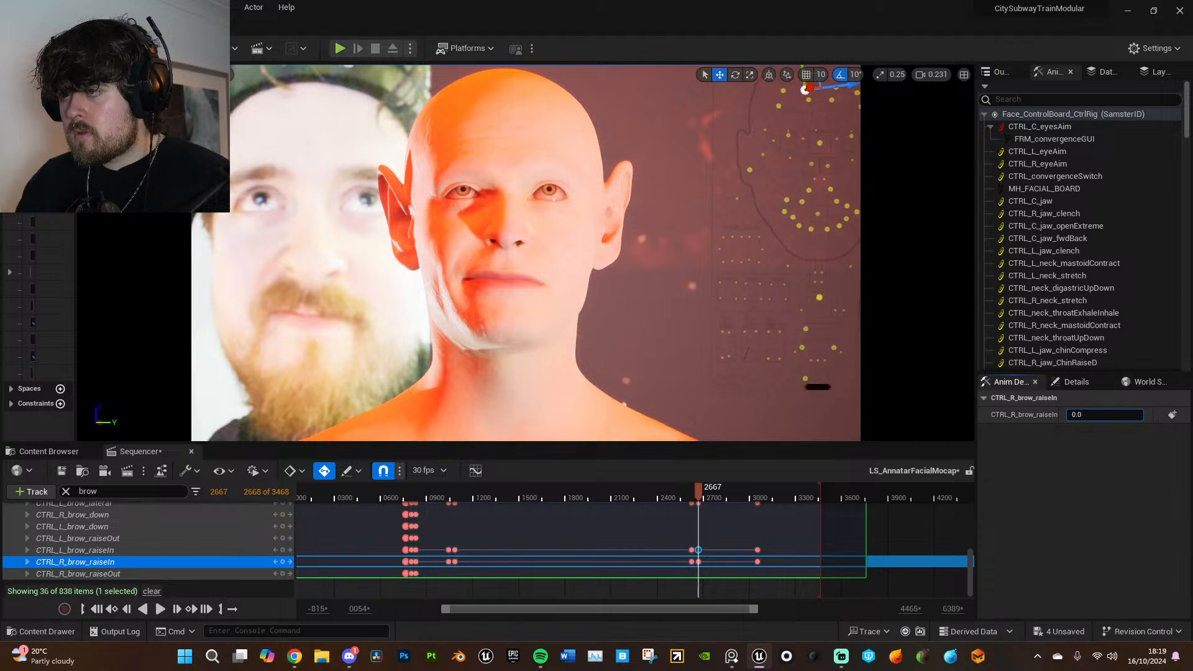
{"action": "left_click", "coordinate": [275, 549]}
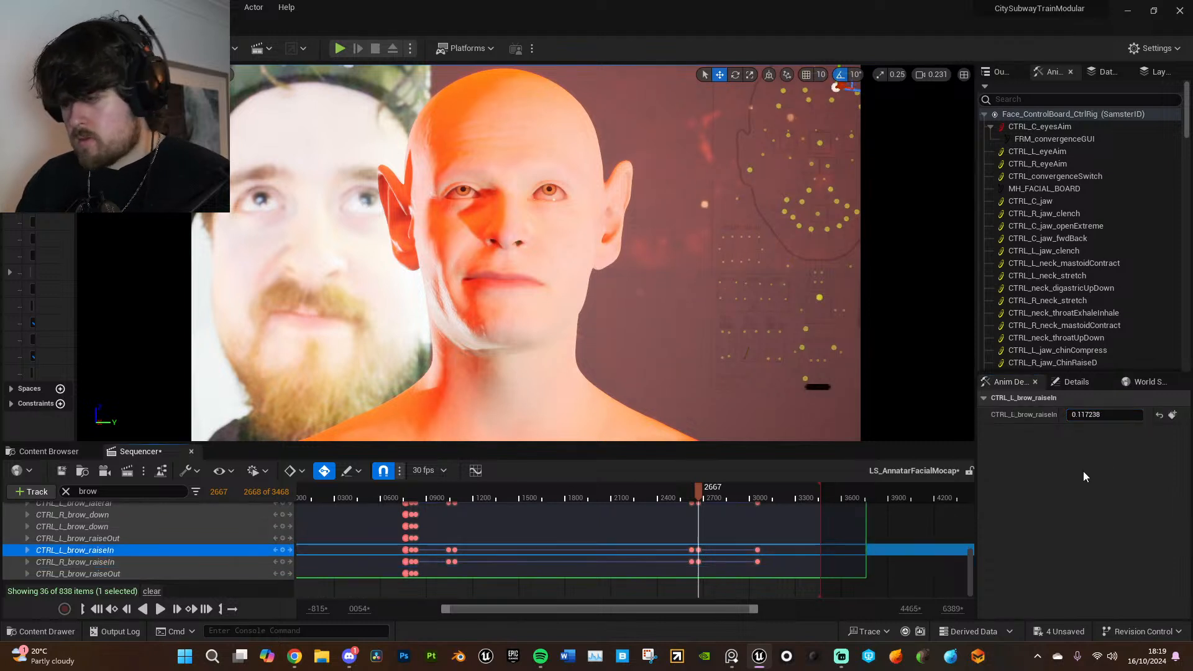
{"action": "key", "text": "Return"}
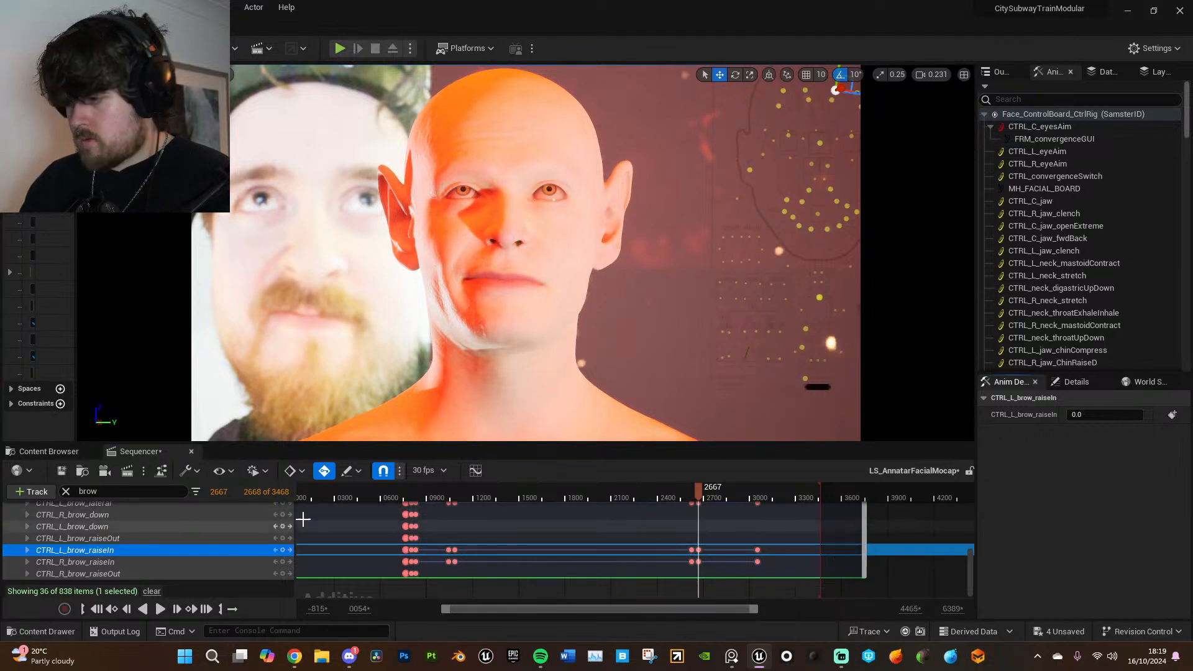
- Set the additive CTRL_R_brow_lateral control to 0.5 at frame 2667
{"action": "scroll", "coordinate": [247, 537], "scroll_direction": "up", "scroll_amount": 3}
{"action": "left_click", "coordinate": [241, 531]}
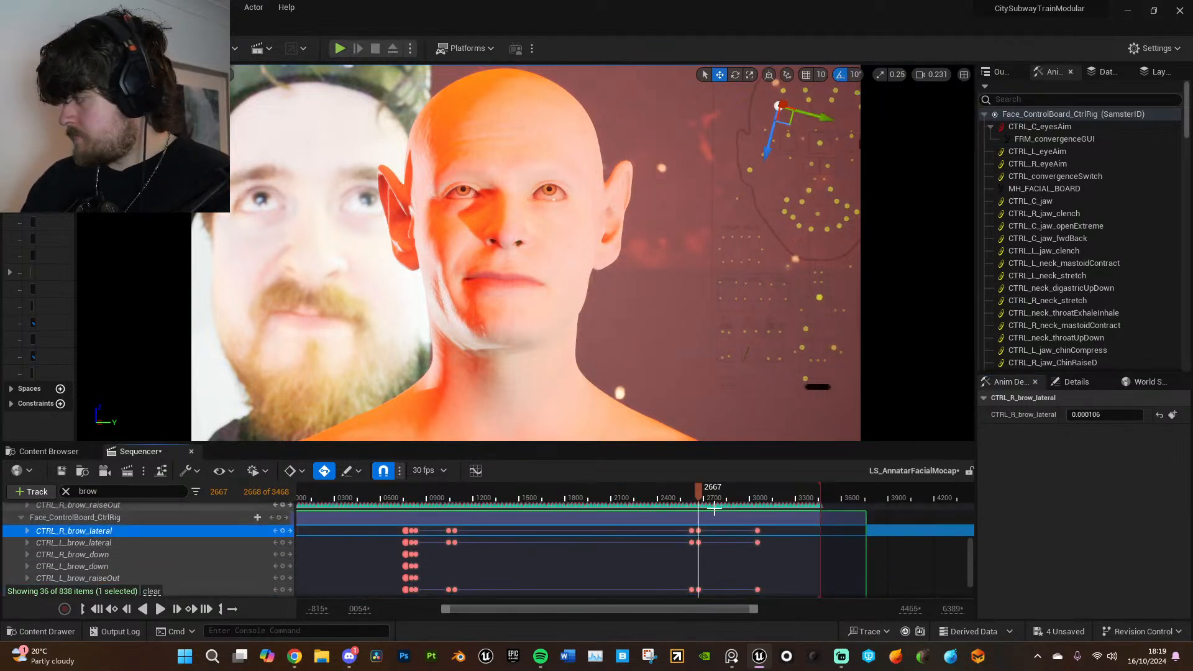
{"action": "left_click_drag", "start_coordinate": [1085, 415], "coordinate": [1119, 415]}
{"action": "left_click", "coordinate": [1093, 414]}
{"action": "key", "text": "BackSpace"}
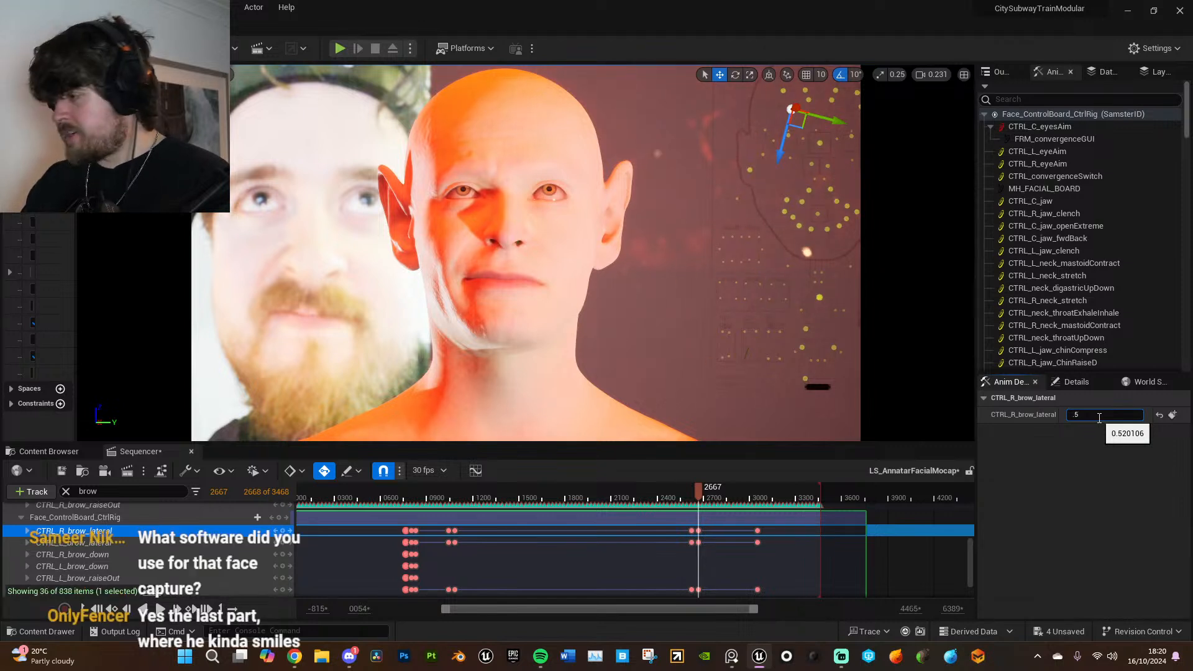
{"action": "key", "text": "Return"}
- Set the additive CTRL_L_brow_lateral control to 0.5 at frame 2667
{"action": "left_click", "coordinate": [226, 544]}
{"action": "left_click", "coordinate": [1104, 415]}
{"action": "type", "text": ".5"}
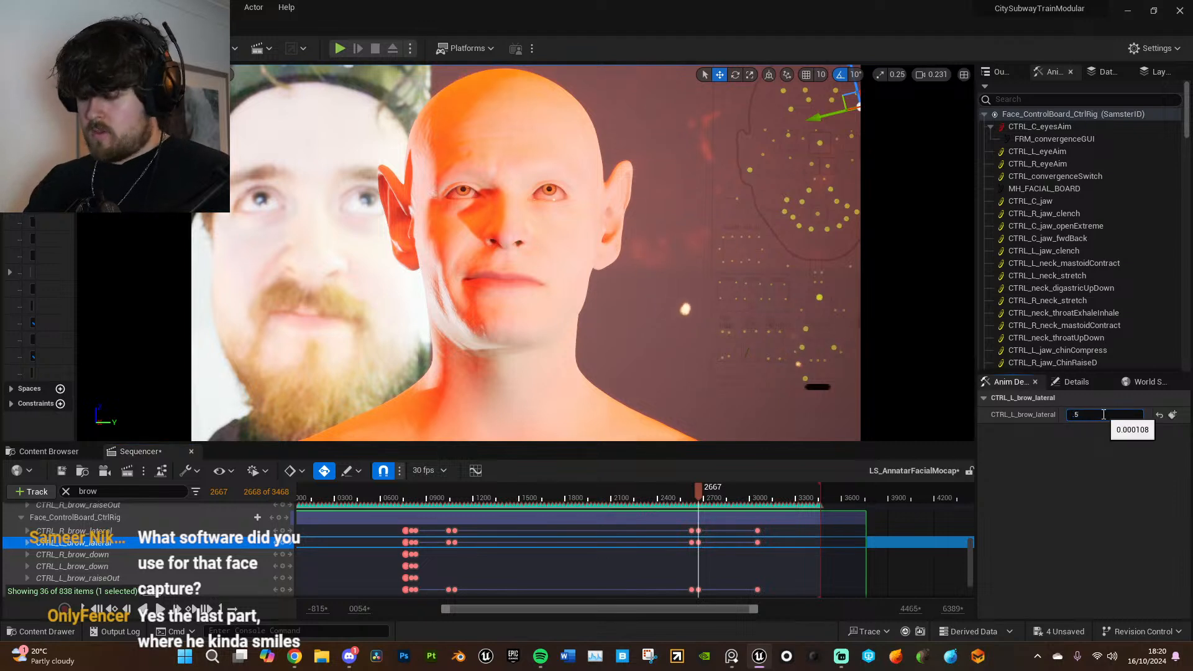
{"action": "key", "text": "Return"}
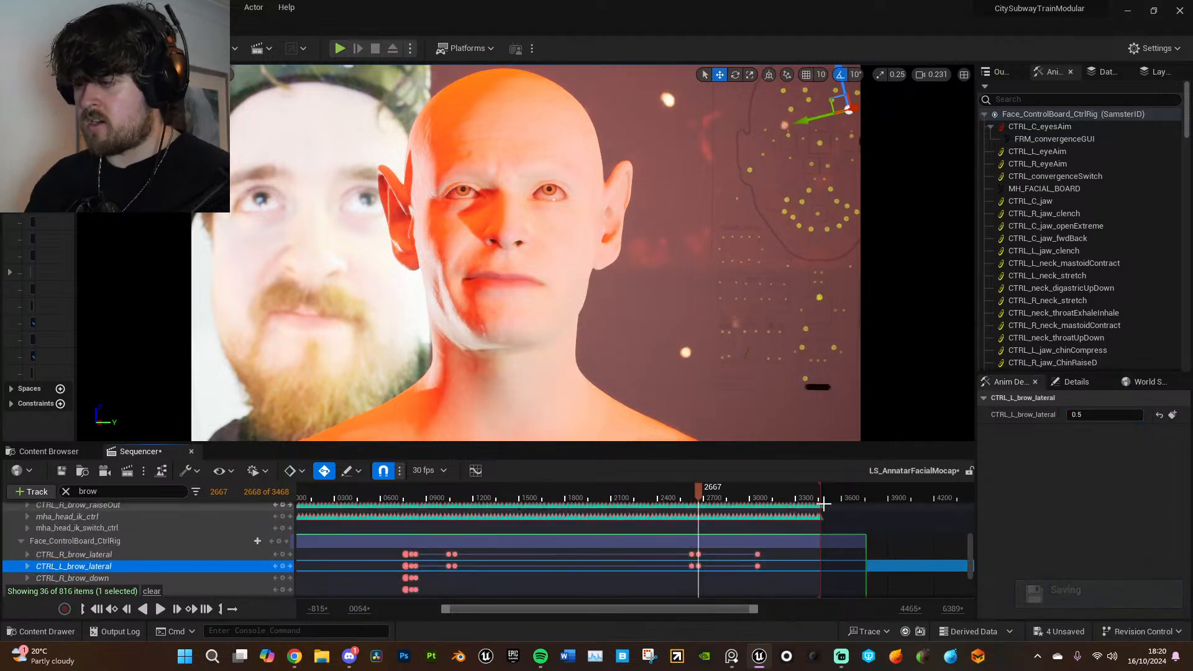
- Play back the animation around frames 2624 and 831, scrub ahead to about frame 2031, and check the CTRL_L_brow_lateral value at frame 1086
{"action": "mouse_move", "coordinate": [701, 497]}
{"action": "left_mouse_down"}
{"action": "mouse_move", "coordinate": [681, 485]}
{"action": "mouse_move", "coordinate": [692, 488]}
{"action": "left_mouse_up"}
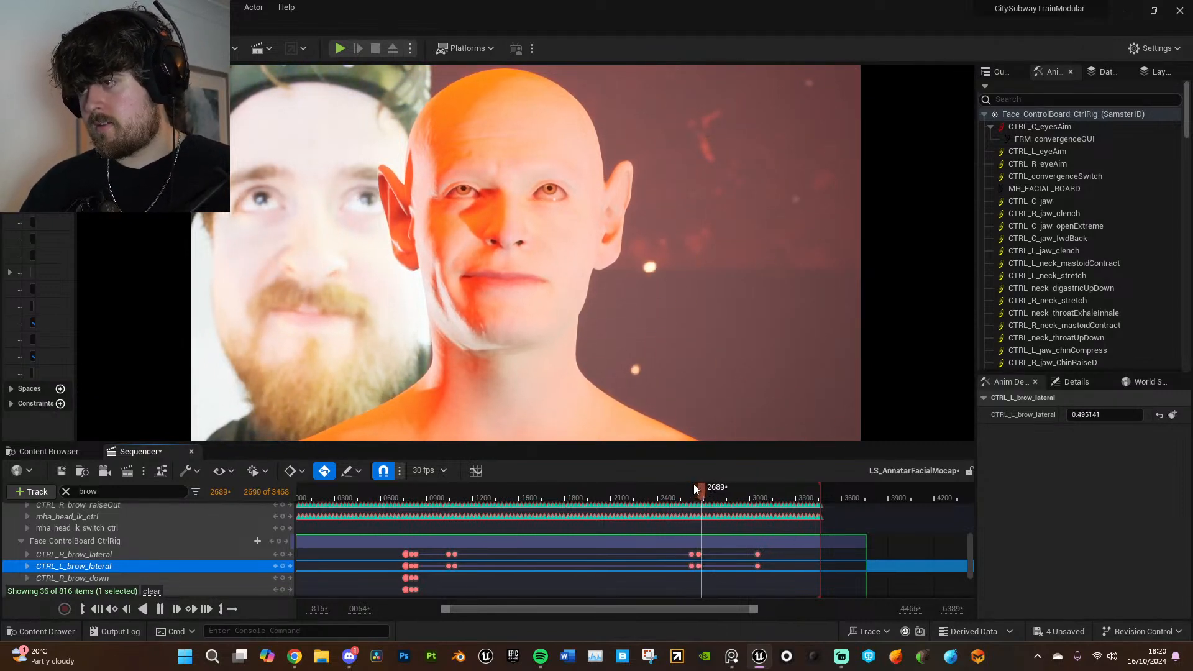
{"action": "left_click", "coordinate": [408, 490]}
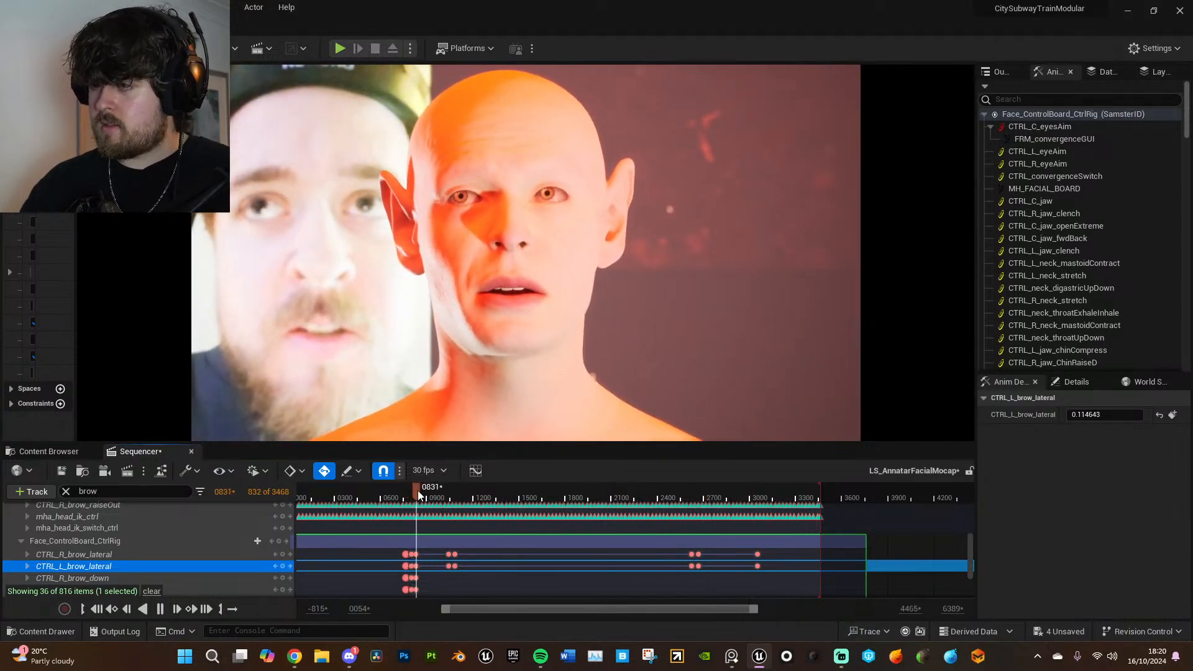
{"action": "left_click_drag", "start_coordinate": [435, 494], "coordinate": [598, 494]}
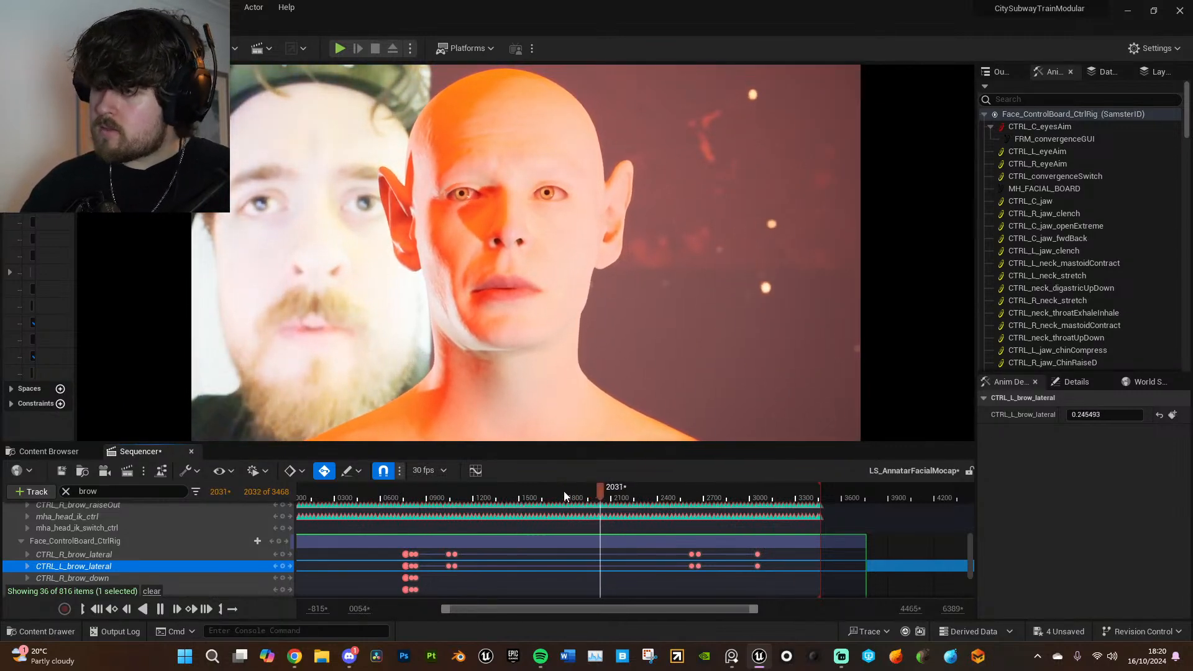
{"action": "key", "text": "space"}
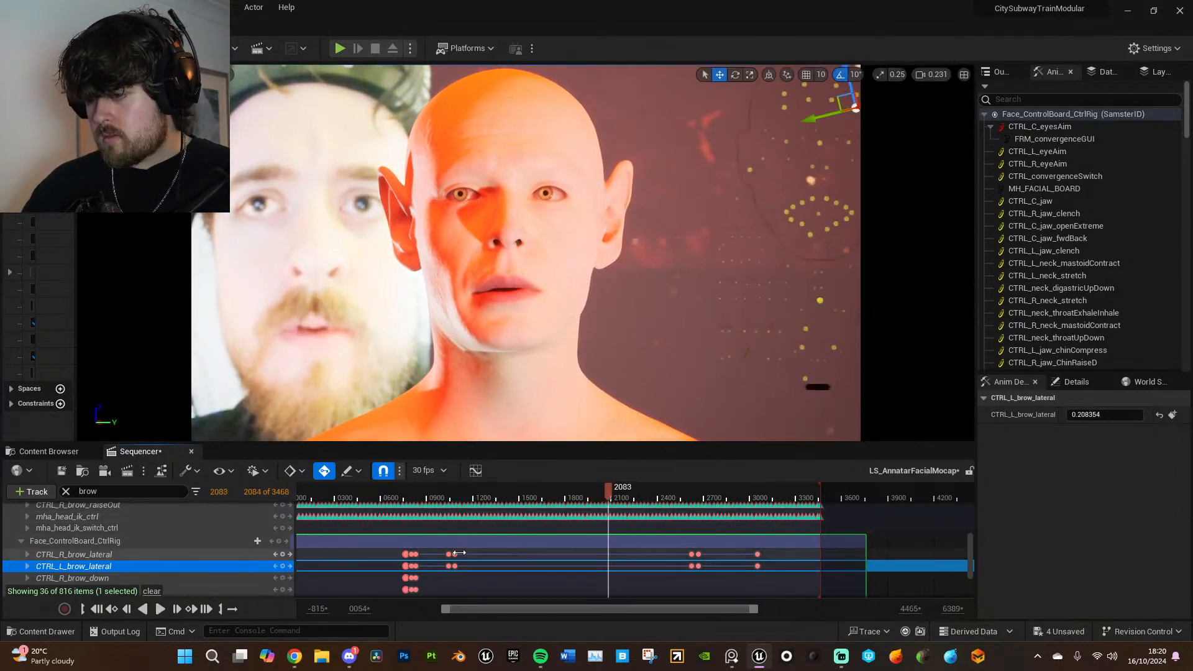
{"action": "left_click", "coordinate": [458, 553]}
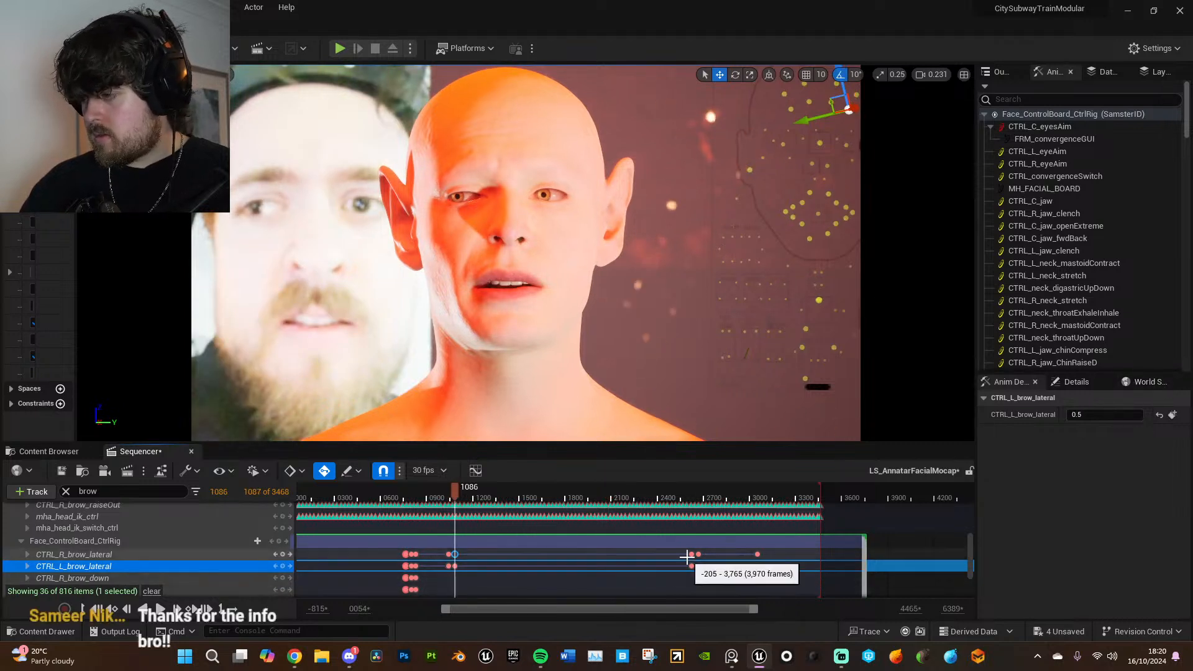
- Set the additive CTRL_L_brow_lateral control to 0.5 at frame 2624
{"action": "left_click", "coordinate": [688, 555]}
{"action": "left_click", "coordinate": [1113, 415]}
{"action": "type", "text": "."}
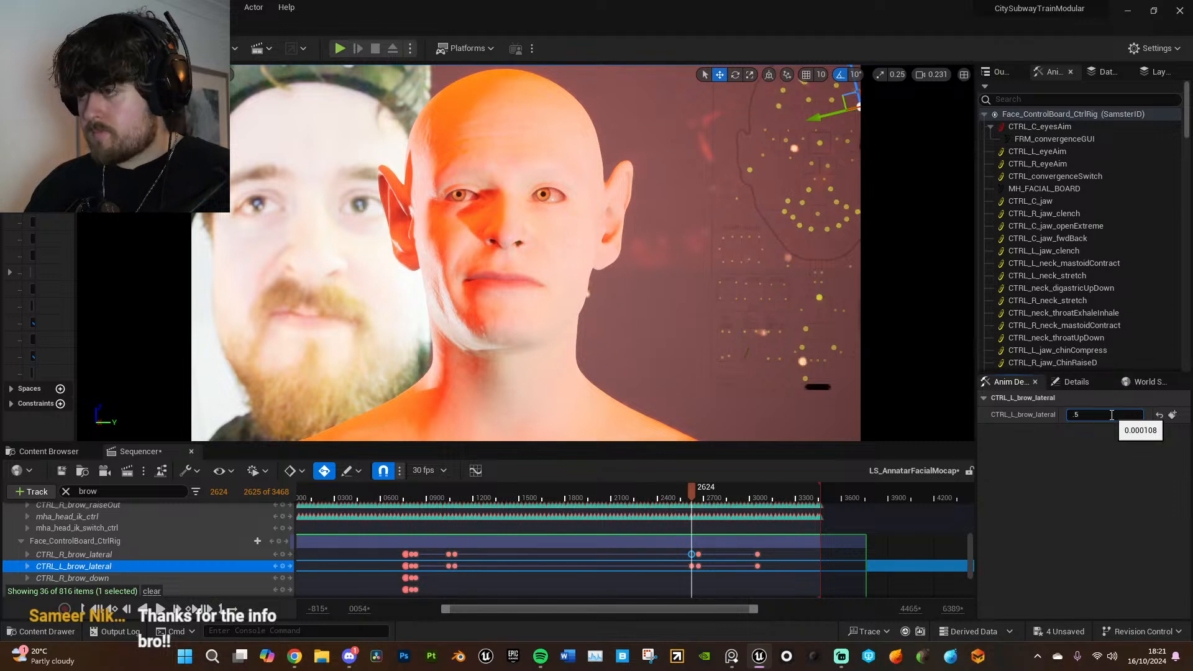
{"action": "type", "text": "5"}
{"action": "key", "text": "Return"}
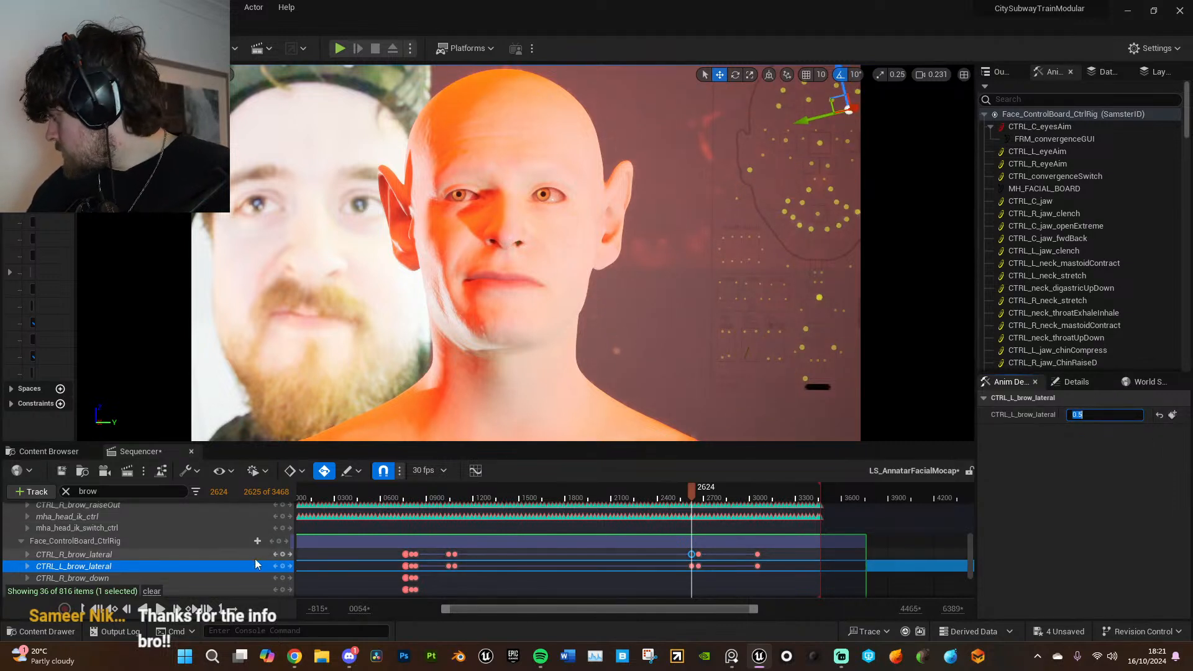
- Set the additive CTRL_R_brow_lateral control to 0.5 at frame 2624 and key it
{"action": "left_click", "coordinate": [254, 558]}
{"action": "left_click", "coordinate": [1097, 417]}
{"action": "key", "text": "BackSpace"}
{"action": "type", "text": ".5"}
{"action": "key", "text": "Return"}
{"action": "left_click", "coordinate": [1173, 417]}
- Play back the brow animation from just before frame 2624 through frame 2708
{"action": "left_click", "coordinate": [676, 494]}
{"action": "key", "text": "space"}
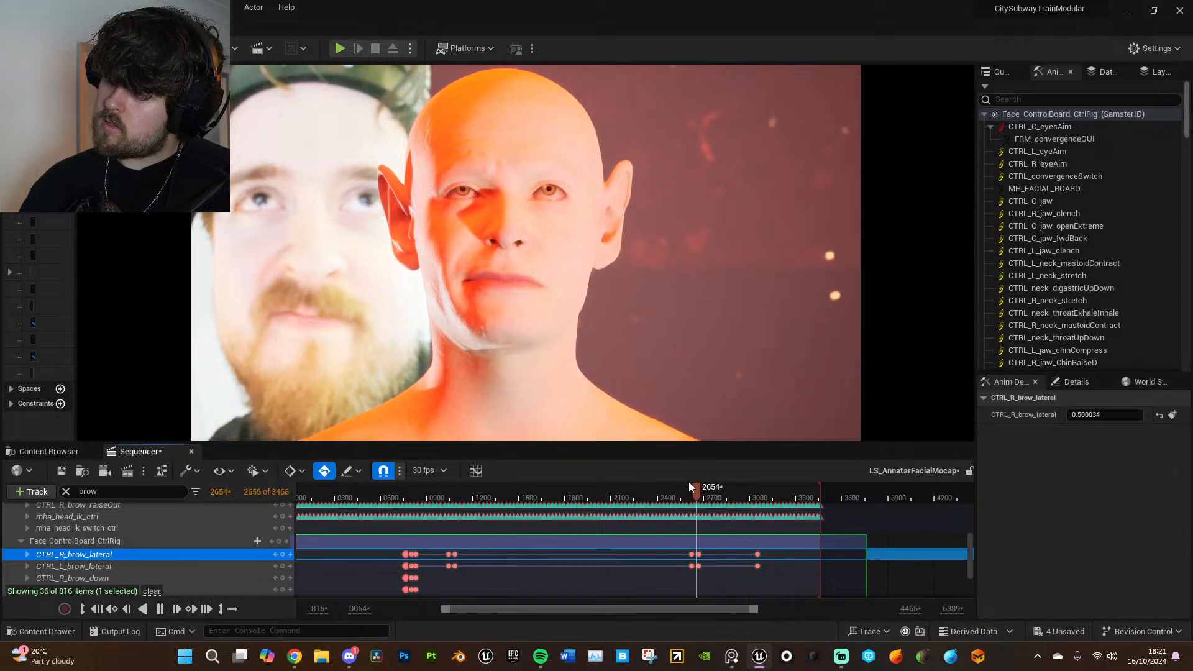
{"action": "key", "text": "space"}
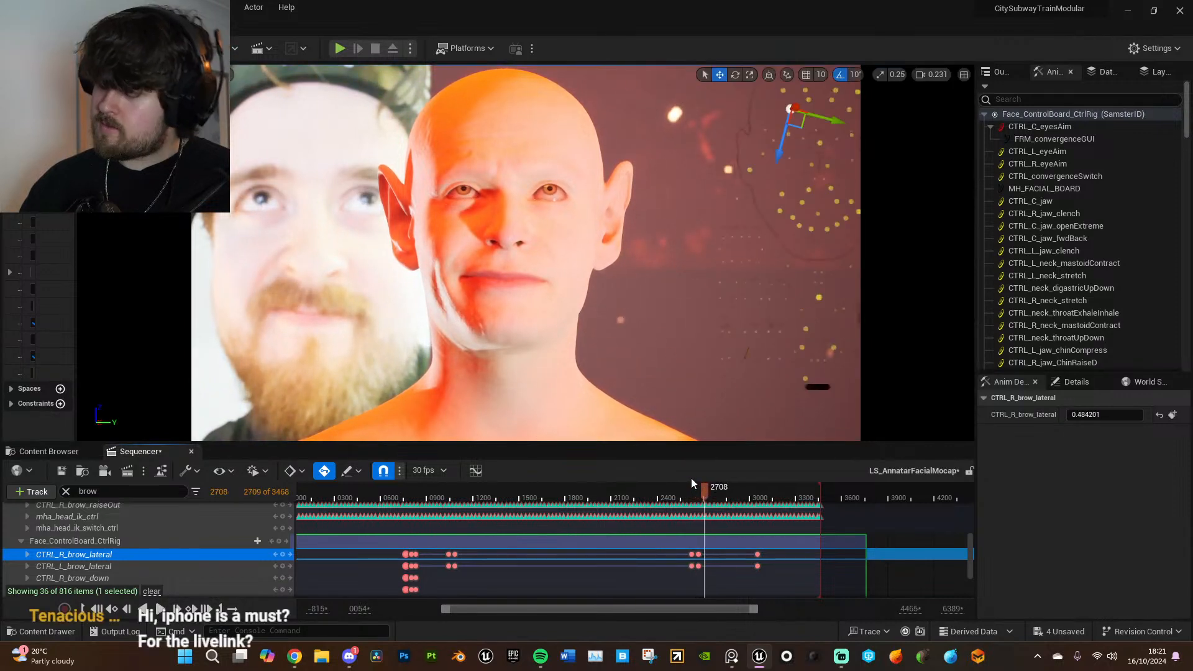
- Set the additive CTRL_L_brow_raiseIn control to 0.368 at frame 2667, compare it with its frame 2624 key, and reopen the value for editing
{"action": "left_click", "coordinate": [701, 554]}
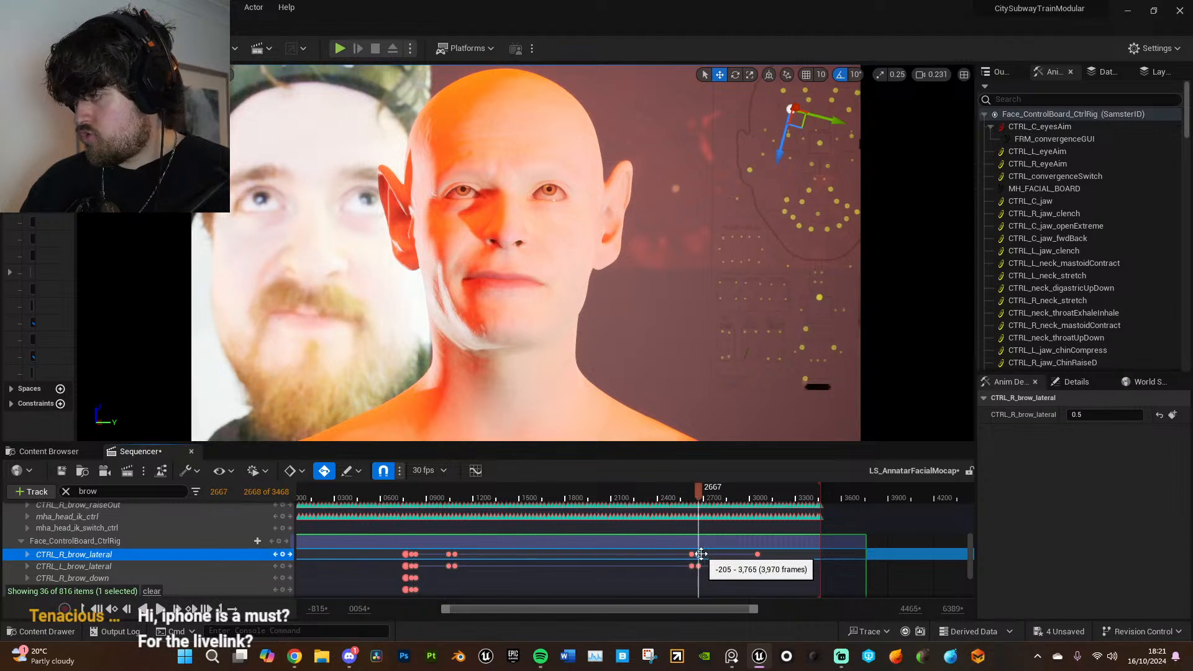
{"action": "scroll", "coordinate": [701, 553], "scroll_direction": "down", "scroll_amount": 5}
{"action": "left_click", "coordinate": [206, 555]}
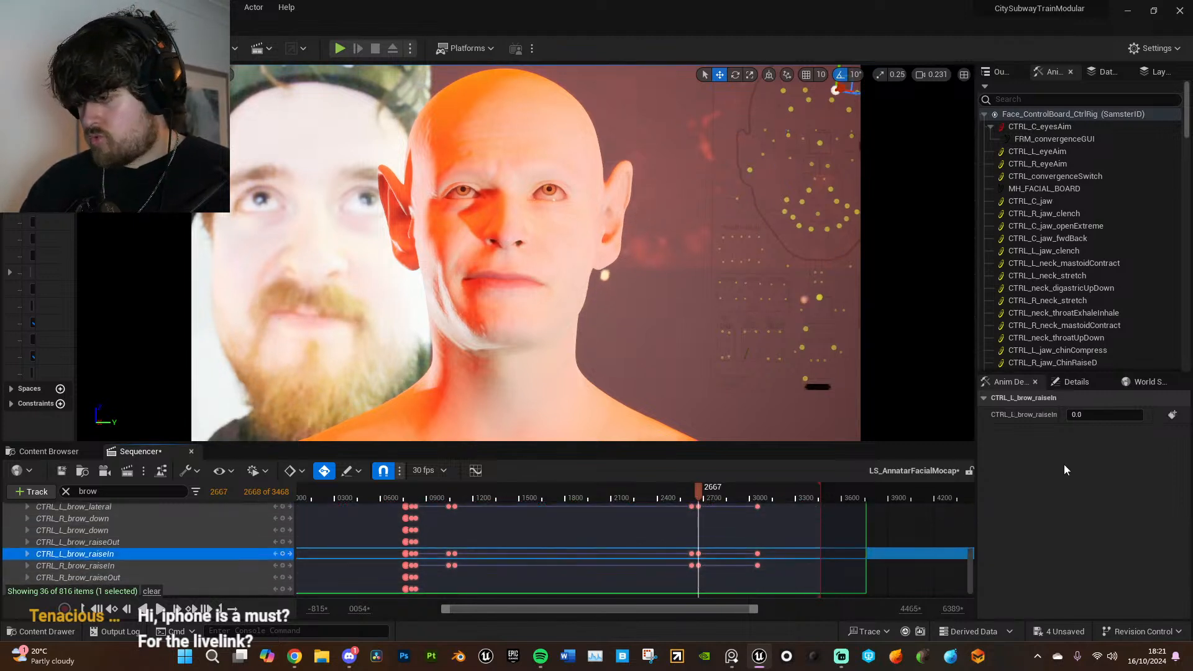
{"action": "left_click_drag", "start_coordinate": [1084, 416], "coordinate": [1112, 416]}
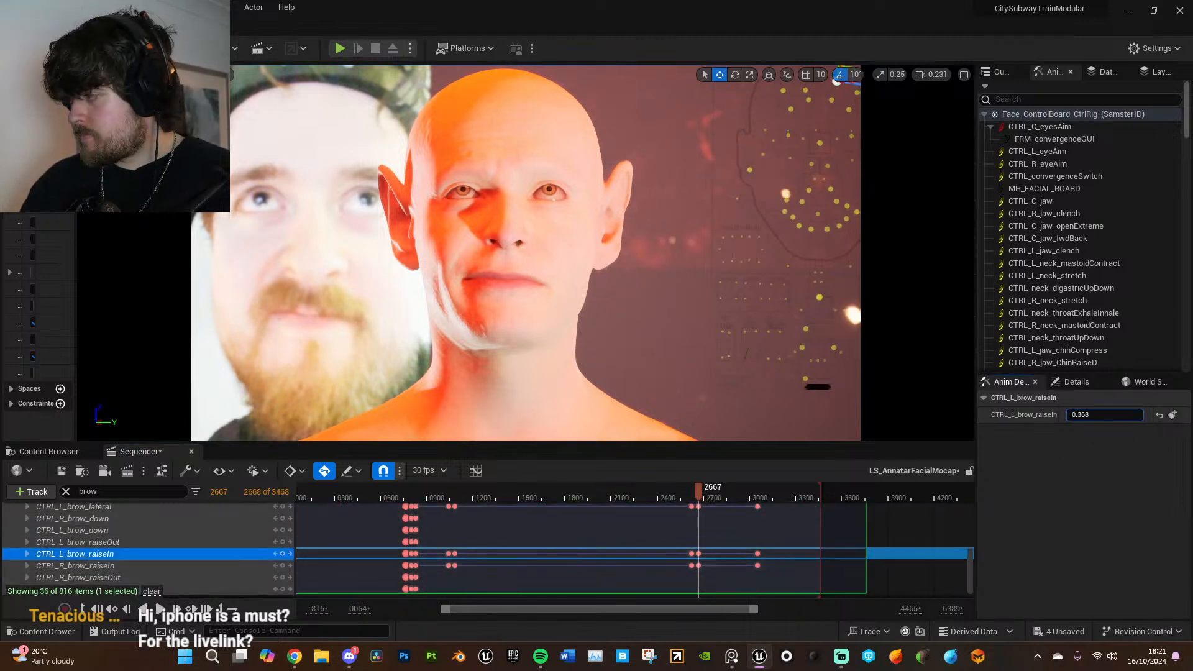
{"action": "left_click", "coordinate": [693, 553]}
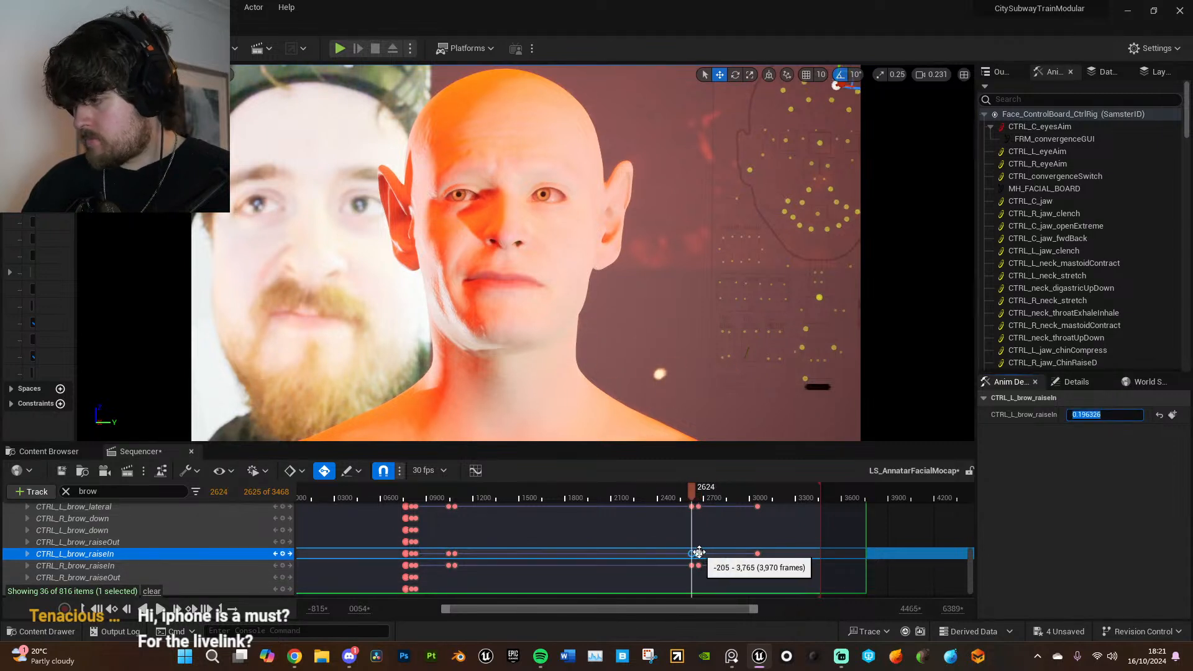
{"action": "left_click", "coordinate": [698, 553]}
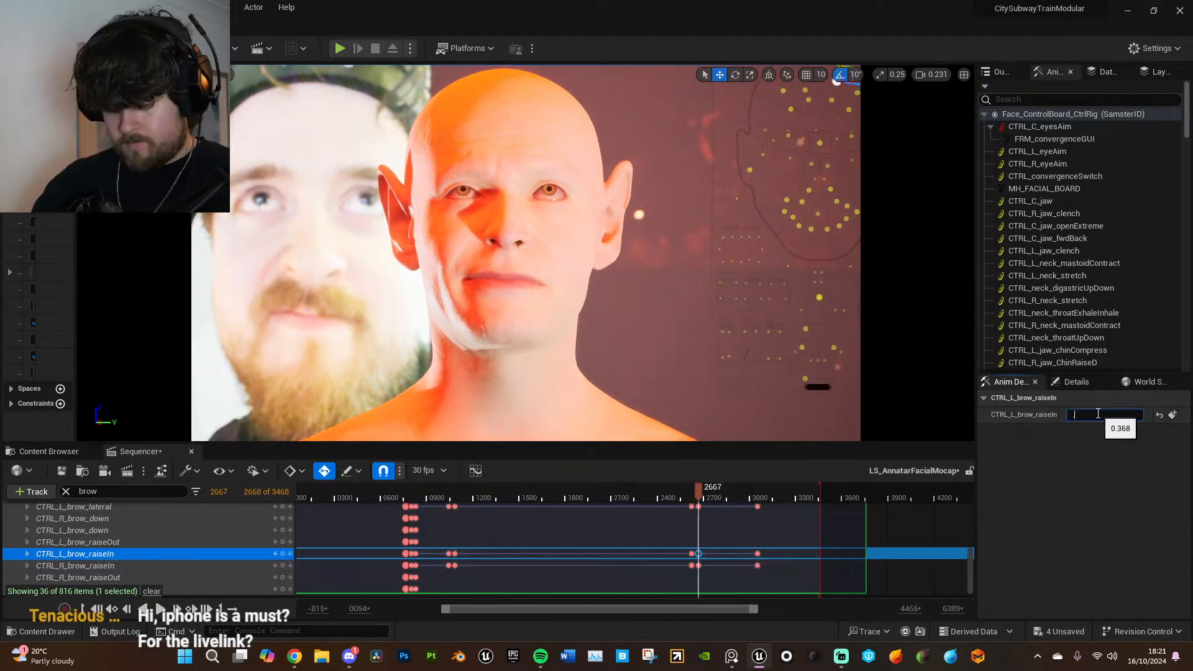
- Set the additive CTRL_R_brow_raiseIn control to 0.2 at frame 2667
{"action": "left_click", "coordinate": [253, 566]}
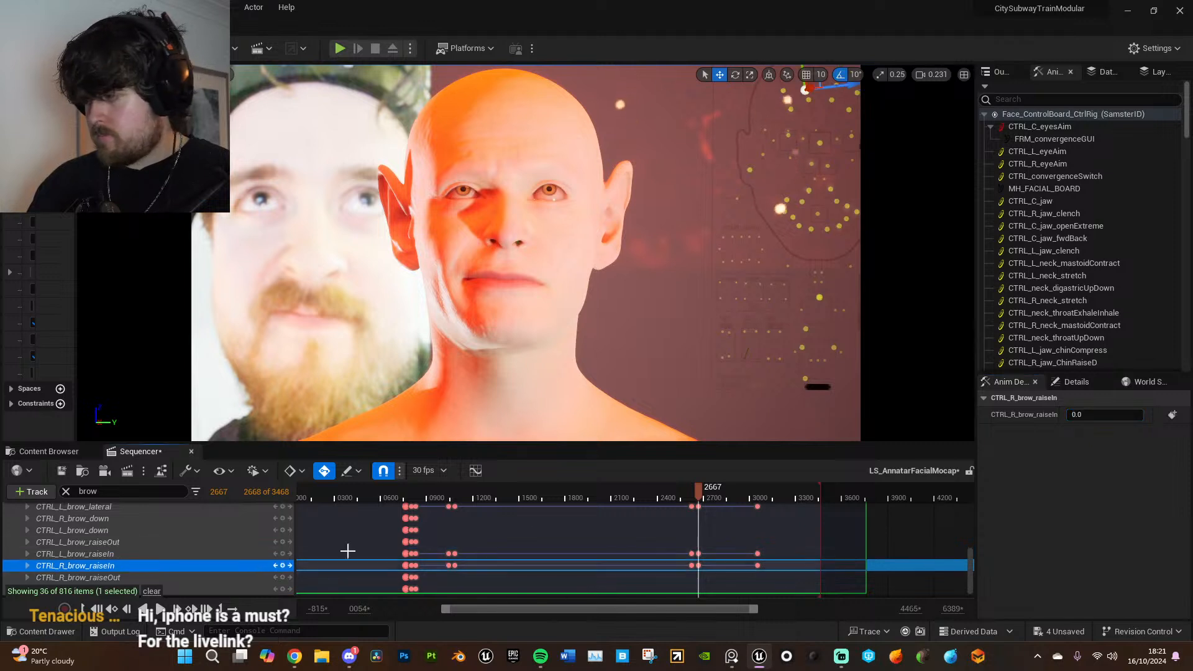
{"action": "left_click", "coordinate": [1103, 415]}
{"action": "type", "text": "0.2"}
{"action": "key", "text": "Return"}
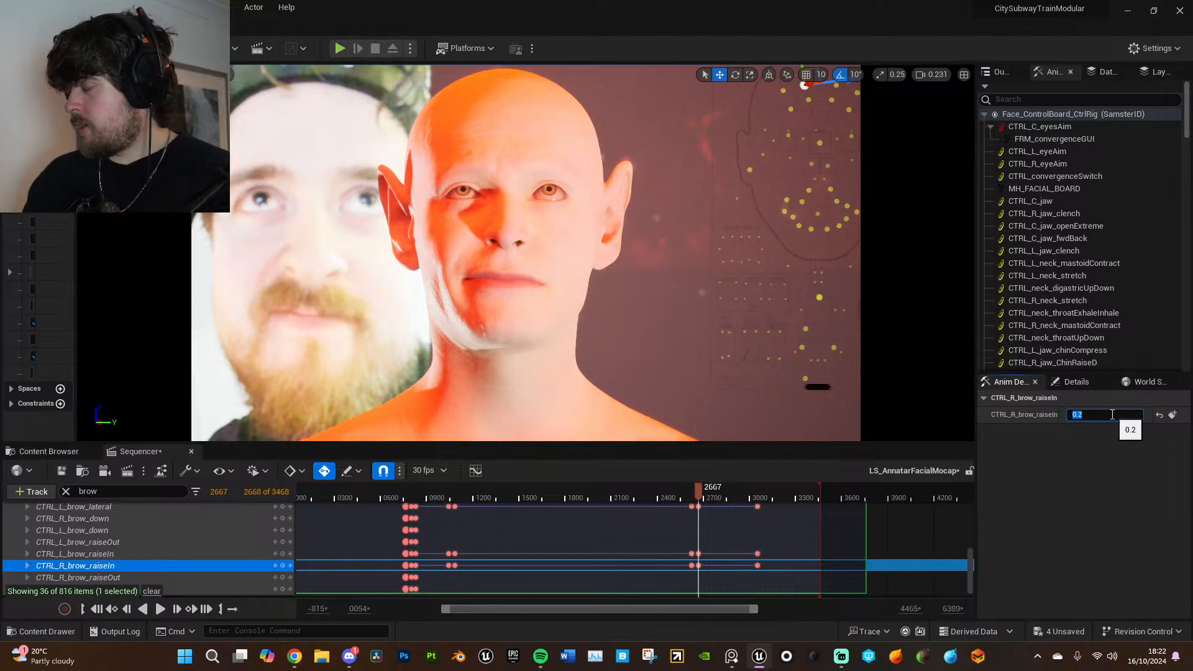
- Play back the adjusted brow animation from before frame 2624 through frame 2818
{"action": "left_click", "coordinate": [684, 490]}
{"action": "key", "text": "space"}
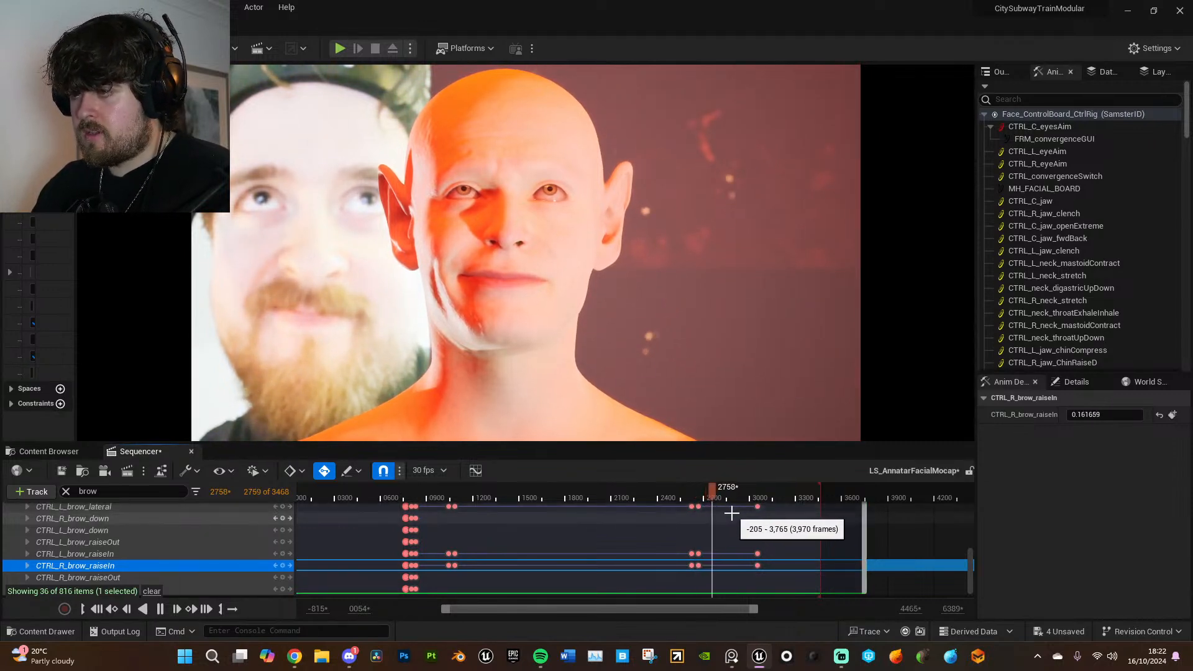
{"action": "key", "text": "space"}
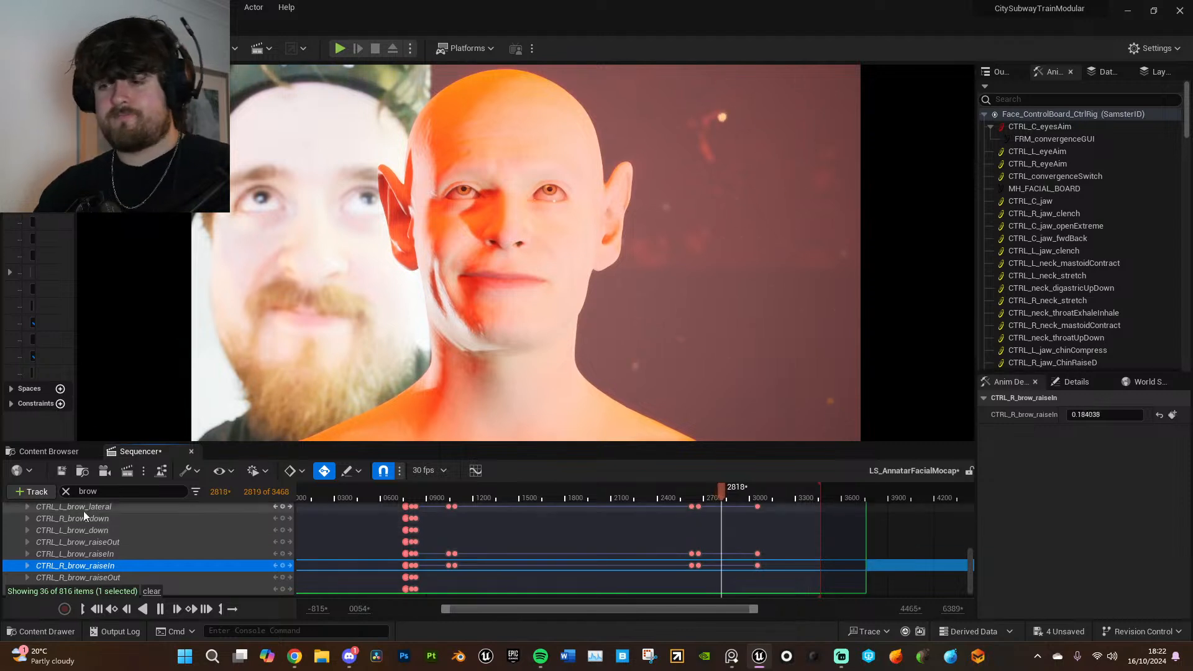
- Clear the brow track filter and select the CTRL_R_mouth_cornerPull control at frame 2818
{"action": "left_click", "coordinate": [812, 192]}
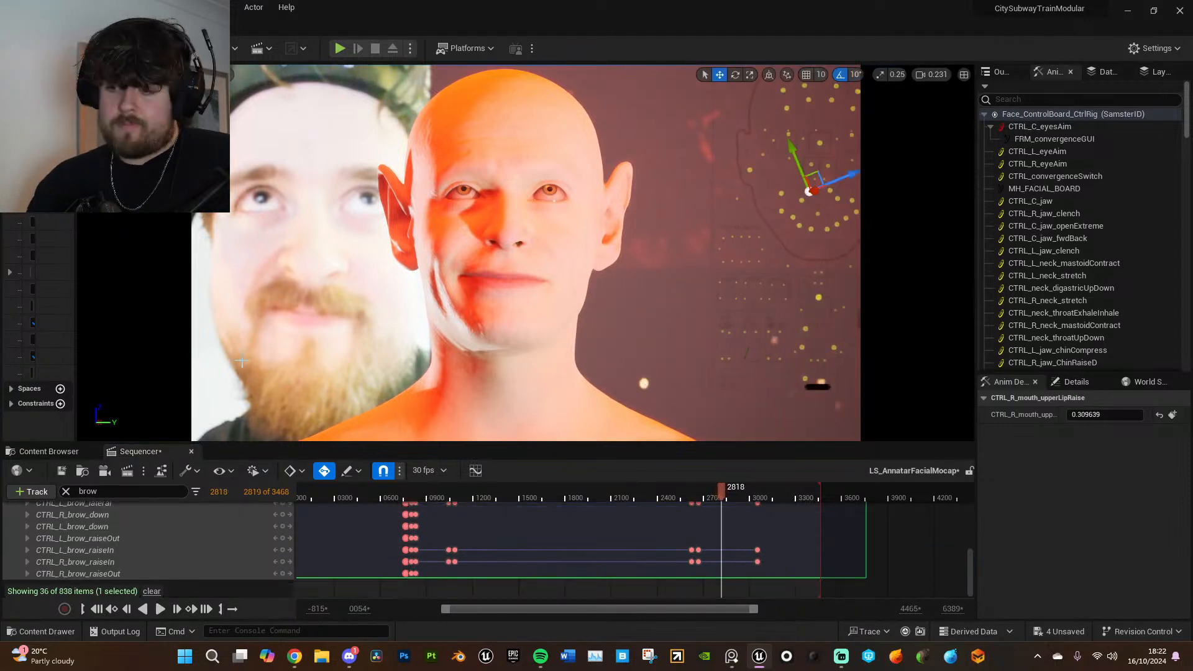
{"action": "left_click", "coordinate": [65, 492]}
{"action": "left_click", "coordinate": [784, 194]}
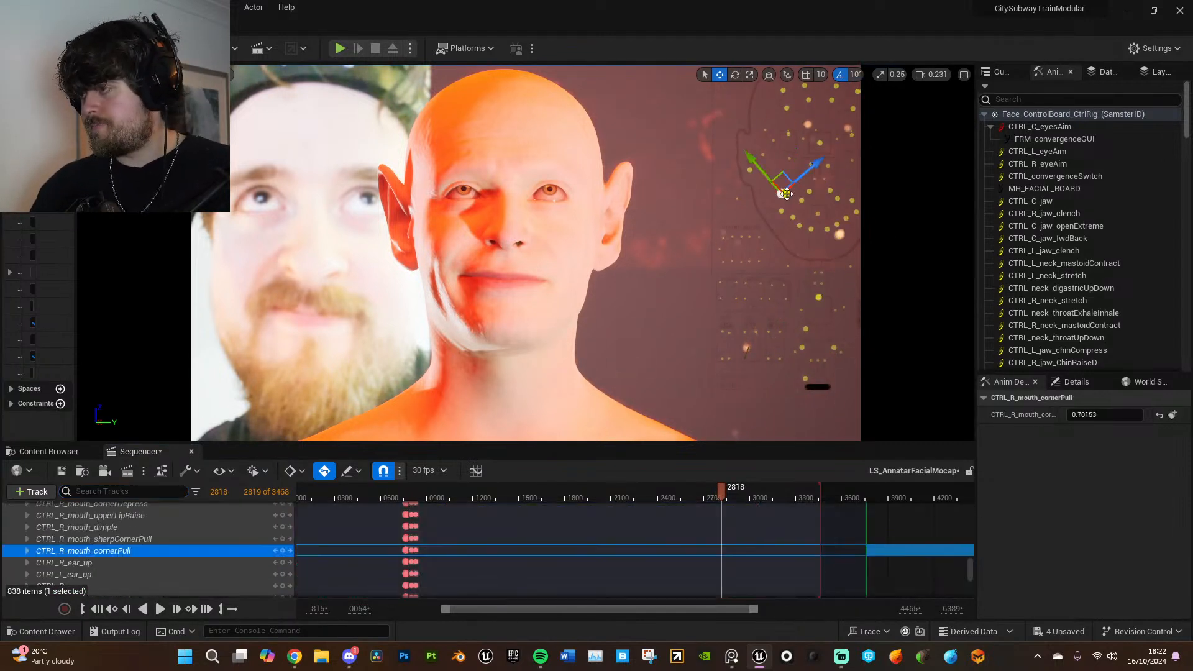
- Try raising the CTRL_R_mouth_upperLipRaise control to 0.375968 at frame 2818, and undo the move
{"action": "left_click", "coordinate": [812, 191]}
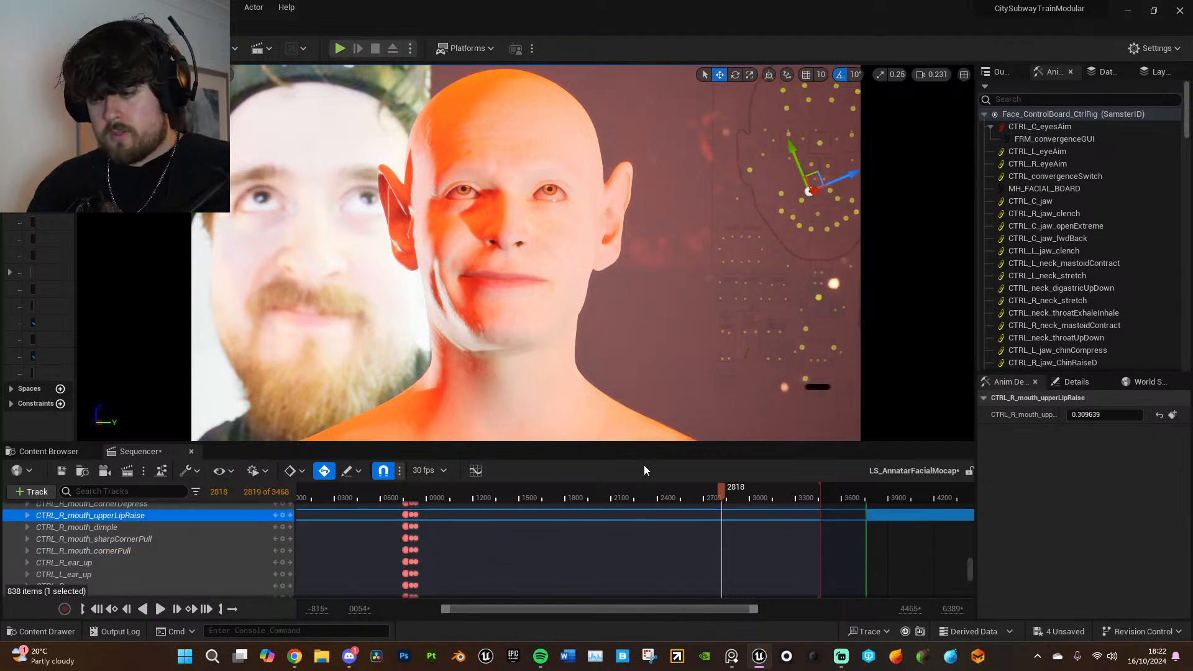
{"action": "mouse_move", "coordinate": [795, 160]}
{"action": "left_mouse_down"}
{"action": "mouse_move", "coordinate": [786, 131]}
{"action": "mouse_move", "coordinate": [788, 161]}
{"action": "left_mouse_up"}
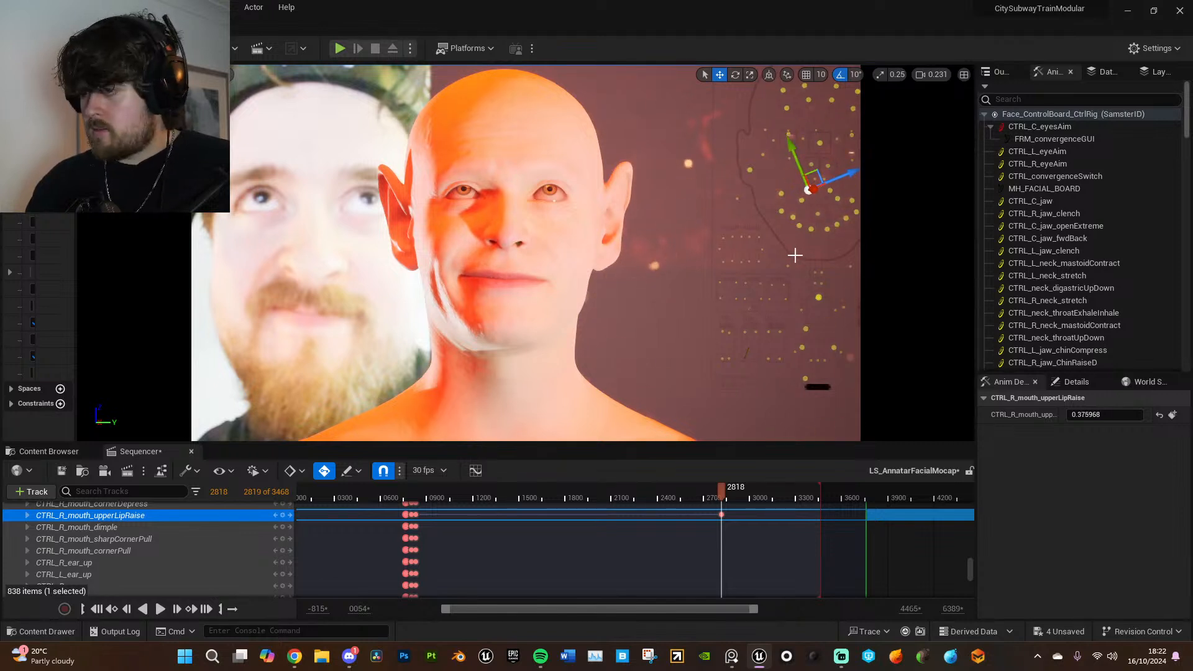
{"action": "key", "text": "ctrl+z"}
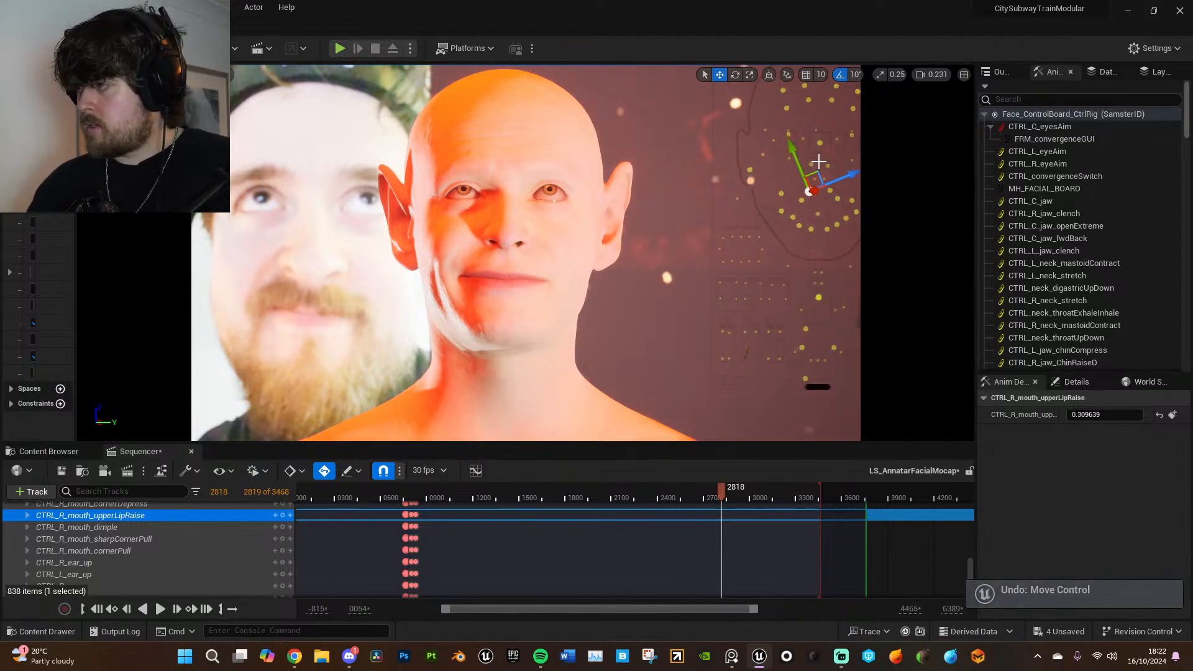
- Try moving the CTRL_R_nose control vertically to 0.254857 at frame 2818, and undo the move
{"action": "left_click", "coordinate": [812, 156]}
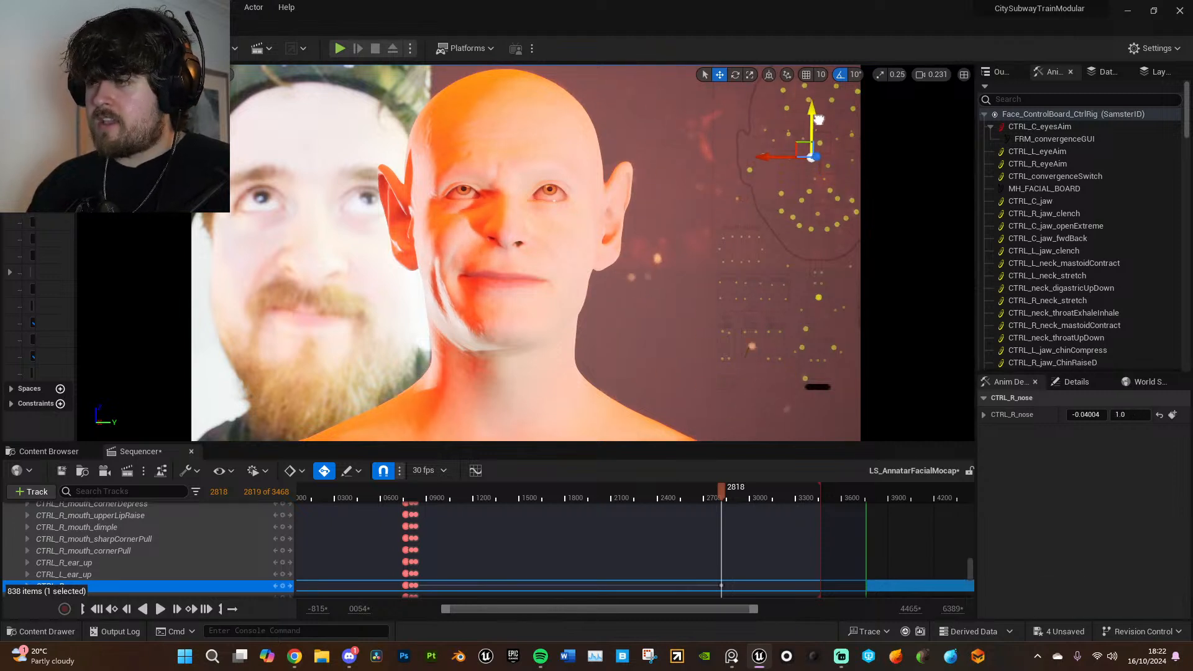
{"action": "left_click_drag", "start_coordinate": [817, 116], "coordinate": [813, 149]}
{"action": "scroll", "coordinate": [169, 538], "scroll_direction": "down", "scroll_amount": 2}
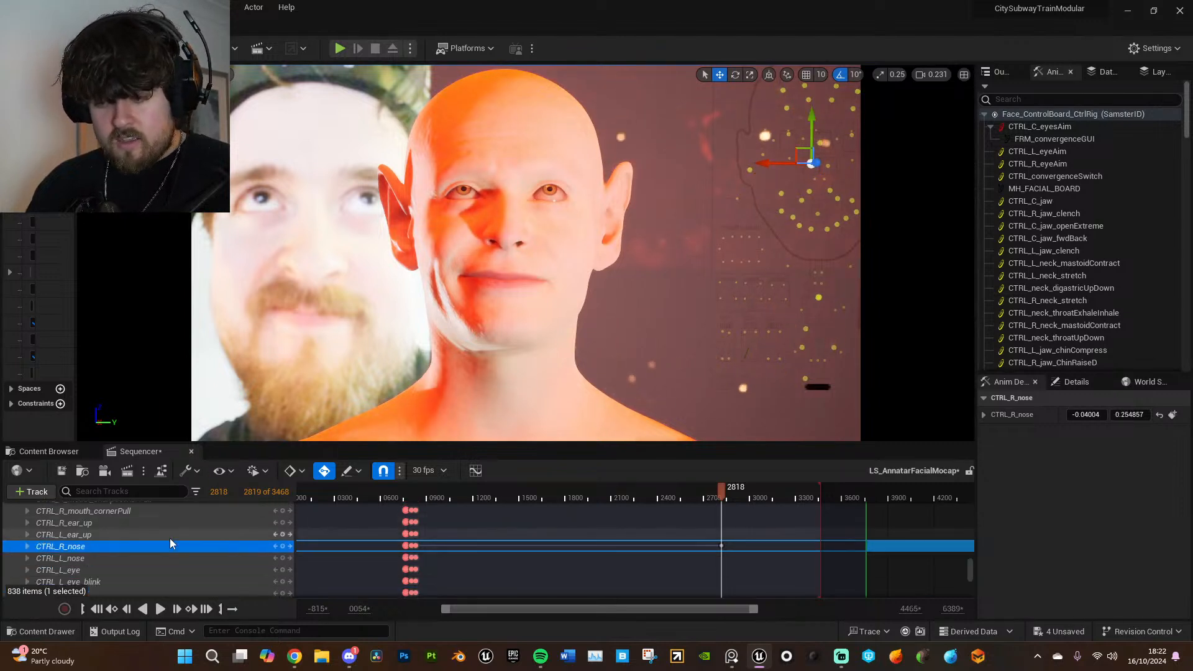
{"action": "key", "text": "ctrl+z"}
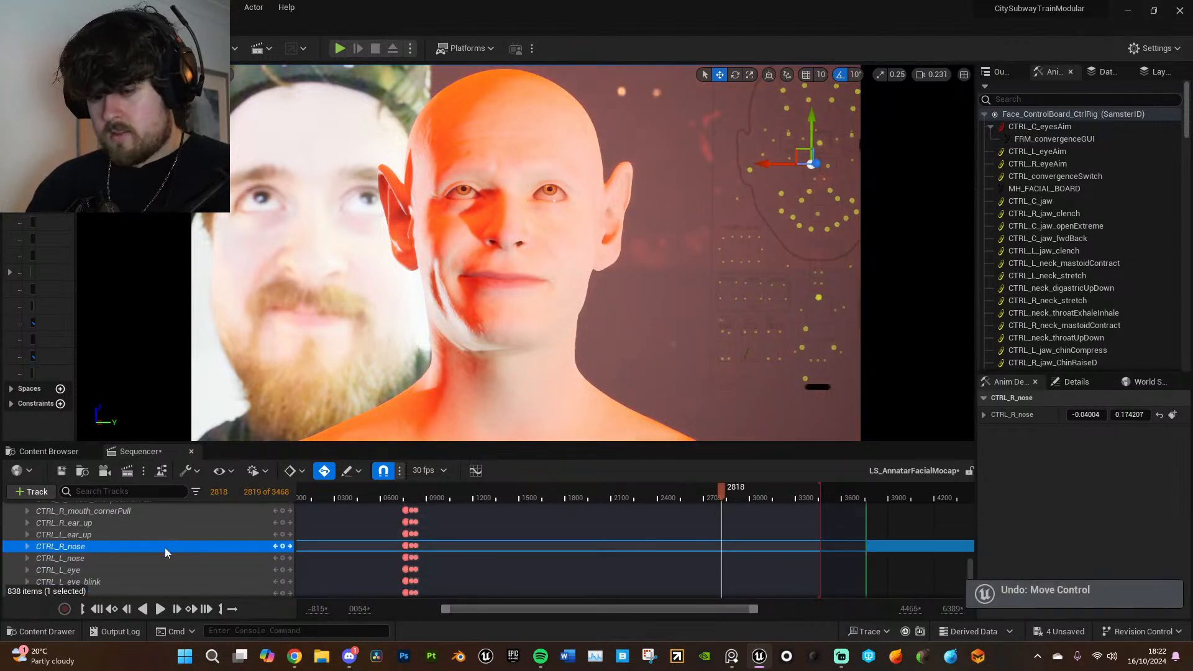
- Select CTRL_L_nose together with CTRL_R_nose and key both controls at frame 2611
{"action": "left_click", "coordinate": [158, 558], "text": "ctrl"}
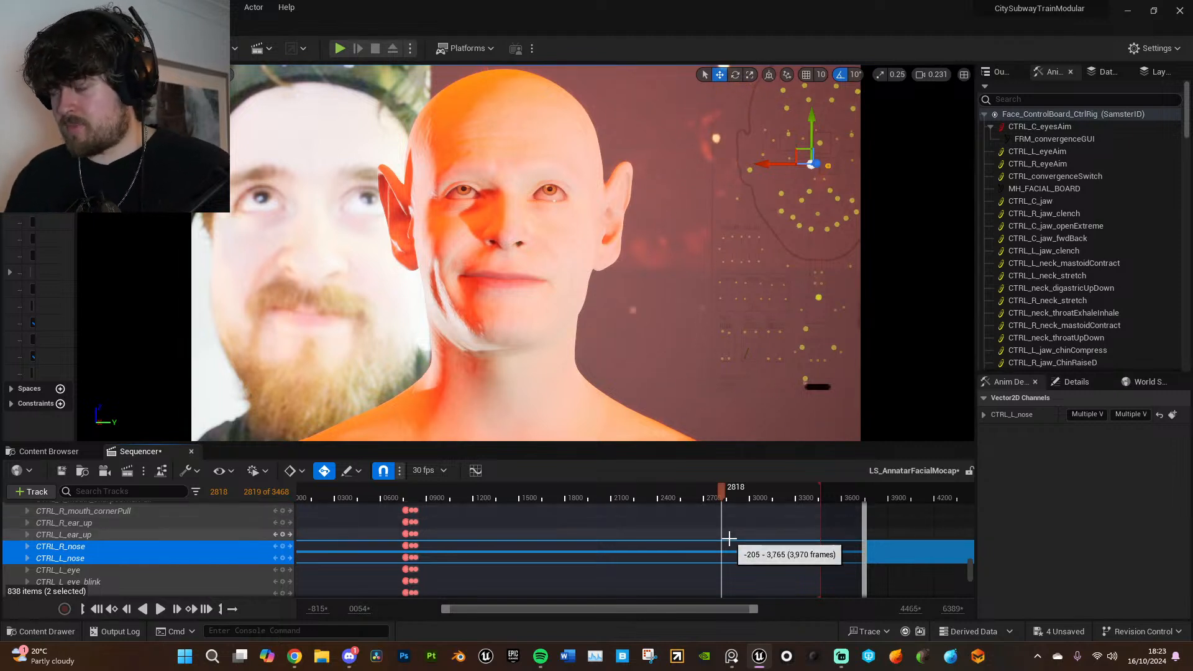
{"action": "left_click_drag", "start_coordinate": [723, 490], "coordinate": [690, 490]}
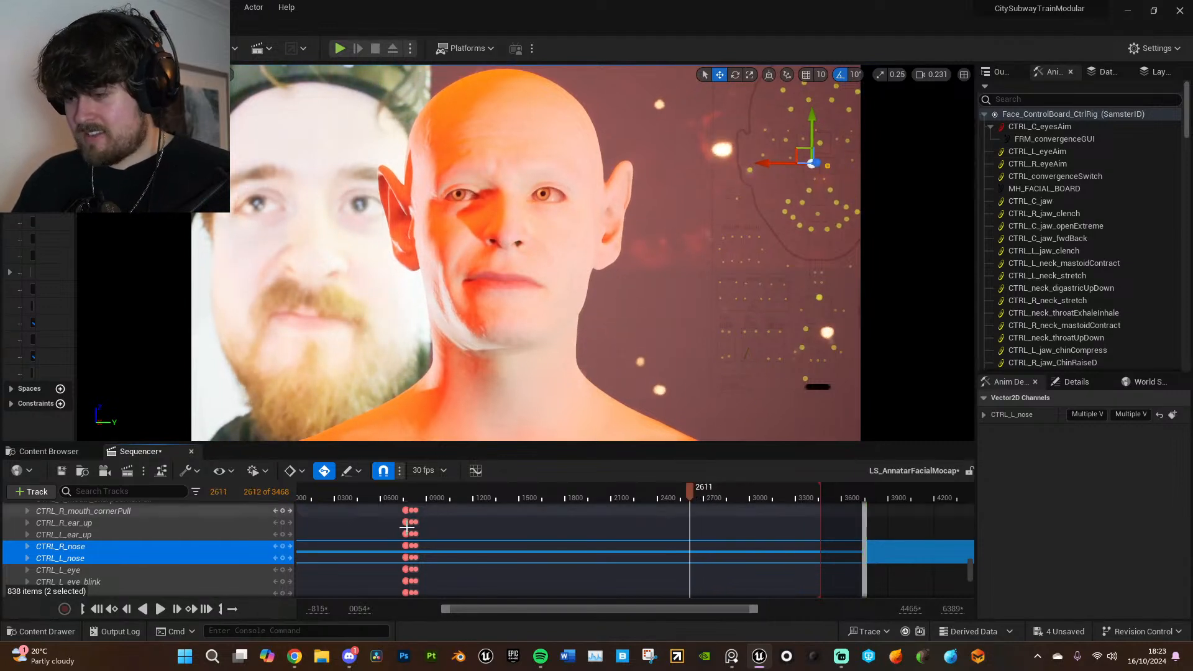
{"action": "key", "text": "Return"}
- Play forward from frame 2611, step to frame 2639 and key both nose controls there
{"action": "key", "text": "space"}
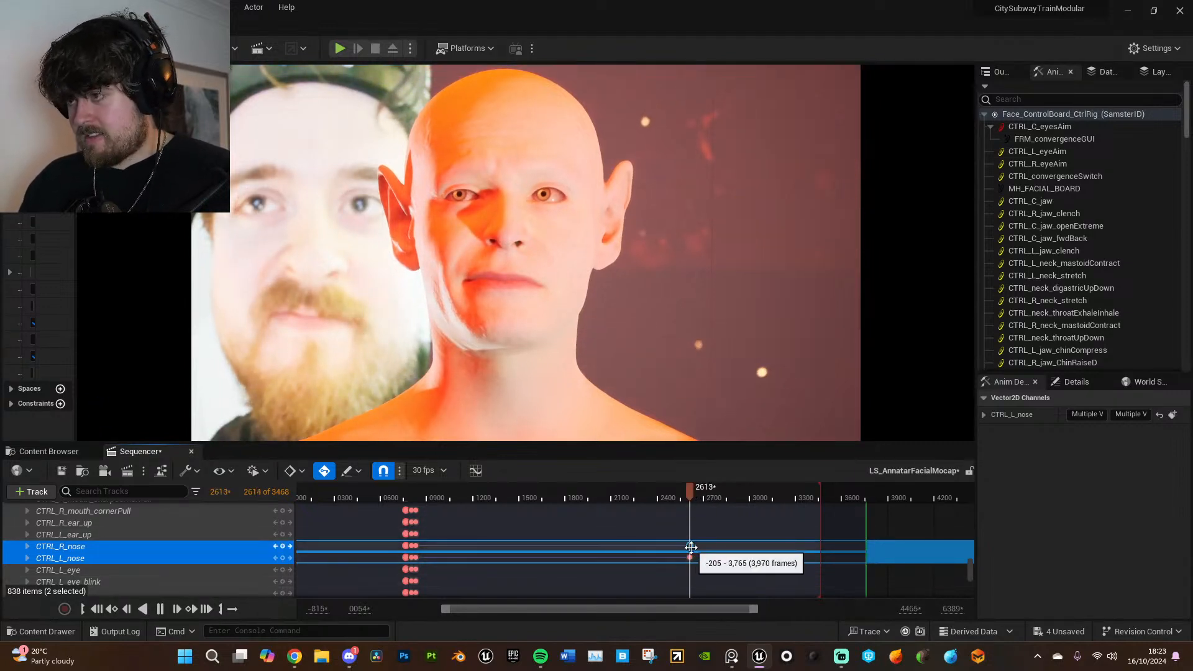
{"action": "key", "text": "space"}
{"action": "key", "text": "space"}
{"action": "key", "text": "space"}
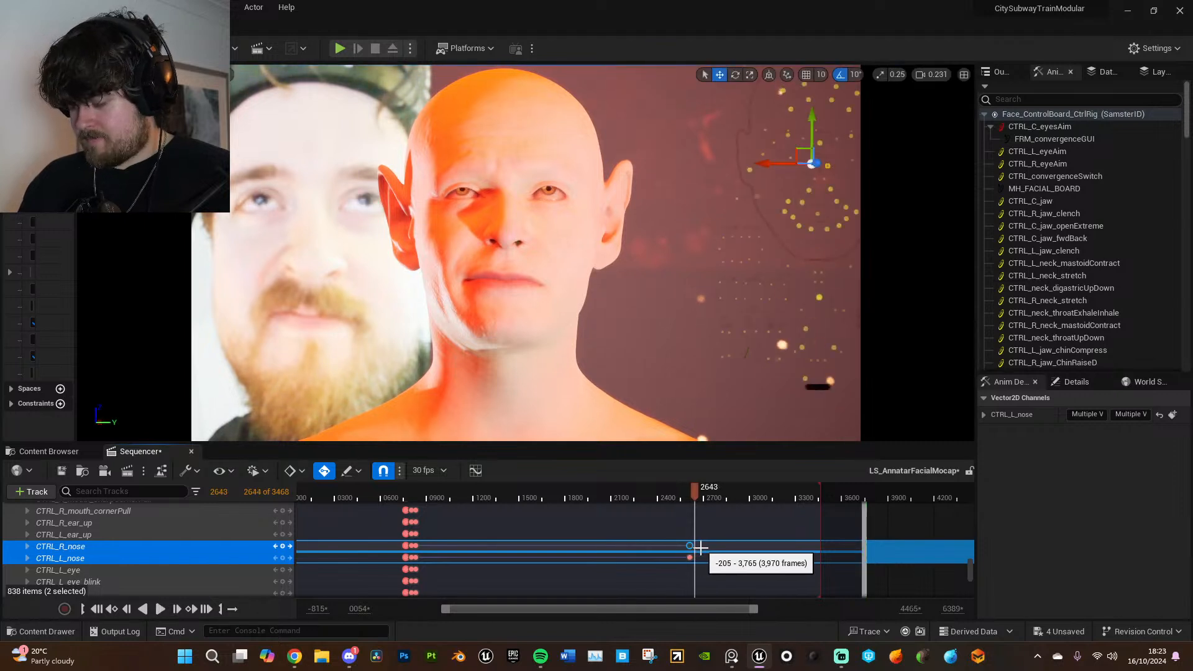
{"action": "key", "text": "Right"}
{"action": "key", "text": "Right"}
{"action": "key", "text": "Left"}
{"action": "key", "text": "Left"}
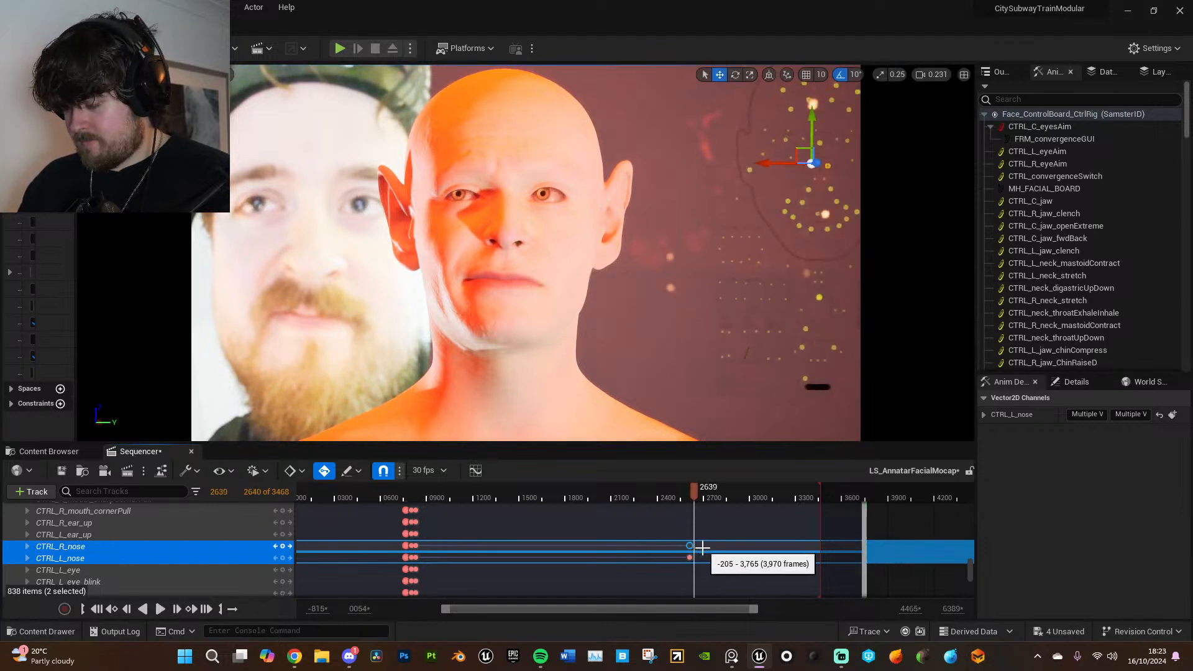
{"action": "key", "text": "Return"}
- Key CTRL_R_nose and CTRL_L_nose at frame 2691
{"action": "scroll", "coordinate": [707, 551], "scroll_direction": "up", "scroll_amount": 1}
{"action": "scroll", "coordinate": [708, 551], "scroll_direction": "up", "scroll_amount": 3, "text": "ctrl"}
{"action": "left_click_drag", "start_coordinate": [697, 499], "coordinate": [710, 499]}
{"action": "key", "text": "Return"}
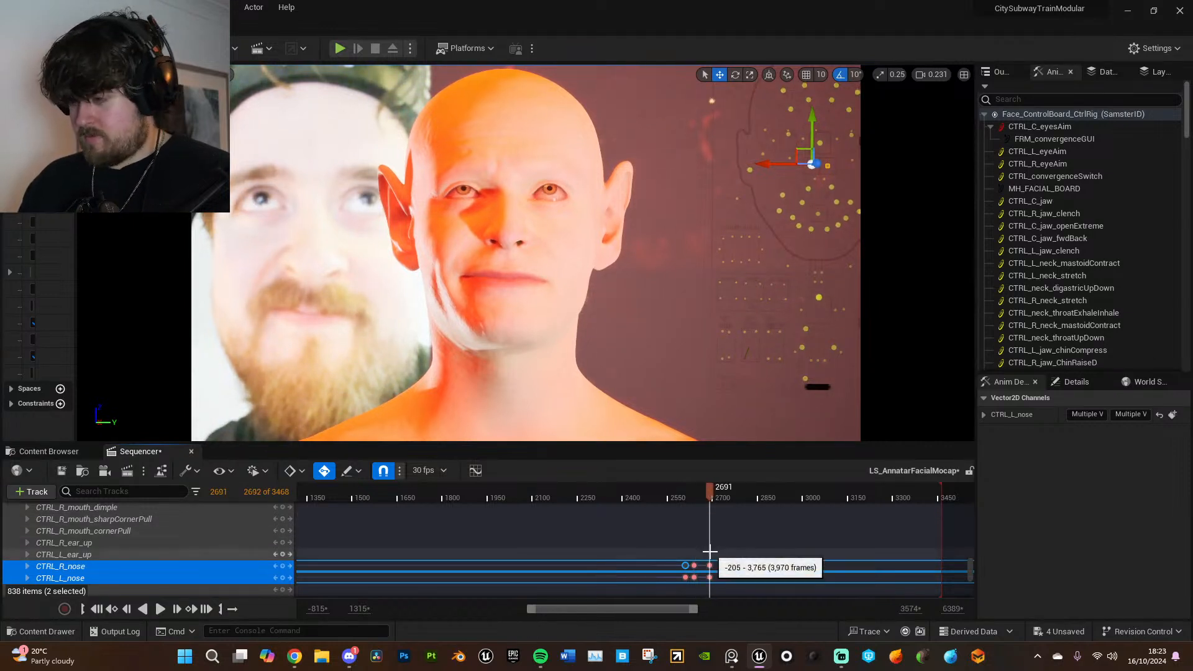
- Try moving the CTRL_R_nose control horizontally to -1.0 at frame 2691, and undo the move
{"action": "left_click", "coordinate": [235, 566]}
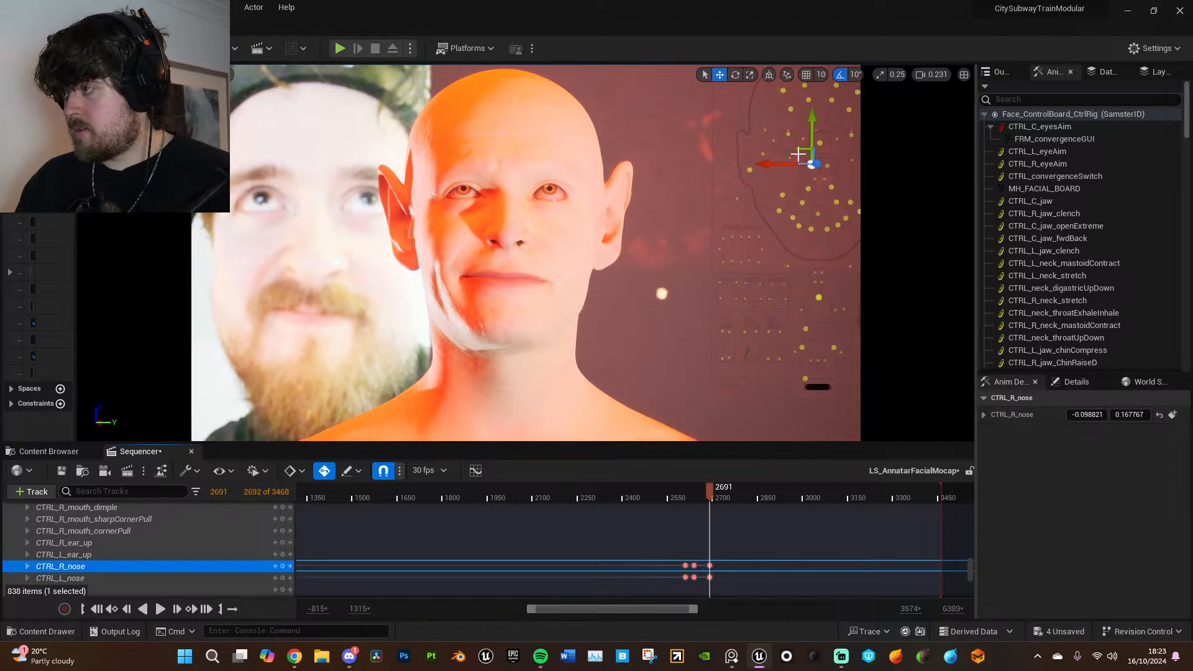
{"action": "left_click_drag", "start_coordinate": [778, 163], "coordinate": [788, 167]}
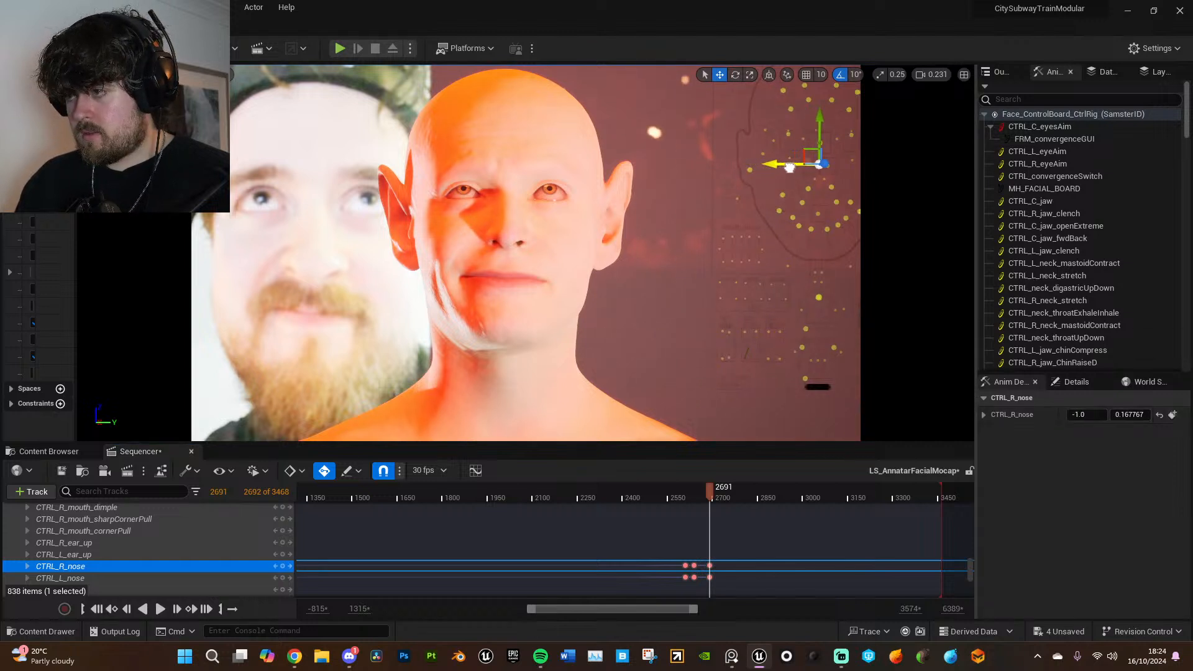
{"action": "key", "text": "ctrl+z"}
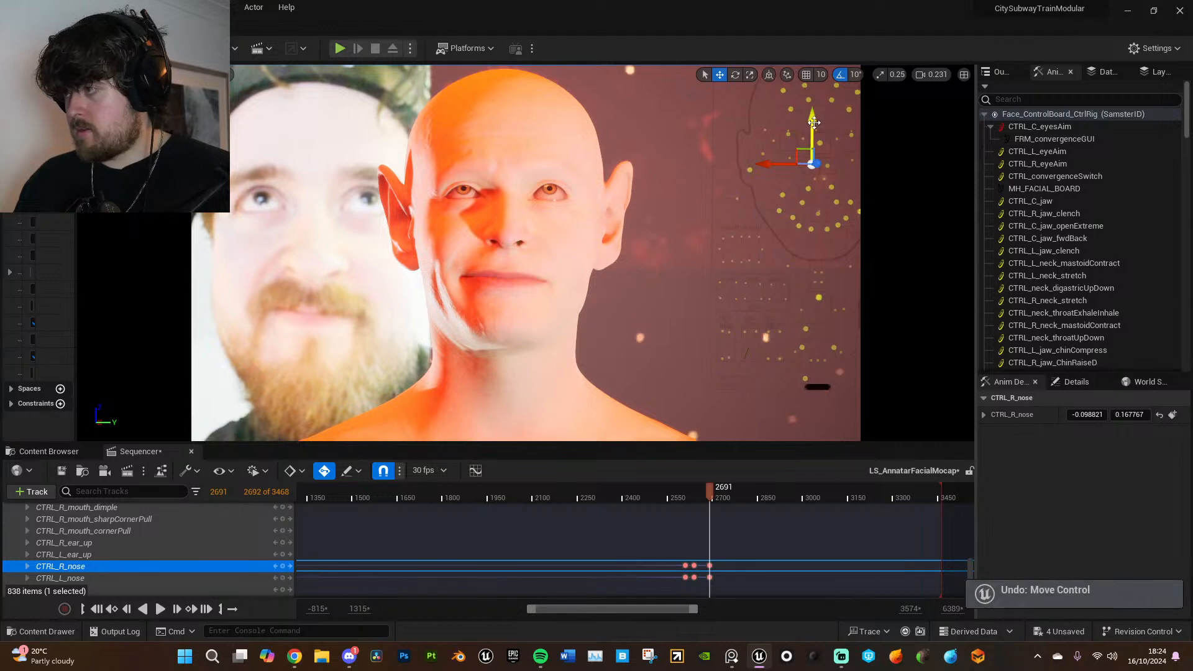
{"action": "key", "text": "ctrl+z"}
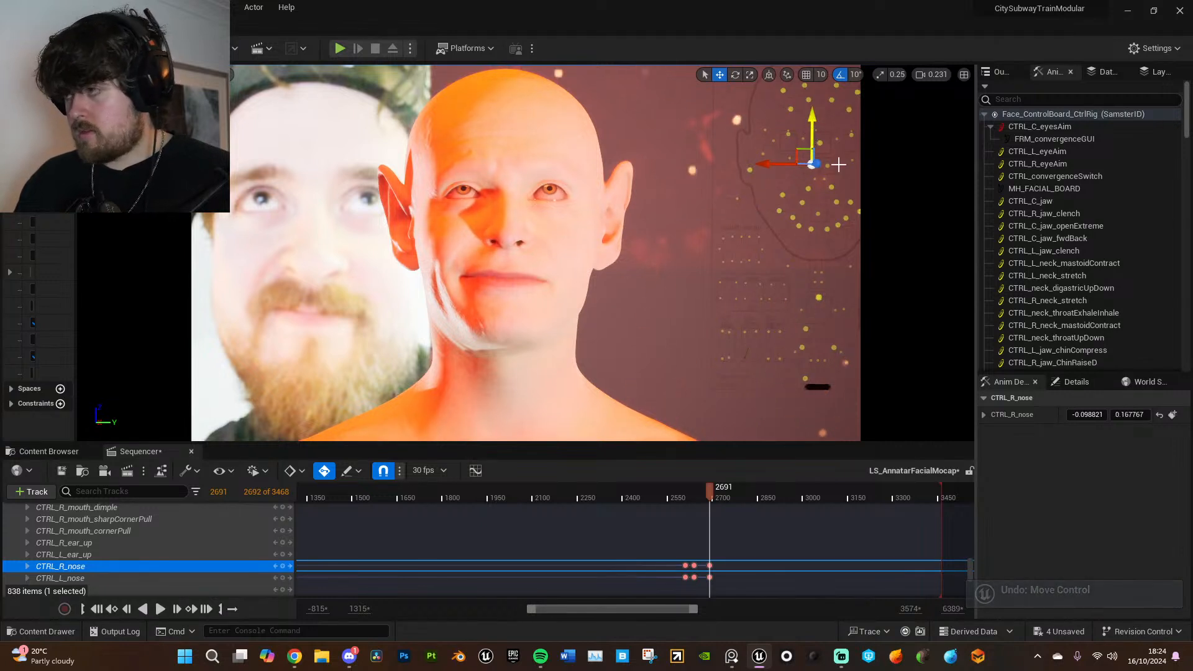
- Set the vertical value of CTRL_R_nose to 0.3 at frame 2691
{"action": "left_click_drag", "start_coordinate": [1126, 414], "coordinate": [1144, 414]}
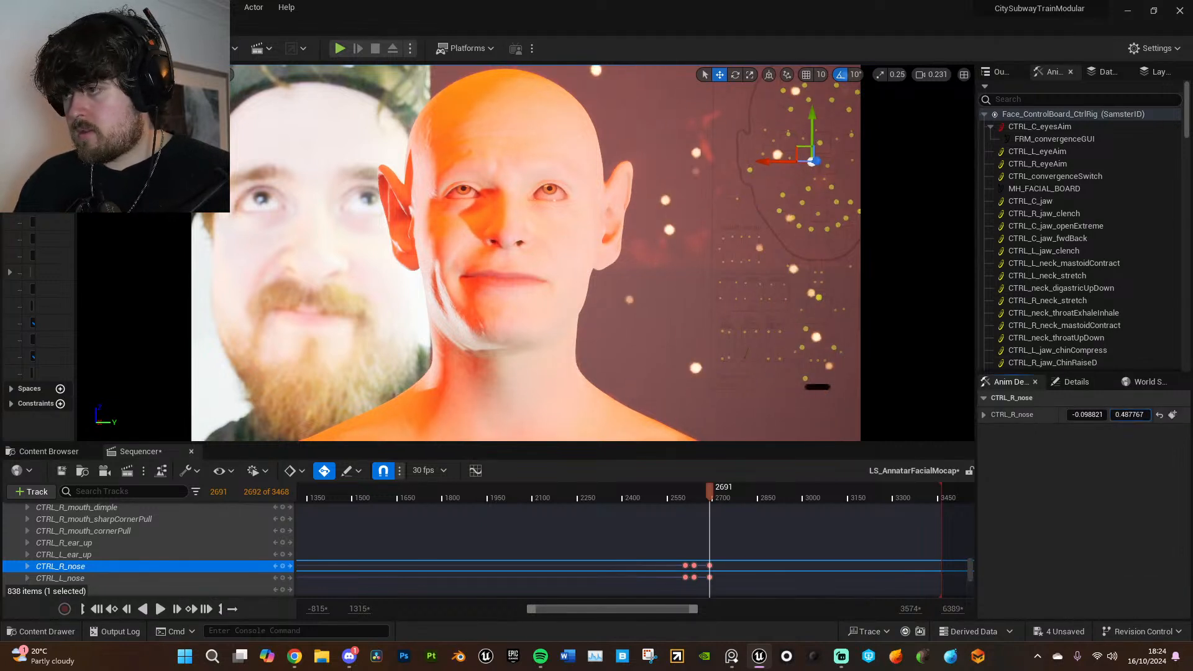
{"action": "key", "text": "Return"}
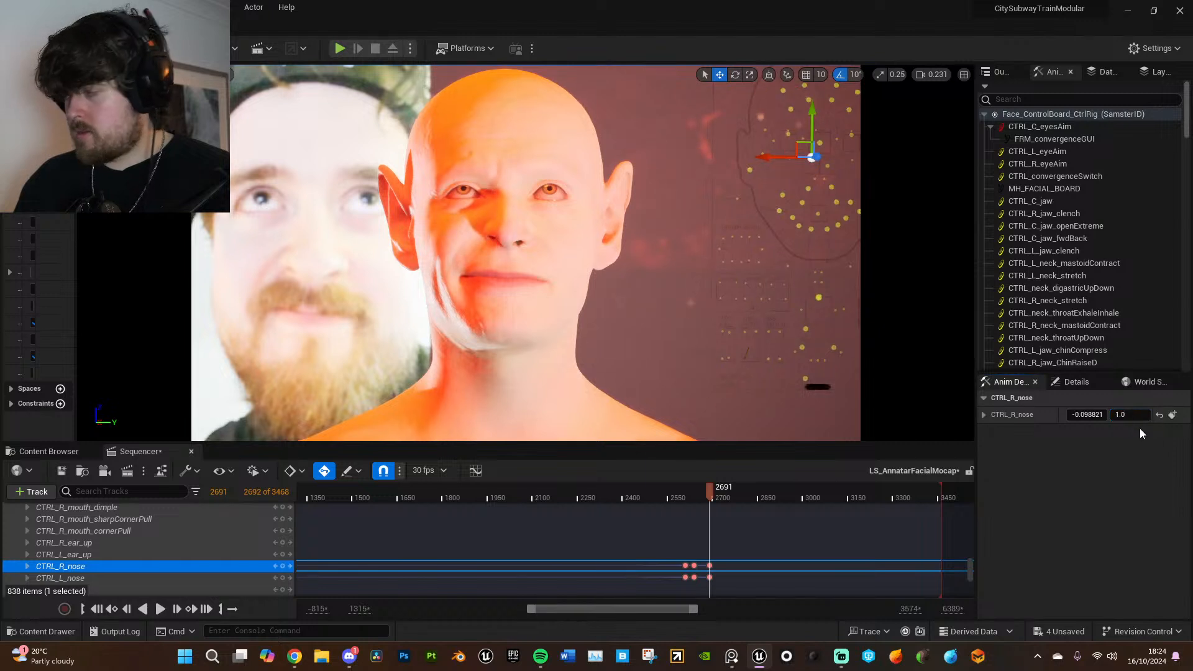
{"action": "key", "text": "ctrl+z"}
{"action": "type", "text": "0.3"}
{"action": "key", "text": "Return"}
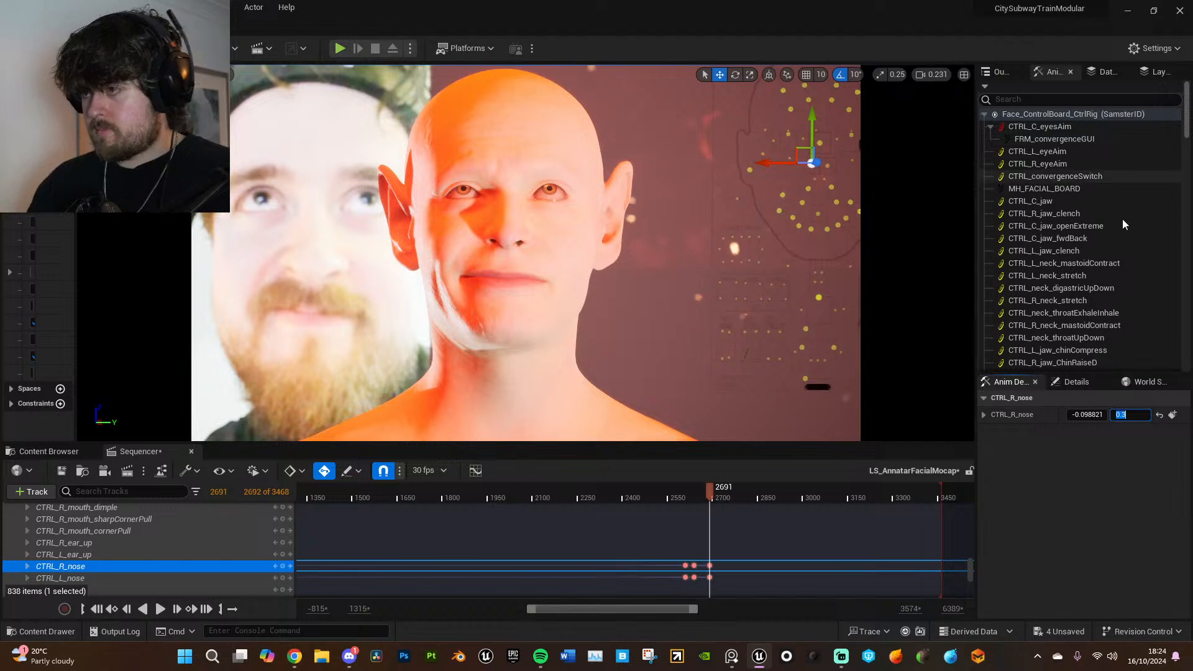
- Set the vertical value of CTRL_L_nose to 0.1 at frame 2691
{"action": "left_click", "coordinate": [245, 578]}
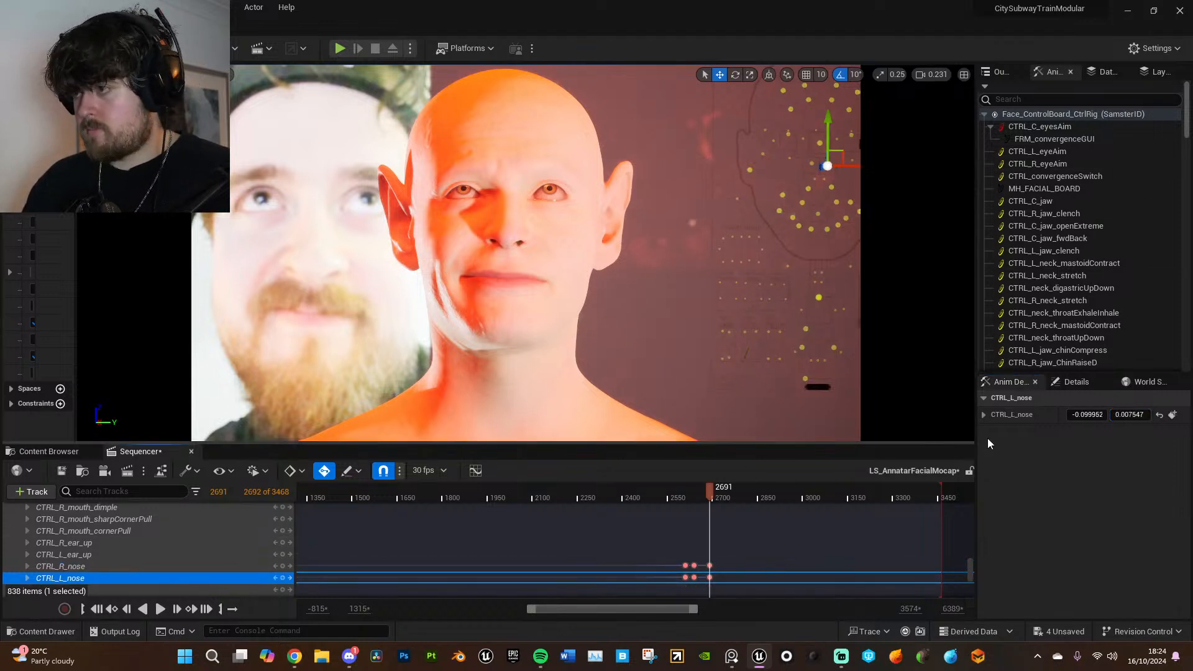
{"action": "left_click", "coordinate": [1132, 415]}
{"action": "type", "text": ".1"}
{"action": "key", "text": "Return"}
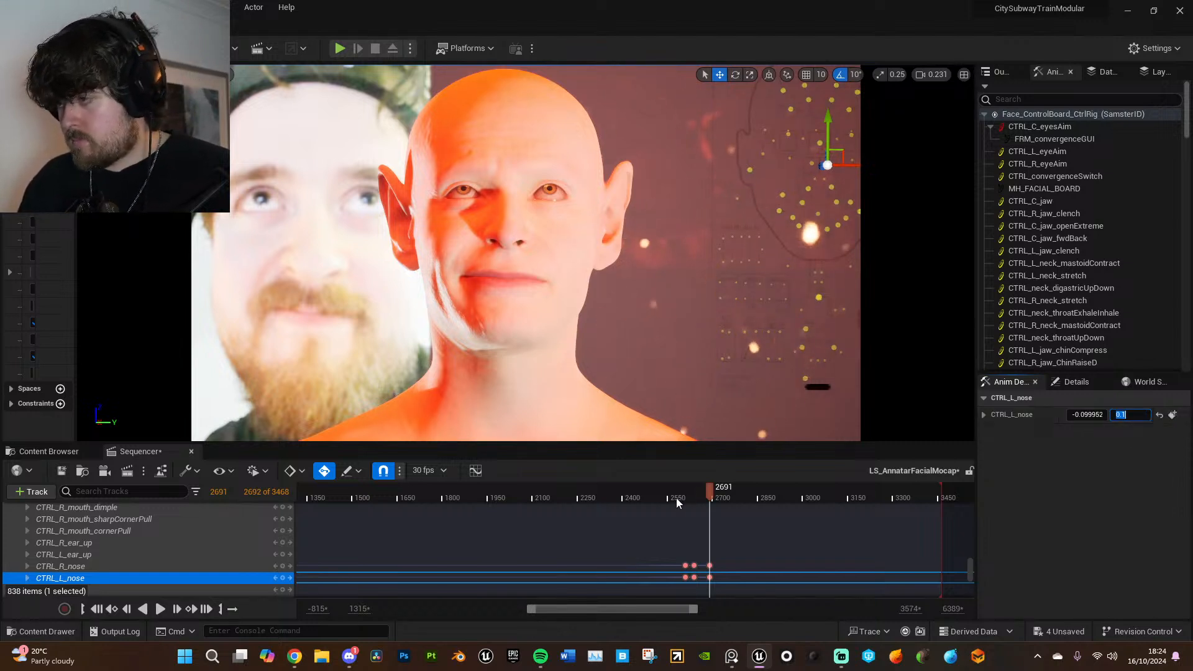
- Play back the adjusted nose animation from before the first nose key through frame 2723
{"action": "left_click", "coordinate": [676, 498]}
{"action": "key", "text": "space"}
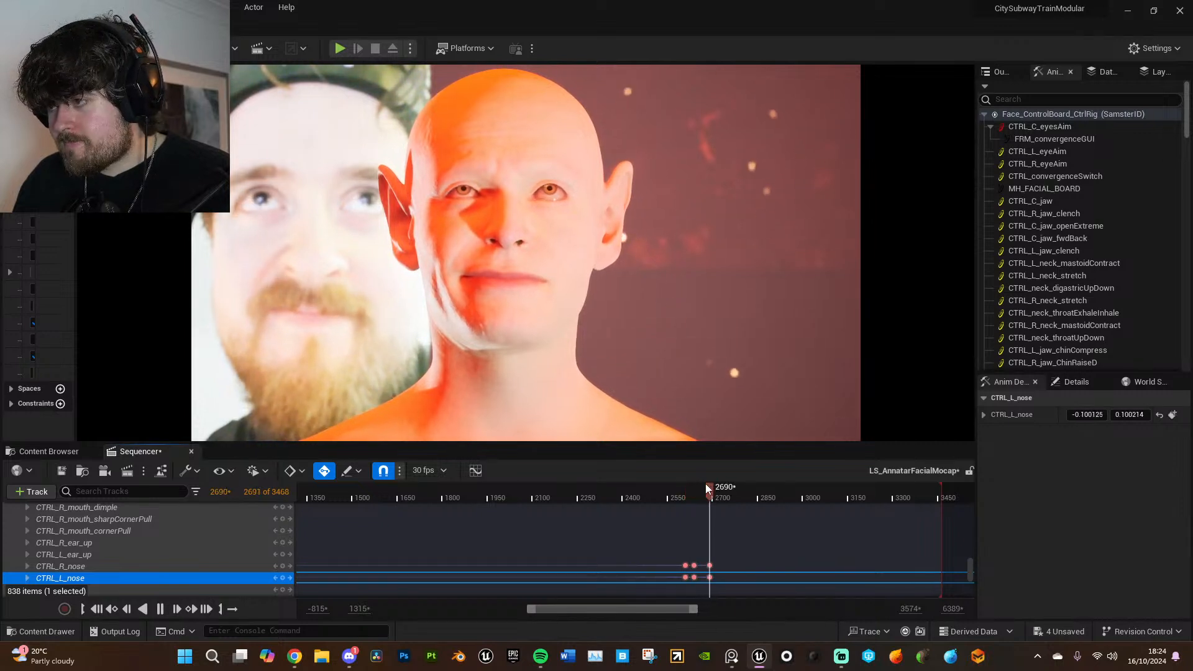
{"action": "key", "text": "space"}
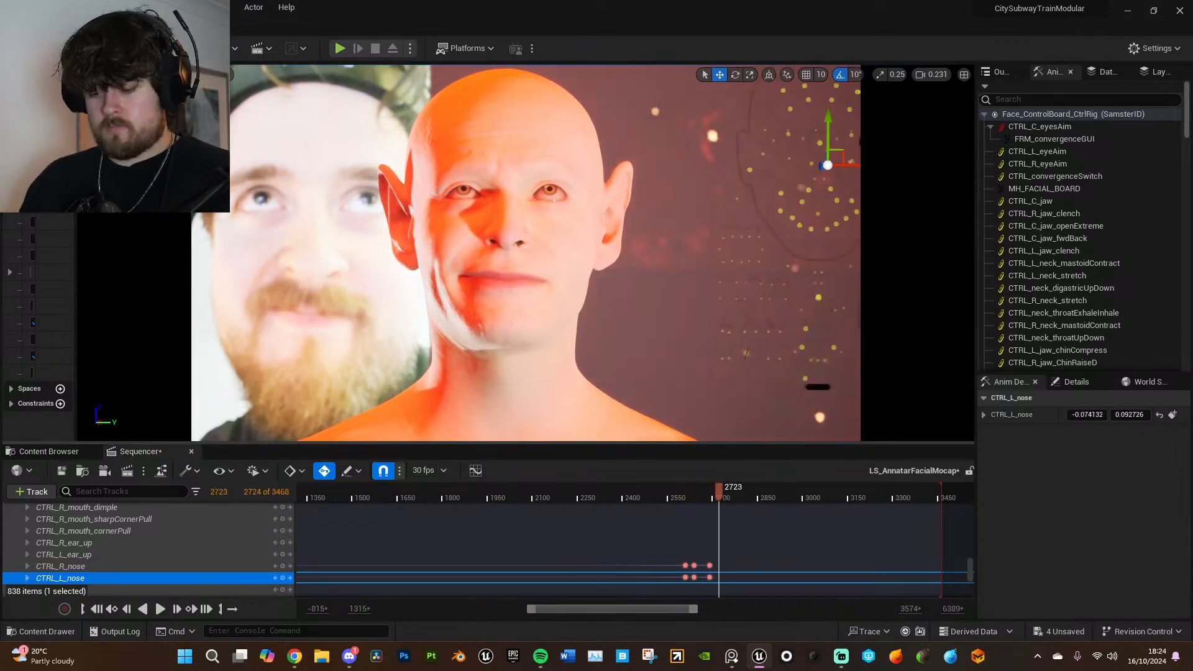
- Switch the viewport to the AnnatarMocap Camera and move the playhead to frame 2788
{"action": "scroll", "coordinate": [245, 520], "scroll_direction": "up", "scroll_amount": 5}
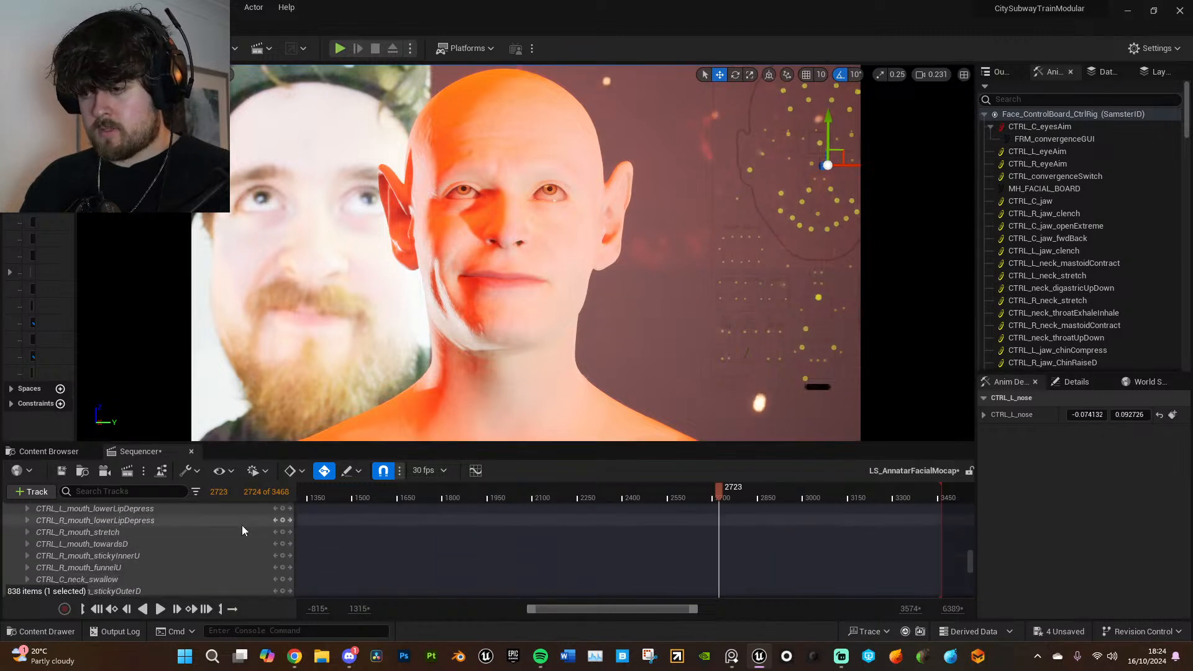
{"action": "scroll", "coordinate": [241, 527], "scroll_direction": "up", "scroll_amount": 8}
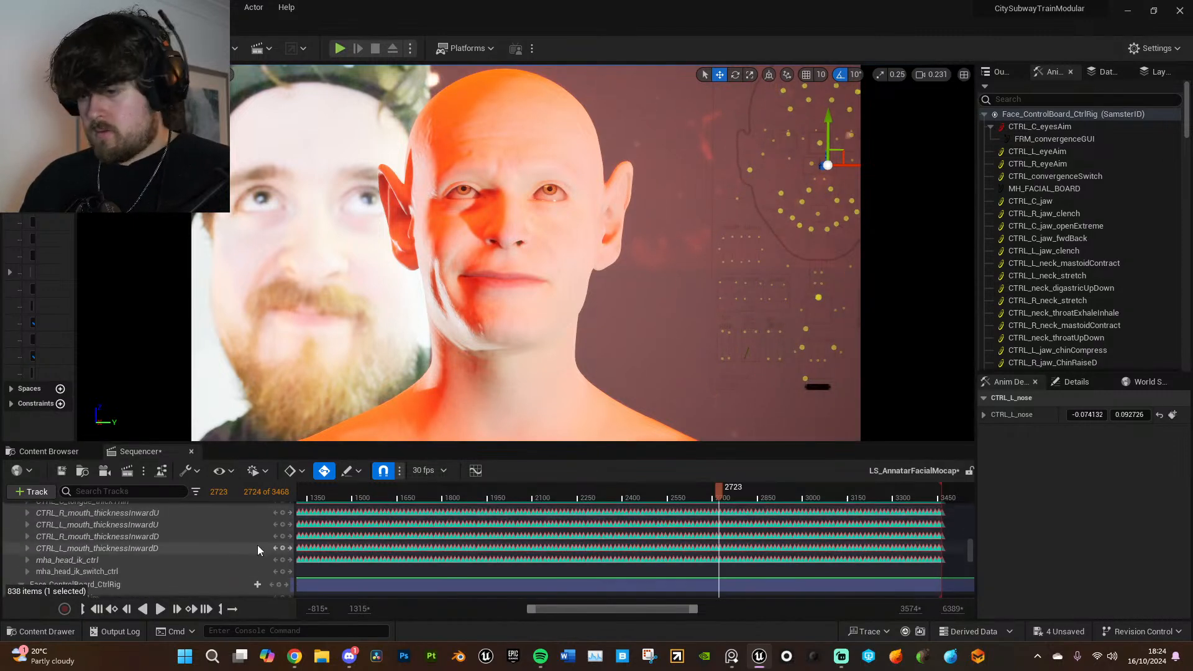
{"action": "left_click_drag", "start_coordinate": [972, 538], "coordinate": [972, 506]}
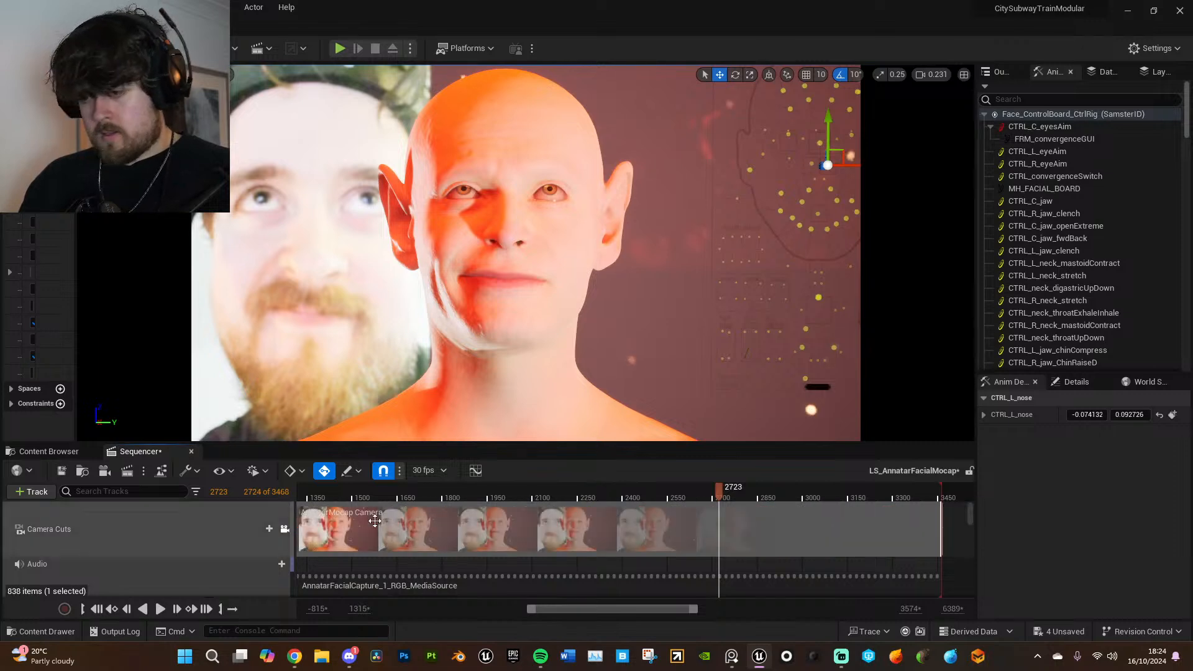
{"action": "scroll", "coordinate": [267, 553], "scroll_direction": "down", "scroll_amount": 2}
{"action": "left_click", "coordinate": [285, 582]}
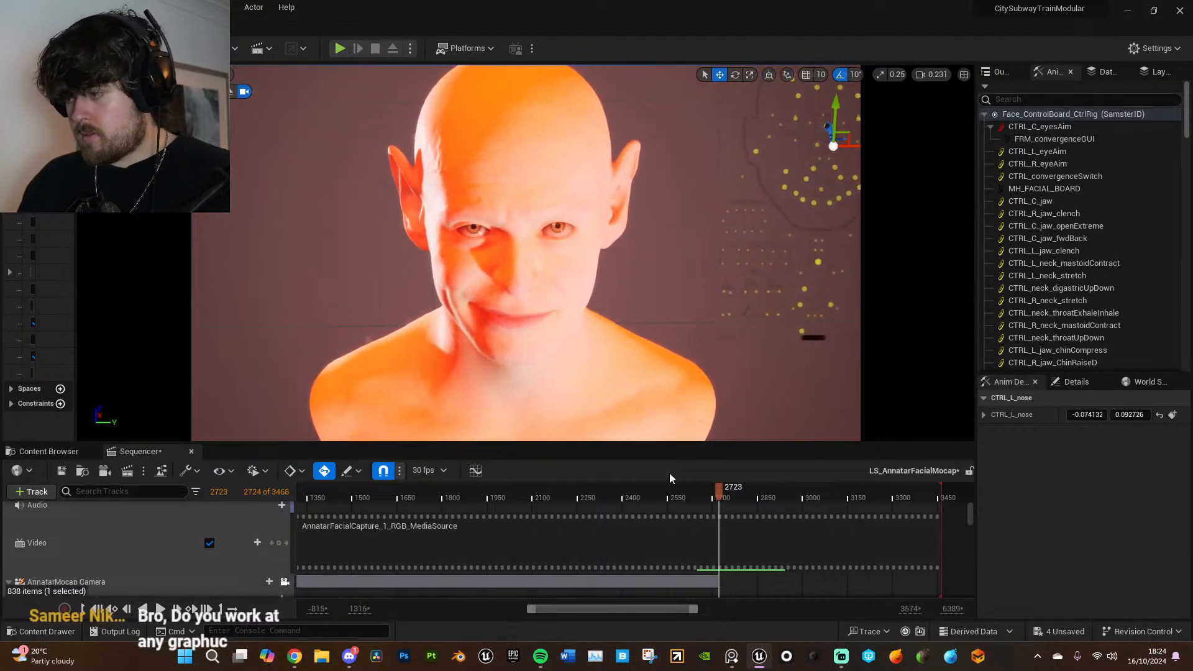
{"action": "mouse_move", "coordinate": [689, 496]}
{"action": "left_mouse_down"}
{"action": "mouse_move", "coordinate": [674, 495]}
{"action": "mouse_move", "coordinate": [693, 491]}
{"action": "left_mouse_up"}
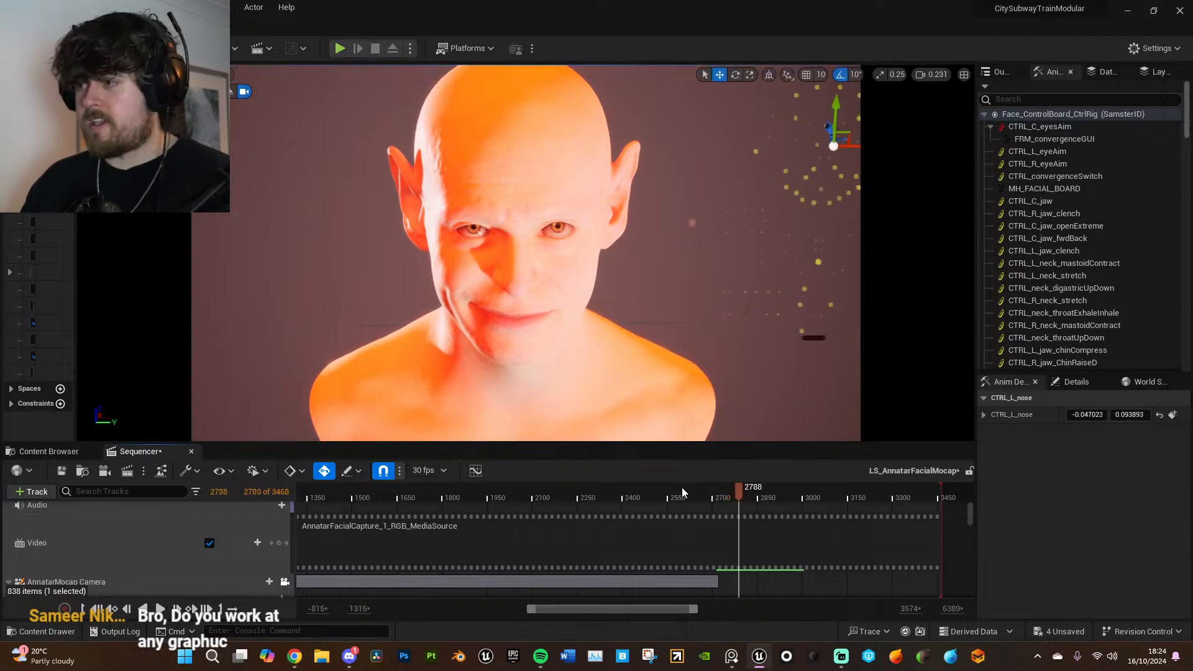
- Filter the Sequencer tracks by "brow"
{"action": "scroll", "coordinate": [722, 552], "scroll_direction": "down", "scroll_amount": 2}
{"action": "scroll", "coordinate": [723, 553], "scroll_direction": "down", "scroll_amount": 6}
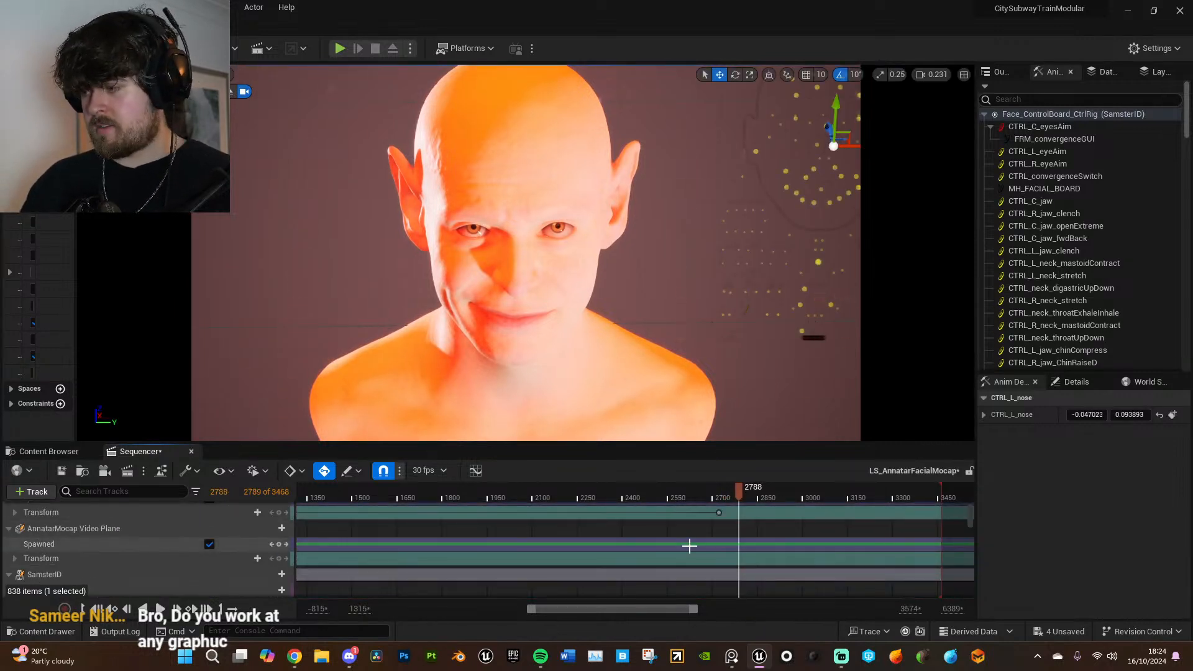
{"action": "left_click", "coordinate": [147, 491]}
{"action": "type", "text": "brow"}
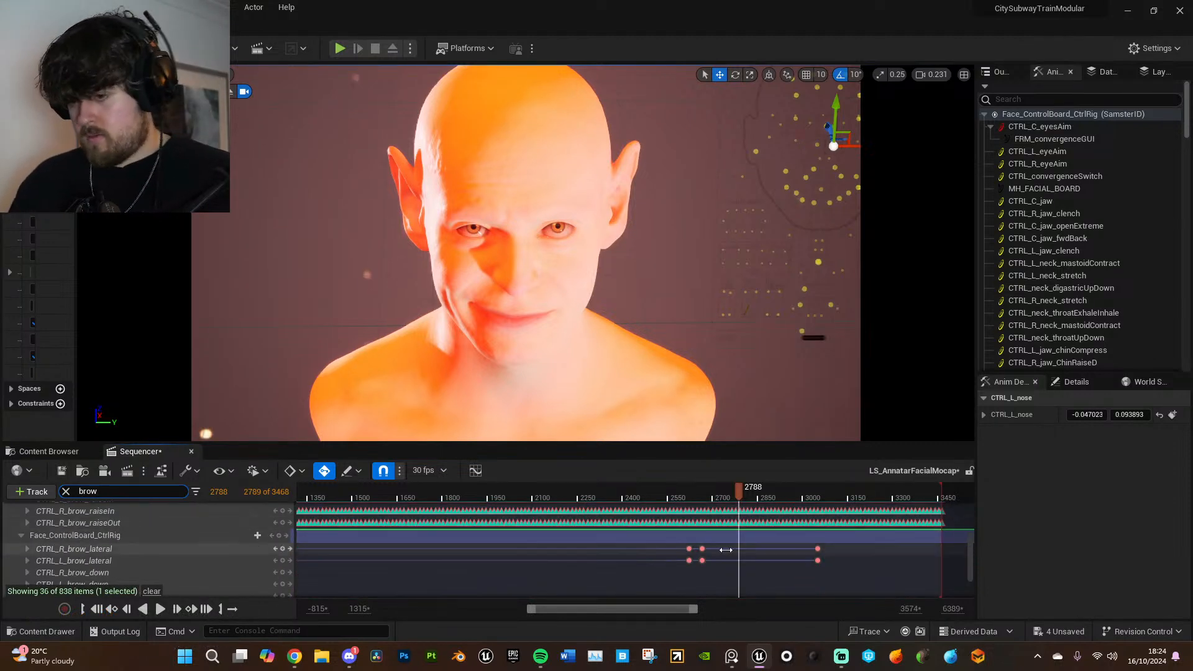
- Check the pose at the brow lateral keys on frames 2624 and 2667, and select CTRL_R_brow_lateral at frame 2697
{"action": "scroll", "coordinate": [677, 552], "scroll_direction": "up", "scroll_amount": 2, "text": "ctrl"}
{"action": "left_click", "coordinate": [662, 550]}
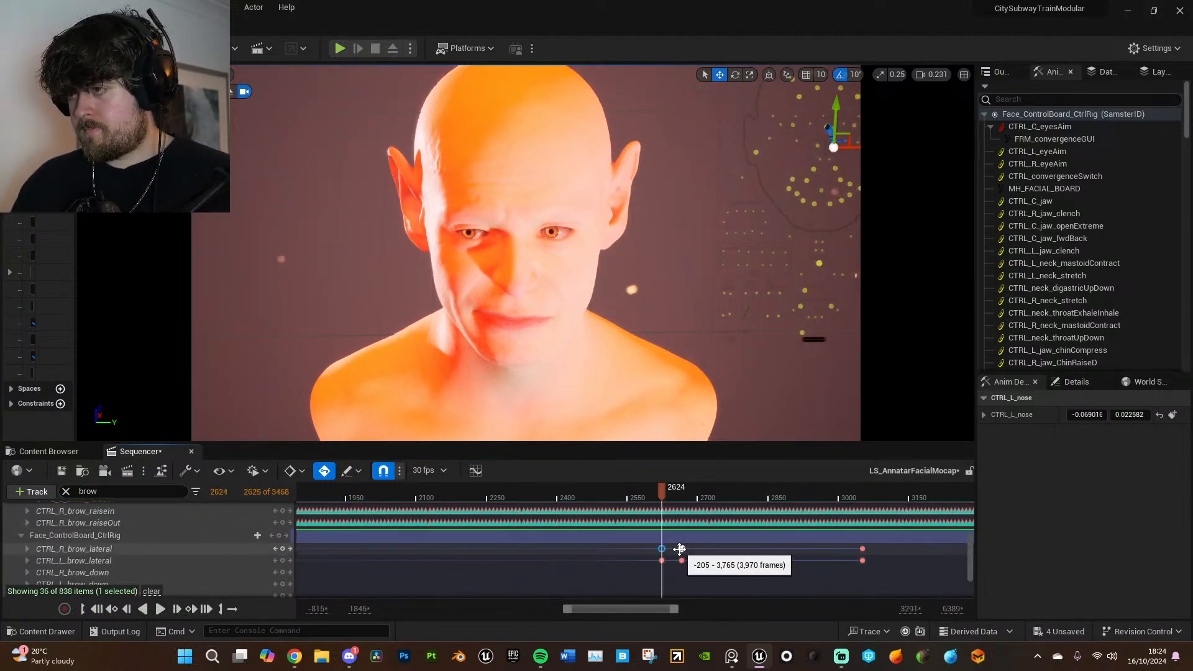
{"action": "left_click", "coordinate": [682, 550]}
{"action": "left_click", "coordinate": [682, 550]}
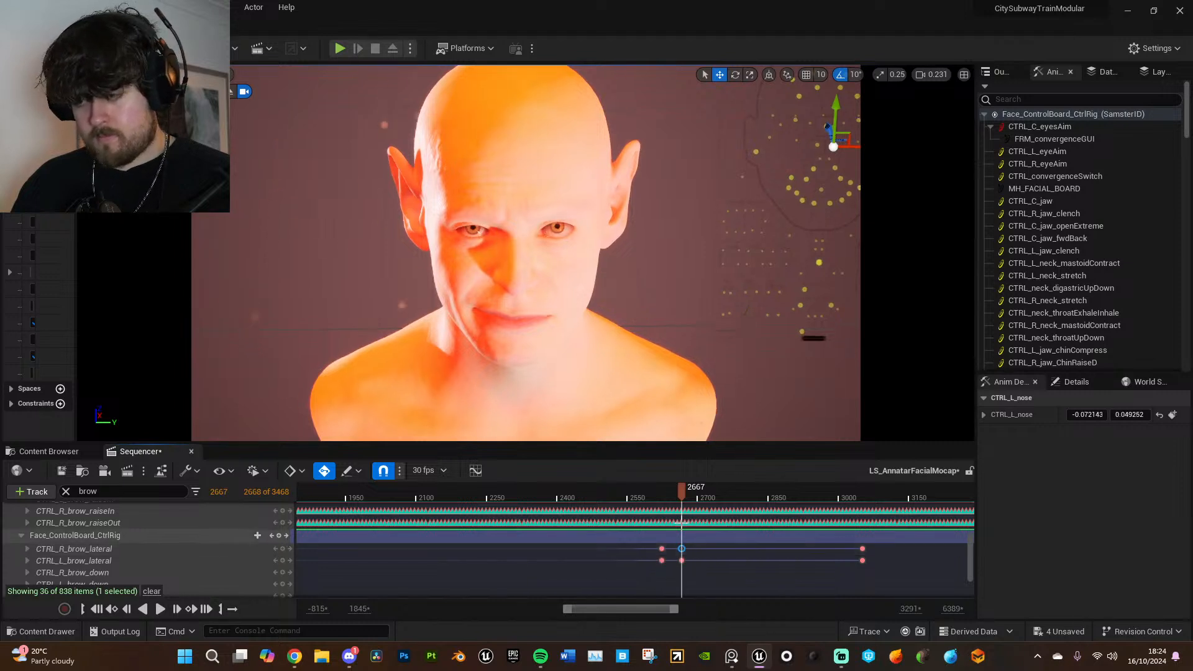
{"action": "left_click_drag", "start_coordinate": [682, 489], "coordinate": [696, 490]}
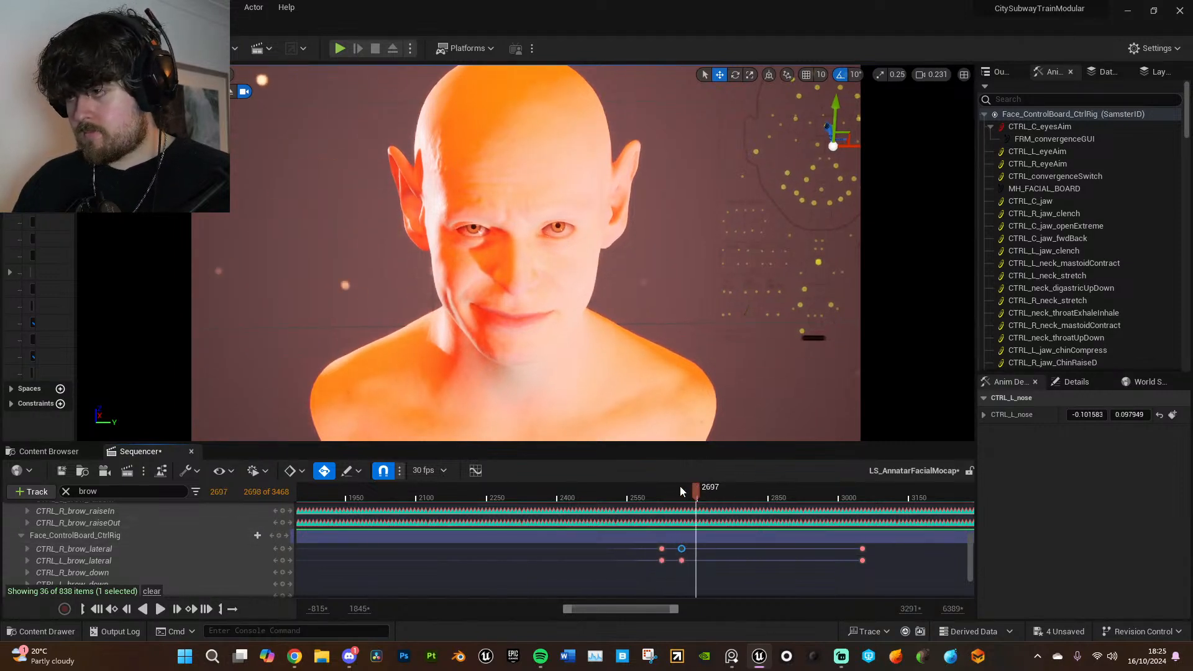
{"action": "left_click", "coordinate": [166, 549]}
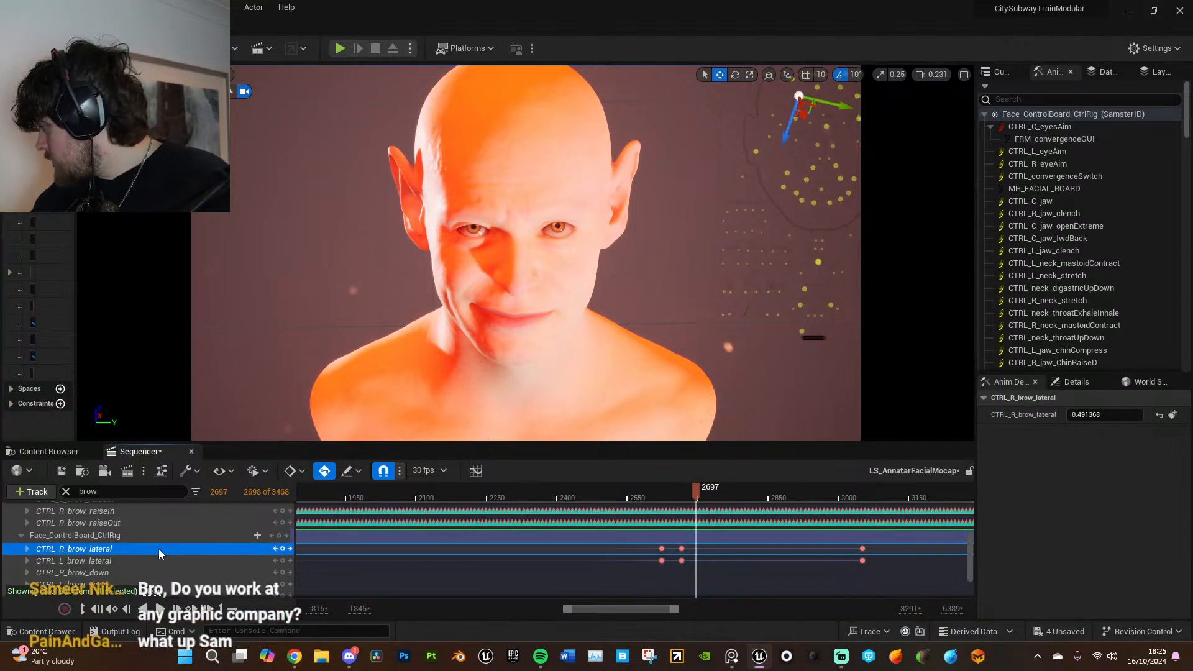
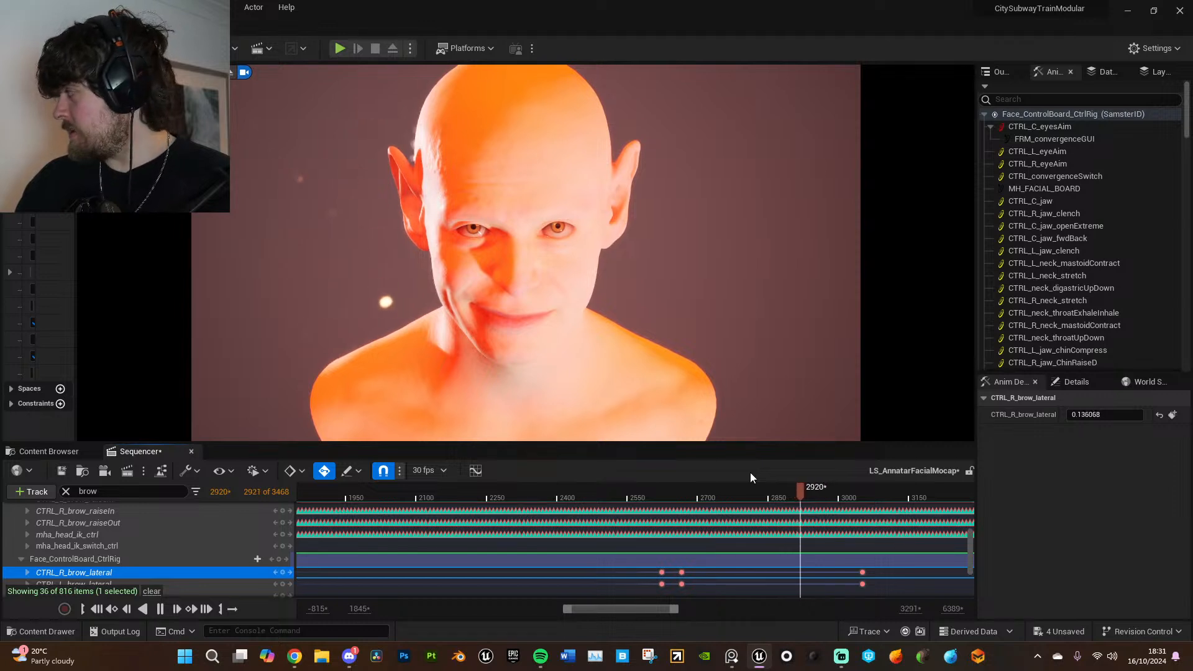
- Stop the playback and move the playhead back to frame 744, beside the first group of additive brow keys
{"action": "scroll", "coordinate": [767, 494], "scroll_direction": "down", "scroll_amount": 3, "text": "ctrl"}
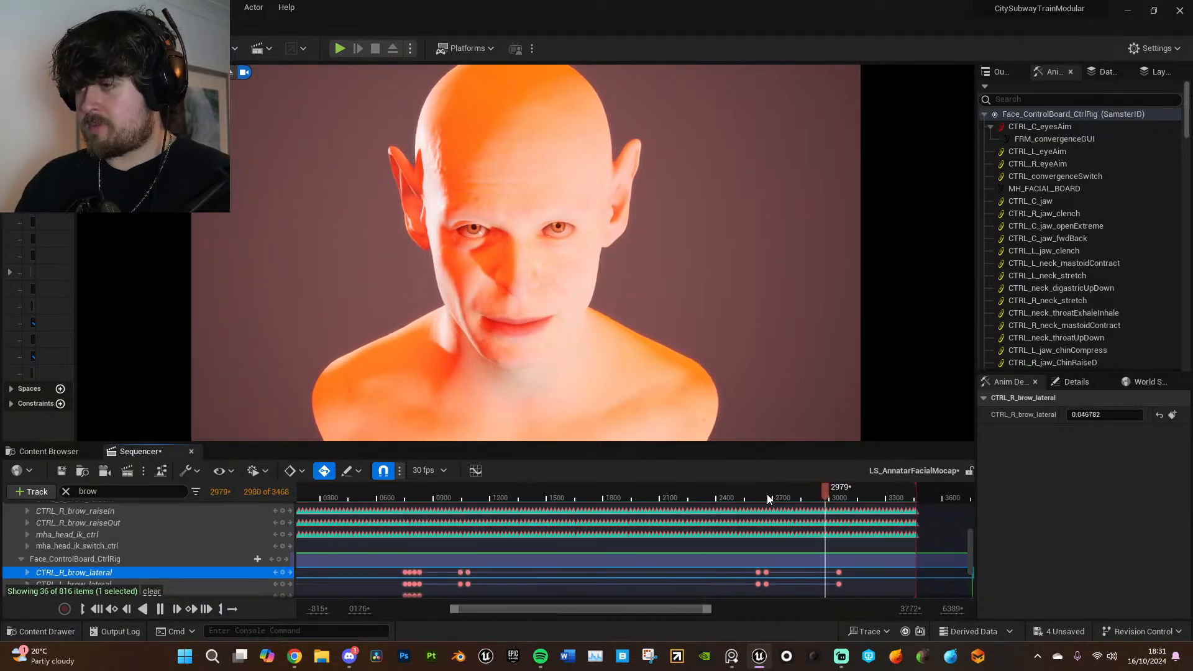
{"action": "key", "text": "space"}
{"action": "scroll", "coordinate": [742, 510], "scroll_direction": "down", "scroll_amount": 2, "text": "ctrl"}
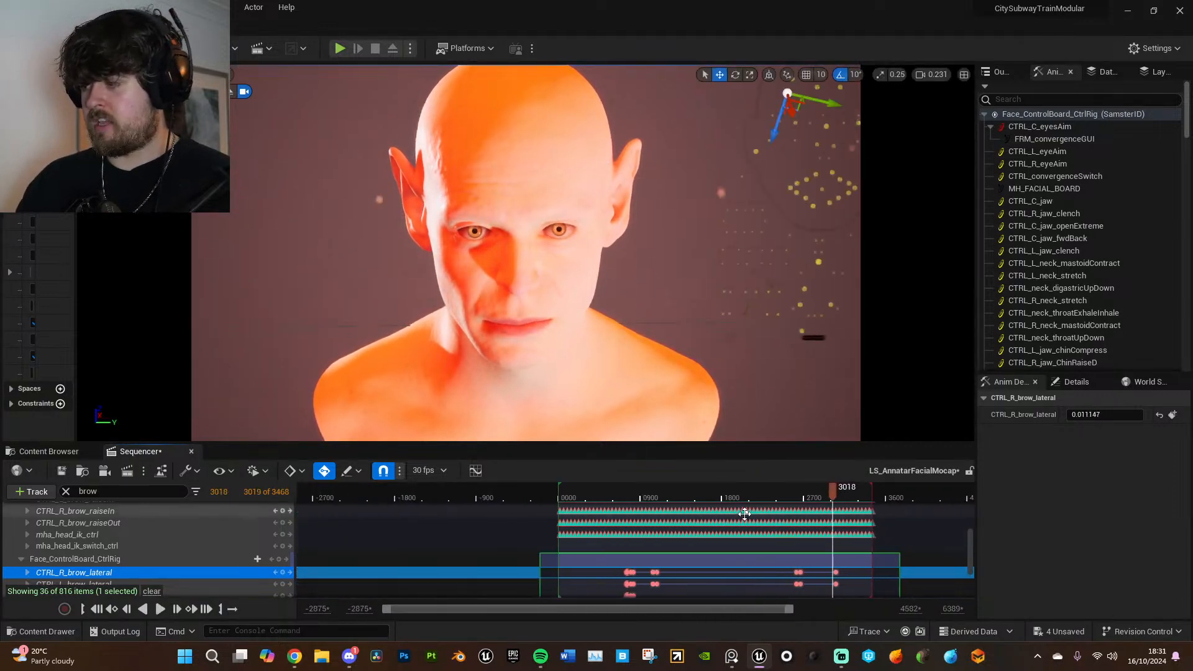
{"action": "mouse_move", "coordinate": [638, 491]}
{"action": "left_mouse_down"}
{"action": "mouse_move", "coordinate": [606, 493]}
{"action": "mouse_move", "coordinate": [678, 494]}
{"action": "mouse_move", "coordinate": [626, 490]}
{"action": "left_mouse_up"}
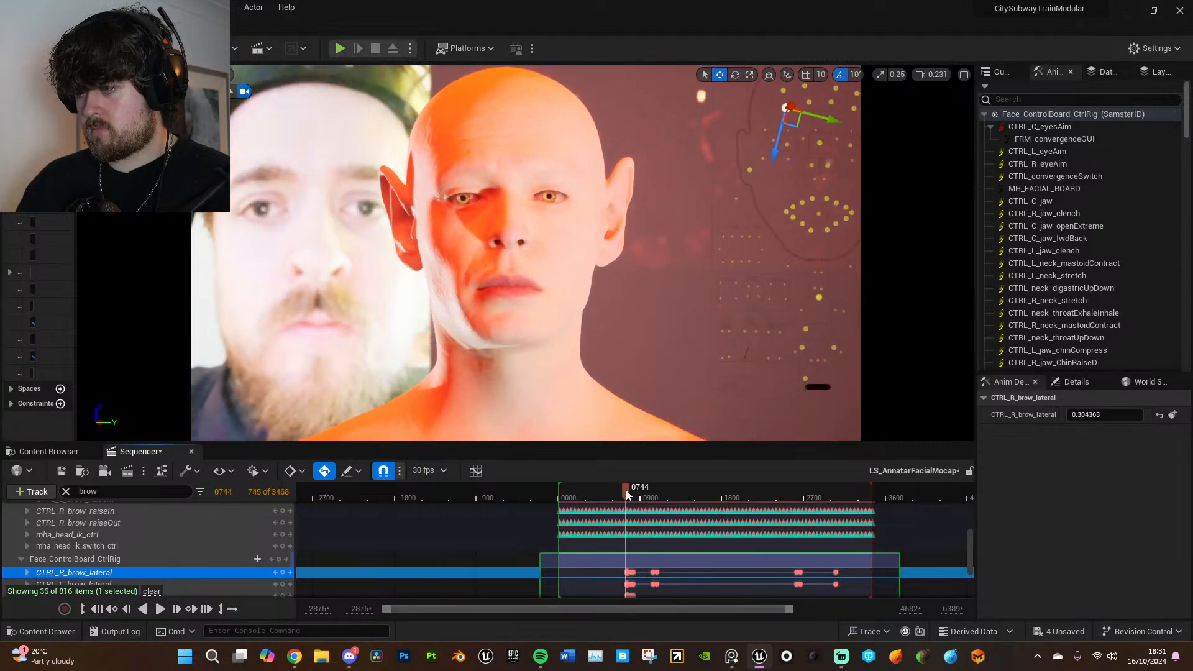
{"action": "scroll", "coordinate": [736, 570], "scroll_direction": "down", "scroll_amount": 1}
{"action": "scroll", "coordinate": [737, 570], "scroll_direction": "up", "scroll_amount": 5, "text": "ctrl"}
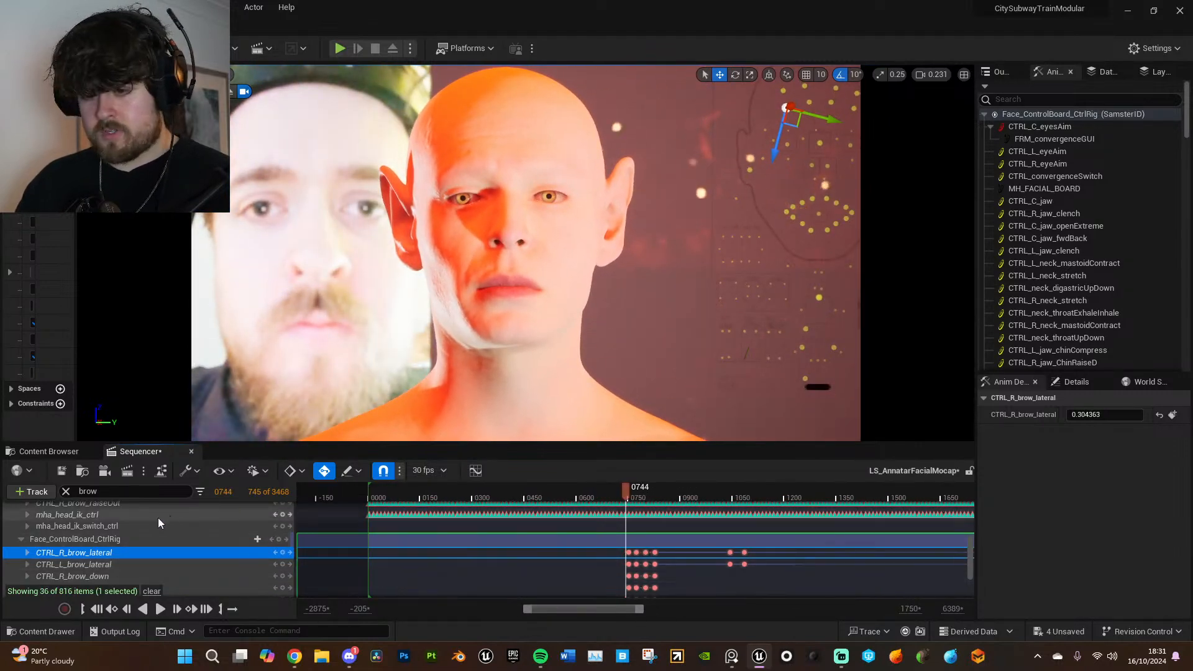
- Filter the Sequencer tracks by "nose" and select the additive nose control
{"action": "left_click_drag", "start_coordinate": [124, 492], "coordinate": [40, 484]}
{"action": "type", "text": "nose"}
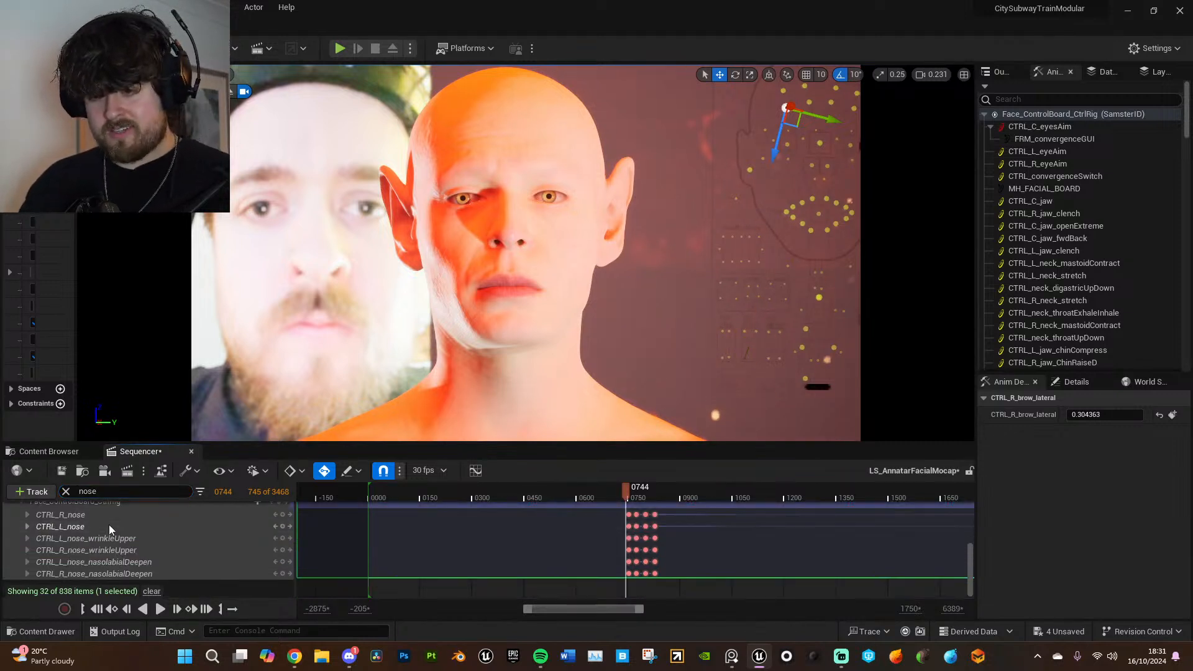
{"action": "left_click", "coordinate": [118, 514], "text": "shift"}
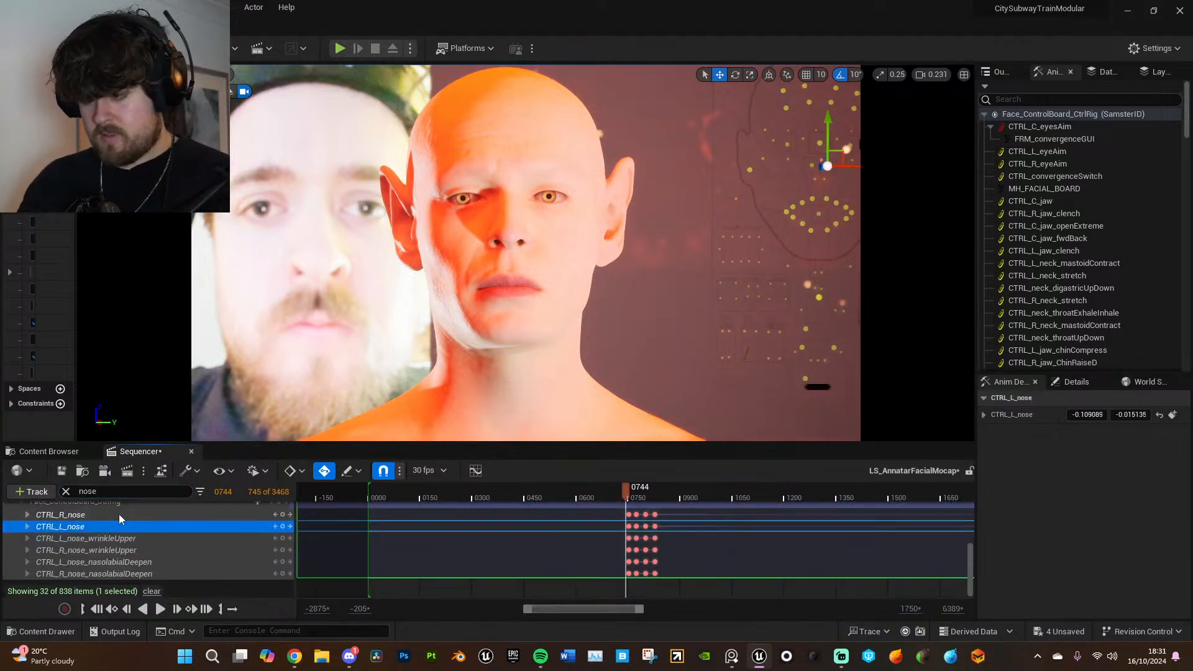
- At frame 775, set the second value of the additive CTRL_R_nose to 0.4 and key it
{"action": "scroll", "coordinate": [631, 491], "scroll_direction": "up", "scroll_amount": 5, "text": "ctrl"}
{"action": "left_click_drag", "start_coordinate": [632, 489], "coordinate": [690, 490]}
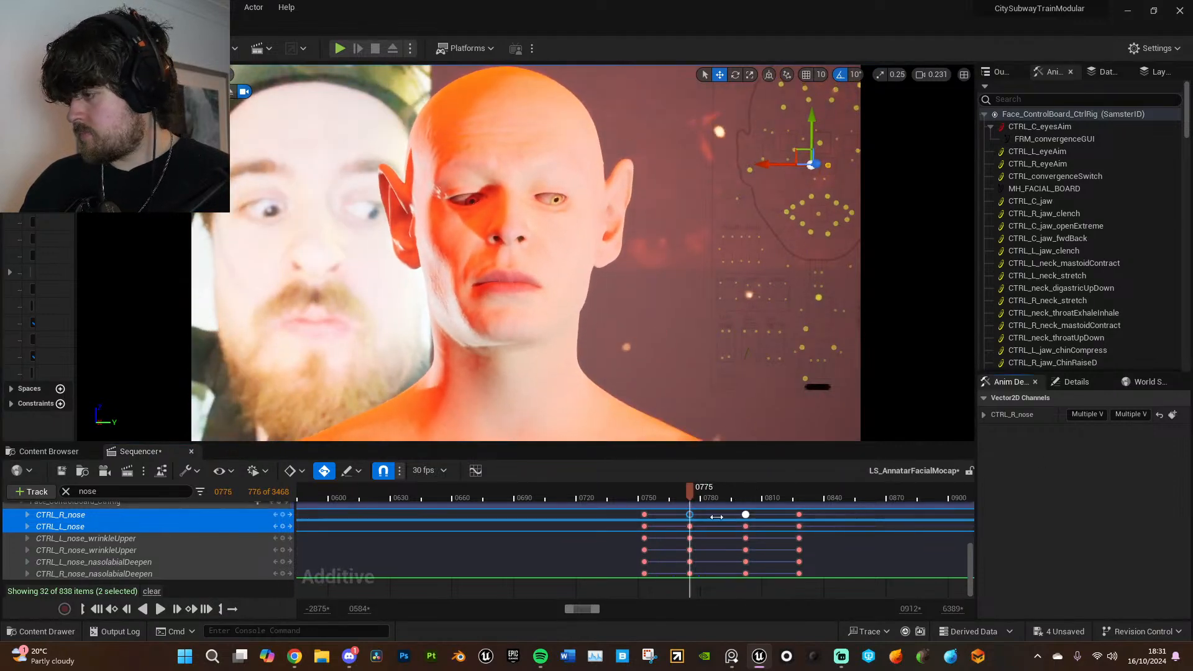
{"action": "left_click", "coordinate": [158, 528]}
{"action": "left_click", "coordinate": [161, 520]}
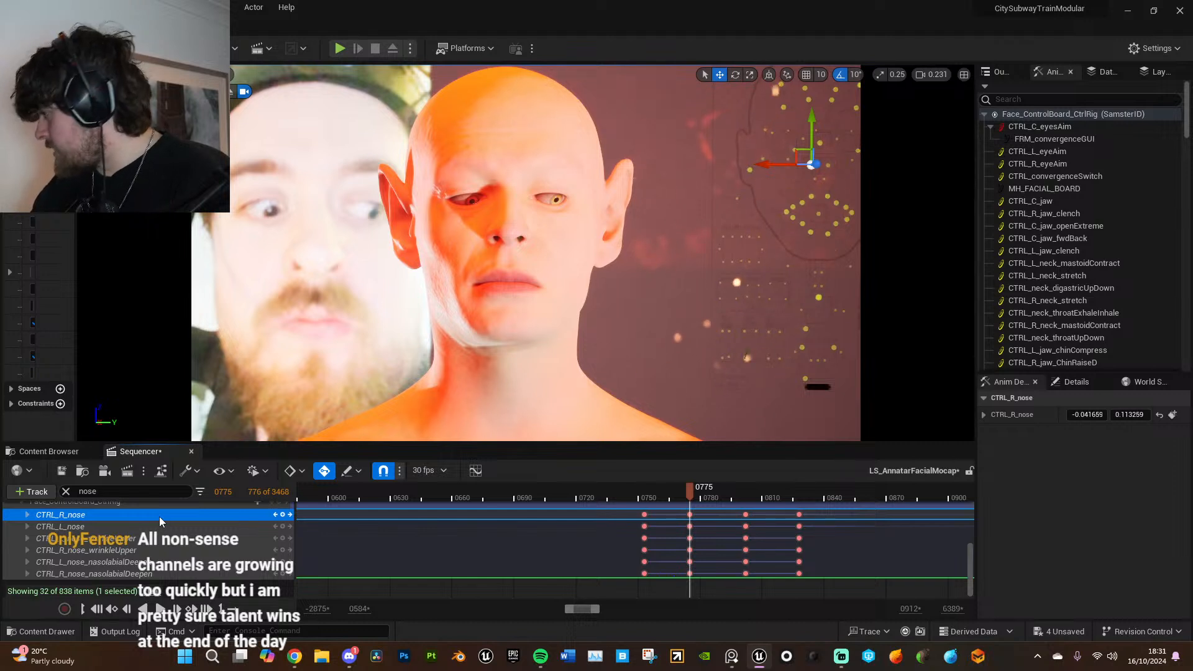
{"action": "left_click", "coordinate": [1130, 414]}
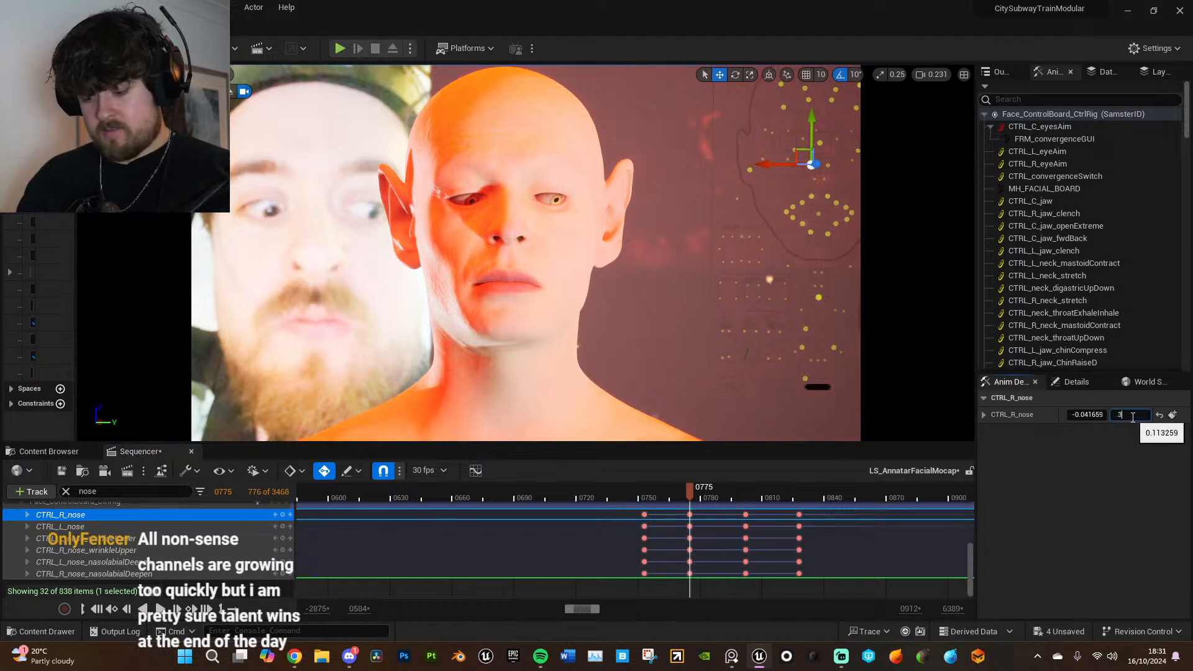
{"action": "type", "text": ".3"}
{"action": "key", "text": "Return"}
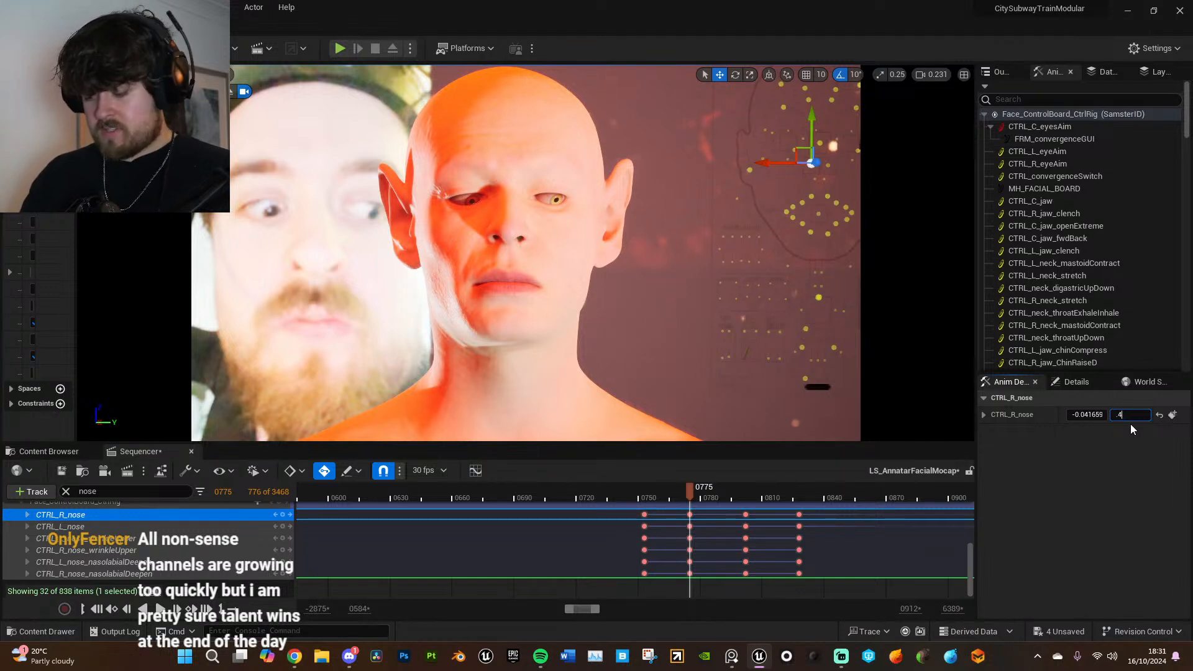
{"action": "key", "text": "Return"}
{"action": "left_click", "coordinate": [1173, 416]}
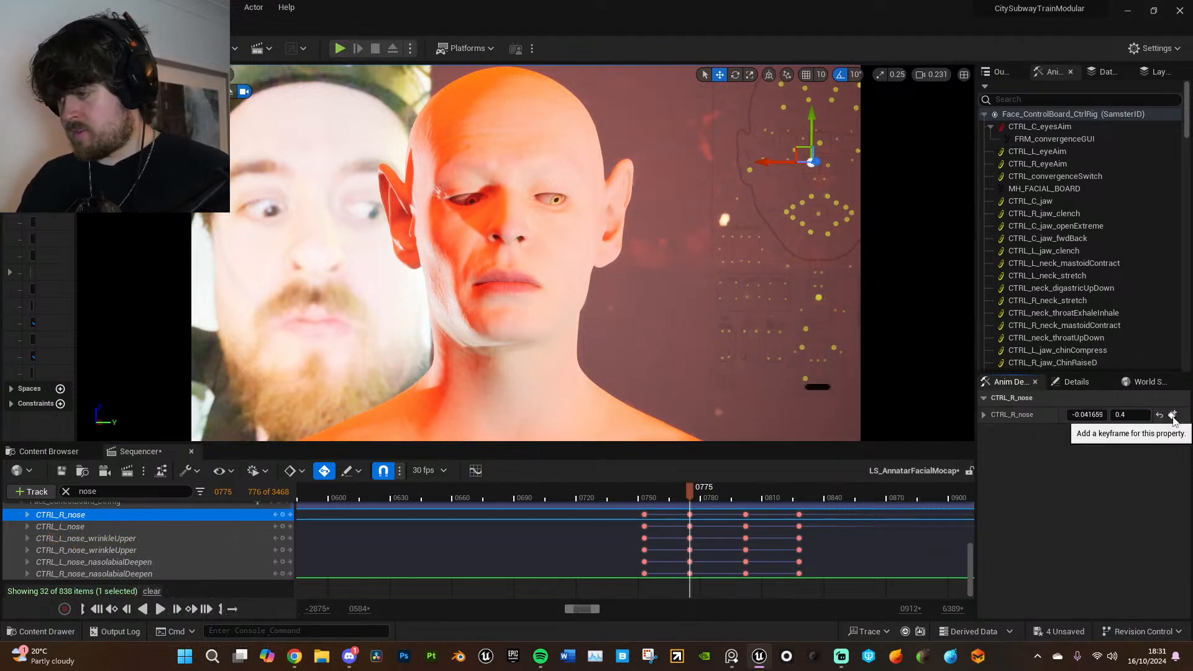
- Set the second value of the additive CTRL_L_nose to 0.4 at frame 775 and key it
{"action": "left_click", "coordinate": [219, 527]}
{"action": "left_click", "coordinate": [1131, 415]}
{"action": "type", "text": ".4"}
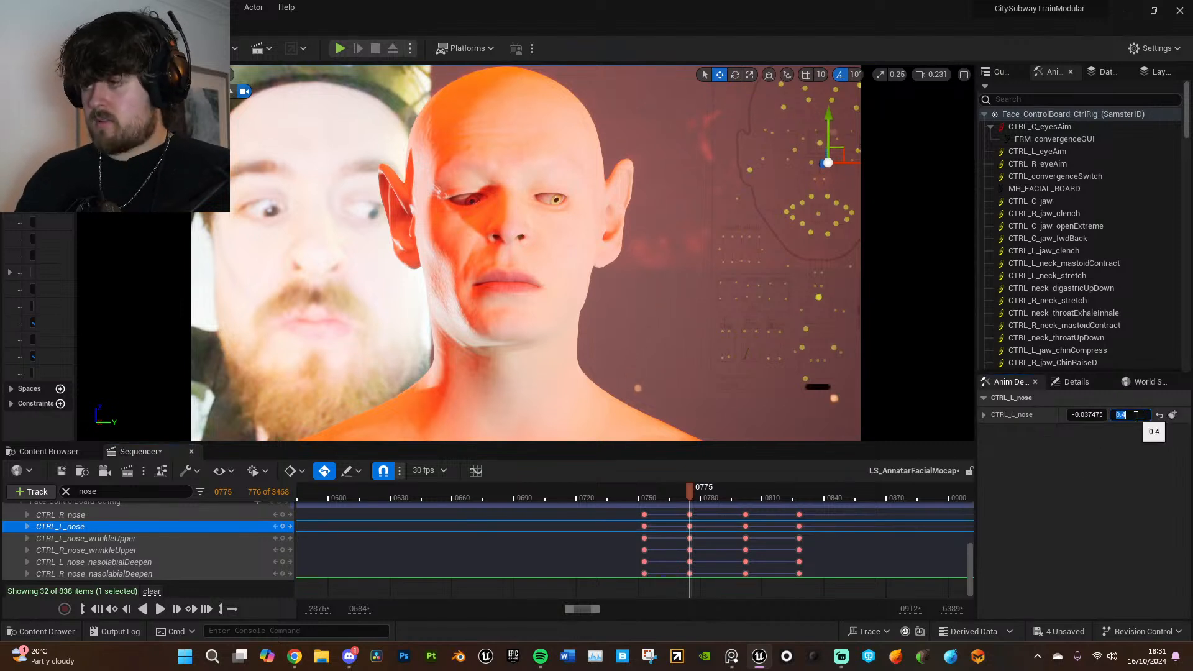
{"action": "key", "text": "Return"}
{"action": "left_click", "coordinate": [1173, 416]}
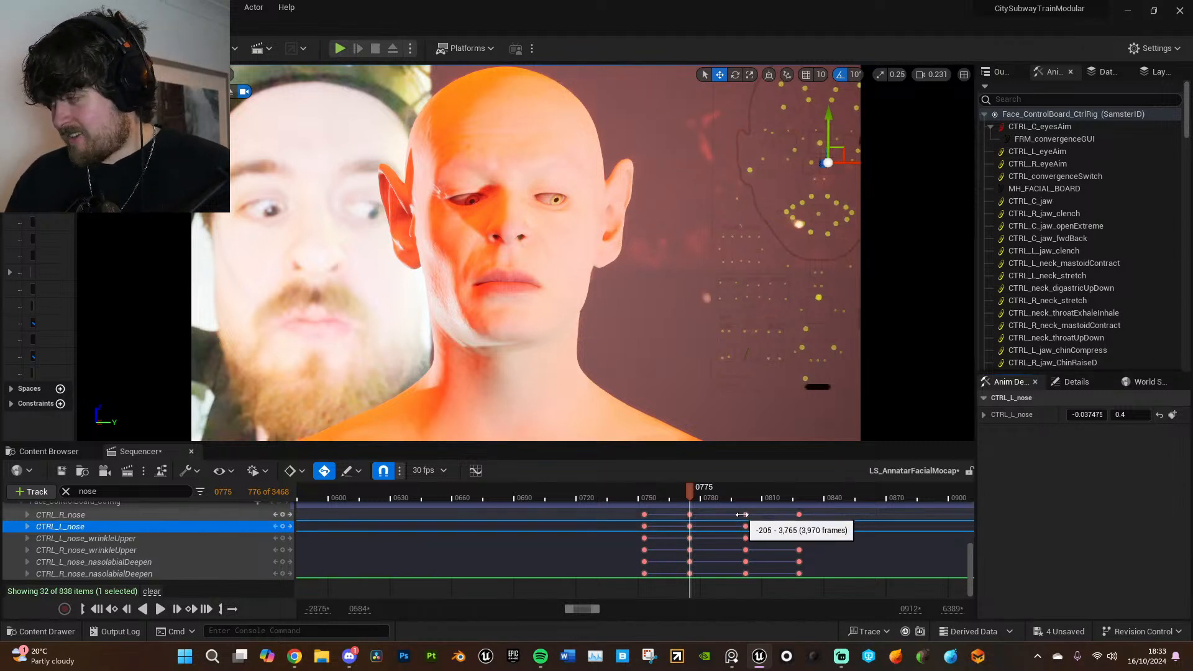
- At the nose key on frame 802, set the second value of both CTRL_L_nose and CTRL_R_nose to 0.4
{"action": "left_click", "coordinate": [745, 515]}
{"action": "left_click", "coordinate": [1130, 415]}
{"action": "type", "text": "0.4"}
{"action": "key", "text": "Return"}
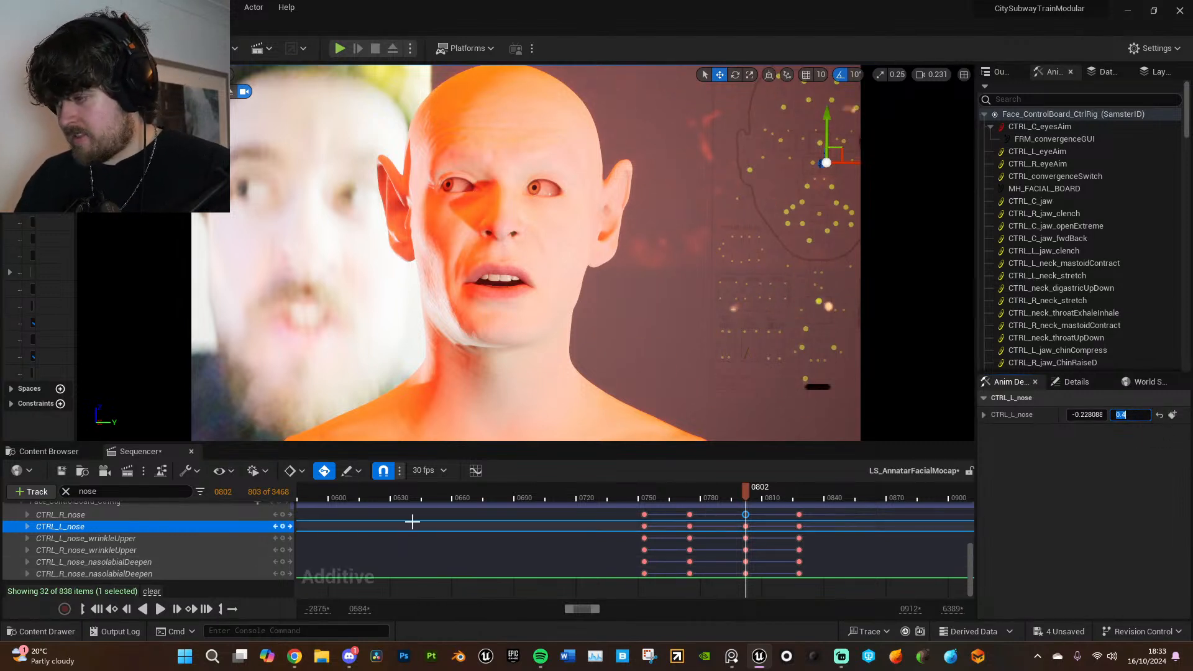
{"action": "left_click", "coordinate": [244, 518]}
{"action": "left_click", "coordinate": [1134, 416]}
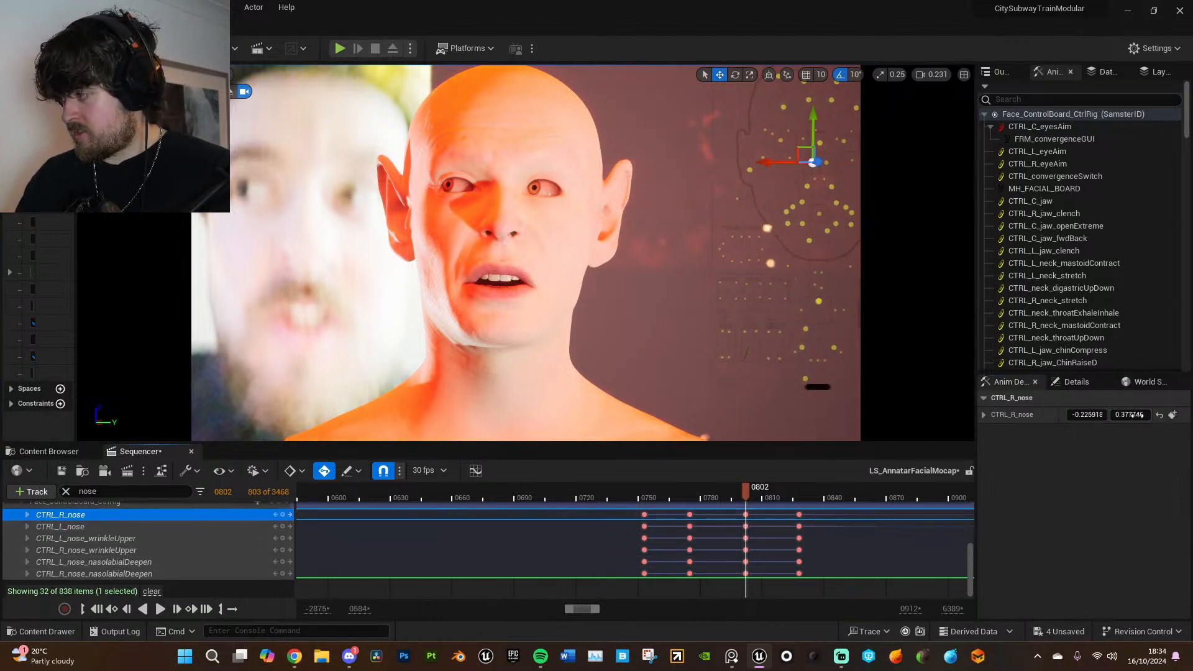
{"action": "type", "text": ".4"}
{"action": "key", "text": "Return"}
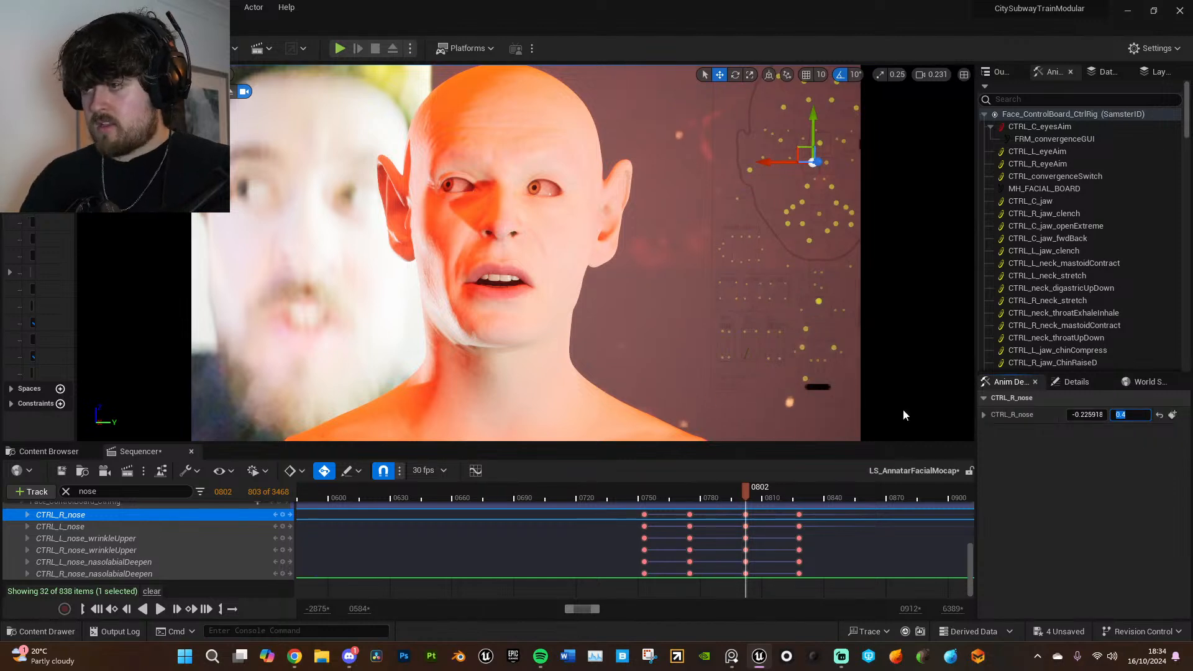
- Play back the animation from before the first additive nose key, replay the middle section, and stop at frame 2921
{"action": "left_click", "coordinate": [610, 493]}
{"action": "key", "text": "space"}
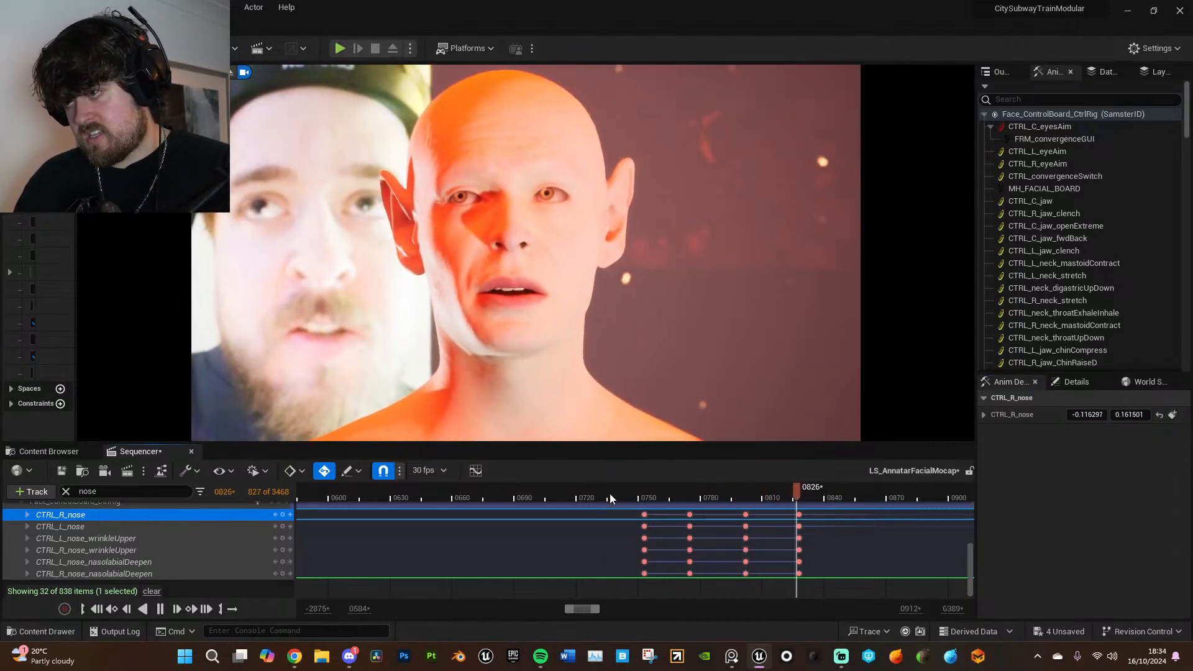
{"action": "scroll", "coordinate": [771, 544], "scroll_direction": "down", "scroll_amount": 5, "text": "ctrl"}
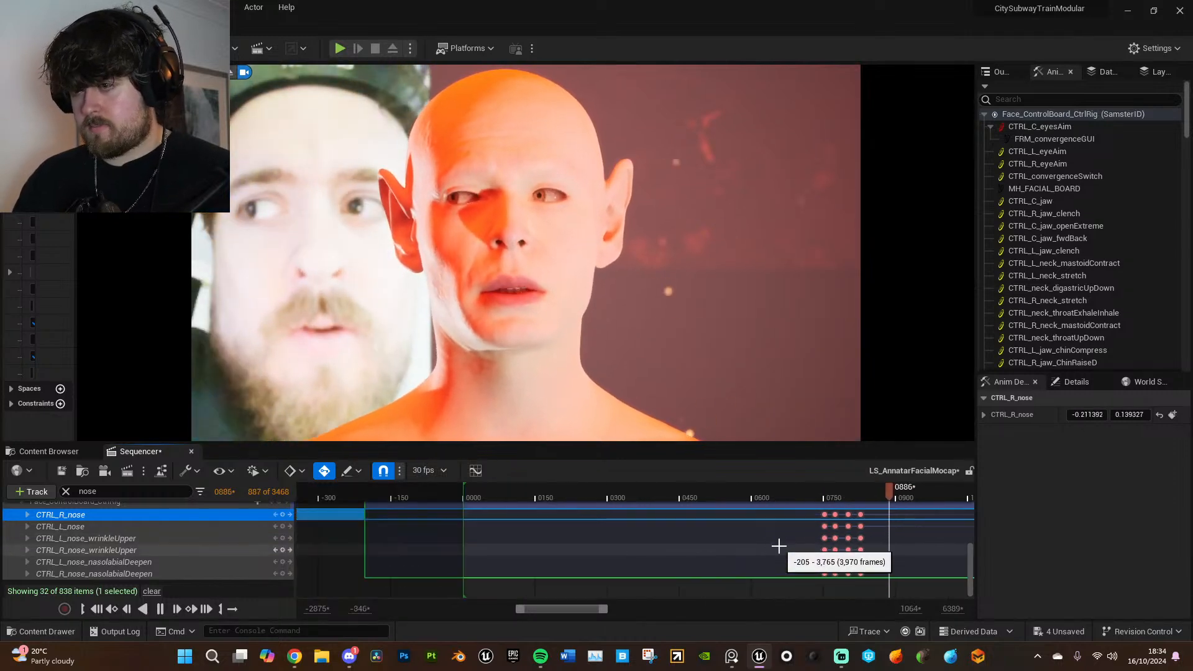
{"action": "left_click_drag", "start_coordinate": [607, 609], "coordinate": [705, 609]}
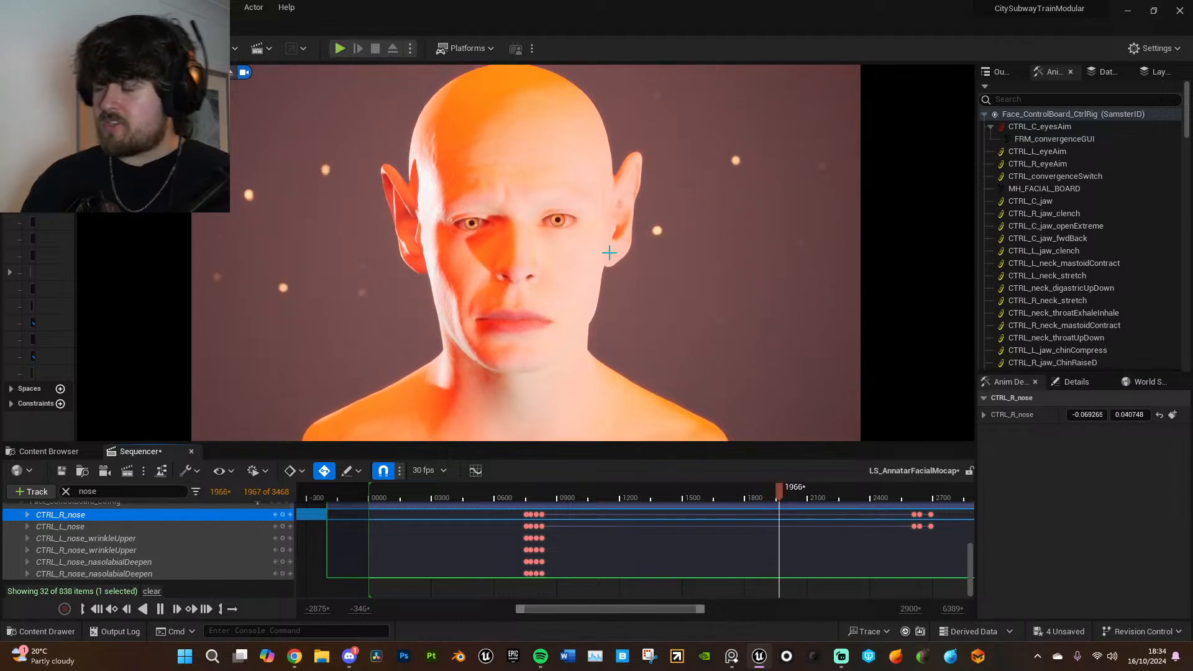
{"action": "left_click_drag", "start_coordinate": [762, 491], "coordinate": [751, 495]}
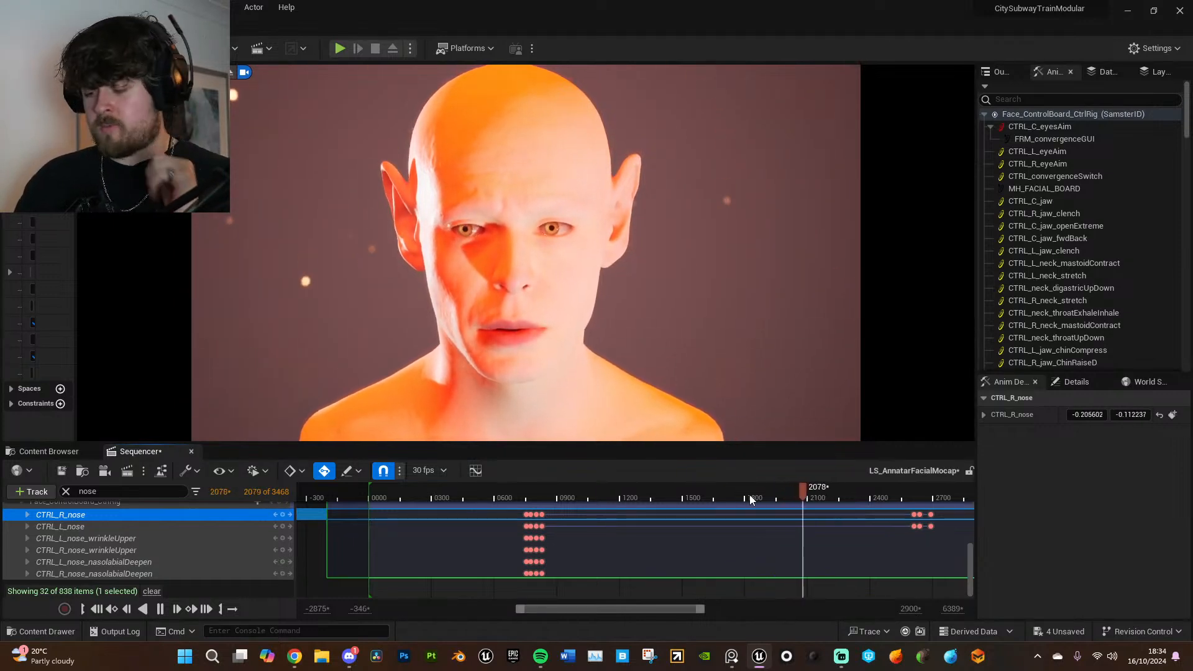
{"action": "key", "text": "space"}
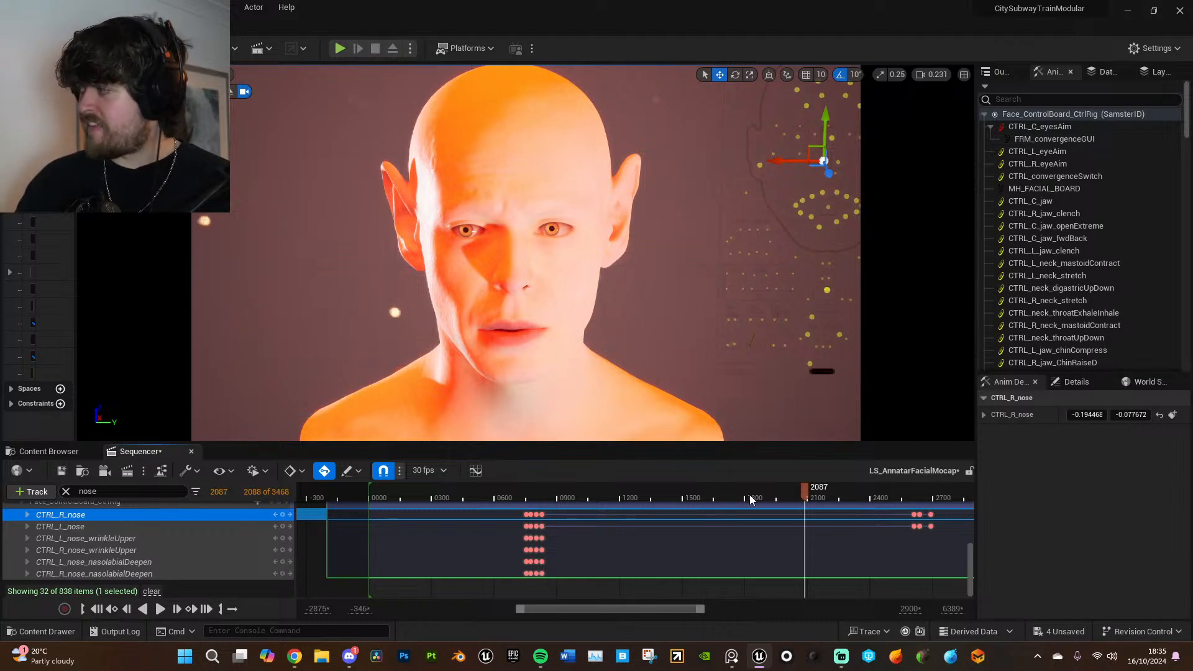
{"action": "key", "text": "space"}
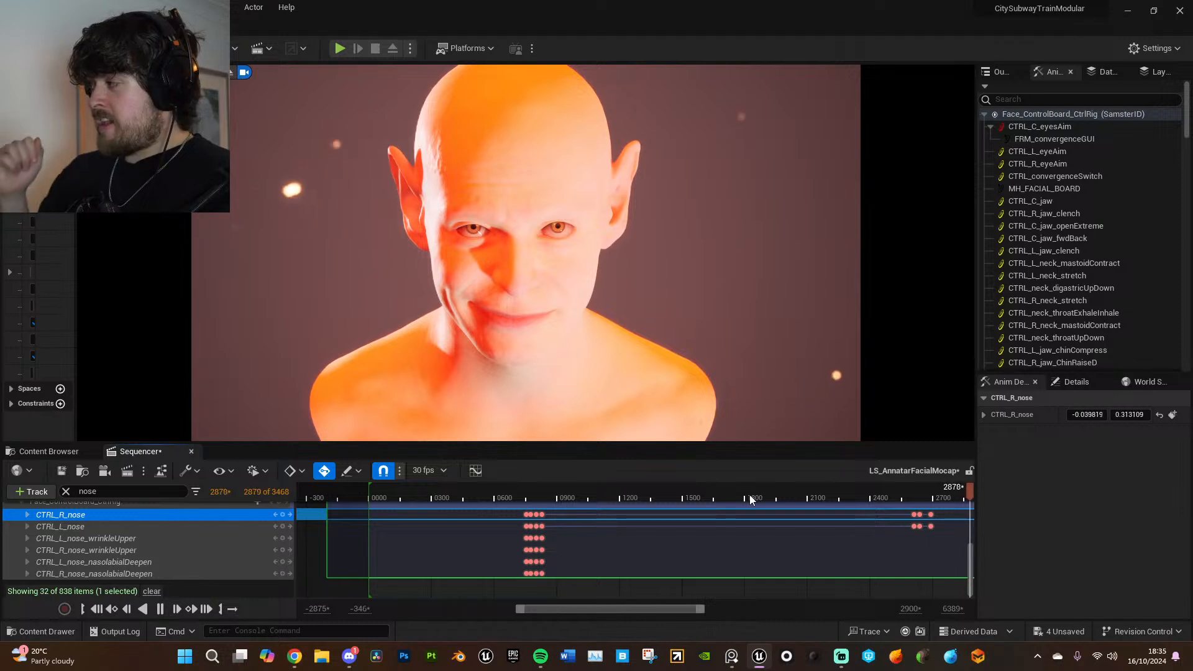
{"action": "key", "text": "space"}
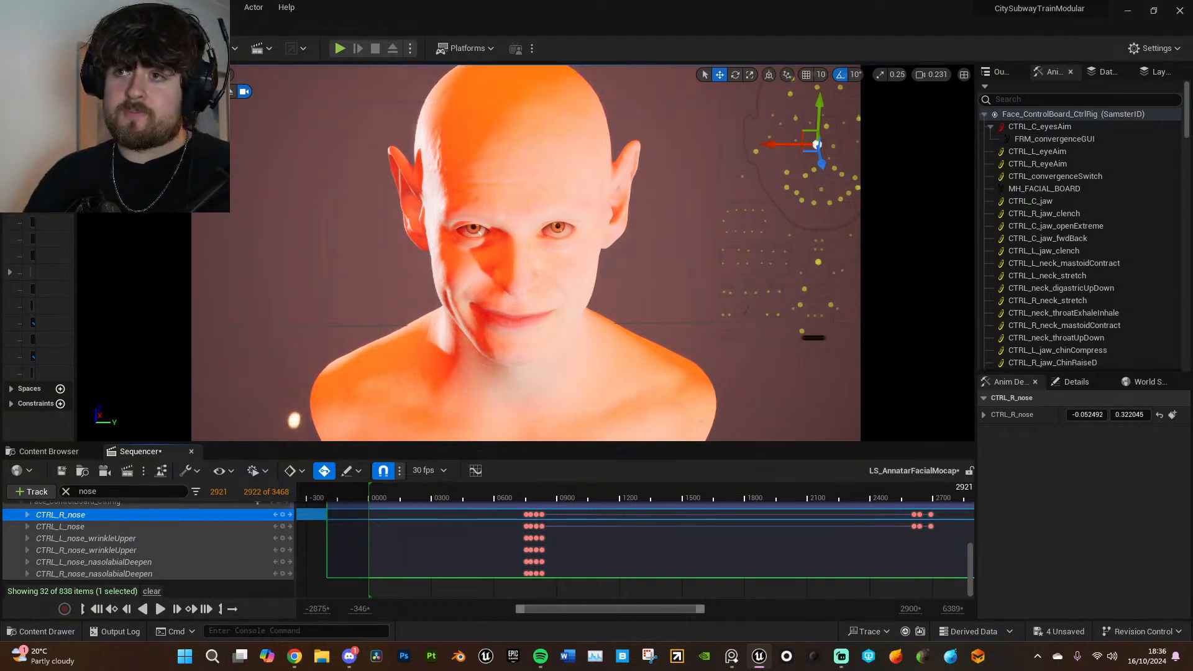
- Save all unsaved work and select the SamsterID track in the Sequencer
{"action": "left_click", "coordinate": [44, 8]}
{"action": "left_click", "coordinate": [81, 169]}
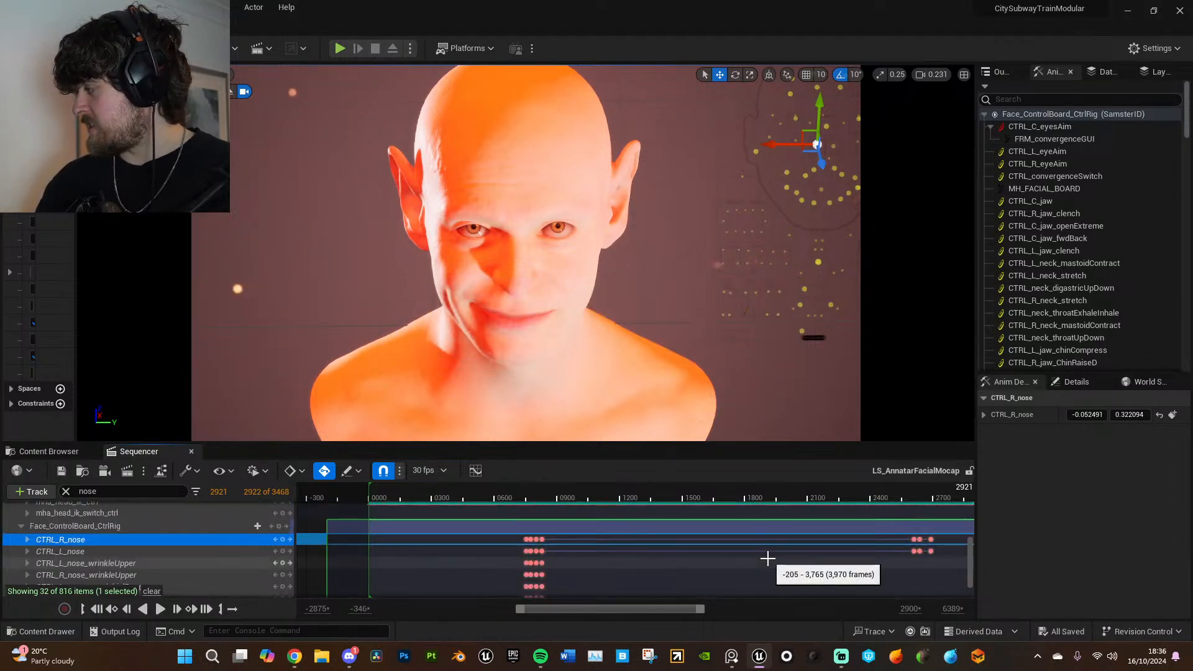
{"action": "left_click_drag", "start_coordinate": [970, 547], "coordinate": [971, 506]}
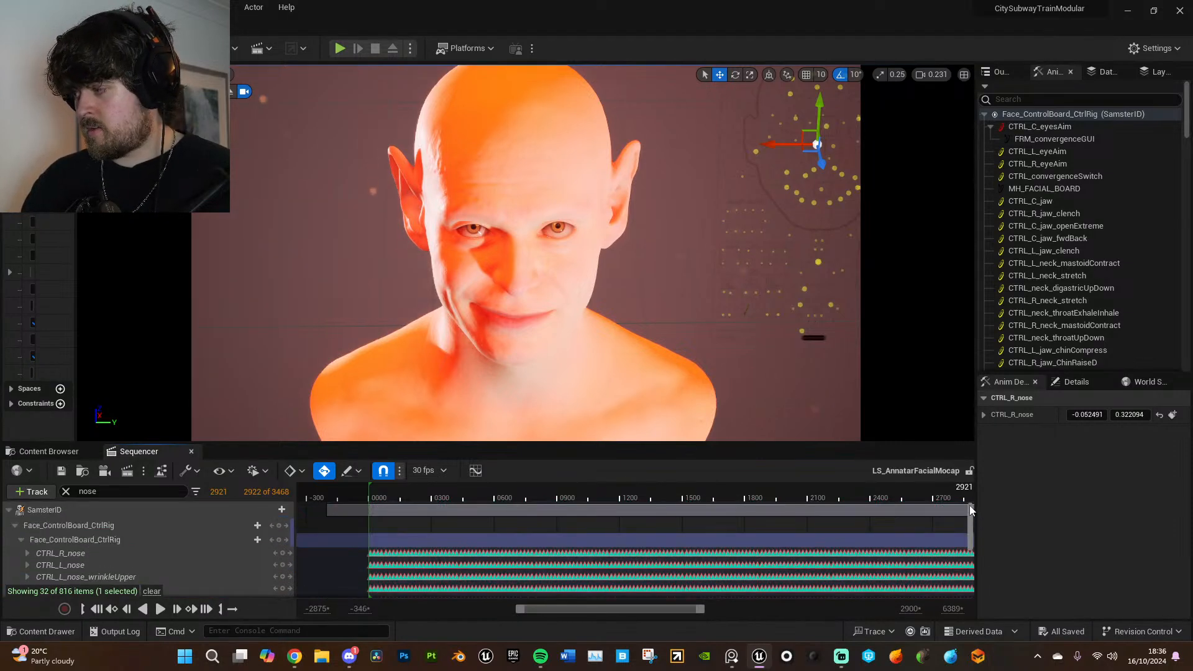
{"action": "left_click", "coordinate": [173, 511]}
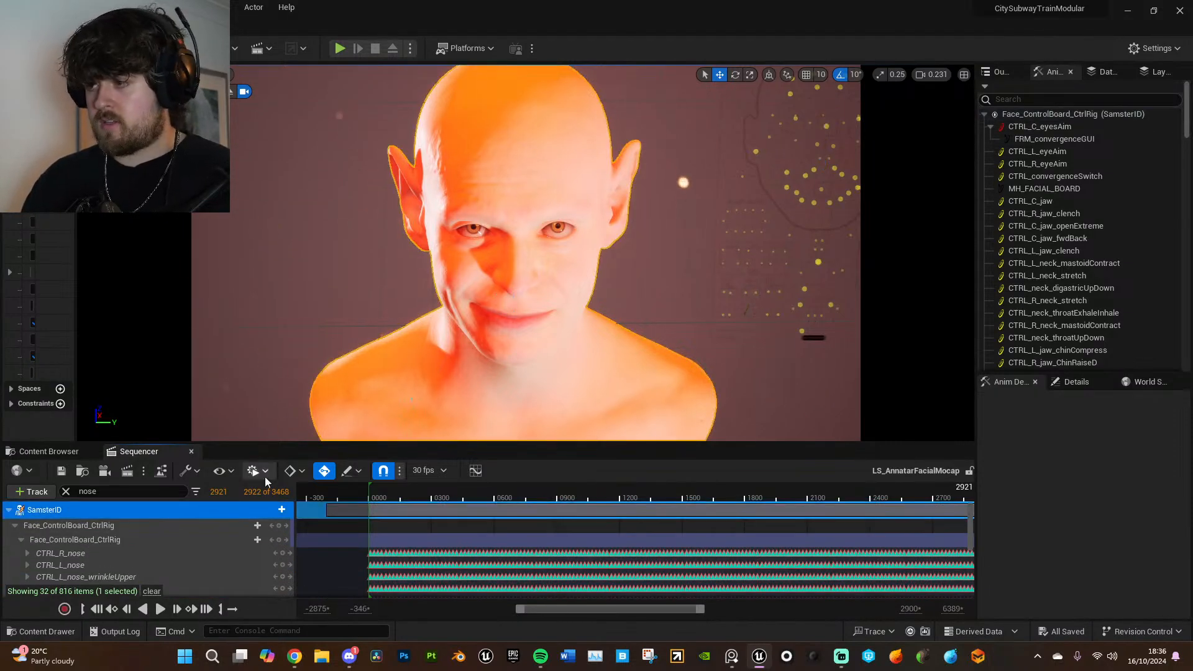
- Clear the "nose" track filter and start Bake Animation Sequence for the SamsterID track
{"action": "left_click", "coordinate": [65, 492]}
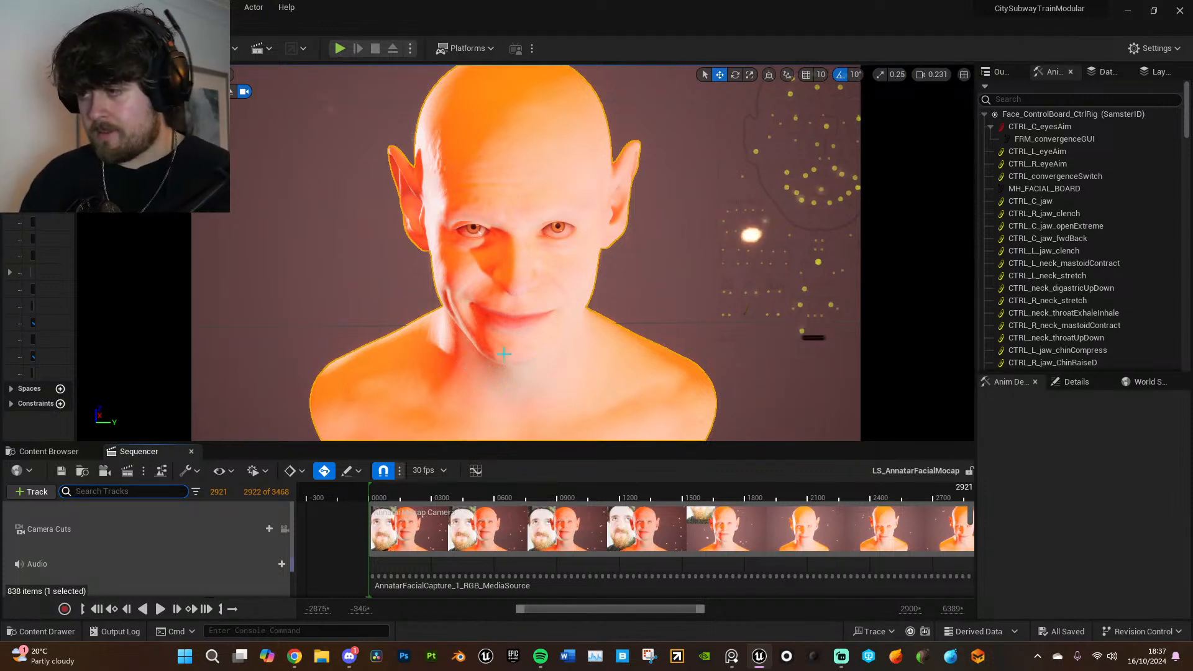
{"action": "scroll", "coordinate": [133, 528], "scroll_direction": "down", "scroll_amount": 2}
{"action": "left_click", "coordinate": [583, 216]}
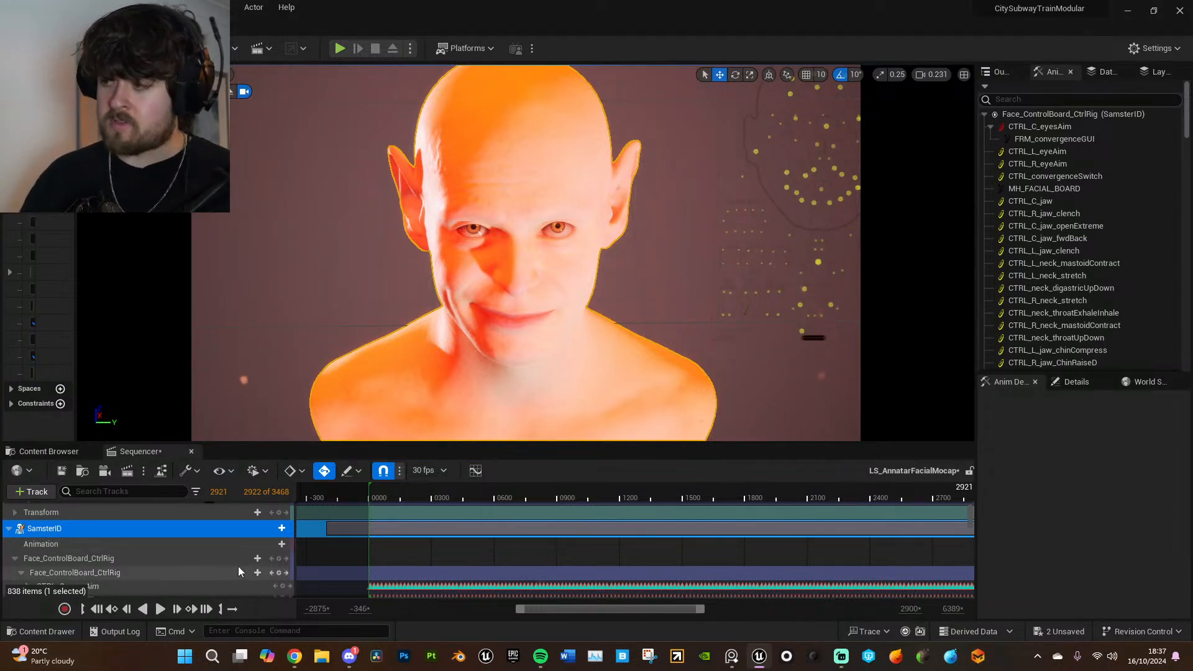
{"action": "right_click", "coordinate": [77, 534]}
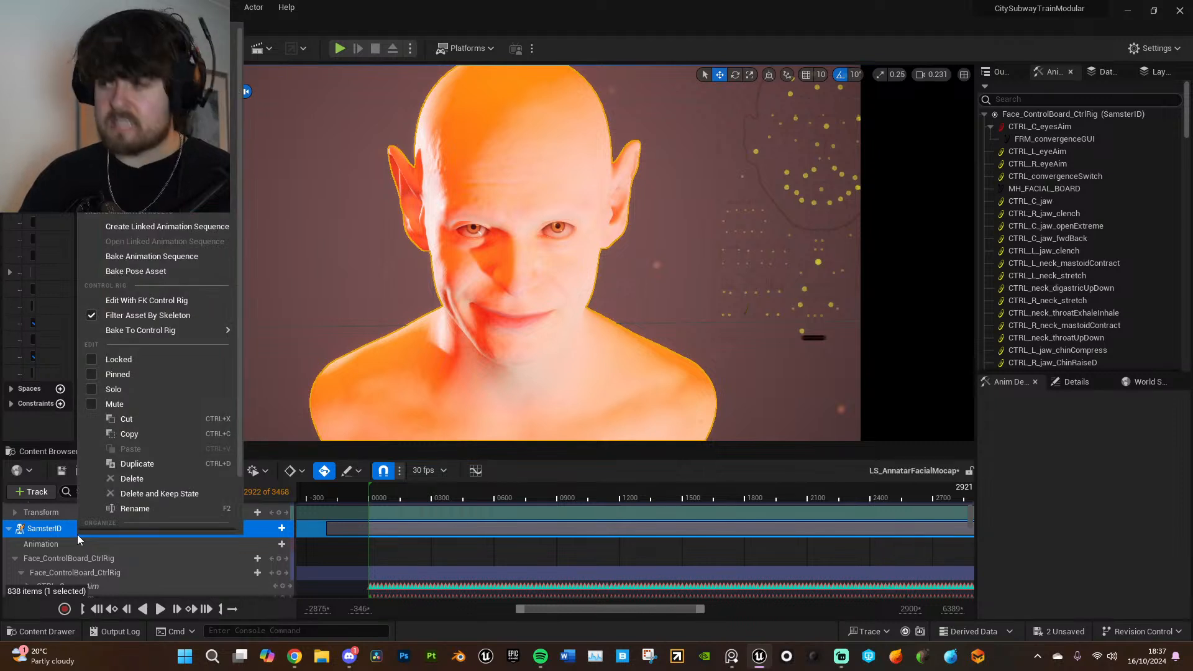
{"action": "mouse_move", "coordinate": [168, 333]}
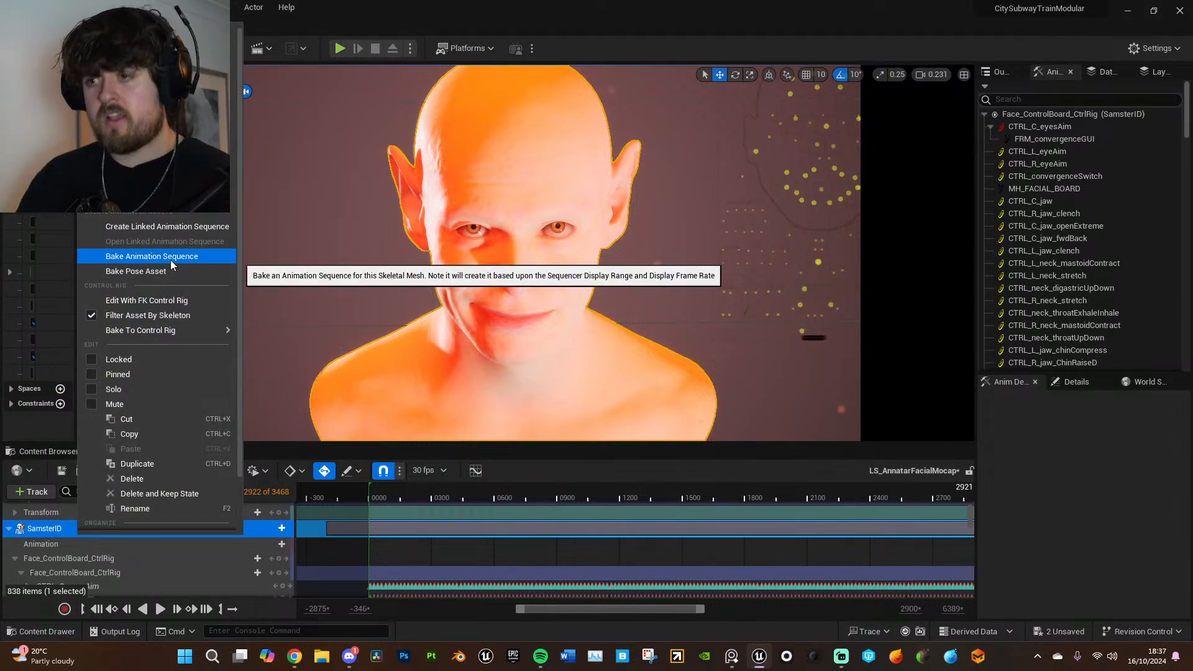
{"action": "left_click", "coordinate": [65, 530]}
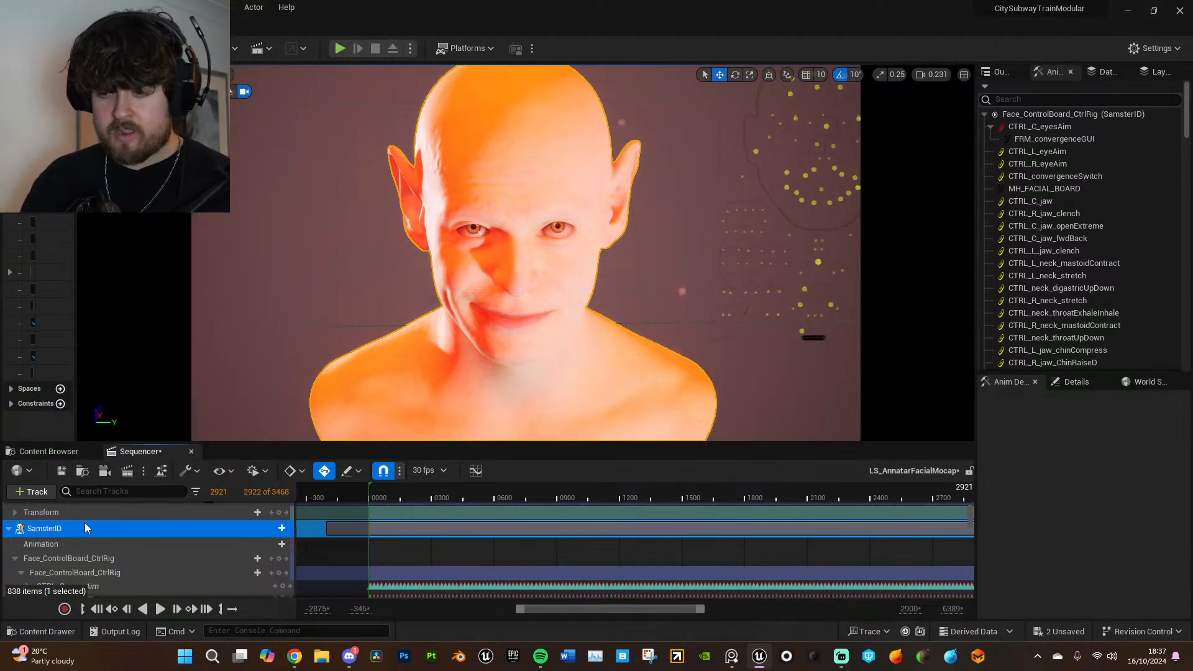
{"action": "right_click", "coordinate": [73, 529]}
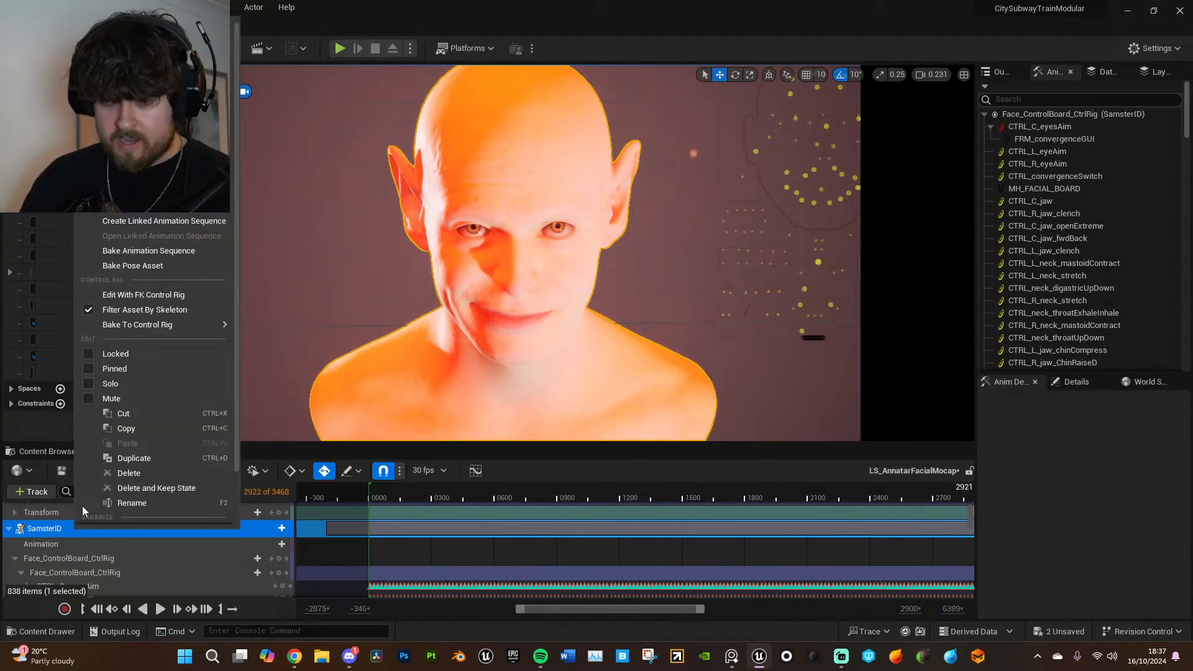
{"action": "left_click", "coordinate": [153, 251]}
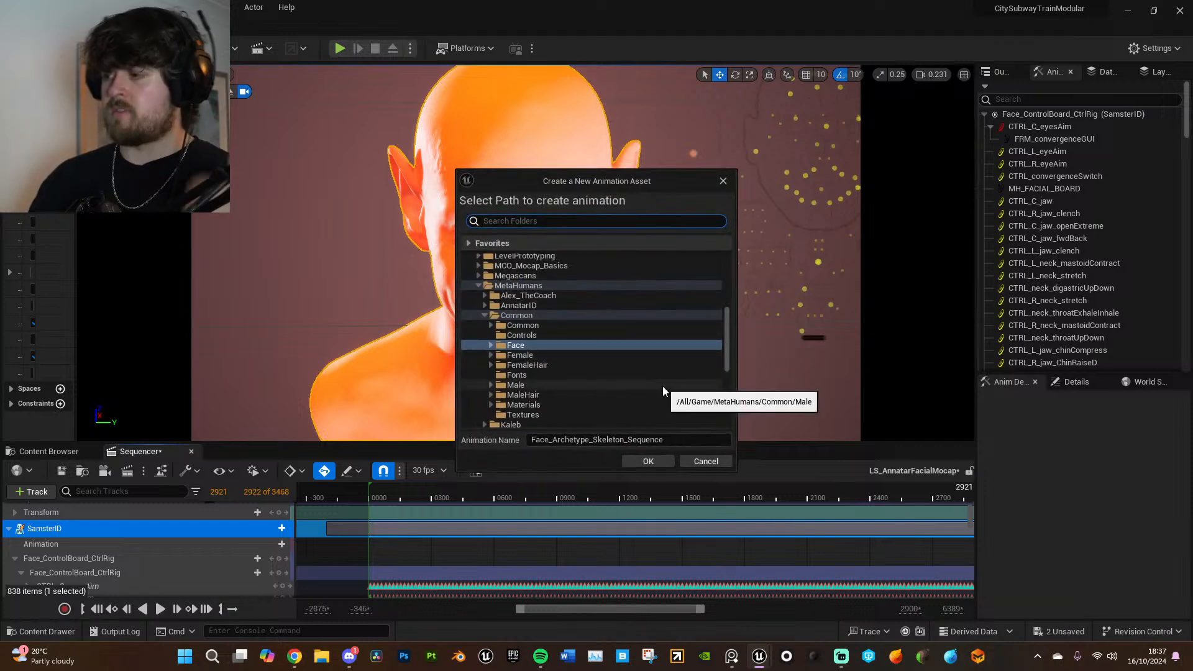
- Name the baked animation AnnatarFacialAnimationPolished_Sequence in the MetaHumans/Common/Face folder and export it
{"action": "left_click", "coordinate": [624, 442]}
{"action": "key", "text": "BackSpace"}
{"action": "key", "text": "BackSpace"}
{"action": "key", "text": "BackSpace"}
{"action": "key", "text": "BackSpace"}
{"action": "key", "text": "BackSpace"}
{"action": "key", "text": "BackSpace"}
{"action": "key", "text": "BackSpace"}
{"action": "key", "text": "BackSpace"}
{"action": "key", "text": "BackSpace"}
{"action": "key", "text": "BackSpace"}
{"action": "key", "text": "BackSpace"}
{"action": "key", "text": "BackSpace"}
{"action": "key", "text": "BackSpace"}
{"action": "key", "text": "BackSpace"}
{"action": "key", "text": "BackSpace"}
{"action": "key", "text": "BackSpace"}
{"action": "key", "text": "BackSpace"}
{"action": "key", "text": "BackSpace"}
{"action": "key", "text": "BackSpace"}
{"action": "key", "text": "BackSpace"}
{"action": "key", "text": "BackSpace"}
{"action": "key", "text": "BackSpace"}
{"action": "key", "text": "BackSpace"}
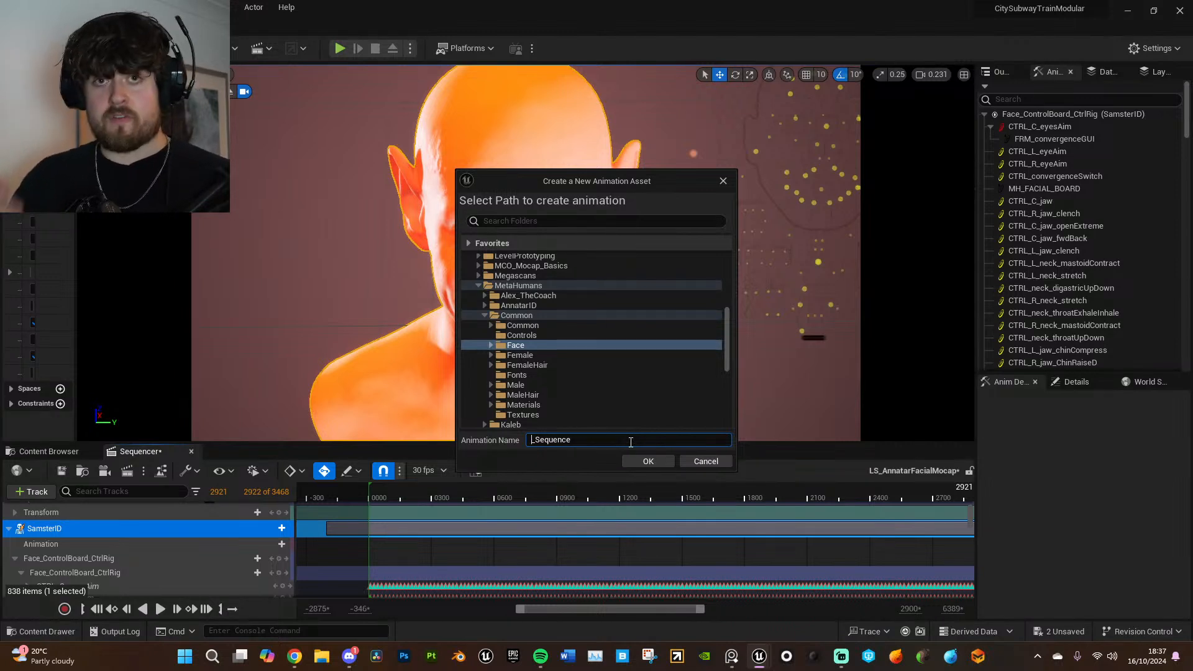
{"action": "type", "text": "A"}
{"action": "type", "text": "nnatar"}
{"action": "type", "text": "FacialAnima"}
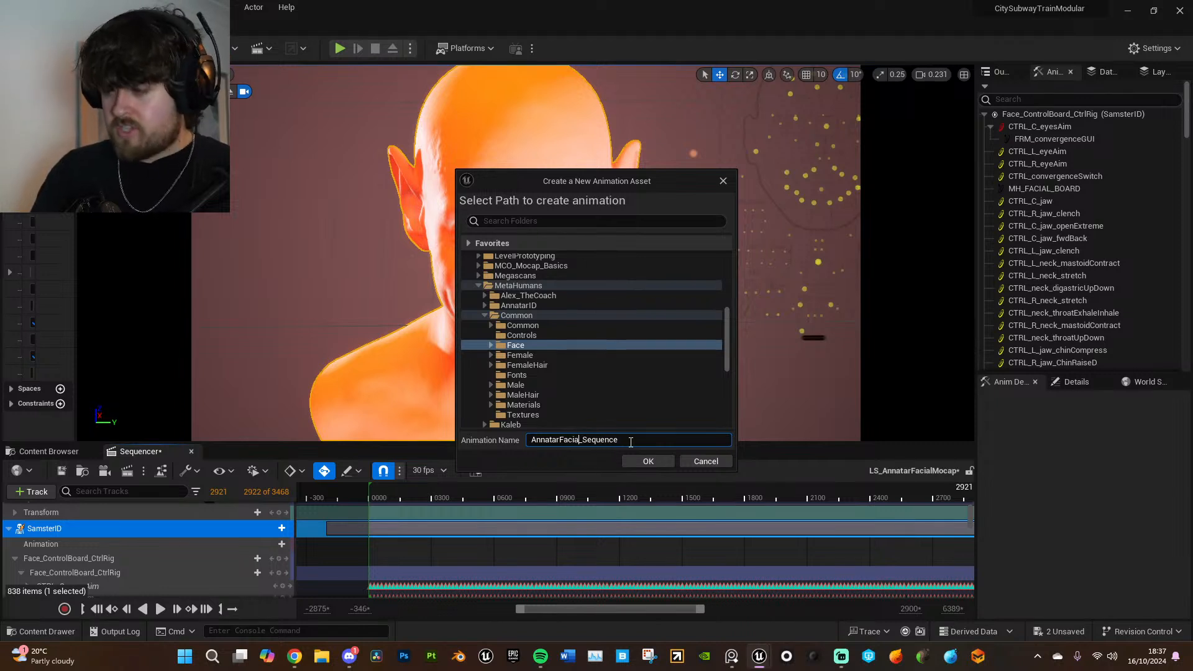
{"action": "type", "text": "tion"}
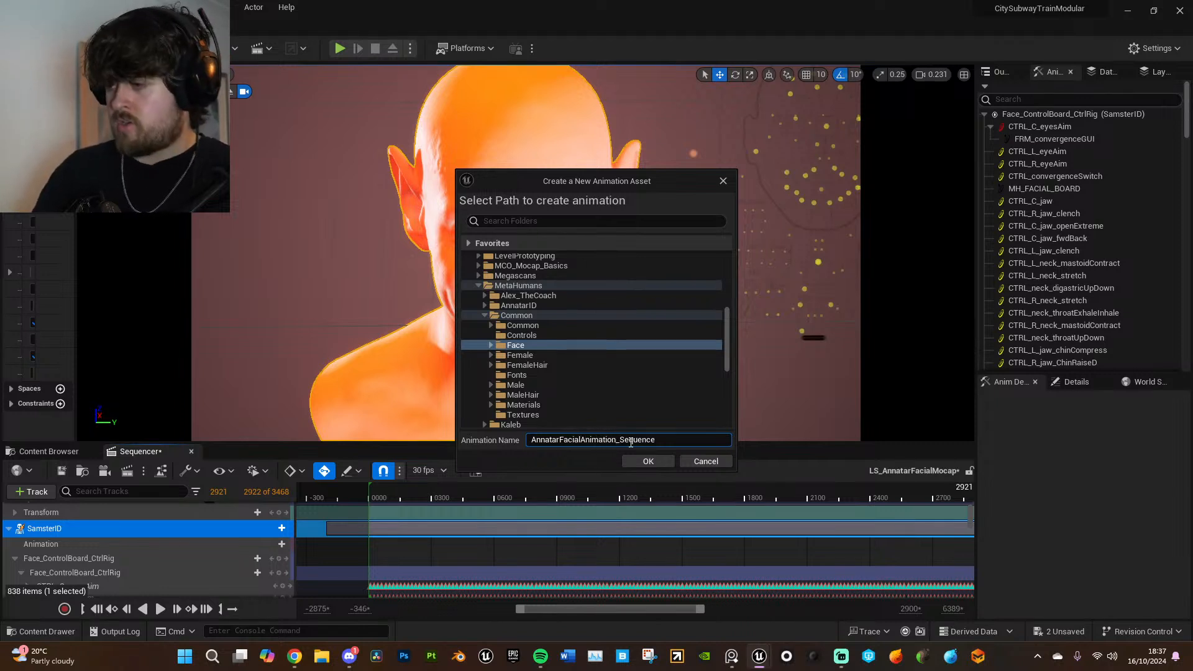
{"action": "type", "text": "olished"}
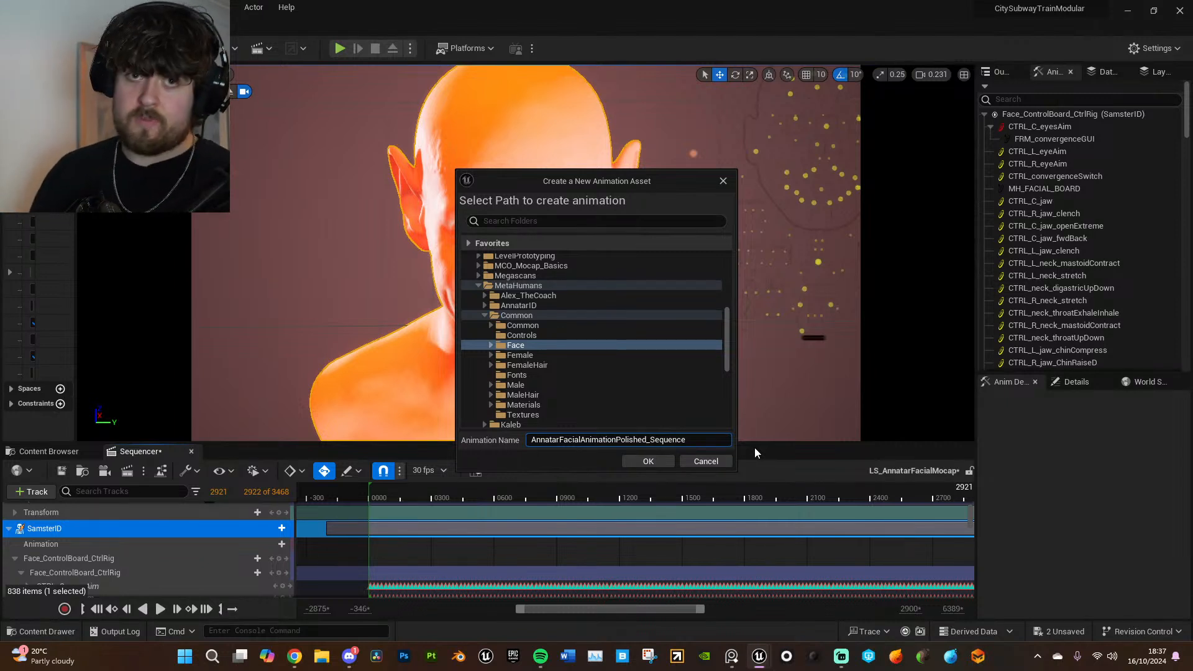
{"action": "left_click", "coordinate": [664, 462]}
{"action": "left_click", "coordinate": [620, 457]}
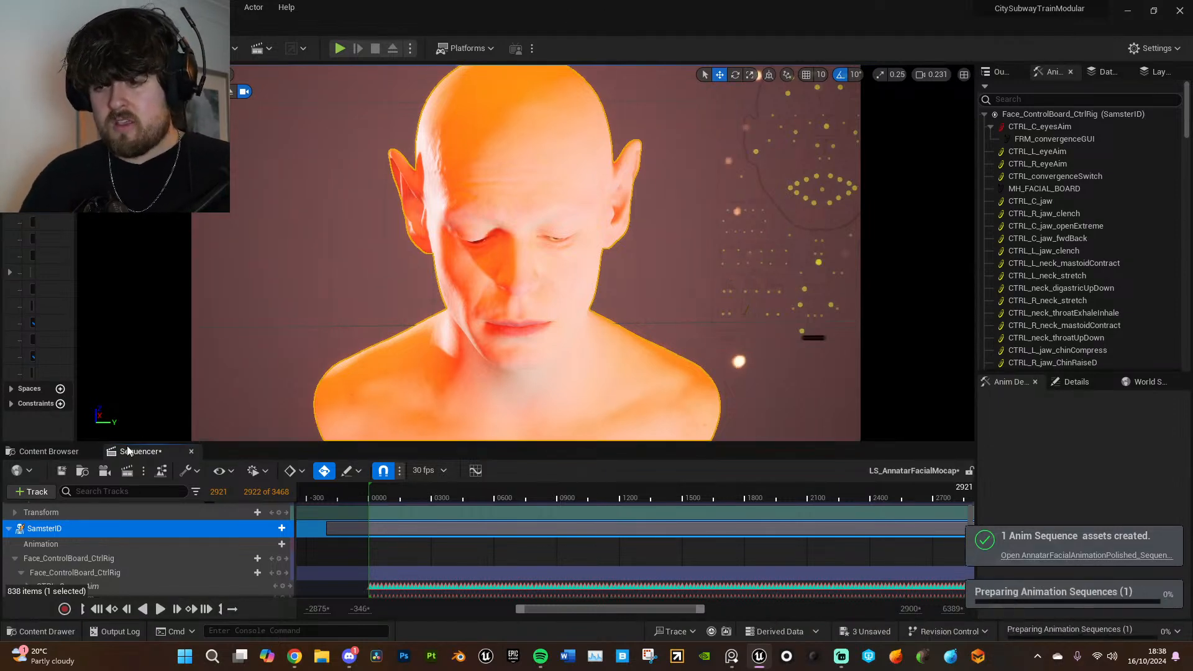
- Open the Annatar_01 level sequence from the Content/One/Sequence folder
{"action": "left_click", "coordinate": [56, 452]}
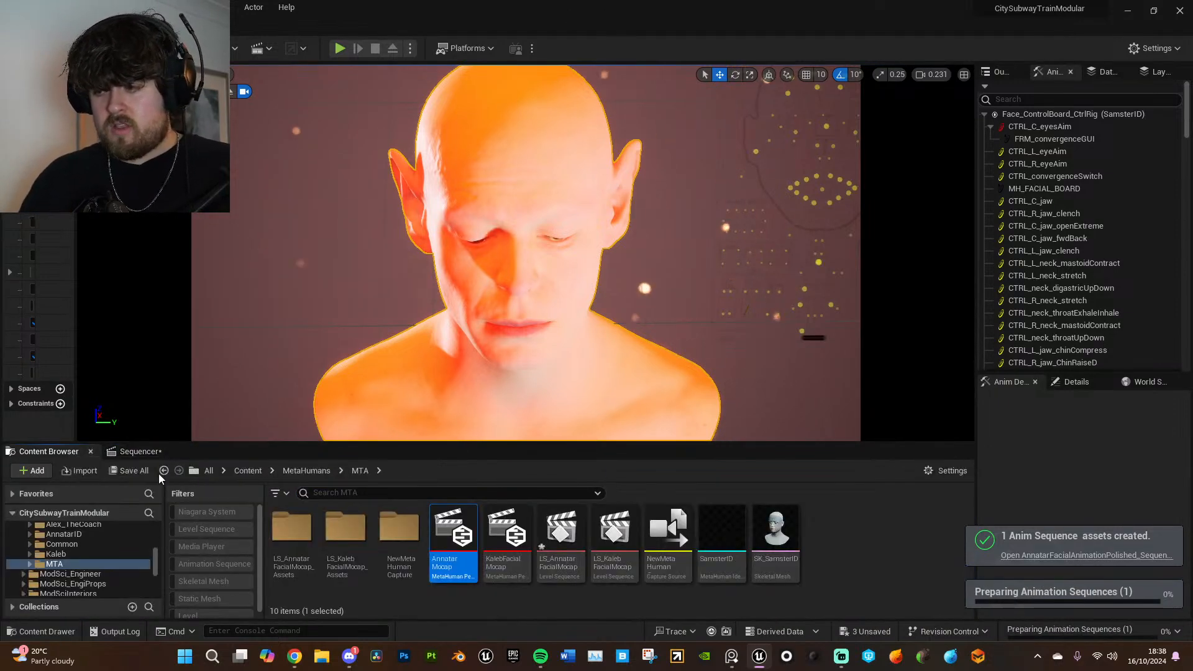
{"action": "left_click", "coordinate": [248, 471]}
{"action": "scroll", "coordinate": [746, 559], "scroll_direction": "down", "scroll_amount": 5}
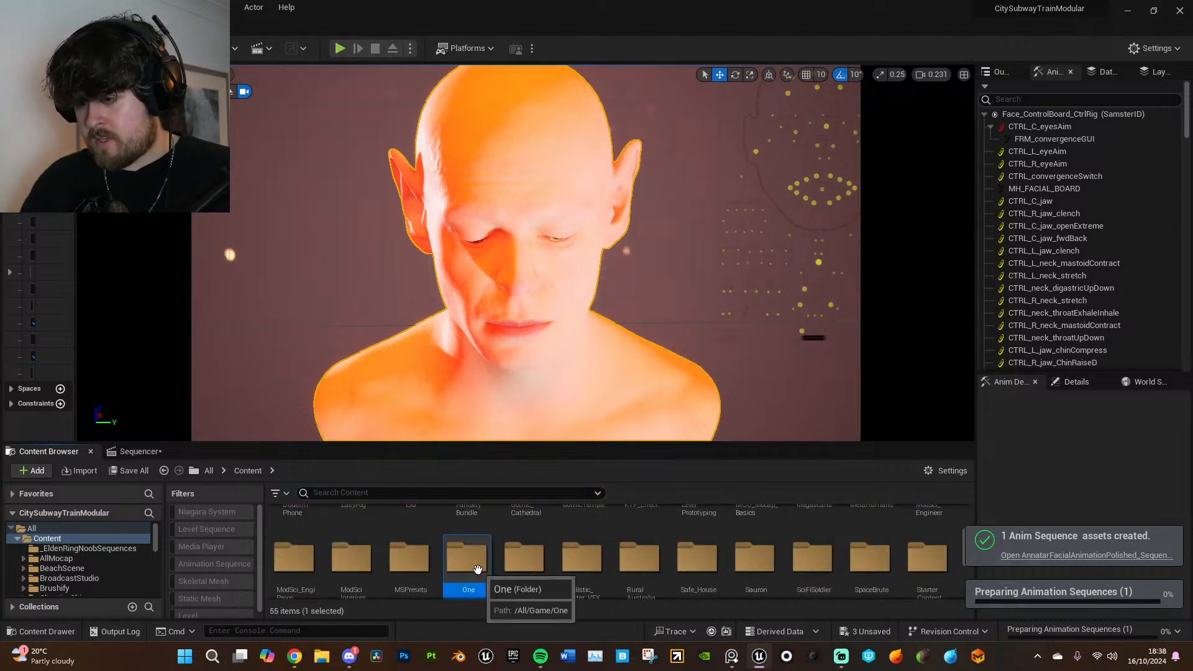
{"action": "double_click", "coordinate": [467, 562]}
{"action": "double_click", "coordinate": [292, 529]}
{"action": "double_click", "coordinate": [303, 527]}
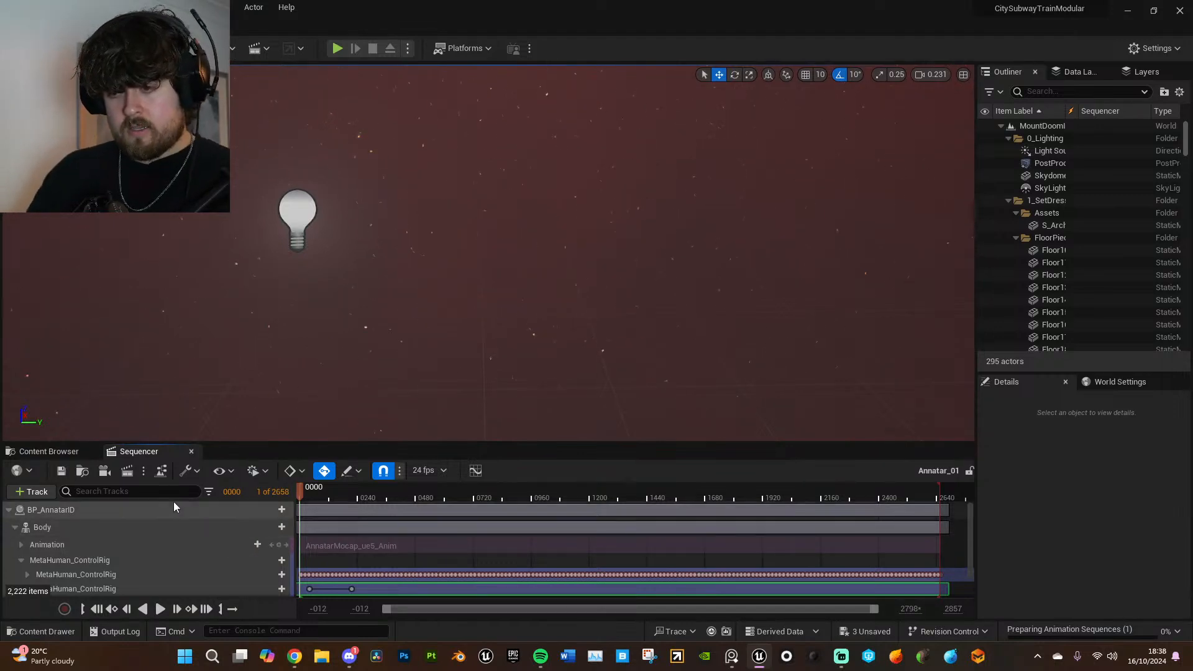
- Raise the viewport camera speed to 2.1 and select the BP_AnnatarID character standing on the rock platform
{"action": "right_click_drag", "start_coordinate": [635, 274], "coordinate": [641, 183]}
{"action": "right_click_drag", "start_coordinate": [826, 233], "coordinate": [809, 270]}
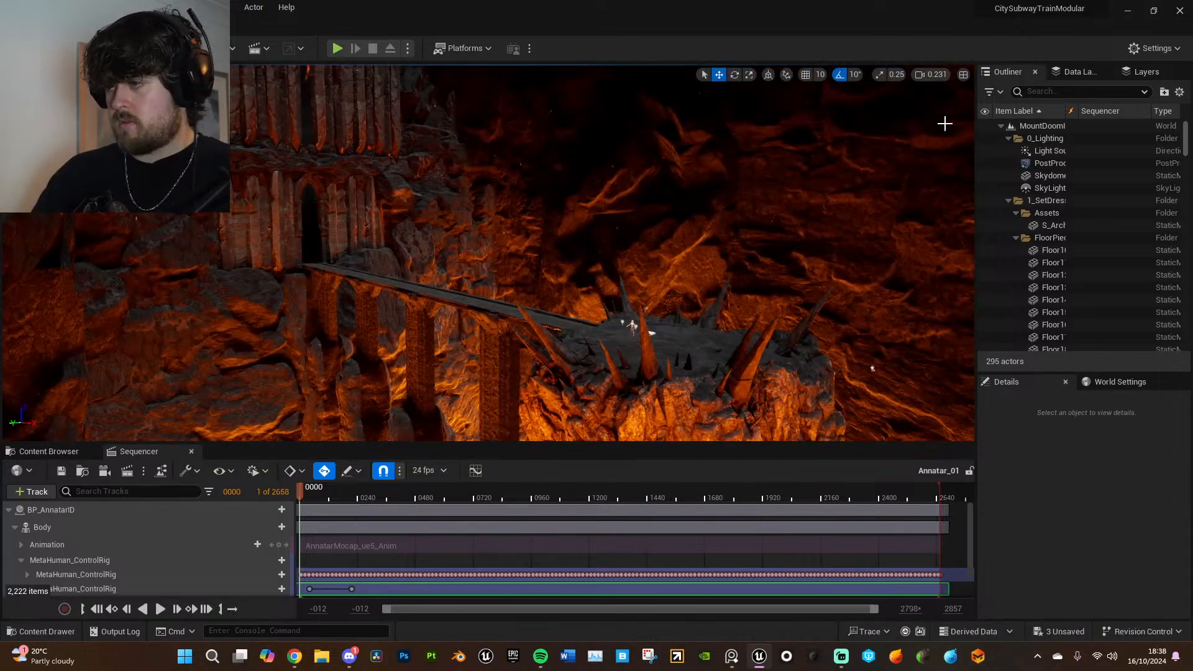
{"action": "left_click", "coordinate": [936, 74]}
{"action": "left_click", "coordinate": [968, 104]}
{"action": "right_click_drag", "start_coordinate": [864, 203], "coordinate": [970, 243]}
{"action": "key", "text": "w"}
{"action": "key", "text": "a"}
{"action": "right_click_drag", "start_coordinate": [621, 307], "coordinate": [560, 283]}
{"action": "key", "text": "d"}
{"action": "right_click_drag", "start_coordinate": [360, 431], "coordinate": [338, 434]}
{"action": "key", "text": "w"}
{"action": "key", "text": "s"}
{"action": "left_click", "coordinate": [478, 317]}
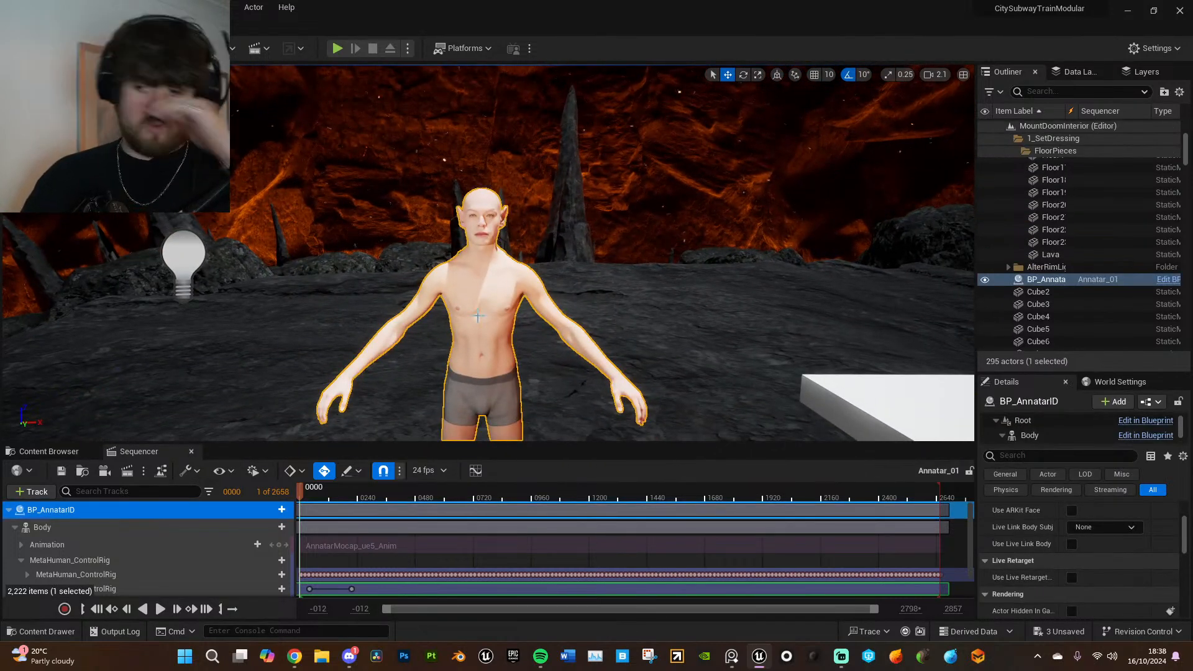
- Add AnnatarFacialAnimationPolished_Sequence as an animation on BP_AnnatarID's Face track
{"action": "scroll", "coordinate": [79, 554], "scroll_direction": "down", "scroll_amount": 2}
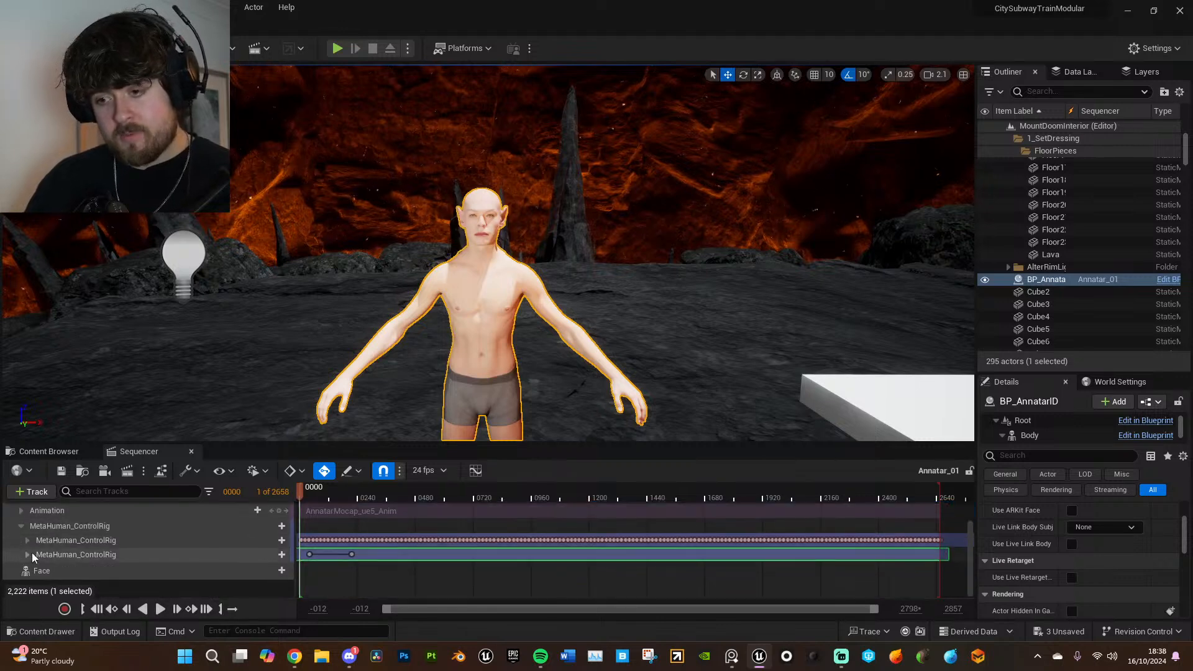
{"action": "left_click", "coordinate": [22, 526]}
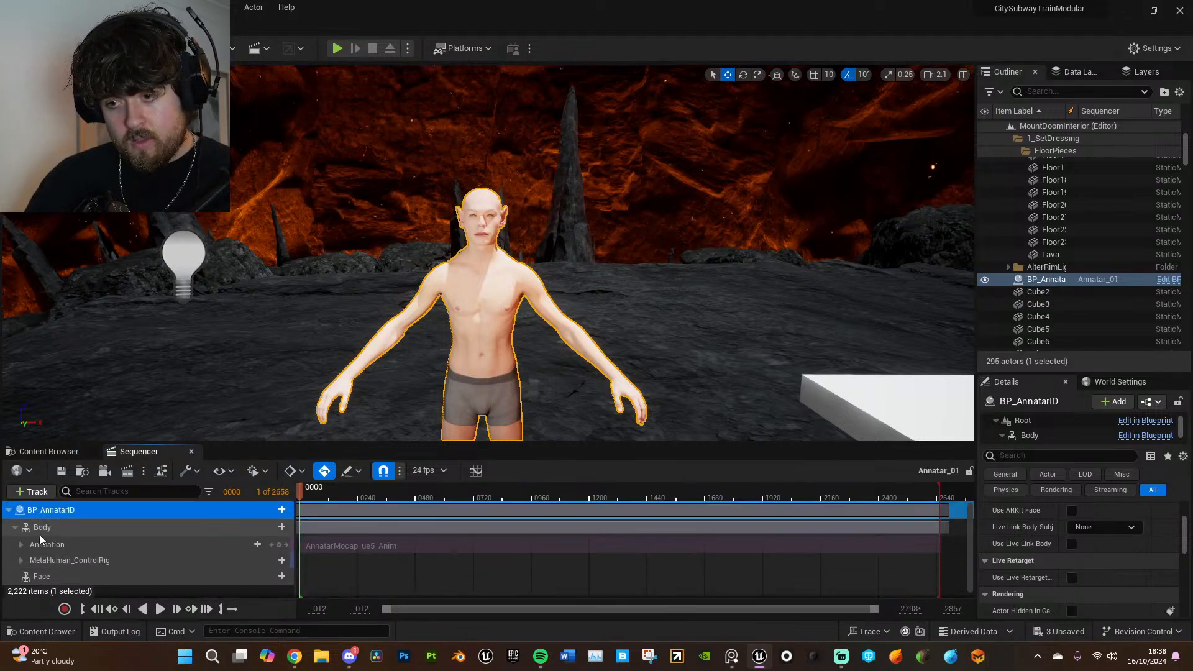
{"action": "left_click", "coordinate": [91, 575]}
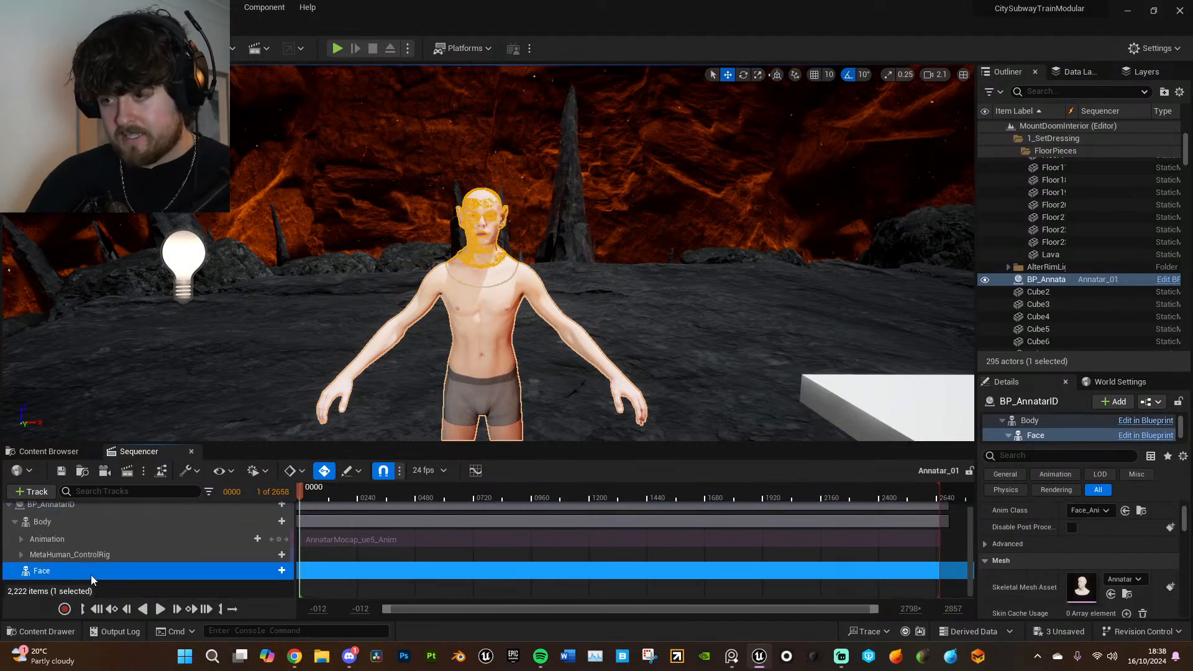
{"action": "left_click", "coordinate": [282, 571]}
{"action": "mouse_move", "coordinate": [356, 140]}
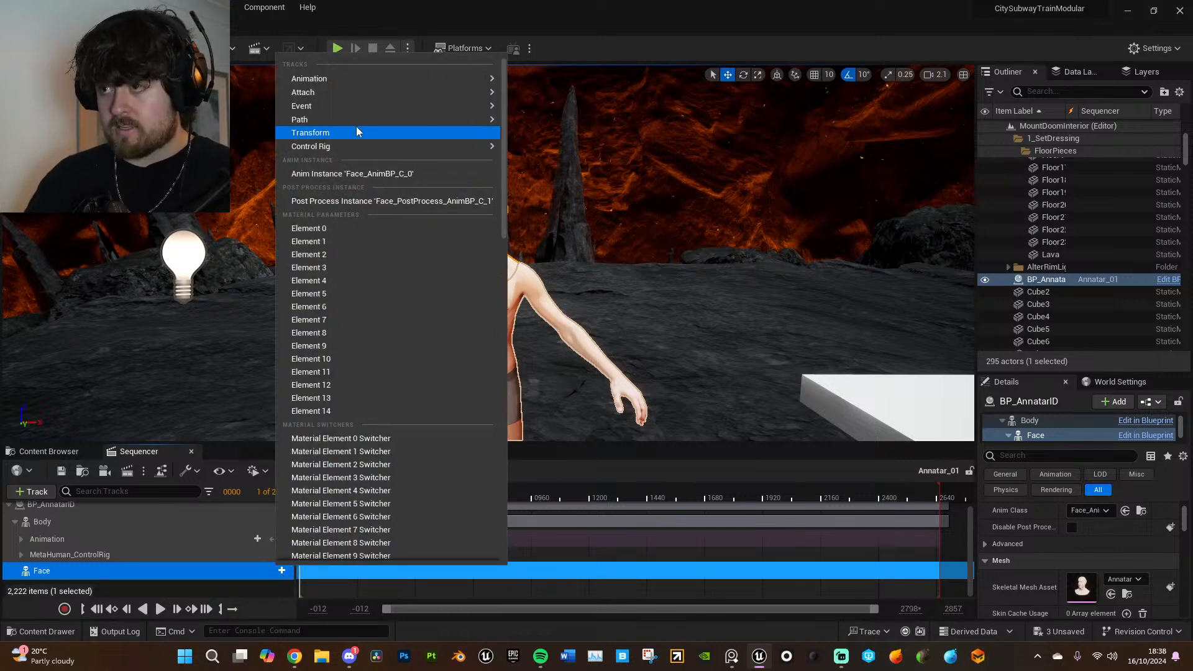
{"action": "mouse_move", "coordinate": [353, 74]}
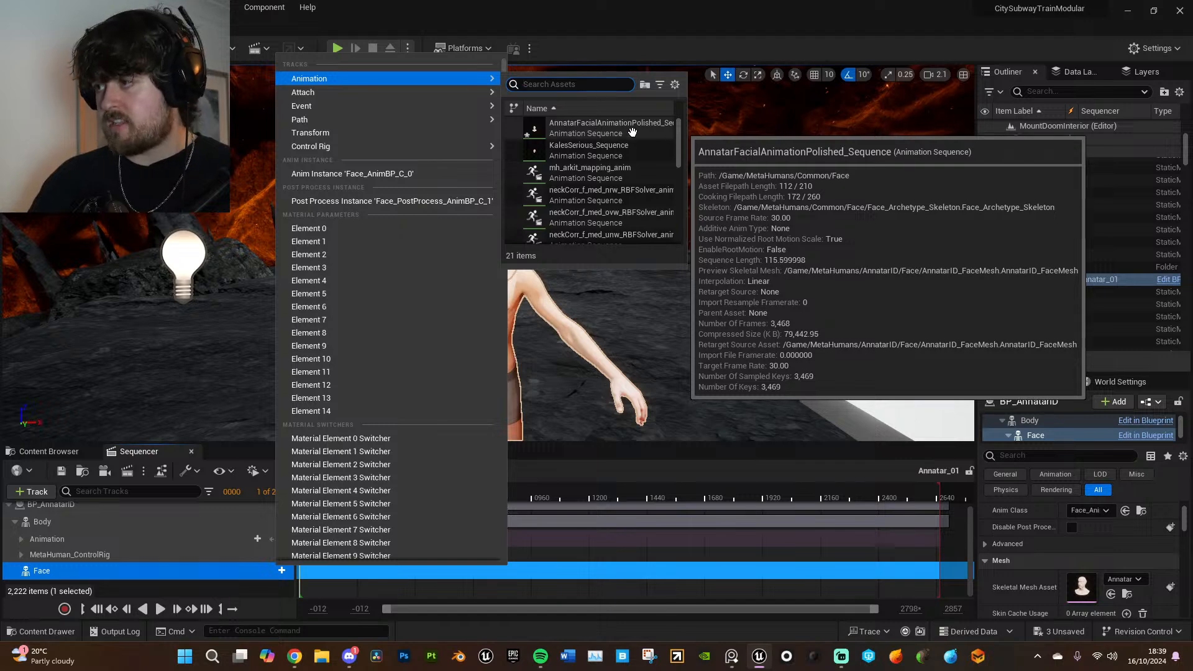
{"action": "left_click", "coordinate": [633, 131]}
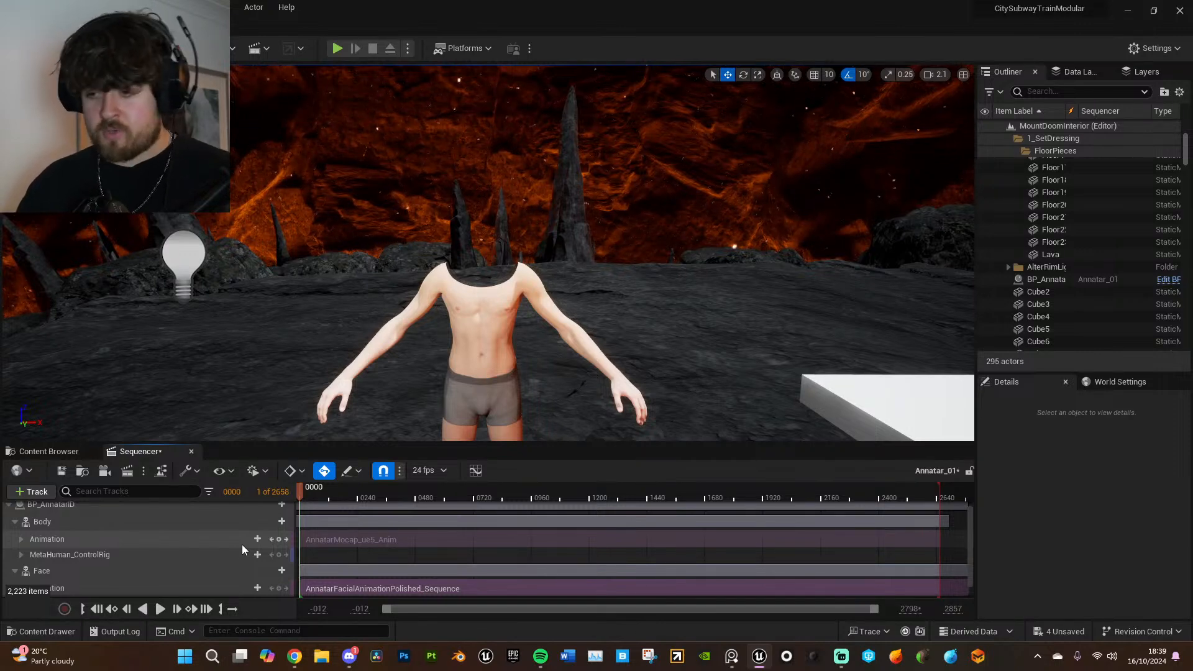
- Disable the post process blueprint on the Body component and key its Animation Mode at frame 0
{"action": "left_click", "coordinate": [143, 523]}
{"action": "scroll", "coordinate": [1105, 539], "scroll_direction": "down", "scroll_amount": 3}
{"action": "scroll", "coordinate": [1100, 535], "scroll_direction": "up", "scroll_amount": 2}
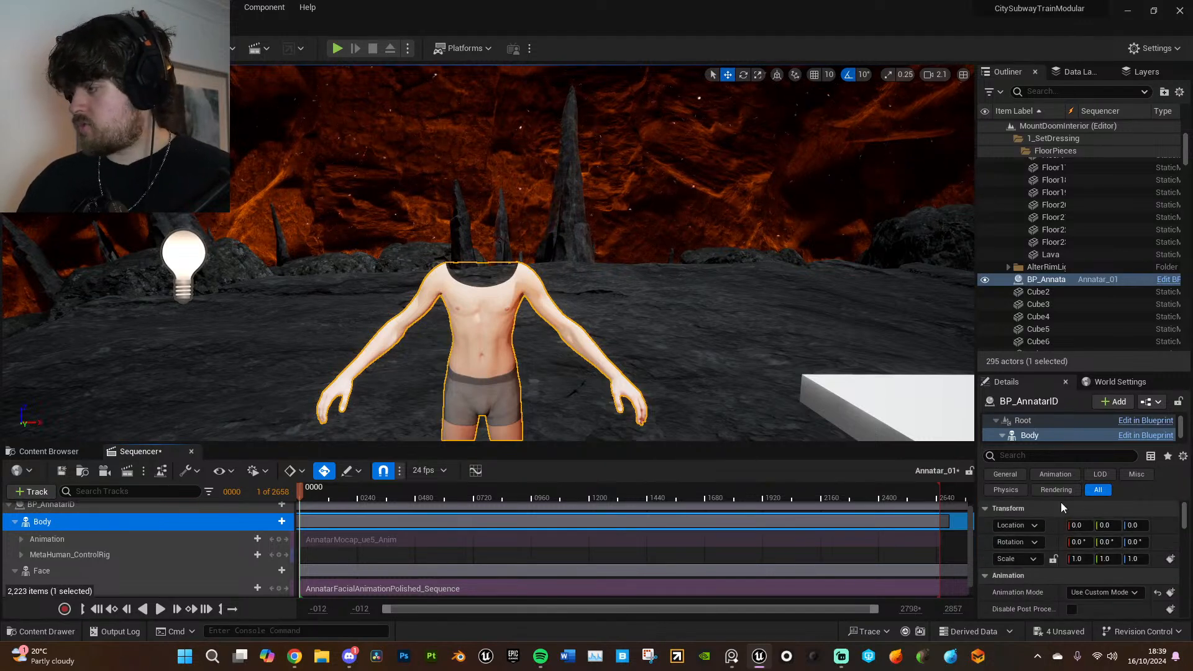
{"action": "scroll", "coordinate": [1129, 591], "scroll_direction": "down", "scroll_amount": 2}
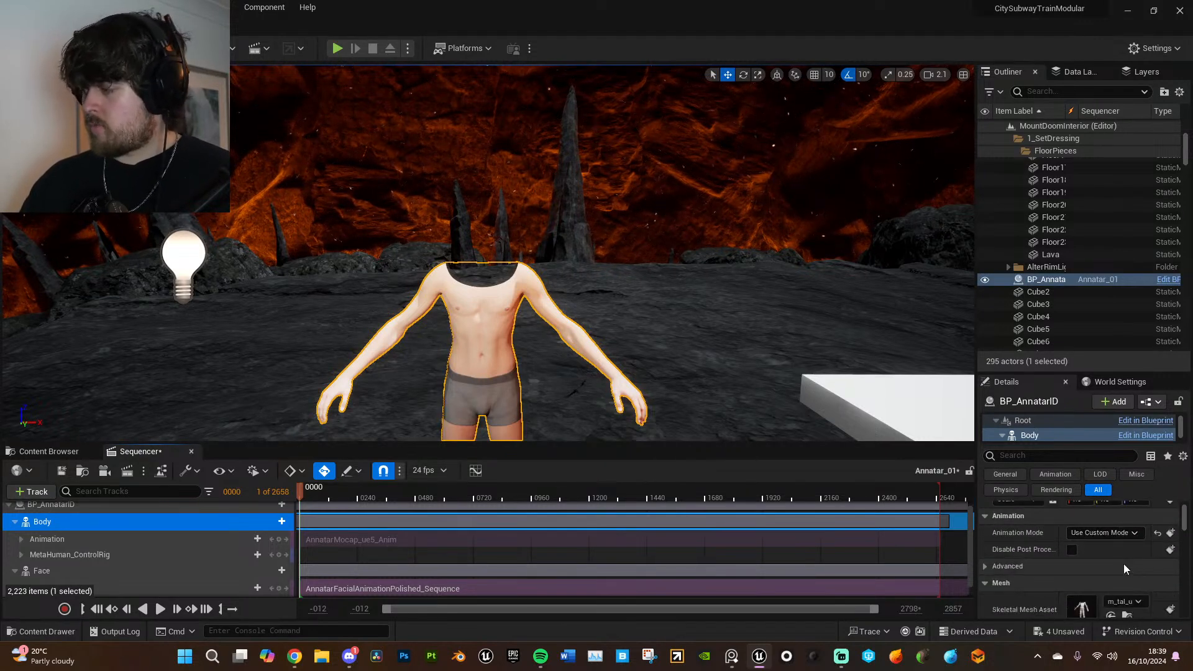
{"action": "left_click", "coordinate": [1073, 549]}
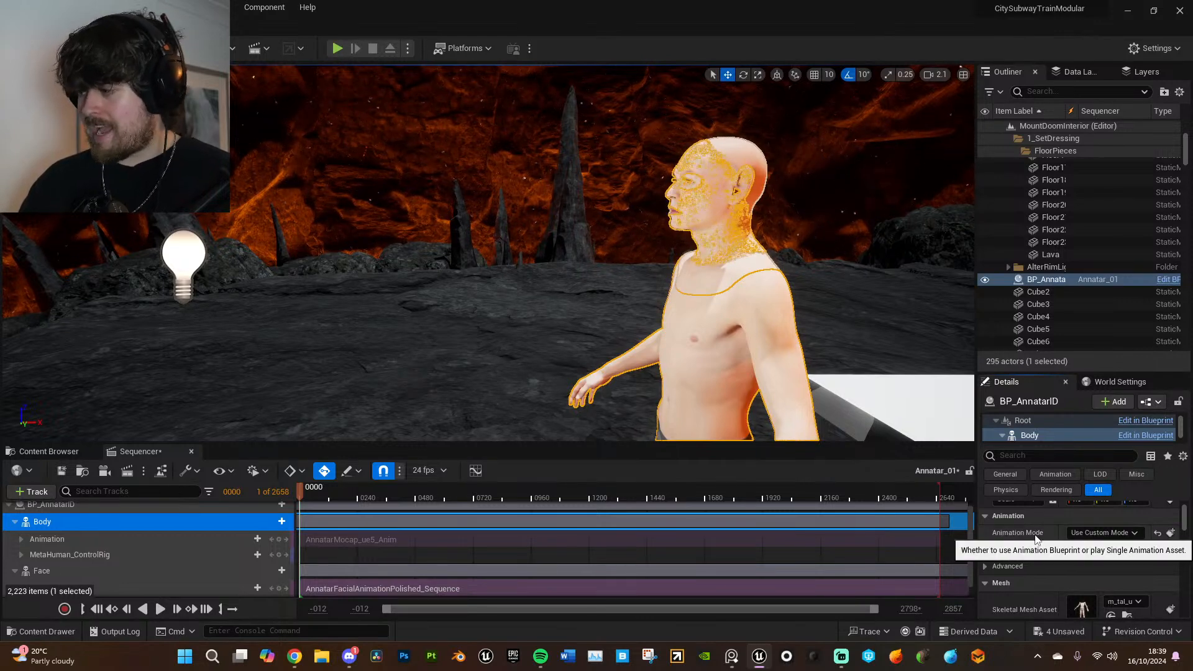
{"action": "left_click", "coordinate": [1171, 533]}
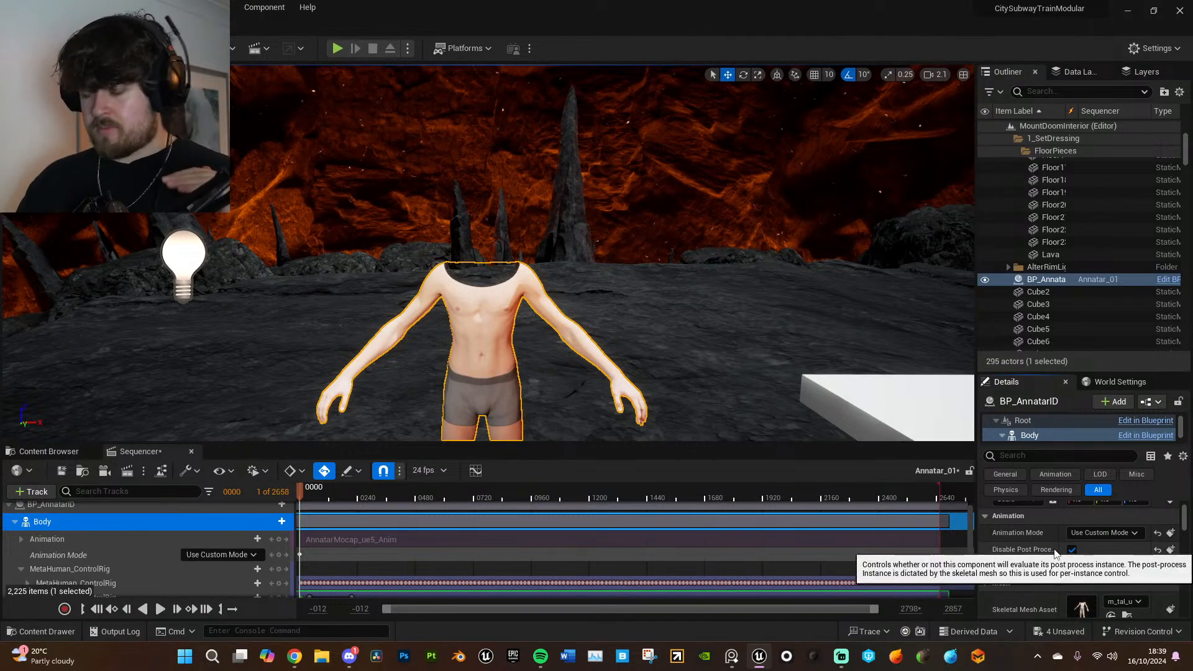
- Disable the post process blueprint on the Face component and key its Animation Mode at frame 0
{"action": "scroll", "coordinate": [132, 579], "scroll_direction": "down", "scroll_amount": 2}
{"action": "left_click", "coordinate": [64, 555]}
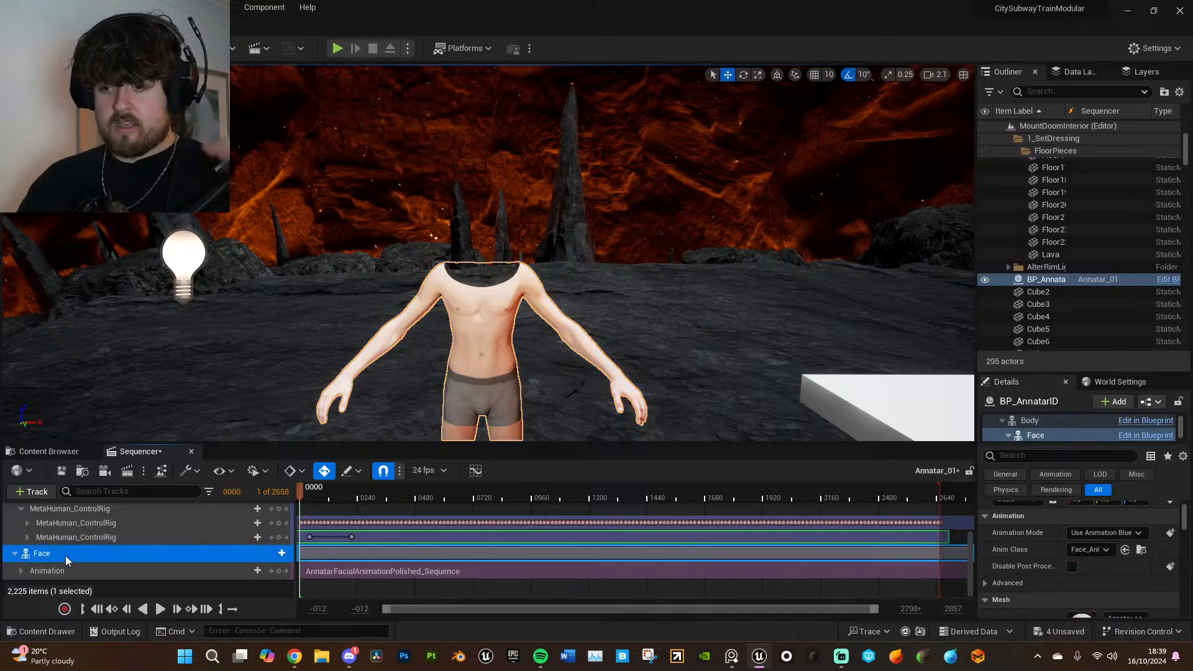
{"action": "left_click", "coordinate": [1072, 567]}
{"action": "left_click", "coordinate": [1171, 533]}
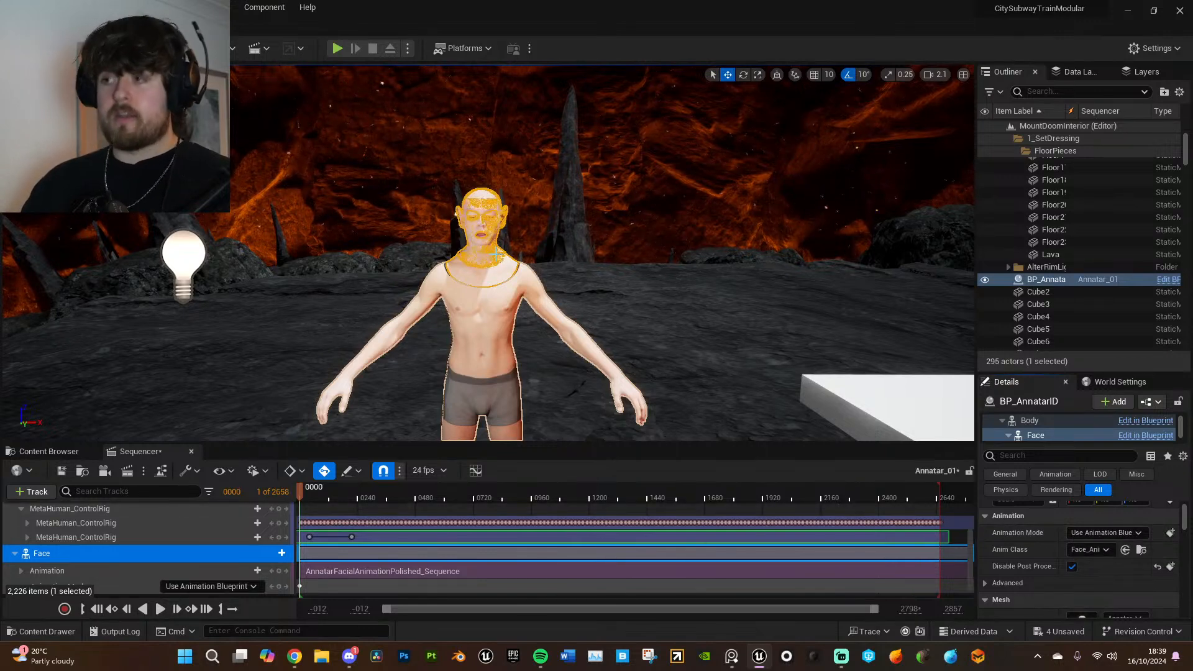
- Save all unsaved assets and the current level
{"action": "left_click", "coordinate": [43, 7]}
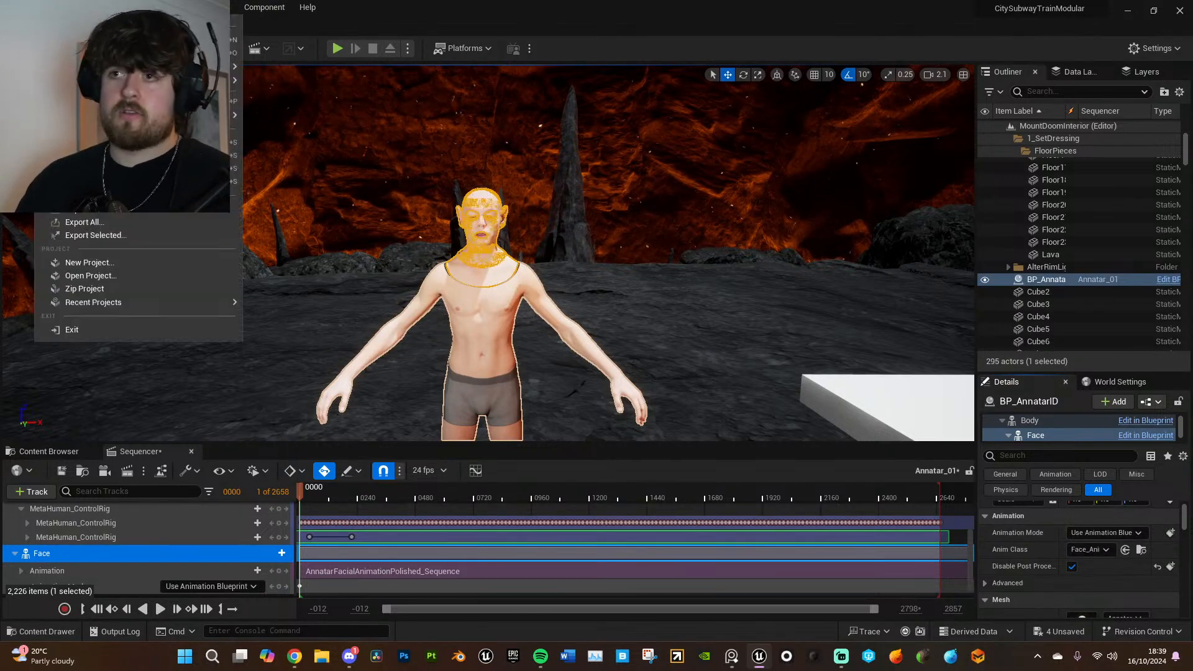
{"action": "key", "text": "ctrl+shift+s"}
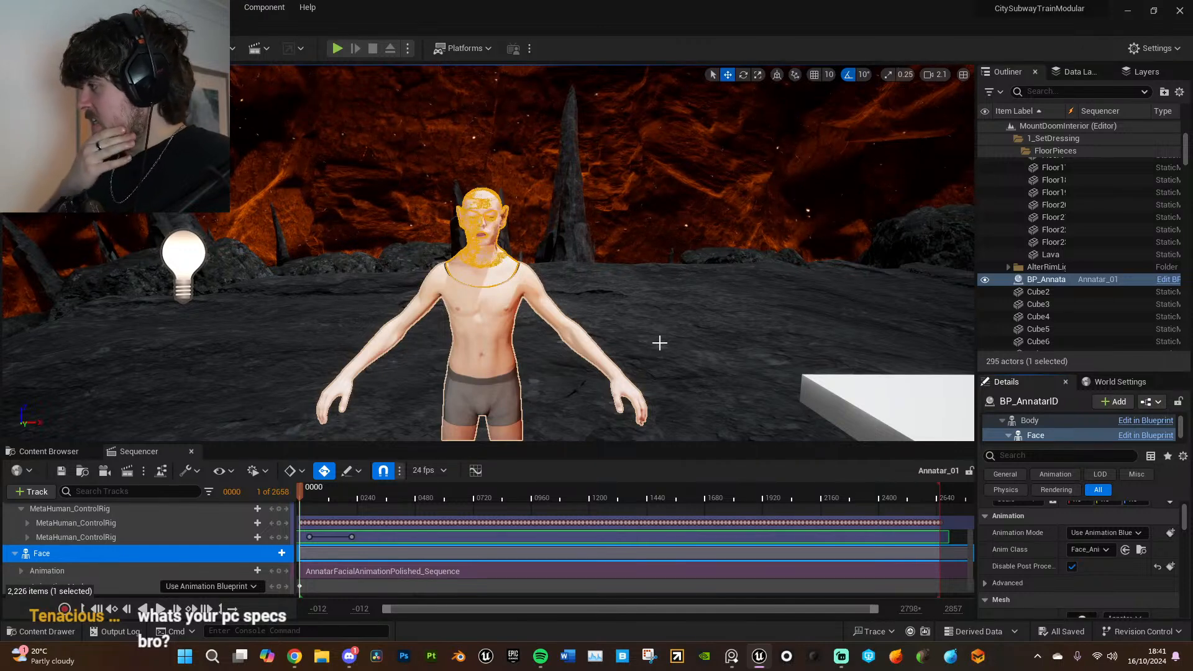
- Inspect how Annatar's head lines up with the body from the side, with the playhead at frame 118
{"action": "left_click", "coordinate": [621, 288]}
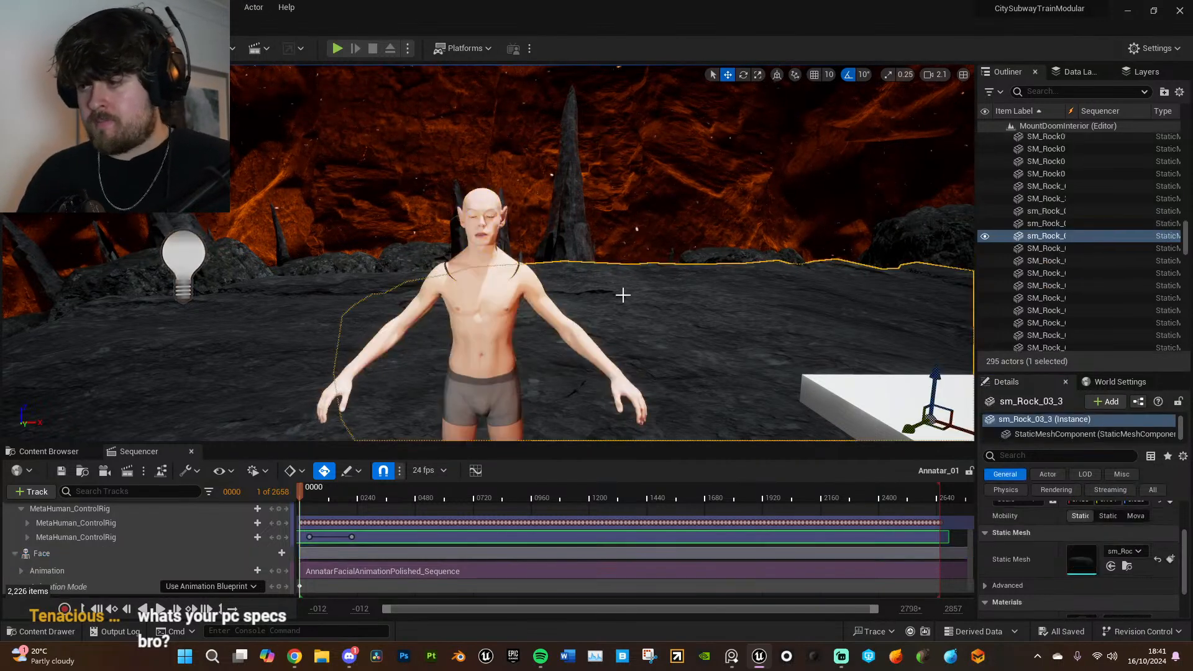
{"action": "right_click_drag", "start_coordinate": [632, 293], "coordinate": [478, 363]}
{"action": "key", "text": "w"}
{"action": "key", "text": "s"}
{"action": "key", "text": "d"}
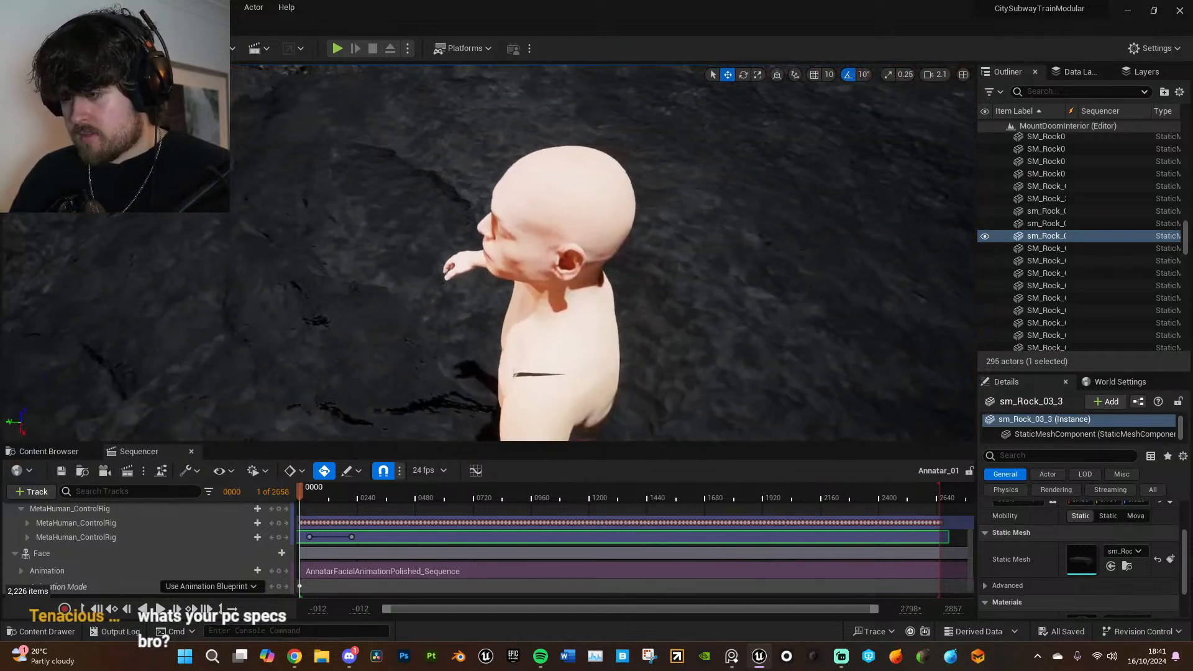
{"action": "left_click", "coordinate": [326, 498]}
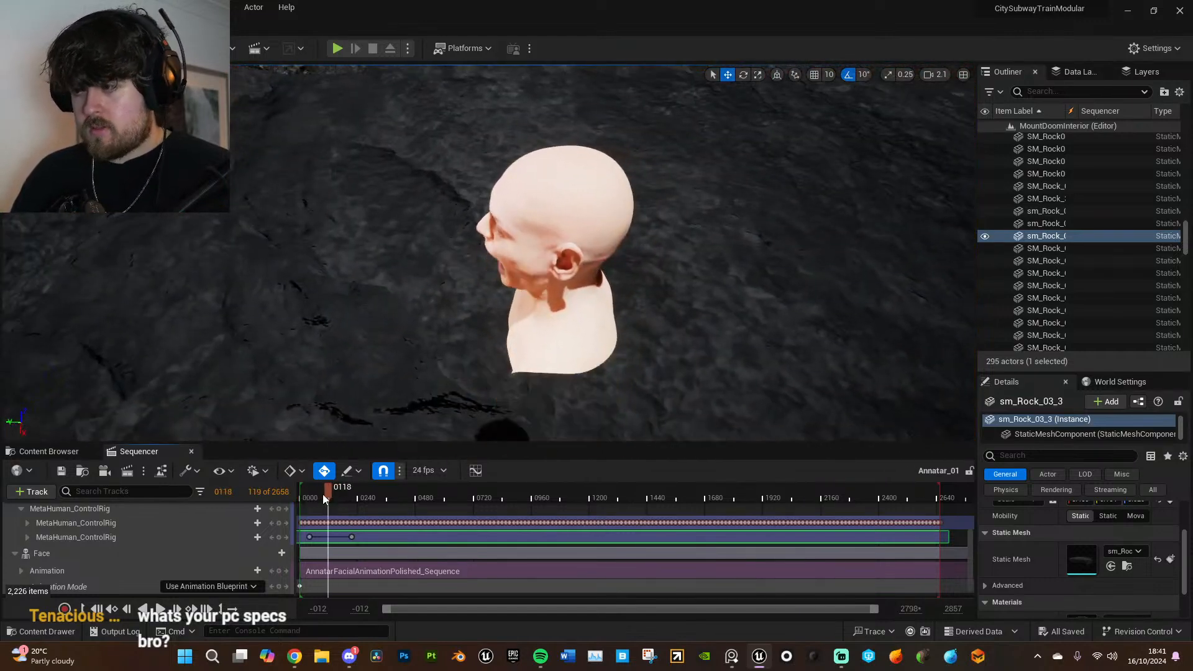
- Reload the MountDoomInterior map associated with the Annatar_01 level sequence
{"action": "left_click", "coordinate": [53, 452]}
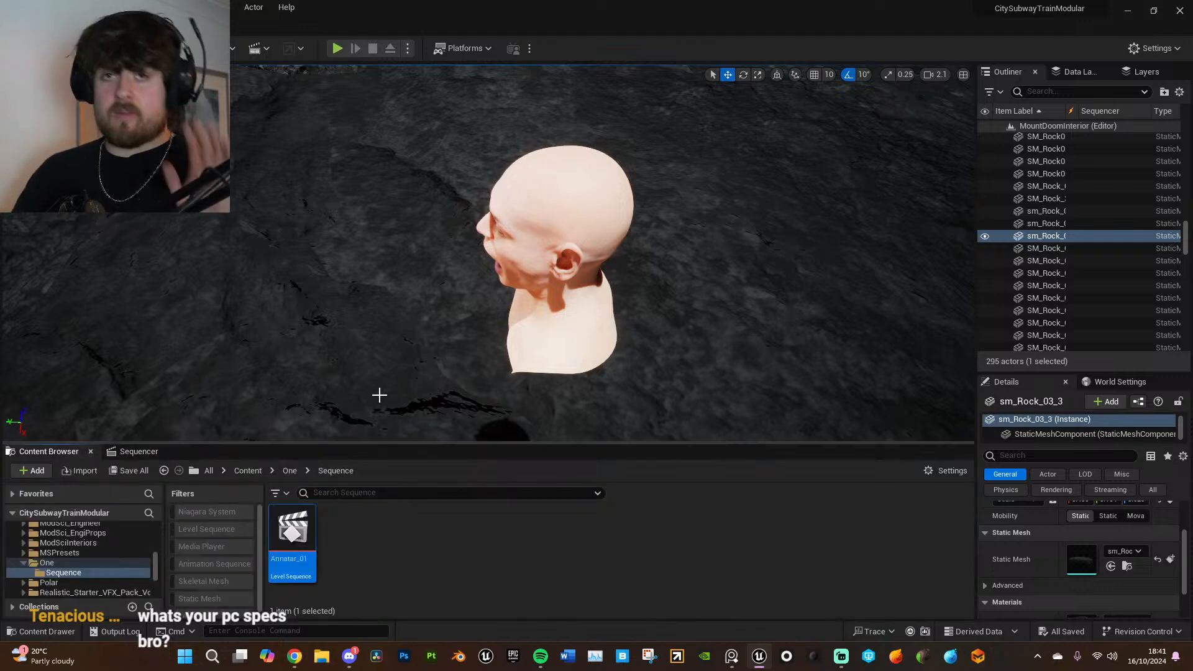
{"action": "key", "text": "a"}
{"action": "right_click_drag", "start_coordinate": [509, 344], "coordinate": [673, 333]}
{"action": "key", "text": "a"}
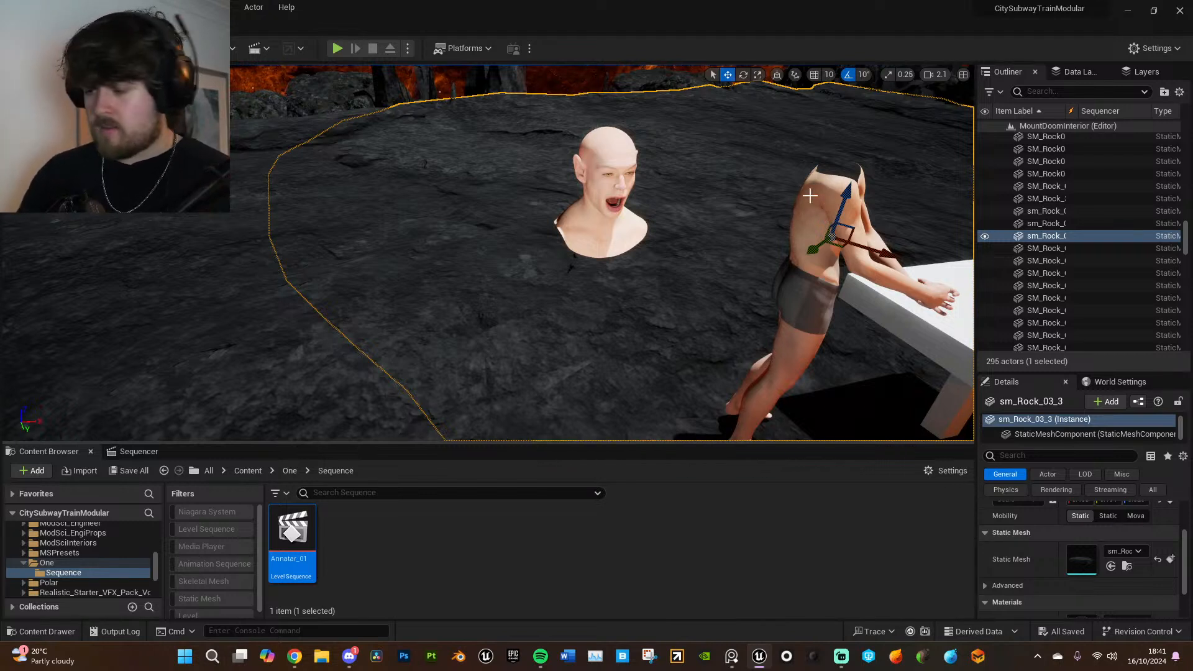
{"action": "right_click", "coordinate": [298, 555]}
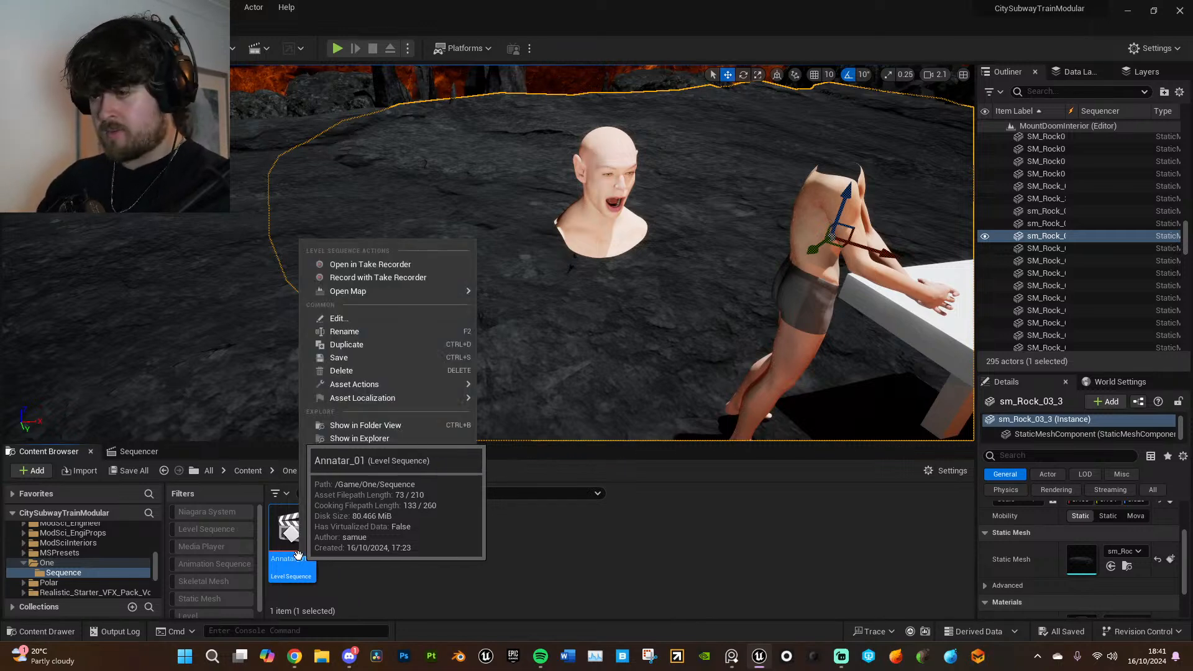
{"action": "mouse_move", "coordinate": [339, 292]}
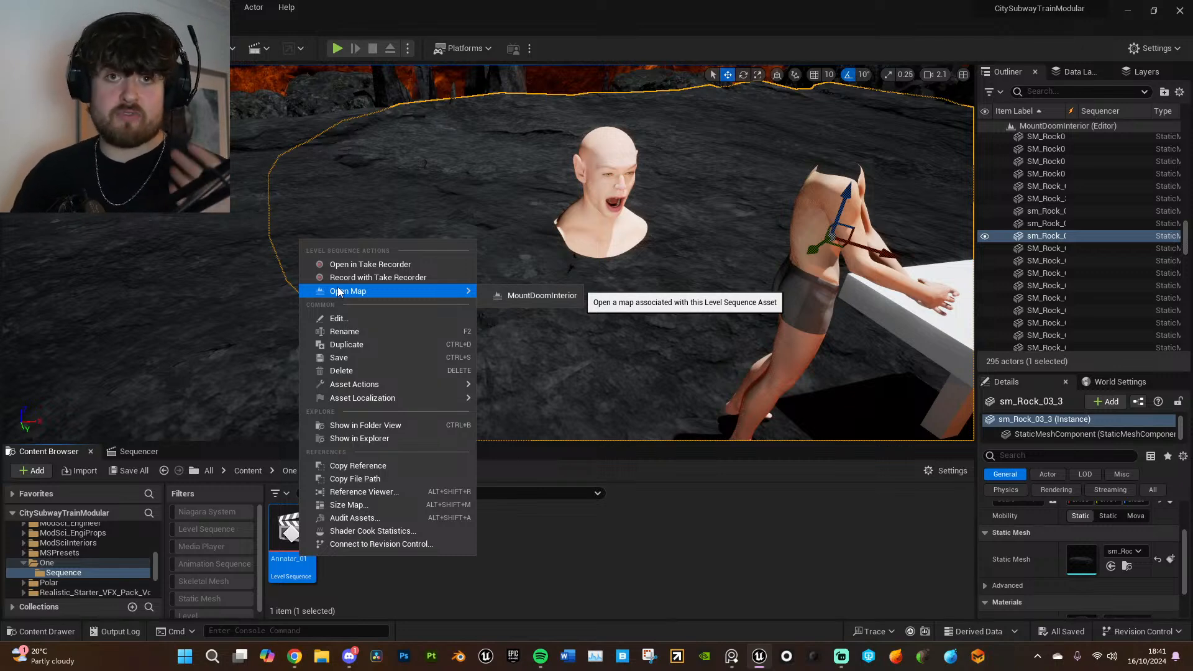
{"action": "left_click", "coordinate": [529, 294]}
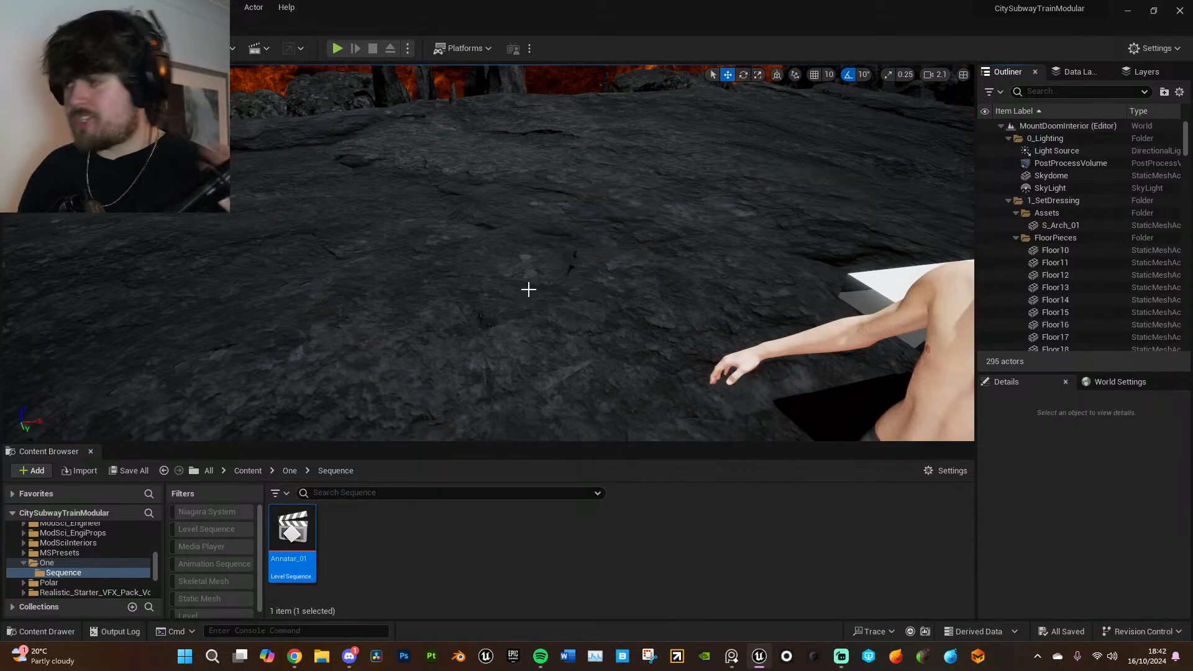
- Reopen the Annatar_01 level sequence and scrub its opening frames to frame 84 to check the head and body
{"action": "double_click", "coordinate": [305, 529]}
{"action": "left_click", "coordinate": [326, 492]}
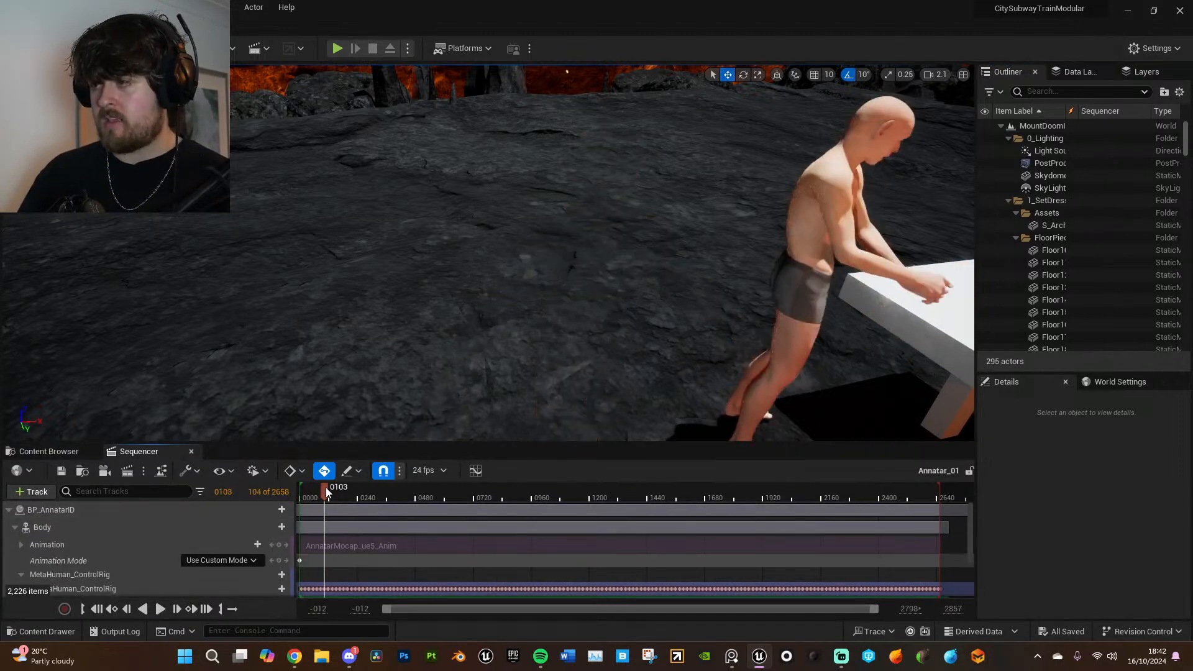
{"action": "left_click_drag", "start_coordinate": [326, 491], "coordinate": [329, 487]}
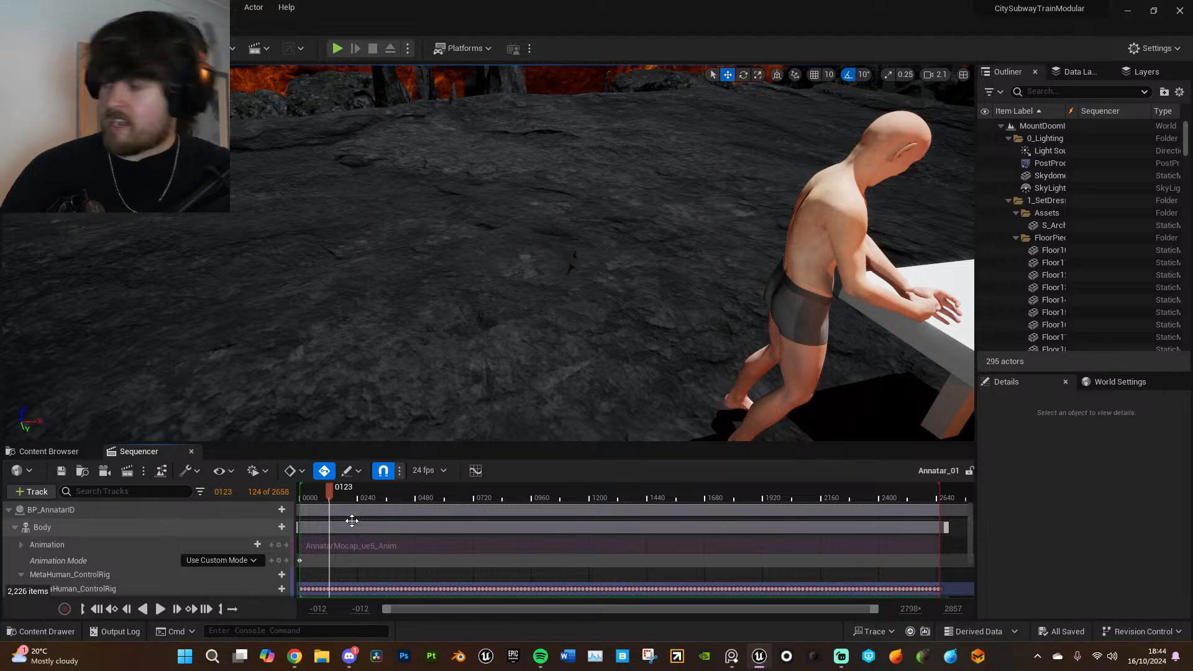
{"action": "mouse_move", "coordinate": [325, 491]}
{"action": "left_mouse_down"}
{"action": "mouse_move", "coordinate": [357, 497]}
{"action": "mouse_move", "coordinate": [321, 500]}
{"action": "left_mouse_up"}
{"action": "right_click_drag", "start_coordinate": [435, 417], "coordinate": [460, 404]}
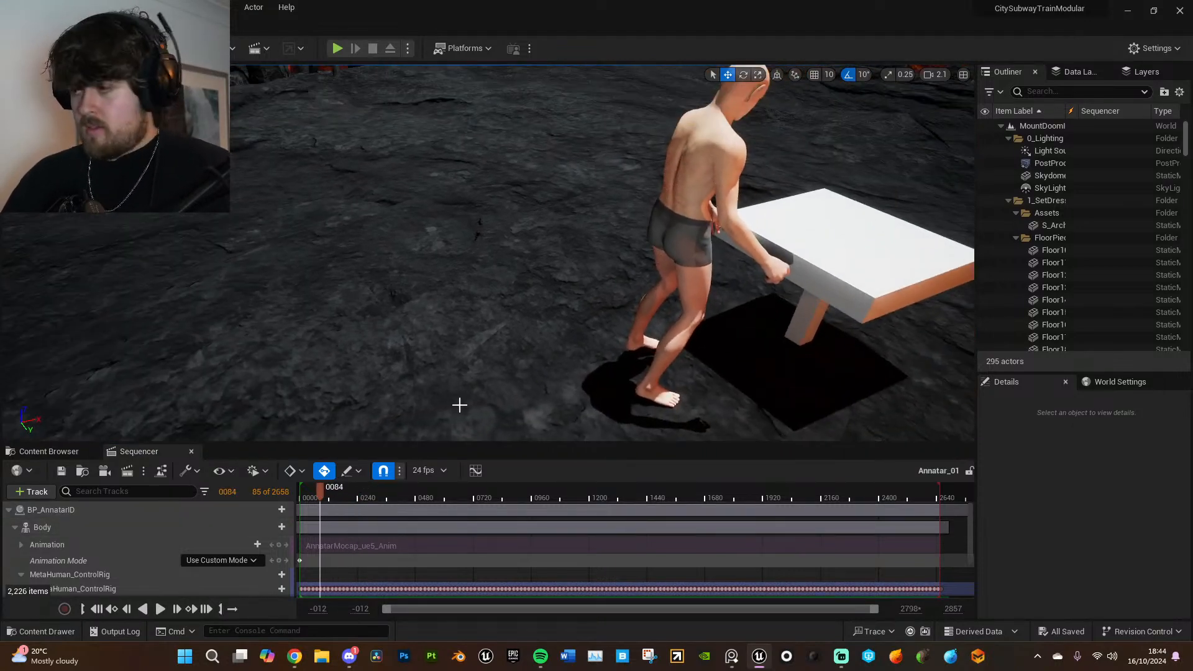
- Move the playhead to frame 5 and select BP_AnnatarID while facing the character from the front
{"action": "left_click_drag", "start_coordinate": [320, 495], "coordinate": [301, 497]}
{"action": "mouse_move", "coordinate": [642, 309]}
{"action": "right_mouse_down"}
{"action": "mouse_move", "coordinate": [479, 267]}
{"action": "mouse_move", "coordinate": [454, 270]}
{"action": "mouse_move", "coordinate": [429, 305]}
{"action": "mouse_move", "coordinate": [385, 311]}
{"action": "mouse_move", "coordinate": [642, 308]}
{"action": "right_mouse_up"}
{"action": "left_click", "coordinate": [536, 277]}
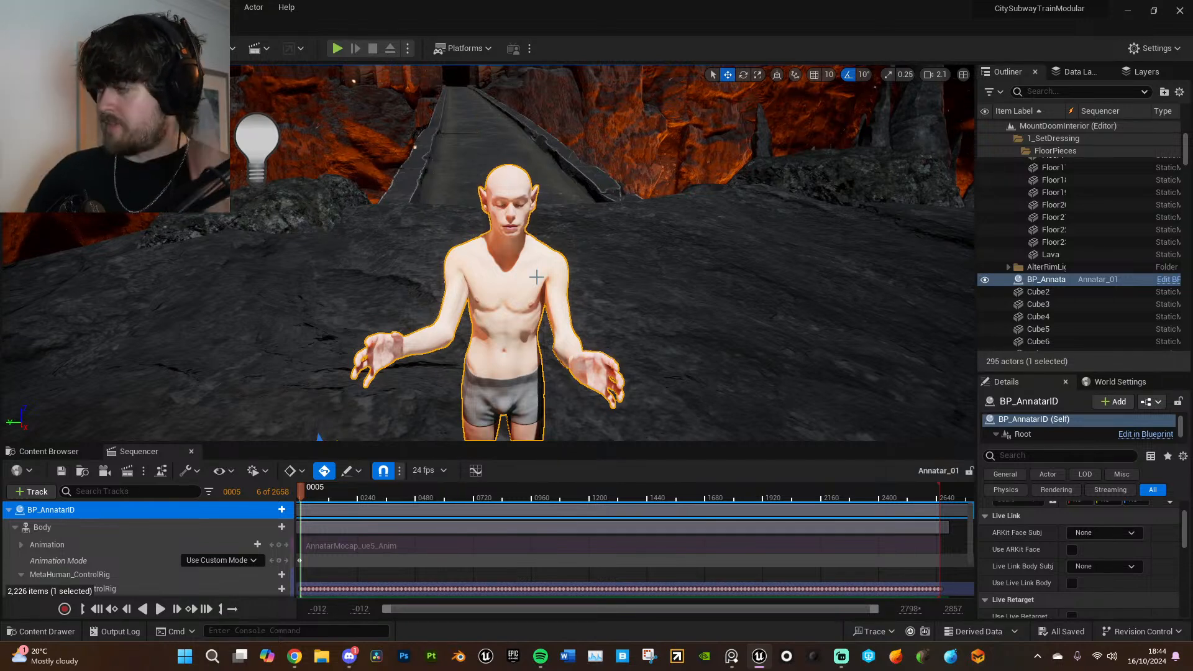
- Turn off timeline snapping and slide the Face track's AnnatarFacialAnimationPolished_Sequence section earlier so it starts at frame -117
{"action": "scroll", "coordinate": [392, 542], "scroll_direction": "down", "scroll_amount": 5}
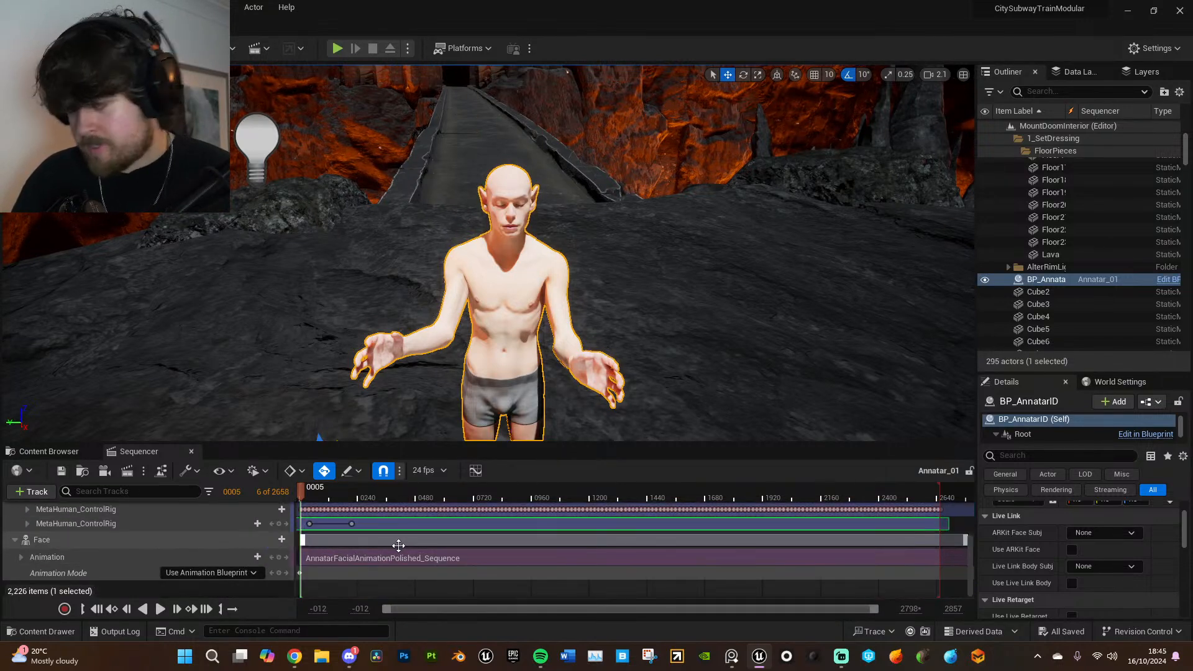
{"action": "scroll", "coordinate": [428, 560], "scroll_direction": "up", "scroll_amount": 5, "text": "ctrl"}
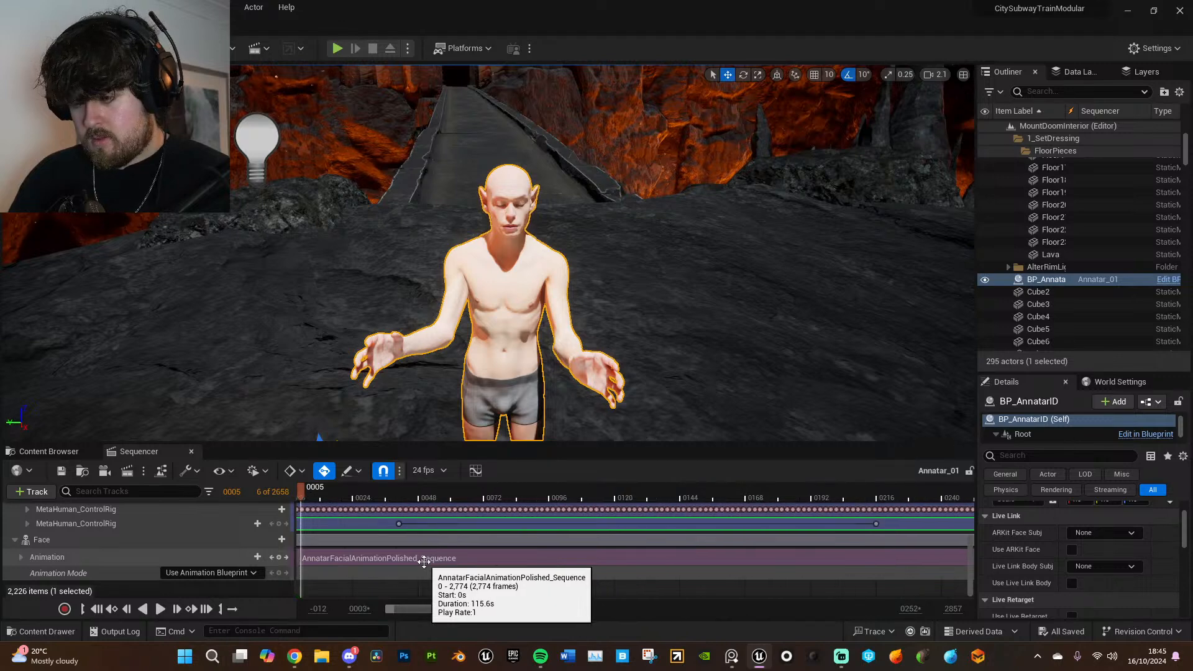
{"action": "scroll", "coordinate": [424, 562], "scroll_direction": "up", "scroll_amount": 1, "text": "ctrl"}
{"action": "left_click_drag", "start_coordinate": [327, 610], "coordinate": [347, 610]}
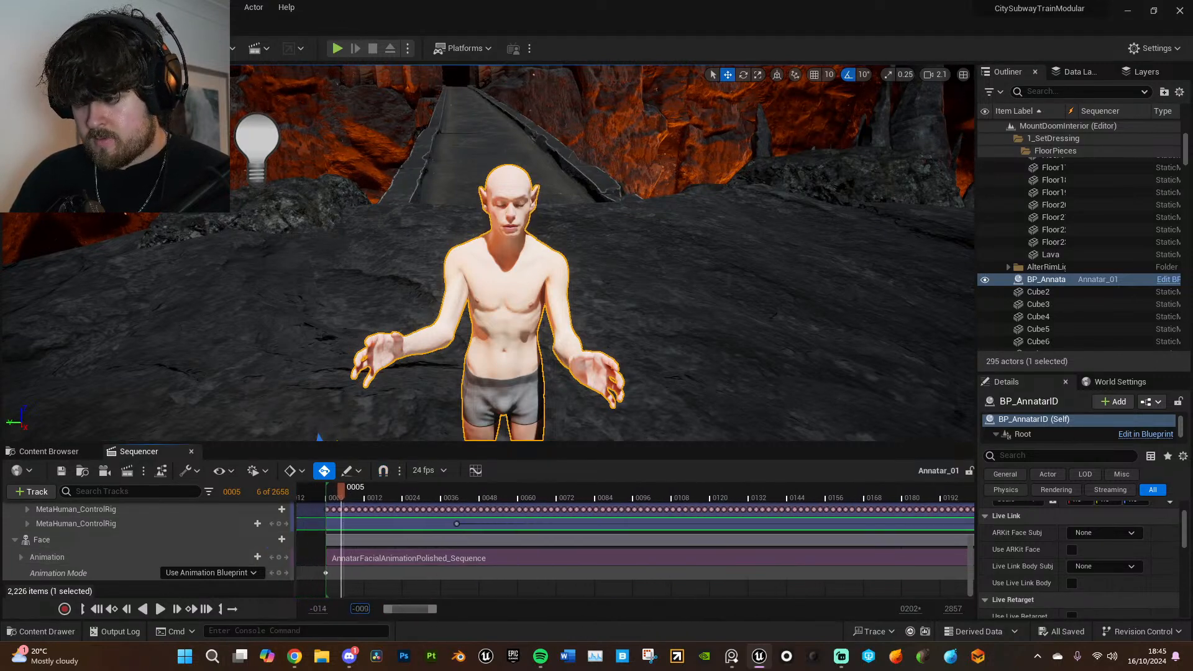
{"action": "scroll", "coordinate": [411, 560], "scroll_direction": "up", "scroll_amount": 3, "text": "ctrl"}
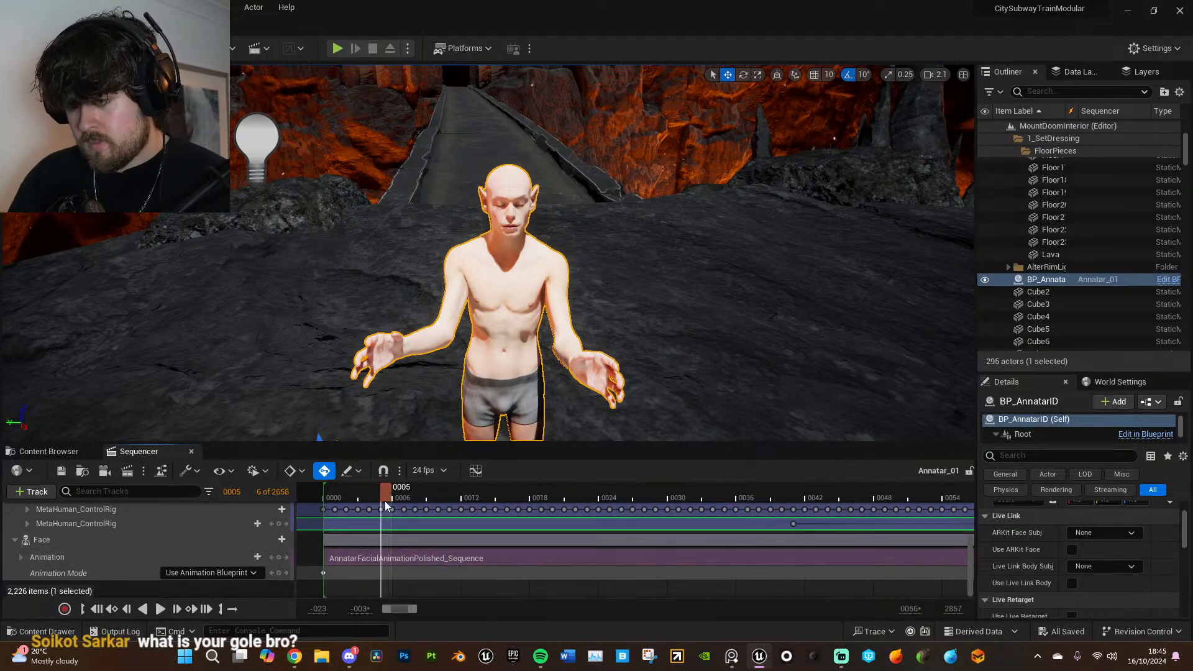
{"action": "left_click_drag", "start_coordinate": [386, 494], "coordinate": [483, 497]}
{"action": "left_click_drag", "start_coordinate": [527, 561], "coordinate": [311, 560]}
{"action": "left_click_drag", "start_coordinate": [660, 559], "coordinate": [476, 556]}
{"action": "left_click_drag", "start_coordinate": [798, 555], "coordinate": [551, 554]}
{"action": "left_click_drag", "start_coordinate": [791, 562], "coordinate": [494, 557]}
{"action": "left_click_drag", "start_coordinate": [829, 557], "coordinate": [515, 558]}
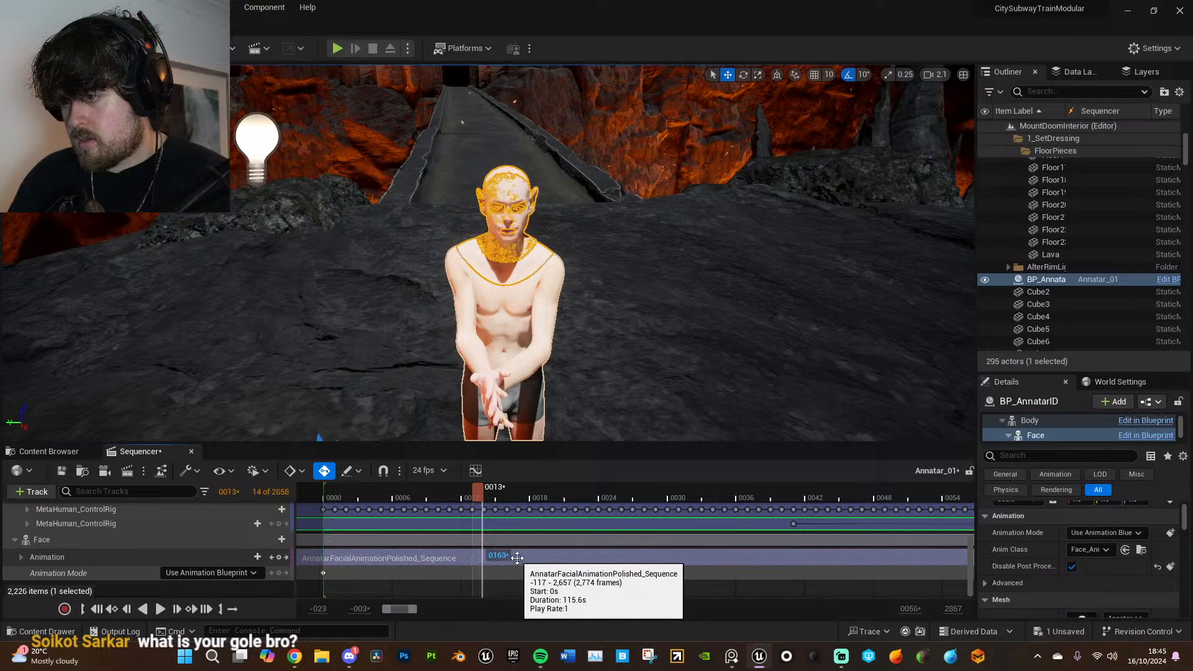
- Scrub frames 5 to 22 and play the sequence through to check the facial animation's timing against the body mocap
{"action": "left_click", "coordinate": [385, 491]}
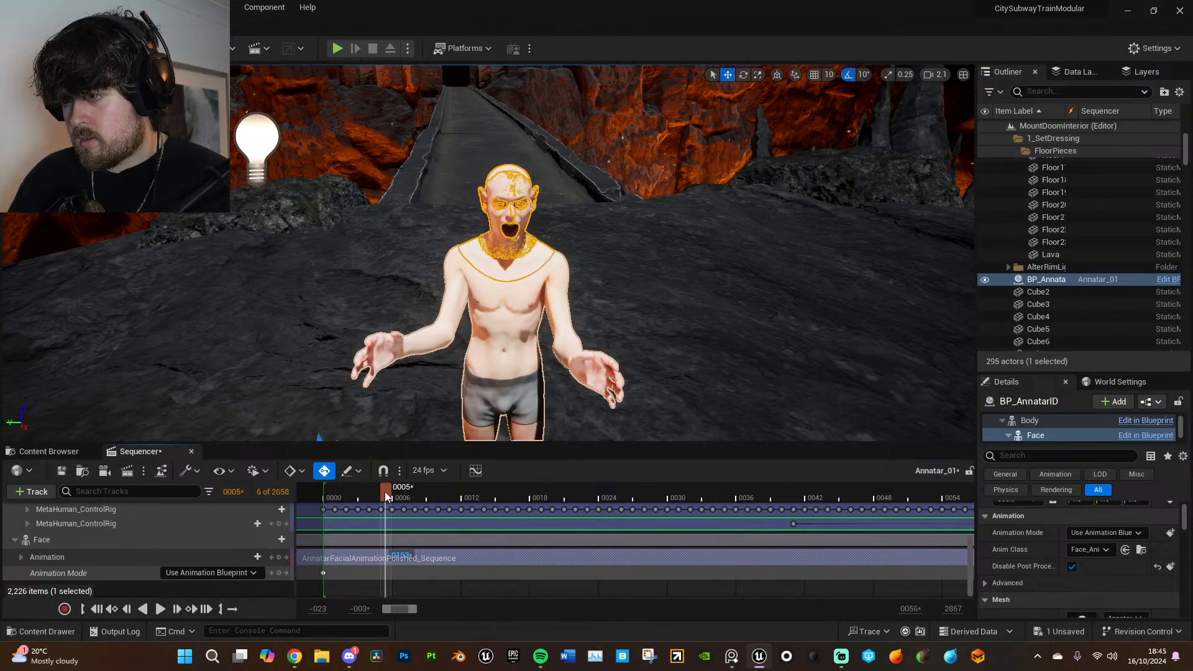
{"action": "left_click_drag", "start_coordinate": [386, 491], "coordinate": [581, 491]}
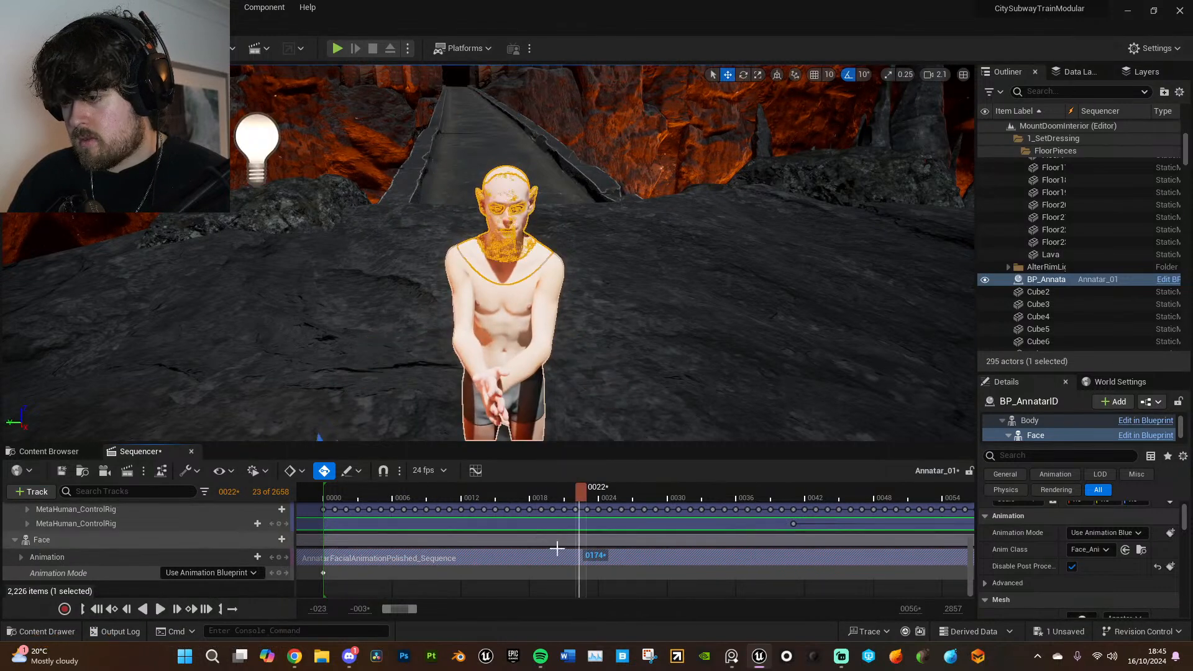
{"action": "left_click", "coordinate": [435, 491]}
{"action": "key", "text": "space"}
{"action": "left_click", "coordinate": [339, 490]}
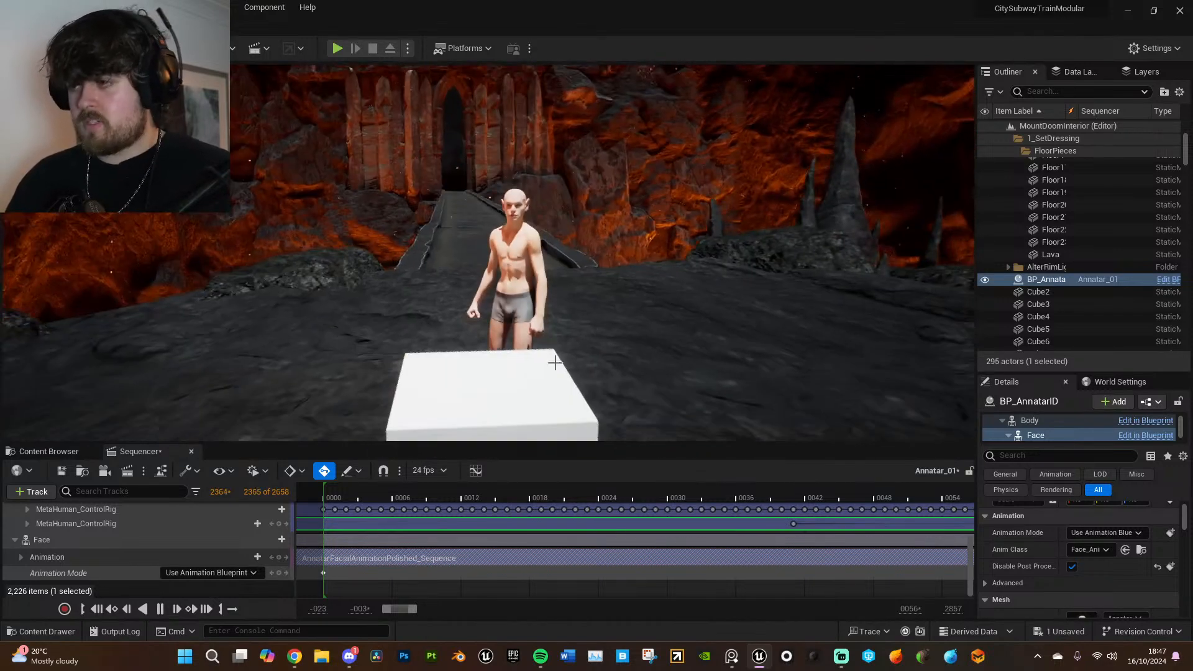
{"action": "left_click", "coordinate": [399, 494]}
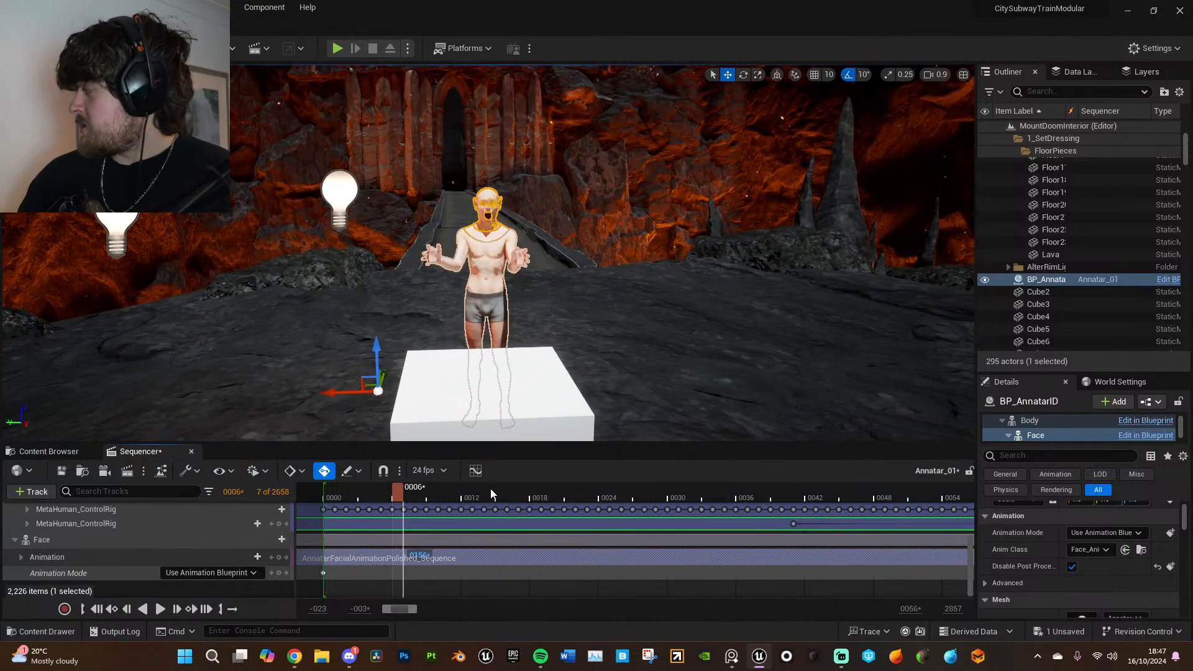
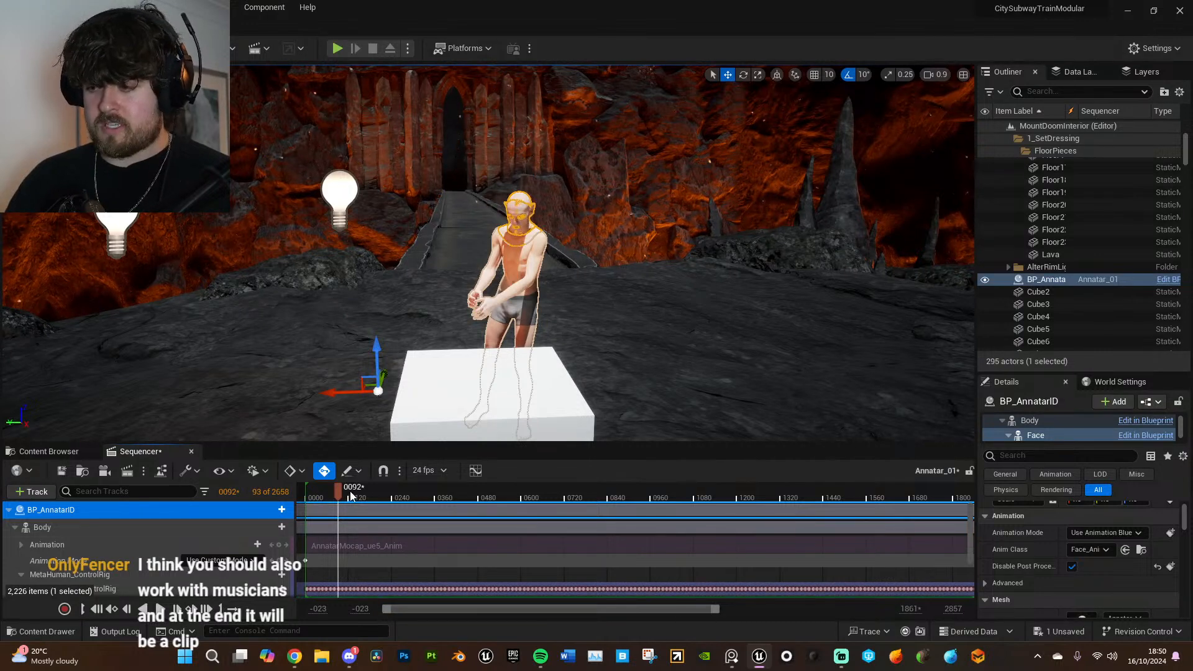
- Trim the start of the Annatar_01 playback range to frame 213, with timeline snapping turned on
{"action": "left_click_drag", "start_coordinate": [340, 492], "coordinate": [381, 491]}
{"action": "left_click_drag", "start_coordinate": [303, 491], "coordinate": [382, 492]}
{"action": "scroll", "coordinate": [386, 507], "scroll_direction": "up", "scroll_amount": 3, "text": "ctrl"}
{"action": "scroll", "coordinate": [384, 505], "scroll_direction": "up", "scroll_amount": 5, "text": "ctrl"}
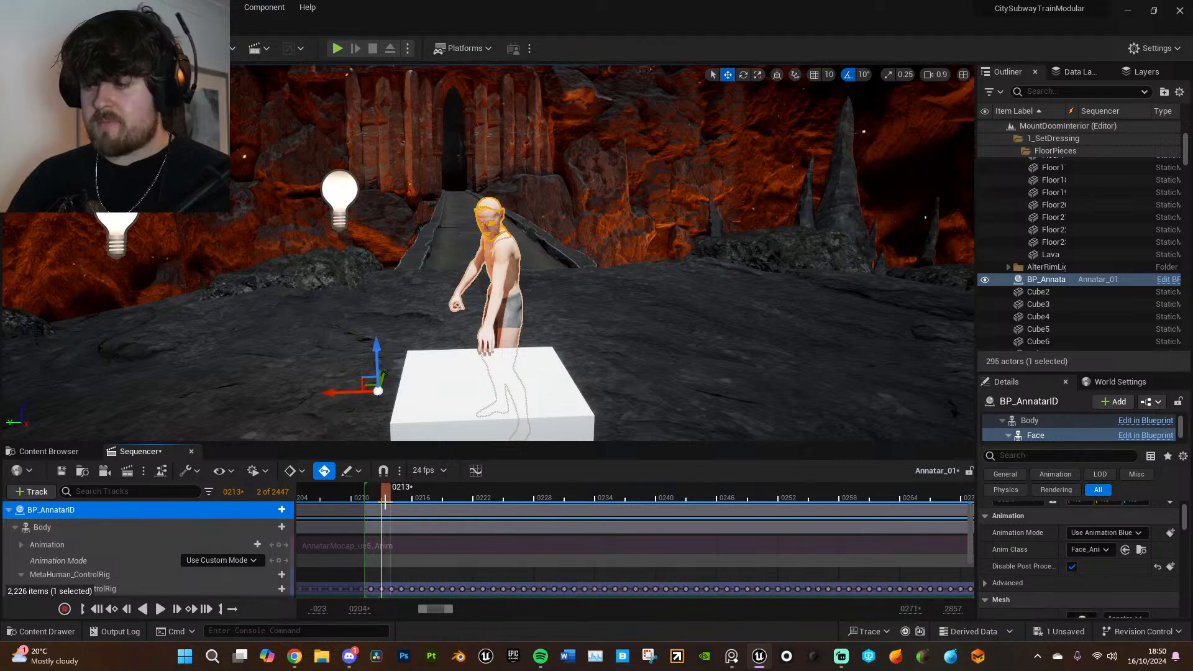
{"action": "left_click", "coordinate": [383, 470]}
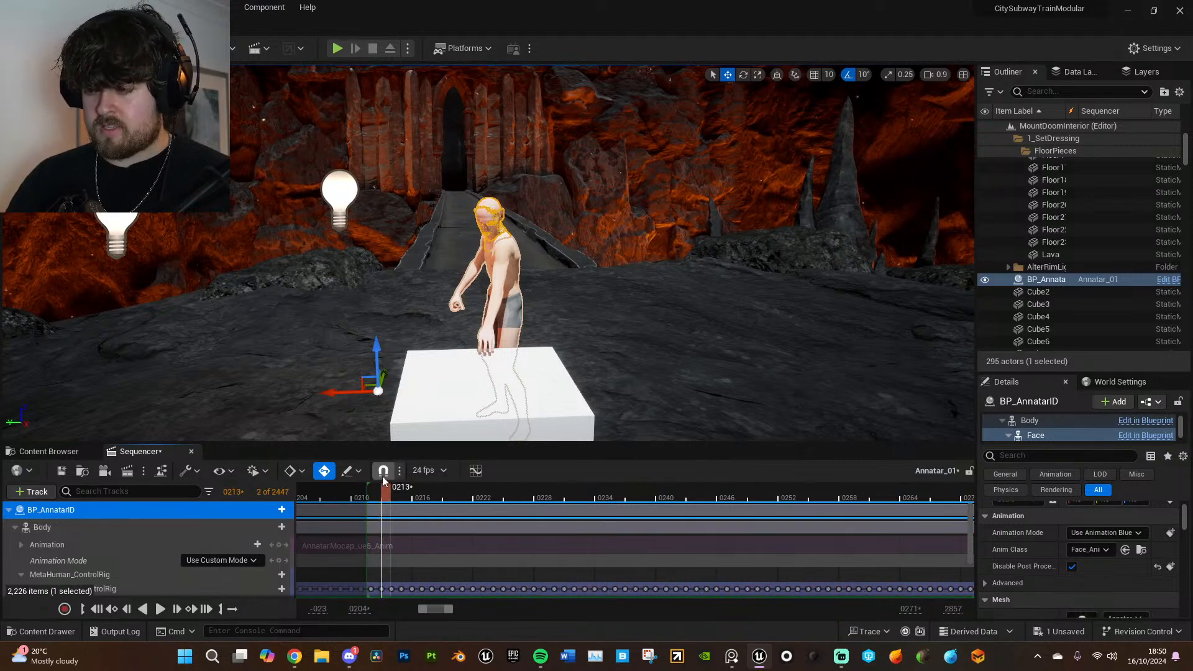
{"action": "left_click_drag", "start_coordinate": [370, 491], "coordinate": [384, 491]}
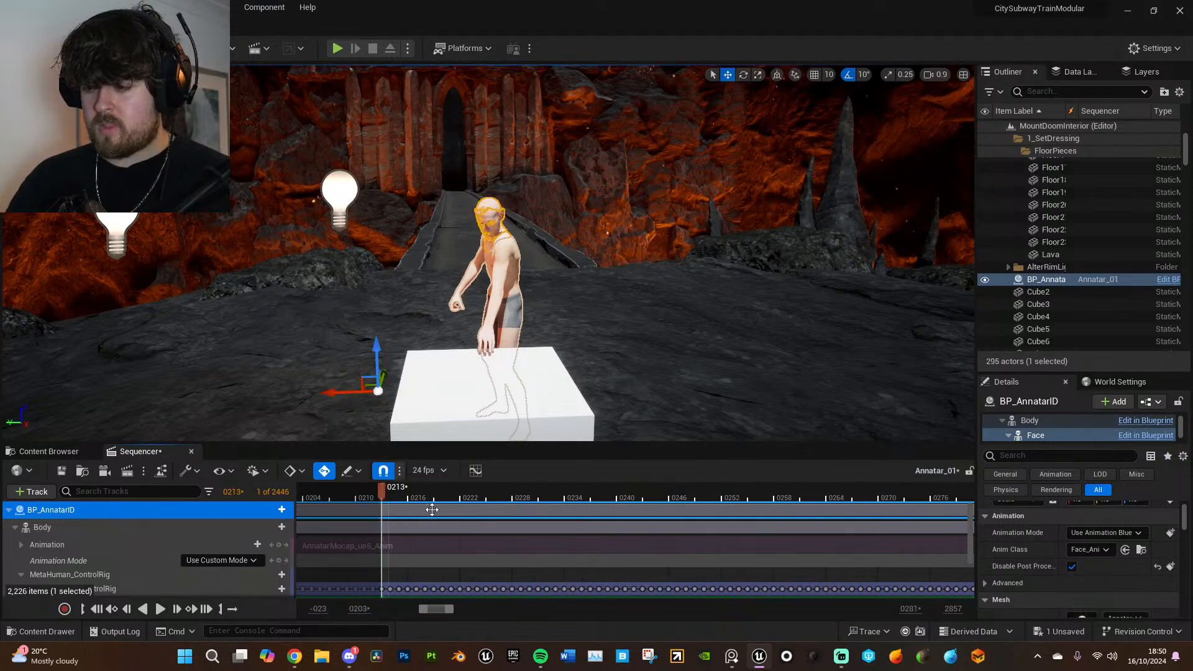
- Play and scrub the sequence from frame 2583 to its end to check the closing poses, then return to frame 228
{"action": "scroll", "coordinate": [740, 529], "scroll_direction": "down", "scroll_amount": 8, "text": "ctrl"}
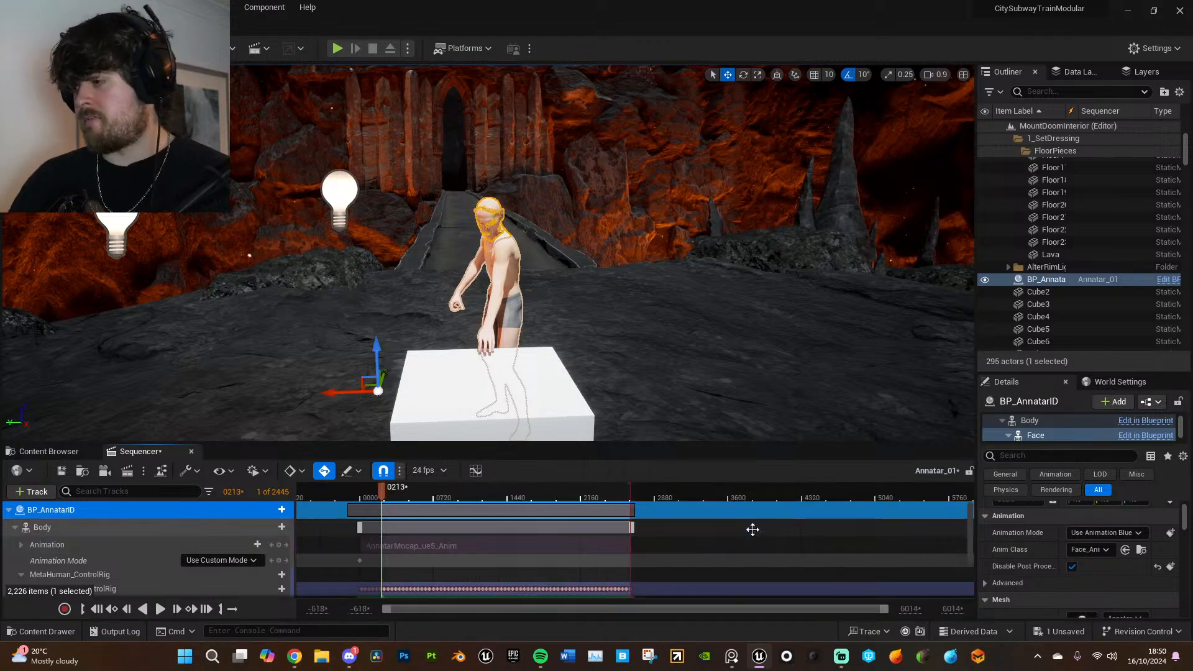
{"action": "left_click", "coordinate": [622, 494]}
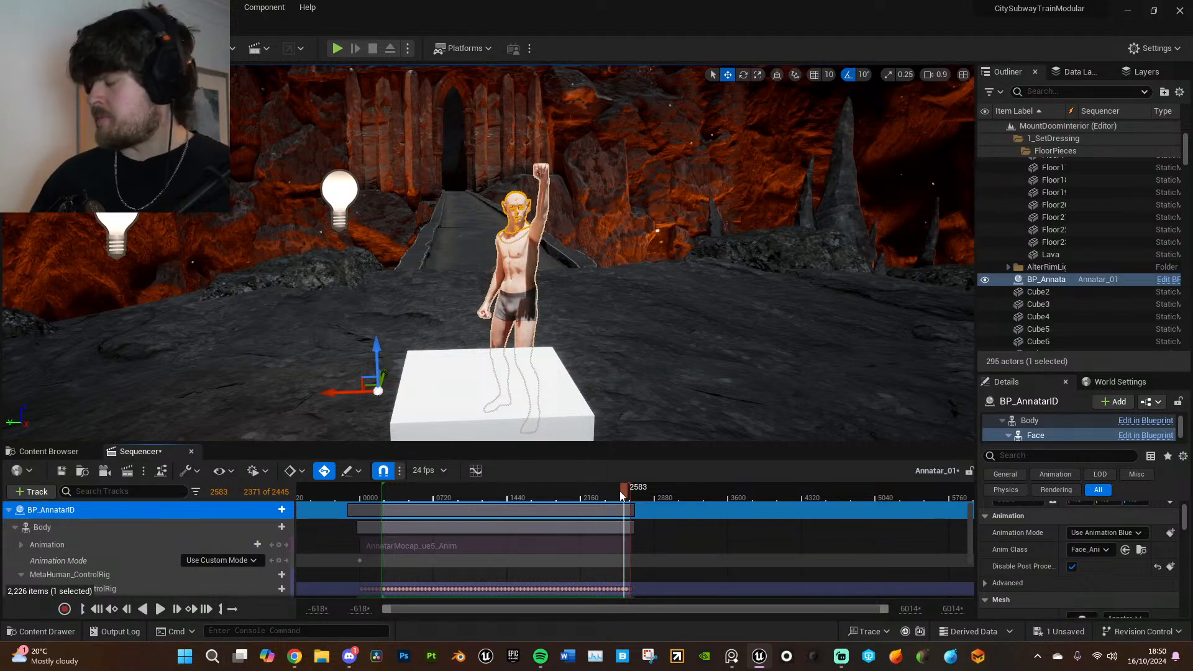
{"action": "key", "text": "space"}
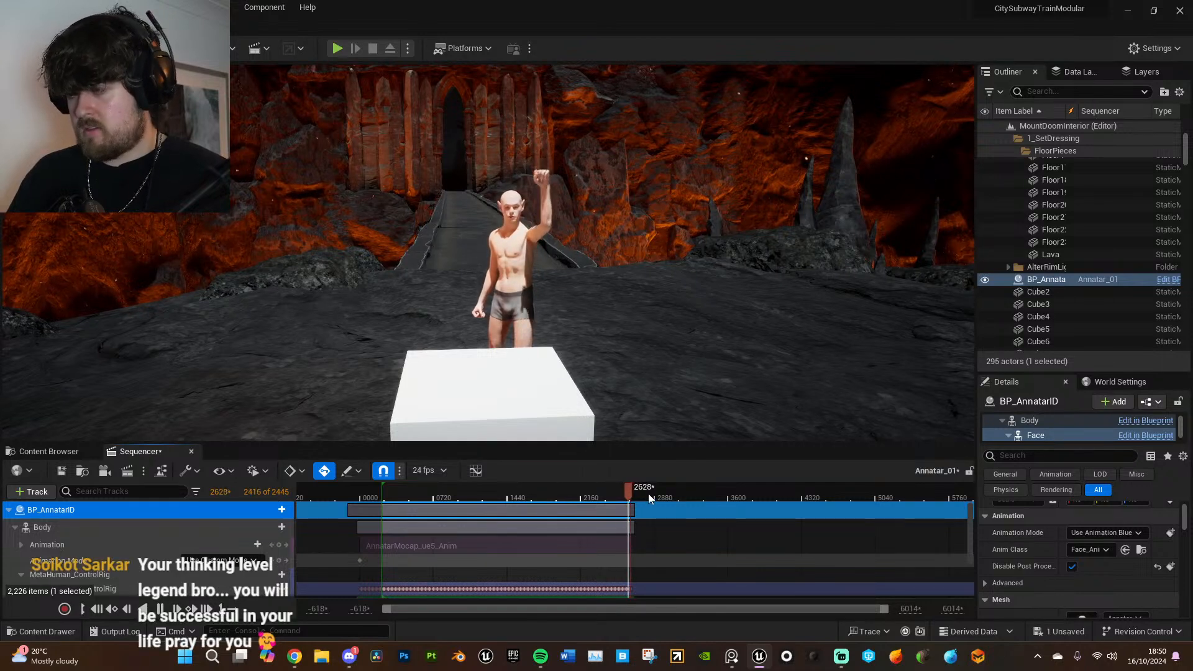
{"action": "key", "text": "space"}
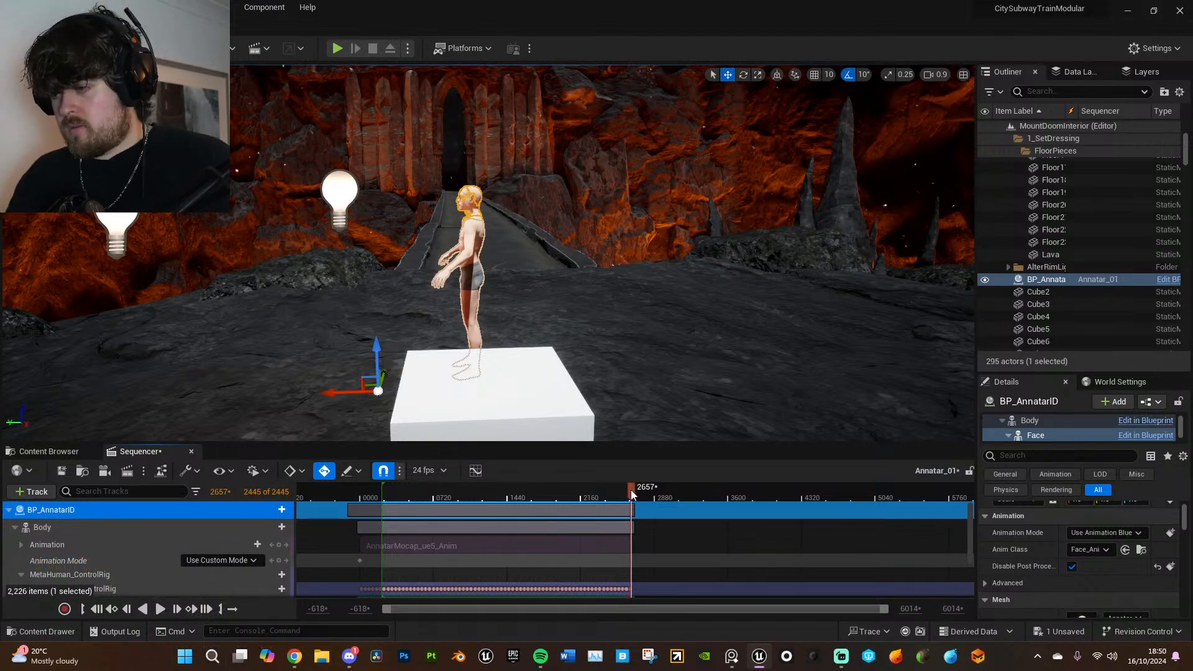
{"action": "left_click_drag", "start_coordinate": [631, 491], "coordinate": [628, 490]}
{"action": "scroll", "coordinate": [629, 491], "scroll_direction": "up", "scroll_amount": 8}
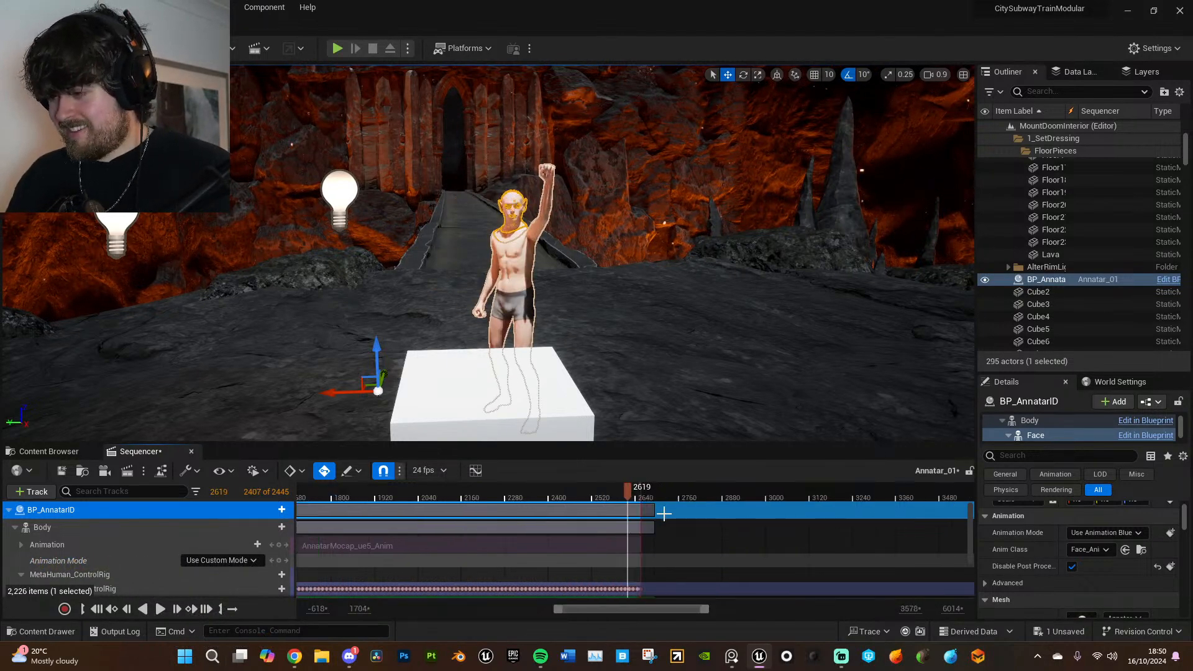
{"action": "left_click_drag", "start_coordinate": [640, 494], "coordinate": [761, 494]}
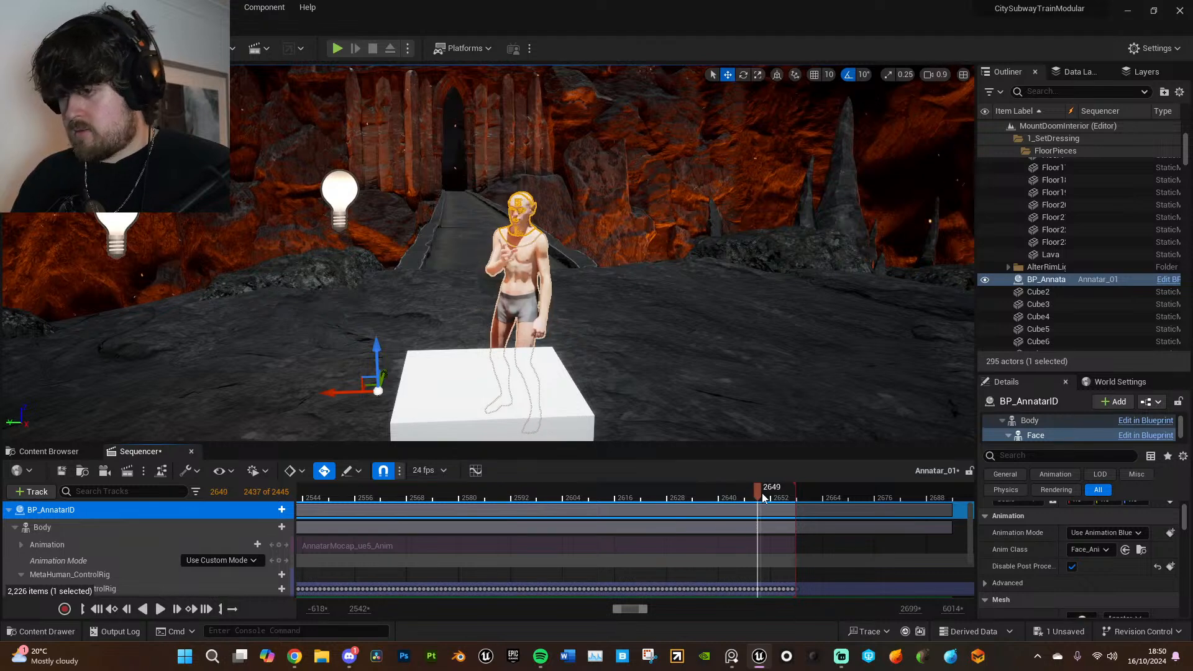
{"action": "scroll", "coordinate": [629, 572], "scroll_direction": "down", "scroll_amount": 3}
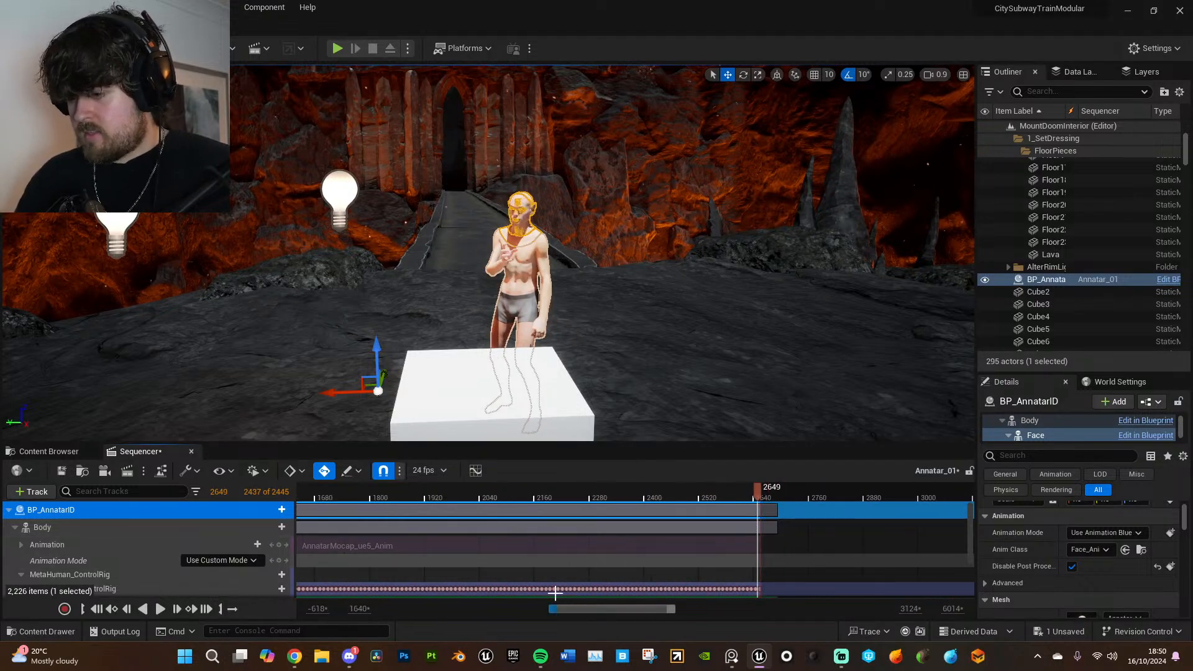
{"action": "scroll", "coordinate": [547, 590], "scroll_direction": "down", "scroll_amount": 5}
{"action": "left_click", "coordinate": [351, 495]}
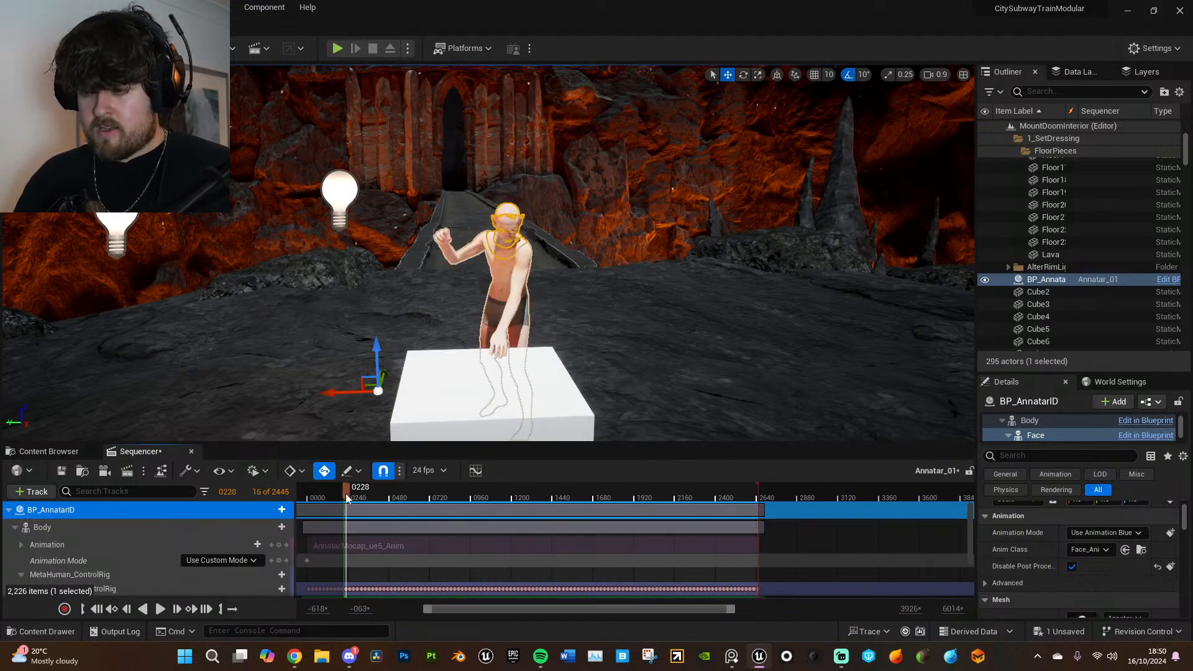
- Create a Props folder inside the project's One content folder and open it
{"action": "left_click", "coordinate": [47, 453]}
{"action": "left_click", "coordinate": [247, 471]}
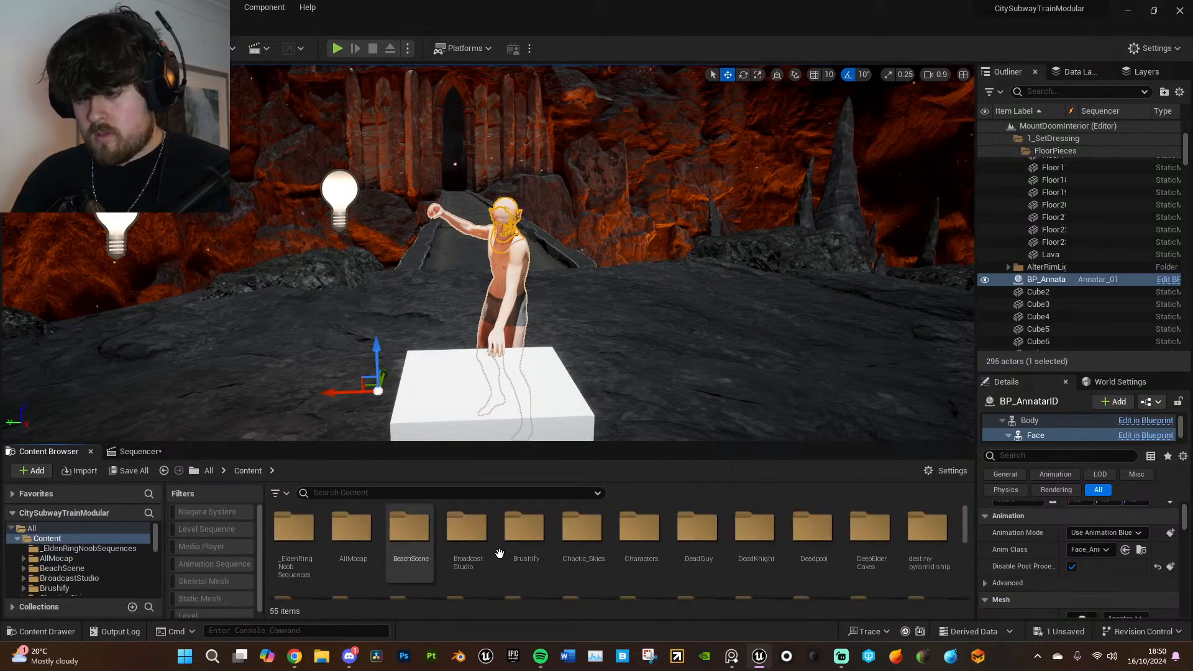
{"action": "scroll", "coordinate": [511, 548], "scroll_direction": "down", "scroll_amount": 2}
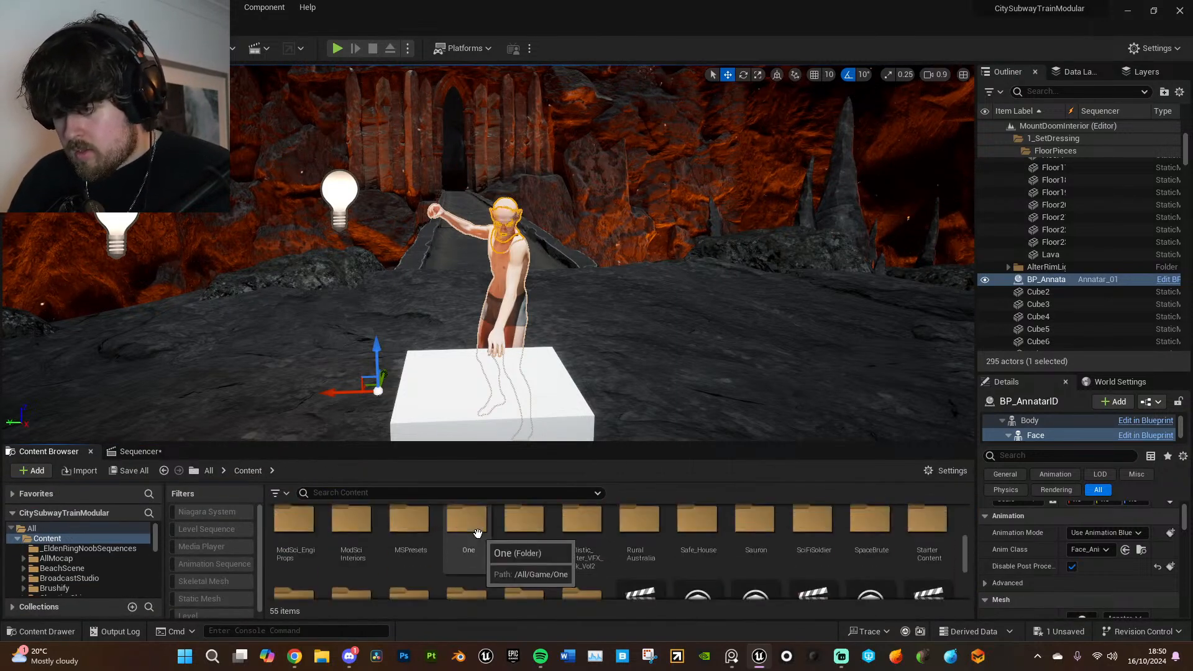
{"action": "double_click", "coordinate": [467, 547]}
{"action": "right_click", "coordinate": [477, 538]}
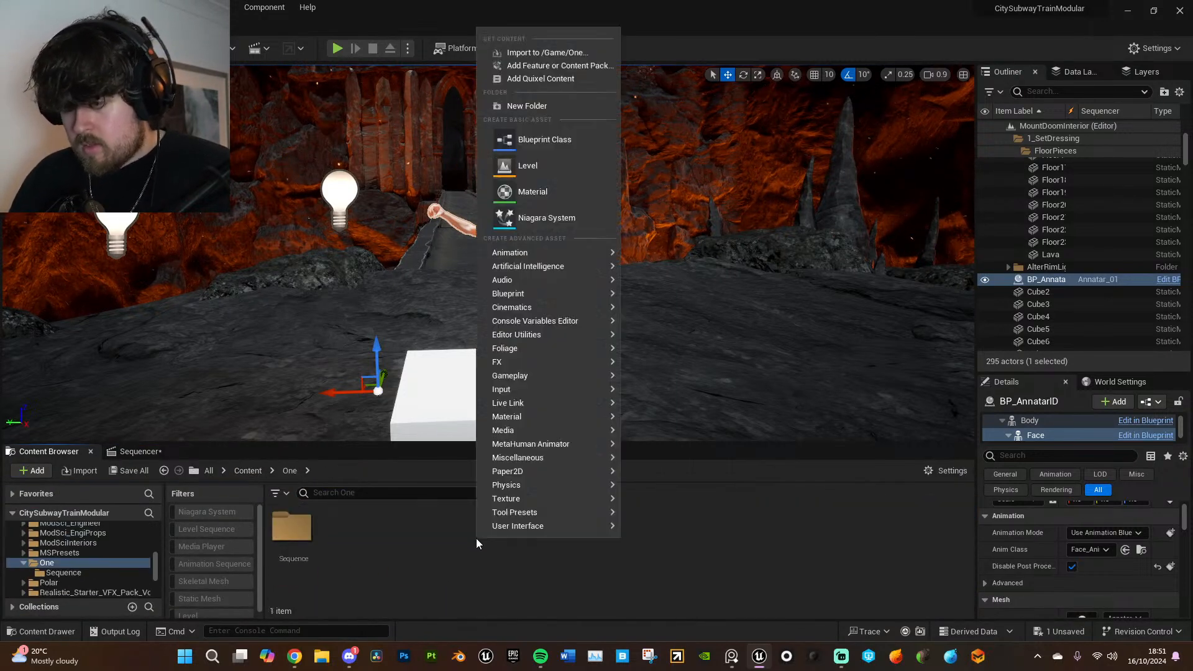
{"action": "left_click", "coordinate": [538, 106]}
{"action": "type", "text": "Props"}
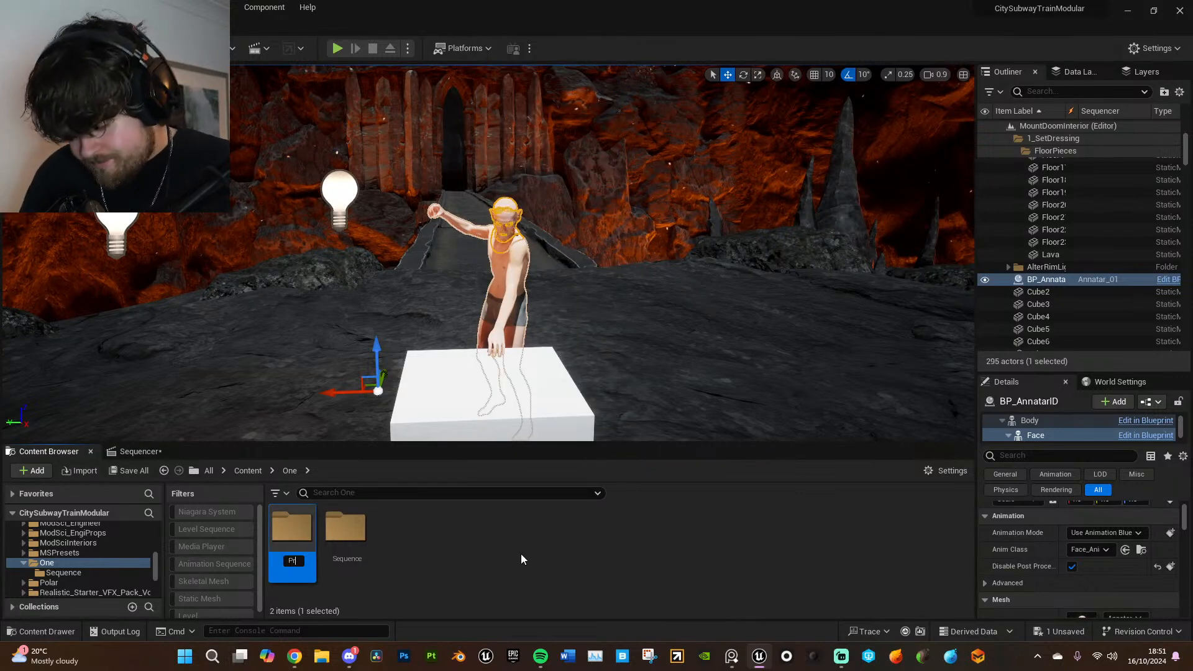
{"action": "key", "text": "Return"}
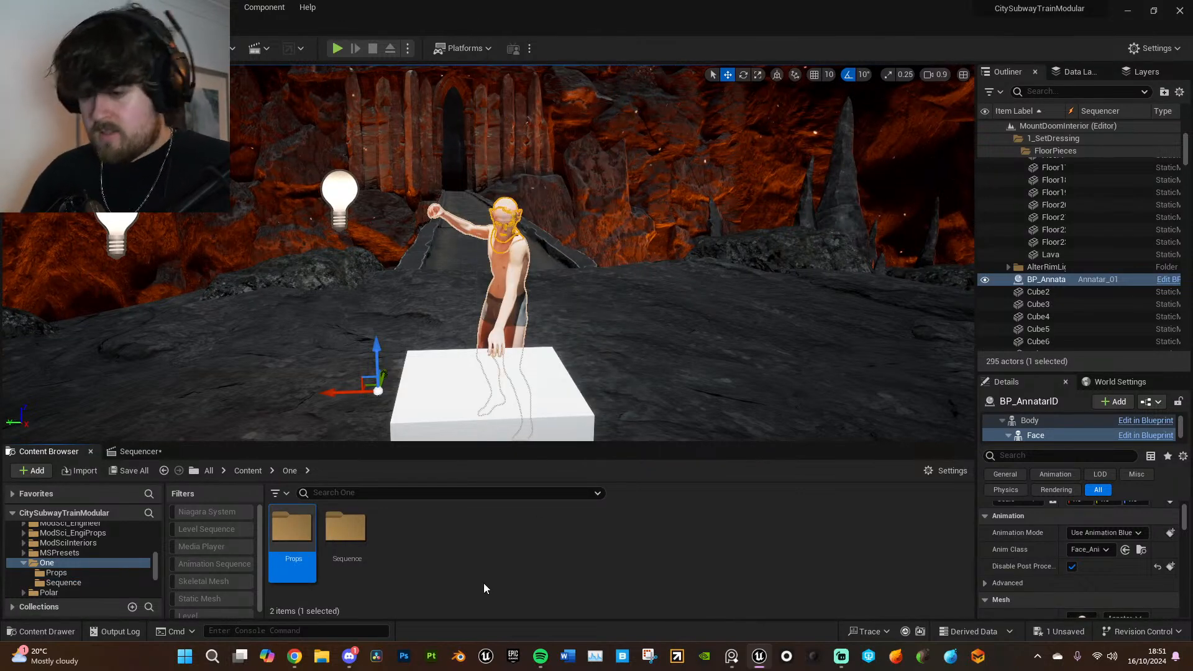
{"action": "double_click", "coordinate": [276, 527]}
- Save all unsaved changes in the project, including the Annatar_01 sequence
{"action": "left_click", "coordinate": [43, 7]}
{"action": "left_click", "coordinate": [43, 7]}
{"action": "left_click", "coordinate": [43, 8]}
{"action": "left_click", "coordinate": [84, 168]}
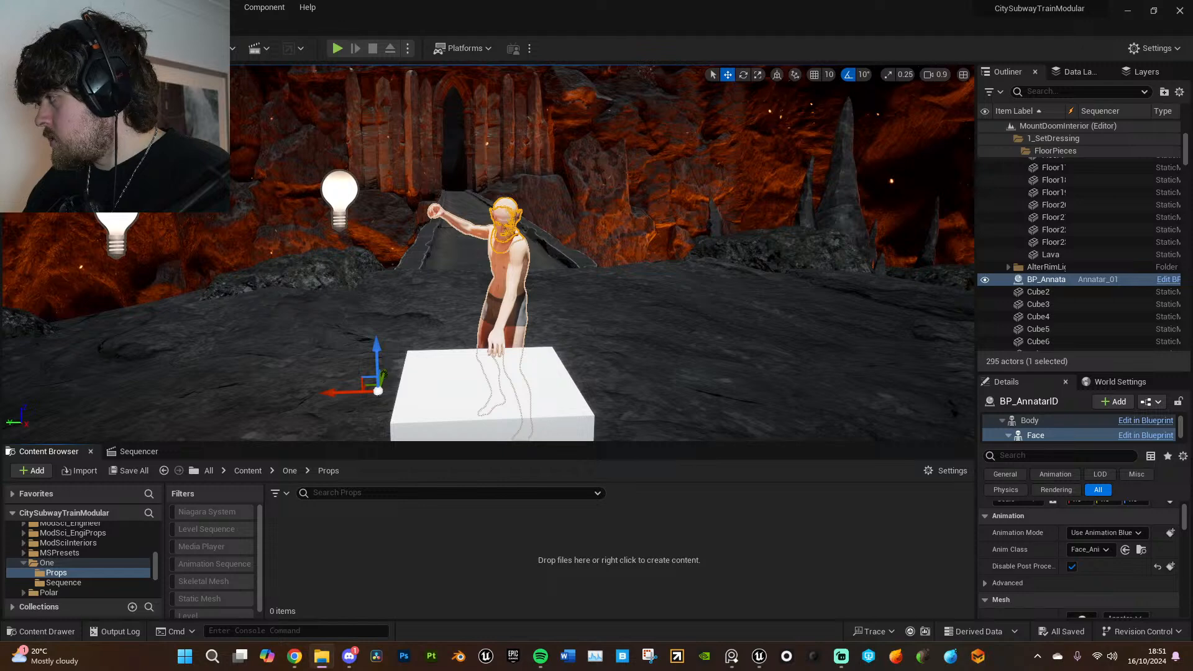
- Create a folder named AnnatarCrown inside Props and open it
{"action": "right_click", "coordinate": [371, 536]}
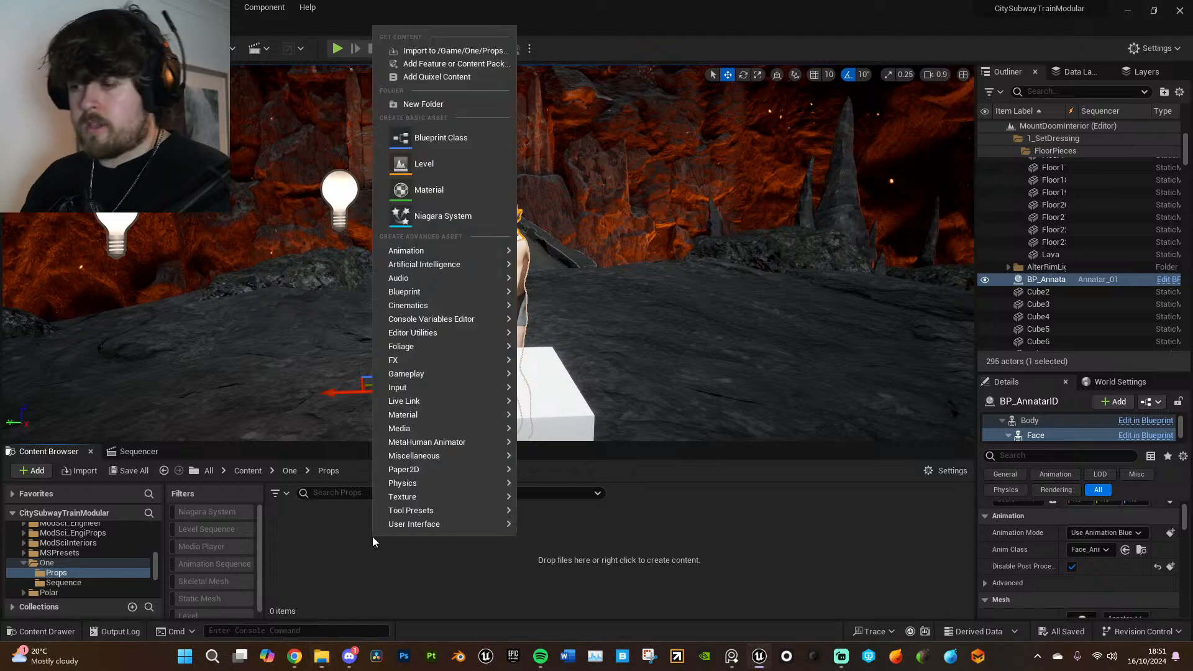
{"action": "left_click", "coordinate": [435, 102]}
{"action": "type", "text": "A"}
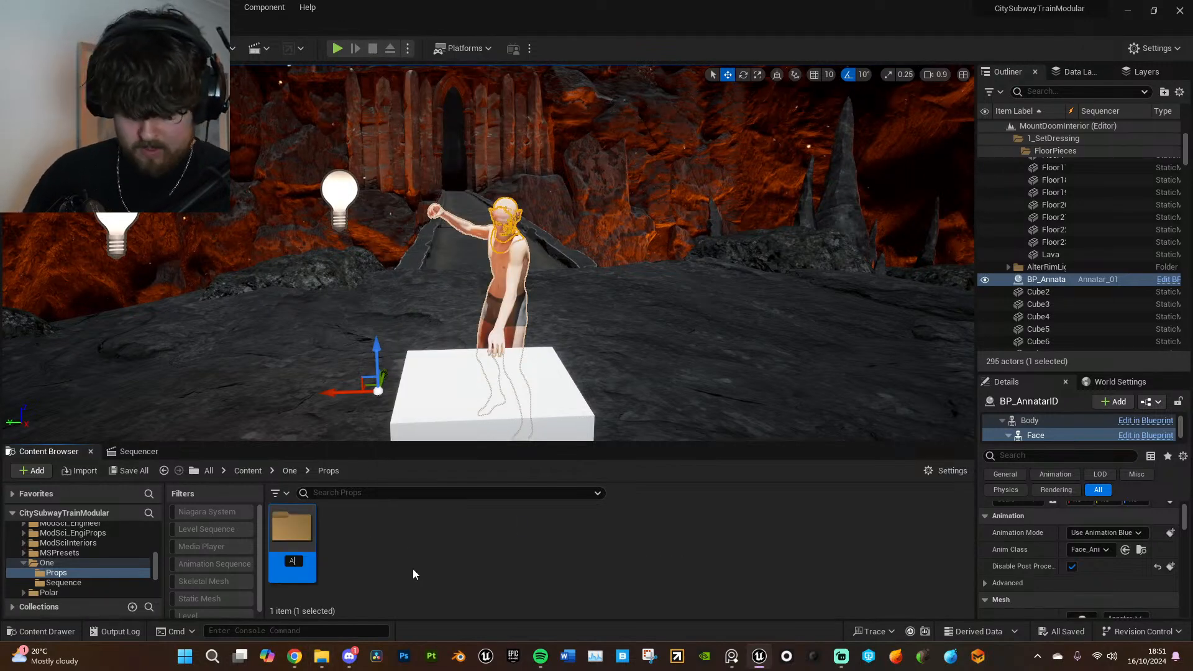
{"action": "type", "text": "nnatarC"}
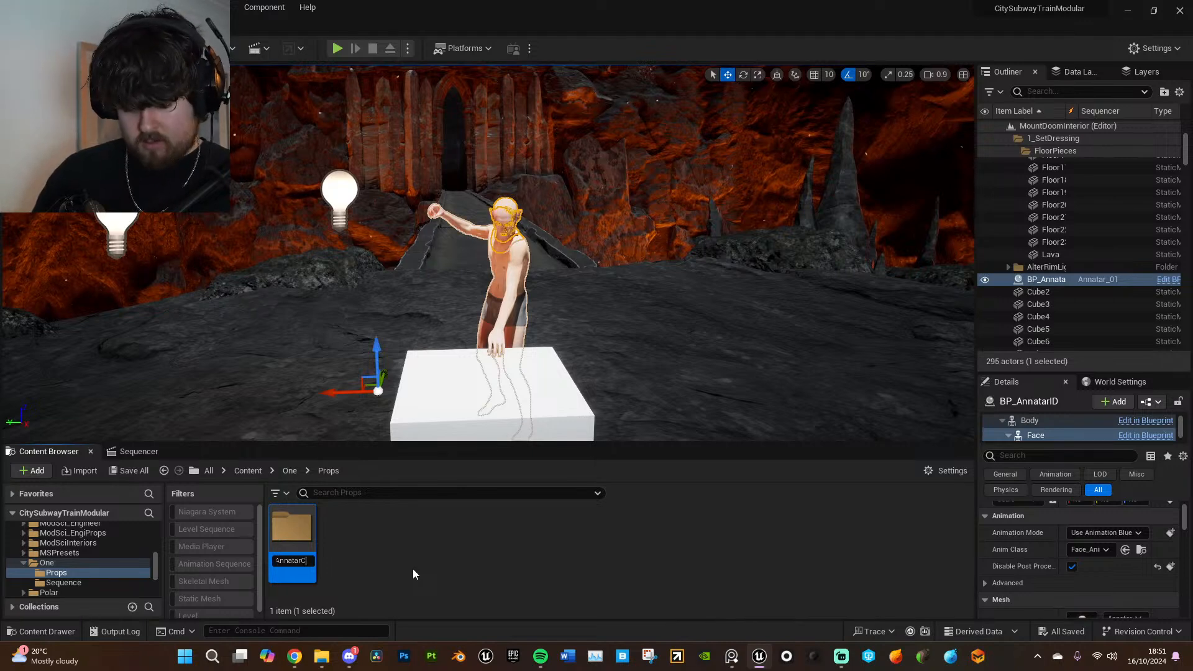
{"action": "type", "text": "rown"}
{"action": "key", "text": "Return"}
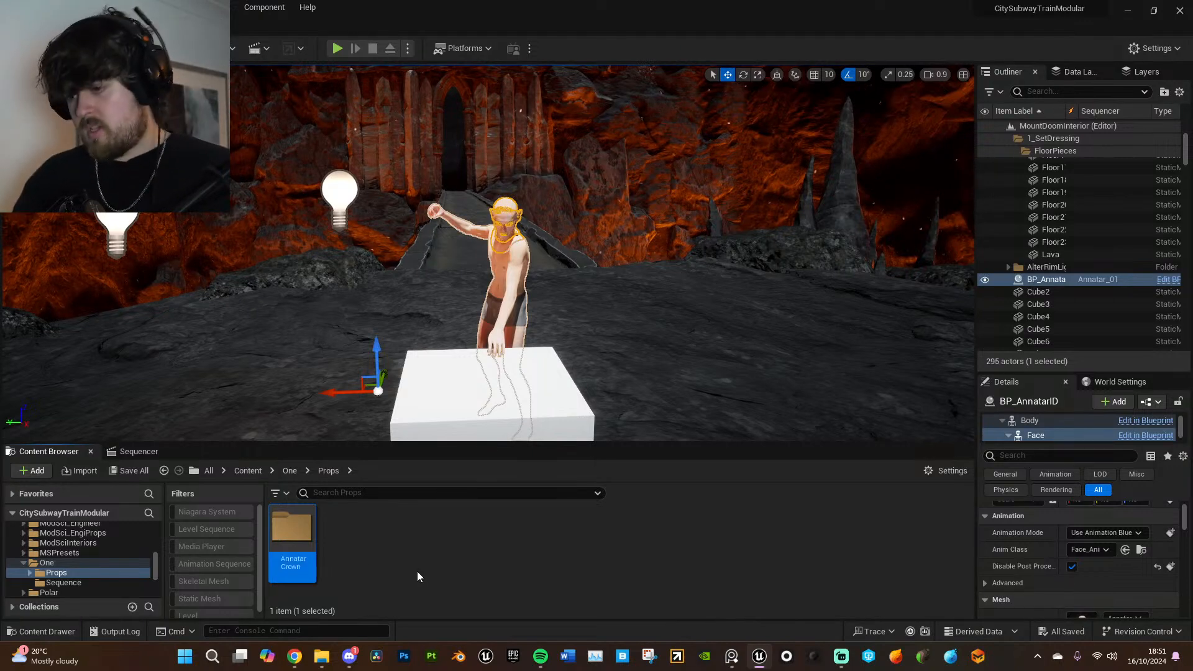
{"action": "double_click", "coordinate": [296, 524]}
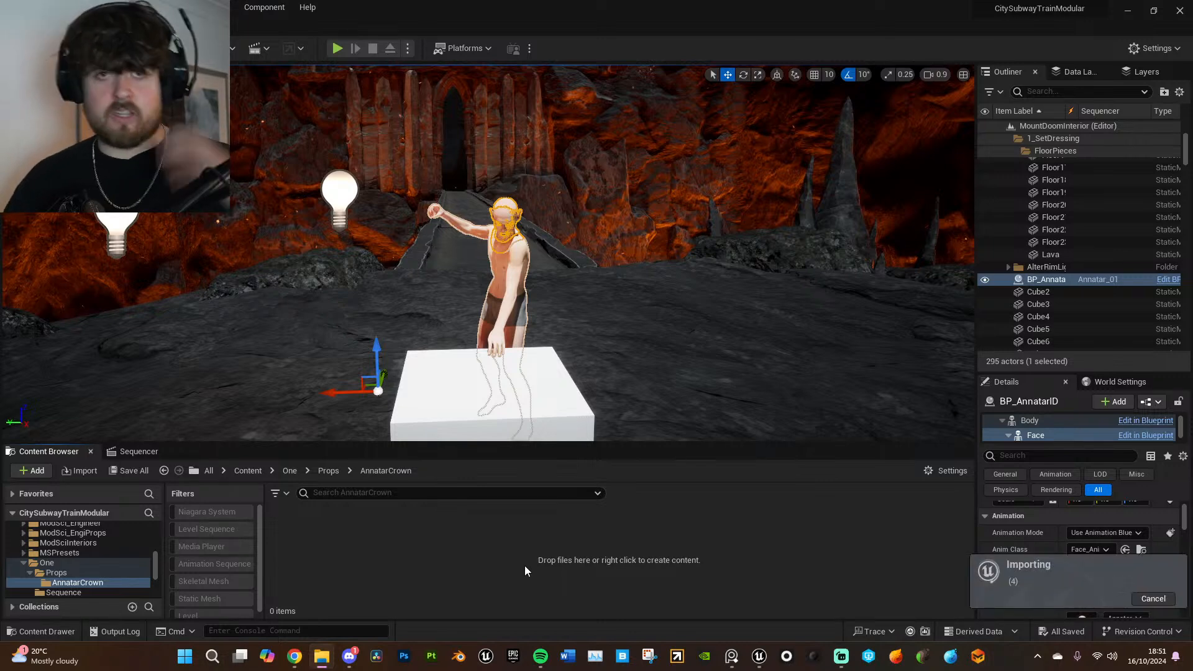
- Import the diadema FBX as a static mesh into AnnatarCrown with the default import options and dismiss the message log
{"action": "left_click", "coordinate": [394, 473]}
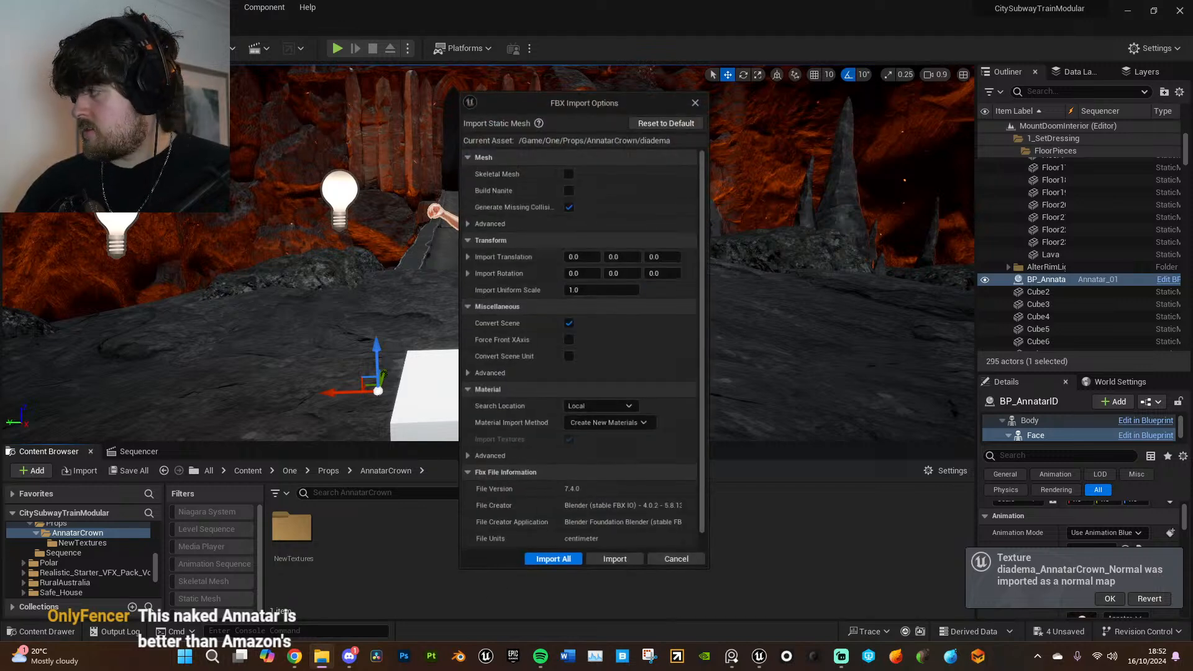
{"action": "left_click", "coordinate": [562, 565]}
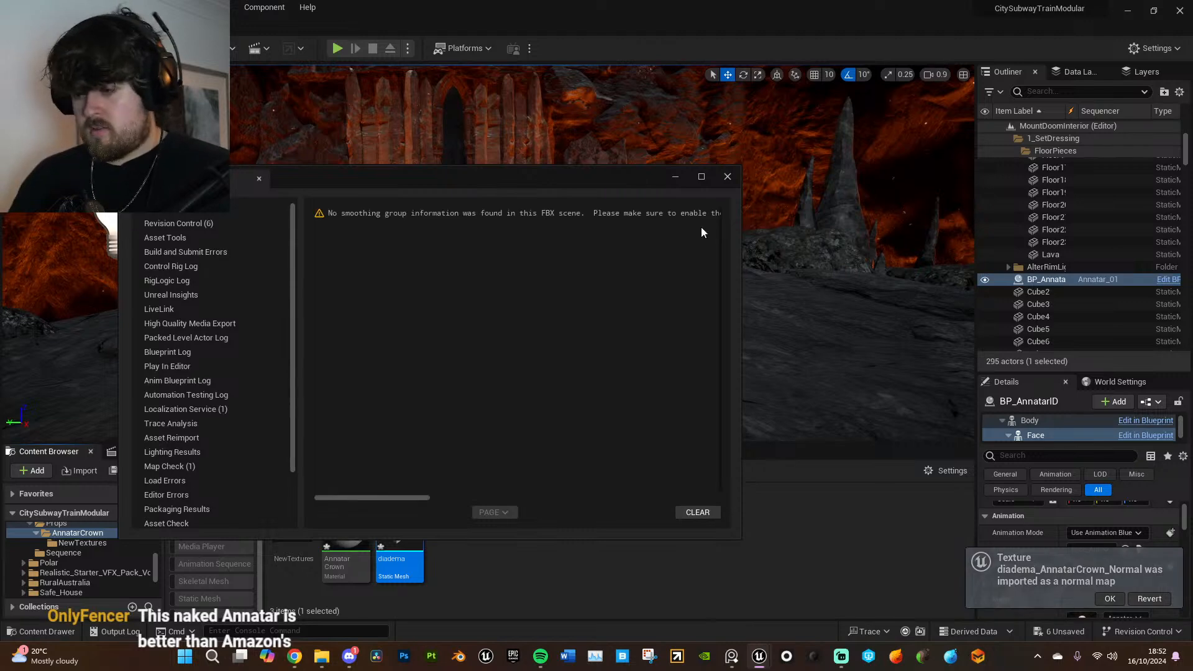
{"action": "left_click", "coordinate": [728, 177]}
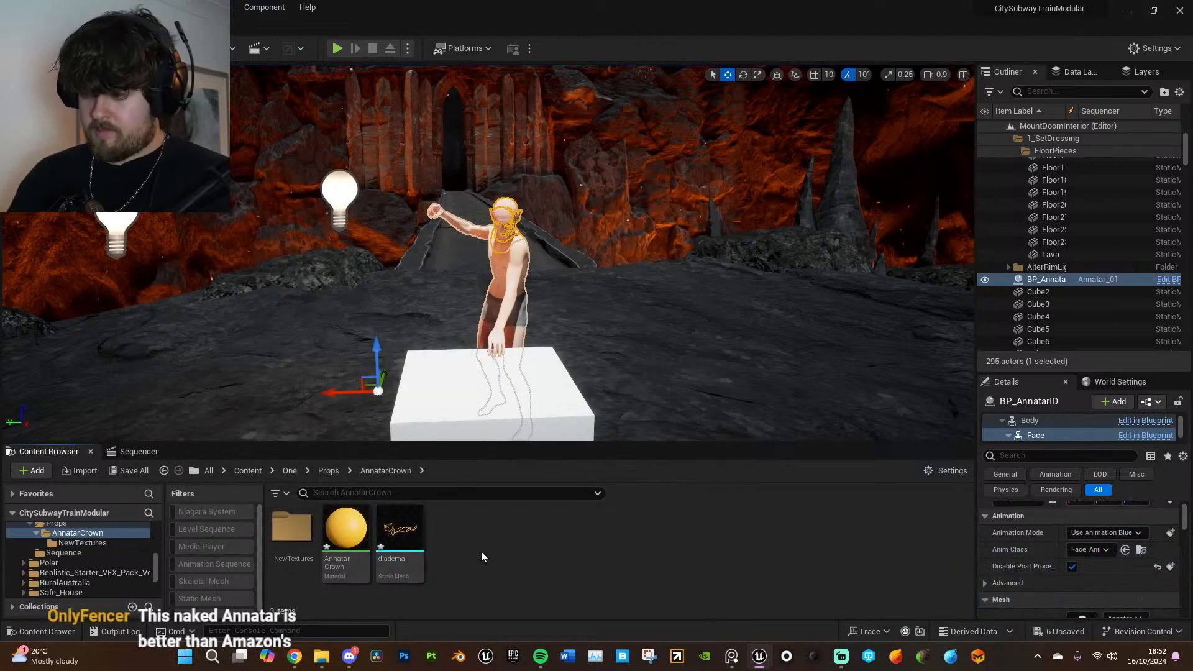
- Open the diadema static mesh and examine the crown's shape and material up close
{"action": "double_click", "coordinate": [404, 532]}
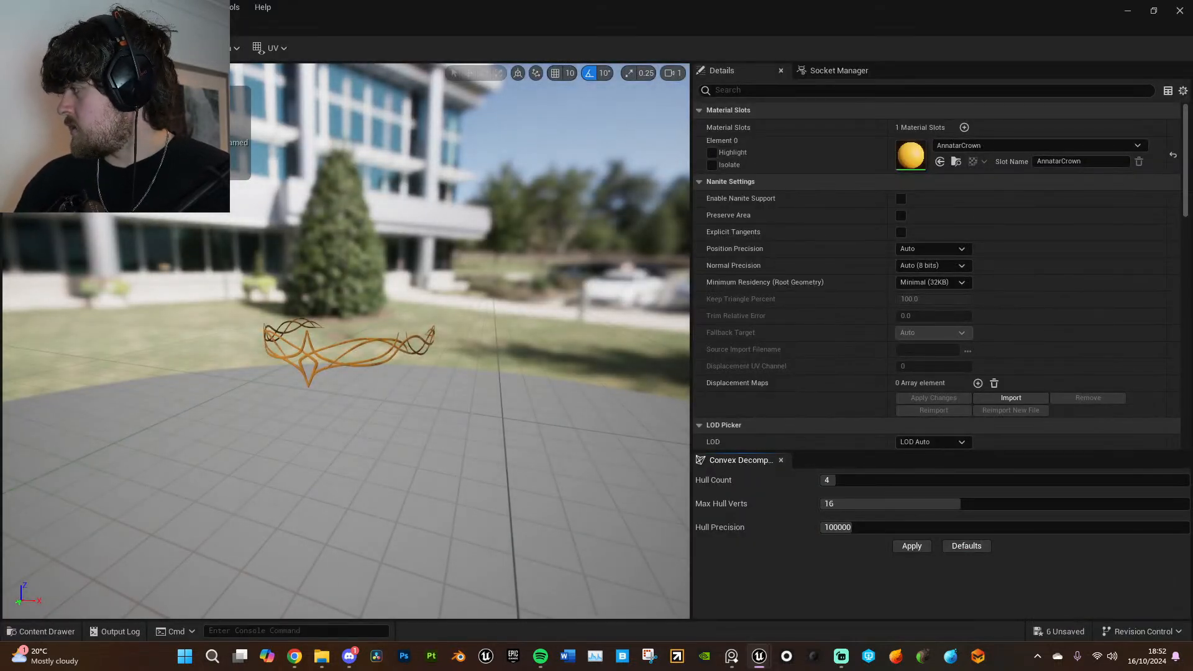
{"action": "scroll", "coordinate": [283, 413], "scroll_direction": "up", "scroll_amount": 5}
{"action": "scroll", "coordinate": [284, 413], "scroll_direction": "down", "scroll_amount": 3}
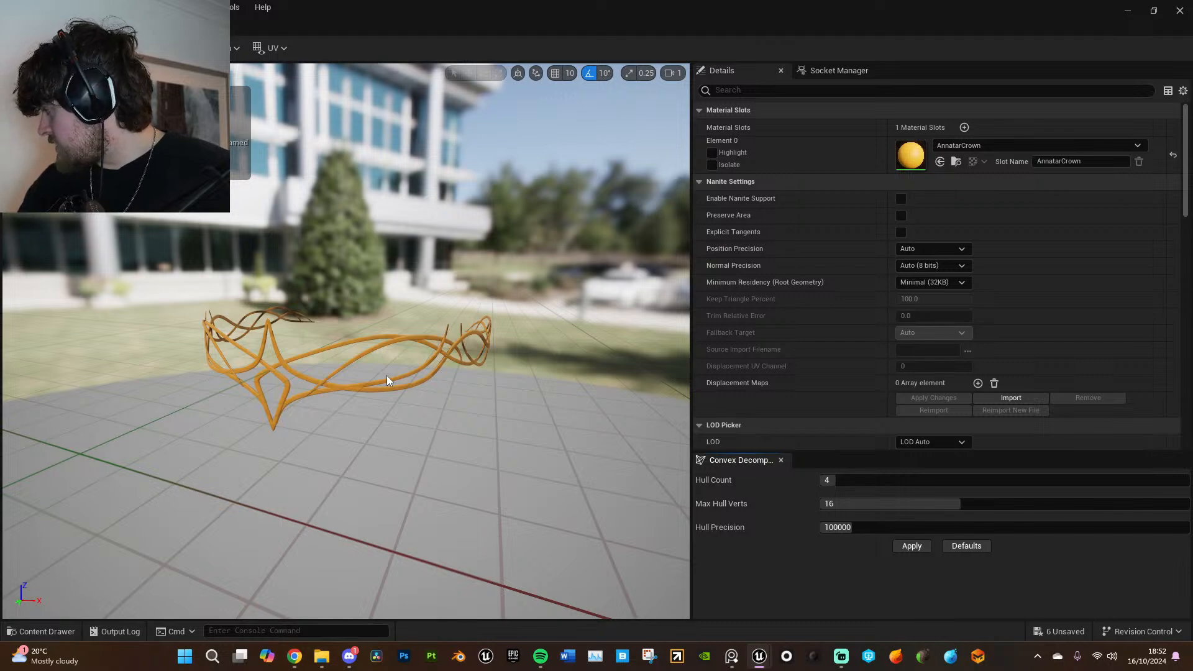
{"action": "left_click_drag", "start_coordinate": [383, 377], "coordinate": [397, 336]}
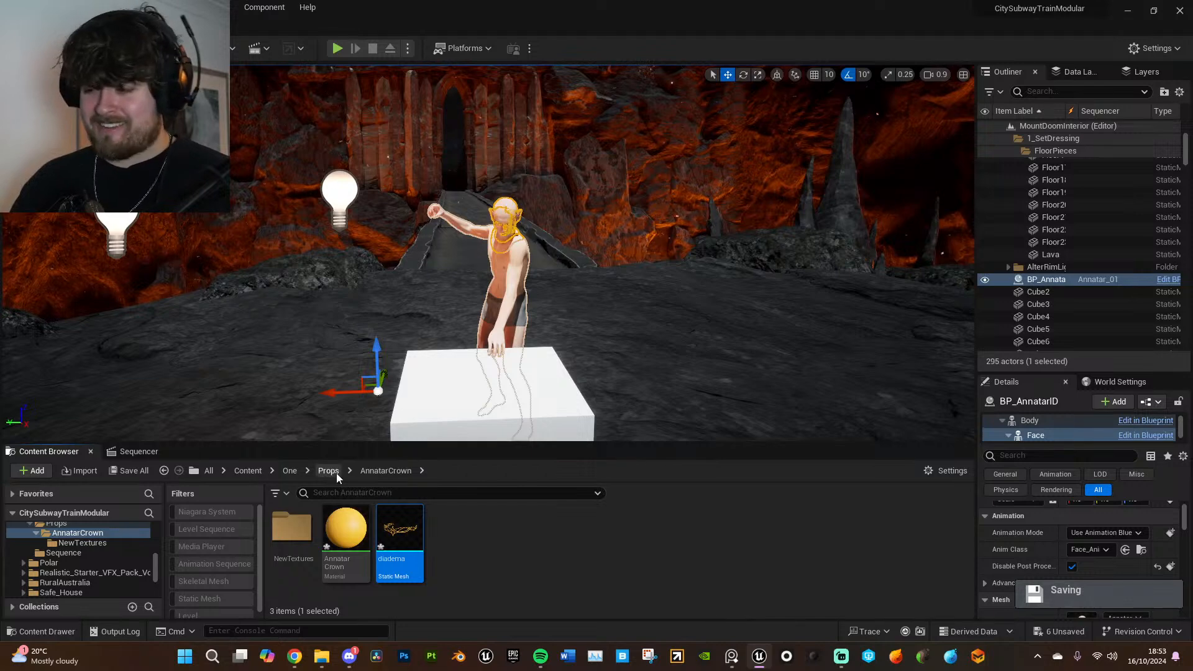
- Create a folder named CelebrimborHammer inside Props and open it
{"action": "left_click", "coordinate": [336, 472]}
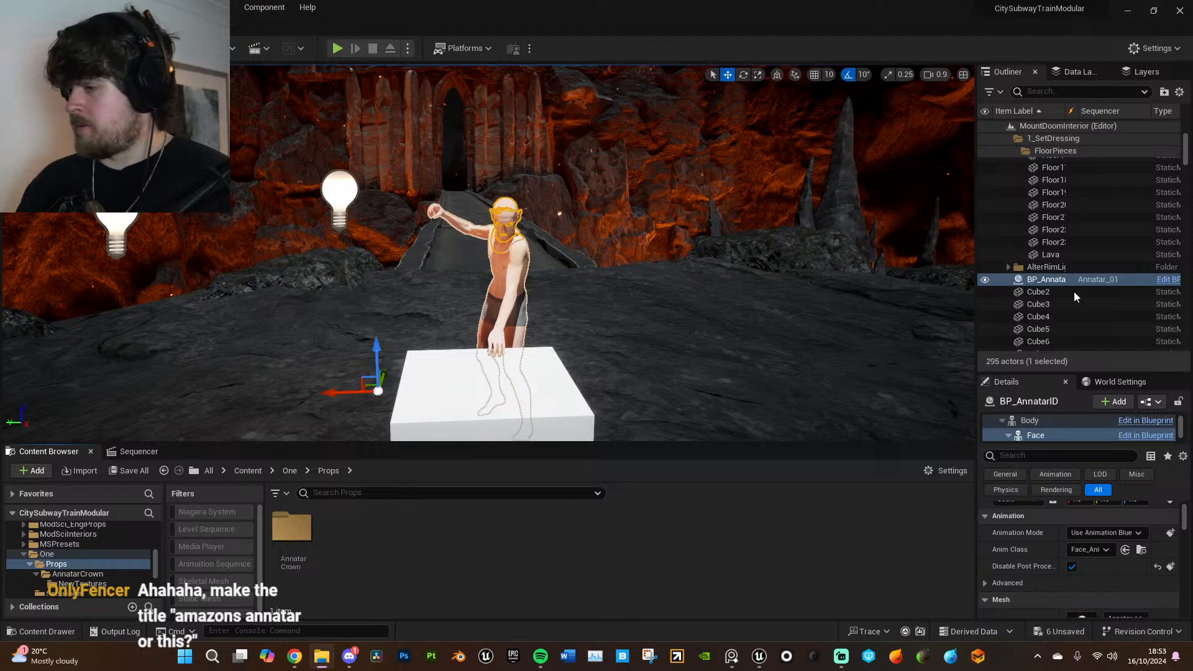
{"action": "right_click", "coordinate": [417, 551]}
{"action": "left_click", "coordinate": [481, 119]}
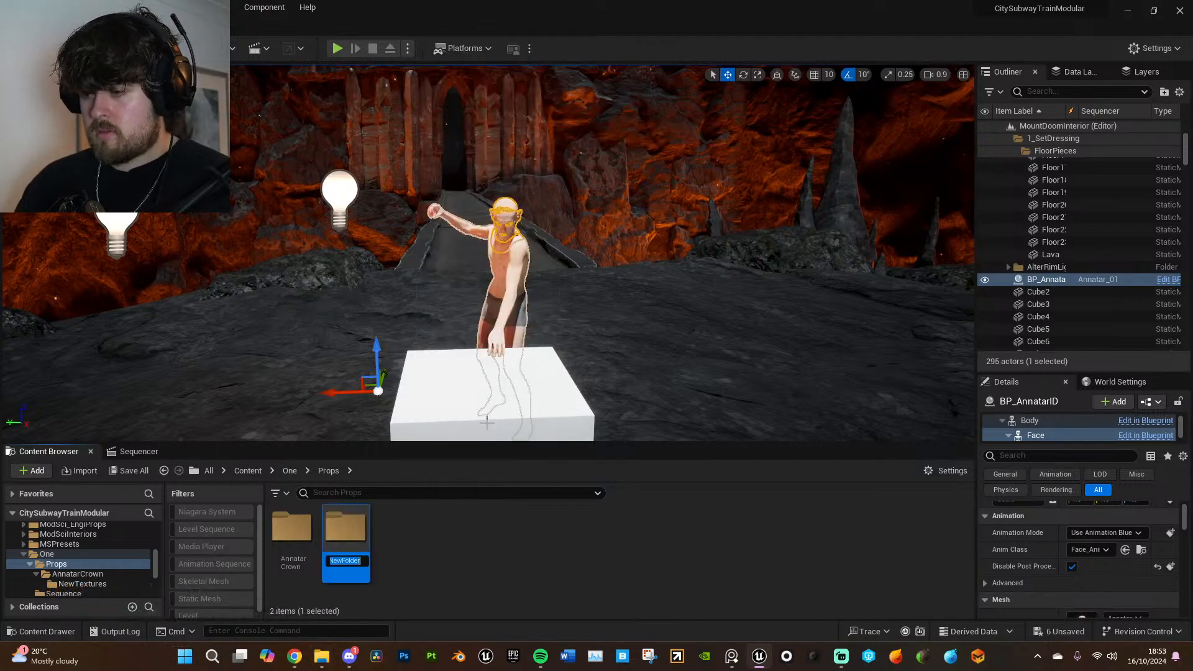
{"action": "type", "text": "C"}
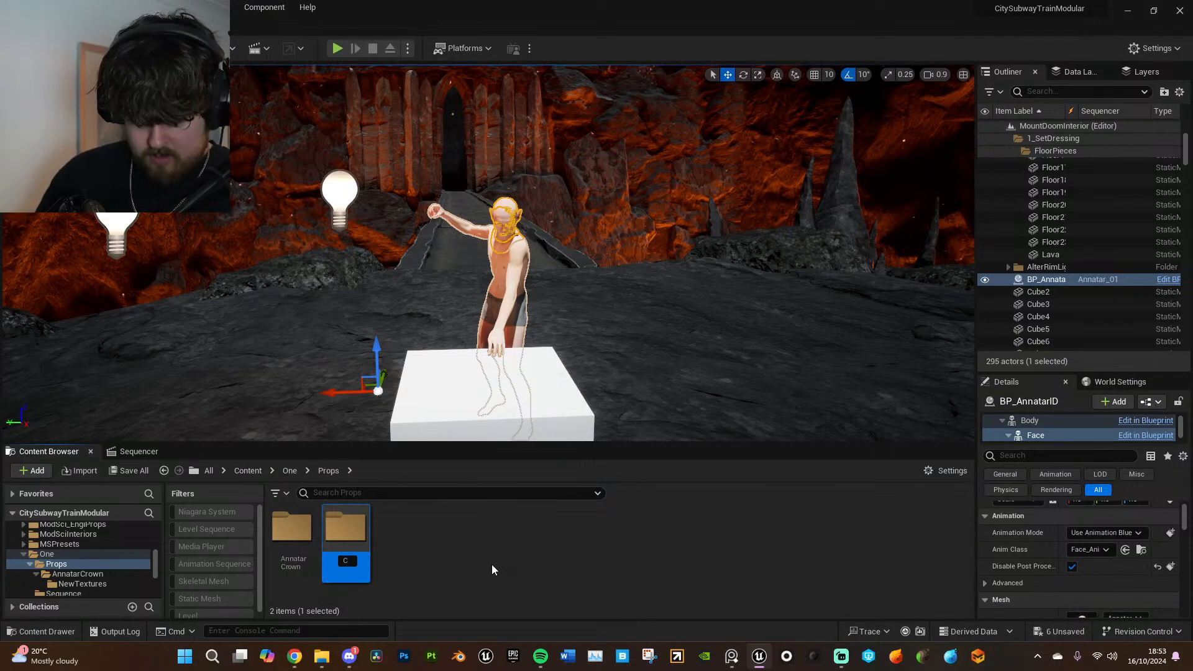
{"action": "type", "text": "elebrimbor"}
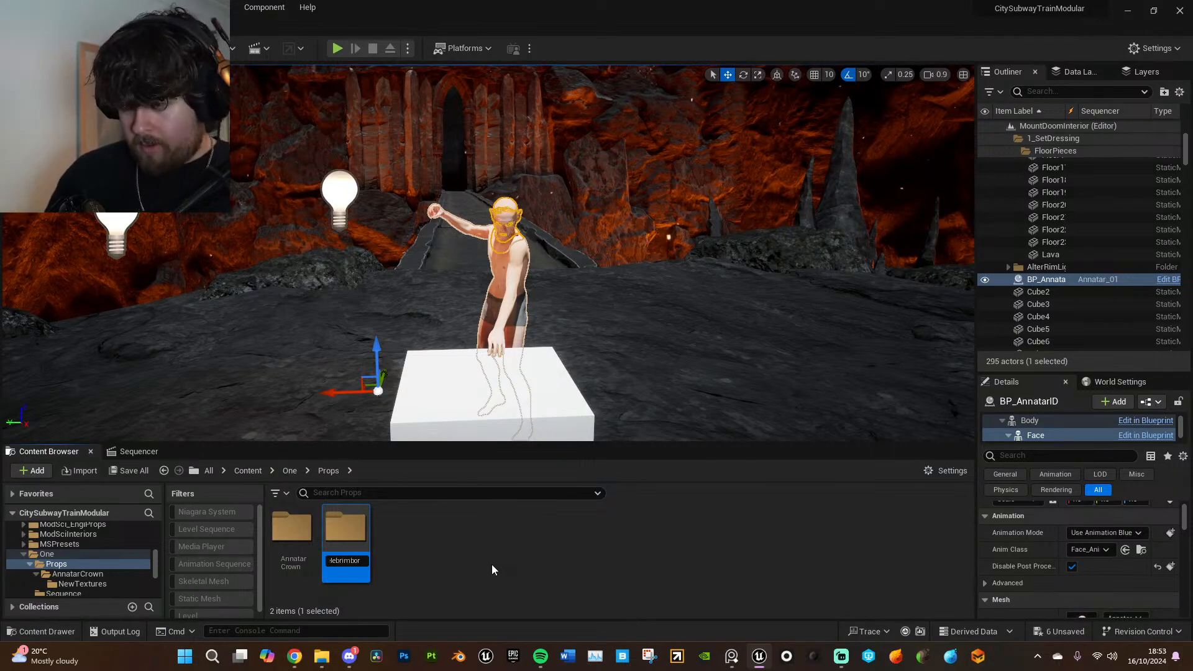
{"action": "type", "text": "Hammer"}
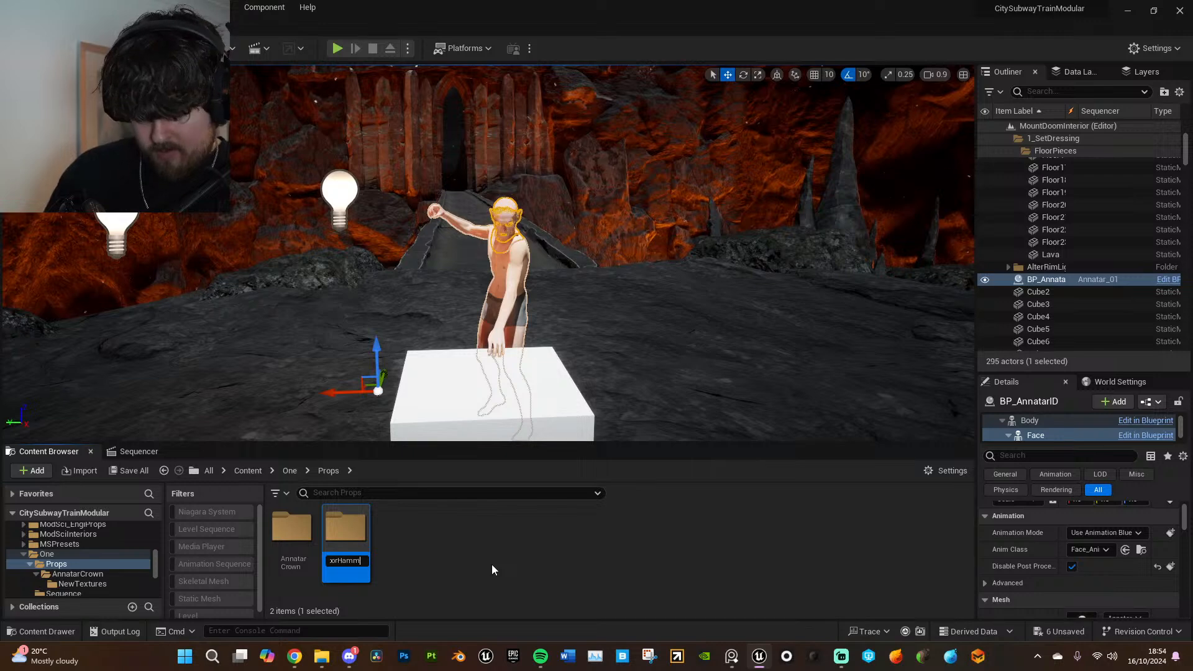
{"action": "key", "text": "Return"}
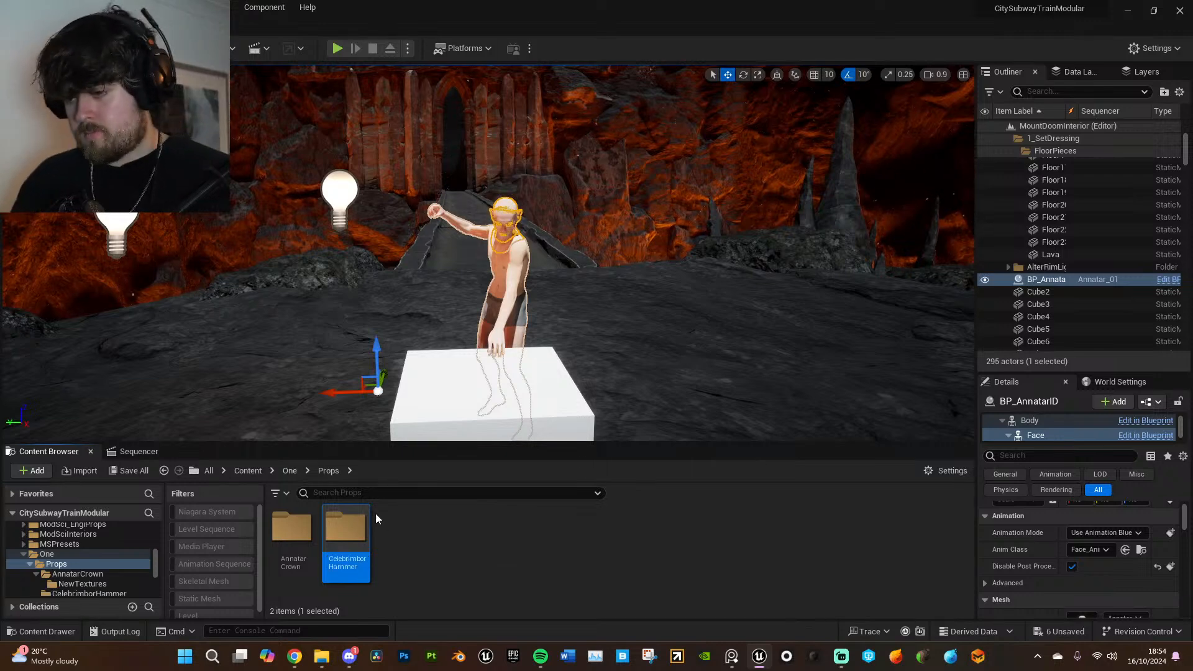
{"action": "double_click", "coordinate": [348, 528]}
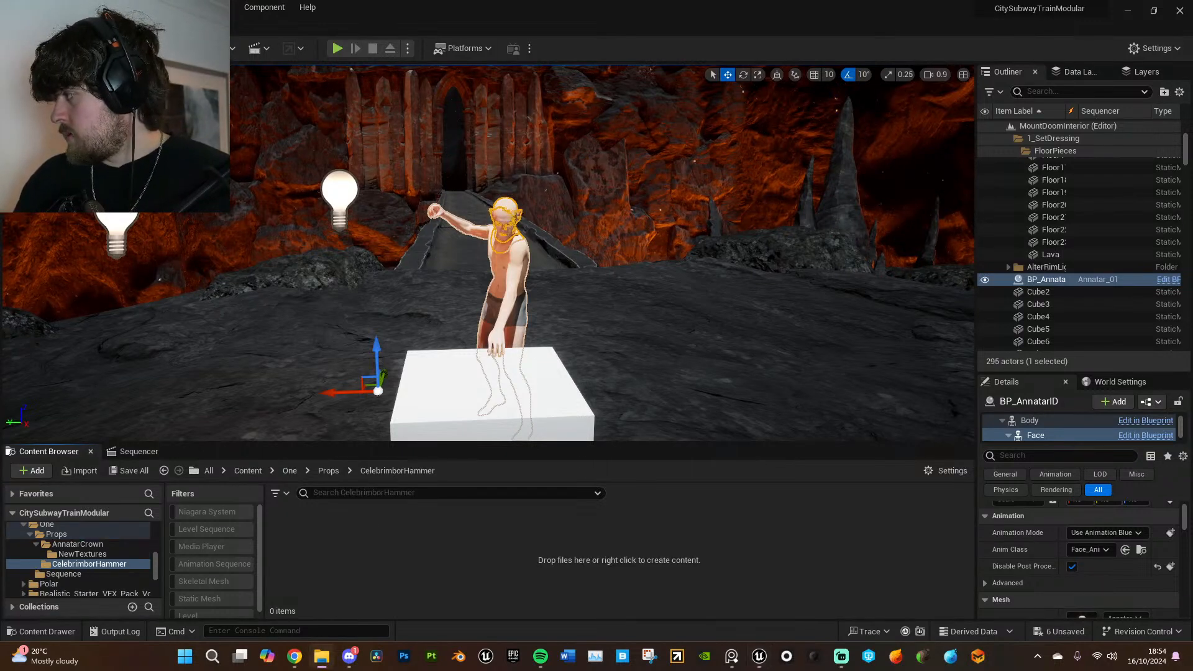
- Import the hammer's Textures folder and its FBX as the CelebrimborHammer static mesh into CelebrimborHammer, and dismiss the message log
{"action": "left_click_drag", "start_coordinate": [888, 392], "coordinate": [631, 494]}
{"action": "left_click_drag", "start_coordinate": [600, 536], "coordinate": [602, 536]}
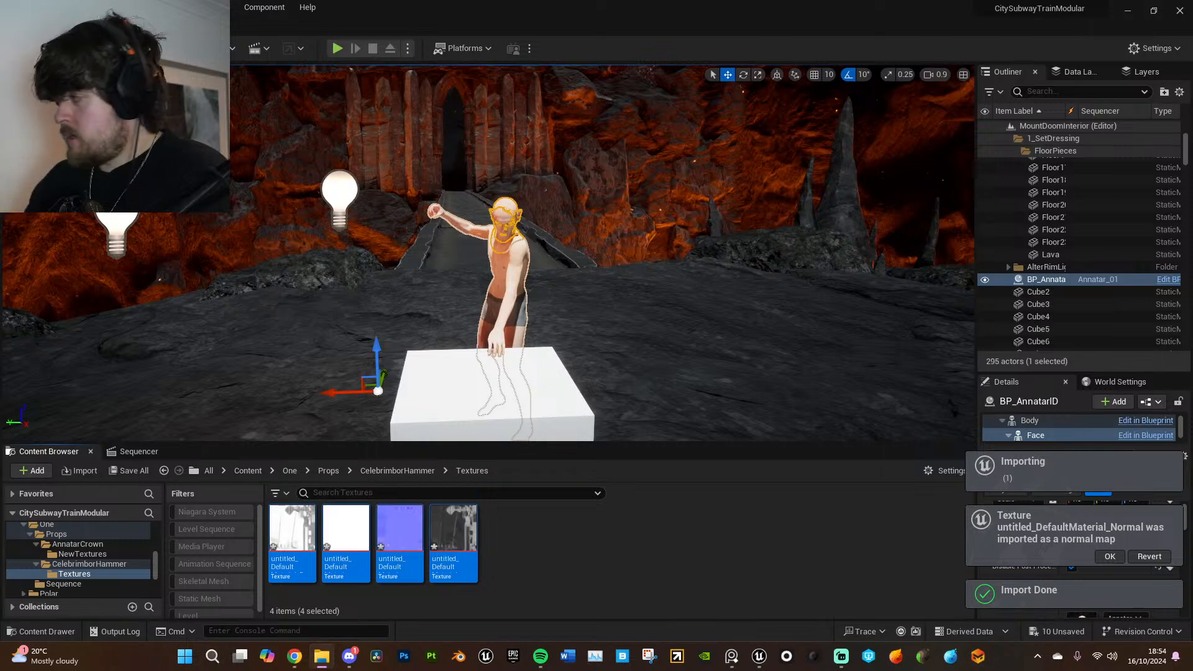
{"action": "left_click", "coordinate": [400, 473]}
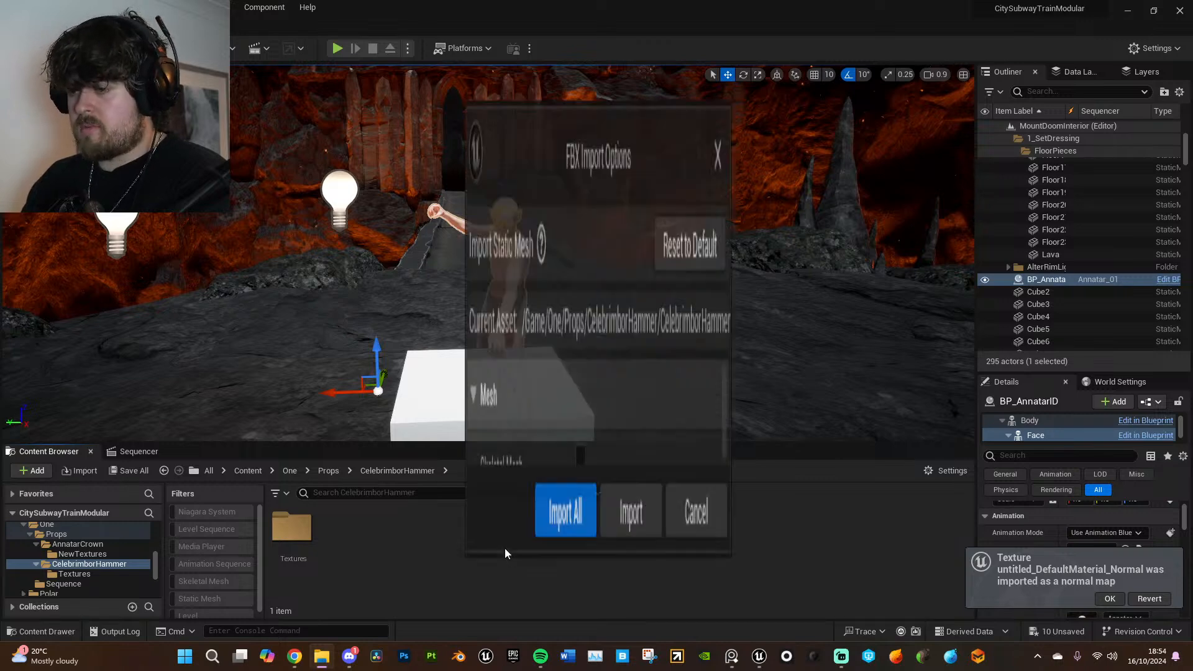
{"action": "left_click", "coordinate": [565, 563]}
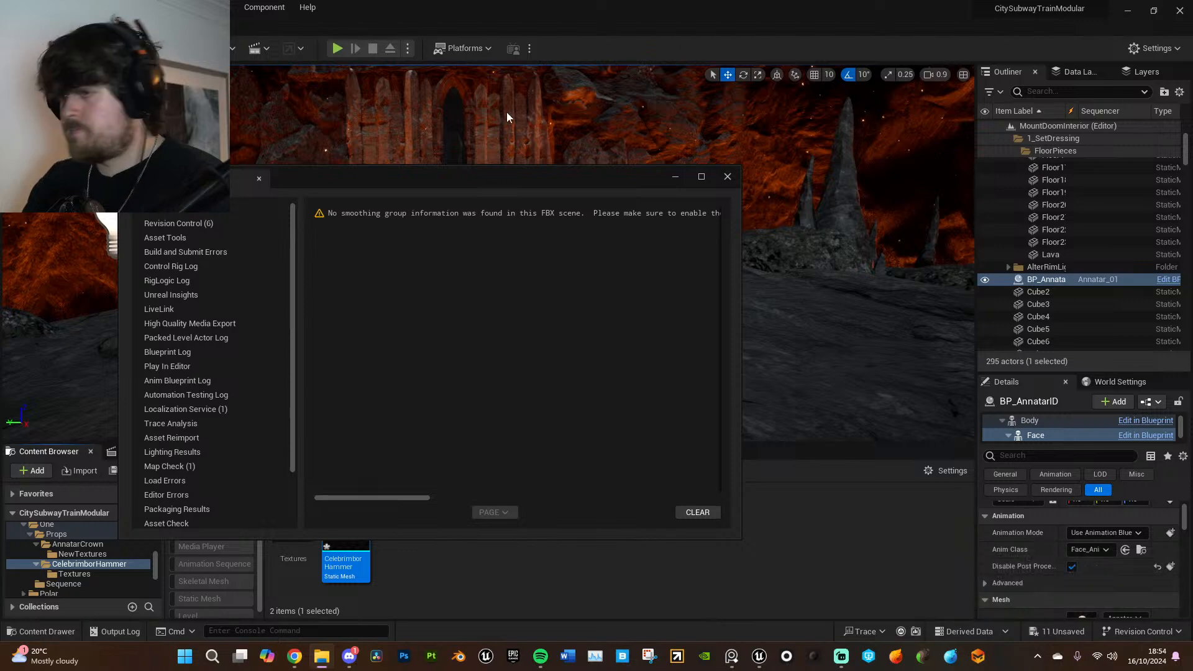
{"action": "left_click", "coordinate": [726, 179]}
- Open the CelebrimborHammer static mesh, examine its head and handle from several angles, and close the mesh editor
{"action": "double_click", "coordinate": [347, 535]}
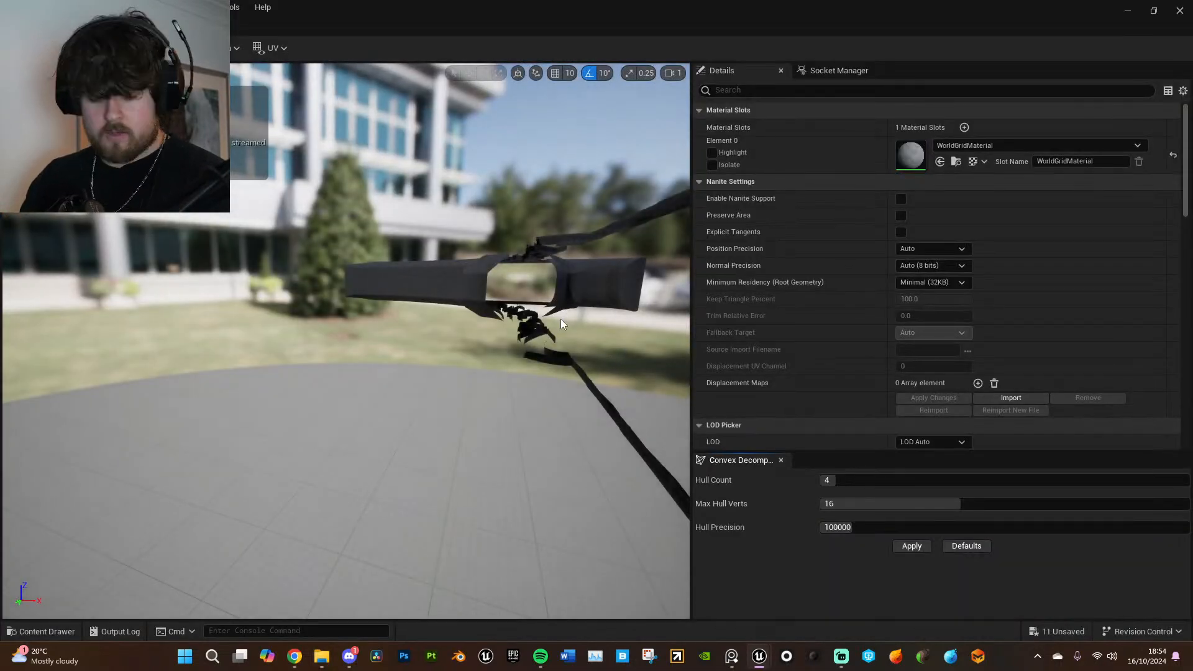
{"action": "left_click_drag", "start_coordinate": [560, 324], "coordinate": [534, 351]}
{"action": "right_click_drag", "start_coordinate": [535, 351], "coordinate": [581, 435]}
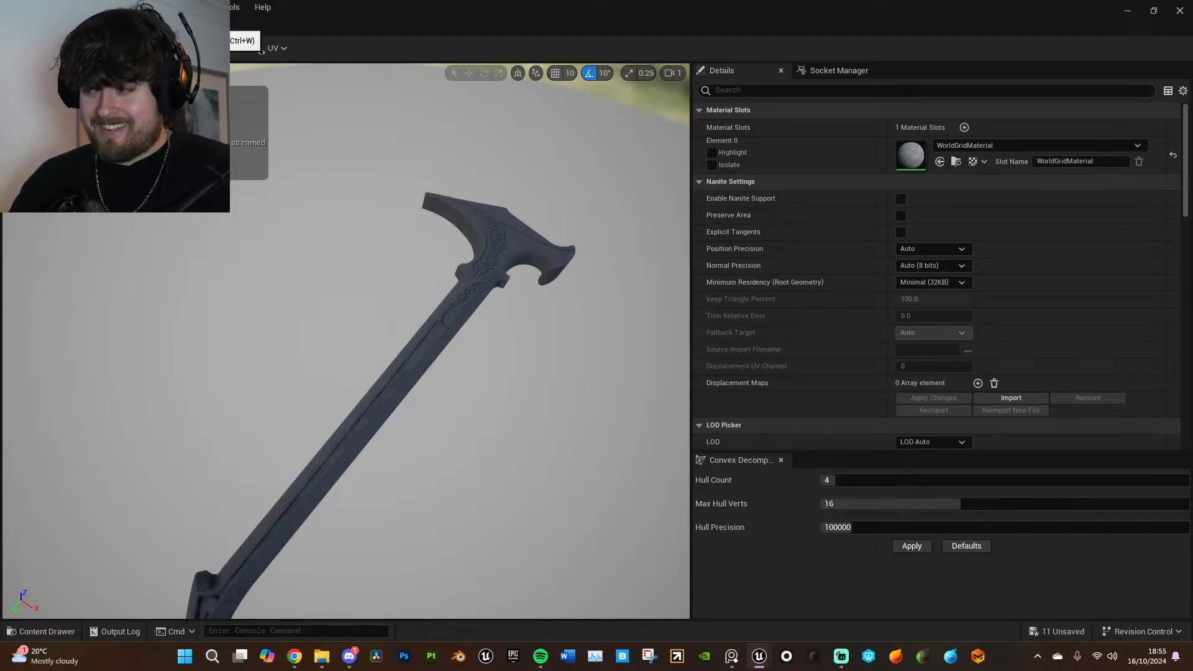
{"action": "left_click", "coordinate": [175, 26]}
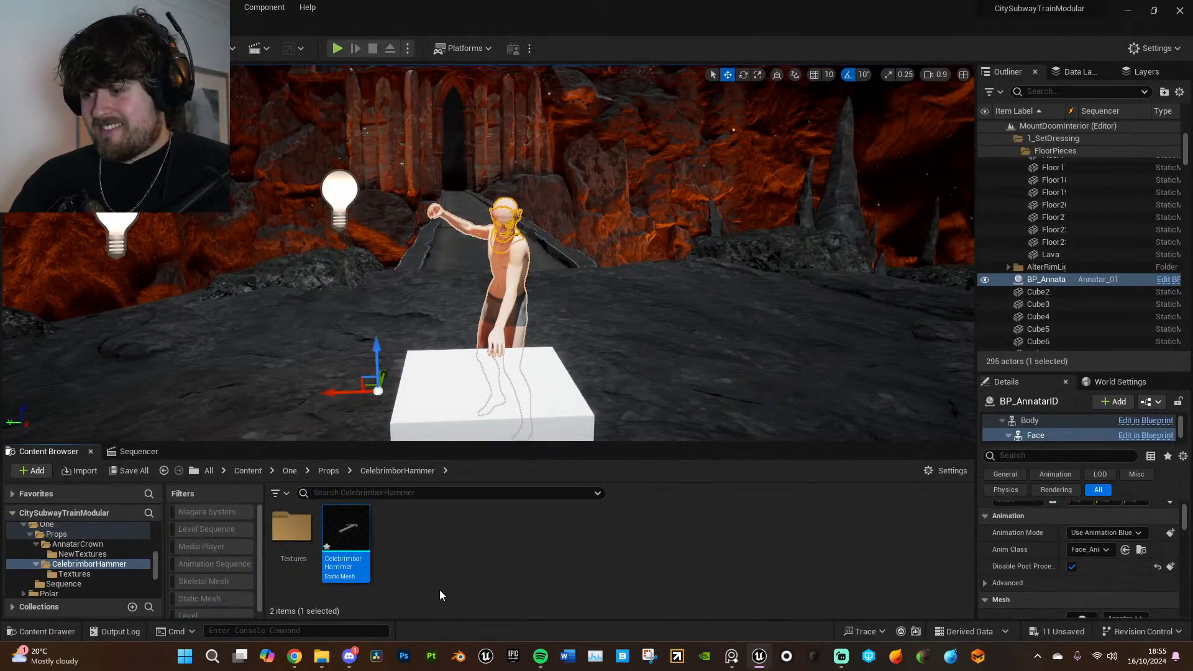
- Create a folder named TheOneRing inside Props and open it
{"action": "left_click", "coordinate": [325, 471]}
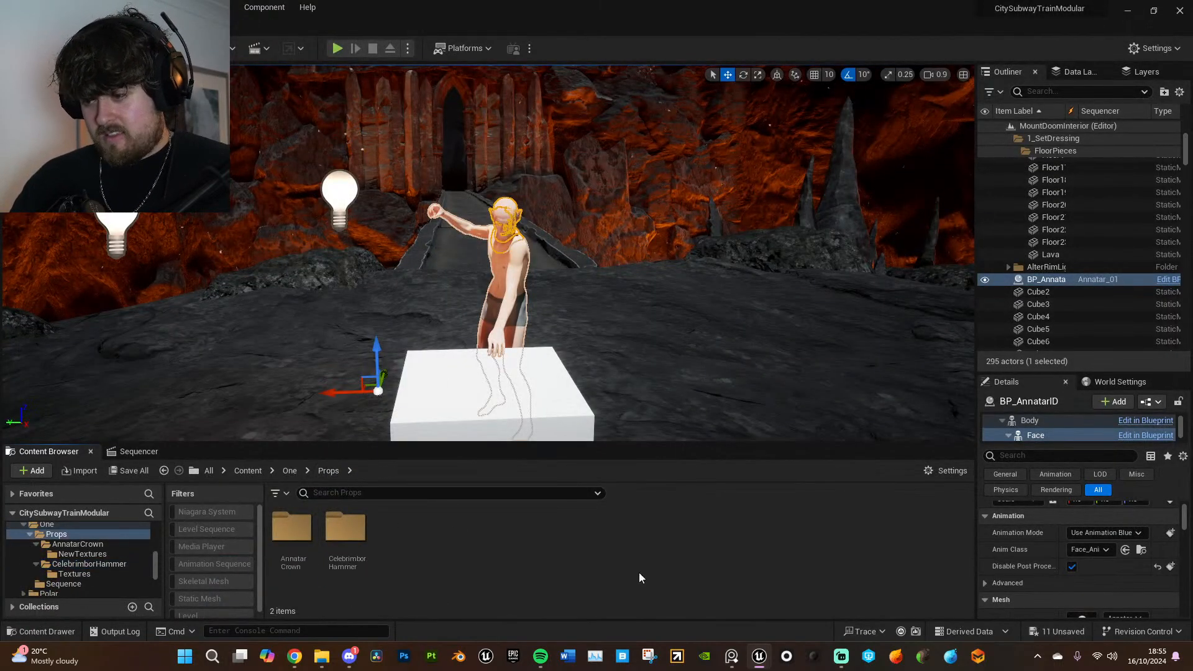
{"action": "right_click", "coordinate": [494, 545]}
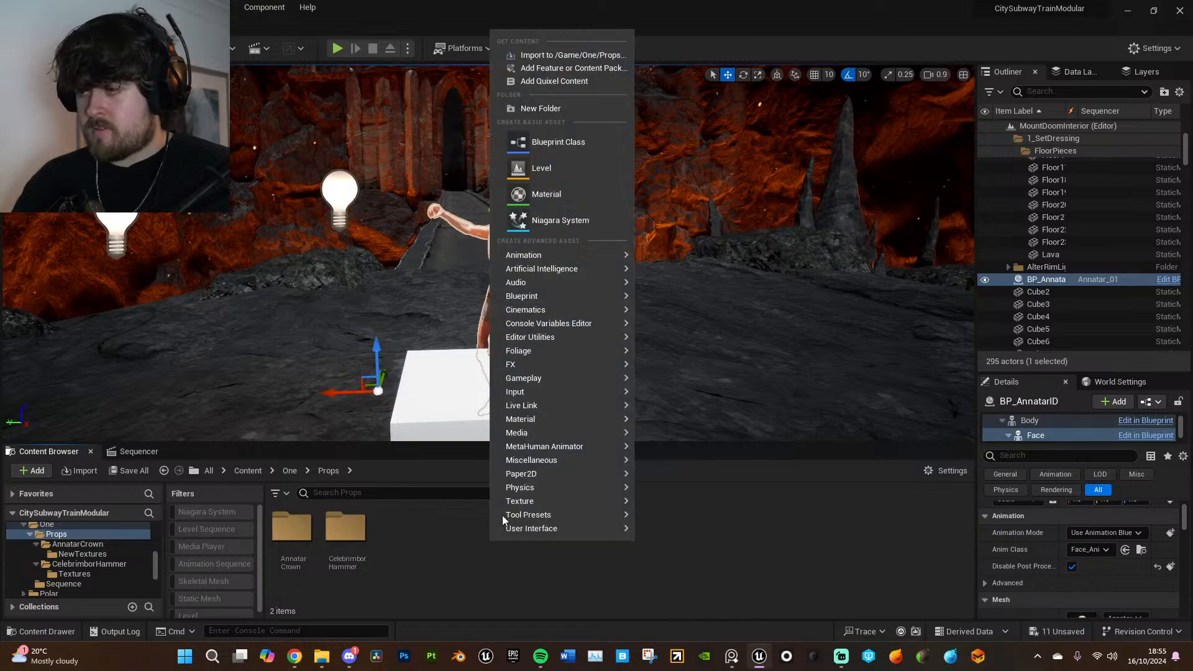
{"action": "left_click", "coordinate": [540, 109]}
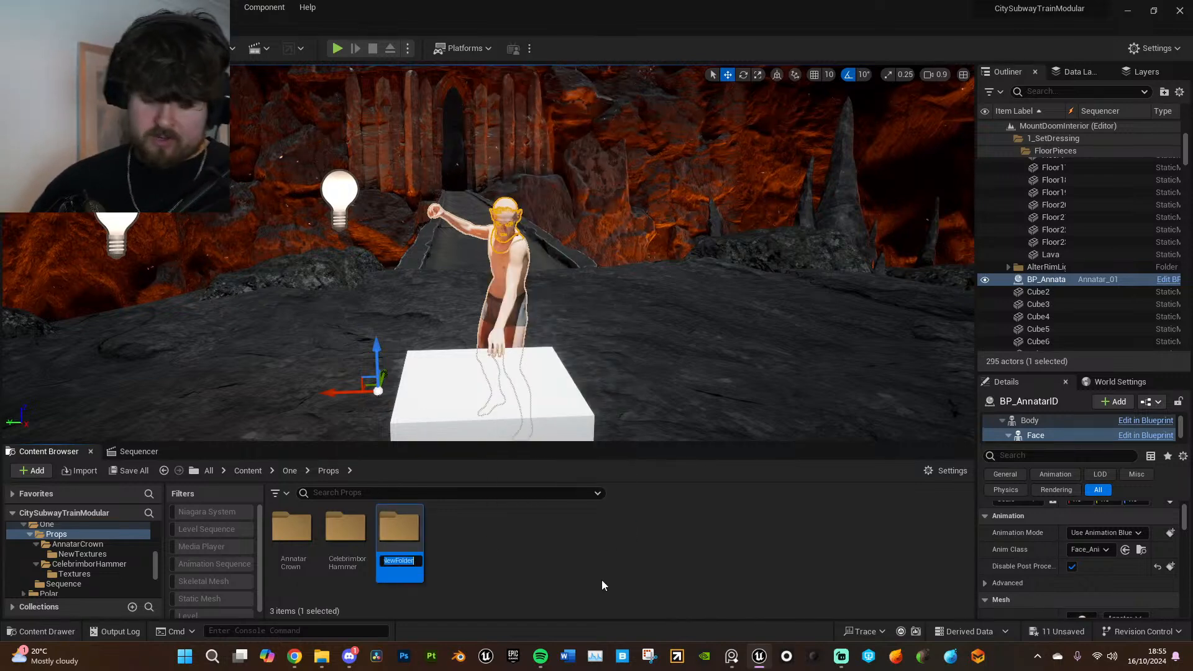
{"action": "type", "text": "T"}
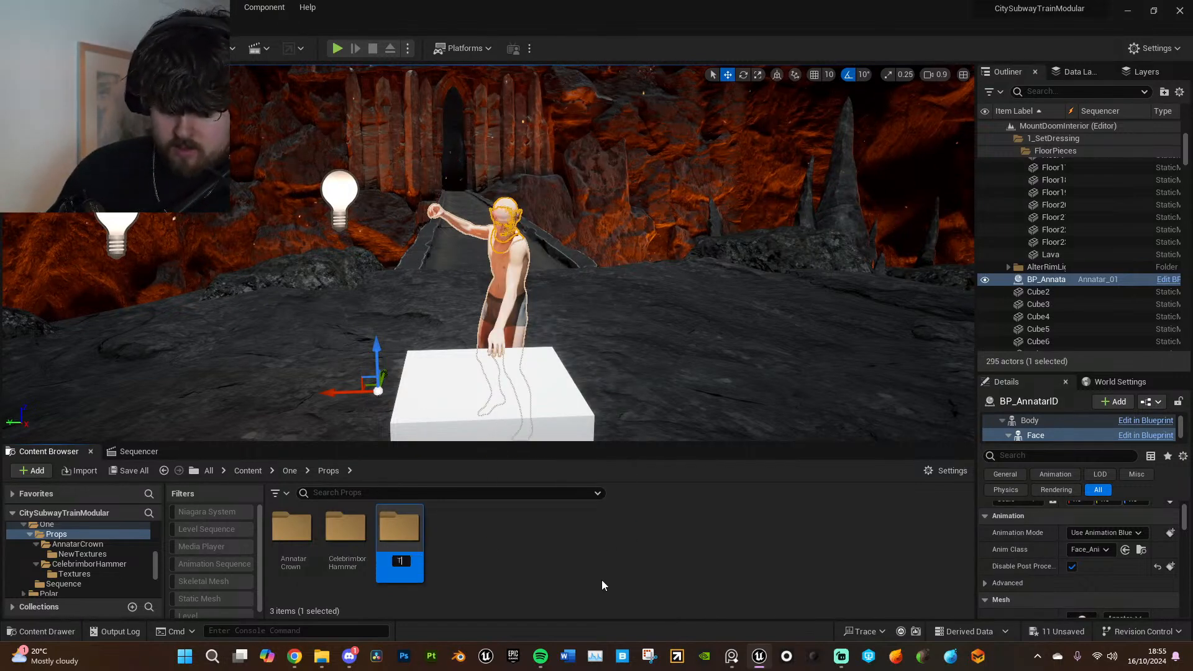
{"action": "type", "text": "heOneRing"}
{"action": "key", "text": "Return"}
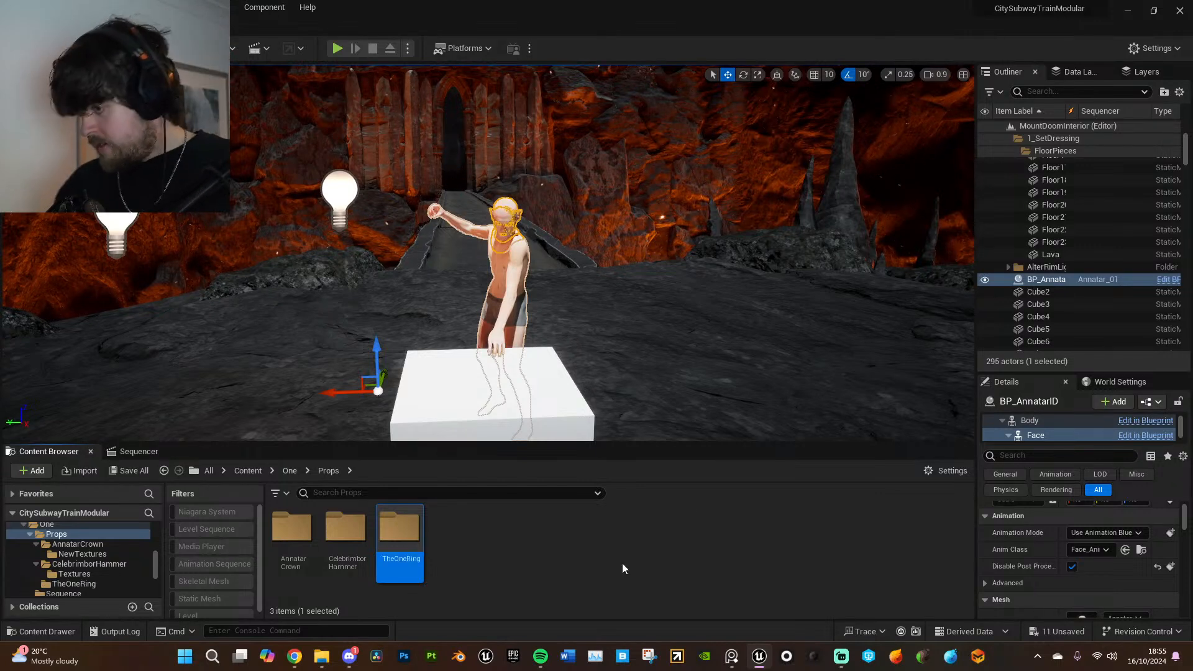
{"action": "double_click", "coordinate": [399, 532]}
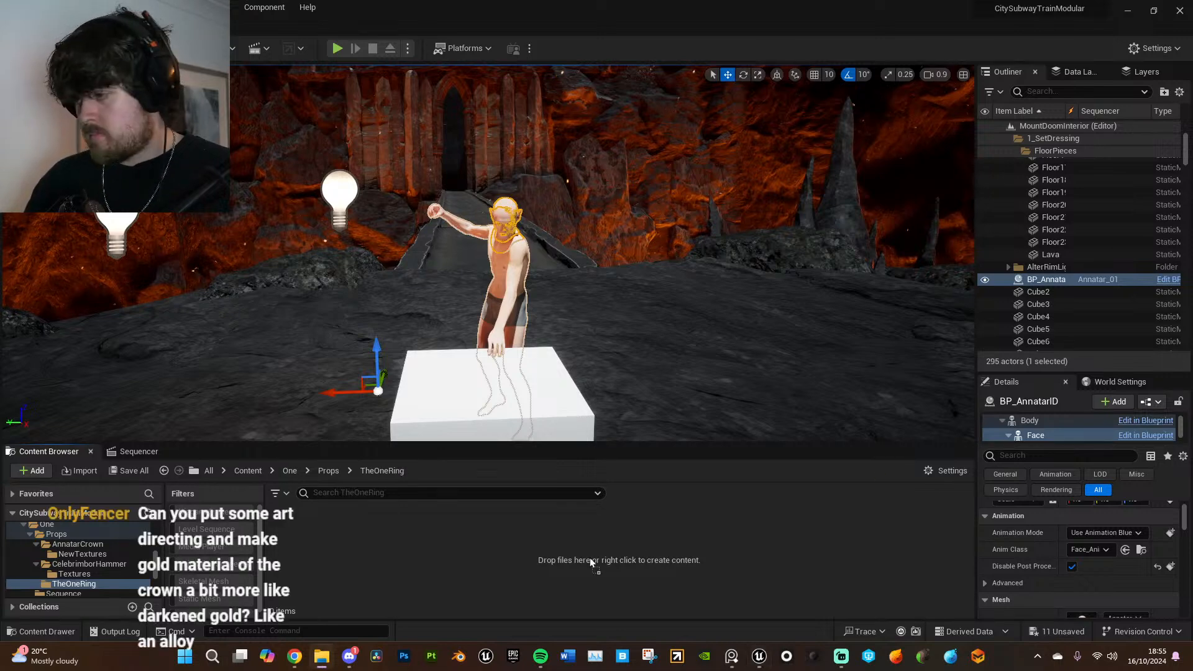
- Import the NewTextures folder and the one_ring FBX as a skeletal mesh into TheOneRing, and check the imported Material_001 graph
{"action": "left_click", "coordinate": [389, 473]}
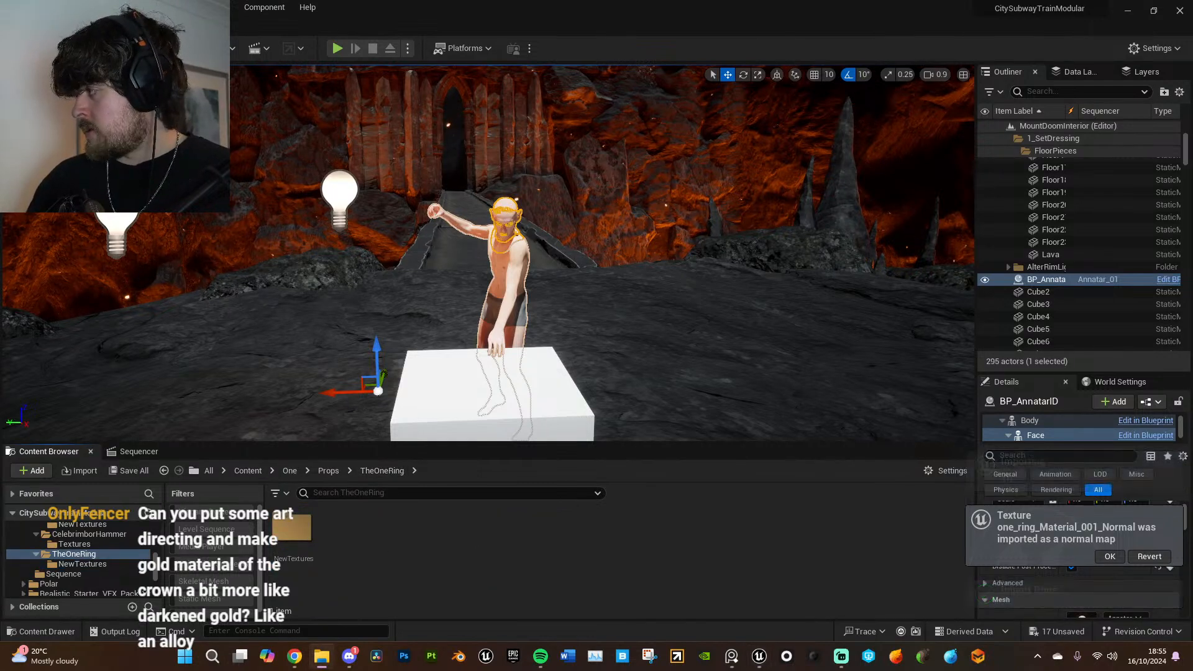
{"action": "left_click_drag", "start_coordinate": [575, 554], "coordinate": [573, 558]}
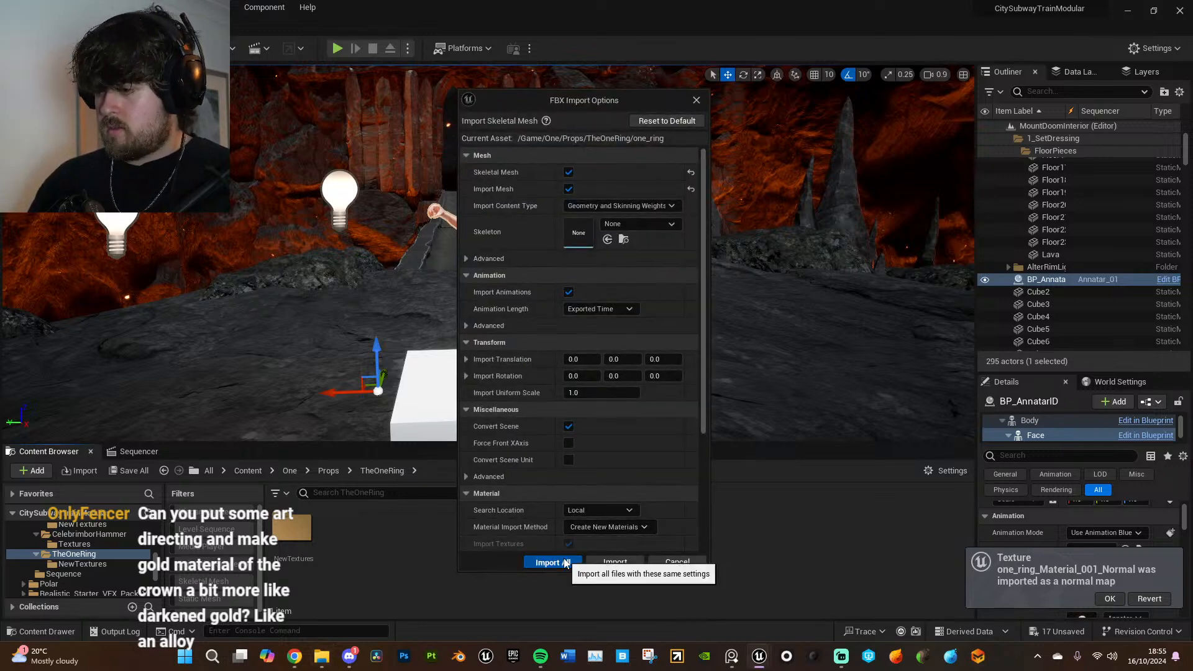
{"action": "left_click", "coordinate": [564, 562]}
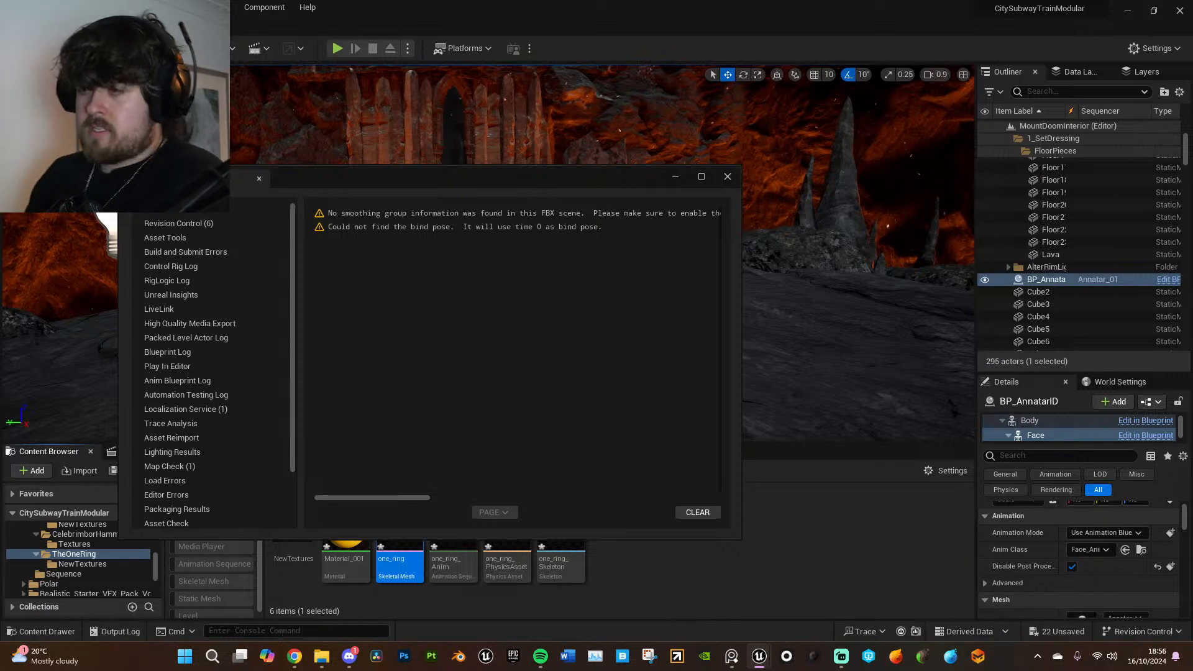
{"action": "left_click", "coordinate": [727, 177]}
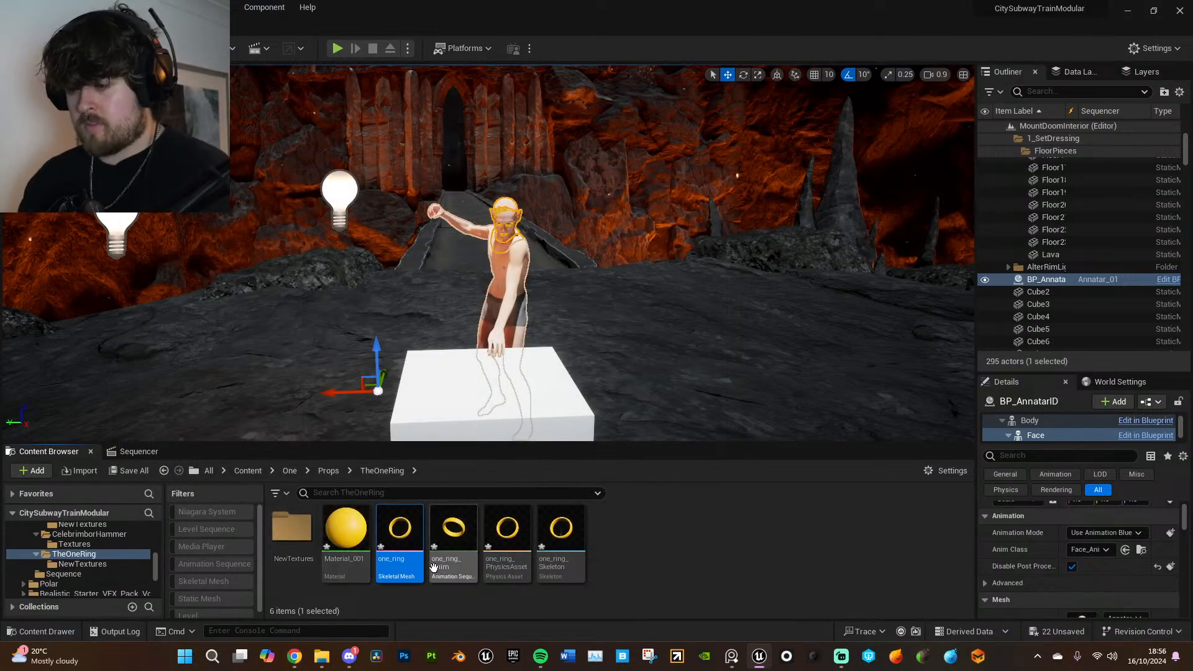
{"action": "double_click", "coordinate": [352, 536]}
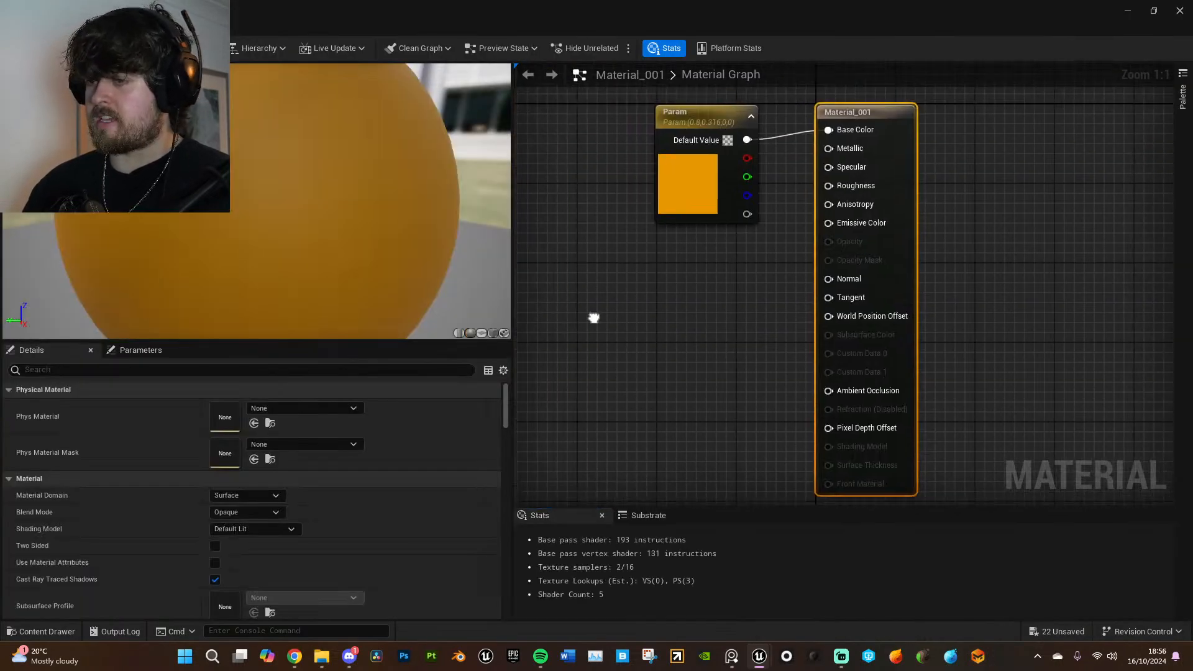
{"action": "left_click", "coordinate": [1180, 11]}
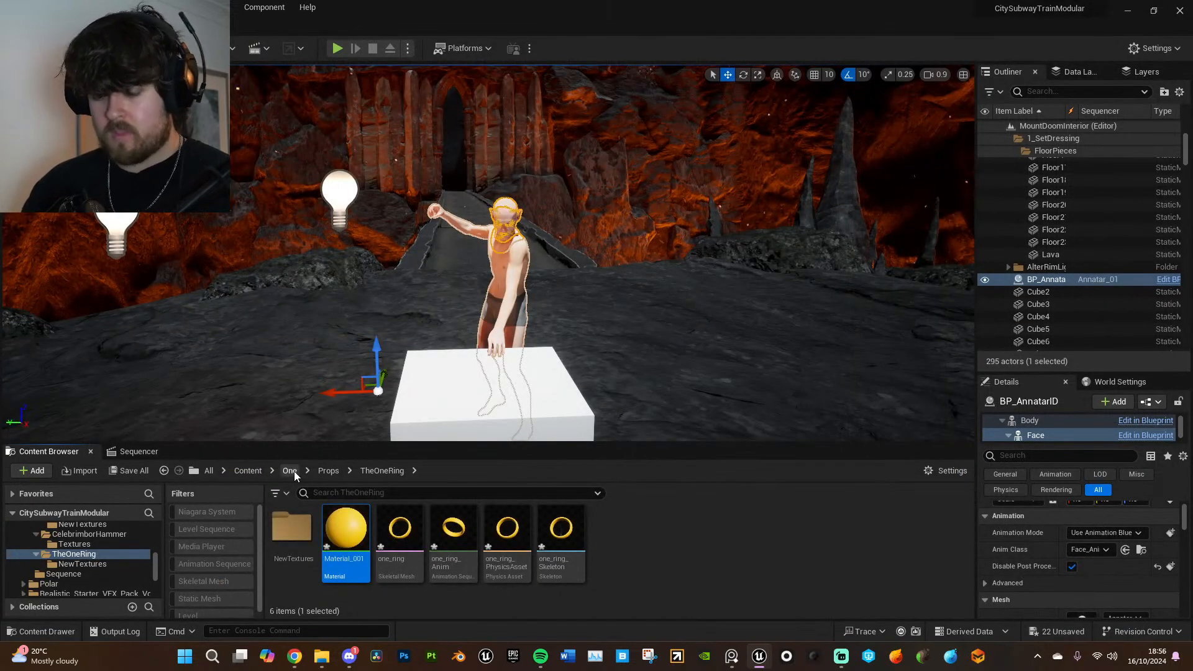
- Place the diadema static mesh from AnnatarCrown in the level on the white block in front of Annatar
{"action": "key", "text": "w"}
{"action": "right_click_drag", "start_coordinate": [472, 280], "coordinate": [461, 289]}
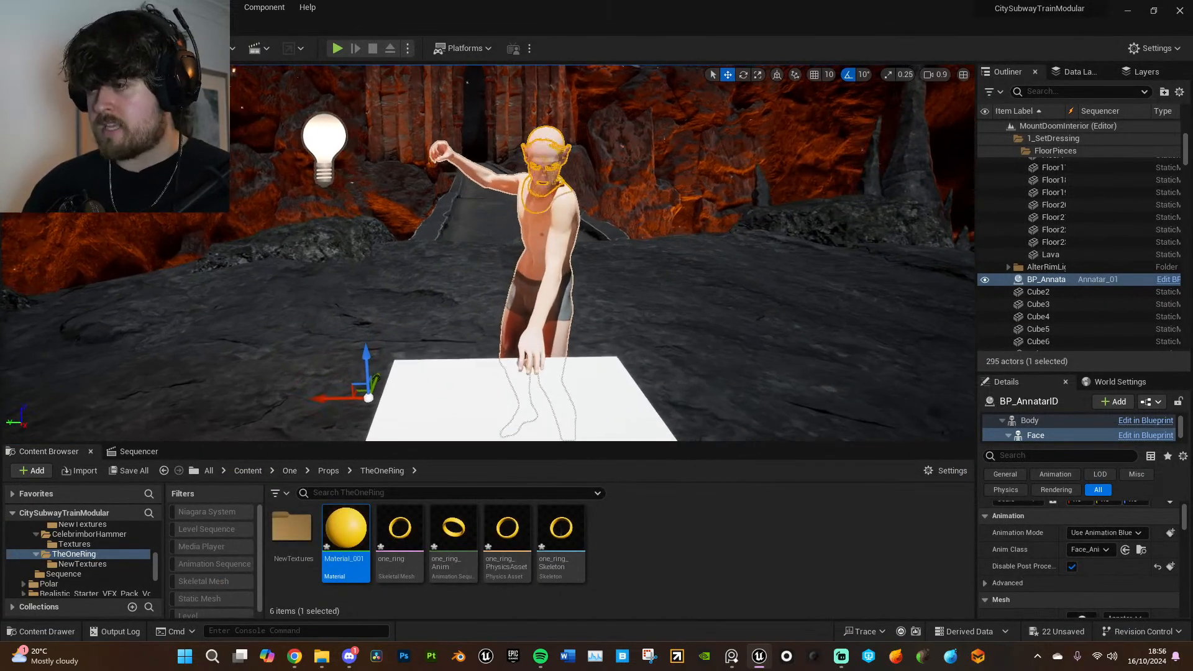
{"action": "left_click", "coordinate": [325, 471]}
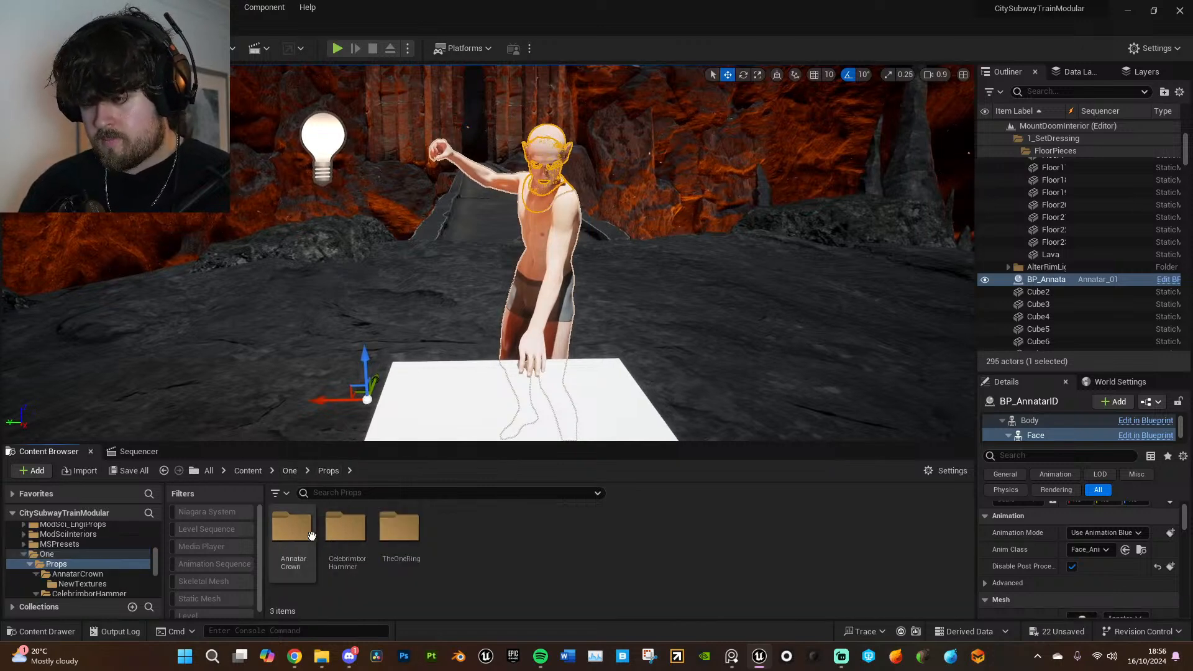
{"action": "double_click", "coordinate": [308, 533]}
{"action": "left_click_drag", "start_coordinate": [400, 530], "coordinate": [522, 416]}
{"action": "key", "text": "f"}
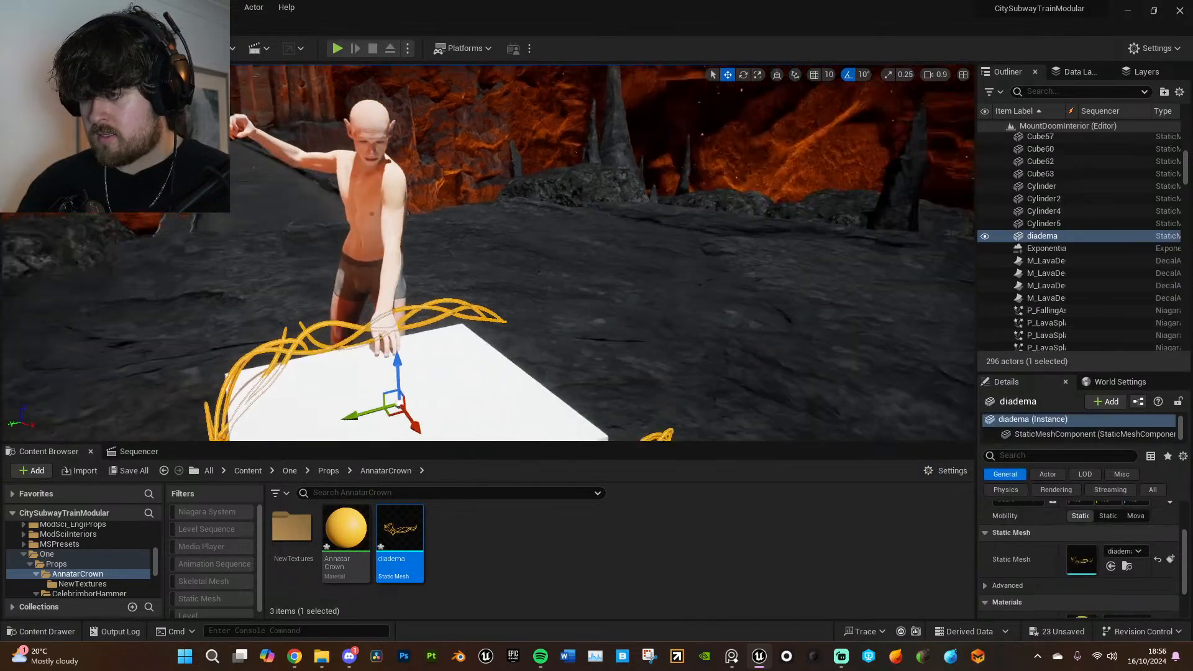
{"action": "right_click_drag", "start_coordinate": [576, 343], "coordinate": [576, 344]}
- Rotate the diadema so its front point faces the same way as Annatar, and raise it above the white block
{"action": "key", "text": "e"}
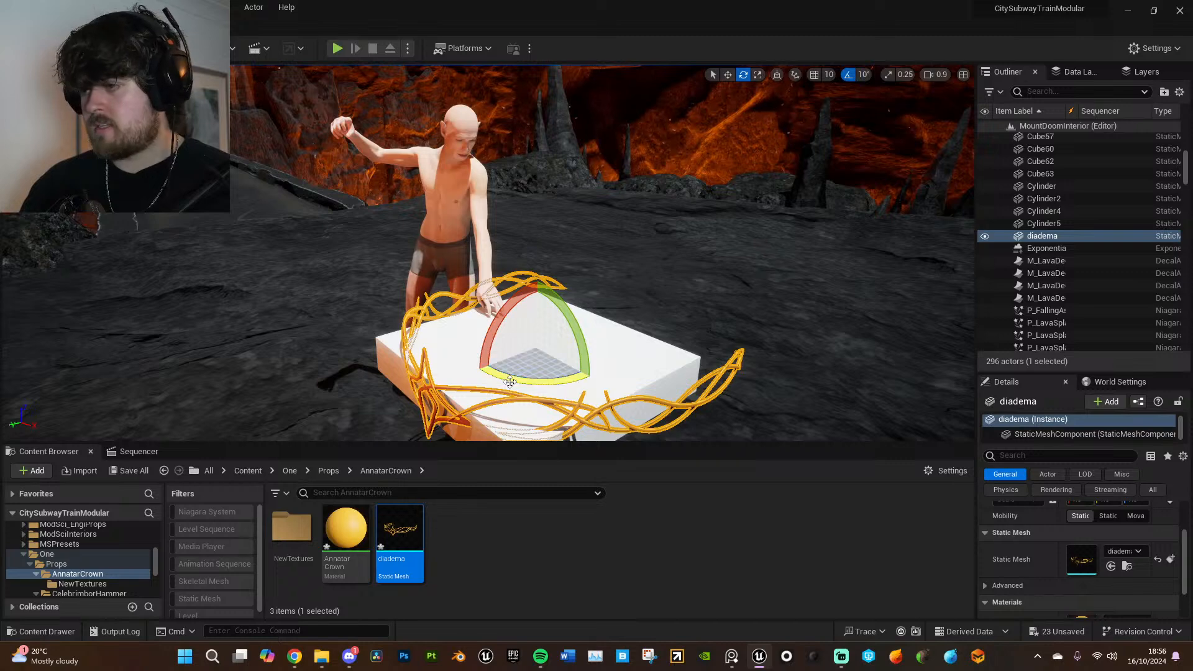
{"action": "left_click_drag", "start_coordinate": [488, 379], "coordinate": [534, 398]}
{"action": "key", "text": "w"}
{"action": "left_click_drag", "start_coordinate": [534, 333], "coordinate": [510, 118]}
{"action": "right_click_drag", "start_coordinate": [509, 266], "coordinate": [510, 266]}
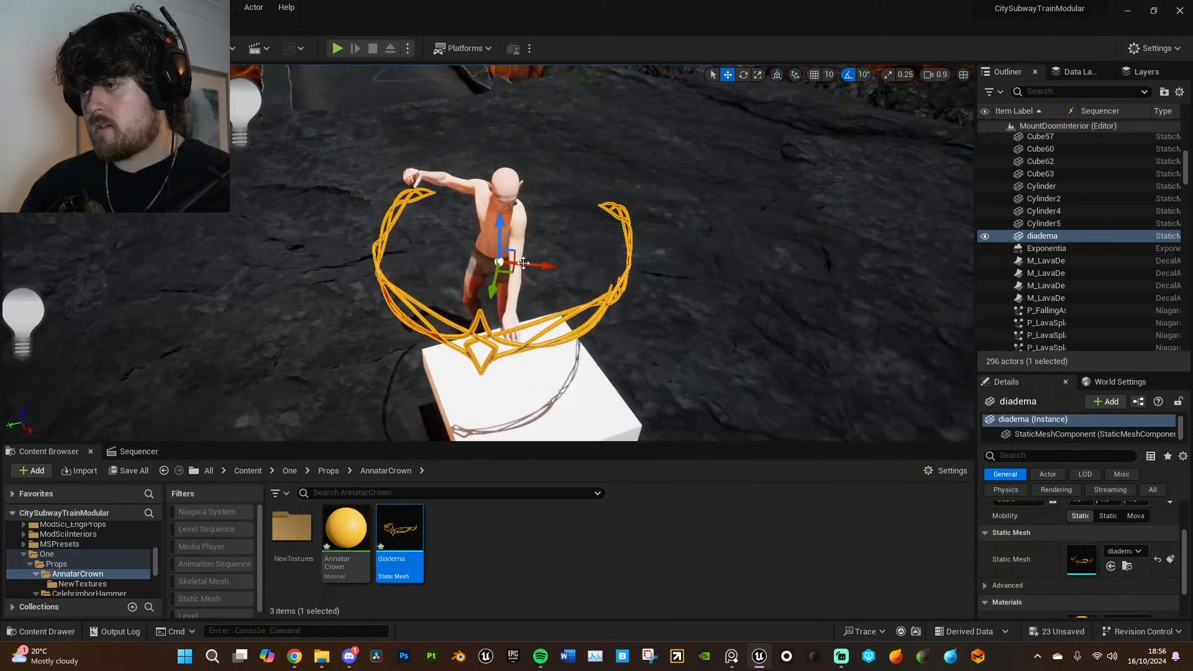
{"action": "left_click_drag", "start_coordinate": [510, 266], "coordinate": [516, 232]}
- Set the Annatar_01 sequence to frame -13 and move the diadema to Annatar's head
{"action": "left_click", "coordinate": [138, 452]}
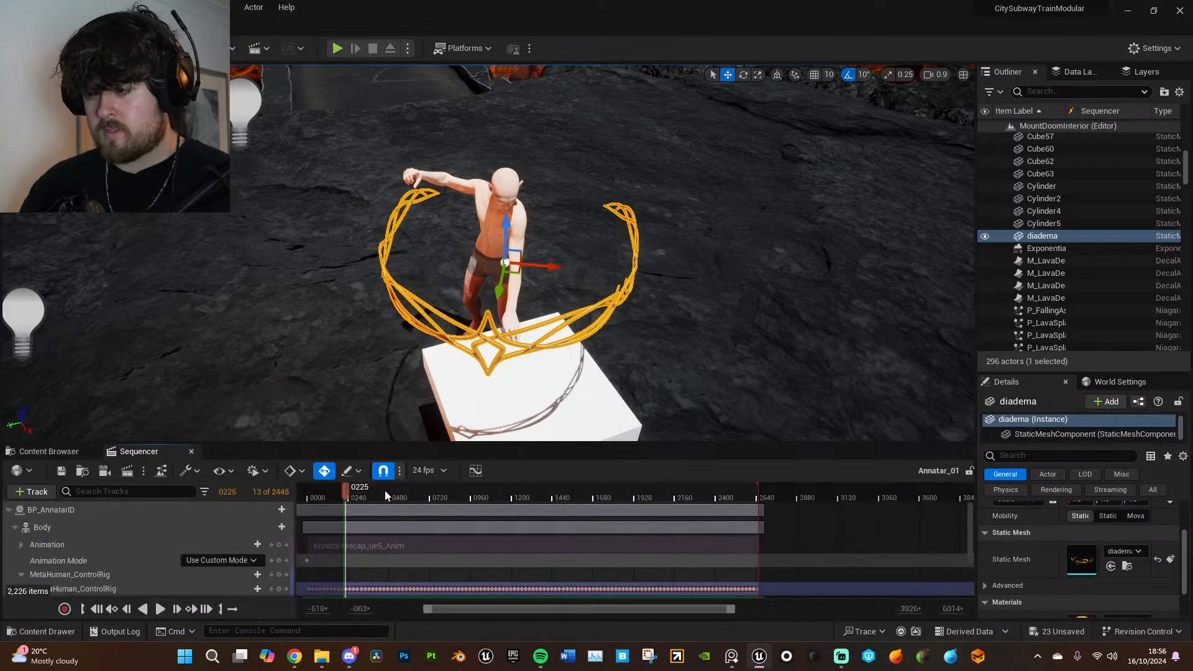
{"action": "left_click_drag", "start_coordinate": [345, 493], "coordinate": [303, 491]}
{"action": "right_click_drag", "start_coordinate": [594, 367], "coordinate": [631, 348]}
{"action": "key", "text": "e"}
{"action": "left_click_drag", "start_coordinate": [653, 250], "coordinate": [292, 181]}
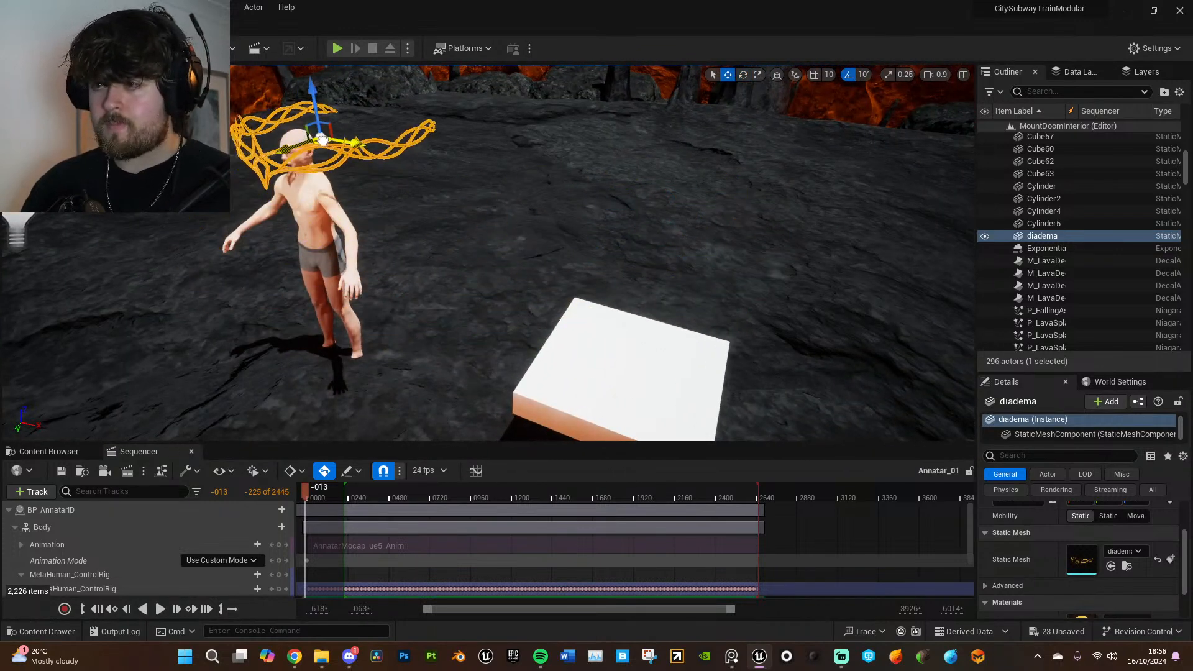
{"action": "left_click_drag", "start_coordinate": [343, 139], "coordinate": [316, 142]}
{"action": "right_click_drag", "start_coordinate": [317, 141], "coordinate": [227, 108]}
{"action": "key", "text": "w"}
{"action": "right_click_drag", "start_coordinate": [447, 223], "coordinate": [429, 202]}
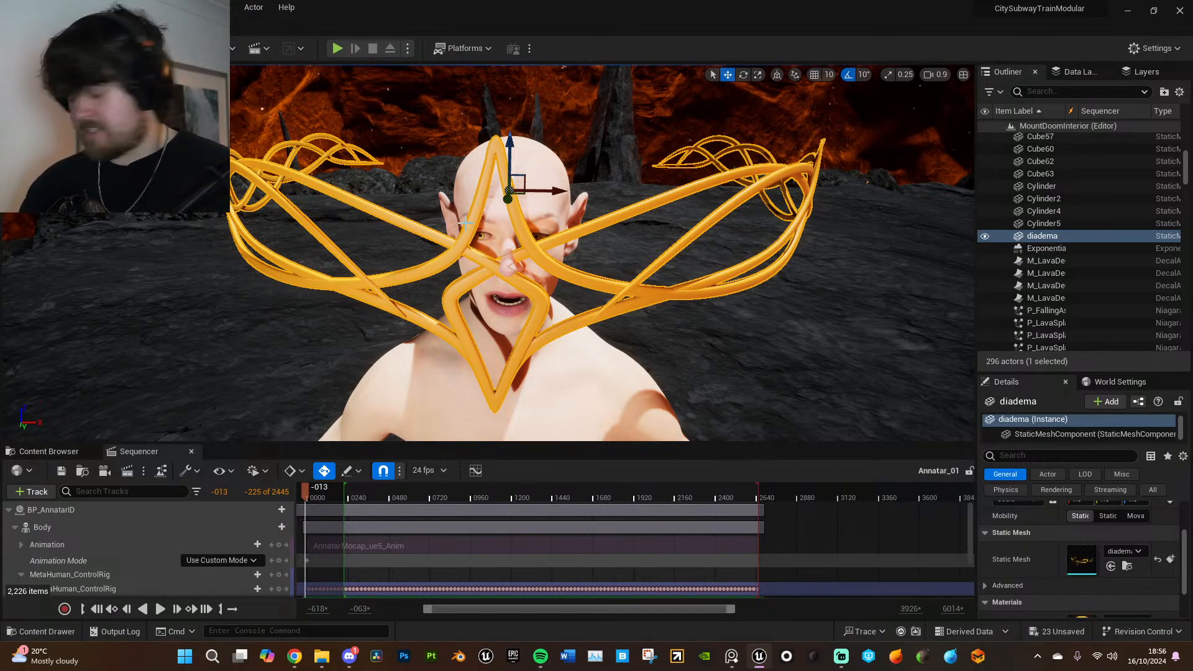
- Scale the diadema down to fit around Annatar's head and lift it to forehead height
{"action": "right_click_drag", "start_coordinate": [555, 264], "coordinate": [532, 235]}
{"action": "key", "text": "r"}
{"action": "mouse_move", "coordinate": [530, 220]}
{"action": "left_mouse_down"}
{"action": "mouse_move", "coordinate": [547, 206]}
{"action": "mouse_move", "coordinate": [530, 222]}
{"action": "left_mouse_up"}
{"action": "key", "text": "ctrl+z"}
{"action": "right_click_drag", "start_coordinate": [597, 281], "coordinate": [562, 267]}
{"action": "key", "text": "s"}
{"action": "left_click_drag", "start_coordinate": [532, 209], "coordinate": [532, 210]}
{"action": "key", "text": "d"}
{"action": "right_click_drag", "start_coordinate": [532, 212], "coordinate": [453, 214]}
{"action": "key", "text": "w"}
{"action": "key", "text": "w"}
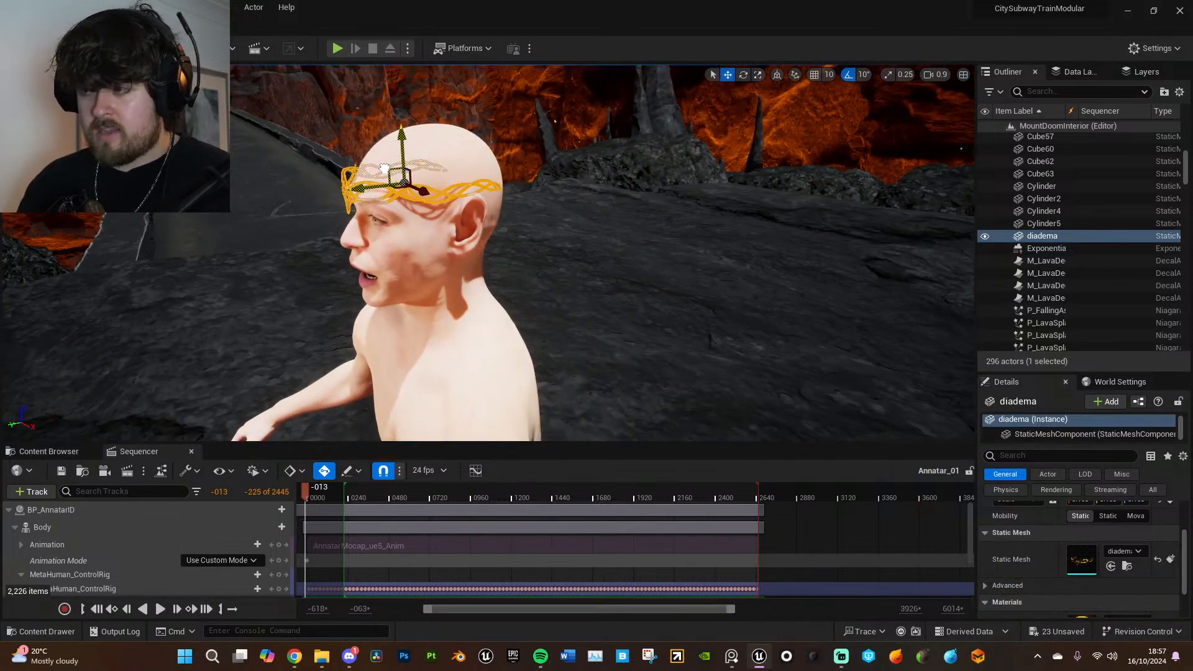
- Fine-tune the diadema's position from the side and front so it wraps around Annatar's brow above the ears
{"action": "key", "text": "a"}
{"action": "right_click_drag", "start_coordinate": [392, 168], "coordinate": [491, 158]}
{"action": "key", "text": "w"}
{"action": "key", "text": "w"}
{"action": "right_click_drag", "start_coordinate": [543, 236], "coordinate": [561, 269]}
{"action": "key", "text": "e"}
{"action": "key", "text": "a"}
{"action": "key", "text": "d"}
{"action": "left_click_drag", "start_coordinate": [590, 195], "coordinate": [590, 159]}
{"action": "key", "text": "a"}
{"action": "right_click_drag", "start_coordinate": [591, 159], "coordinate": [684, 172]}
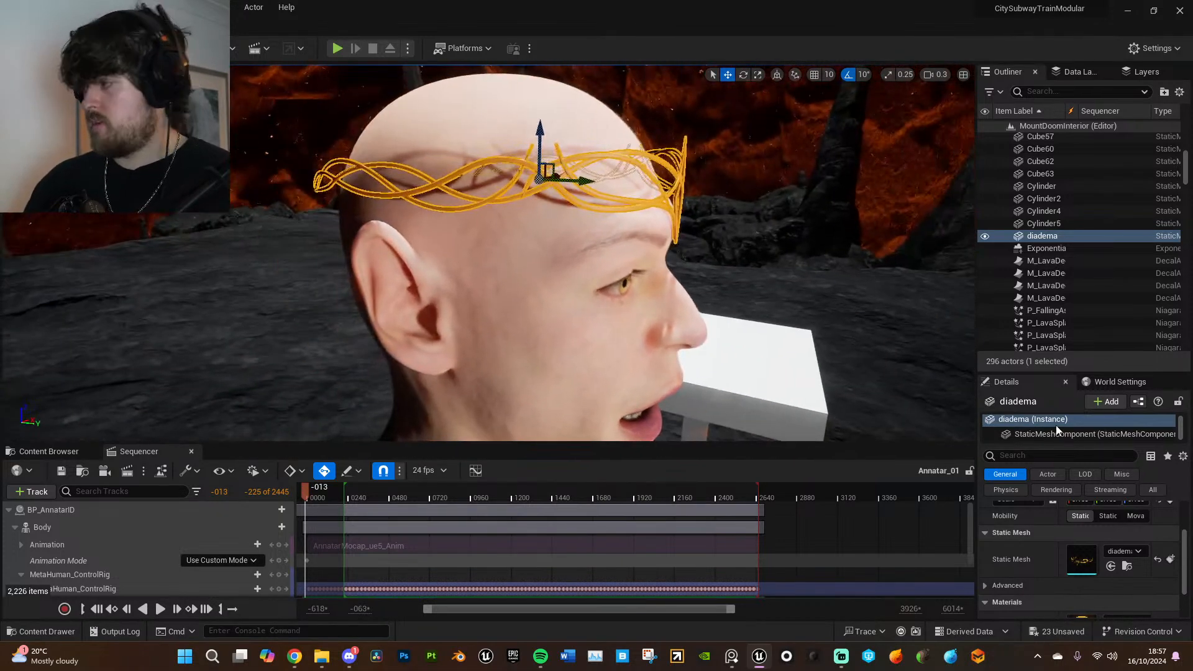
- Make the Hair component of BP_AnnatarID visible, filtering its properties by "vis"
{"action": "left_click", "coordinate": [612, 320]}
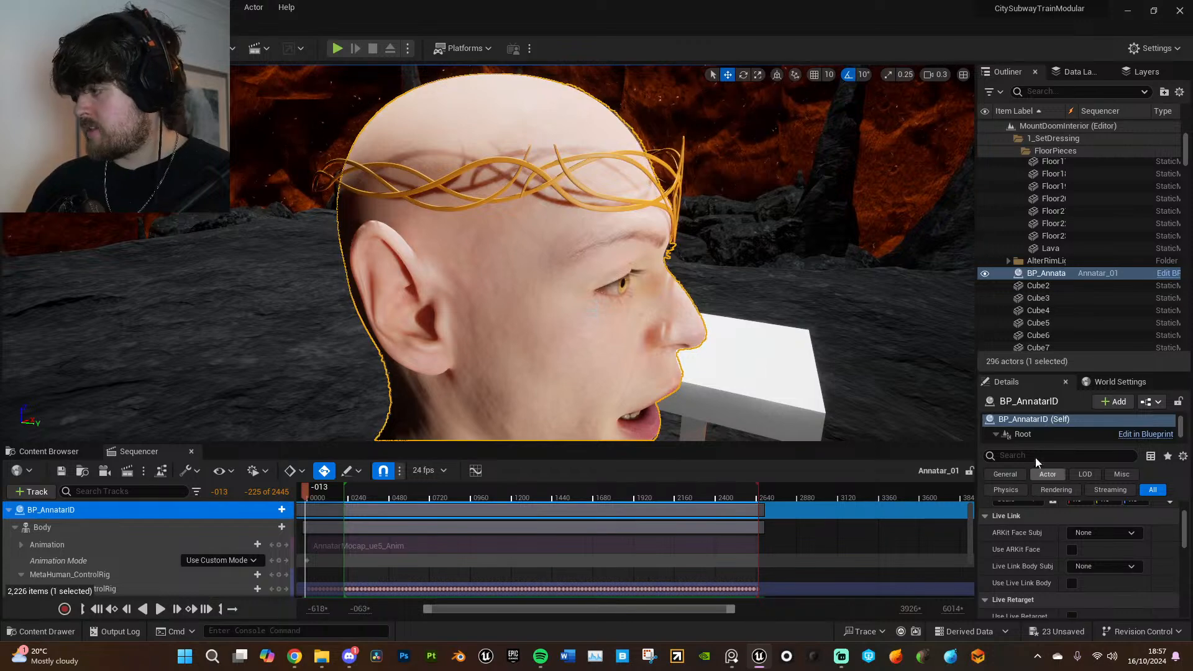
{"action": "scroll", "coordinate": [1049, 425], "scroll_direction": "down", "scroll_amount": 3}
{"action": "left_click", "coordinate": [1041, 438]}
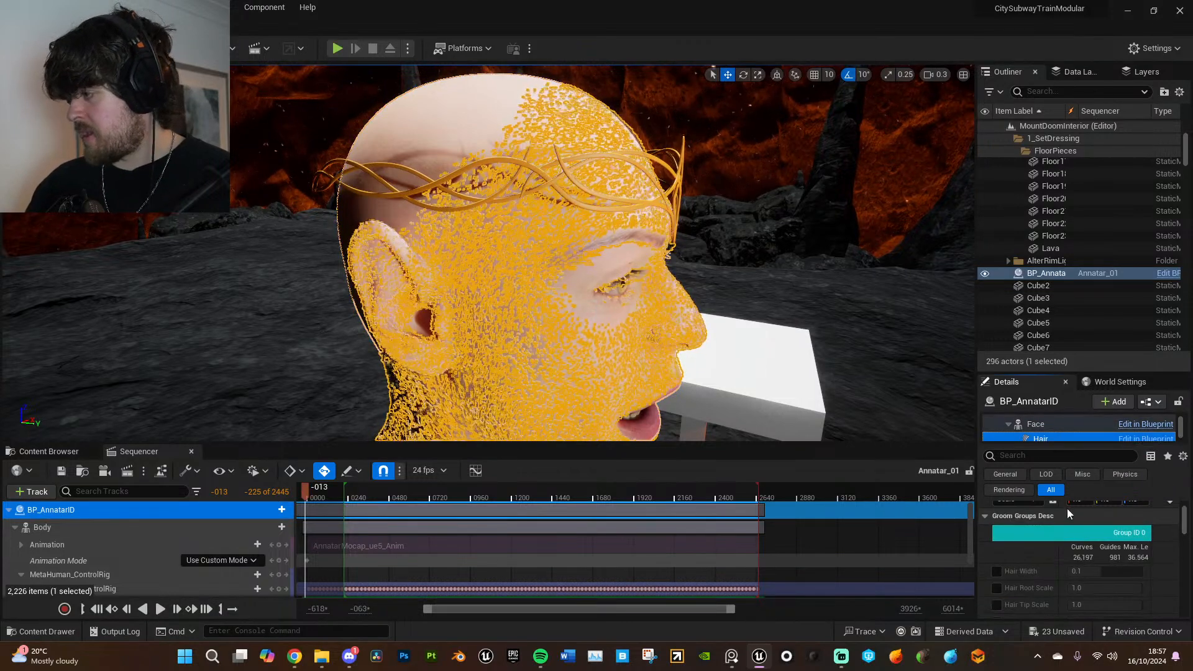
{"action": "left_click", "coordinate": [1044, 457]}
{"action": "type", "text": "vsi"}
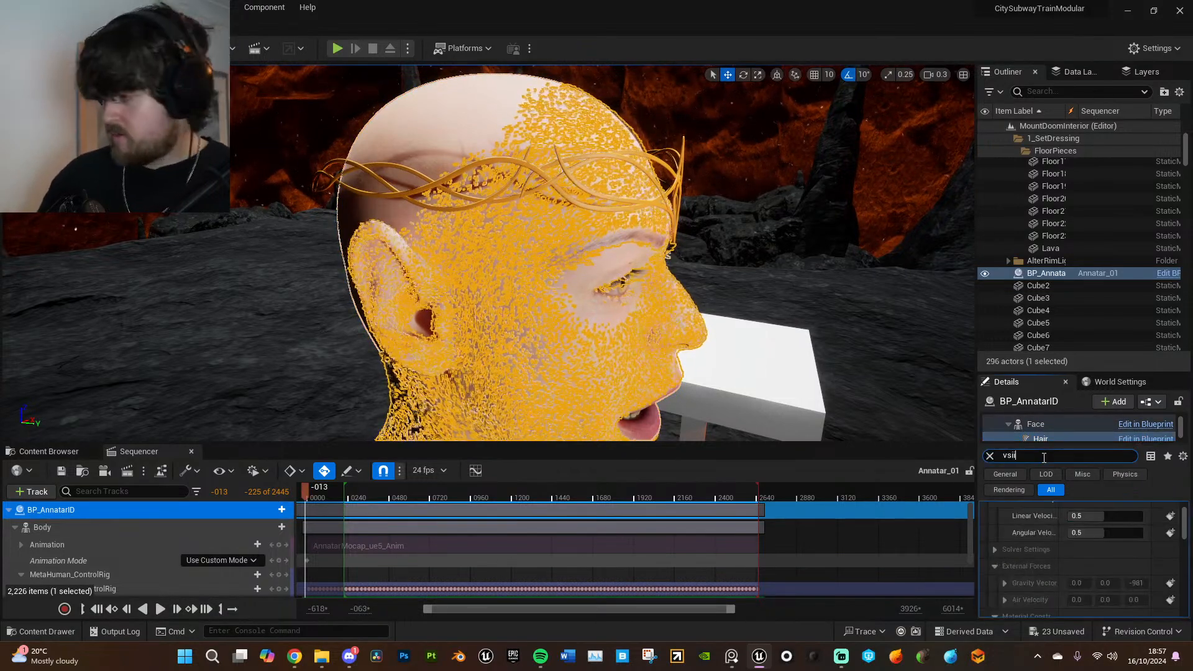
{"action": "type", "text": "i"}
{"action": "key", "text": "BackSpace"}
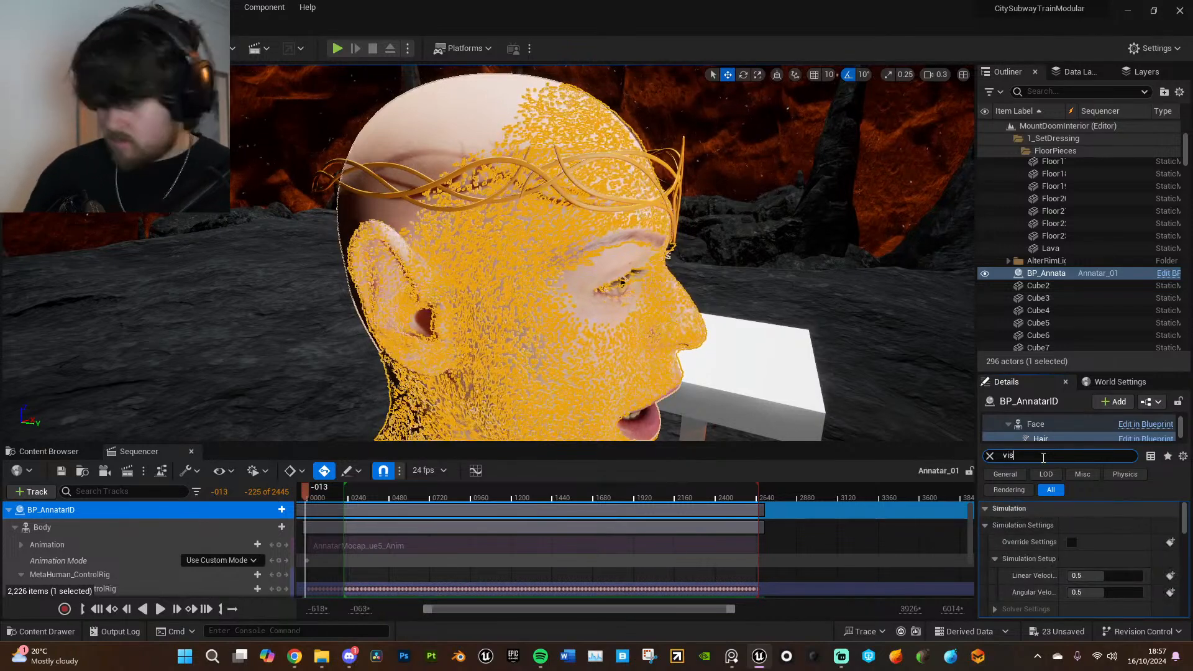
{"action": "type", "text": "is"}
{"action": "left_click", "coordinate": [1072, 593]}
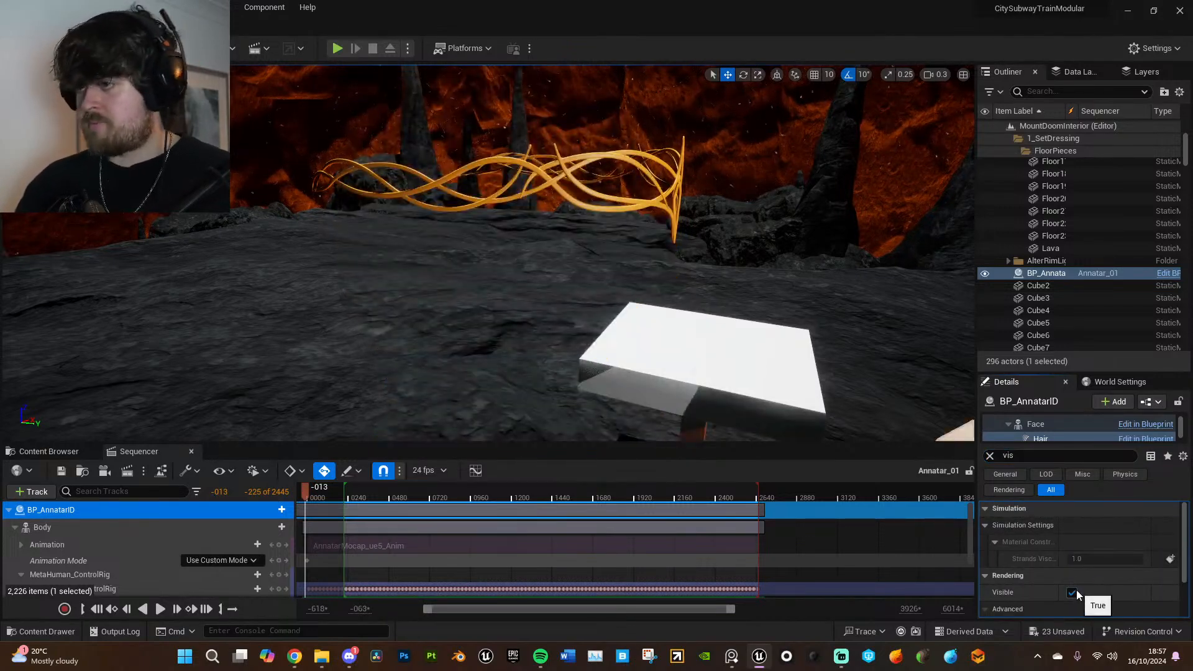
- Select the diadema and scrub the sequence start between frames -38 and -2, checking the crown's fit against the hair
{"action": "left_click", "coordinate": [306, 491]}
{"action": "left_click_drag", "start_coordinate": [306, 493], "coordinate": [302, 494]}
{"action": "left_click_drag", "start_coordinate": [553, 393], "coordinate": [447, 206], "text": "alt"}
{"action": "left_click", "coordinate": [446, 205]}
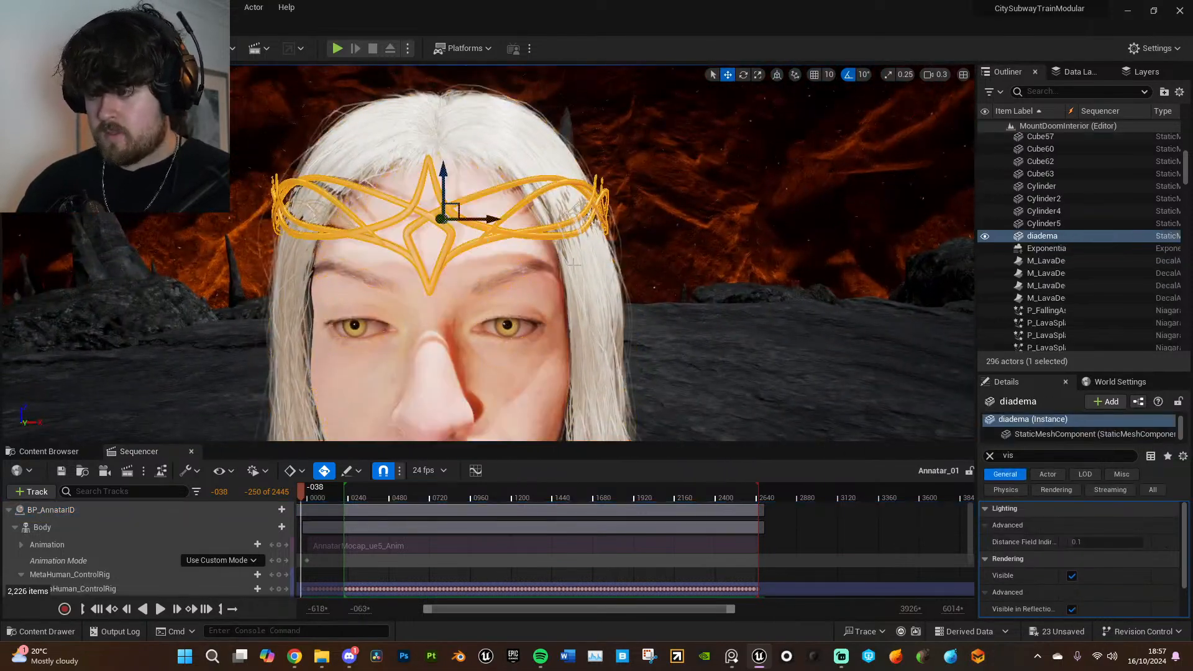
{"action": "left_click", "coordinate": [305, 494]}
{"action": "left_click_drag", "start_coordinate": [304, 494], "coordinate": [307, 494]}
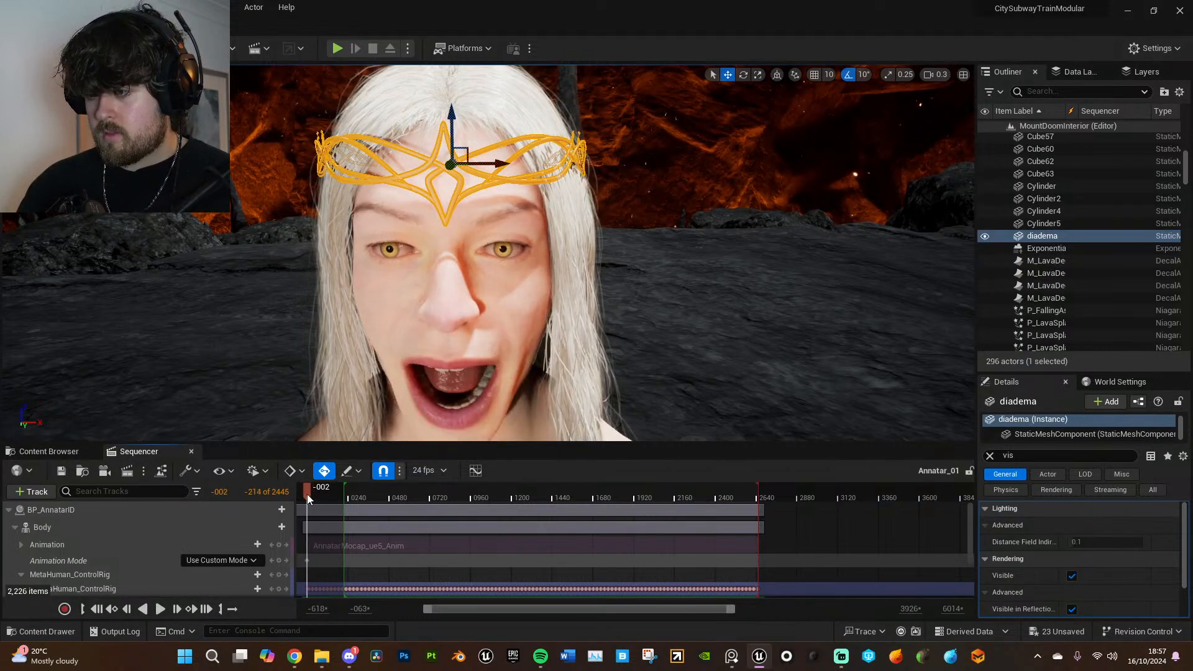
- Play the Annatar_01 sequence from frame -2 and pause near frame 283 to check the crown on the head
{"action": "key", "text": "space"}
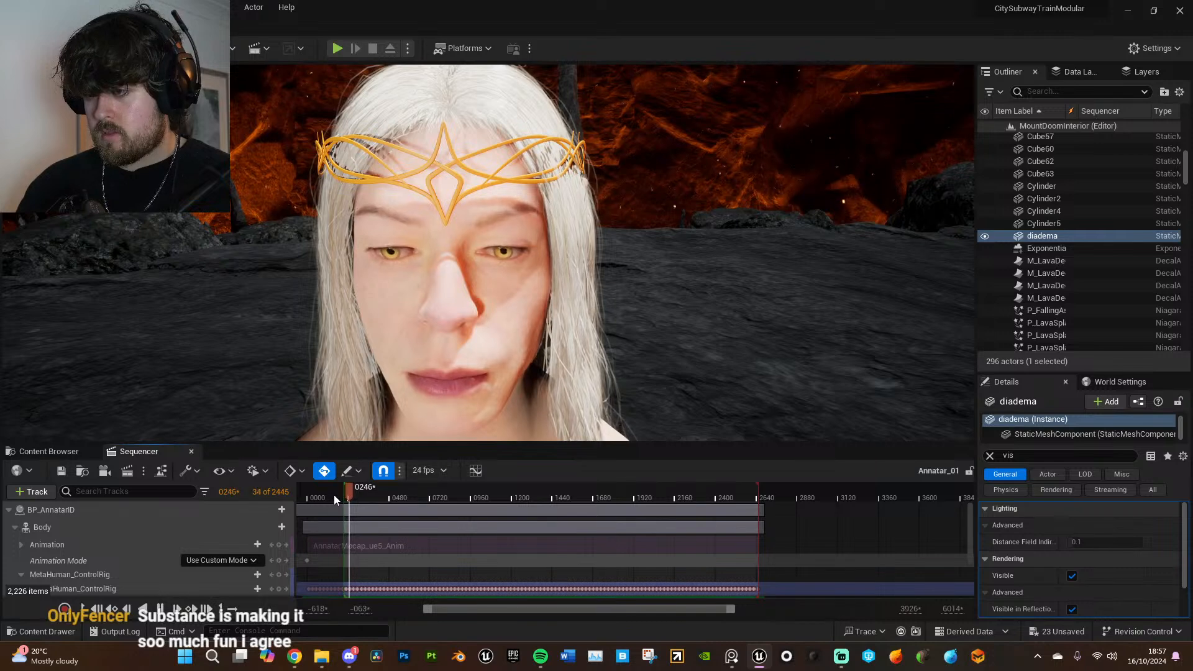
{"action": "key", "text": "space"}
{"action": "right_click_drag", "start_coordinate": [528, 373], "coordinate": [553, 410]}
{"action": "key", "text": "s"}
{"action": "key", "text": "f"}
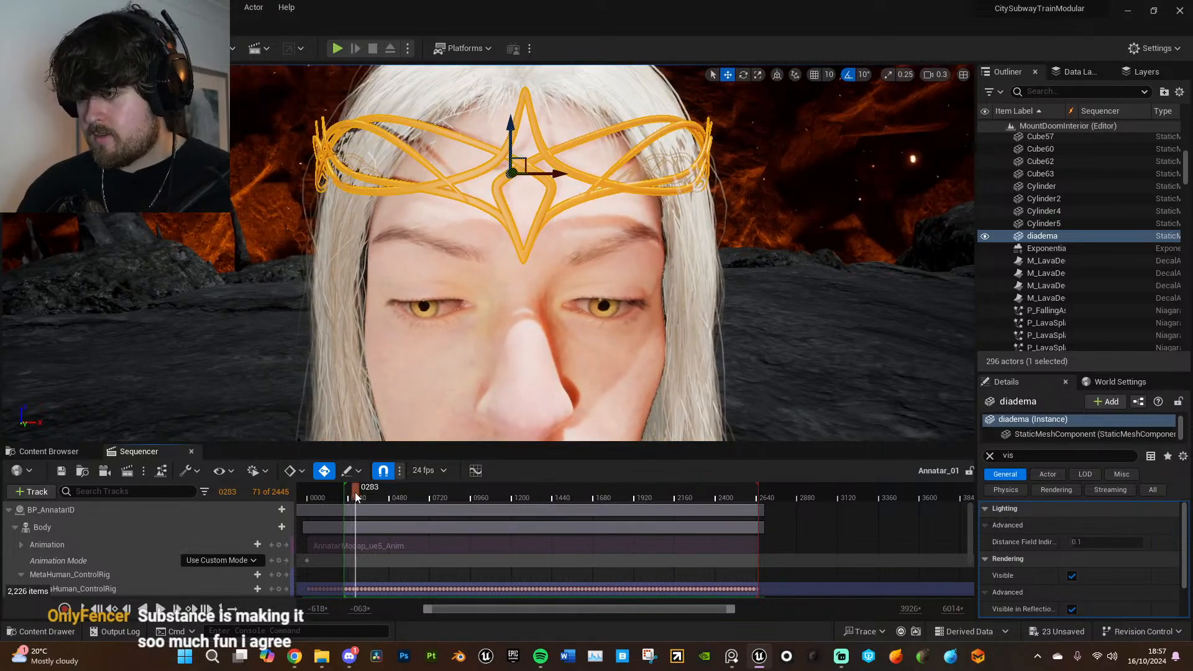
- Adjust the diadema's scale at frame 276 so it fits around Annatar's forehead and hair
{"action": "key", "text": "a"}
{"action": "mouse_move", "coordinate": [435, 348]}
{"action": "right_mouse_down"}
{"action": "mouse_move", "coordinate": [602, 348]}
{"action": "mouse_move", "coordinate": [640, 332]}
{"action": "mouse_move", "coordinate": [438, 347]}
{"action": "right_mouse_up"}
{"action": "key", "text": "d"}
{"action": "key", "text": "s"}
{"action": "key", "text": "d"}
{"action": "mouse_move", "coordinate": [573, 243]}
{"action": "right_mouse_down"}
{"action": "mouse_move", "coordinate": [557, 233]}
{"action": "mouse_move", "coordinate": [573, 243]}
{"action": "right_mouse_up"}
{"action": "key", "text": "w"}
{"action": "key", "text": "s"}
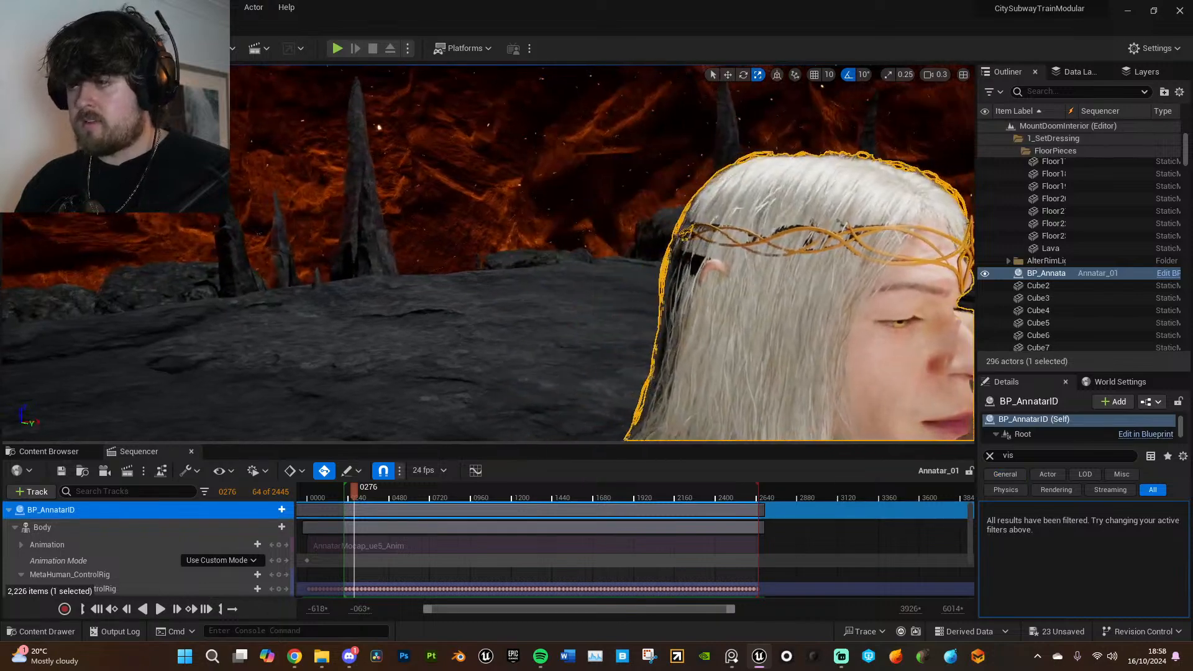
{"action": "right_click_drag", "start_coordinate": [488, 250], "coordinate": [575, 256]}
{"action": "left_click", "coordinate": [509, 197]}
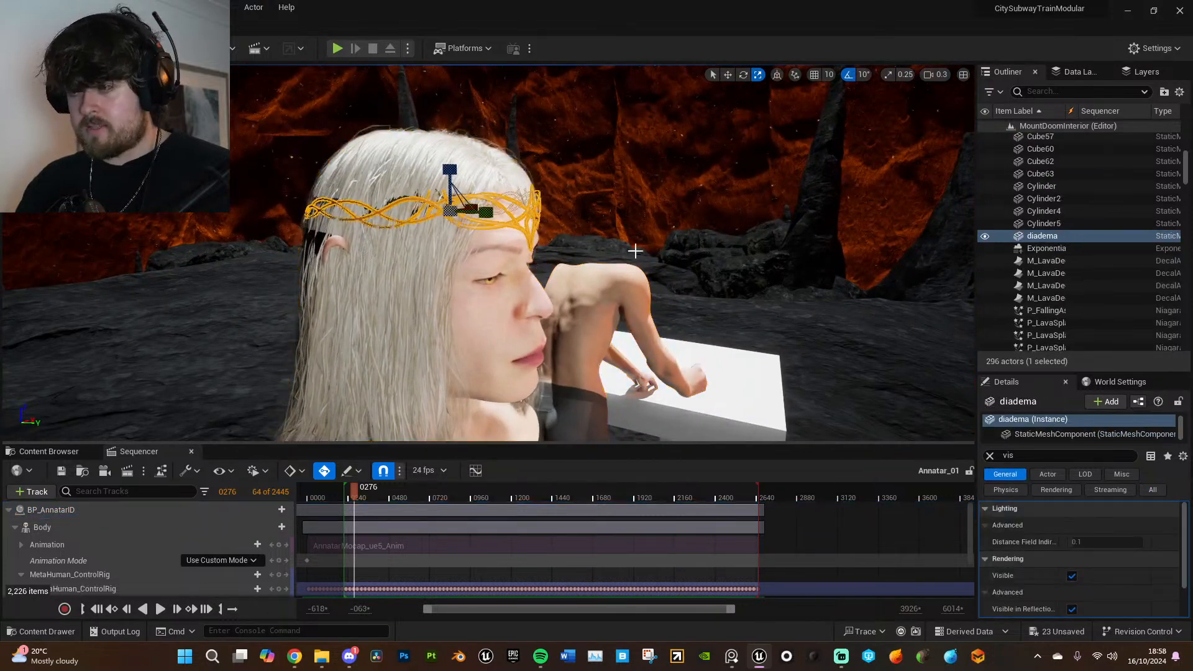
- Examine the diadema's fit around the hair from the side and the front, keeping the crown selected
{"action": "left_click", "coordinate": [709, 243]}
{"action": "key", "text": "d"}
{"action": "right_click_drag", "start_coordinate": [709, 242], "coordinate": [977, 246]}
{"action": "key", "text": "d"}
{"action": "key", "text": "s"}
{"action": "key", "text": "e"}
{"action": "key", "text": "w"}
{"action": "key", "text": "d"}
{"action": "key", "text": "a"}
{"action": "left_click", "coordinate": [582, 220]}
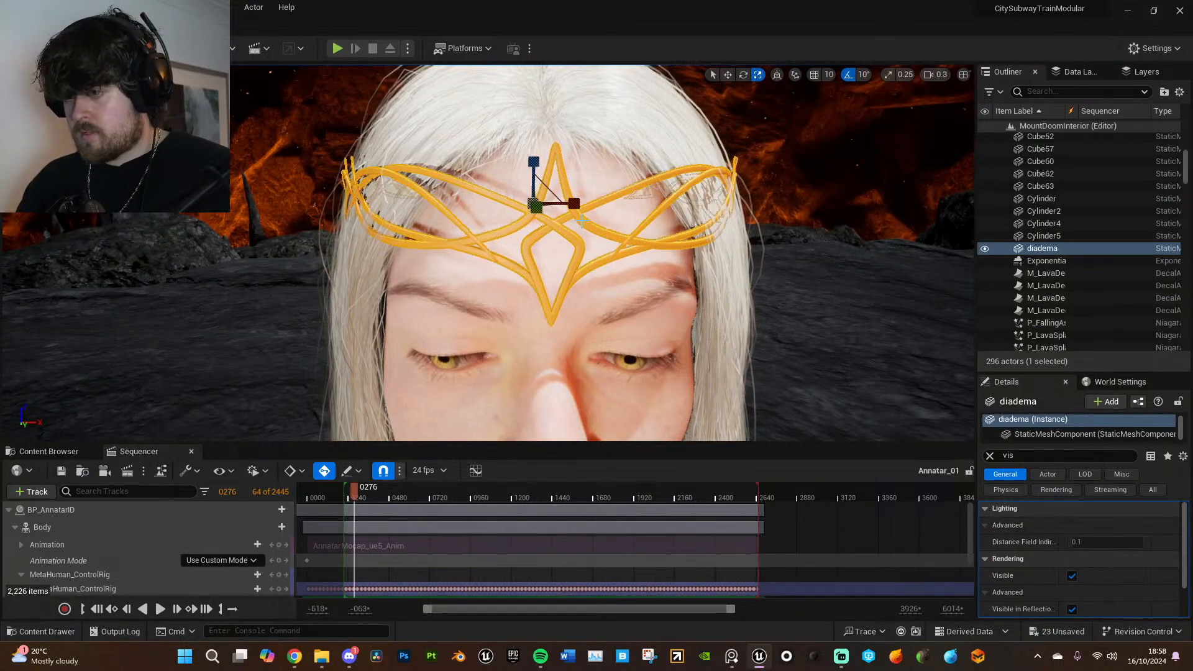
- Open the AnnatarCrown material and add the four diadema textures from the NewTextures folder to its graph
{"action": "left_click", "coordinate": [78, 456]}
{"action": "double_click", "coordinate": [346, 532]}
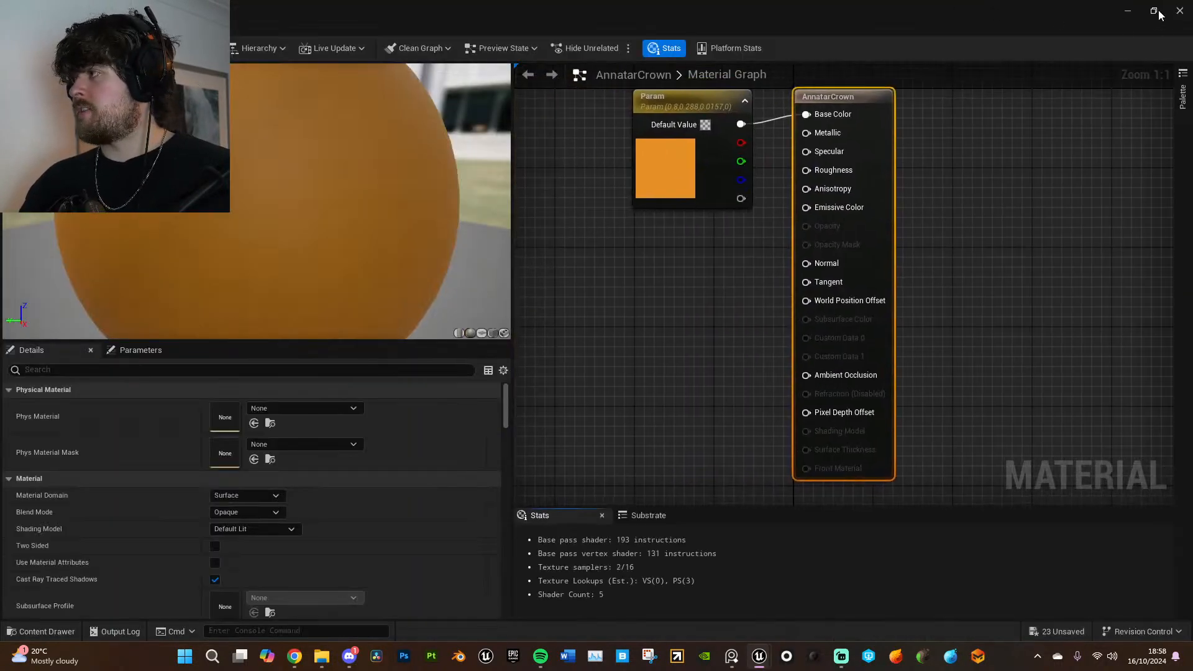
{"action": "left_click", "coordinate": [1157, 11]}
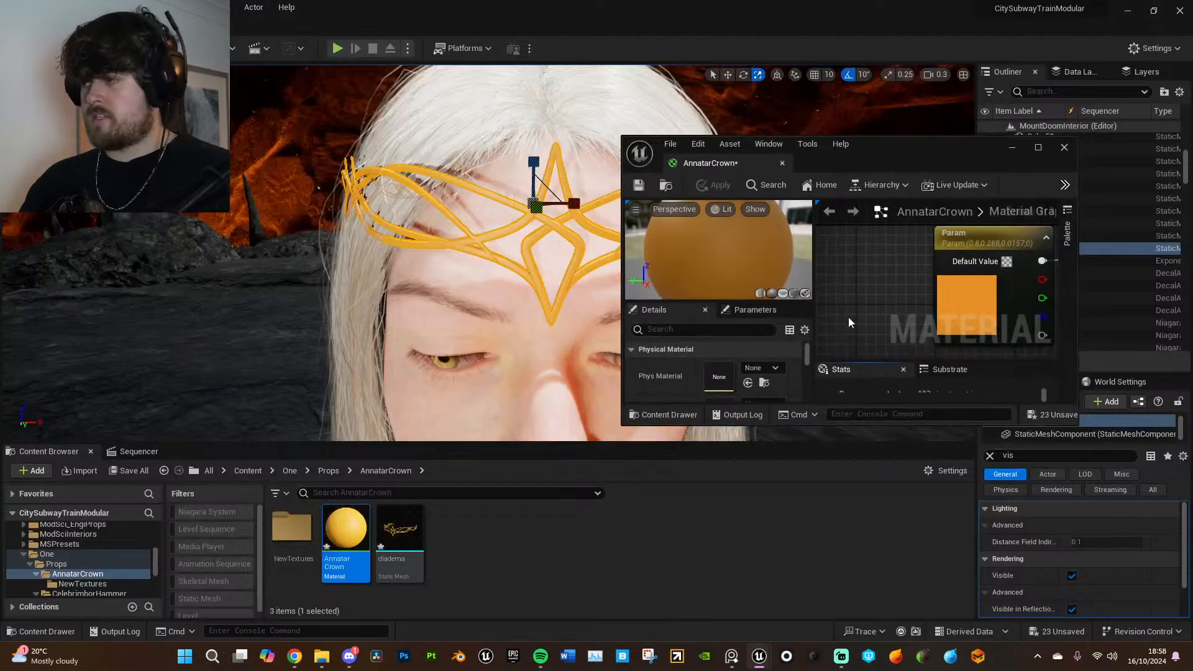
{"action": "double_click", "coordinate": [284, 527]}
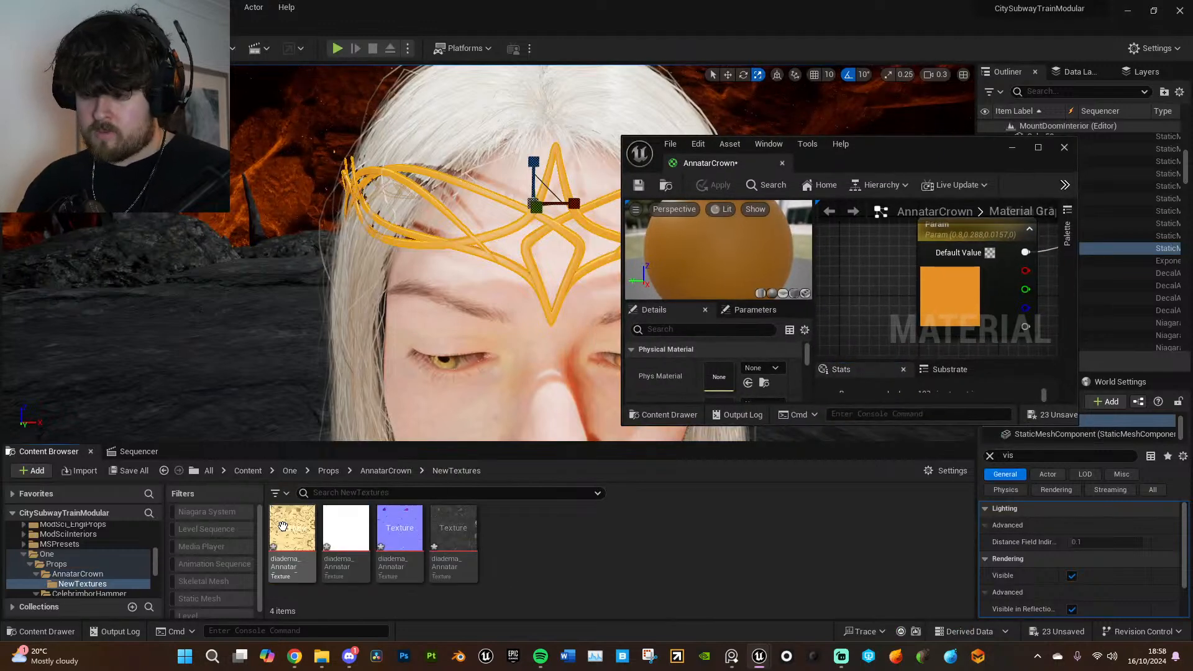
{"action": "left_click", "coordinate": [475, 540], "text": "shift"}
{"action": "left_click_drag", "start_coordinate": [474, 540], "coordinate": [860, 260]}
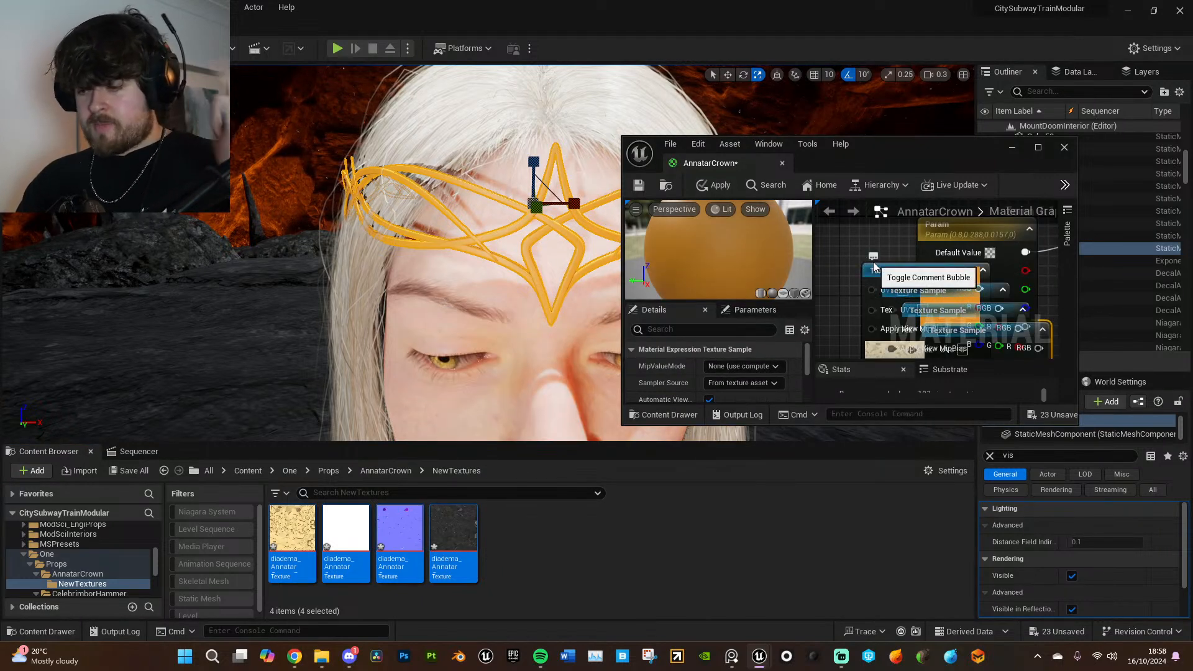
- Delete the orange Param colour node from the AnnatarCrown material graph
{"action": "left_click", "coordinate": [1040, 148]}
{"action": "right_click_drag", "start_coordinate": [740, 297], "coordinate": [866, 404]}
{"action": "left_click_drag", "start_coordinate": [821, 220], "coordinate": [823, 144]}
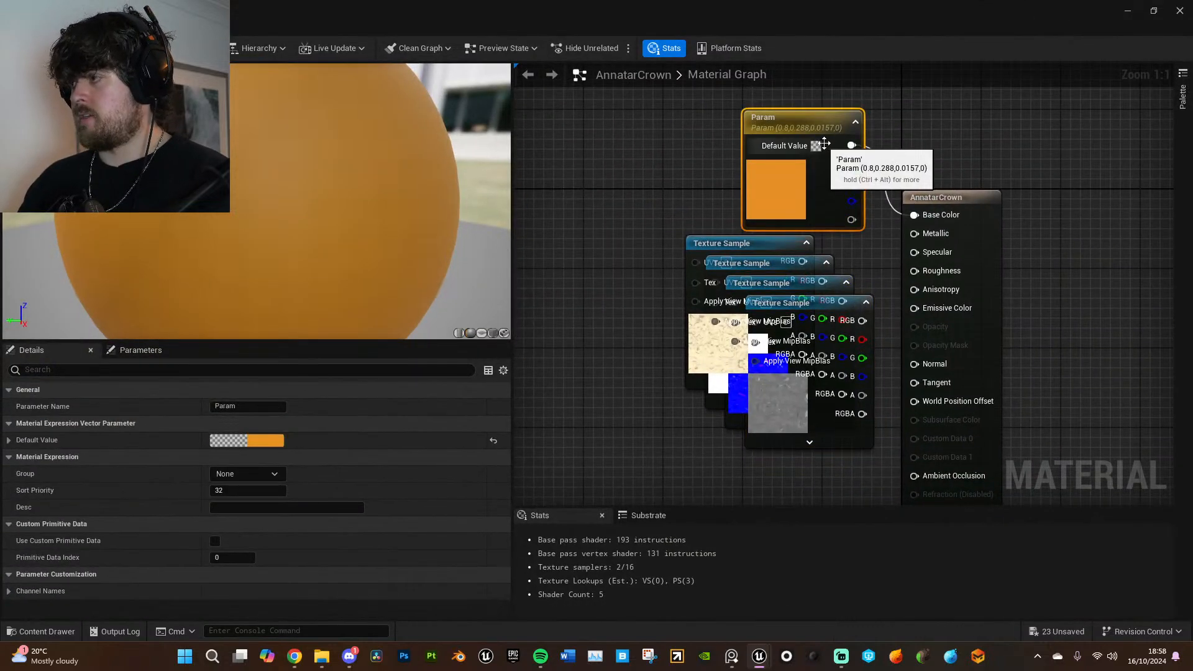
{"action": "key", "text": "Delete"}
- Connect the gold colour, white metallic and blue normal textures to Base Color, Metallic and Normal of the crown material
{"action": "left_click_drag", "start_coordinate": [759, 243], "coordinate": [916, 215]}
{"action": "right_click_drag", "start_coordinate": [846, 218], "coordinate": [935, 184]}
{"action": "left_click_drag", "start_coordinate": [876, 229], "coordinate": [1005, 200]}
{"action": "left_click_drag", "start_coordinate": [882, 248], "coordinate": [1013, 330]}
- Move the roughness texture node clear of the others and add a constant of 2 beside it
{"action": "left_click_drag", "start_coordinate": [918, 269], "coordinate": [524, 129]}
{"action": "right_click_drag", "start_coordinate": [619, 195], "coordinate": [789, 311]}
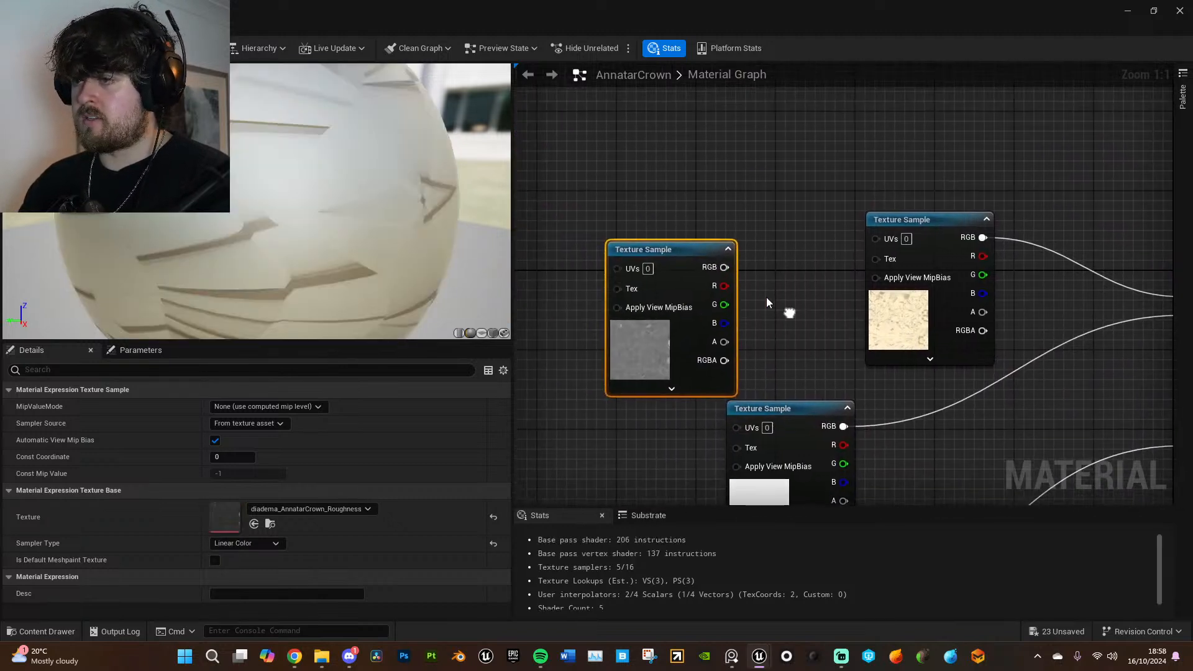
{"action": "left_click_drag", "start_coordinate": [681, 249], "coordinate": [642, 228]}
{"action": "right_click_drag", "start_coordinate": [775, 320], "coordinate": [733, 285]}
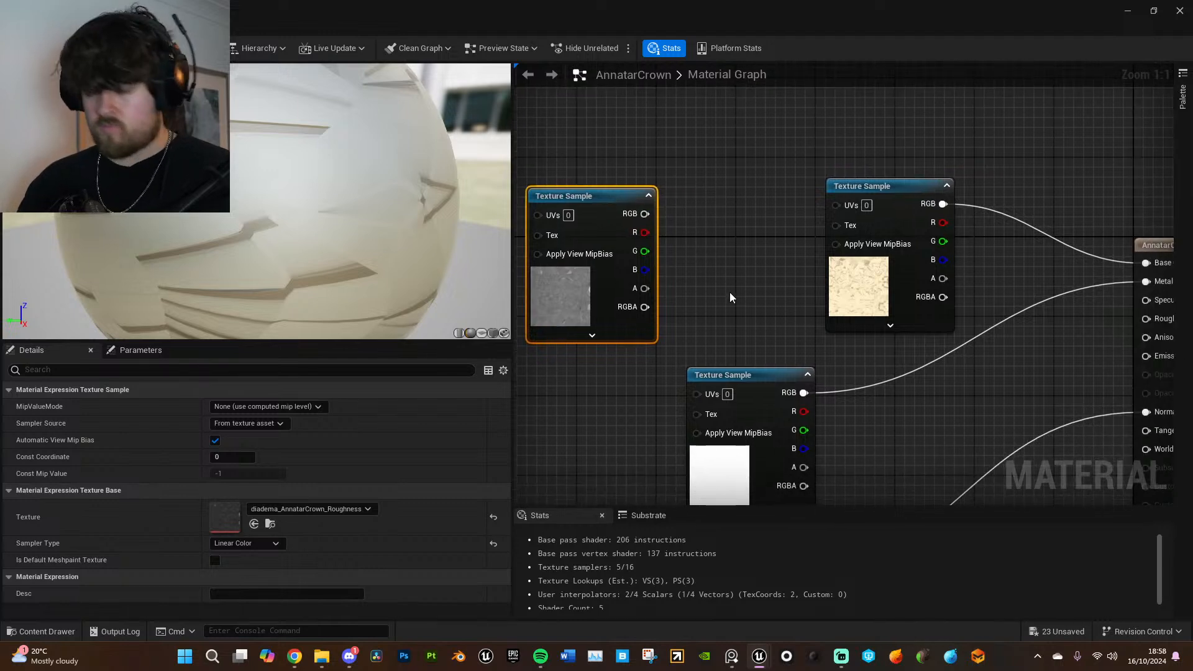
{"action": "left_click", "coordinate": [731, 292]}
{"action": "type", "text": "2"}
{"action": "left_click_drag", "start_coordinate": [653, 212], "coordinate": [678, 215]}
{"action": "left_click_drag", "start_coordinate": [793, 224], "coordinate": [794, 225]}
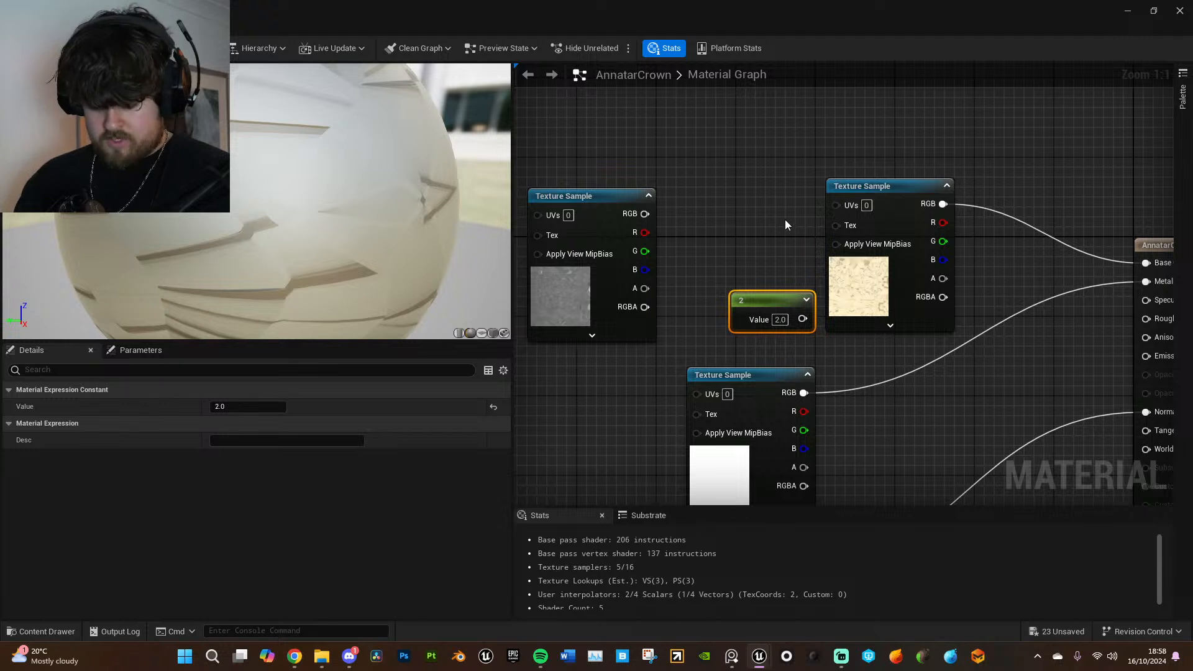
- Multiply the roughness texture by the constant 2, feed the result into Roughness, and apply the material to the crown
{"action": "left_click", "coordinate": [786, 223]}
{"action": "left_click", "coordinate": [754, 218]}
{"action": "left_click_drag", "start_coordinate": [645, 214], "coordinate": [765, 238]}
{"action": "left_click_drag", "start_coordinate": [799, 306], "coordinate": [1049, 297]}
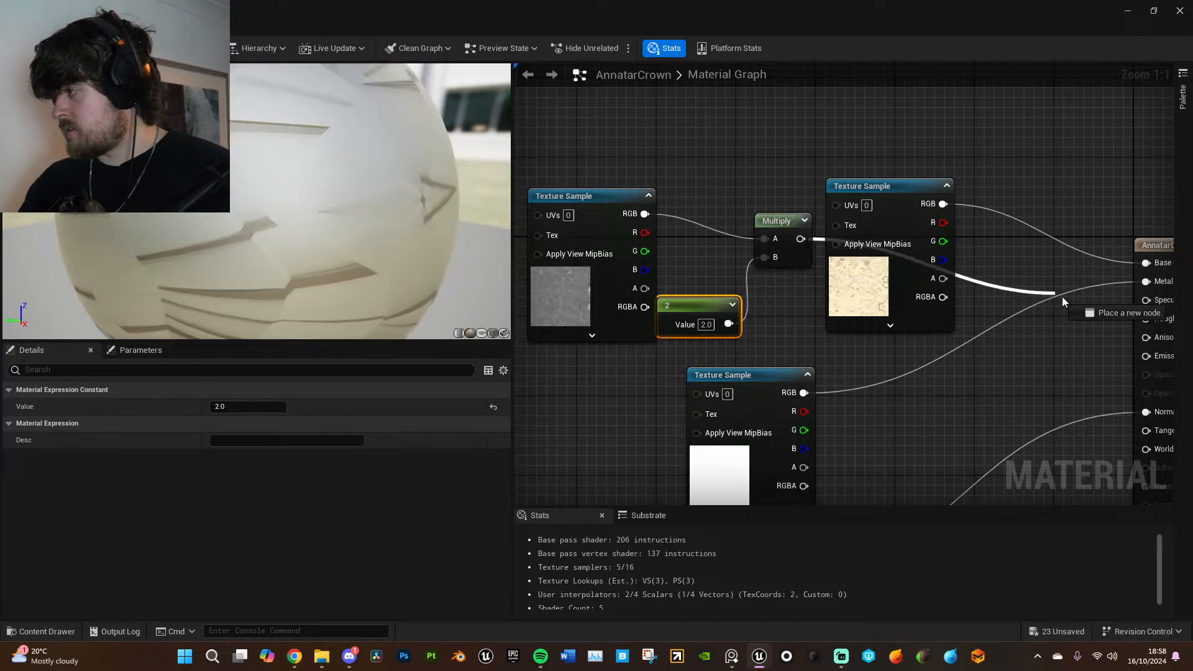
{"action": "left_click_drag", "start_coordinate": [1122, 319], "coordinate": [1146, 319]}
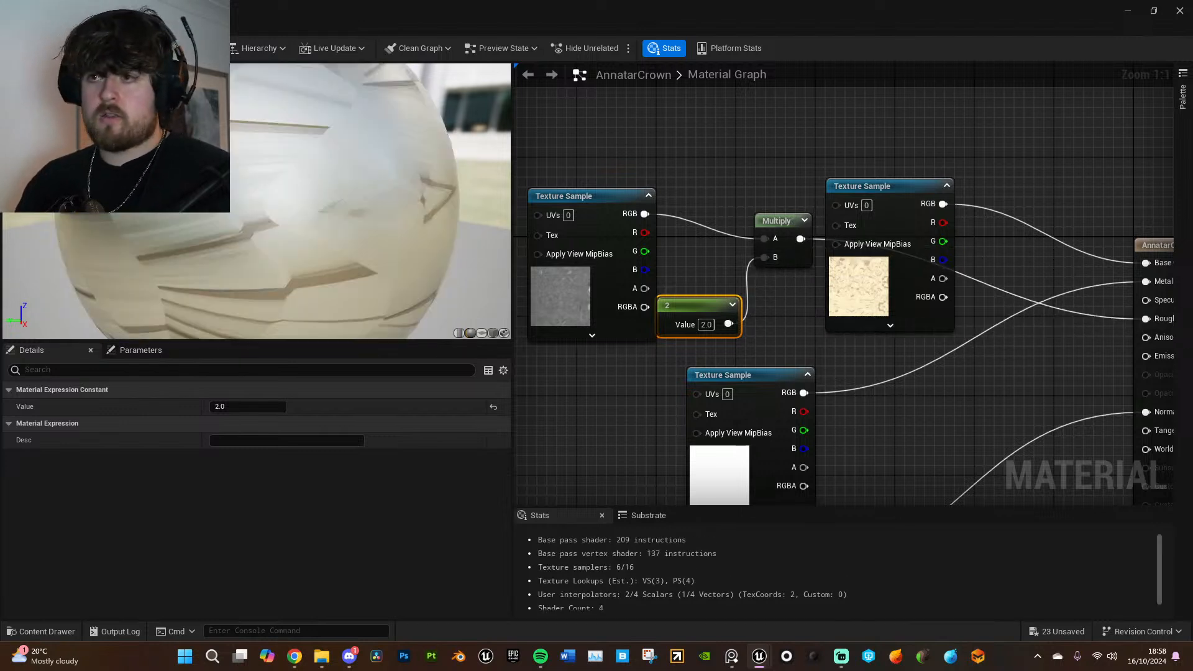
{"action": "left_click", "coordinate": [87, 48]}
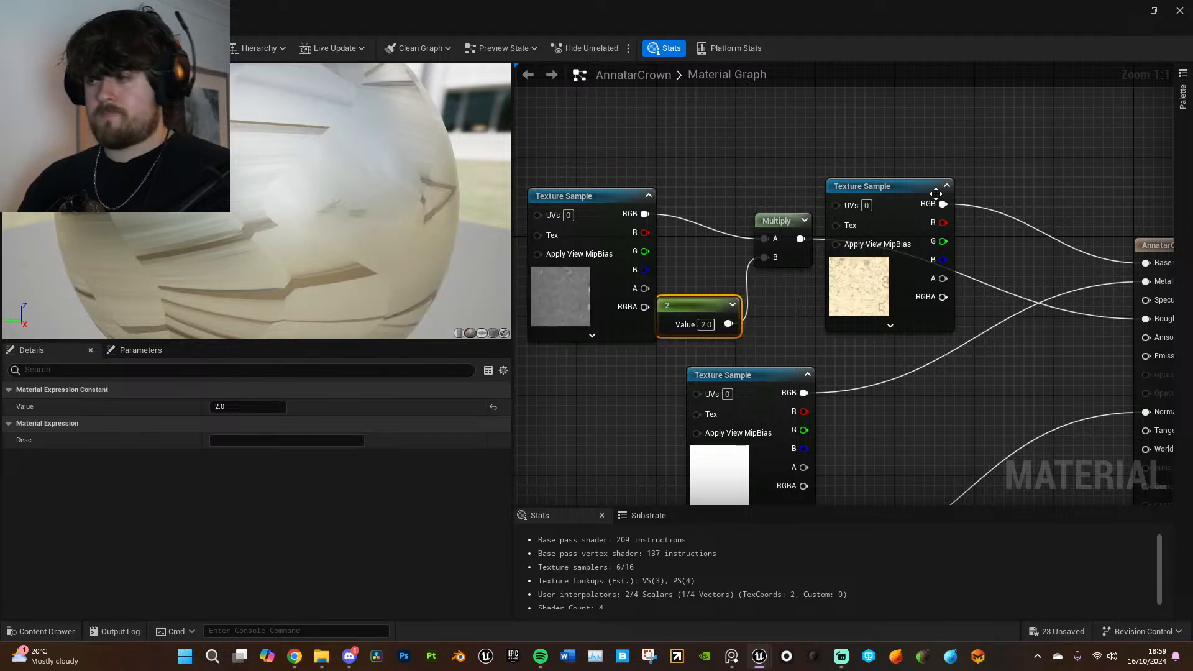
{"action": "left_click", "coordinate": [1153, 10]}
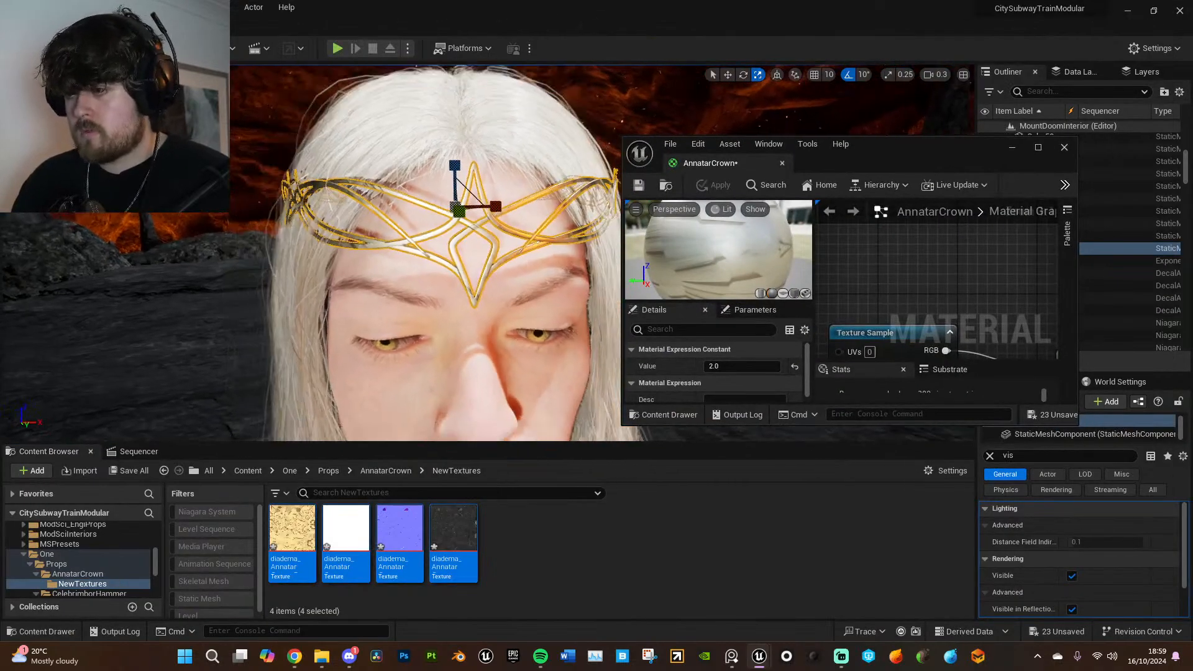
- Examine the textured crown in the level, close up at the forehead and from around Annatar's head
{"action": "key", "text": "g"}
{"action": "right_click_drag", "start_coordinate": [585, 244], "coordinate": [586, 177]}
{"action": "key", "text": "w"}
{"action": "key", "text": "w"}
{"action": "right_click_drag", "start_coordinate": [573, 268], "coordinate": [573, 263]}
{"action": "key", "text": "w"}
{"action": "key", "text": "s"}
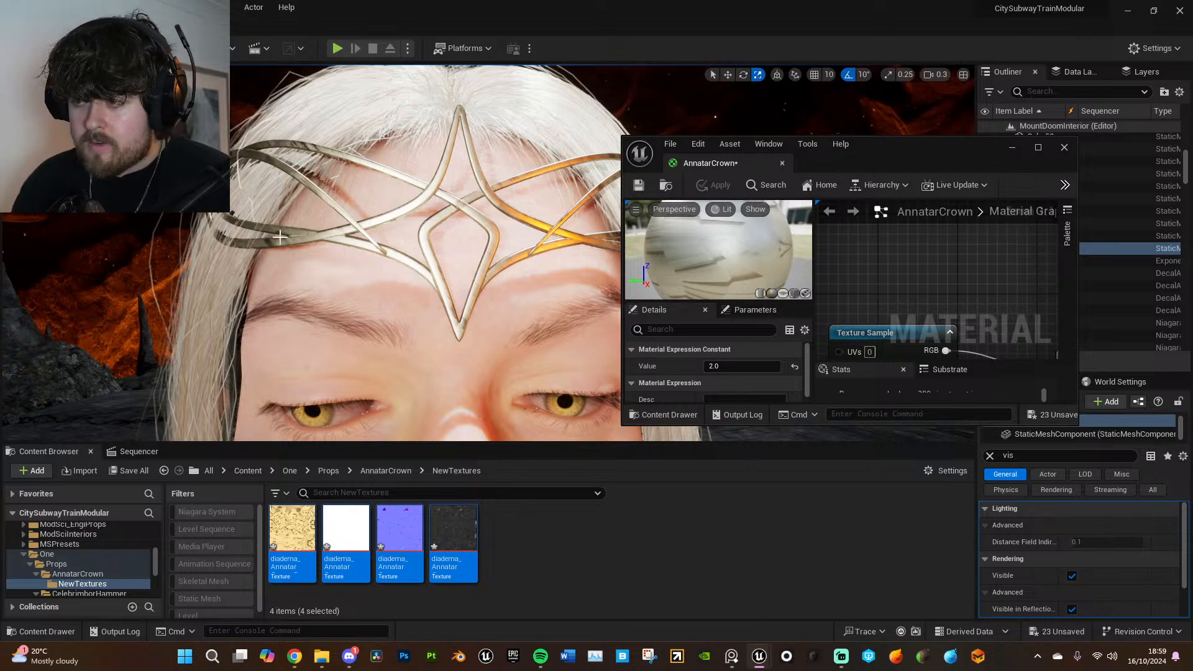
{"action": "key", "text": "s"}
{"action": "right_click_drag", "start_coordinate": [422, 263], "coordinate": [339, 266]}
{"action": "key", "text": "a"}
{"action": "key", "text": "s"}
{"action": "key", "text": "d"}
{"action": "key", "text": "w"}
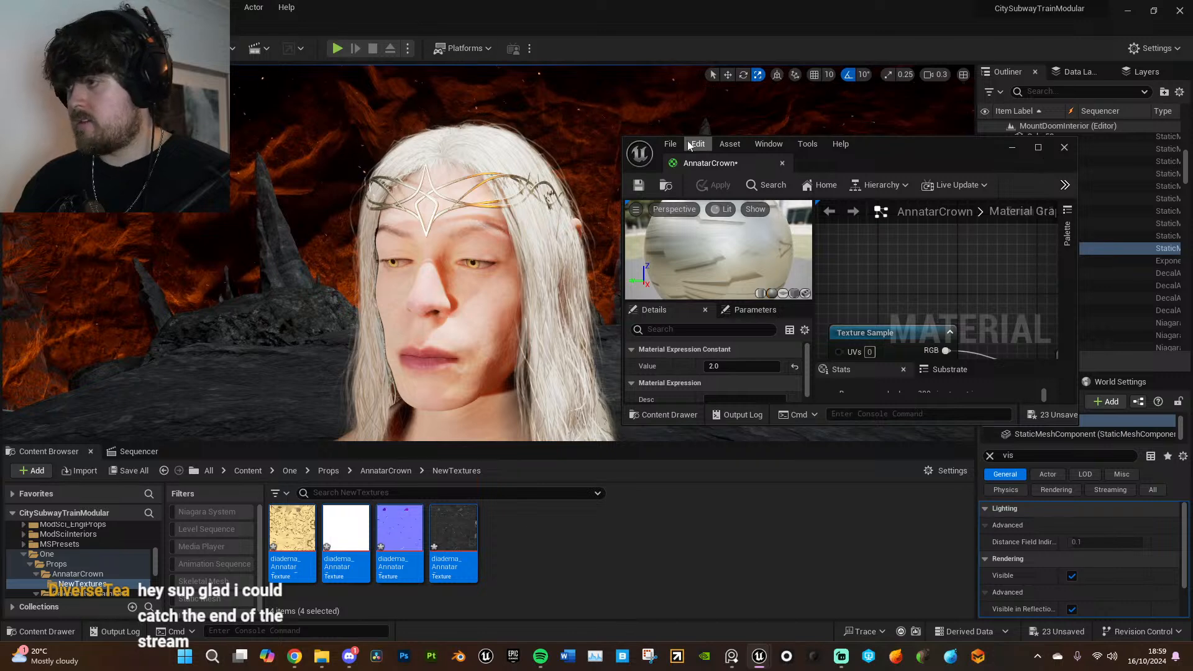
- Save all unsaved assets and close the AnnatarCrown material editor
{"action": "left_click", "coordinate": [699, 144]}
{"action": "mouse_move", "coordinate": [670, 143]}
{"action": "left_click", "coordinate": [697, 220]}
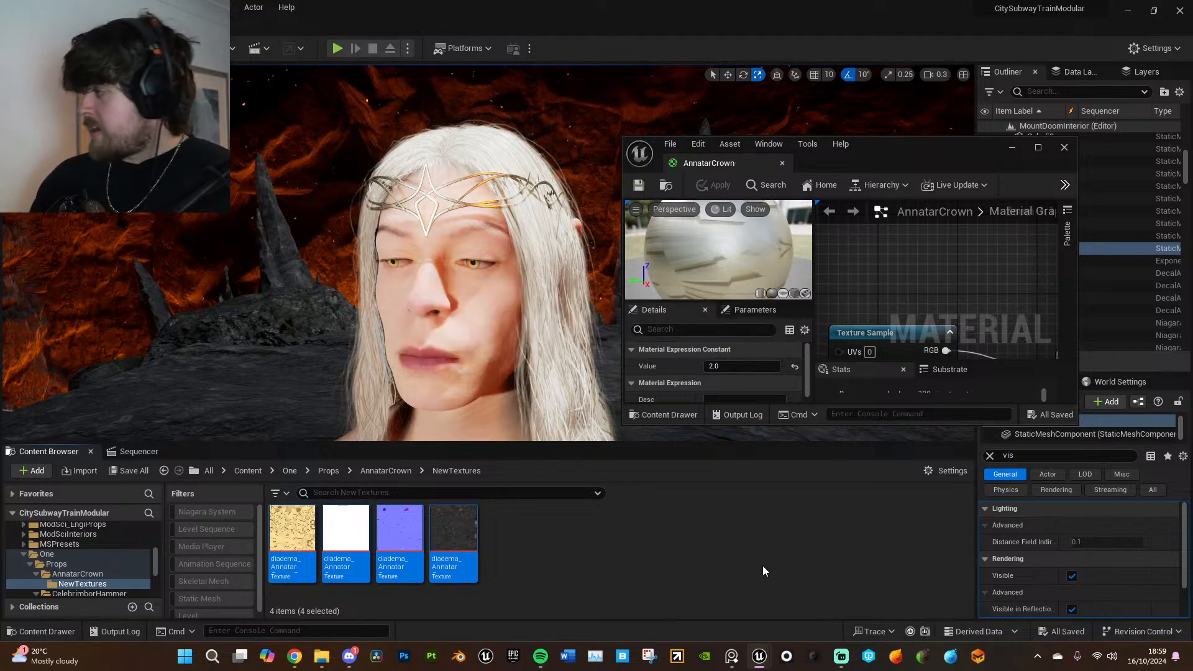
{"action": "left_click", "coordinate": [1064, 149]}
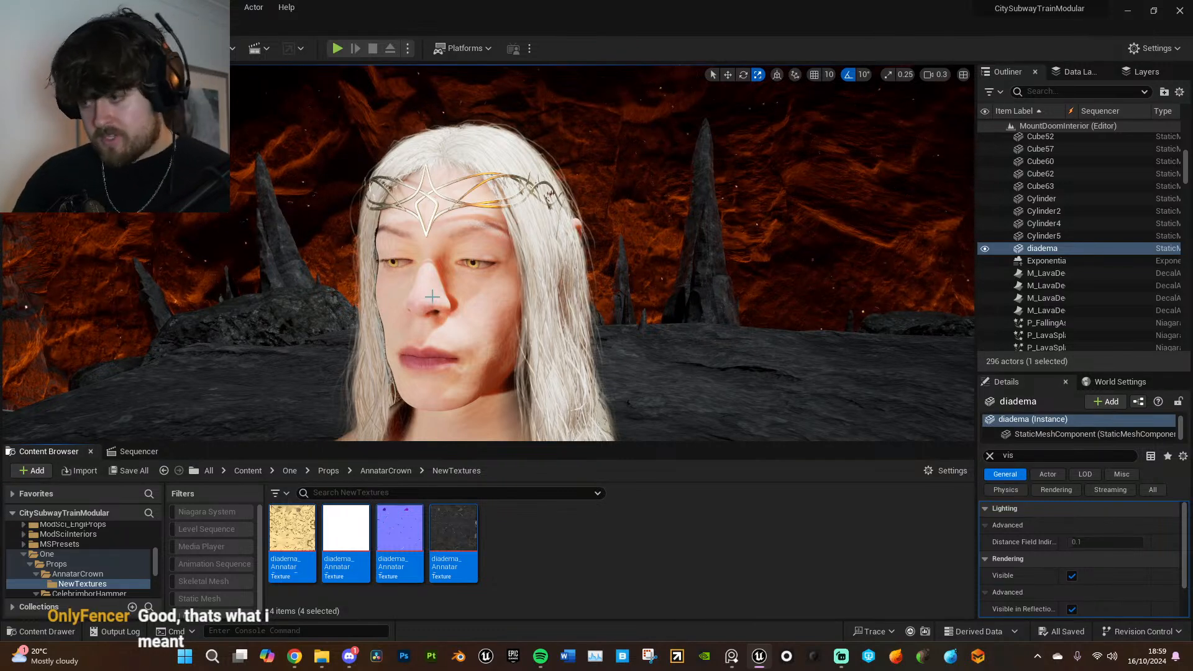
- Place the CelebrimborHammer static mesh from the Props folder onto the white table in front of the body
{"action": "left_click", "coordinate": [386, 471]}
{"action": "left_click", "coordinate": [329, 472]}
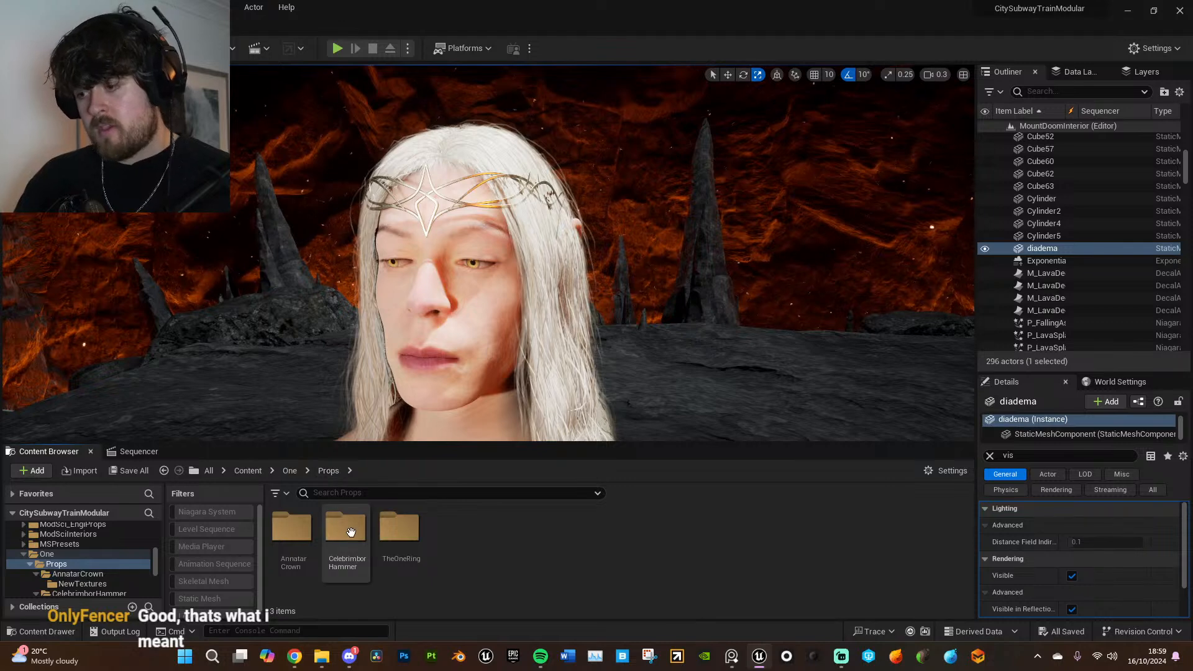
{"action": "double_click", "coordinate": [346, 528]}
{"action": "key", "text": "s"}
{"action": "mouse_move", "coordinate": [376, 399]}
{"action": "right_mouse_down"}
{"action": "mouse_move", "coordinate": [377, 436]}
{"action": "mouse_move", "coordinate": [428, 429]}
{"action": "mouse_move", "coordinate": [375, 399]}
{"action": "right_mouse_up"}
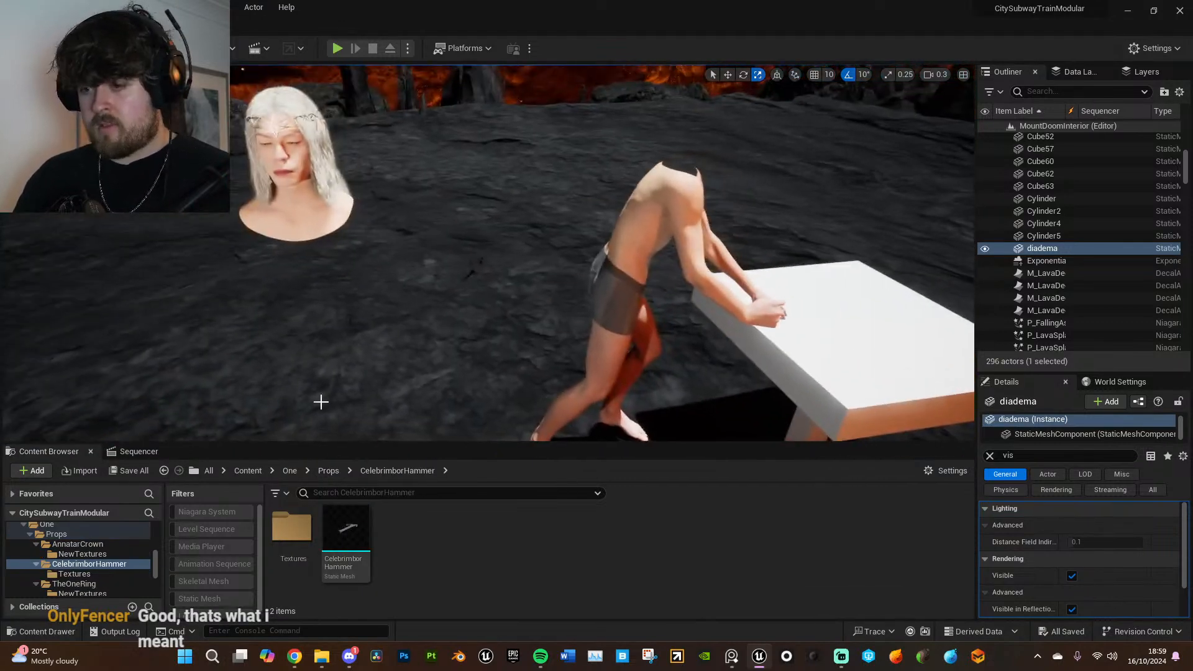
{"action": "right_click_drag", "start_coordinate": [543, 401], "coordinate": [490, 421]}
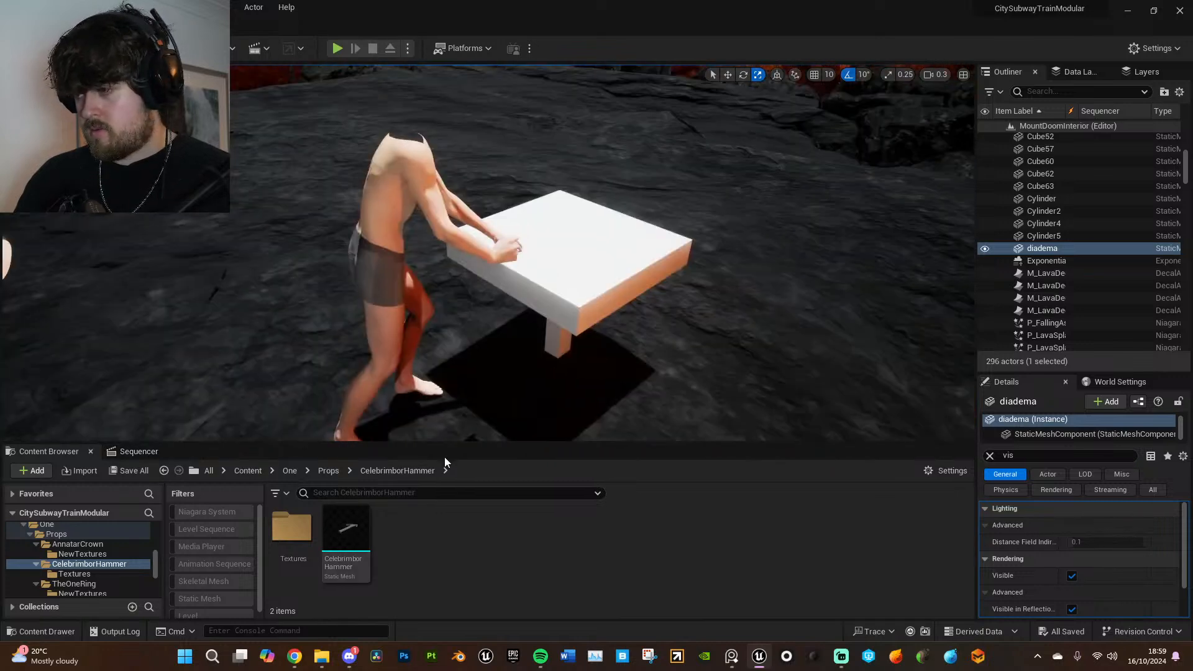
{"action": "left_click_drag", "start_coordinate": [345, 533], "coordinate": [592, 274]}
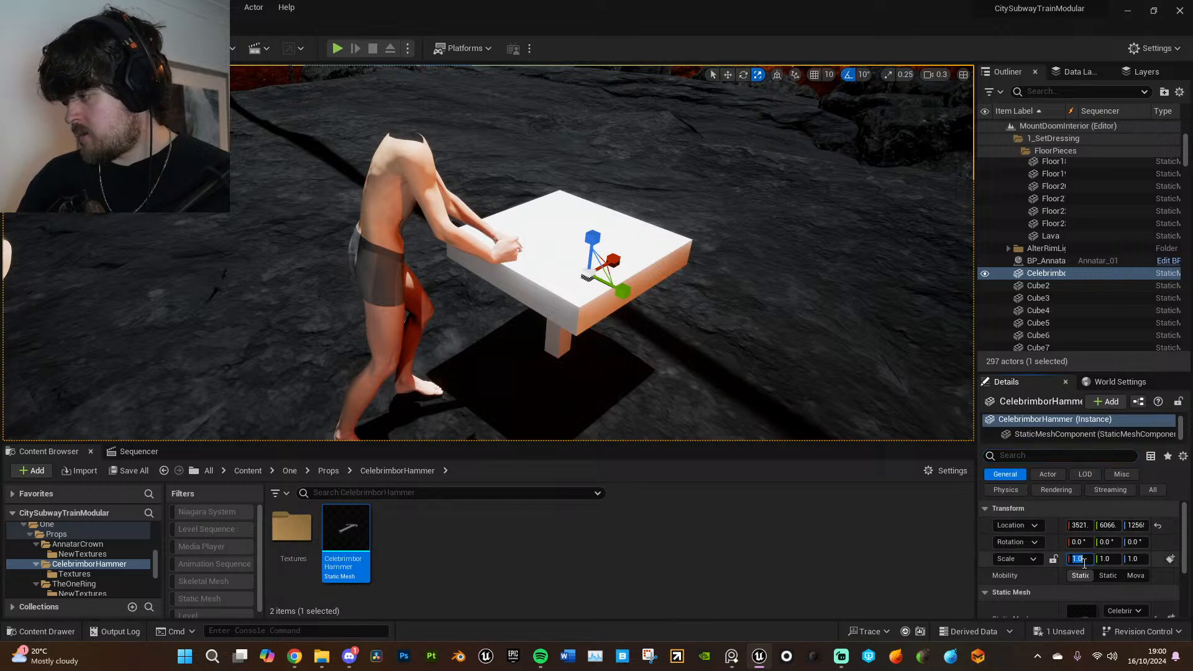
- Lock the hammer's scale proportions and shrink it through 0.2 and 0.05 to 0.001
{"action": "left_click", "coordinate": [1053, 559]}
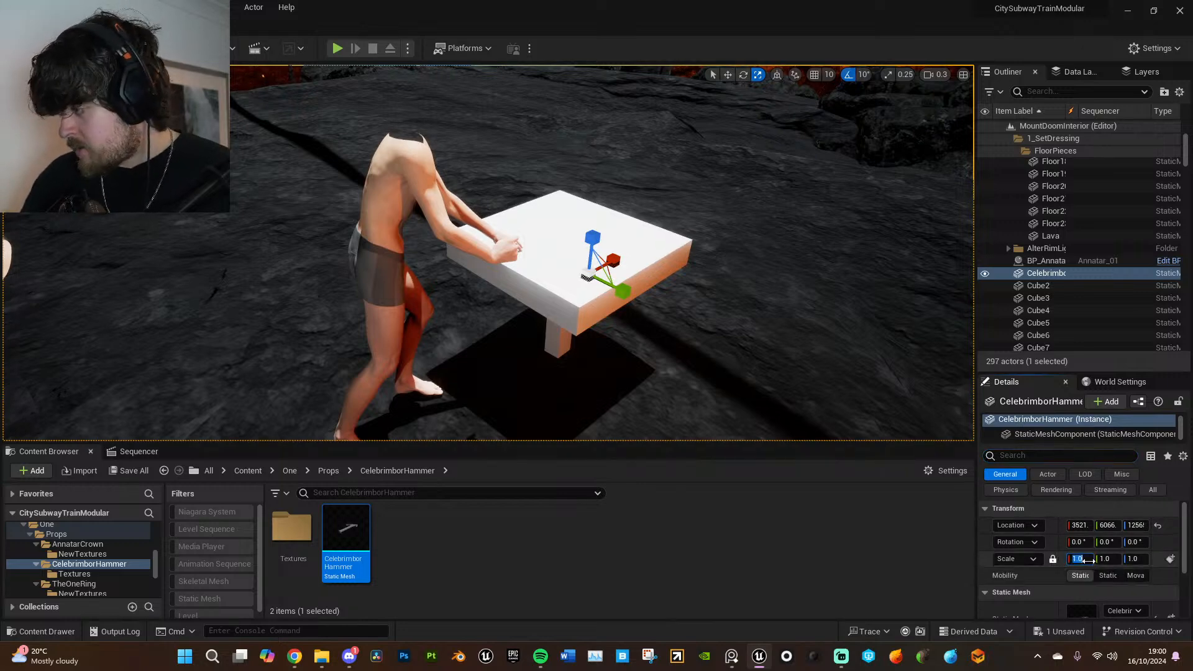
{"action": "key", "text": "Return"}
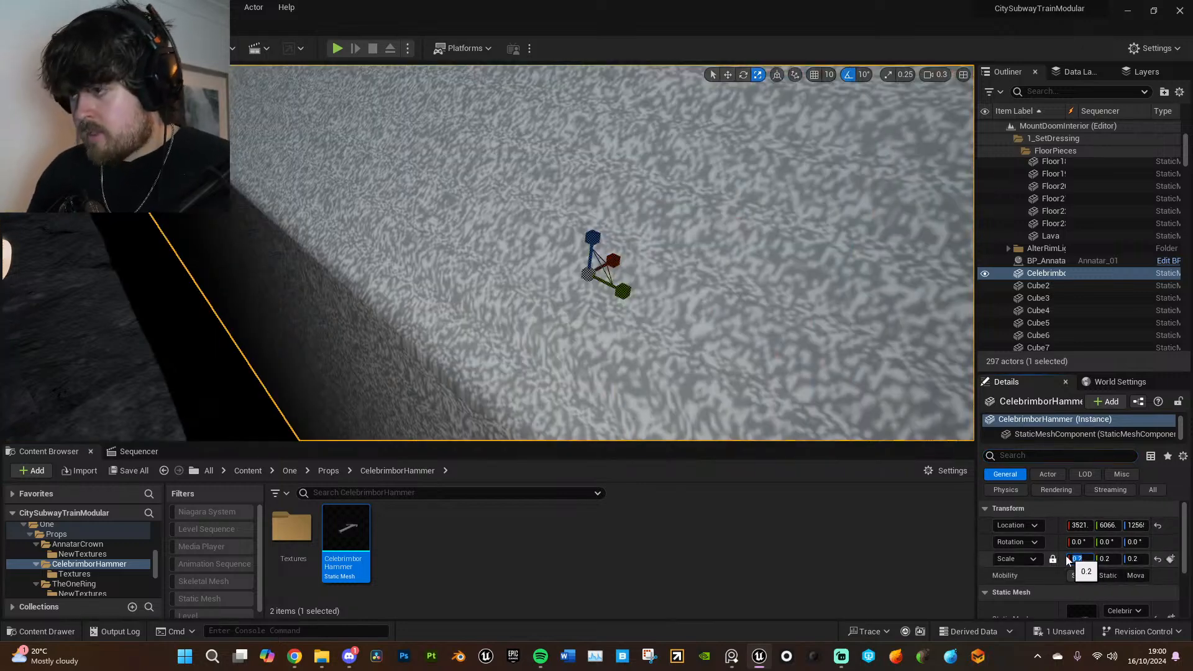
{"action": "type", "text": "05"}
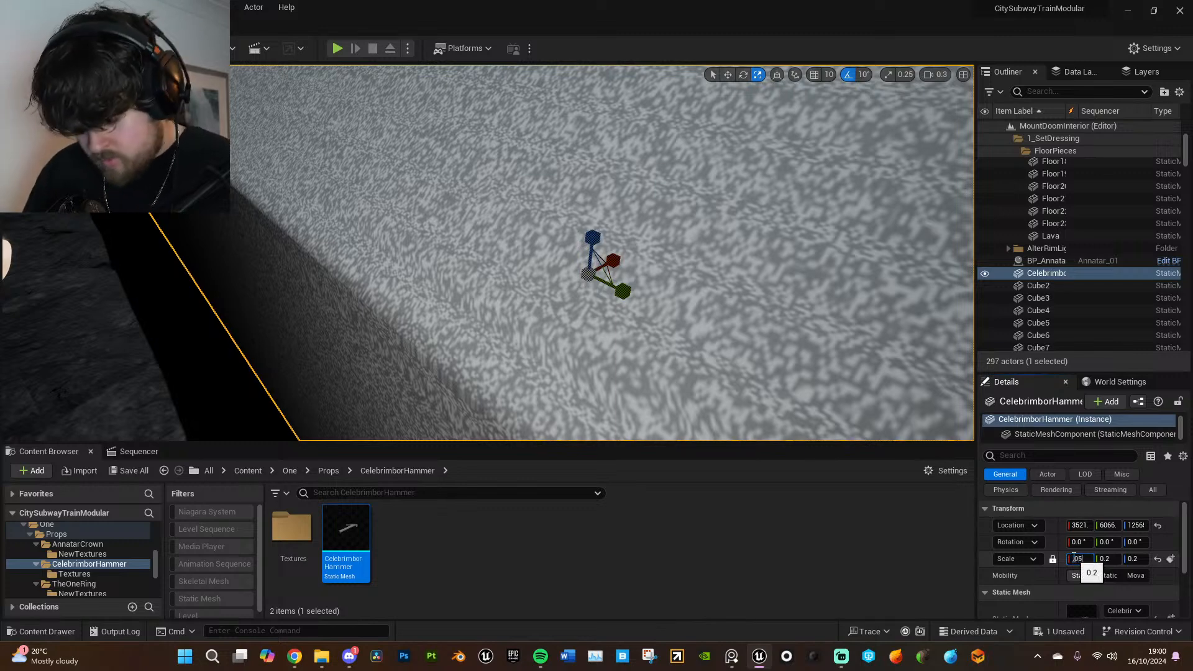
{"action": "type", "text": ".05"}
{"action": "key", "text": "Return"}
{"action": "type", "text": "0.00"}
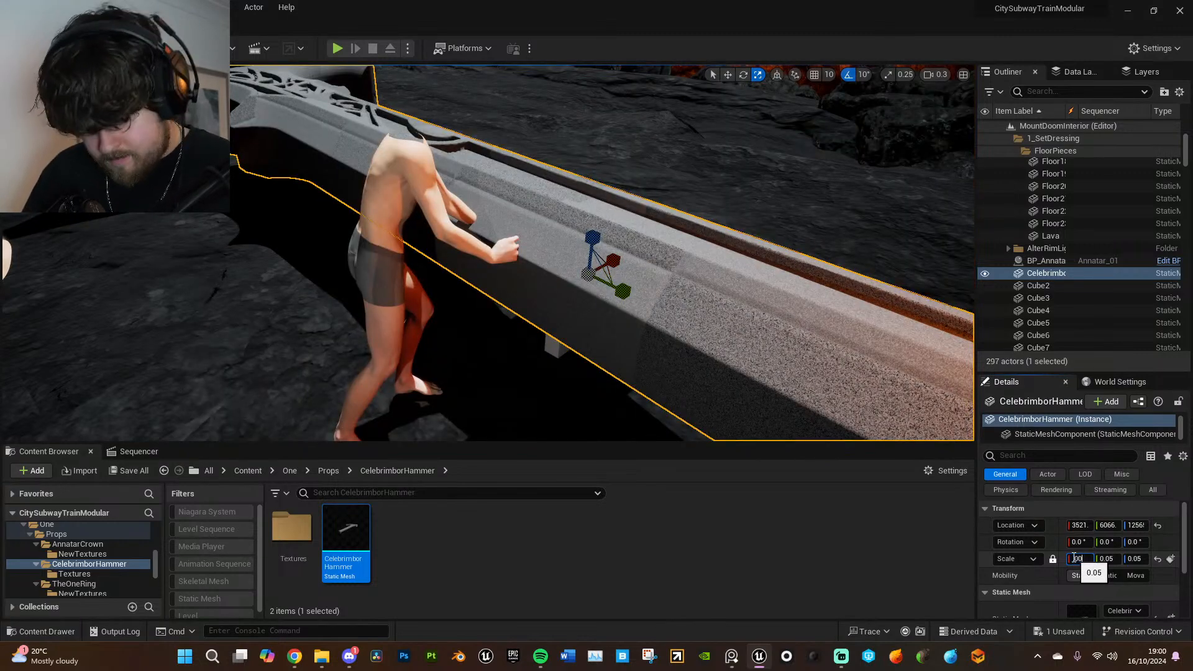
{"action": "type", "text": "1"}
{"action": "key", "text": "Return"}
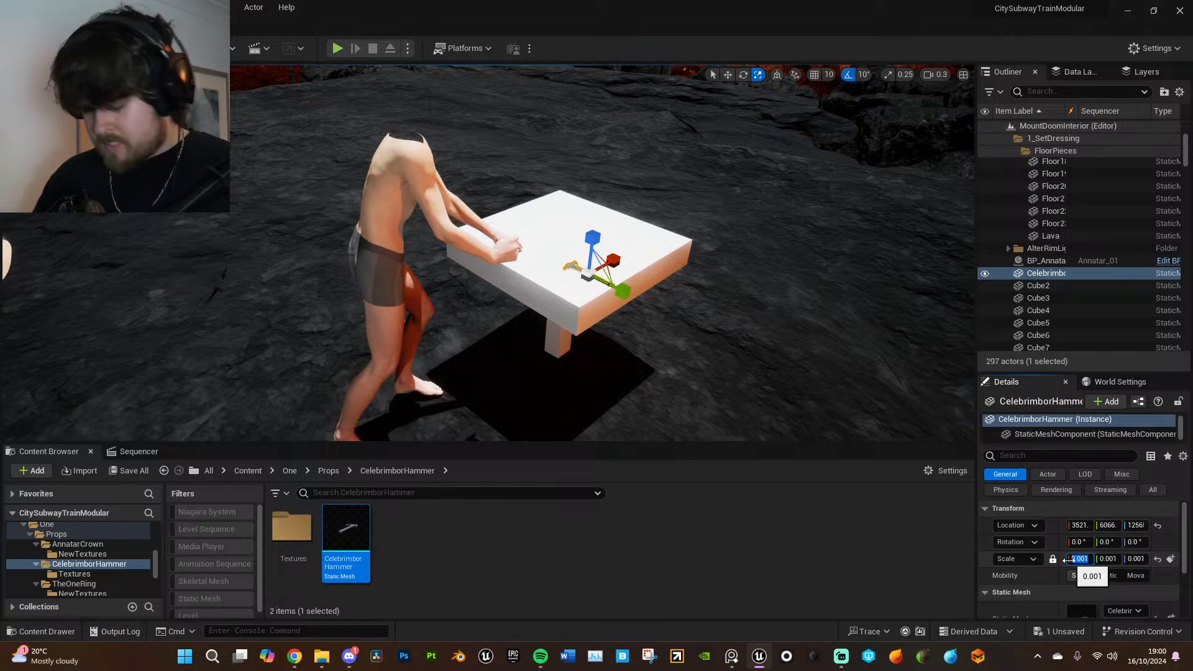
- Set the hammer's uniform scale to 0.002 and check its size against the hands at the table
{"action": "type", "text": "2"}
{"action": "key", "text": "Return"}
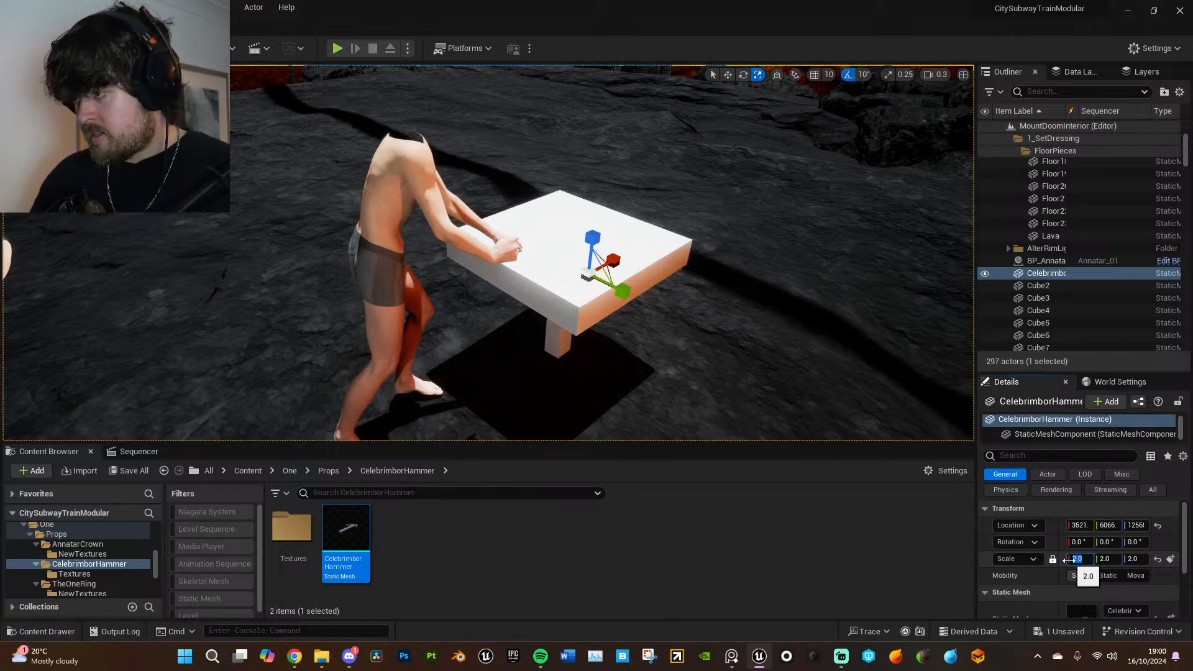
{"action": "type", "text": "0.002"}
{"action": "key", "text": "Return"}
{"action": "right_click_drag", "start_coordinate": [704, 283], "coordinate": [578, 311]}
{"action": "key", "text": "w"}
{"action": "key", "text": "d"}
{"action": "key", "text": "e"}
{"action": "key", "text": "d"}
{"action": "right_click_drag", "start_coordinate": [657, 312], "coordinate": [631, 314]}
{"action": "key", "text": "s"}
- Place the one_ring skeletal mesh from the TheOneRing folder on the table beside the hammer
{"action": "left_click", "coordinate": [328, 471]}
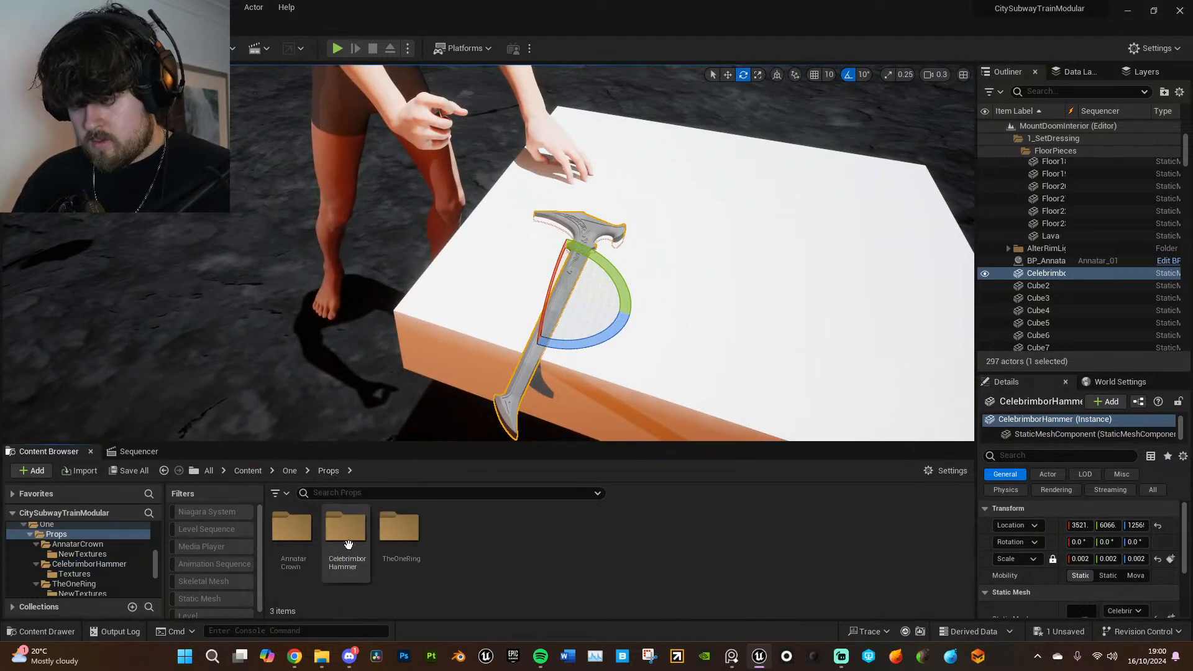
{"action": "double_click", "coordinate": [400, 535]}
{"action": "left_click_drag", "start_coordinate": [445, 550], "coordinate": [454, 544]}
{"action": "left_click", "coordinate": [428, 599]}
{"action": "left_click", "coordinate": [400, 535]}
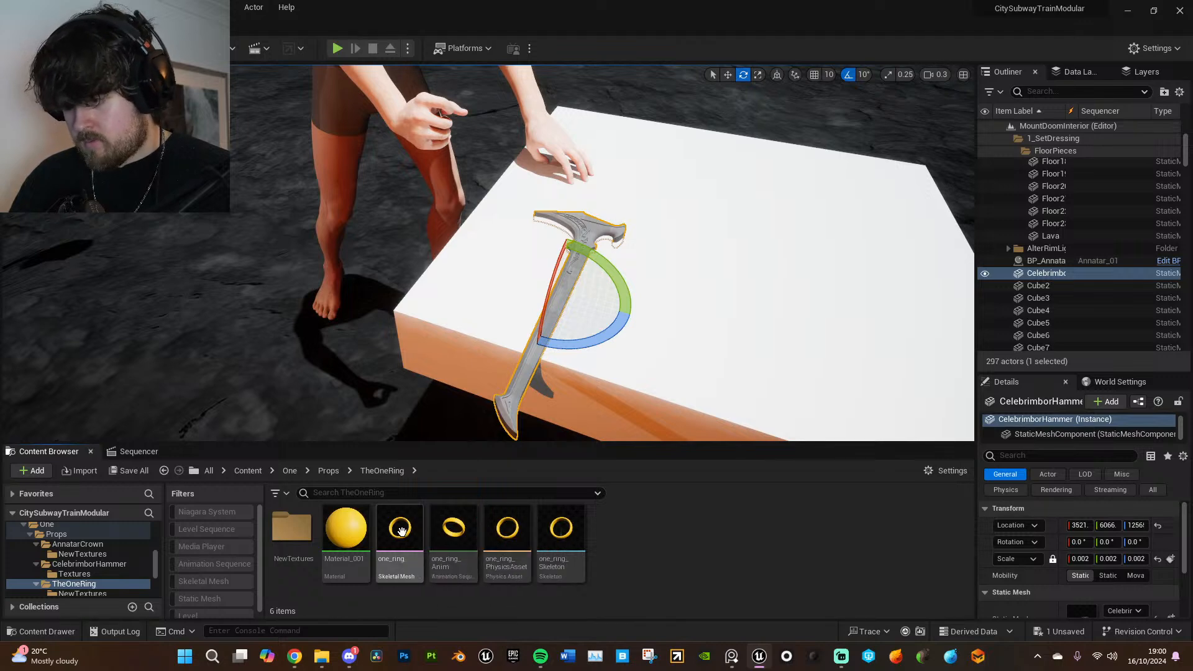
{"action": "left_click_drag", "start_coordinate": [746, 210], "coordinate": [748, 224]}
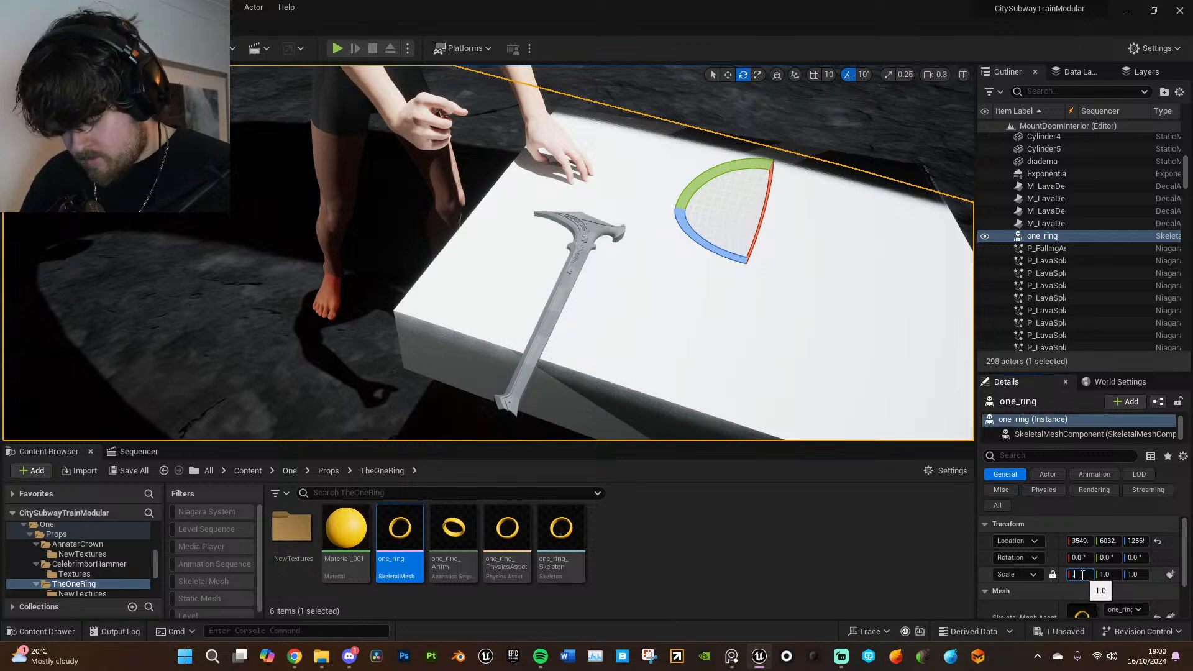
- Shrink the ring's uniform scale through 0.1 and 0.05 to 0.005
{"action": "type", "text": "0.1"}
{"action": "key", "text": "Return"}
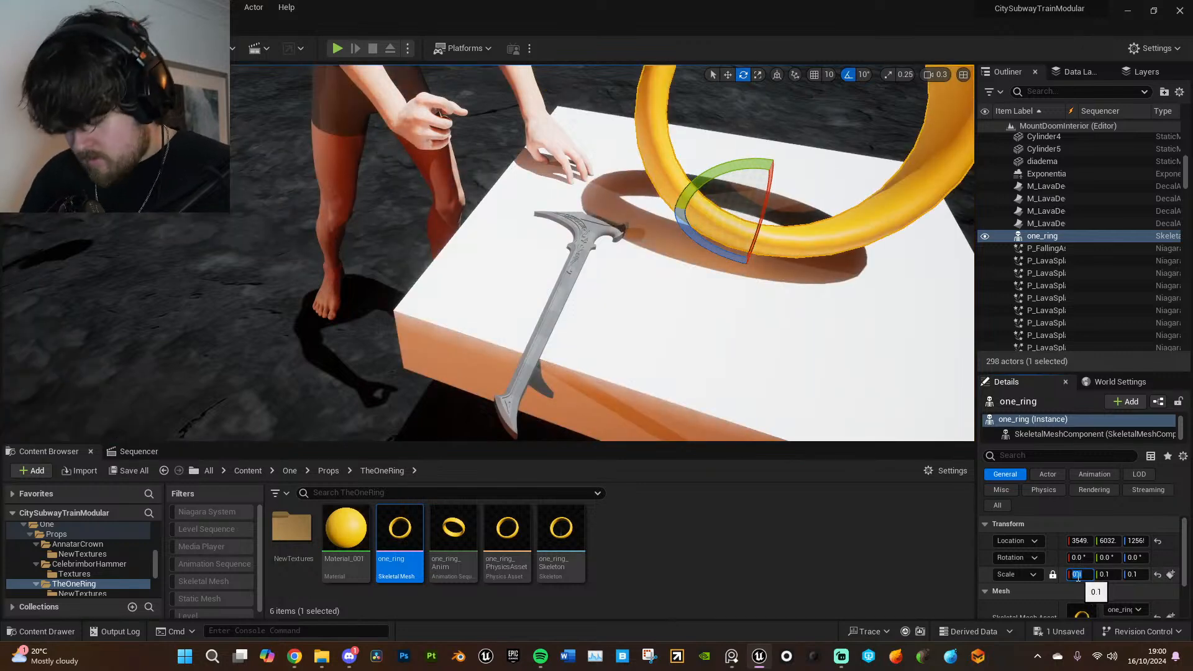
{"action": "type", "text": "0.05"}
{"action": "key", "text": "Return"}
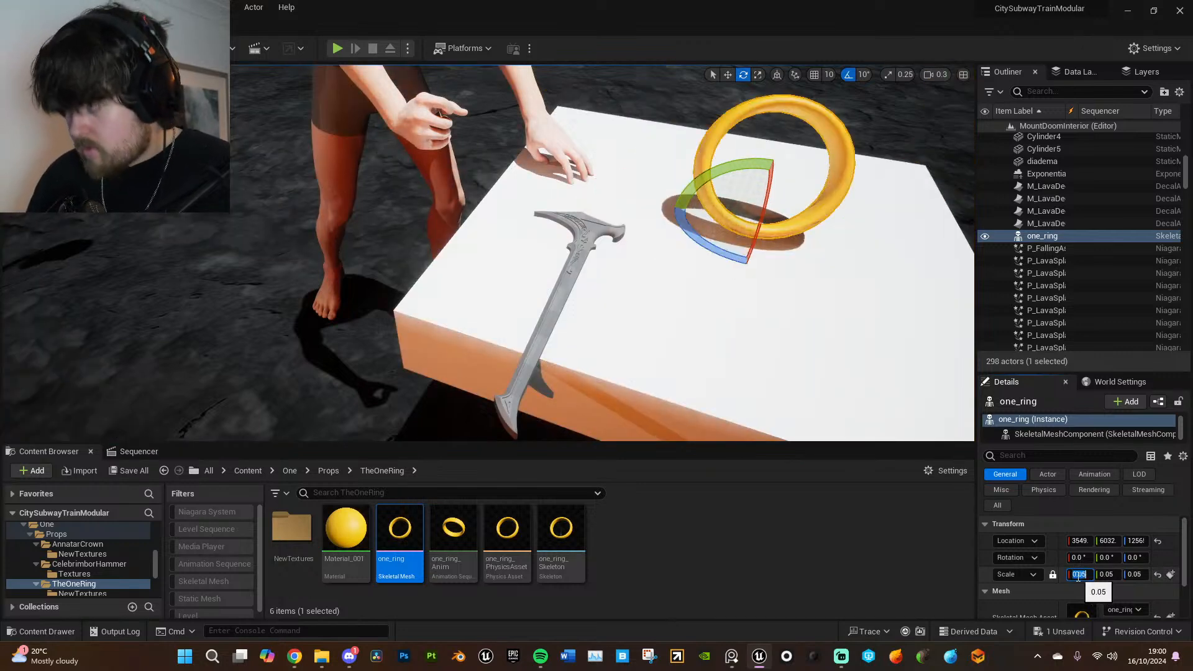
{"action": "type", "text": "0"}
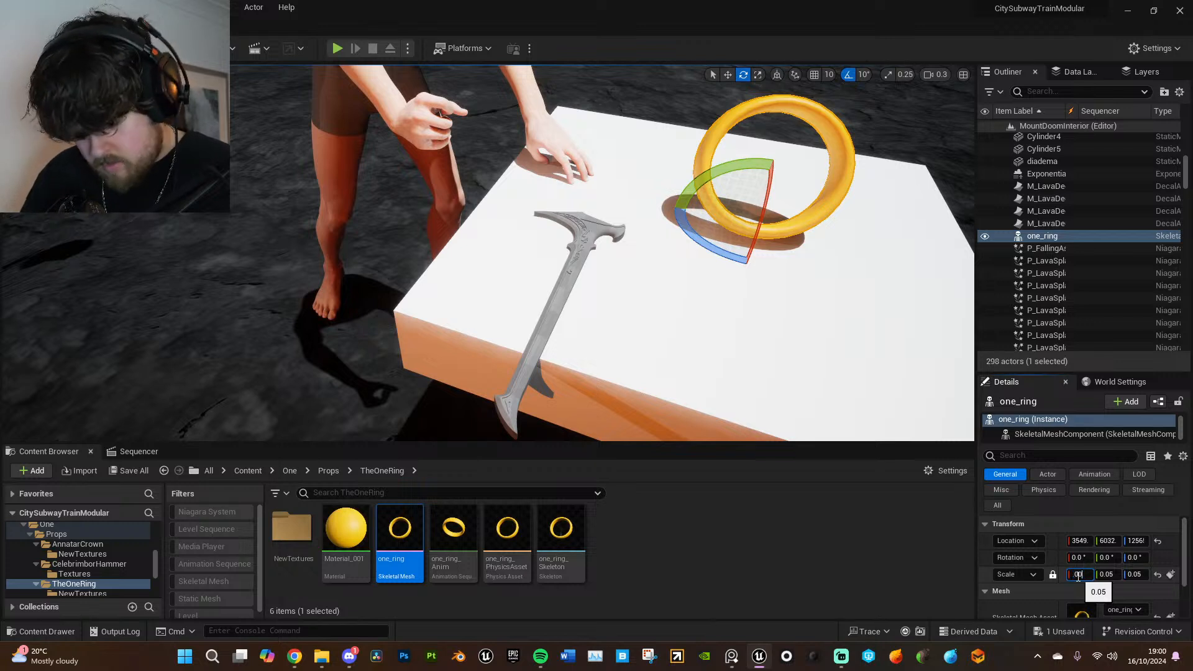
{"action": "type", "text": ".001"}
{"action": "key", "text": "Return"}
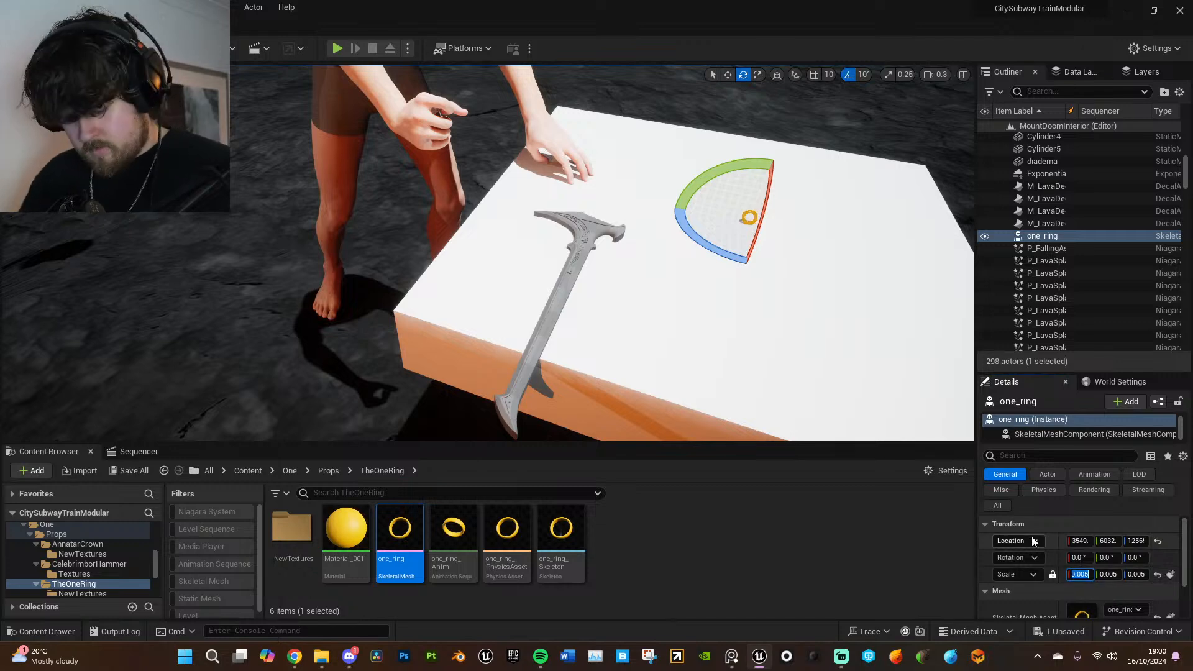
- Rotate the ring to -60° about its X axis so it lies over towards the tabletop
{"action": "right_click_drag", "start_coordinate": [776, 328], "coordinate": [628, 323]}
{"action": "mouse_move", "coordinate": [544, 306]}
{"action": "right_mouse_down"}
{"action": "mouse_move", "coordinate": [528, 314]}
{"action": "mouse_move", "coordinate": [525, 248]}
{"action": "mouse_move", "coordinate": [545, 306]}
{"action": "right_mouse_up"}
{"action": "left_click_drag", "start_coordinate": [545, 306], "coordinate": [650, 311]}
{"action": "key", "text": "w"}
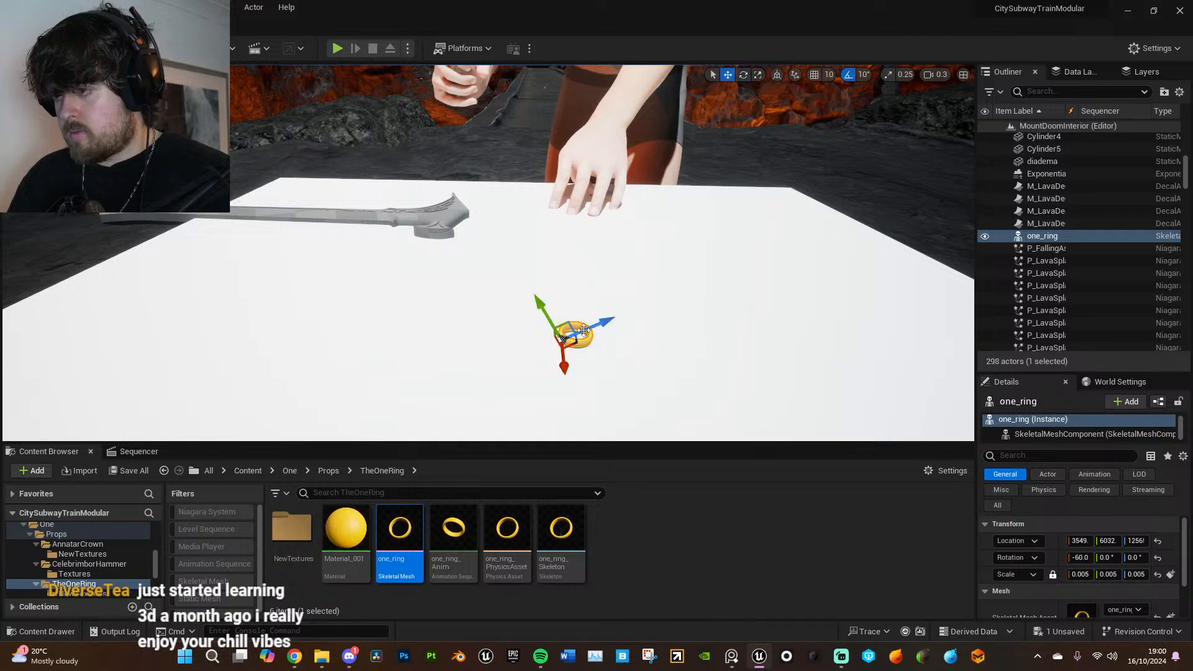
- Switch the transform gizmo to world space and move the ring across the tabletop to about X 3544, Y 6046
{"action": "left_click", "coordinate": [777, 74]}
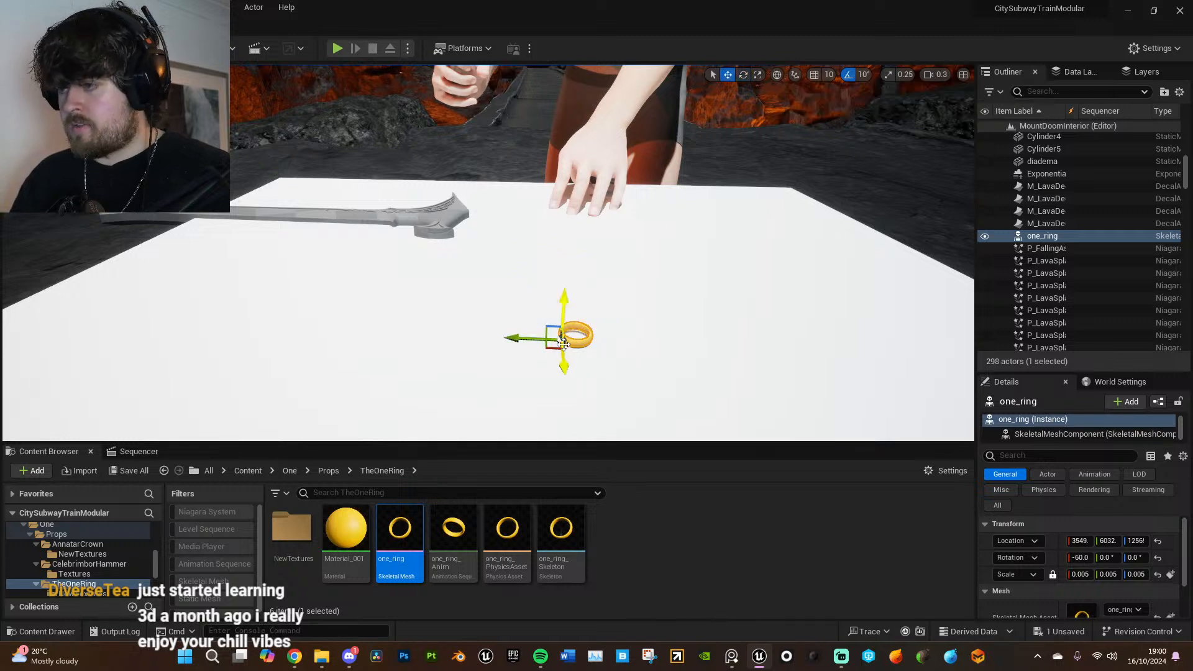
{"action": "left_click_drag", "start_coordinate": [550, 347], "coordinate": [561, 219]}
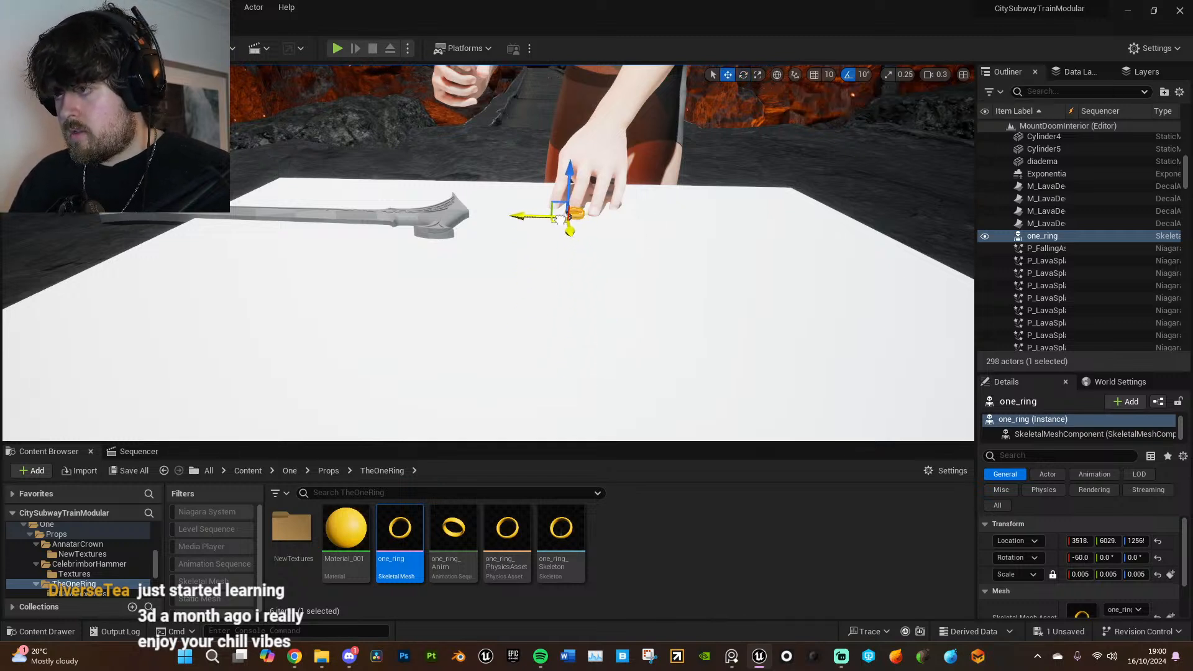
{"action": "right_click_drag", "start_coordinate": [560, 212], "coordinate": [563, 242]}
{"action": "key", "text": "w"}
{"action": "left_click_drag", "start_coordinate": [458, 277], "coordinate": [957, 265]}
{"action": "key", "text": "s"}
{"action": "right_click_drag", "start_coordinate": [957, 264], "coordinate": [970, 280]}
{"action": "right_click_drag", "start_coordinate": [578, 240], "coordinate": [586, 240]}
{"action": "left_click_drag", "start_coordinate": [538, 220], "coordinate": [633, 292]}
- Rotate the ring freely to about 6.731° on Y and adjust its height so it rests level on the table
{"action": "right_click_drag", "start_coordinate": [824, 147], "coordinate": [680, 182]}
{"action": "key", "text": "e"}
{"action": "left_click_drag", "start_coordinate": [558, 175], "coordinate": [574, 178]}
{"action": "right_click_drag", "start_coordinate": [574, 177], "coordinate": [596, 171]}
{"action": "key", "text": "w"}
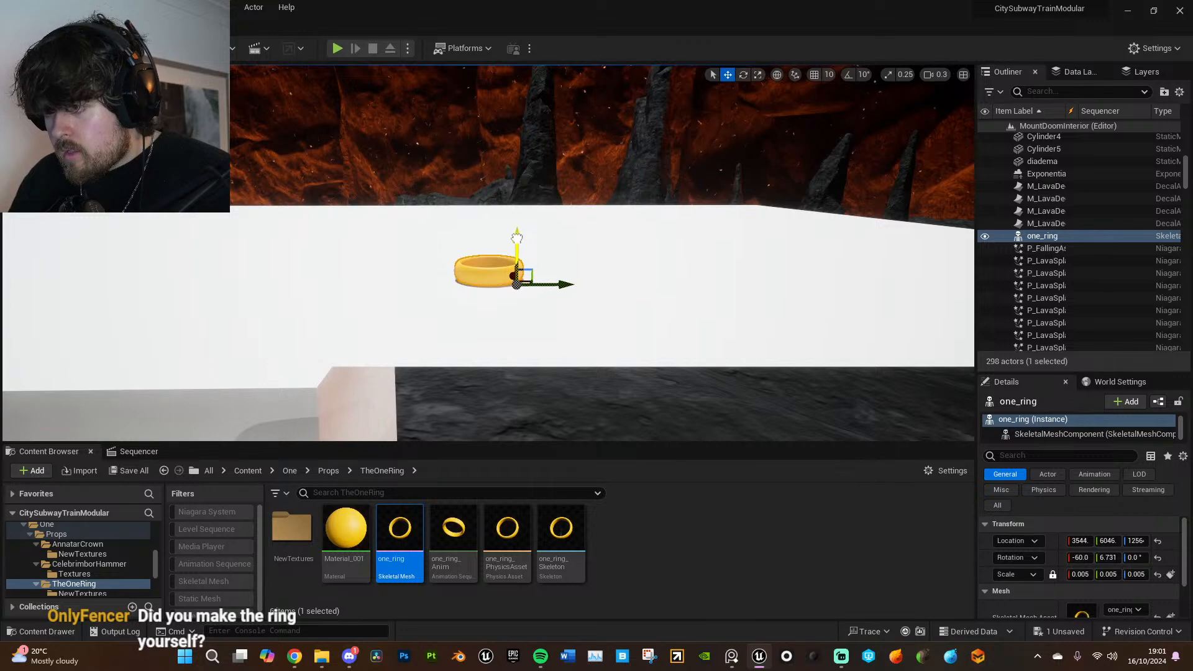
{"action": "left_click", "coordinate": [607, 235]}
{"action": "right_click_drag", "start_coordinate": [607, 234], "coordinate": [649, 268]}
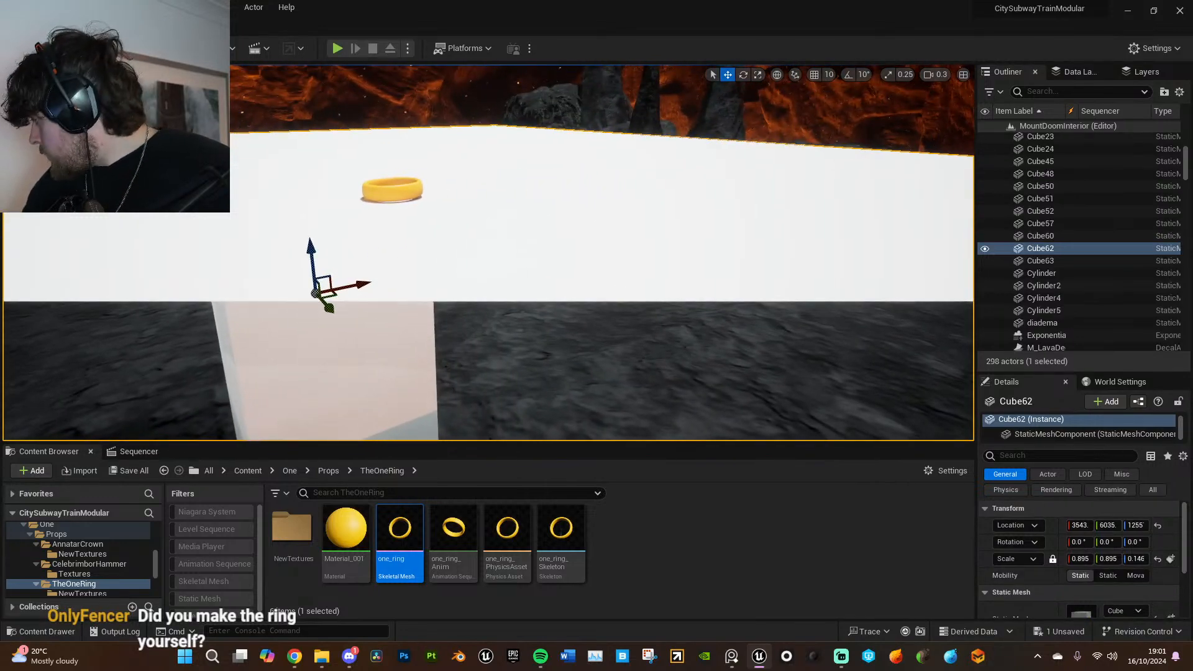
{"action": "right_click_drag", "start_coordinate": [650, 269], "coordinate": [581, 281]}
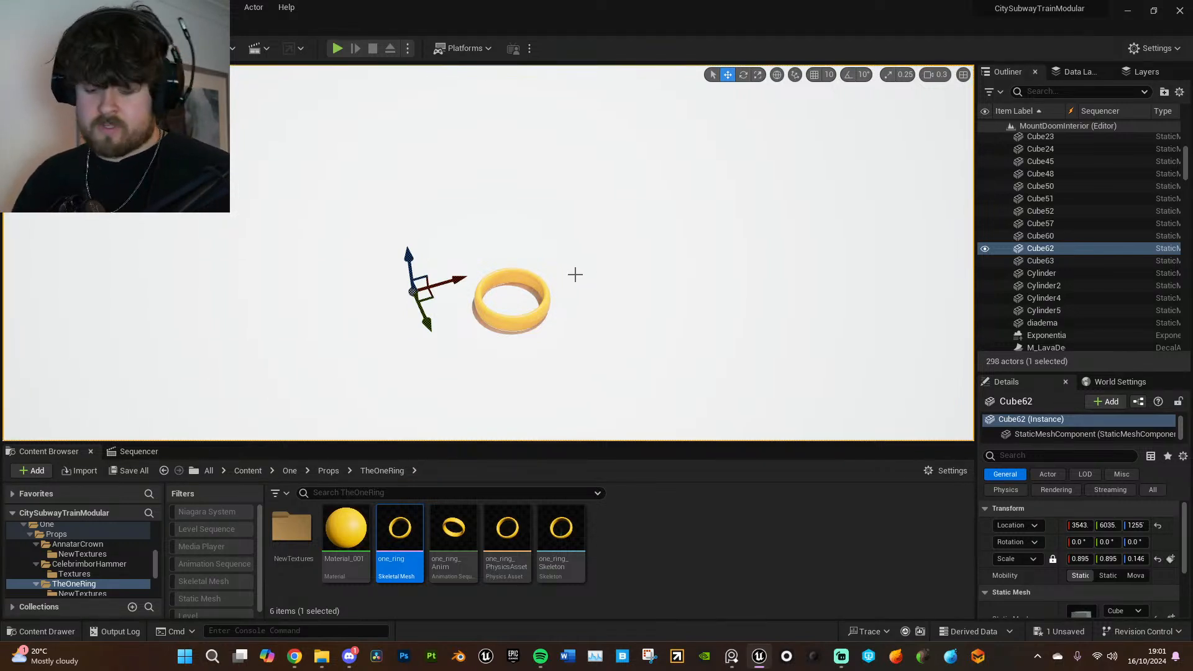
- Slide the hammer further onto the table beside the hand, to about Y 6055
{"action": "key", "text": "s"}
{"action": "right_click_drag", "start_coordinate": [616, 303], "coordinate": [522, 295]}
{"action": "key", "text": "s"}
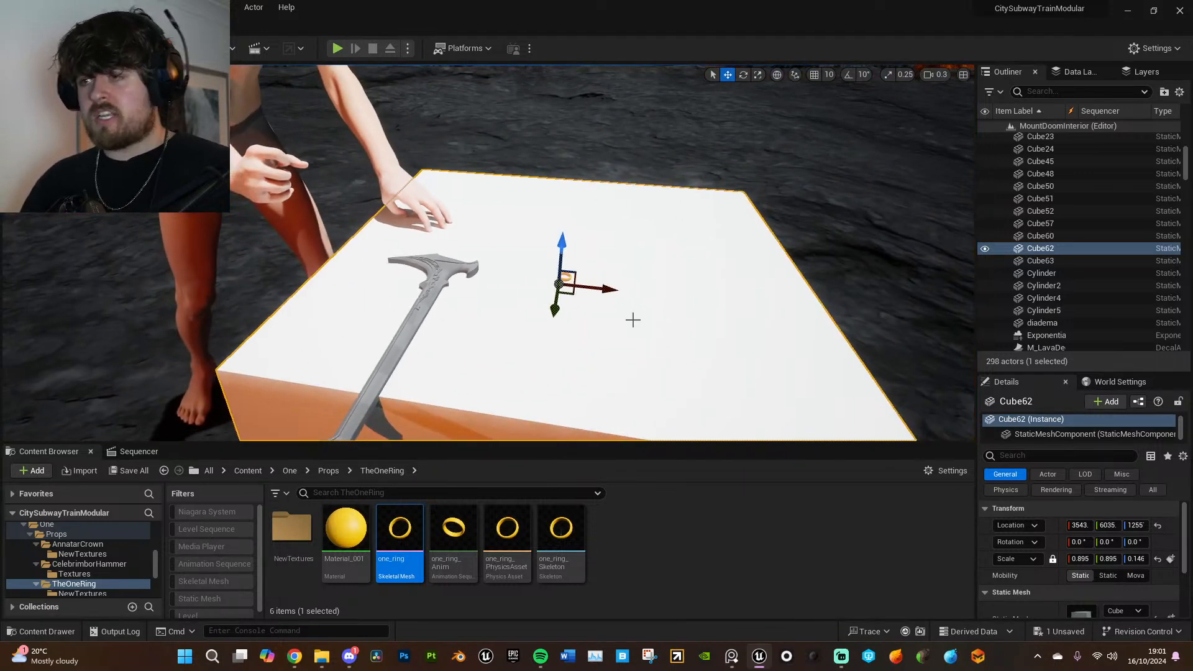
{"action": "left_click", "coordinate": [440, 282]}
{"action": "key", "text": "q"}
{"action": "right_click_drag", "start_coordinate": [471, 298], "coordinate": [451, 291]}
{"action": "key", "text": "w"}
{"action": "key", "text": "e"}
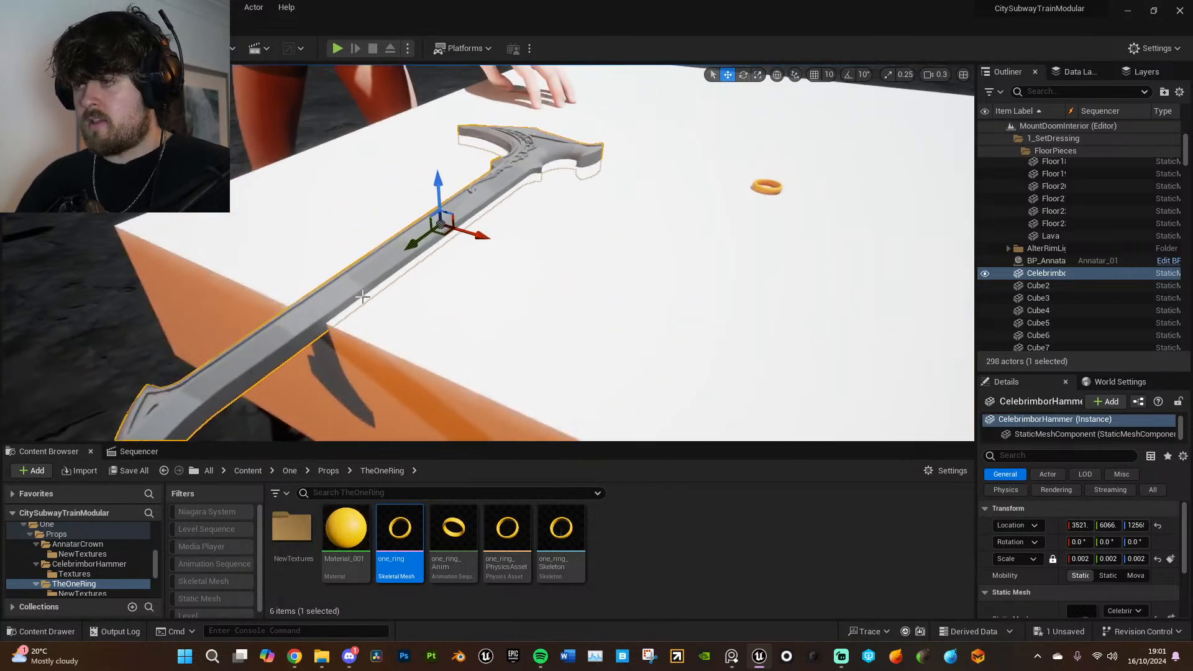
{"action": "left_click_drag", "start_coordinate": [430, 219], "coordinate": [496, 159]}
{"action": "key", "text": "a"}
{"action": "right_click_drag", "start_coordinate": [534, 234], "coordinate": [582, 227]}
{"action": "key", "text": "g"}
{"action": "key", "text": "a"}
{"action": "key", "text": "d"}
{"action": "key", "text": "w"}
{"action": "key", "text": "e"}
{"action": "right_click_drag", "start_coordinate": [485, 357], "coordinate": [494, 377]}
- Create a material named CelebrimborHammer in the hammer's Textures folder
{"action": "double_click", "coordinate": [344, 546]}
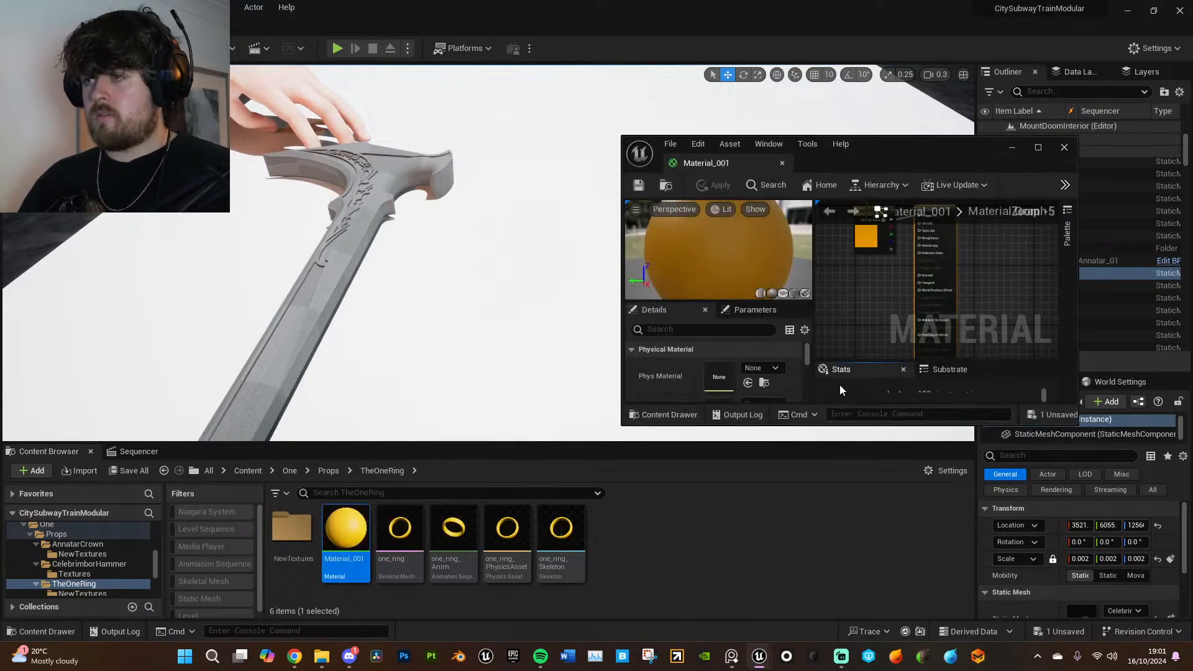
{"action": "left_click", "coordinate": [329, 471]}
{"action": "double_click", "coordinate": [348, 554]}
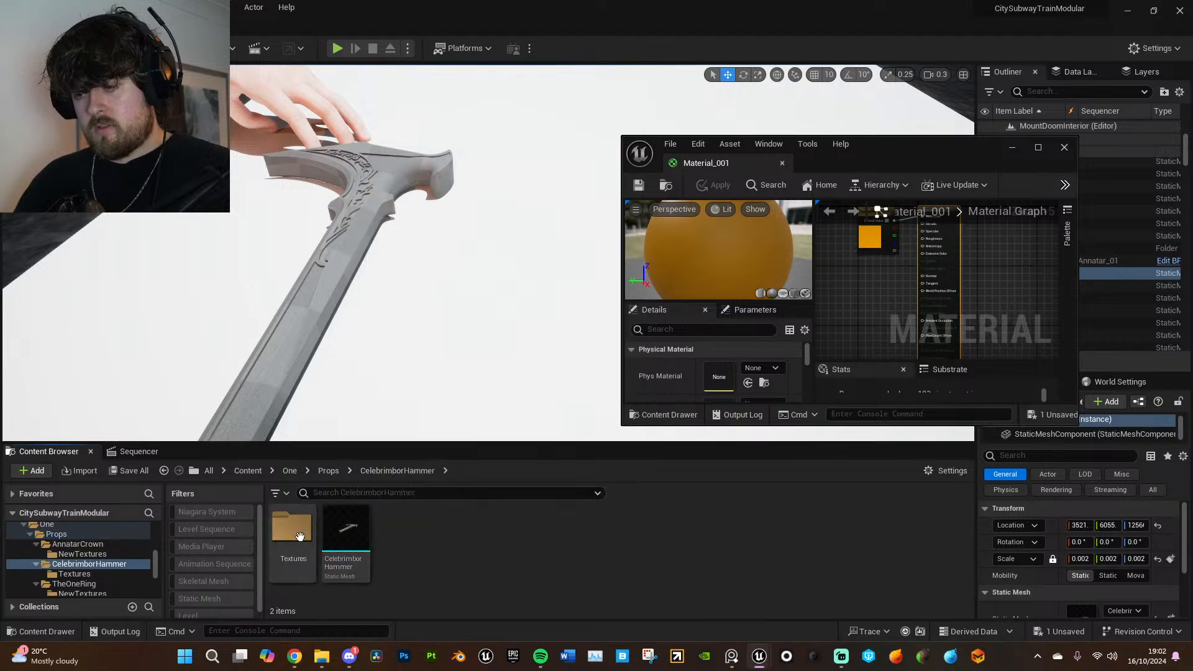
{"action": "double_click", "coordinate": [301, 537]}
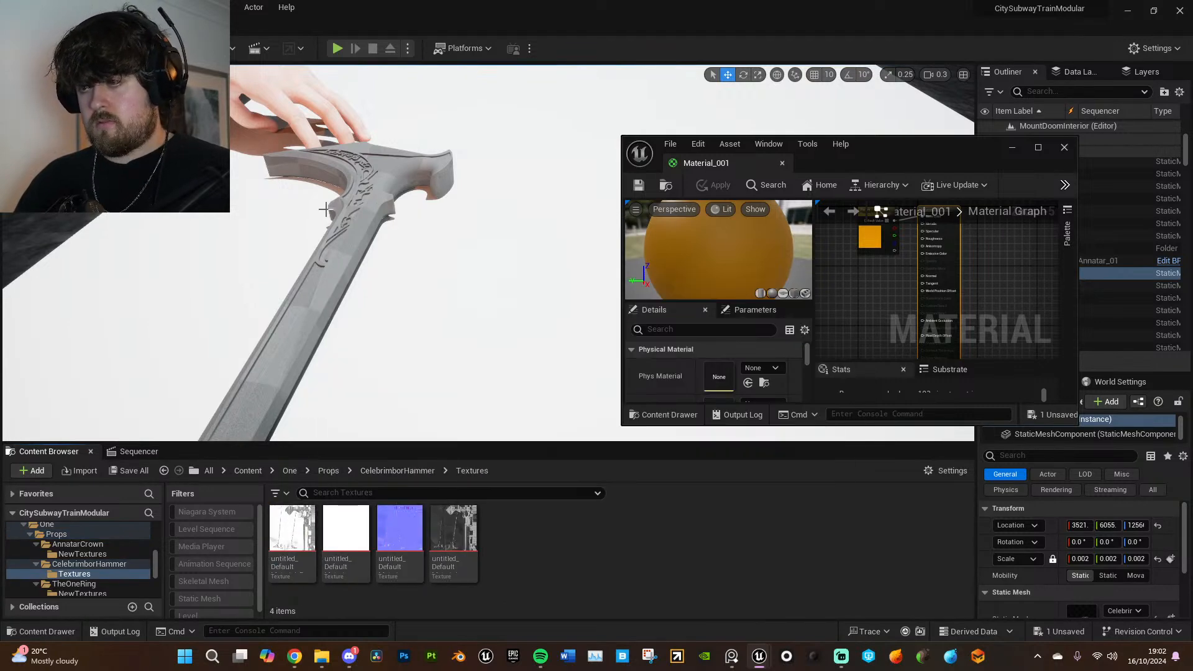
{"action": "left_click", "coordinate": [347, 240]}
{"action": "right_click", "coordinate": [615, 580]}
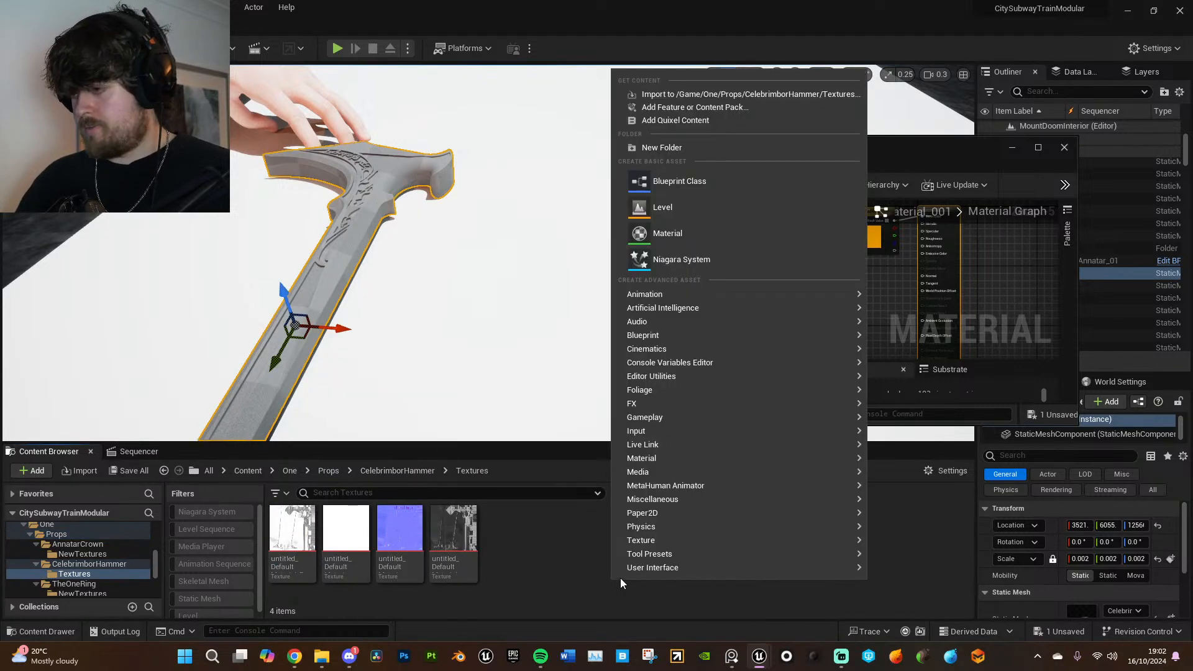
{"action": "left_click", "coordinate": [689, 232]}
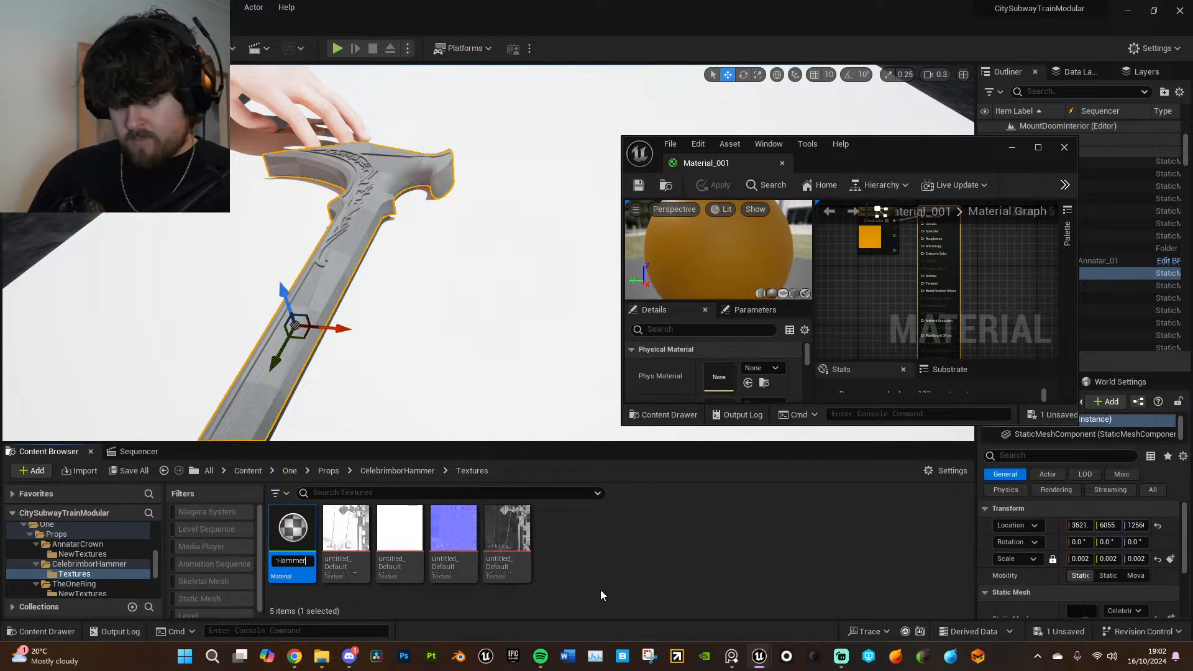
{"action": "key", "text": "Return"}
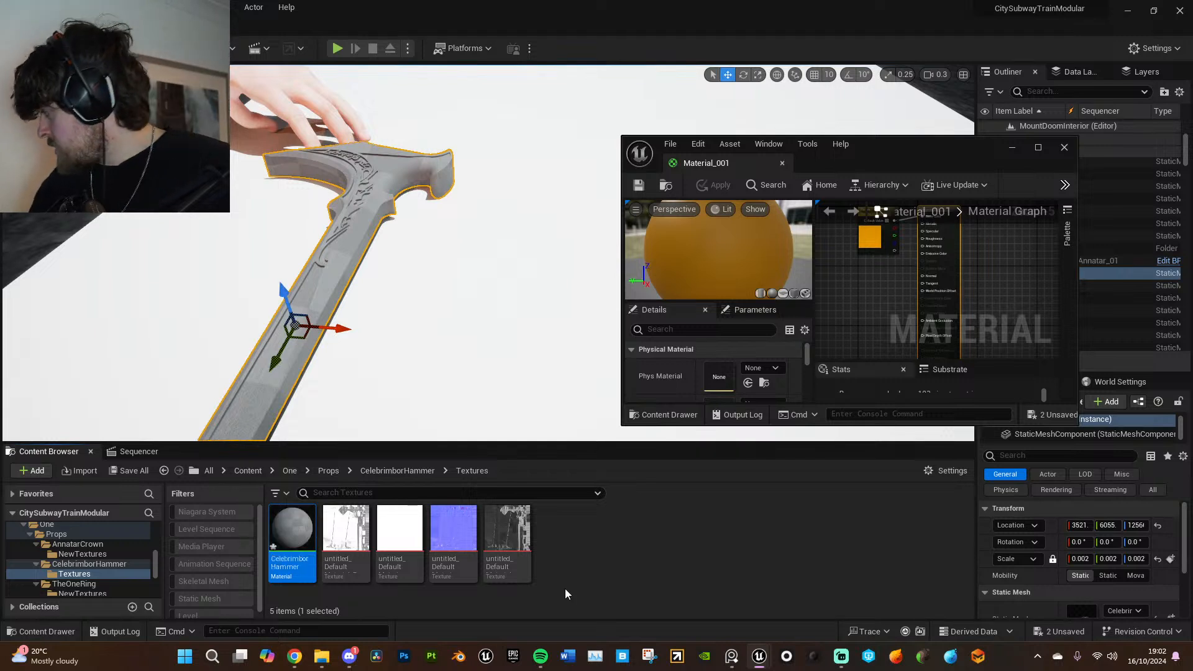
- Assign the CelebrimborHammer material to the hammer and add its four textures to the material graph
{"action": "left_click_drag", "start_coordinate": [286, 505], "coordinate": [269, 382]}
{"action": "scroll", "coordinate": [1044, 573], "scroll_direction": "down", "scroll_amount": 3}
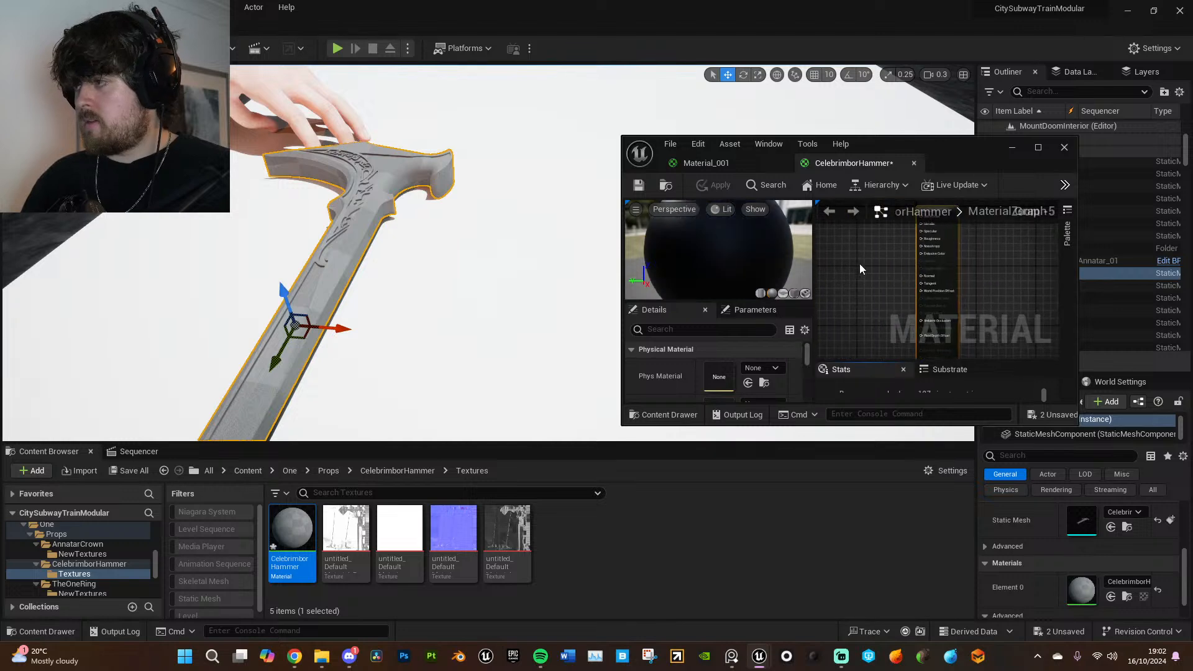
{"action": "left_click", "coordinate": [346, 532]}
{"action": "left_click", "coordinate": [506, 533], "text": "shift"}
{"action": "left_click_drag", "start_coordinate": [505, 533], "coordinate": [871, 273]}
{"action": "left_click", "coordinate": [1038, 147]}
- Spread out the texture samples and connect the base color, metallic and normal textures to their matching material inputs
{"action": "right_click_drag", "start_coordinate": [634, 171], "coordinate": [826, 317]}
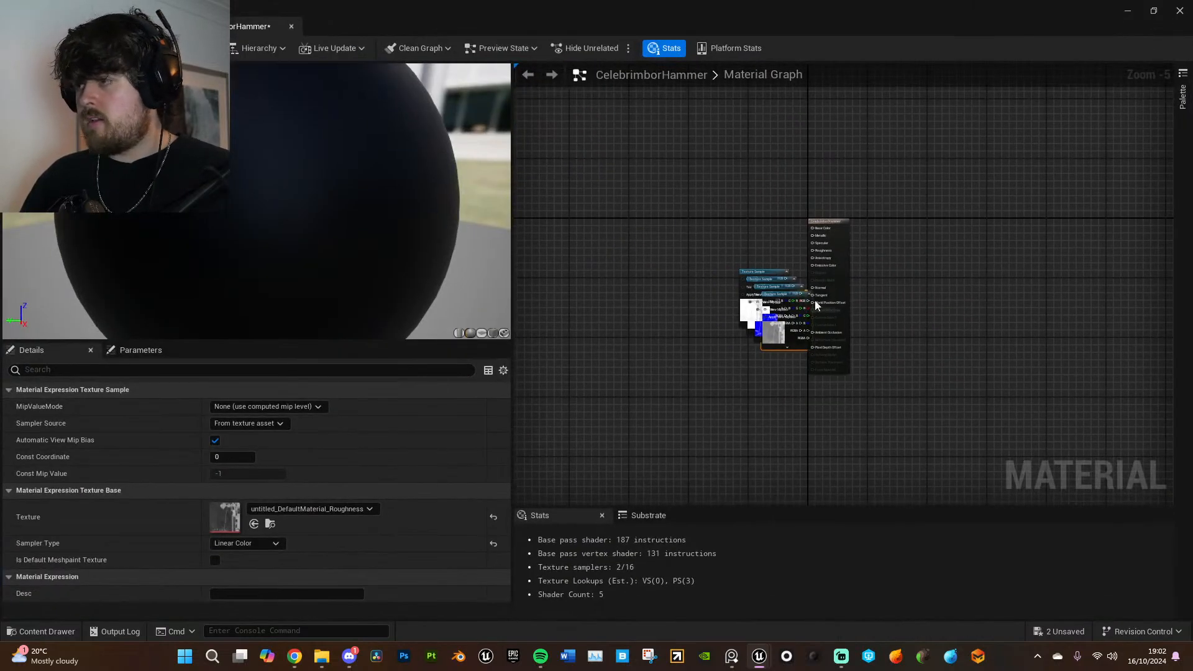
{"action": "scroll", "coordinate": [800, 294], "scroll_direction": "up", "scroll_amount": 3}
{"action": "right_click_drag", "start_coordinate": [753, 206], "coordinate": [806, 246]}
{"action": "left_click_drag", "start_coordinate": [787, 295], "coordinate": [878, 209]}
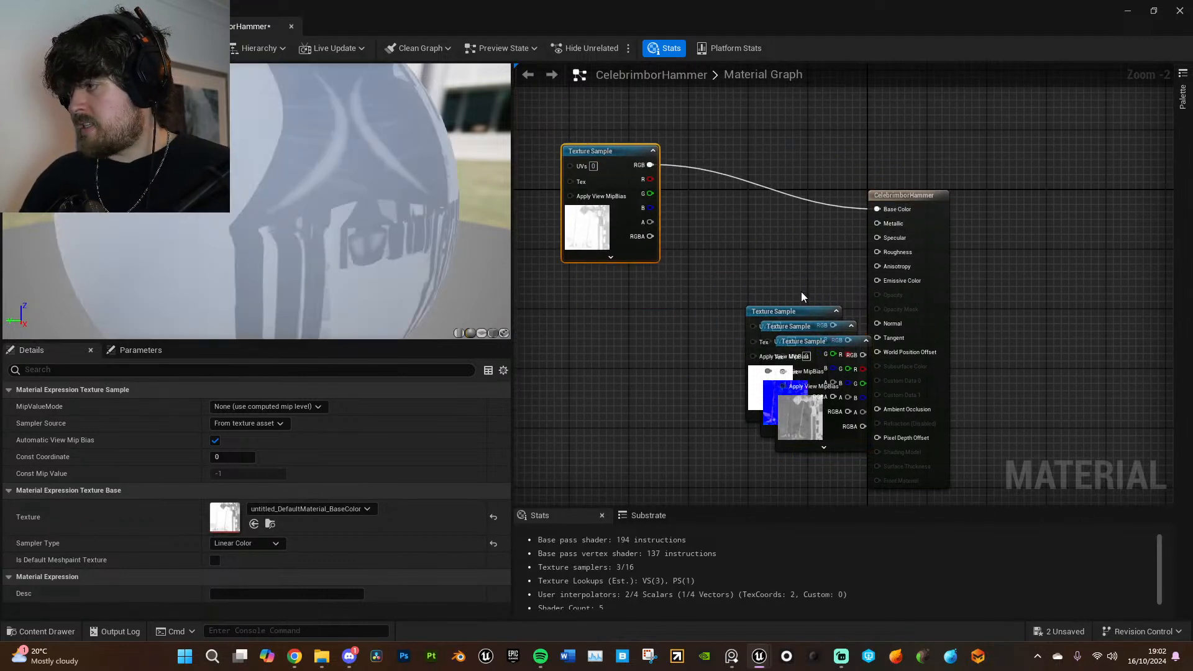
{"action": "left_click_drag", "start_coordinate": [810, 314], "coordinate": [593, 155]}
{"action": "right_click_drag", "start_coordinate": [690, 195], "coordinate": [694, 289]}
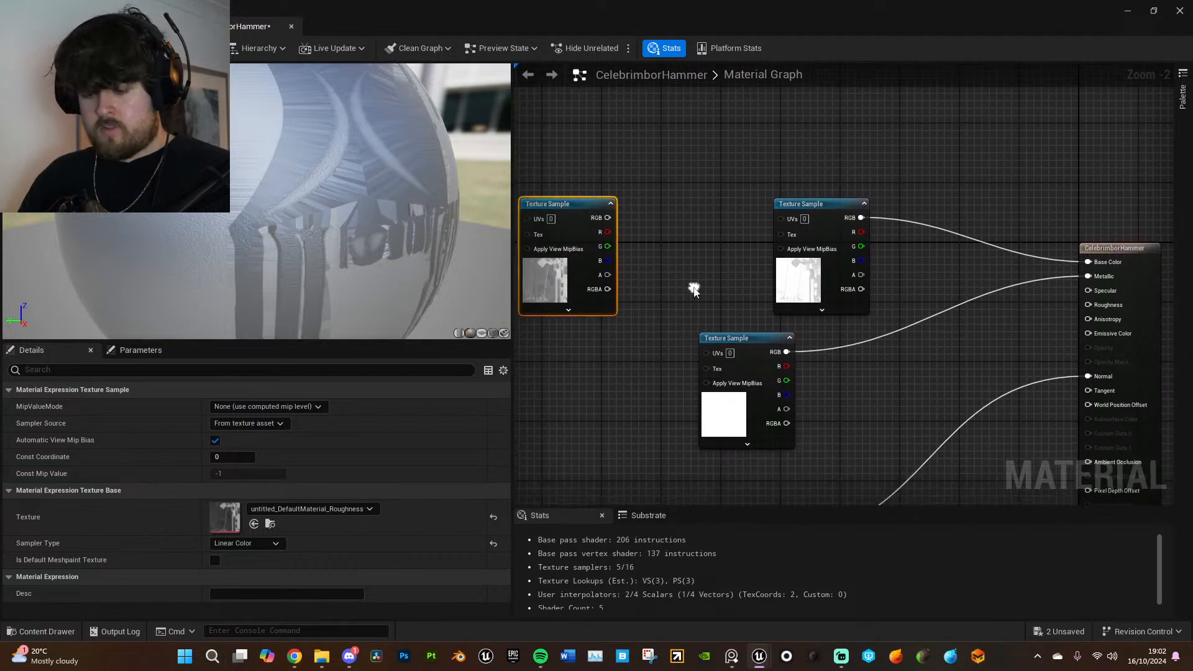
- Multiply the roughness texture by a constant of 2 and connect the result to the material's Roughness input
{"action": "left_click_drag", "start_coordinate": [588, 200], "coordinate": [565, 156]}
{"action": "left_click", "coordinate": [644, 259]}
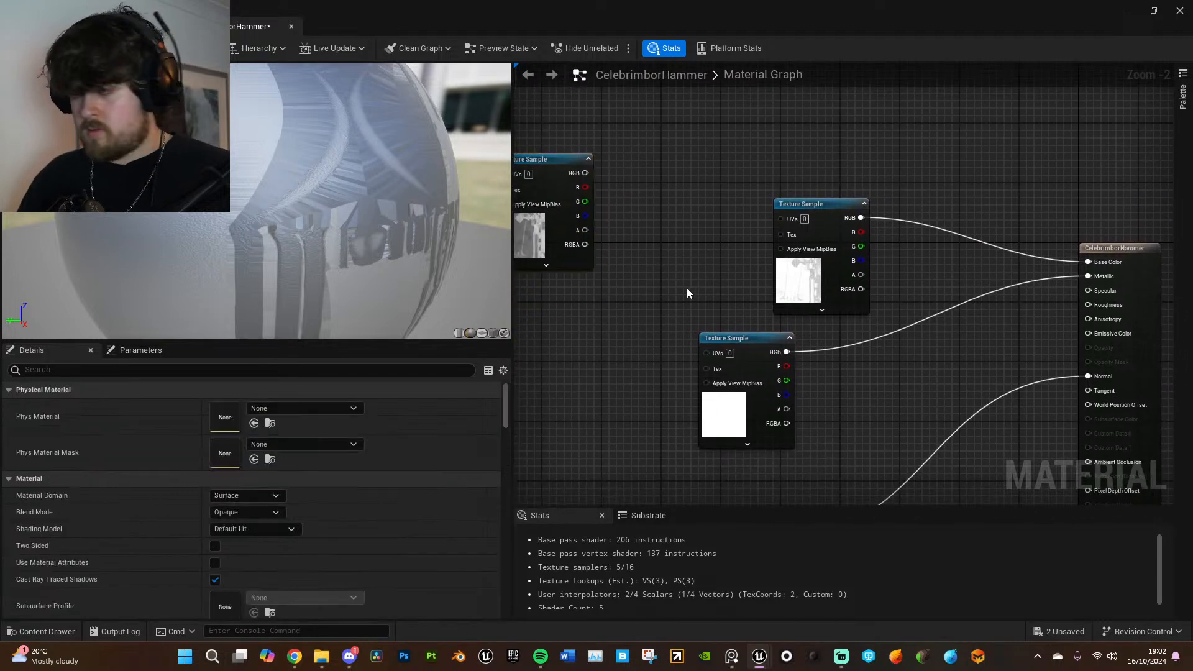
{"action": "key", "text": "1"}
{"action": "left_click", "coordinate": [679, 272]}
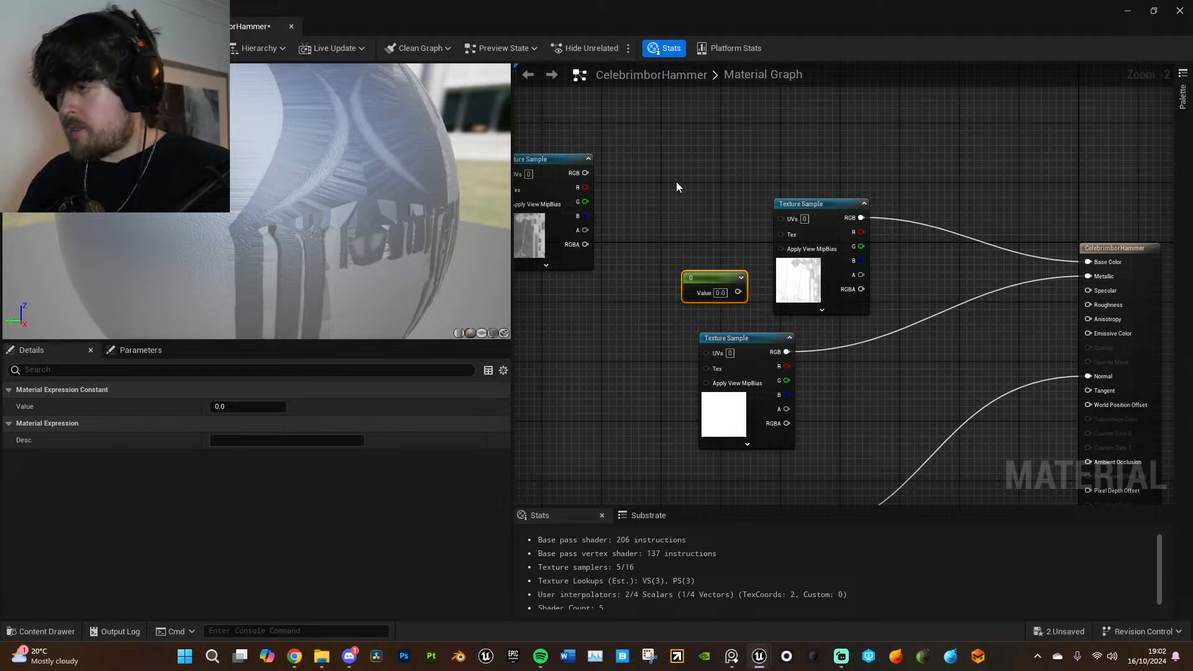
{"action": "key", "text": "m"}
{"action": "left_click", "coordinate": [676, 182]}
{"action": "left_click_drag", "start_coordinate": [708, 274], "coordinate": [685, 219]}
{"action": "type", "text": "2"}
{"action": "key", "text": "Return"}
{"action": "left_click_drag", "start_coordinate": [585, 172], "coordinate": [1091, 310]}
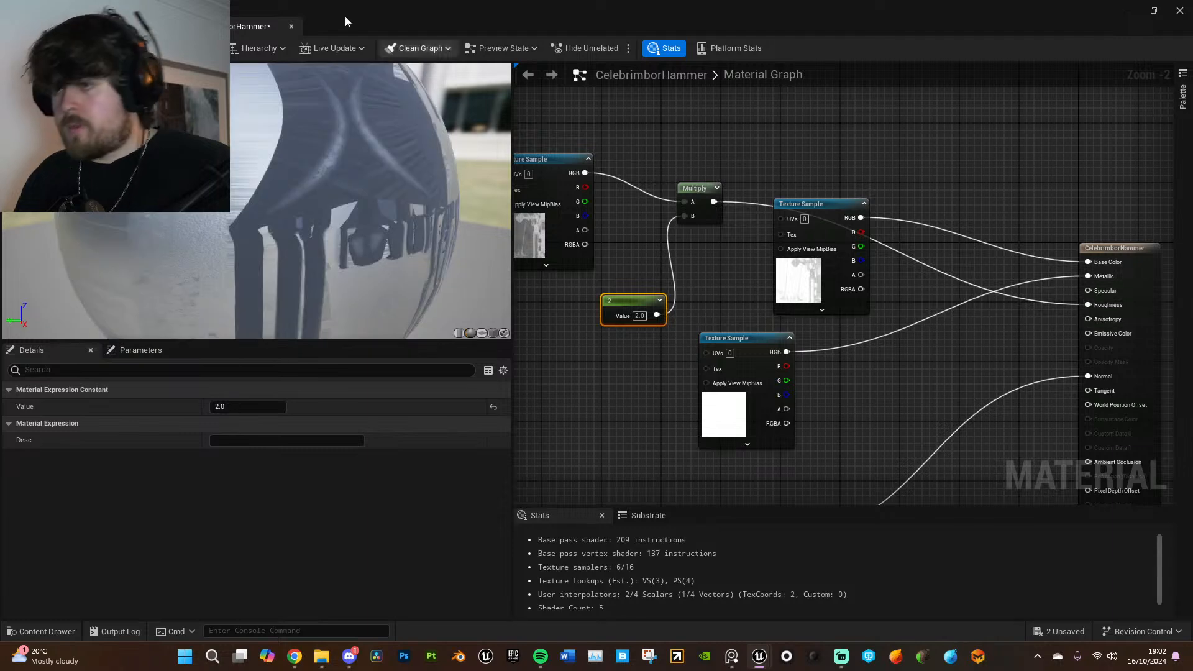
- Apply the hammer material changes and return to the level viewport to view the hammer
{"action": "left_click", "coordinate": [81, 48]}
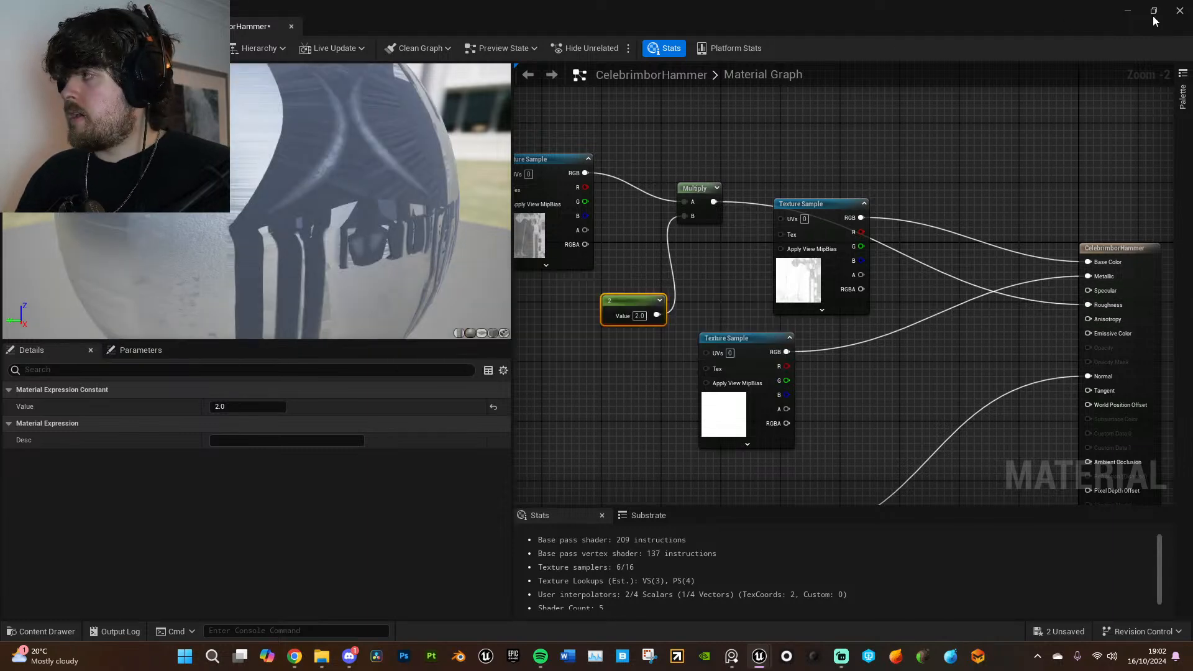
{"action": "left_click", "coordinate": [1154, 12]}
{"action": "mouse_move", "coordinate": [484, 273]}
{"action": "right_mouse_down"}
{"action": "mouse_move", "coordinate": [463, 305]}
{"action": "mouse_move", "coordinate": [566, 243]}
{"action": "mouse_move", "coordinate": [479, 286]}
{"action": "mouse_move", "coordinate": [454, 280]}
{"action": "mouse_move", "coordinate": [479, 292]}
{"action": "mouse_move", "coordinate": [498, 276]}
{"action": "right_mouse_up"}
{"action": "left_click", "coordinate": [498, 276]}
{"action": "left_click", "coordinate": [1012, 148]}
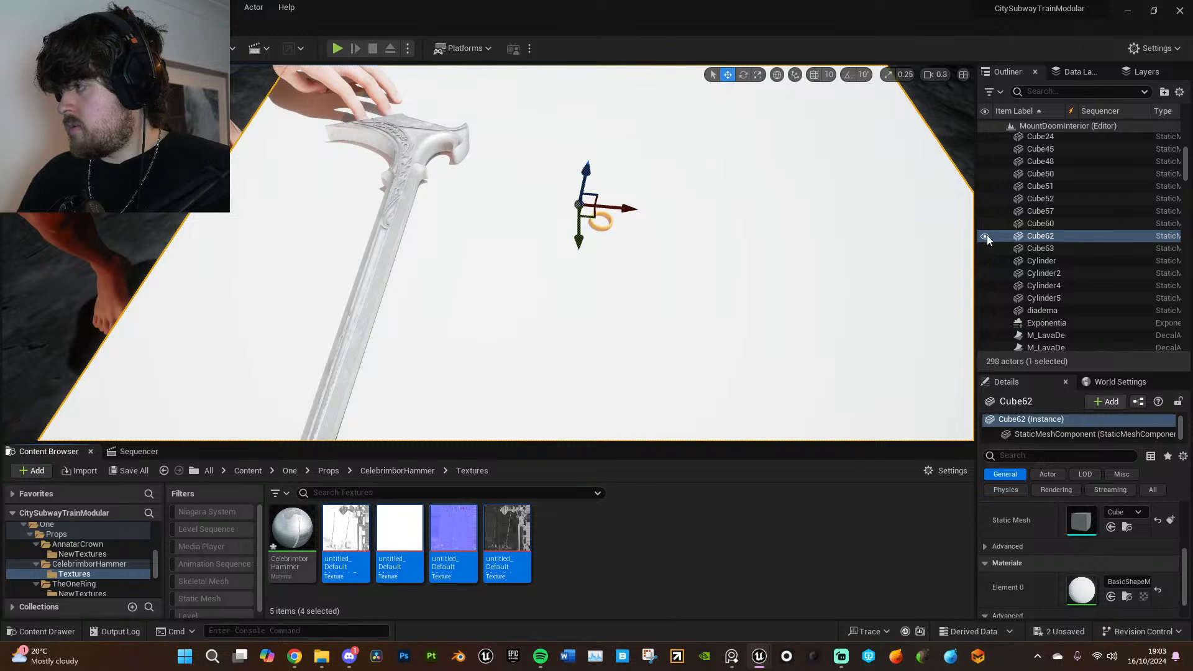
- Hide the tabletop Cube62 to inspect the textured hammer against the scene, and show it again
{"action": "left_click", "coordinate": [987, 236]}
{"action": "right_click_drag", "start_coordinate": [714, 237], "coordinate": [734, 196]}
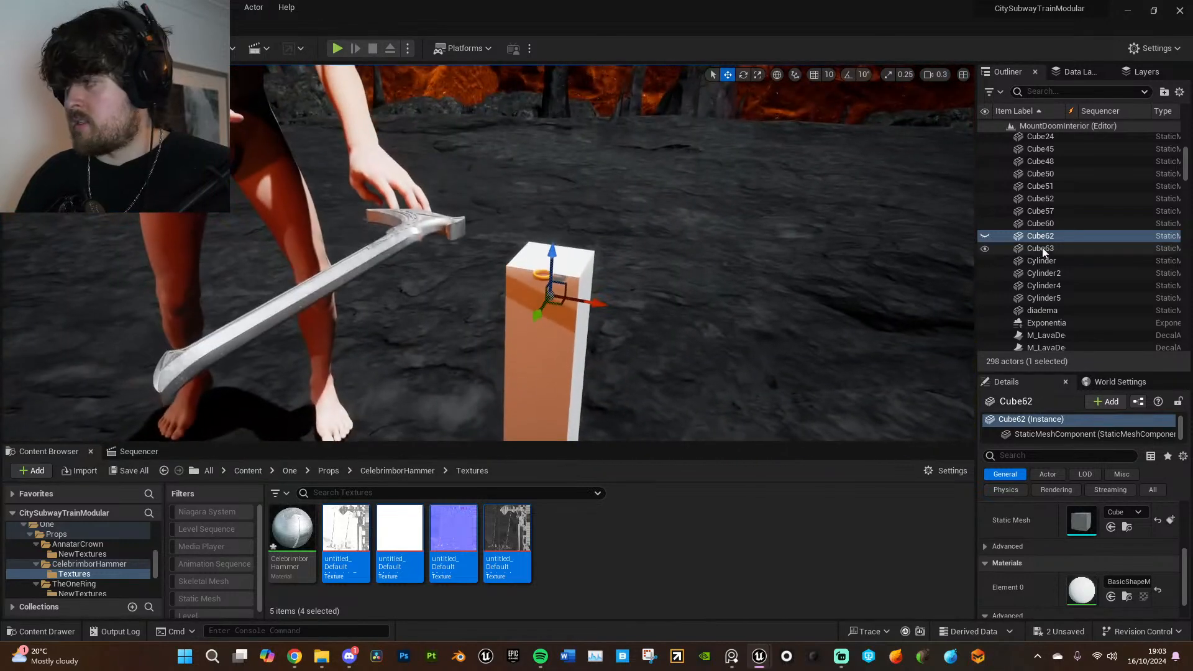
{"action": "left_click", "coordinate": [985, 237]}
{"action": "right_click_drag", "start_coordinate": [870, 240], "coordinate": [813, 246]}
- Open the ring's Material_001 and add all six textures from TheOneRing's NewTextures folder to its graph
{"action": "left_click", "coordinate": [819, 433]}
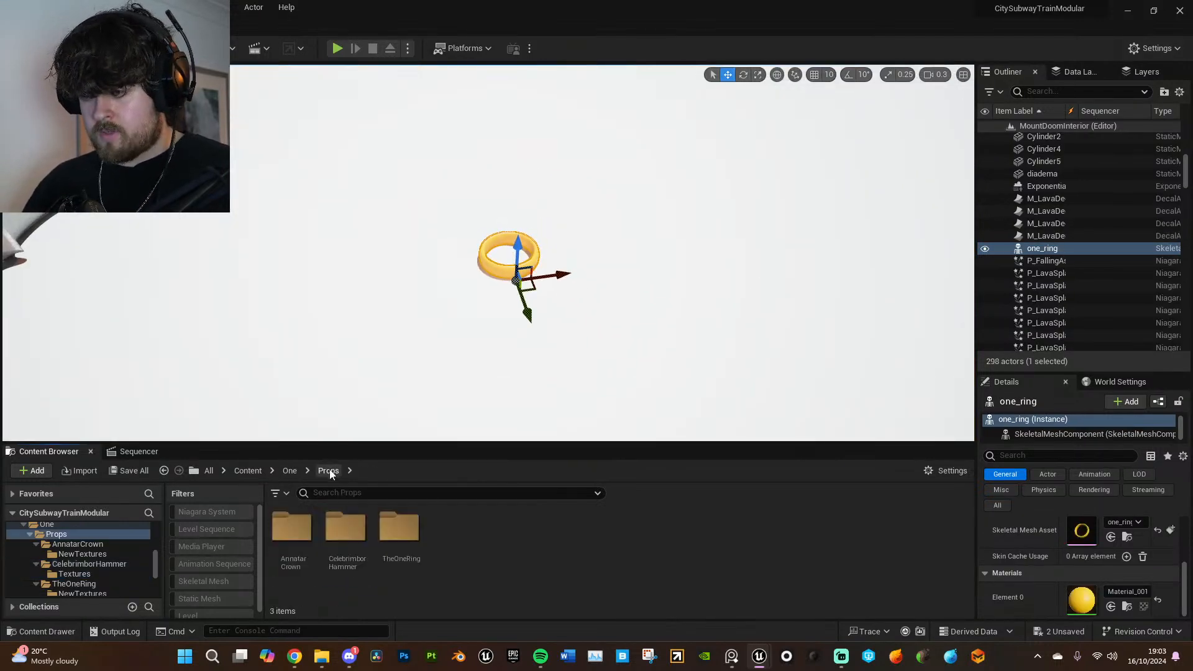
{"action": "double_click", "coordinate": [399, 527]}
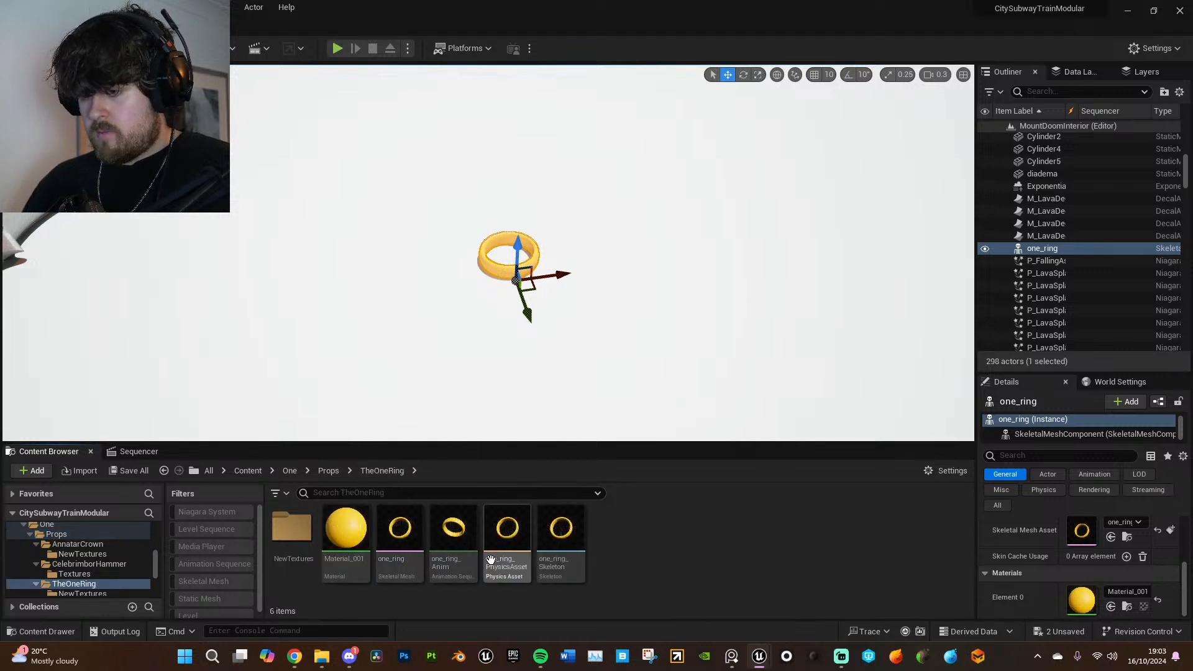
{"action": "double_click", "coordinate": [308, 538]}
{"action": "left_click", "coordinate": [382, 470]}
{"action": "double_click", "coordinate": [345, 528]}
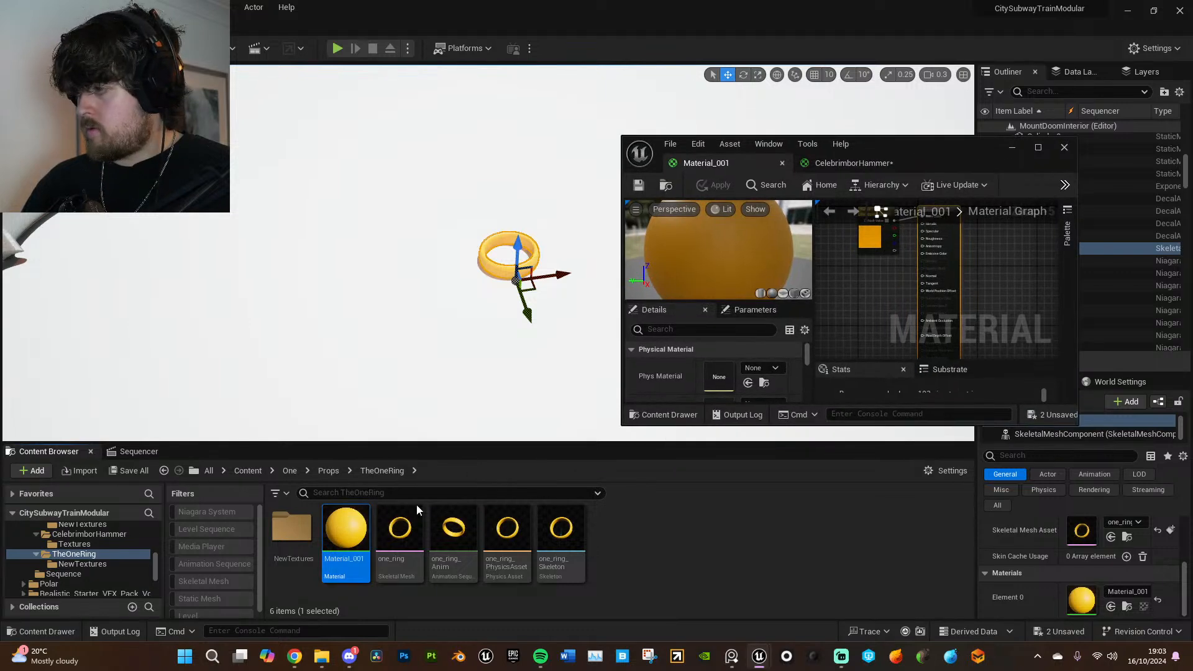
{"action": "left_click", "coordinate": [328, 470]}
{"action": "double_click", "coordinate": [393, 532]}
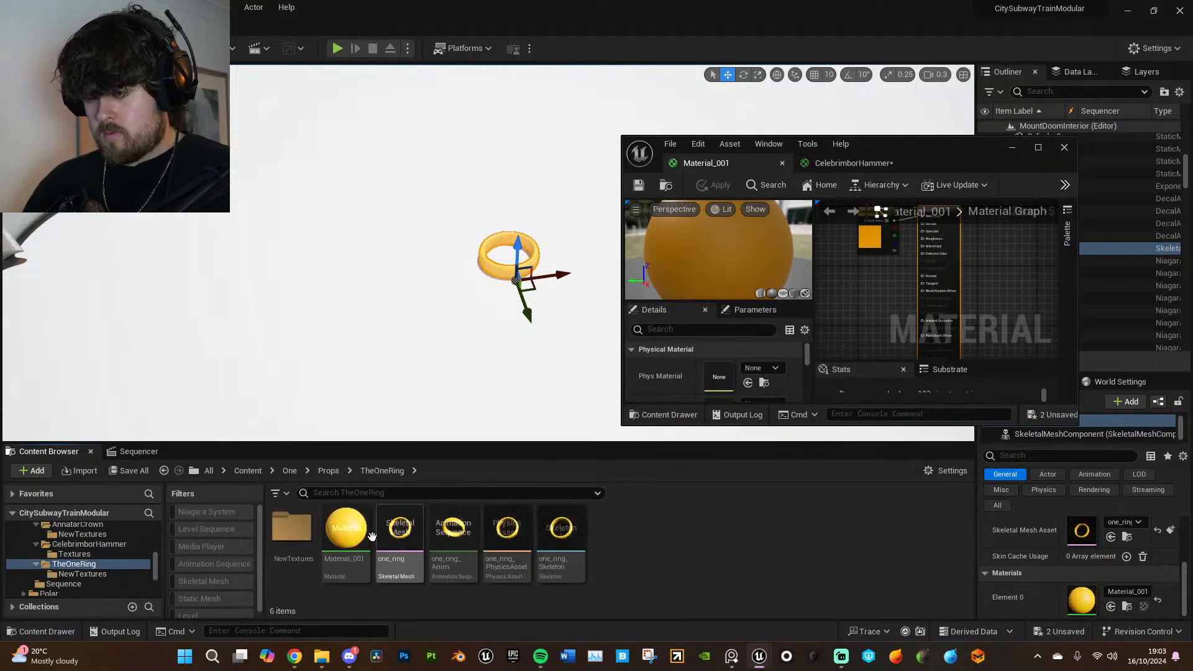
{"action": "double_click", "coordinate": [292, 528]}
{"action": "left_click", "coordinate": [565, 536], "text": "shift"}
{"action": "left_click_drag", "start_coordinate": [565, 537], "coordinate": [867, 287]}
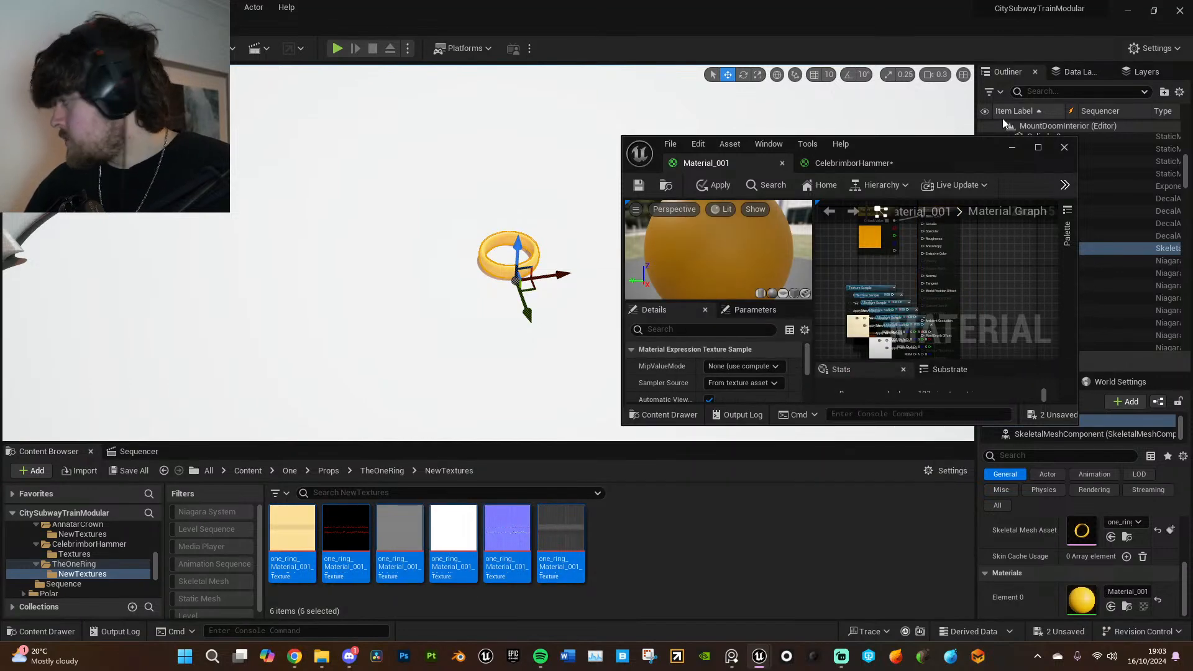
- Delete the orange Param color node and connect the ring's base color texture to Base Color
{"action": "left_click", "coordinate": [1038, 148]}
{"action": "scroll", "coordinate": [698, 233], "scroll_direction": "up", "scroll_amount": 6}
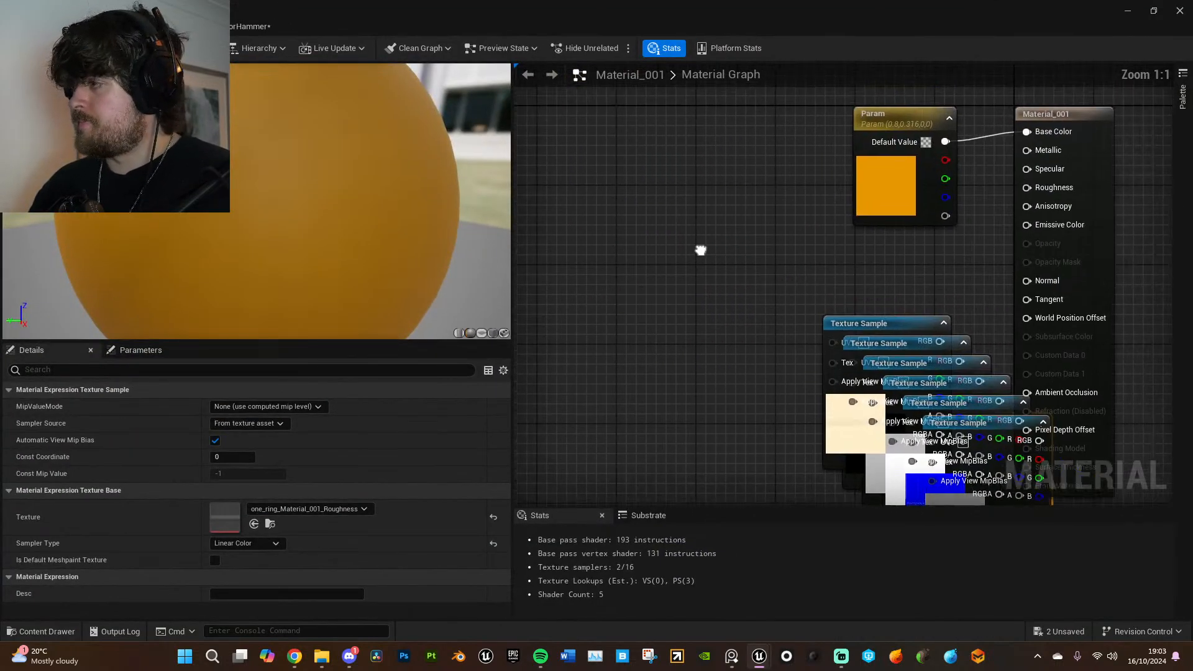
{"action": "left_click", "coordinate": [857, 127]}
{"action": "key", "text": "Delete"}
{"action": "left_click_drag", "start_coordinate": [880, 323], "coordinate": [606, 110]}
{"action": "scroll", "coordinate": [746, 249], "scroll_direction": "down", "scroll_amount": 1}
{"action": "left_click_drag", "start_coordinate": [666, 148], "coordinate": [979, 155]}
- Separate the stacked texture nodes, moving the emissive texture aside and placing the height texture beyond the material output node
{"action": "left_click_drag", "start_coordinate": [885, 342], "coordinate": [607, 261]}
{"action": "right_click_drag", "start_coordinate": [927, 383], "coordinate": [540, 382]}
{"action": "left_click_drag", "start_coordinate": [817, 360], "coordinate": [612, 351]}
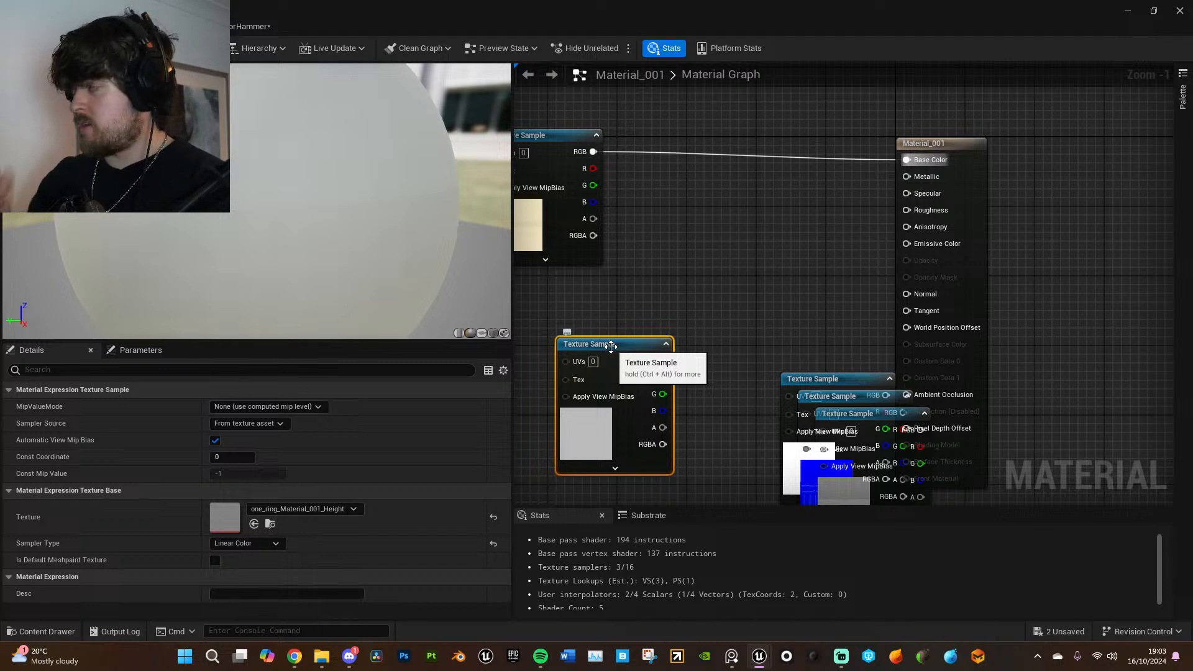
{"action": "right_click_drag", "start_coordinate": [665, 346], "coordinate": [694, 308]}
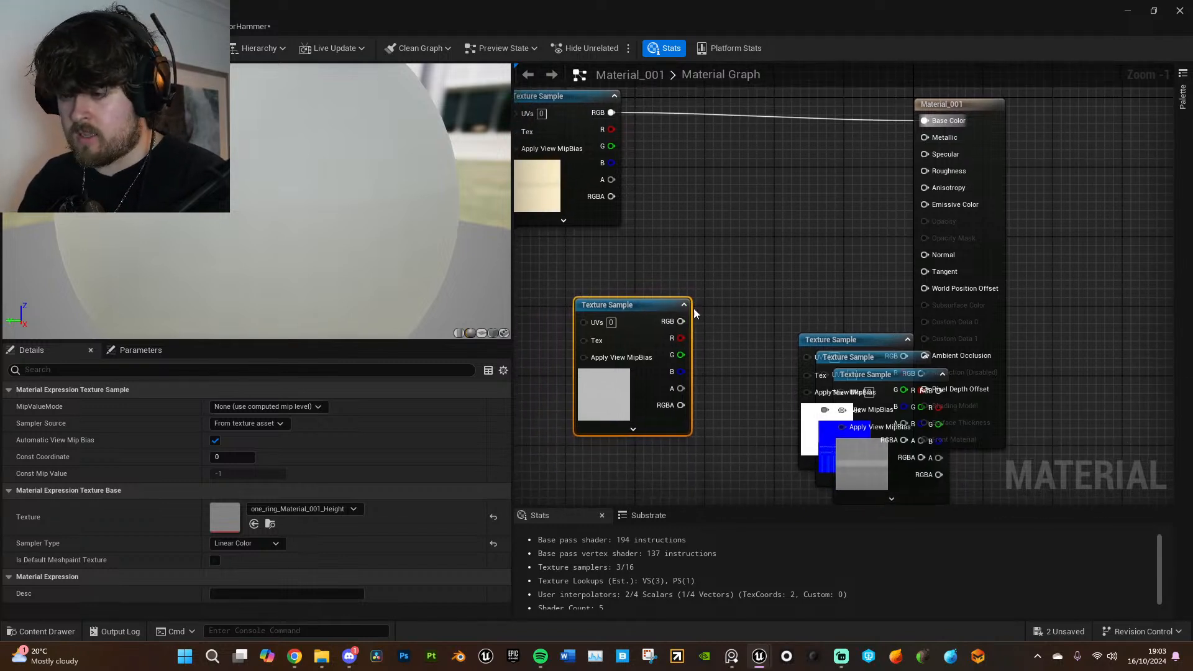
{"action": "left_click_drag", "start_coordinate": [662, 306], "coordinate": [1077, 183]}
{"action": "right_click_drag", "start_coordinate": [796, 312], "coordinate": [991, 345]}
{"action": "scroll", "coordinate": [994, 339], "scroll_direction": "down", "scroll_amount": 1}
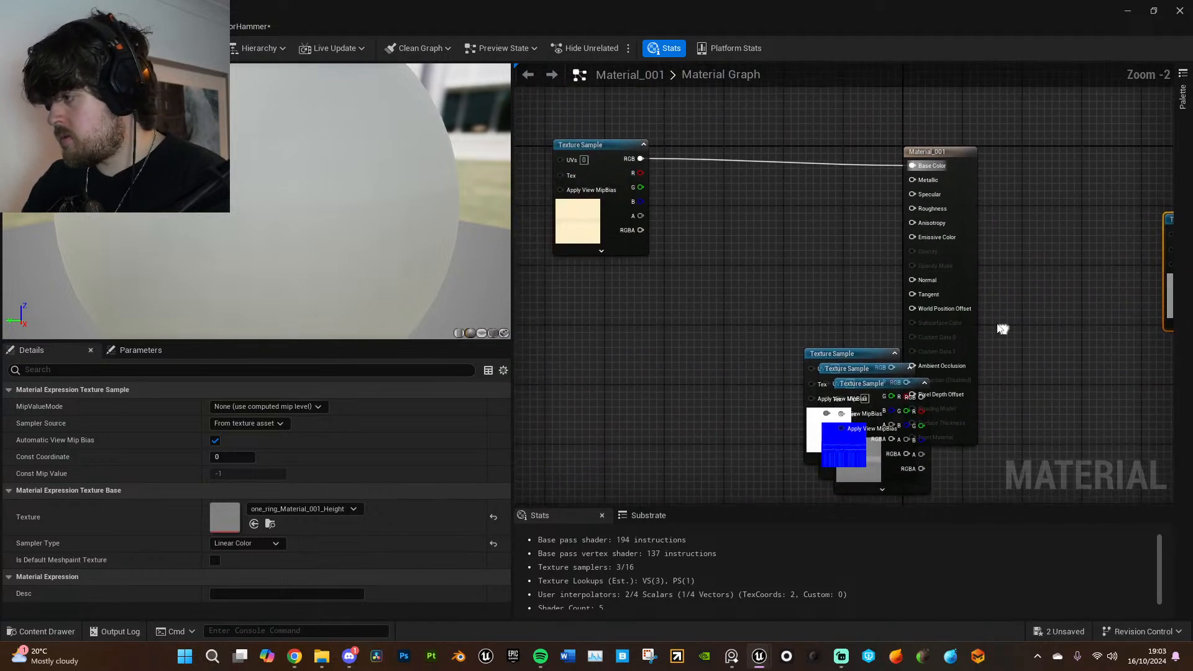
- Connect the metallic texture to Metallic, and line up the metallic and normal texture nodes below the base color texture
{"action": "left_click_drag", "start_coordinate": [883, 355], "coordinate": [911, 179]}
{"action": "left_click_drag", "start_coordinate": [879, 368], "coordinate": [824, 305]}
{"action": "left_click", "coordinate": [786, 349]}
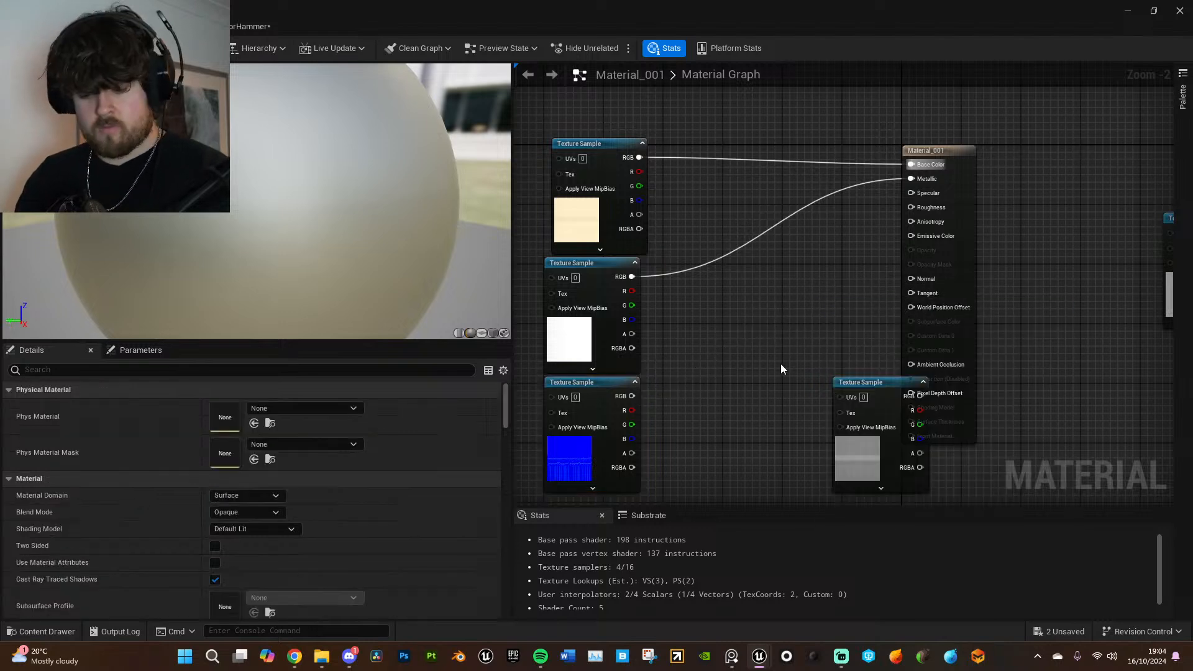
- Add a constant and a Multiply node beside the normal texture, and connect the texture's RGB output to the Multiply's A input
{"action": "left_click", "coordinate": [723, 329]}
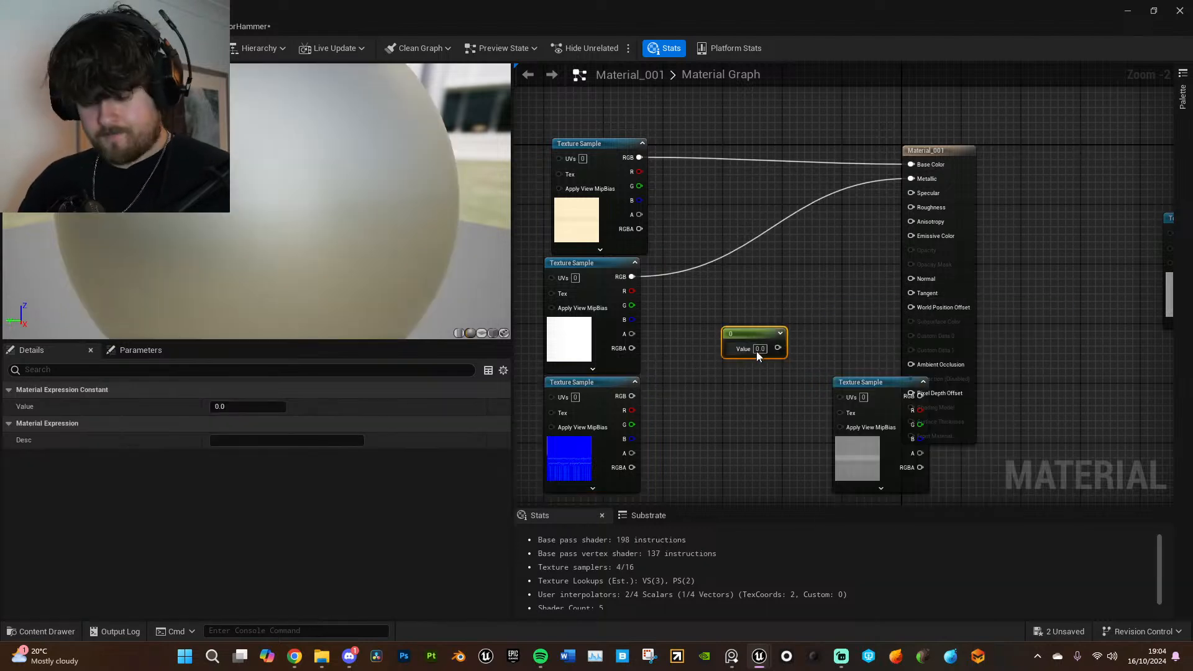
{"action": "left_click_drag", "start_coordinate": [762, 333], "coordinate": [748, 412]}
{"action": "right_click", "coordinate": [748, 414]}
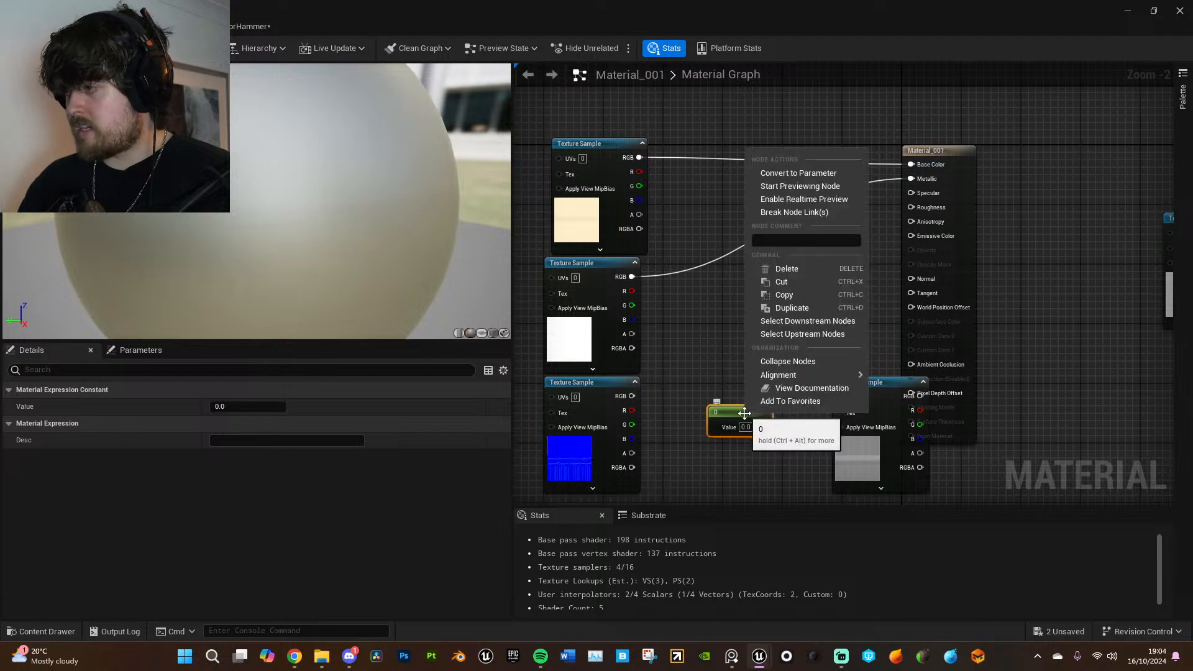
{"action": "left_click", "coordinate": [721, 350]}
{"action": "left_click", "coordinate": [741, 351]}
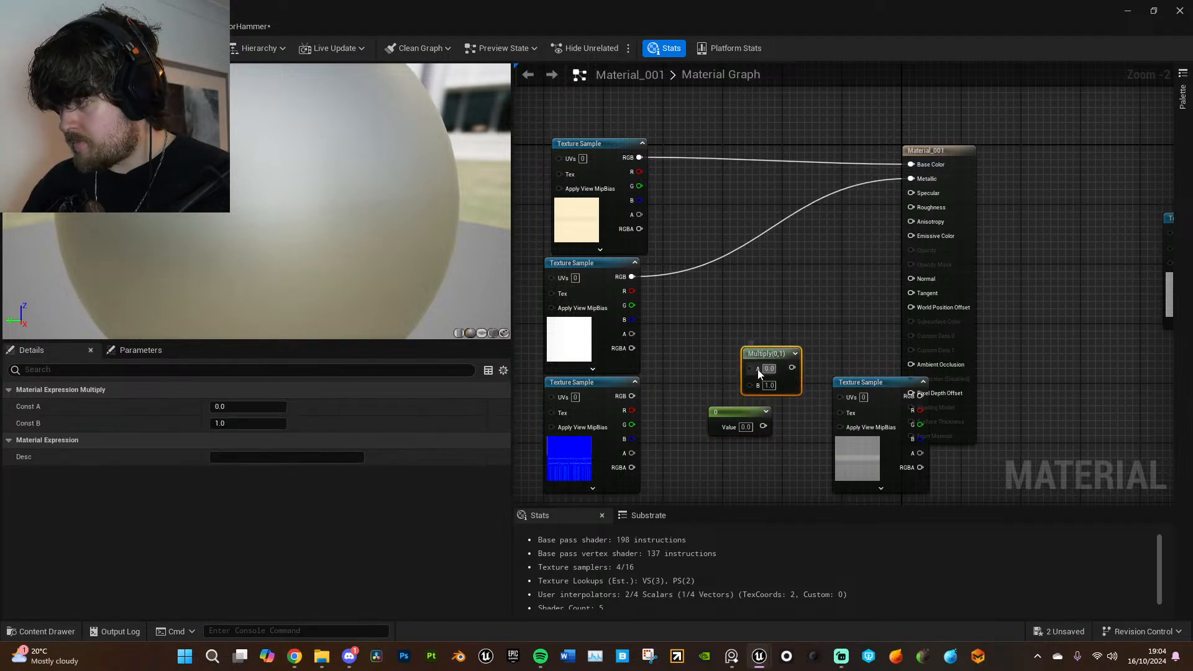
{"action": "left_click_drag", "start_coordinate": [635, 395], "coordinate": [751, 368]}
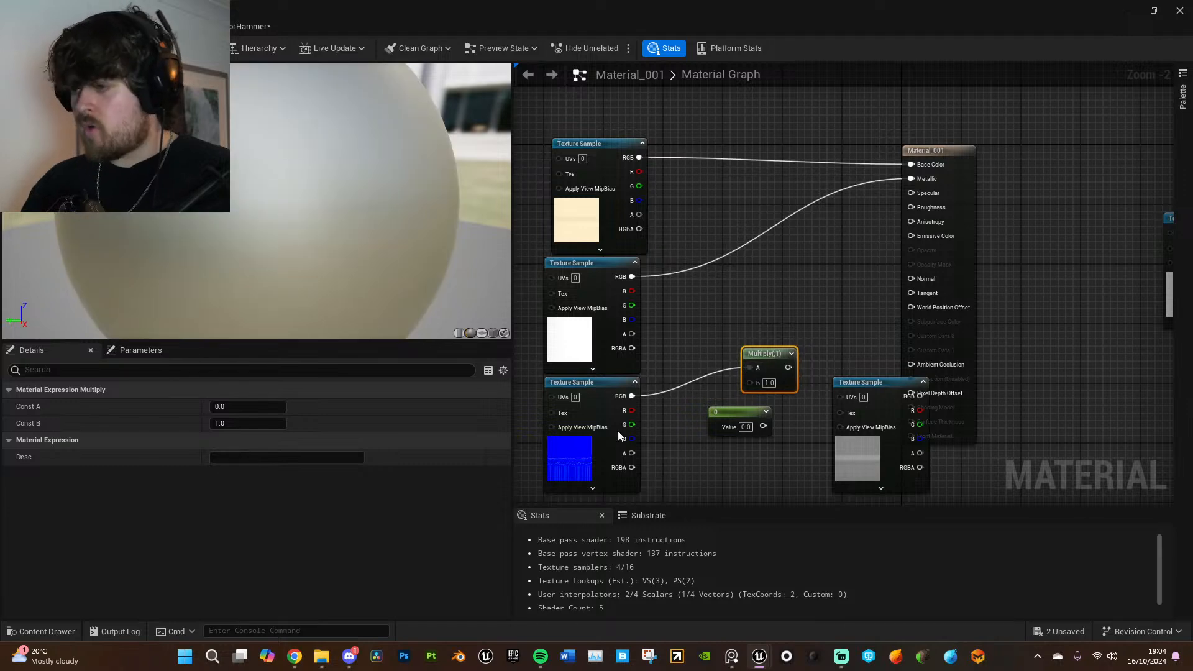
- Open the one_ring_Material_001_Normal texture to inspect its engraving detail, and return to the material graph
{"action": "left_click", "coordinate": [584, 454]}
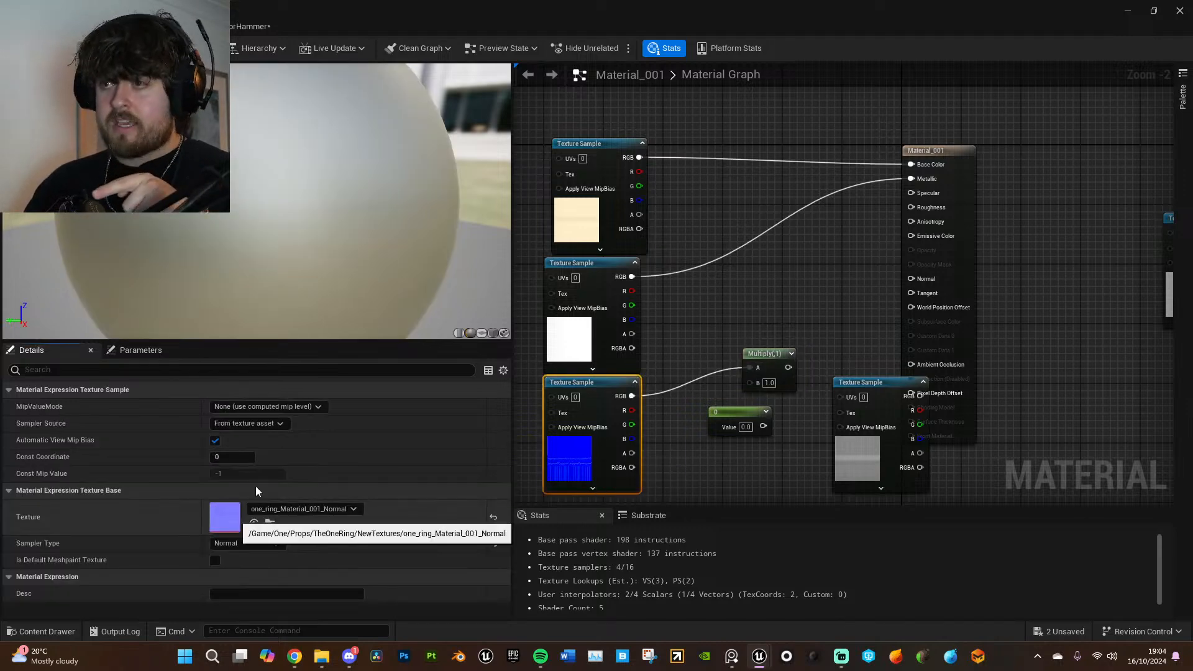
{"action": "double_click", "coordinate": [231, 517]}
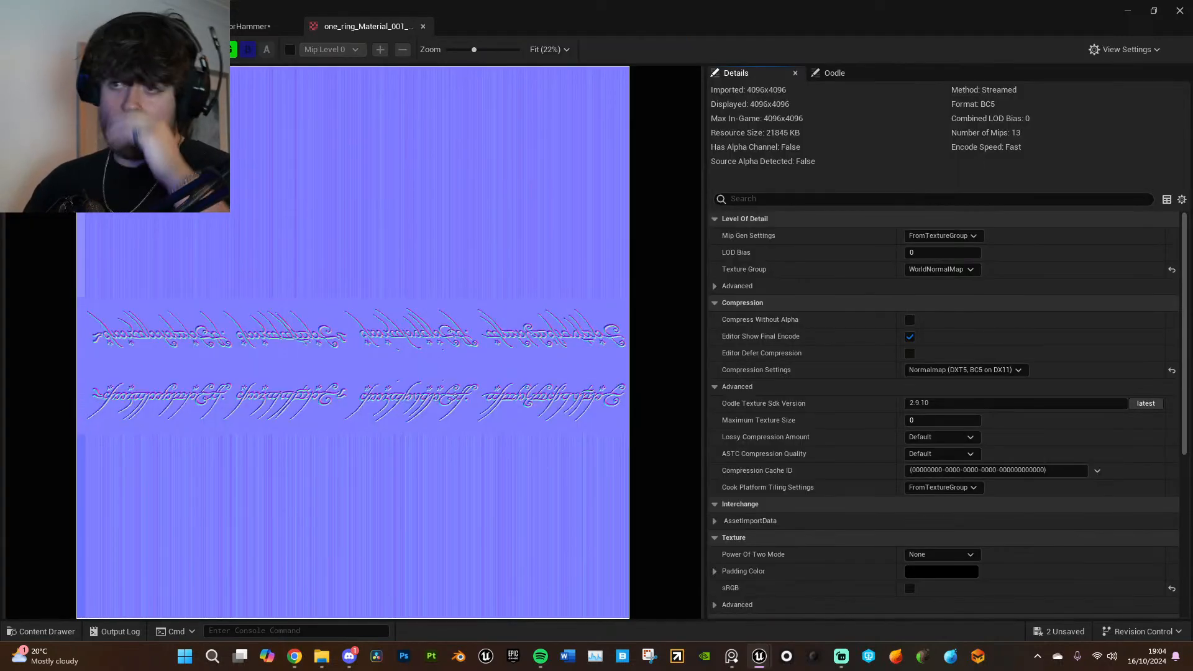
{"action": "left_click", "coordinate": [118, 26]}
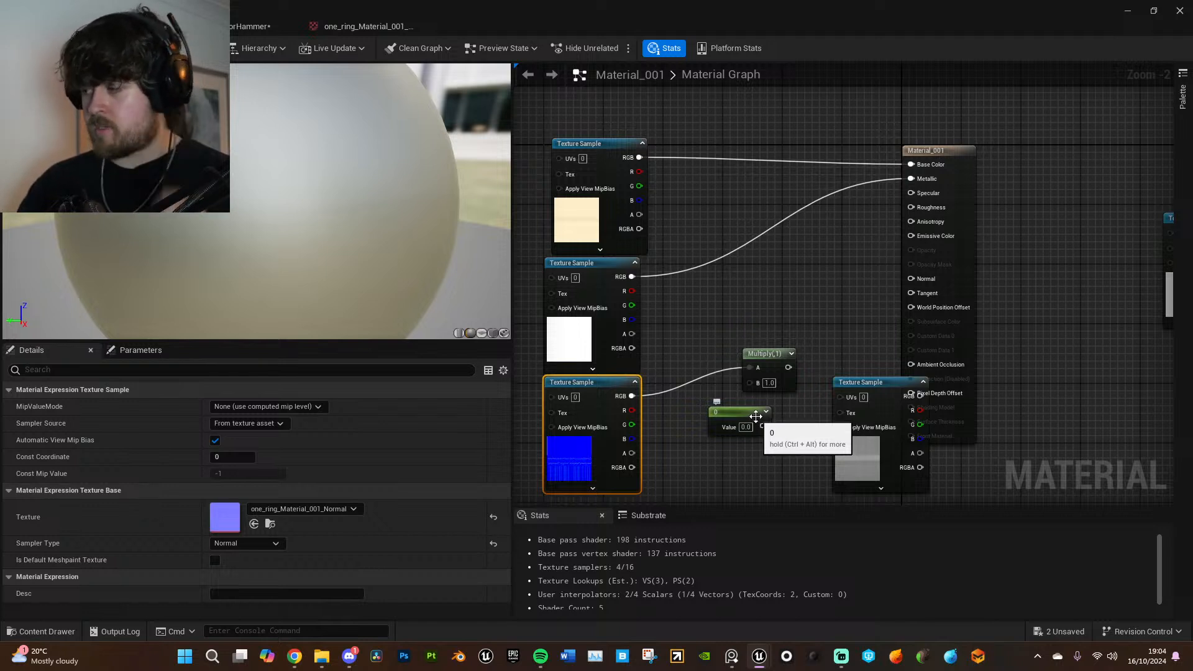
- Connect the constant to the Multiply's B input, feed the Multiply into Normal, and set the constant to 1
{"action": "left_click_drag", "start_coordinate": [746, 415], "coordinate": [751, 386]}
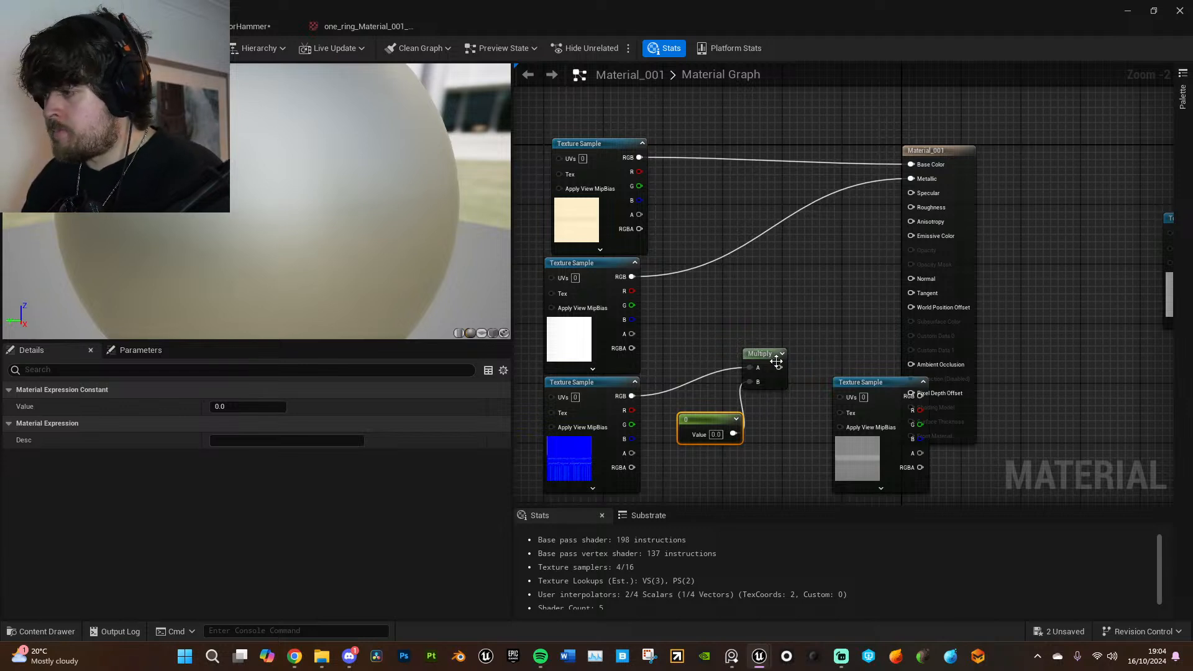
{"action": "left_click_drag", "start_coordinate": [779, 367], "coordinate": [911, 279]}
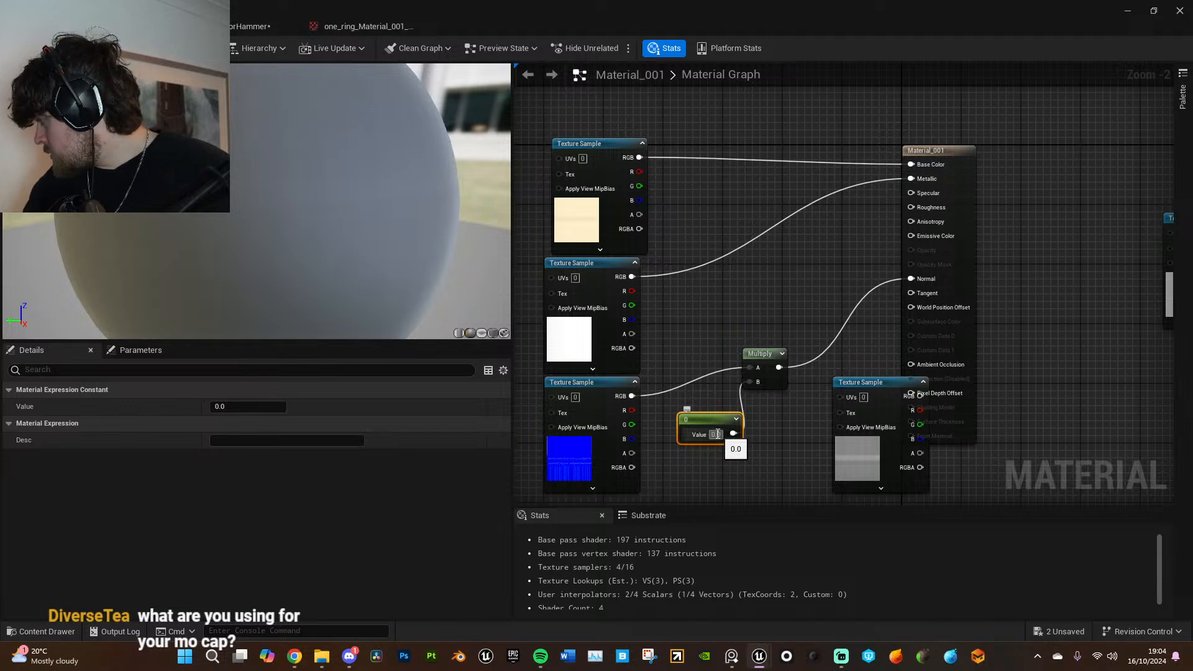
{"action": "type", "text": "1"}
{"action": "key", "text": "Return"}
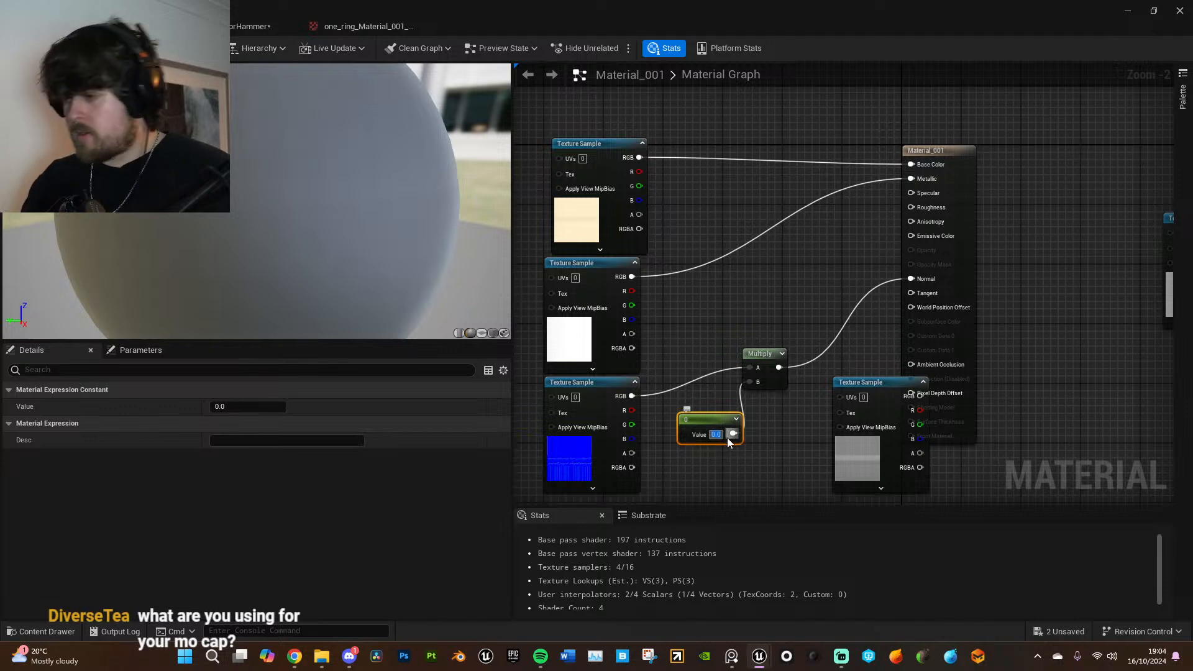
{"action": "left_click", "coordinate": [762, 434]}
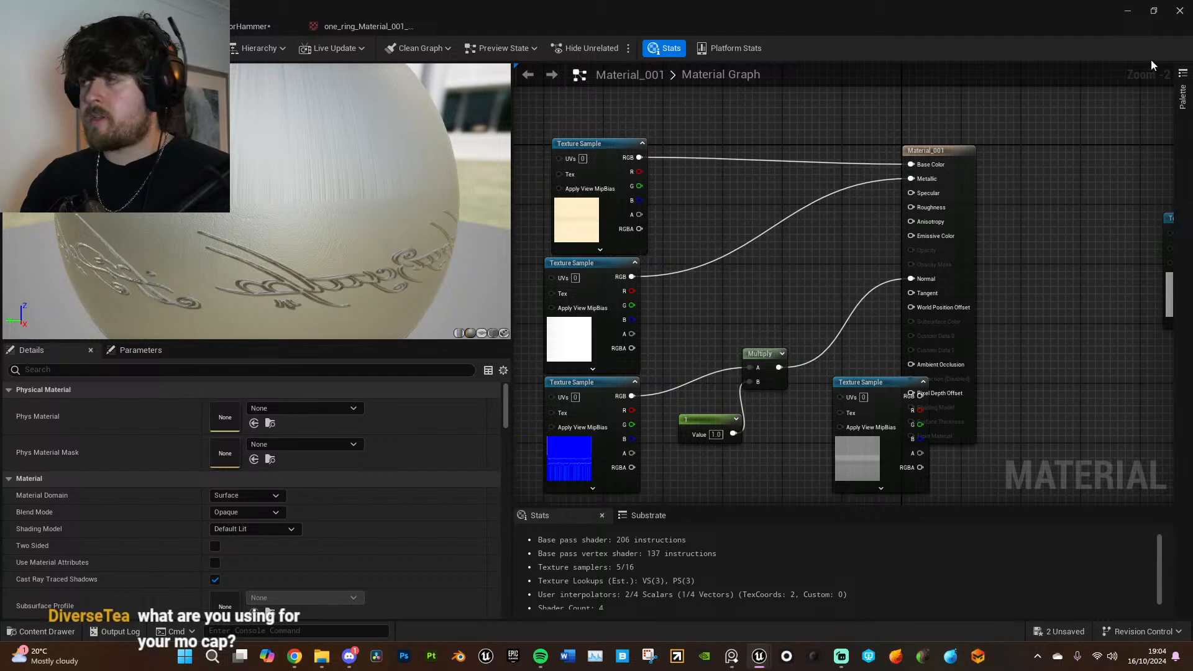
{"action": "left_click", "coordinate": [1154, 10]}
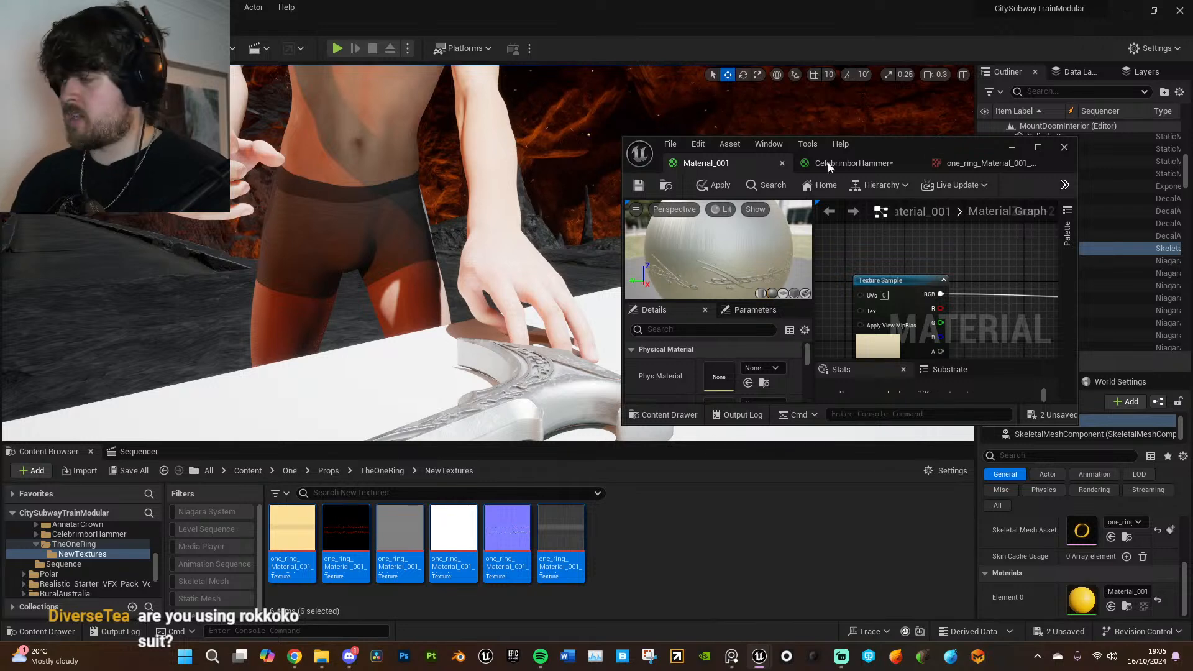
{"action": "left_click", "coordinate": [1038, 147]}
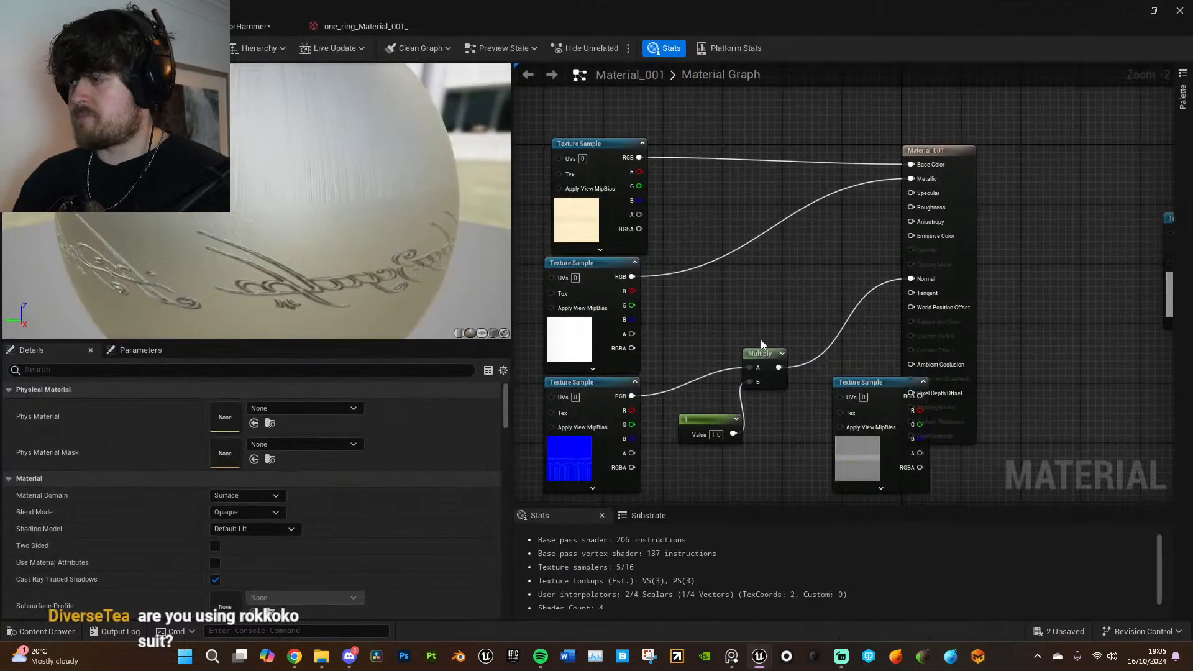
- Convert the normal strength constant into a parameter named Normal and place it below the Multiply node
{"action": "right_click_drag", "start_coordinate": [769, 265], "coordinate": [768, 263]}
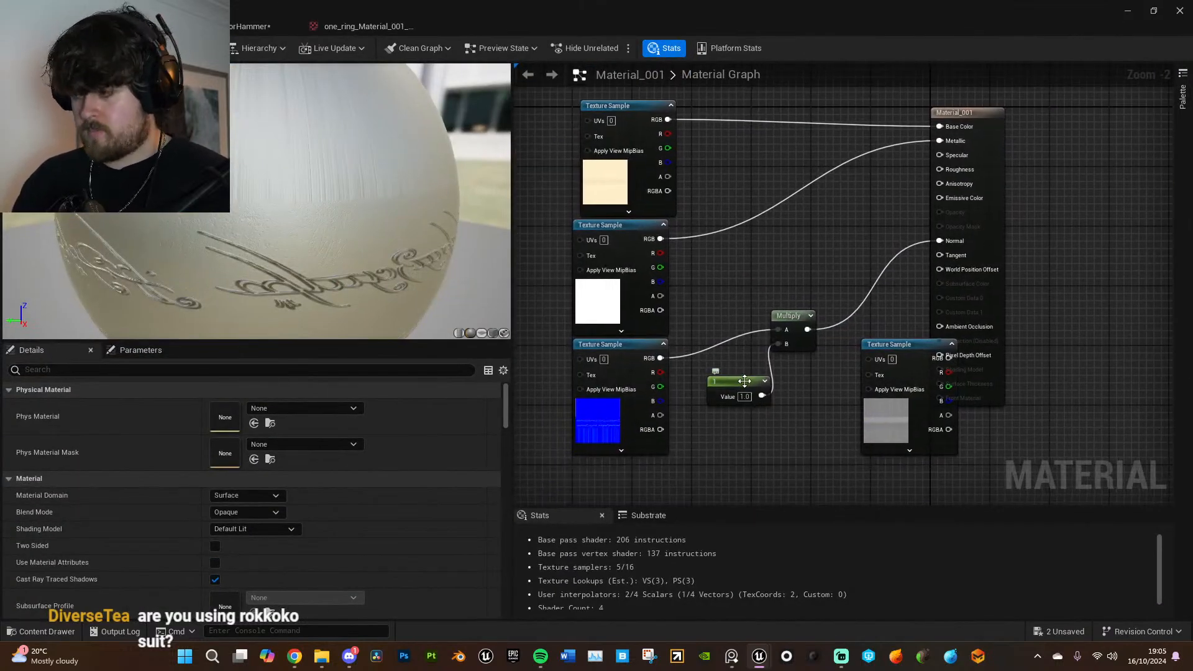
{"action": "right_click", "coordinate": [742, 381]}
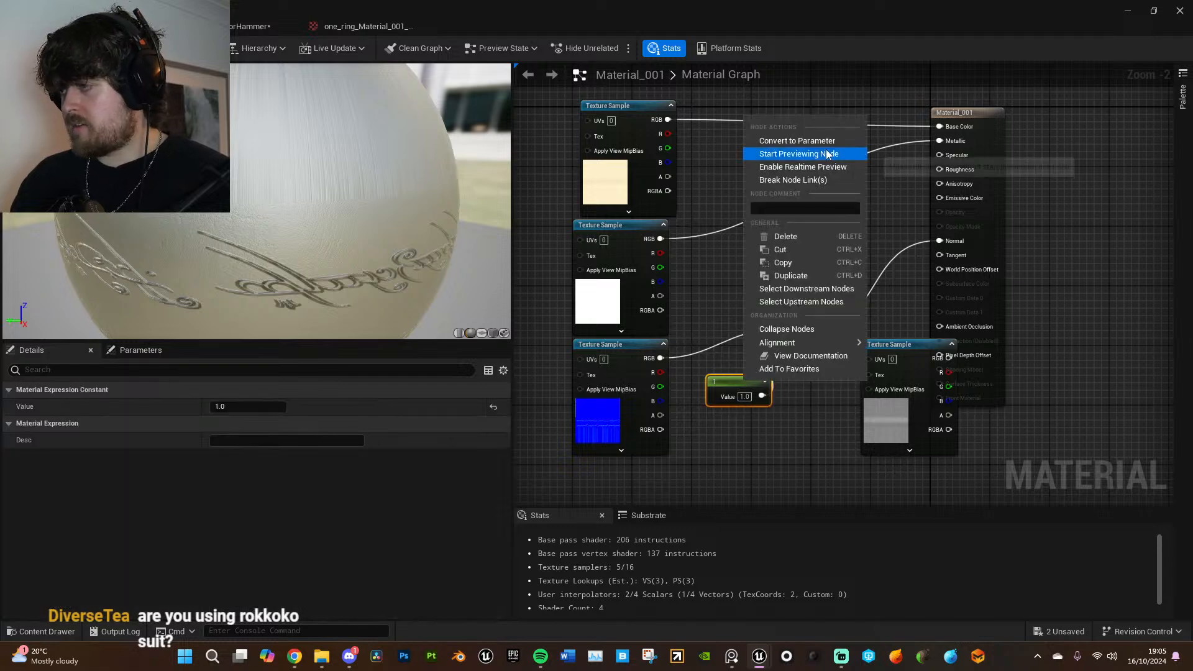
{"action": "left_click", "coordinate": [808, 141]}
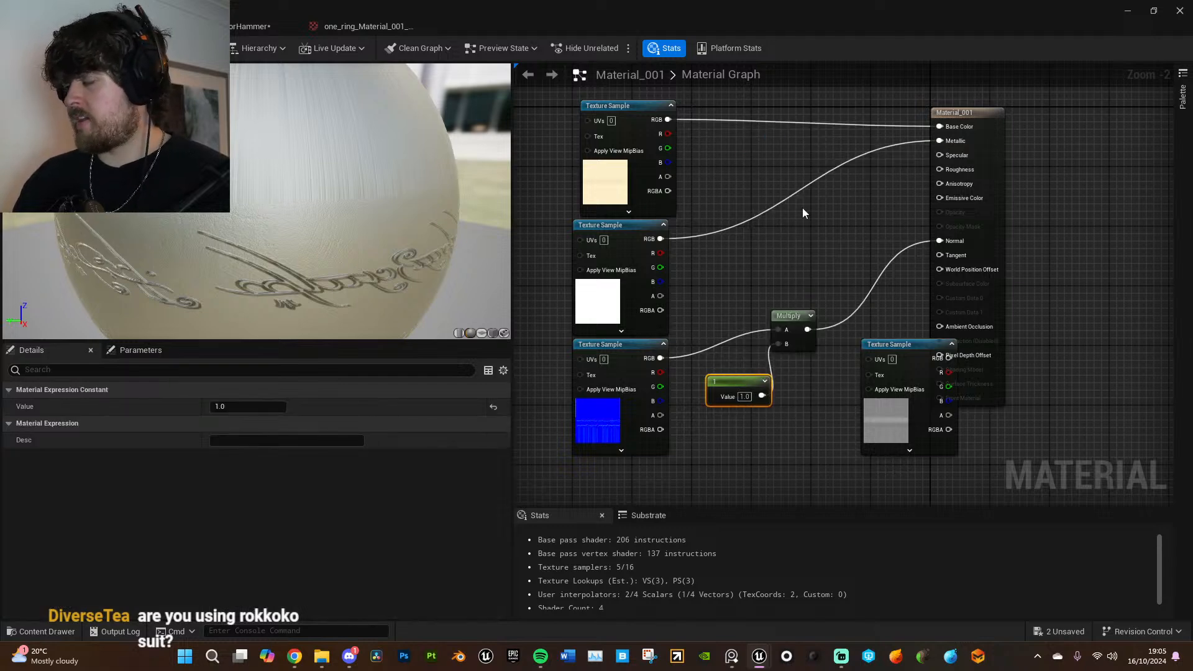
{"action": "type", "text": "Normal"}
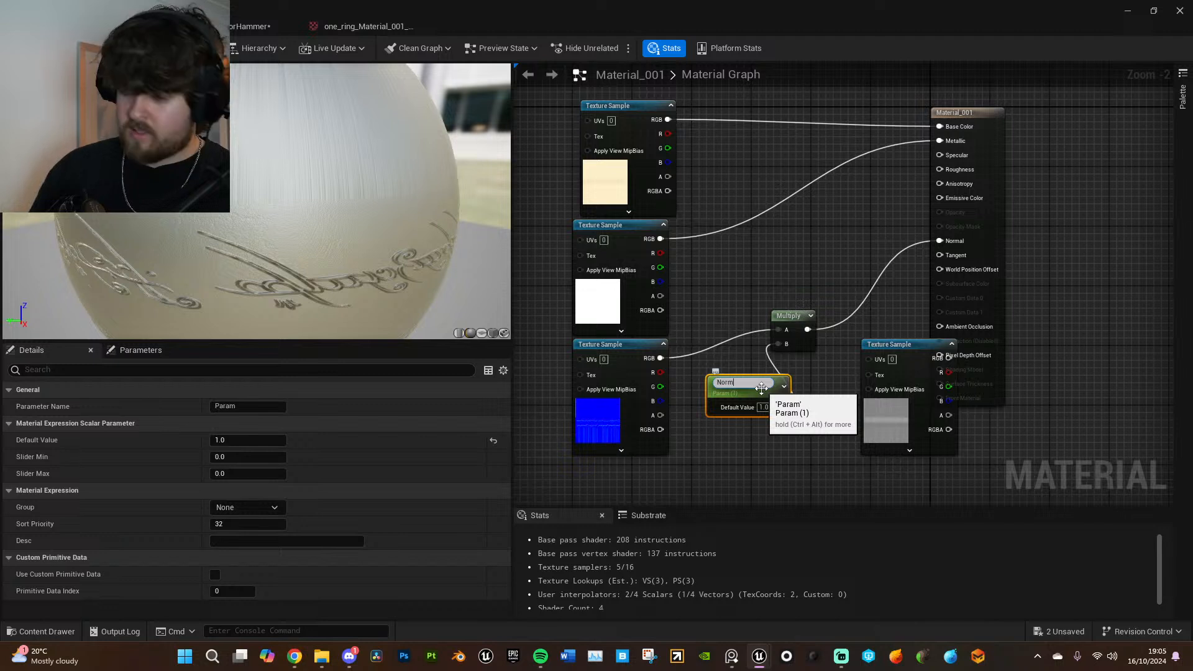
{"action": "key", "text": "Return"}
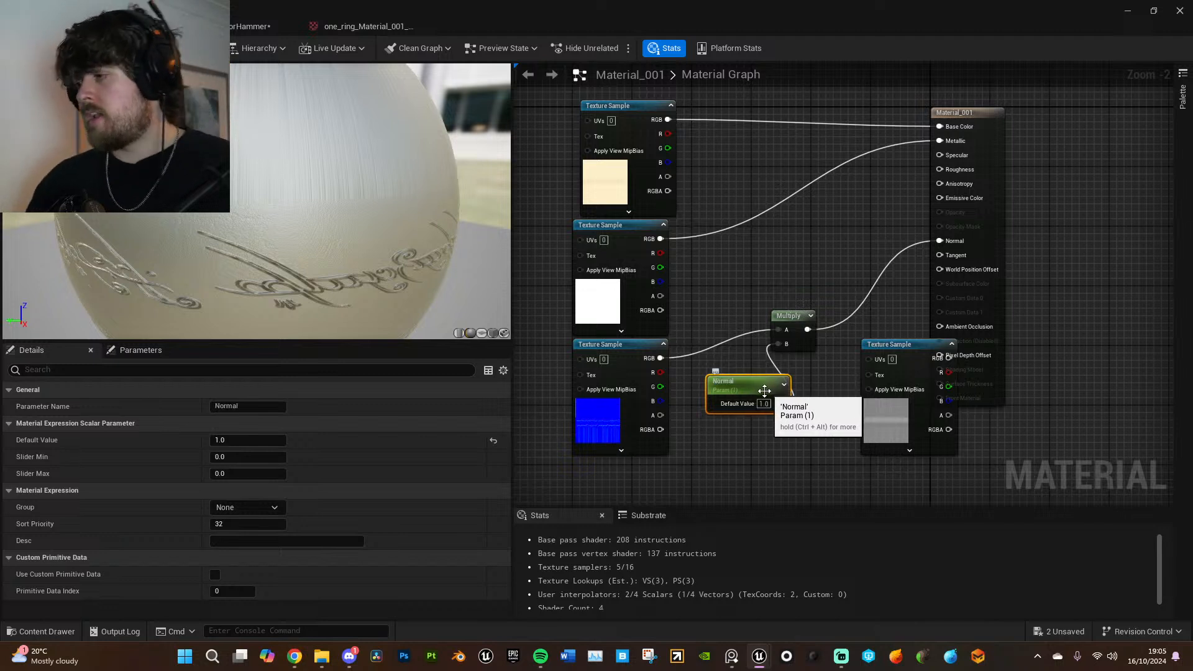
{"action": "left_click_drag", "start_coordinate": [762, 389], "coordinate": [753, 425]}
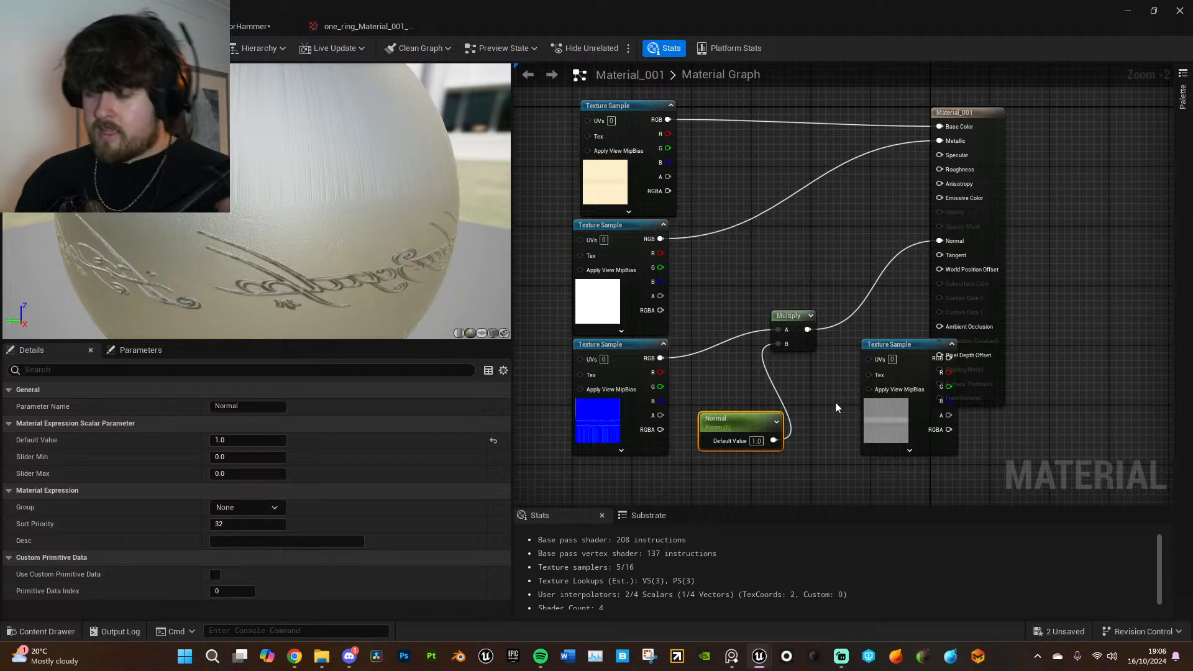
- Move the base color and metallic texture nodes upward, and place the emissive texture node between the metallic and normal textures
{"action": "right_click_drag", "start_coordinate": [794, 269], "coordinate": [837, 336]}
{"action": "scroll", "coordinate": [837, 336], "scroll_direction": "down", "scroll_amount": 2}
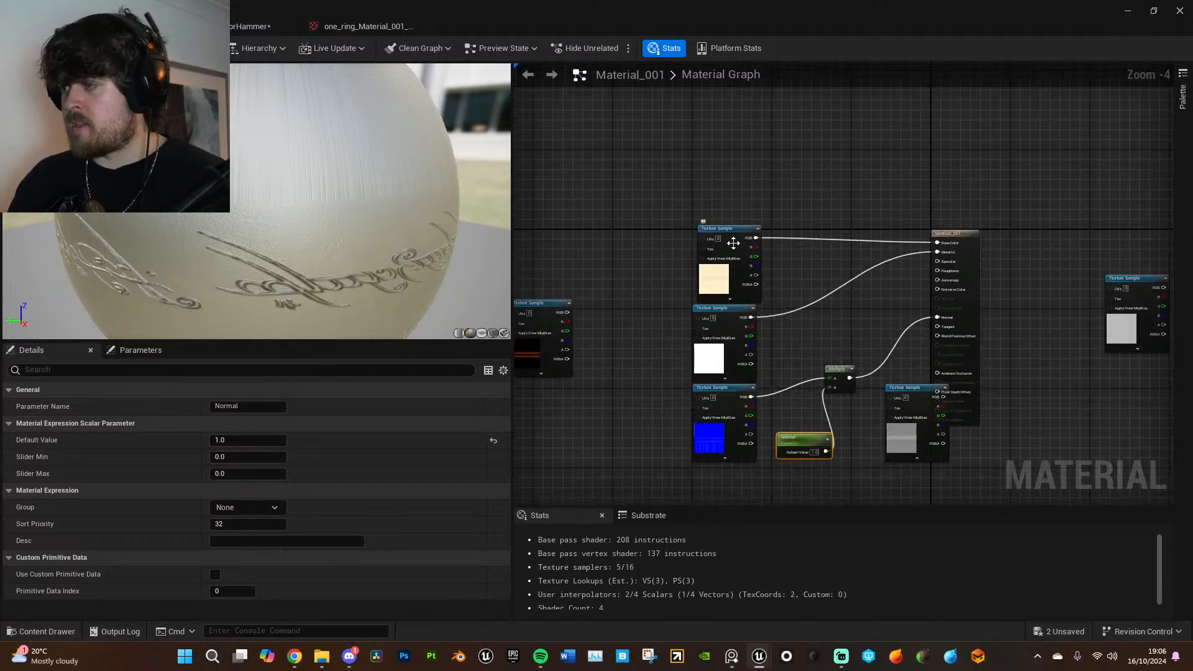
{"action": "left_click_drag", "start_coordinate": [734, 240], "coordinate": [753, 149]}
{"action": "left_click_drag", "start_coordinate": [738, 310], "coordinate": [685, 216]}
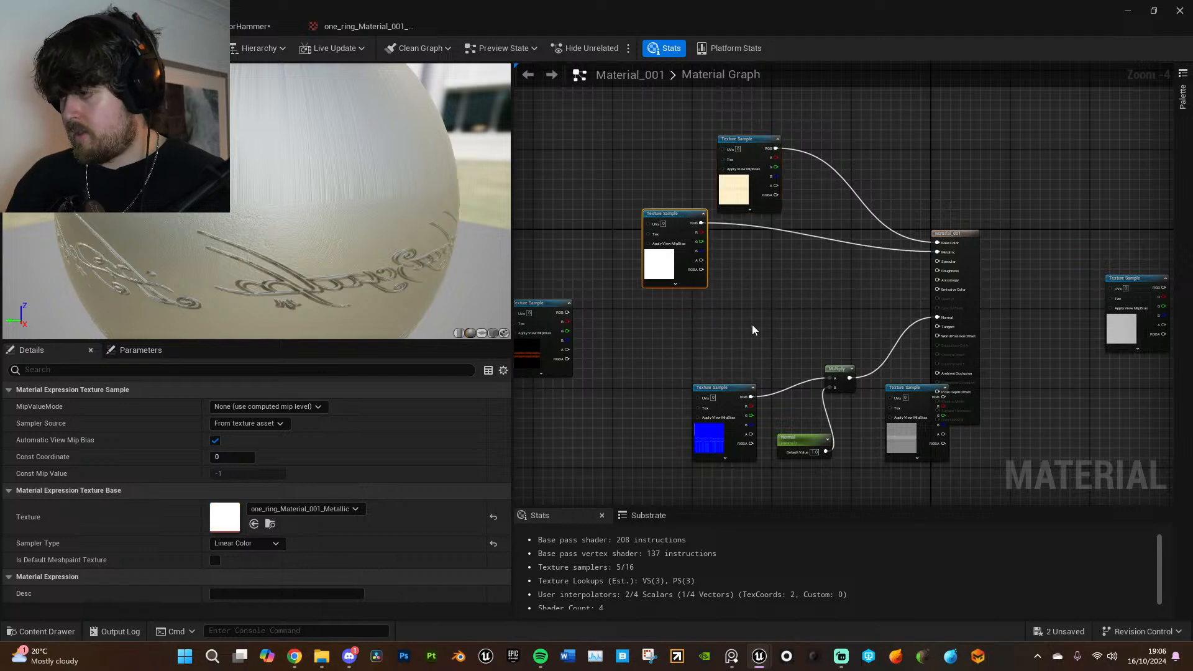
{"action": "right_click_drag", "start_coordinate": [748, 324], "coordinate": [764, 317]}
{"action": "scroll", "coordinate": [861, 435], "scroll_direction": "up", "scroll_amount": 2}
{"action": "right_click_drag", "start_coordinate": [801, 398], "coordinate": [919, 431]}
{"action": "right_click_drag", "start_coordinate": [635, 260], "coordinate": [719, 286]}
{"action": "left_click_drag", "start_coordinate": [614, 278], "coordinate": [794, 279]}
{"action": "right_click_drag", "start_coordinate": [820, 304], "coordinate": [593, 328]}
{"action": "right_click_drag", "start_coordinate": [664, 338], "coordinate": [679, 335]}
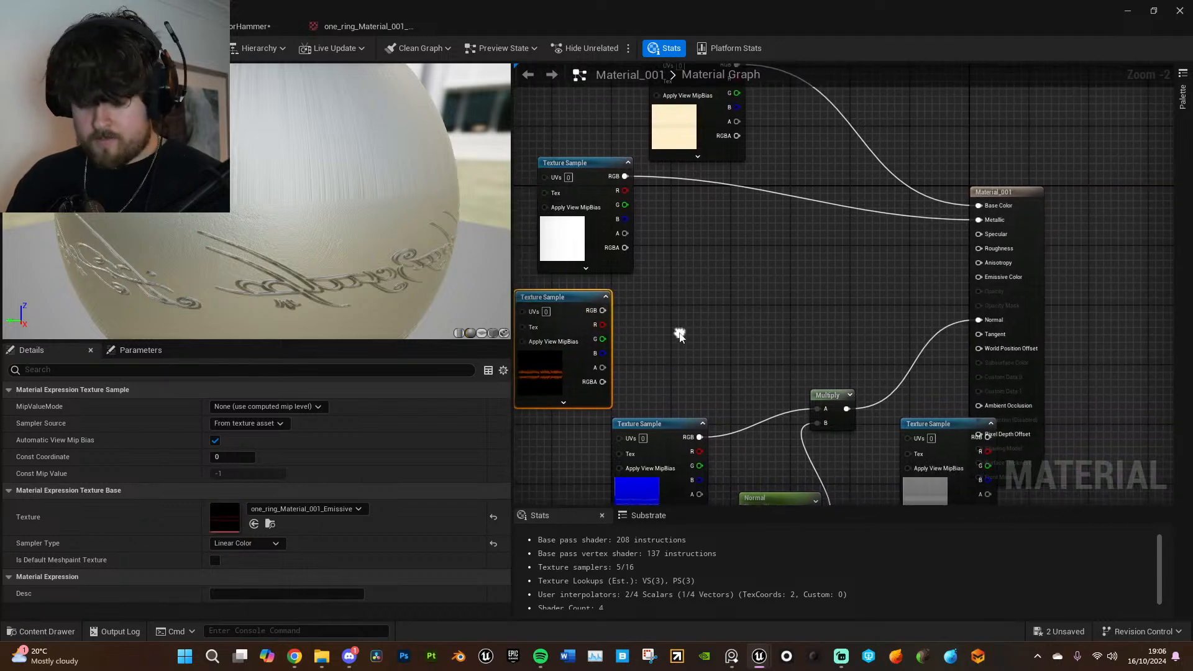
- Add a Multiply node beside the emissive texture and a constant converted to a parameter named Emissive
{"action": "left_click", "coordinate": [723, 331]}
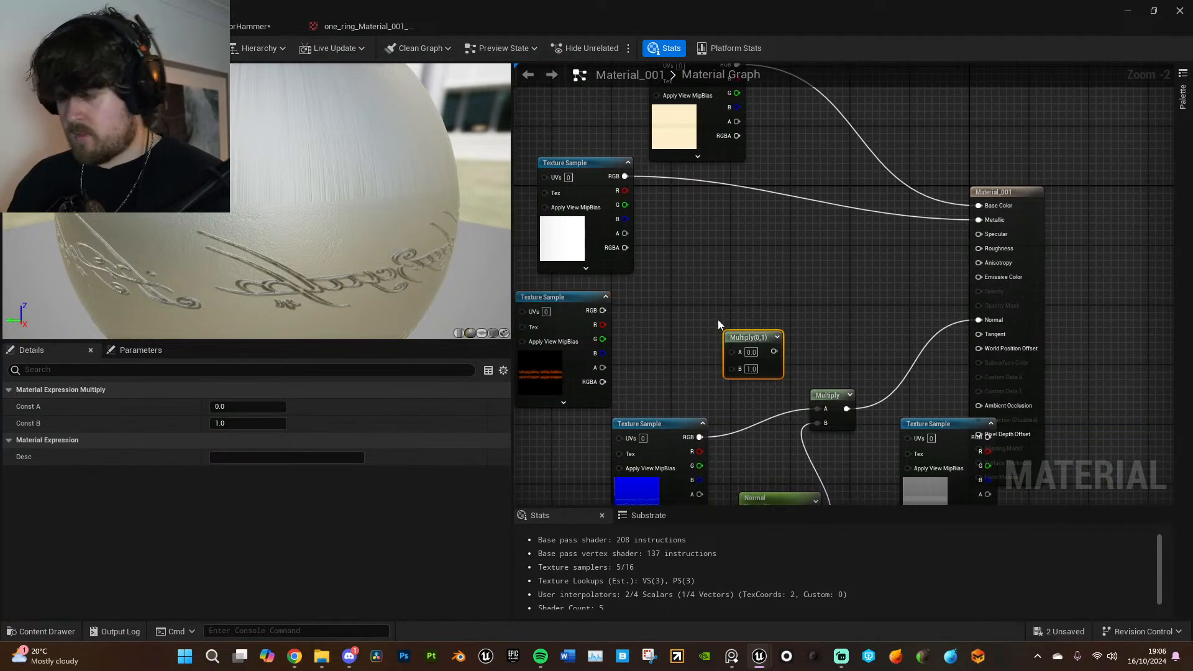
{"action": "left_click", "coordinate": [686, 278]}
{"action": "right_click", "coordinate": [713, 284]}
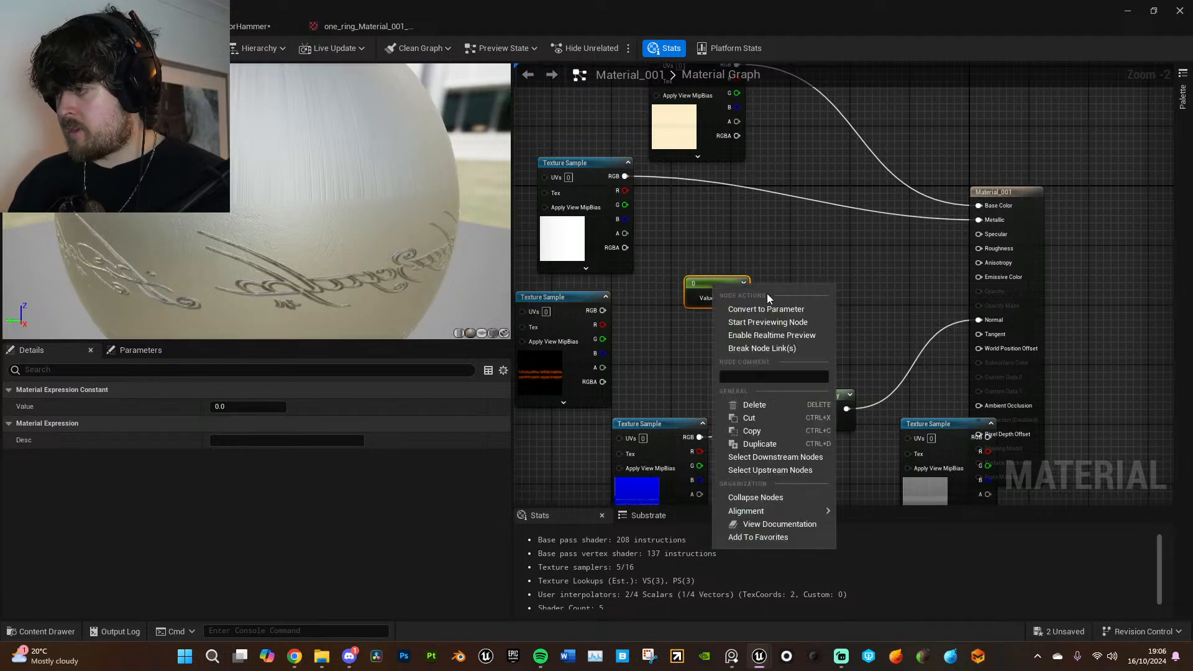
{"action": "left_click", "coordinate": [771, 310]}
{"action": "type", "text": "Emmi"}
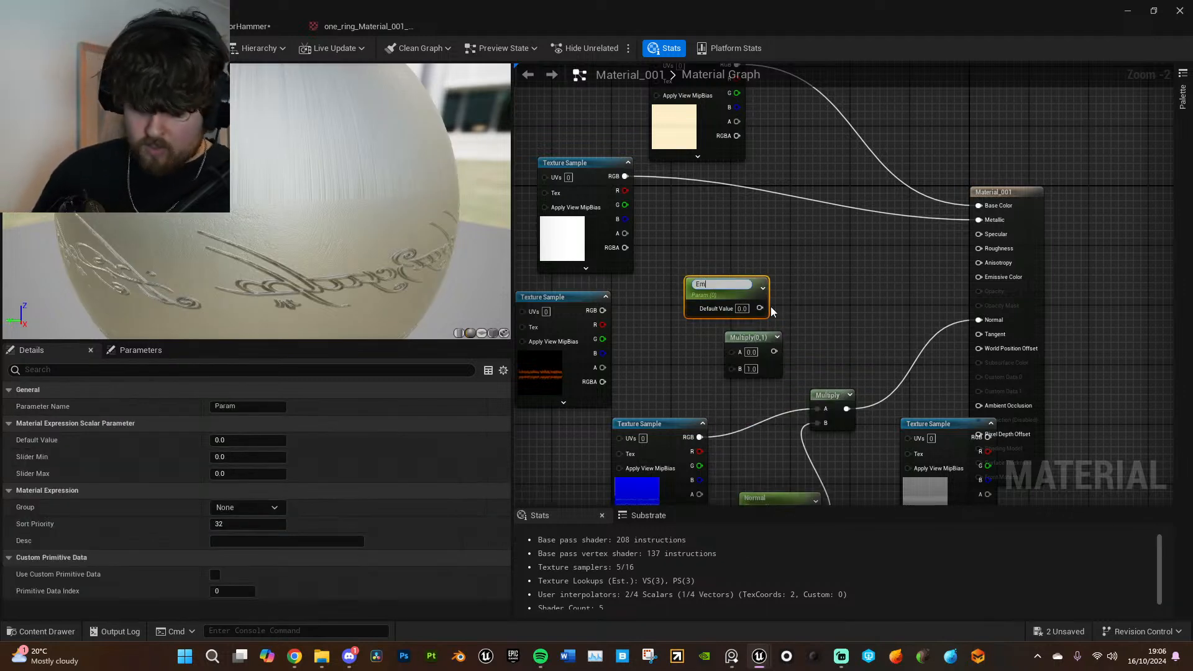
{"action": "key", "text": "BackSpace"}
{"action": "key", "text": "BackSpace"}
{"action": "type", "text": "issive"}
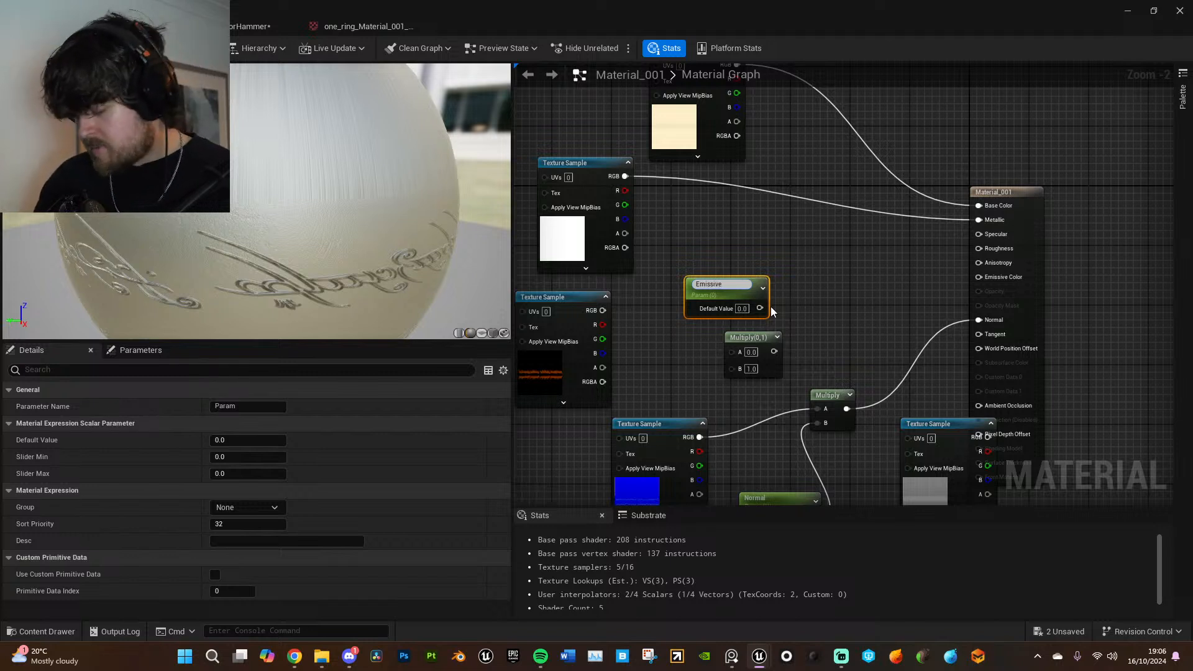
{"action": "key", "text": "Return"}
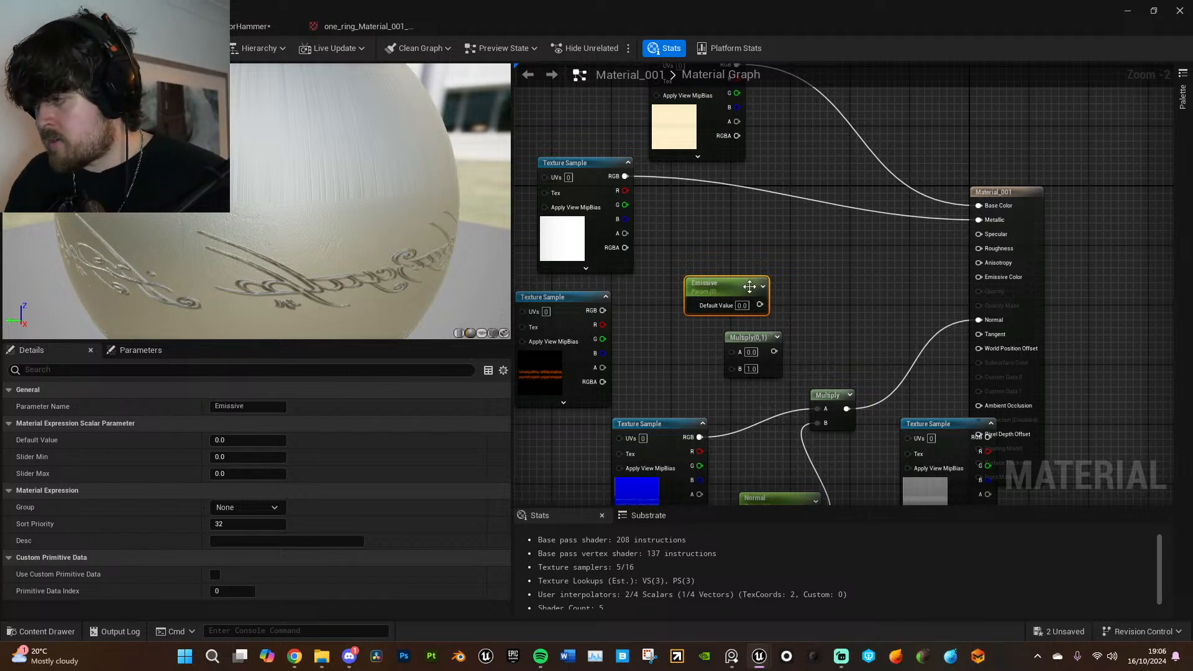
- Multiply the emissive texture by the Emissive parameter into Emissive Color, and set the parameter's default value to 5
{"action": "left_click_drag", "start_coordinate": [603, 311], "coordinate": [731, 352]}
{"action": "left_click_drag", "start_coordinate": [759, 305], "coordinate": [967, 282]}
{"action": "left_click_drag", "start_coordinate": [977, 280], "coordinate": [977, 279]}
{"action": "left_click", "coordinate": [742, 306]}
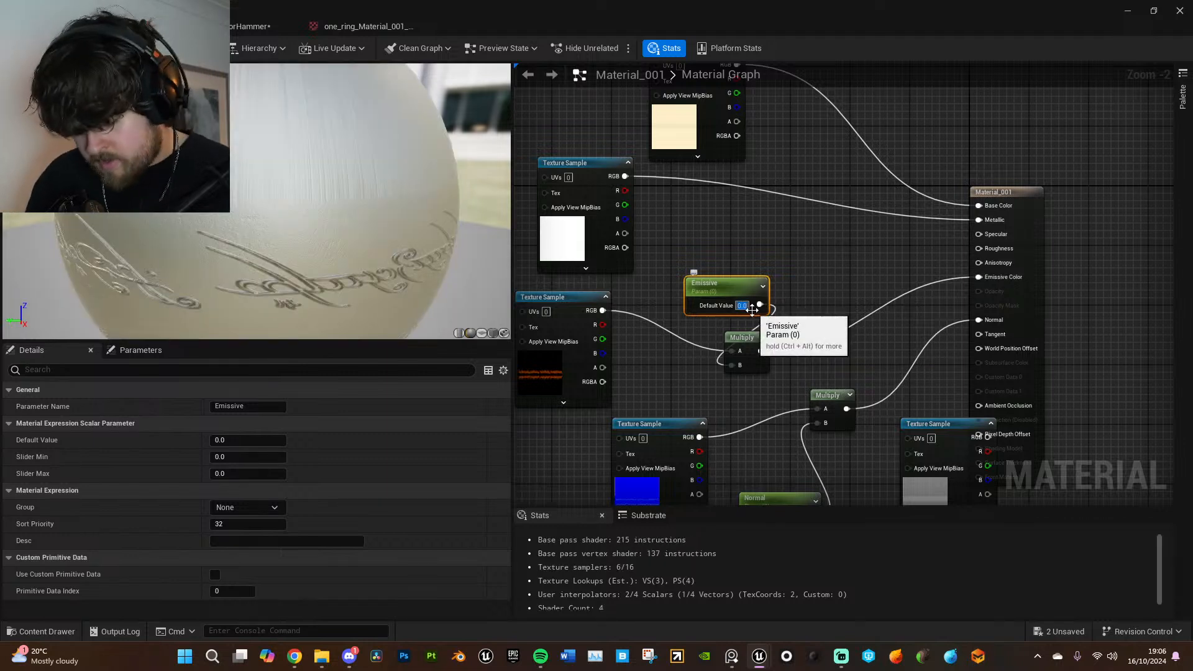
{"action": "type", "text": "5"}
{"action": "key", "text": "Return"}
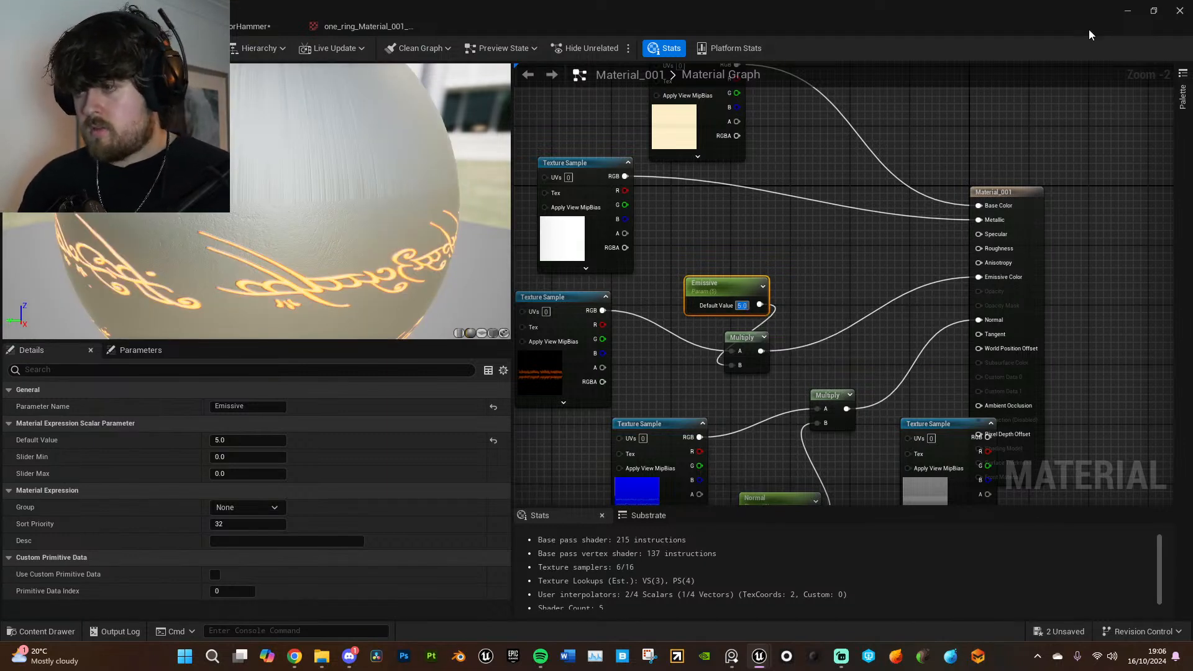
- Apply the ring material changes and return to the level viewport to view the ring
{"action": "left_click", "coordinate": [94, 48]}
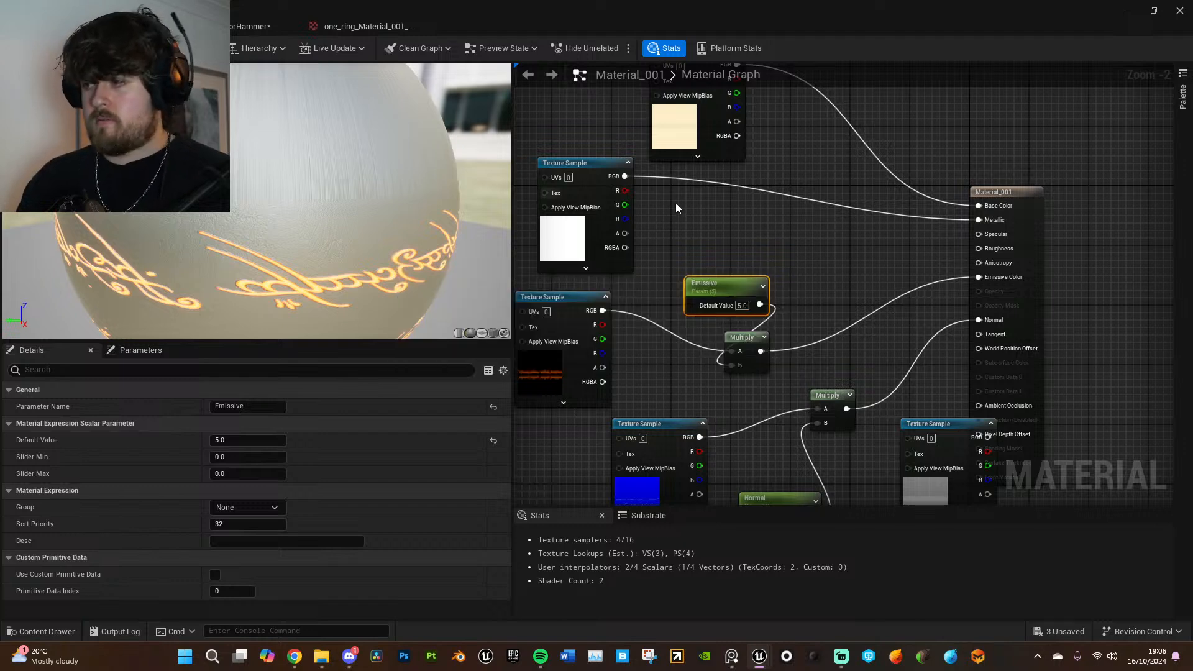
{"action": "left_click", "coordinate": [1122, 11]}
{"action": "right_click_drag", "start_coordinate": [822, 242], "coordinate": [966, 297]}
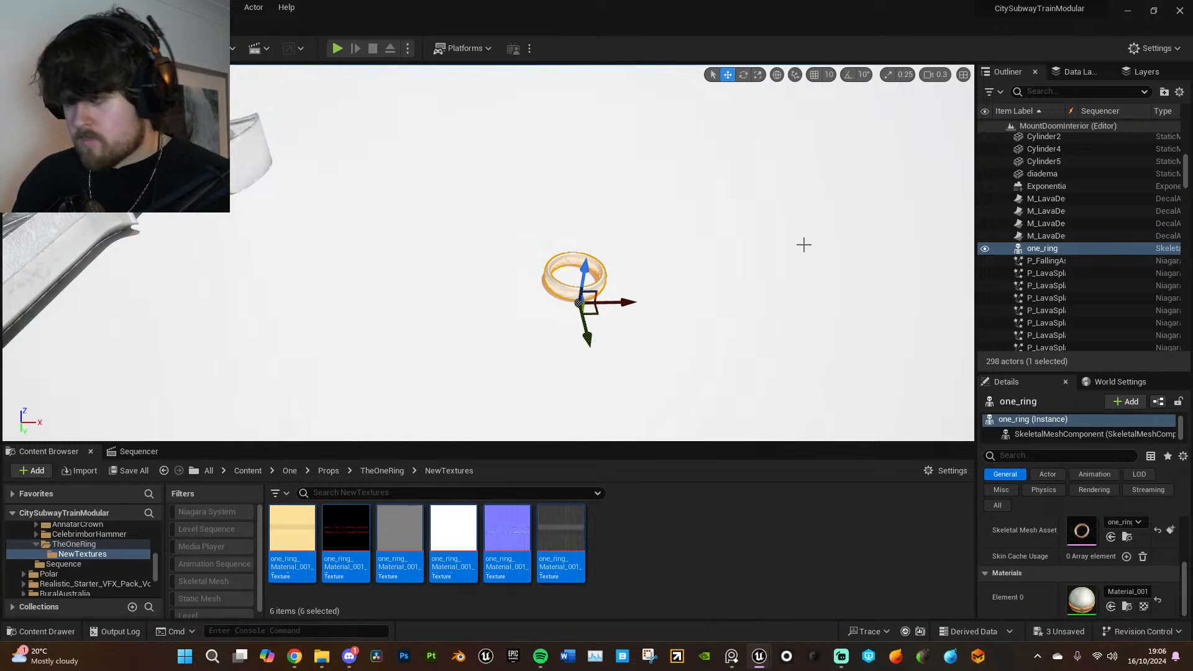
- Hide the Cube62 and Cube63 table pieces to view the ring against the dark rock floor
{"action": "key", "text": "g"}
{"action": "right_click_drag", "start_coordinate": [762, 275], "coordinate": [781, 235]}
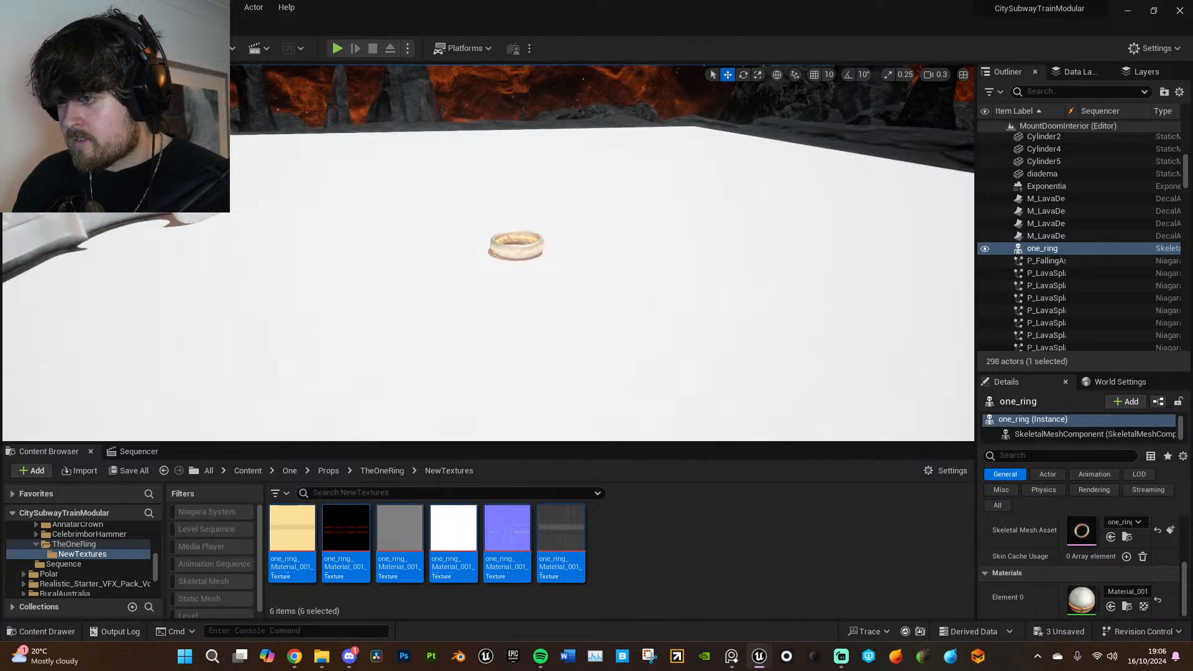
{"action": "left_click", "coordinate": [958, 264]}
{"action": "left_click", "coordinate": [986, 250]}
{"action": "right_click_drag", "start_coordinate": [519, 311], "coordinate": [532, 322]}
{"action": "left_click", "coordinate": [519, 311]}
{"action": "left_click", "coordinate": [984, 262]}
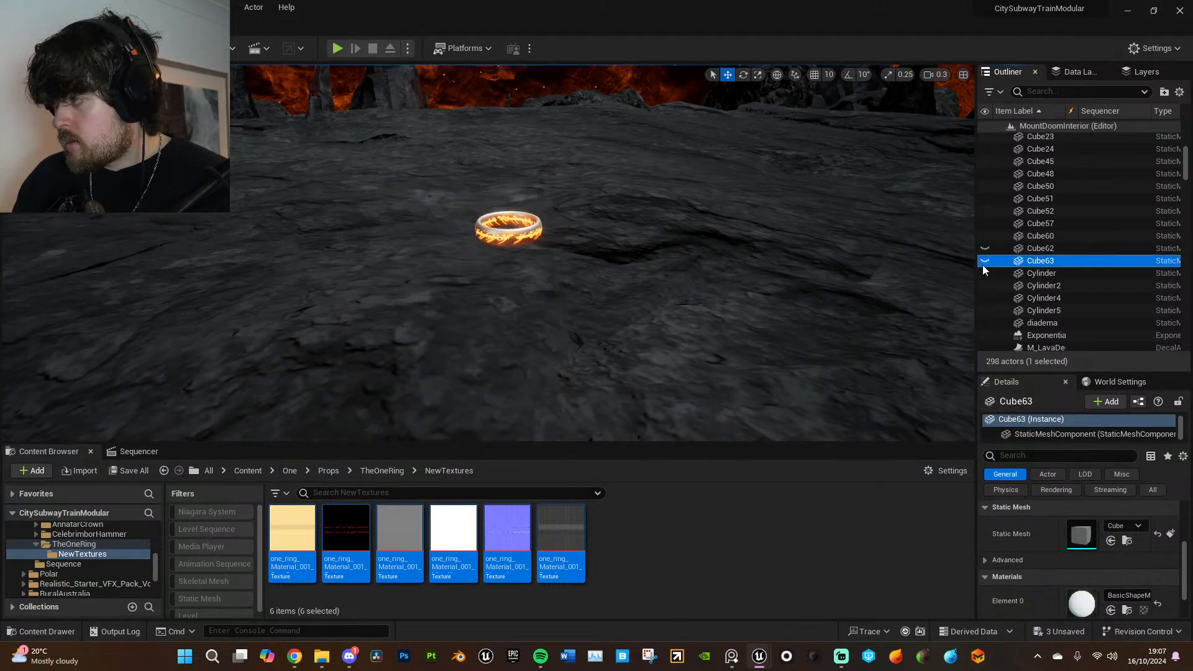
{"action": "right_click_drag", "start_coordinate": [913, 260], "coordinate": [893, 243]}
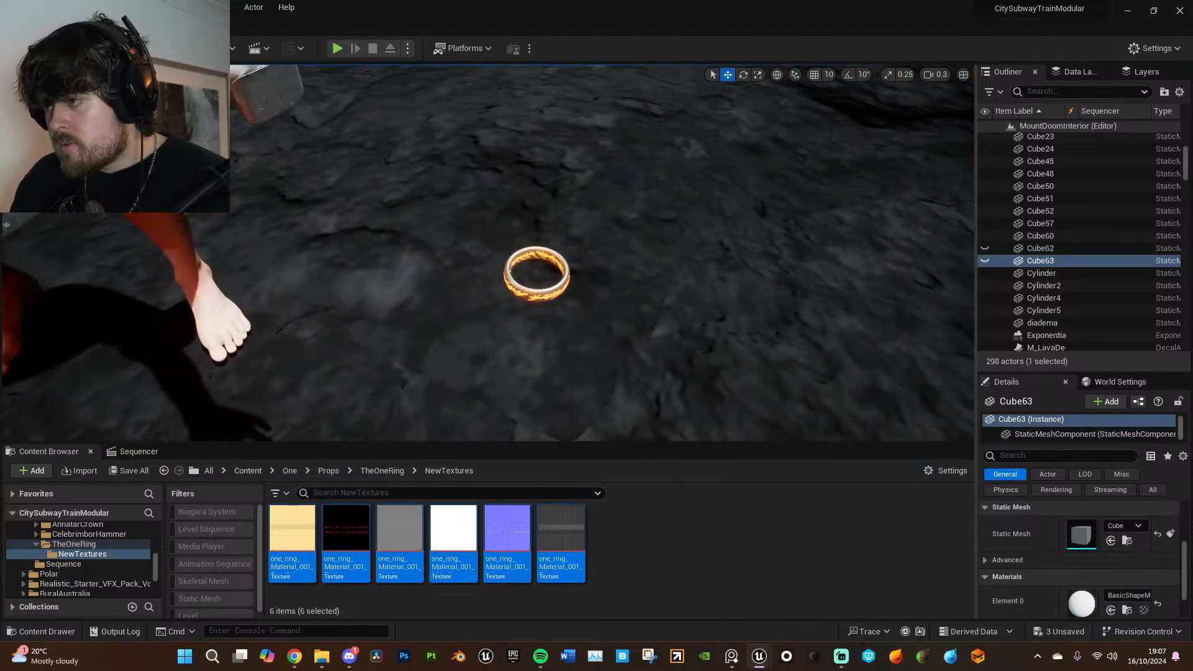
- Open the ring's BaseColor texture, set its Brightness Curve to 2, and view the ring beside the texture editor
{"action": "left_click", "coordinate": [527, 292]}
{"action": "double_click", "coordinate": [292, 535]}
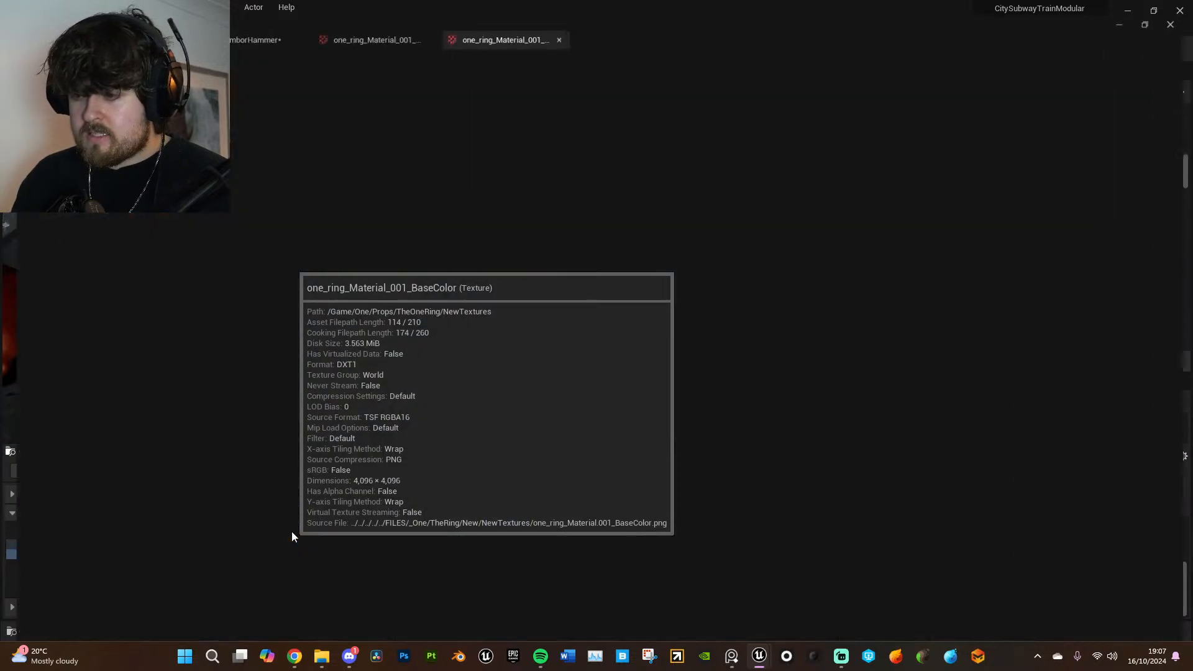
{"action": "scroll", "coordinate": [943, 303], "scroll_direction": "down", "scroll_amount": 6}
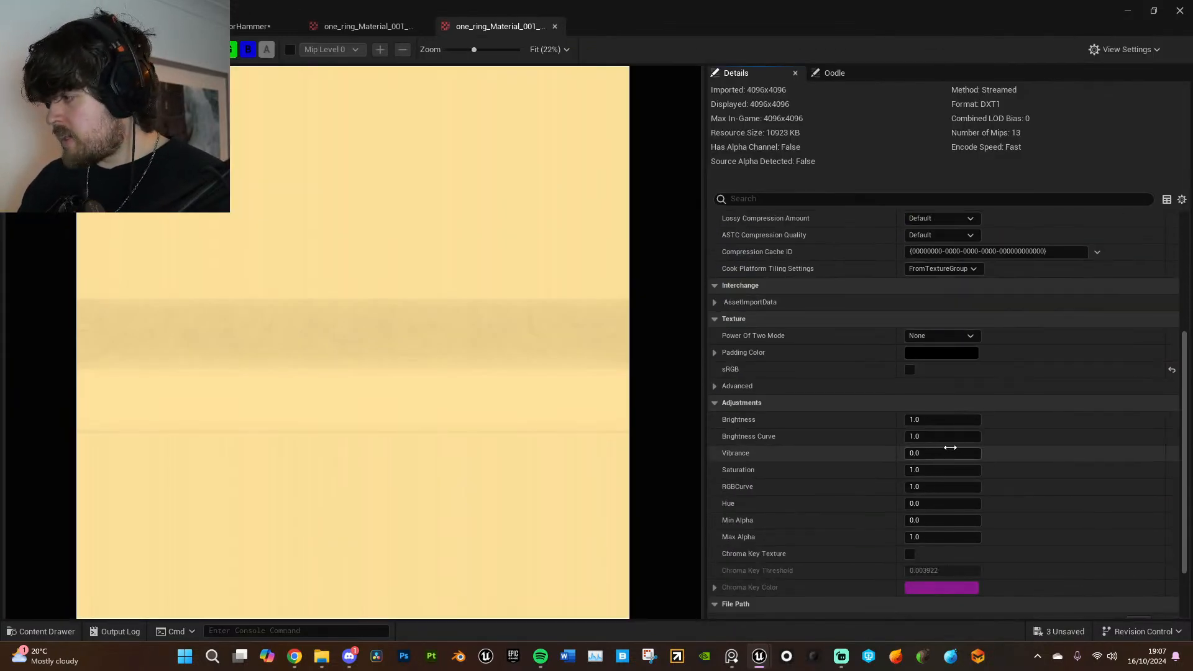
{"action": "type", "text": "2"}
{"action": "key", "text": "Return"}
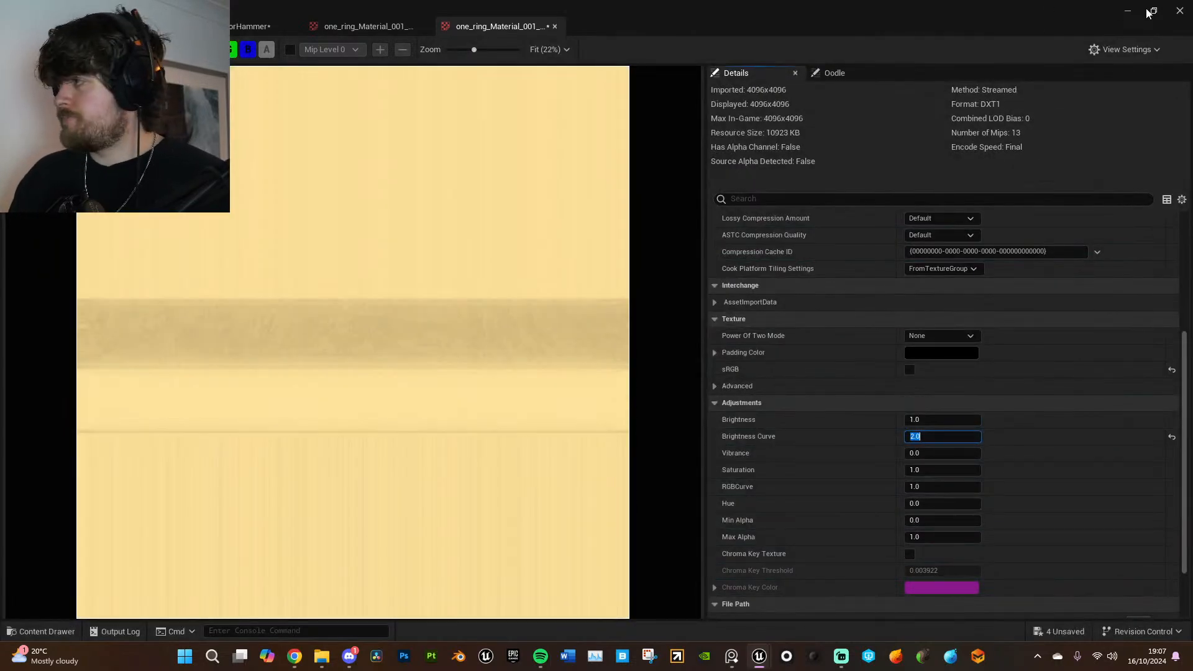
{"action": "left_click", "coordinate": [1151, 12]}
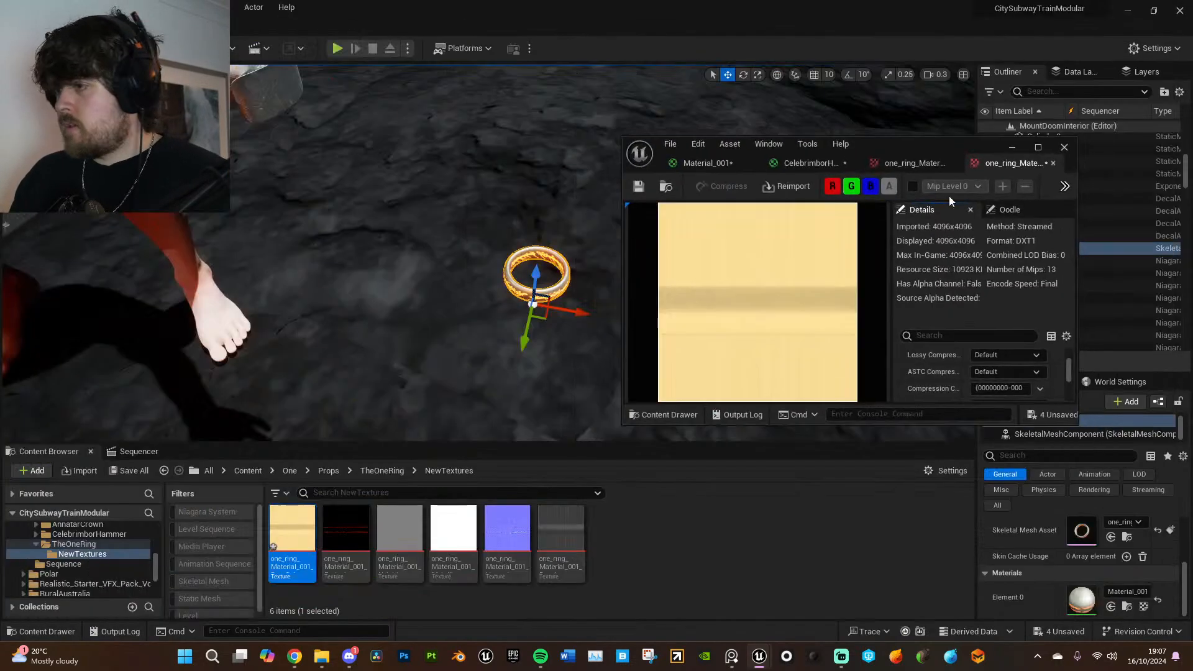
{"action": "mouse_move", "coordinate": [587, 300]}
{"action": "right_mouse_down"}
{"action": "mouse_move", "coordinate": [582, 273]}
{"action": "mouse_move", "coordinate": [583, 299]}
{"action": "right_mouse_up"}
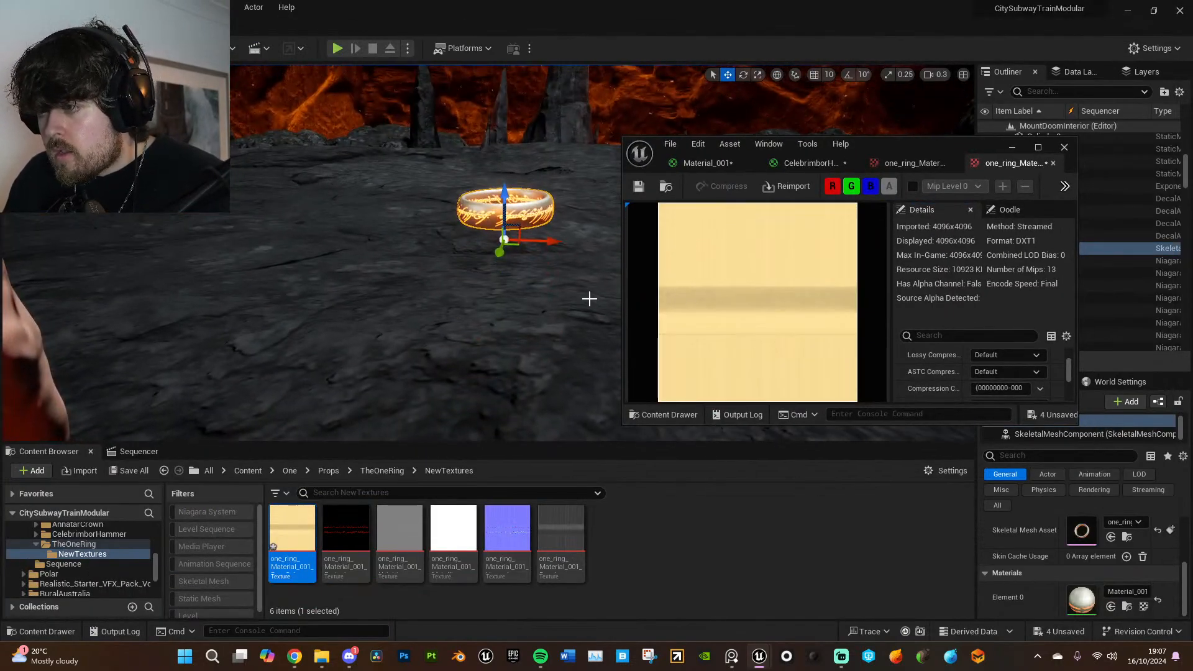
- Reset the BaseColor texture's Brightness Curve to its default value
{"action": "scroll", "coordinate": [1013, 376], "scroll_direction": "down", "scroll_amount": 5}
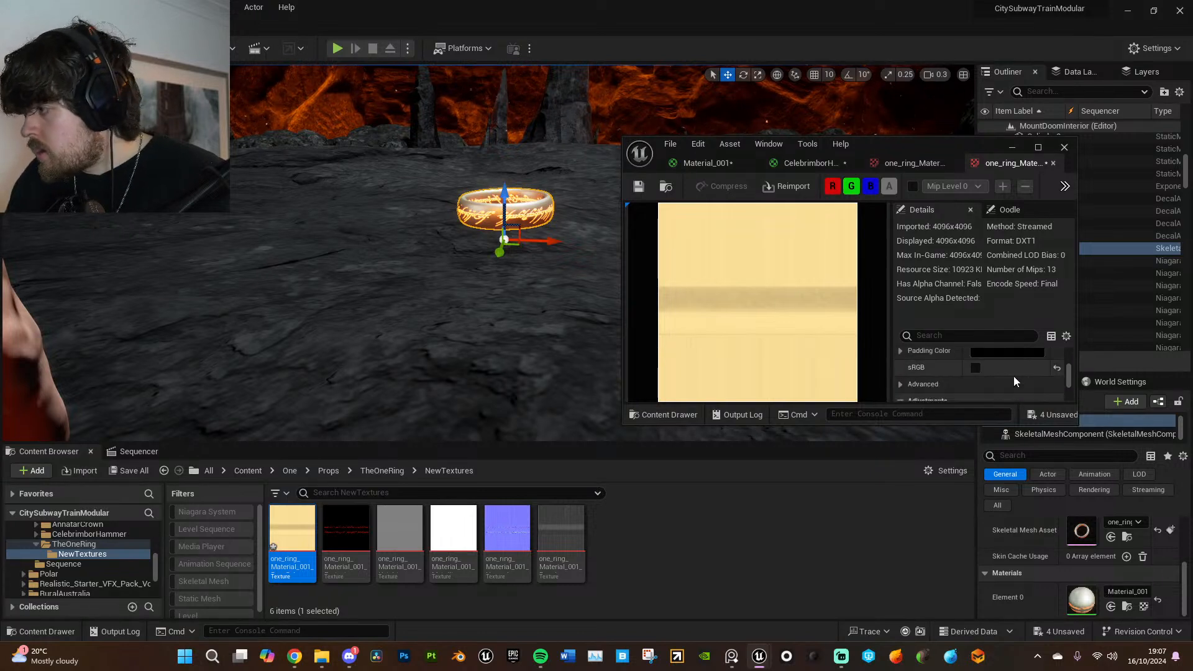
{"action": "scroll", "coordinate": [1020, 380], "scroll_direction": "up", "scroll_amount": 1}
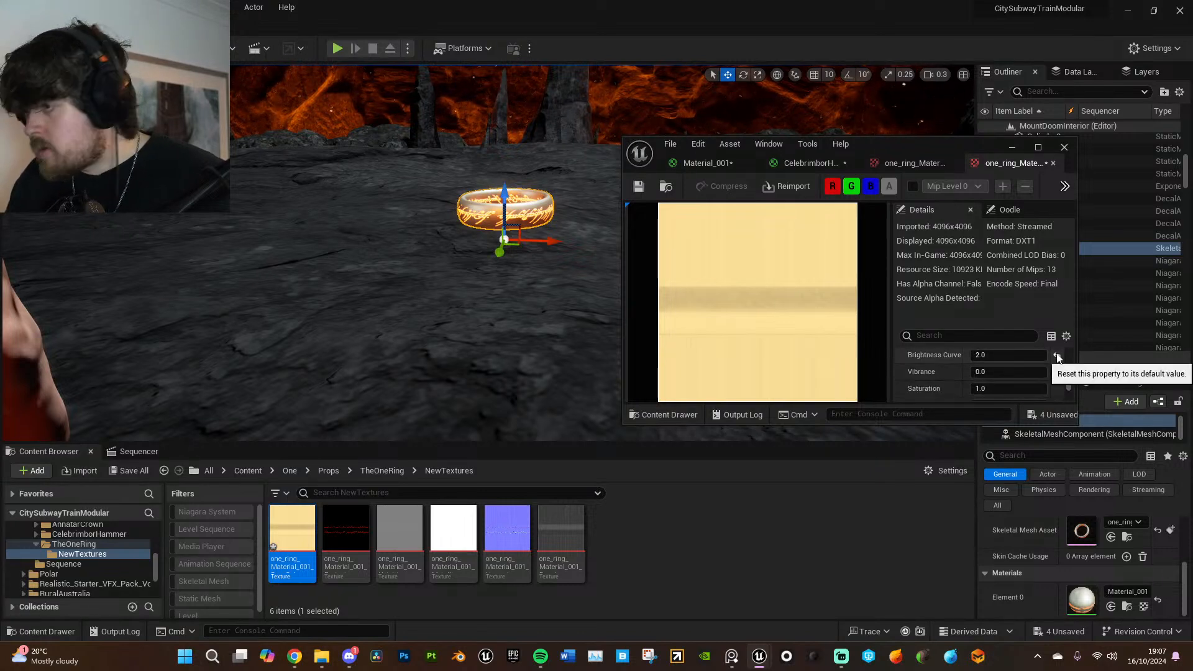
{"action": "left_click", "coordinate": [1057, 355]}
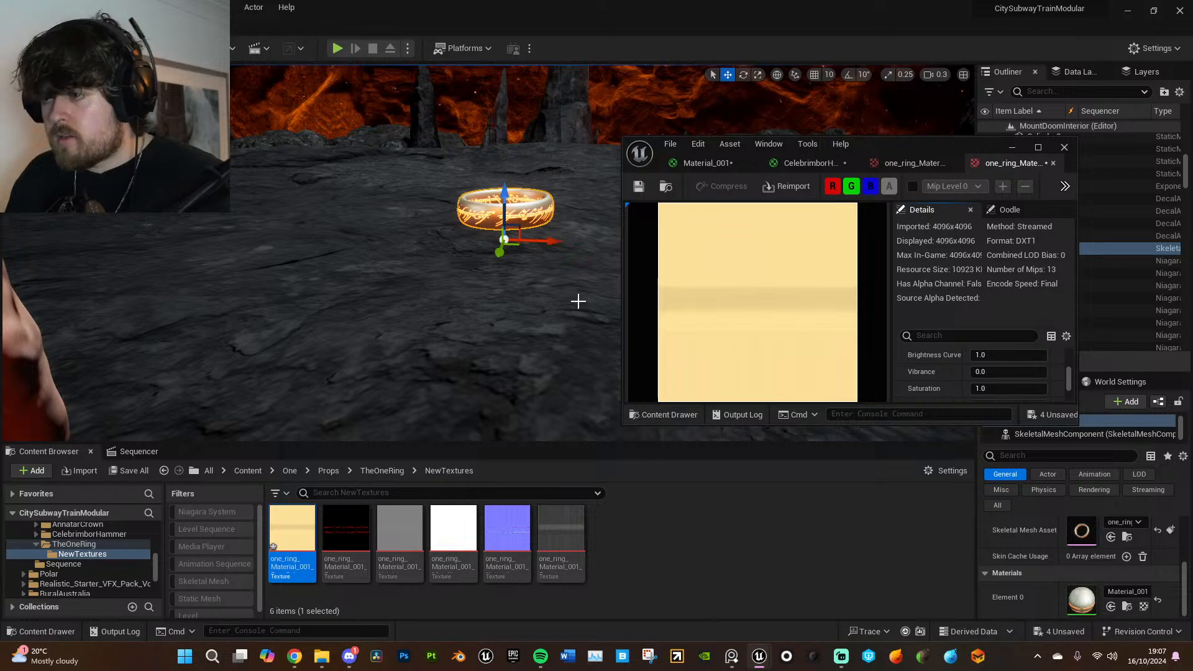
- Compare Saturation values of 3, 2 and 1 on the ring's BaseColor texture, and settle on 2
{"action": "left_click", "coordinate": [991, 387]}
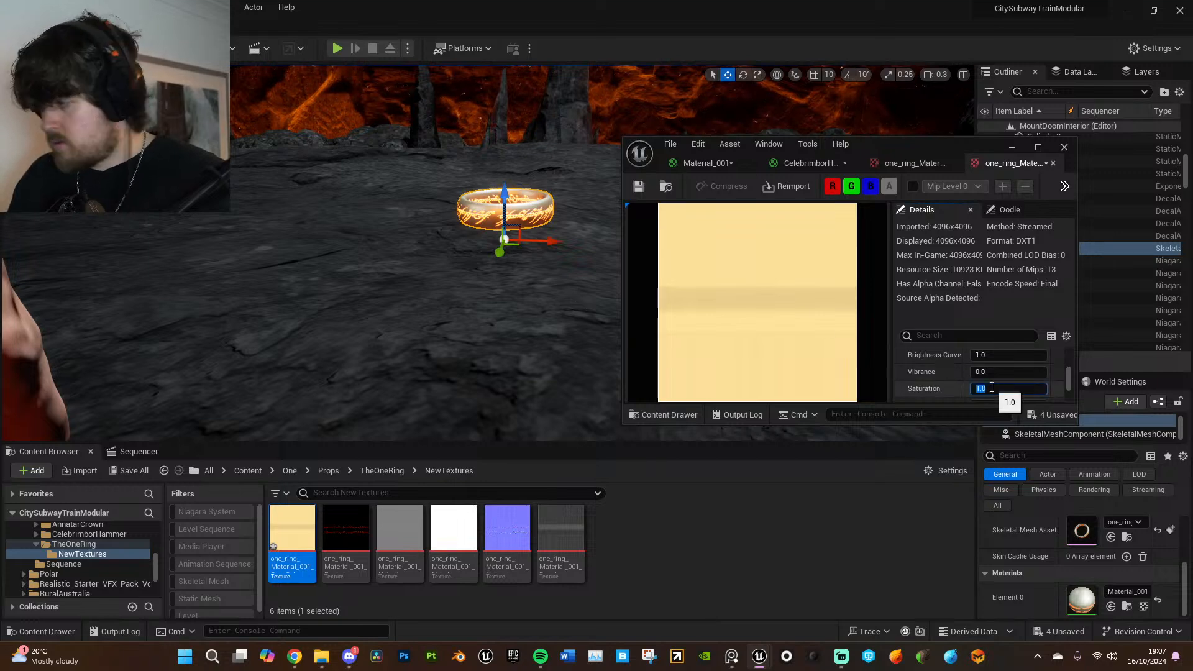
{"action": "type", "text": "3"}
{"action": "key", "text": "Return"}
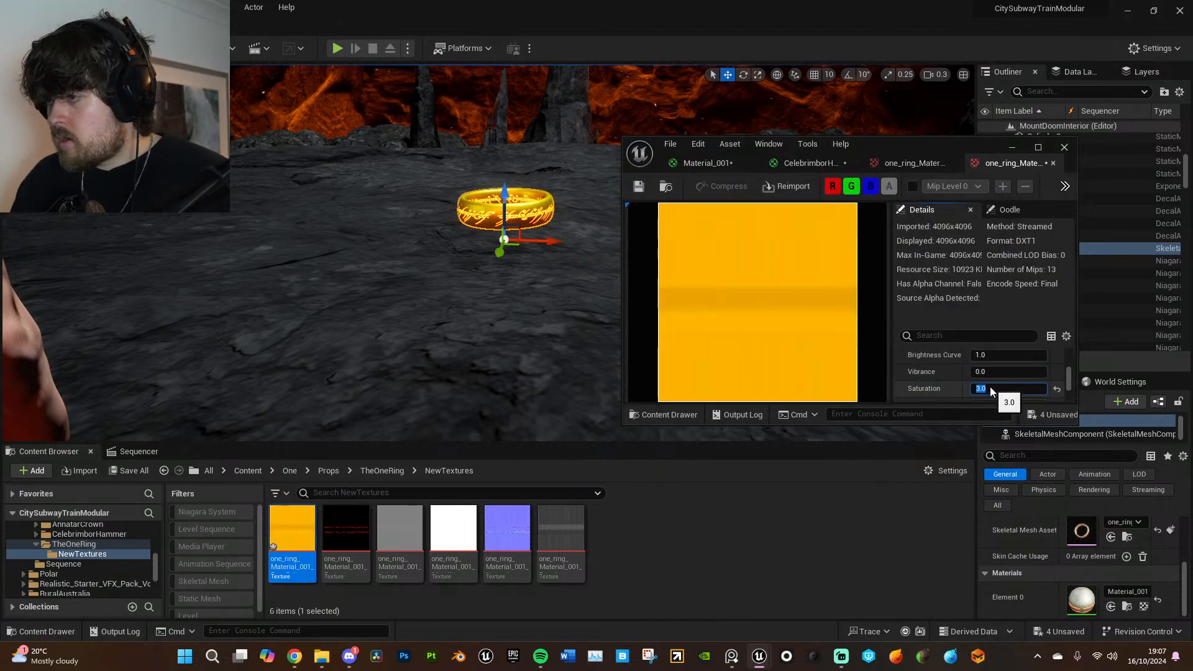
{"action": "type", "text": "2"}
{"action": "key", "text": "Return"}
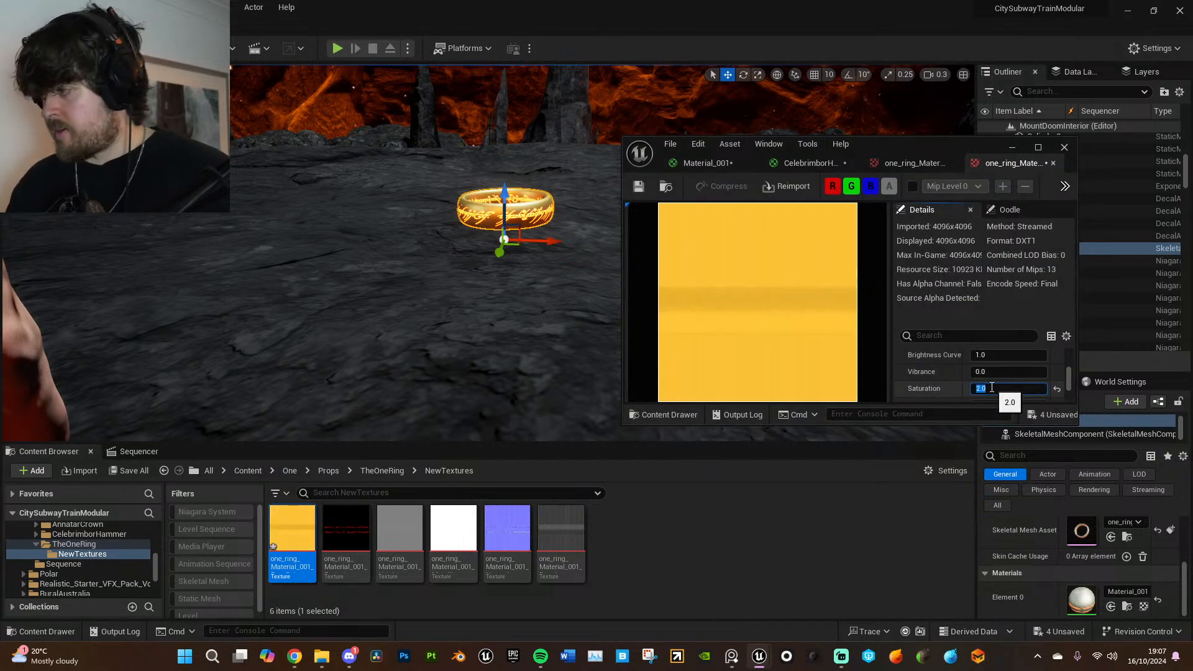
{"action": "type", "text": "1"}
{"action": "key", "text": "Return"}
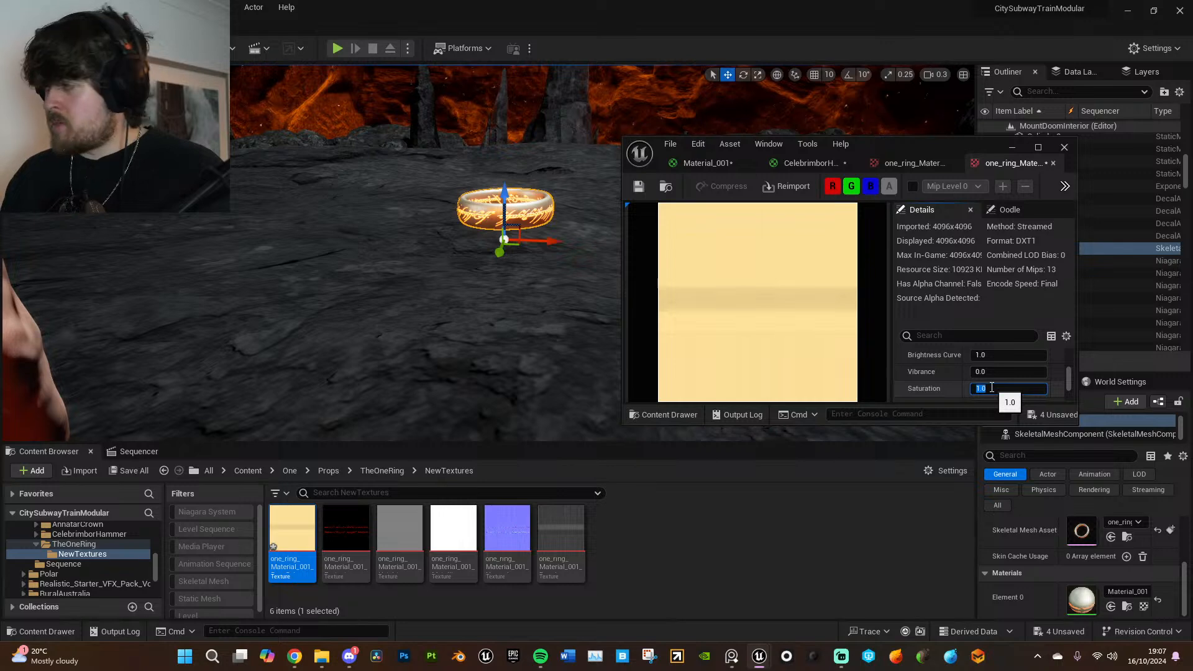
{"action": "type", "text": "2"}
{"action": "key", "text": "Return"}
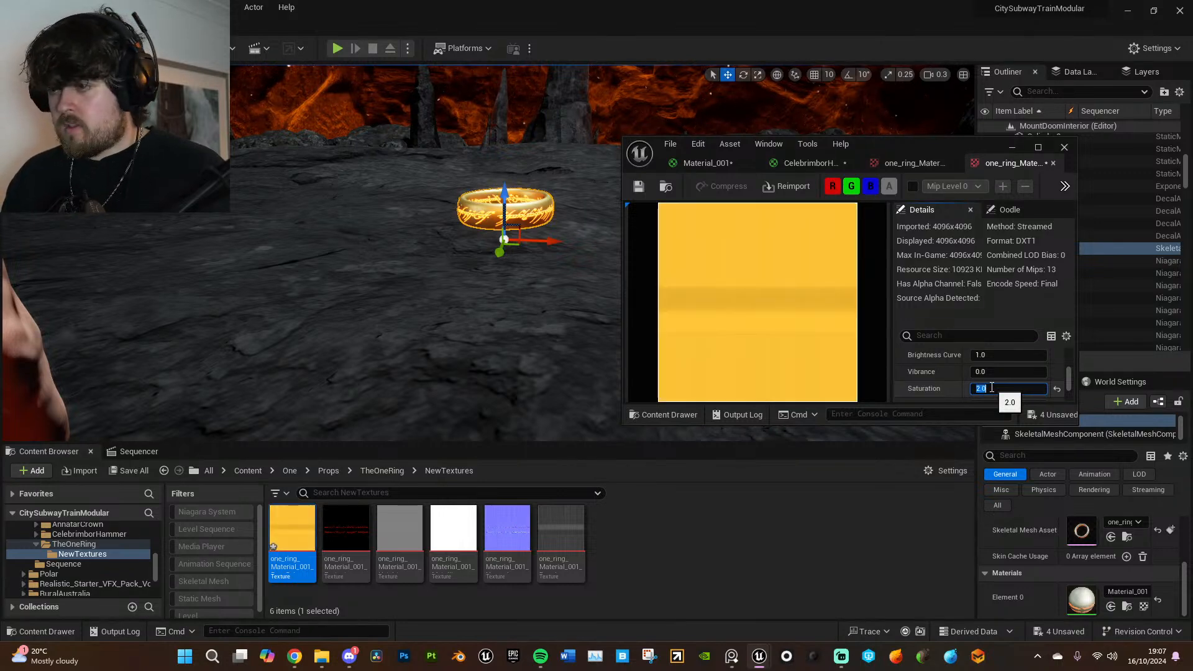
- Make the Cube62 and Cube63 table pieces visible again and save all changes
{"action": "mouse_move", "coordinate": [569, 308]}
{"action": "right_mouse_down"}
{"action": "mouse_move", "coordinate": [587, 304]}
{"action": "mouse_move", "coordinate": [575, 422]}
{"action": "mouse_move", "coordinate": [581, 312]}
{"action": "right_mouse_up"}
{"action": "key", "text": "s"}
{"action": "key", "text": "w"}
{"action": "left_click", "coordinate": [1047, 249]}
{"action": "scroll", "coordinate": [1047, 248], "scroll_direction": "up", "scroll_amount": 5}
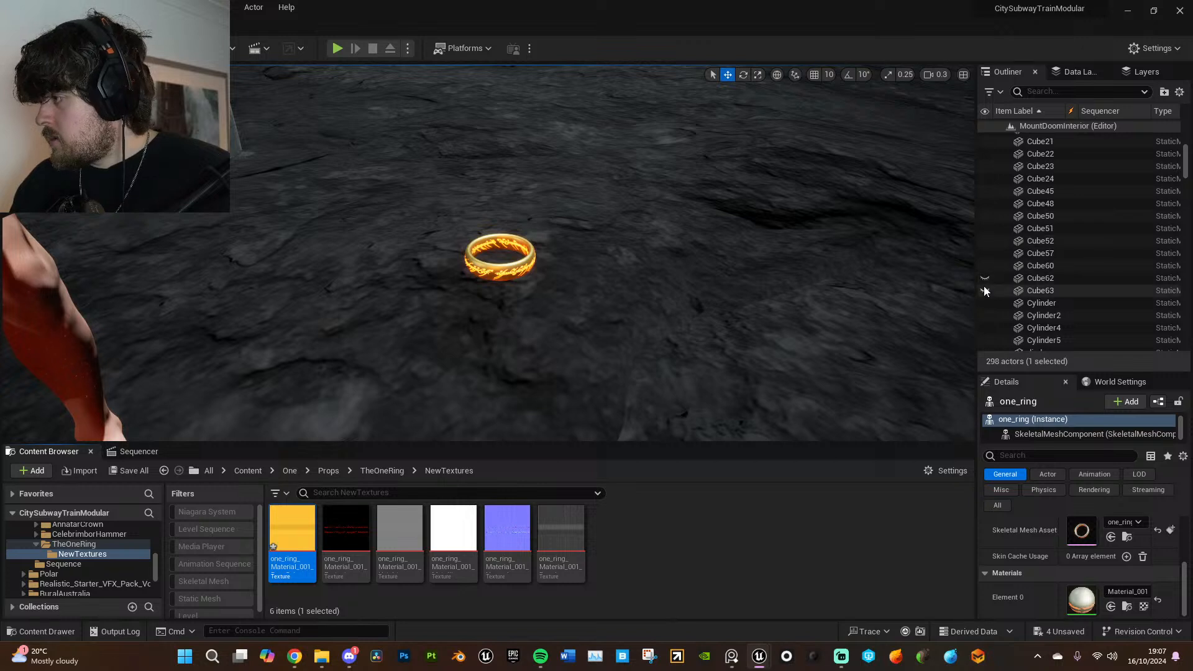
{"action": "left_click", "coordinate": [985, 279]}
{"action": "left_click", "coordinate": [987, 279]}
{"action": "key", "text": "w"}
{"action": "mouse_move", "coordinate": [714, 280]}
{"action": "right_mouse_down"}
{"action": "mouse_move", "coordinate": [740, 280]}
{"action": "mouse_move", "coordinate": [671, 280]}
{"action": "mouse_move", "coordinate": [736, 285]}
{"action": "mouse_move", "coordinate": [692, 287]}
{"action": "right_mouse_up"}
{"action": "key", "text": "s"}
{"action": "key", "text": "s"}
{"action": "left_click", "coordinate": [47, 7]}
{"action": "left_click", "coordinate": [81, 162]}
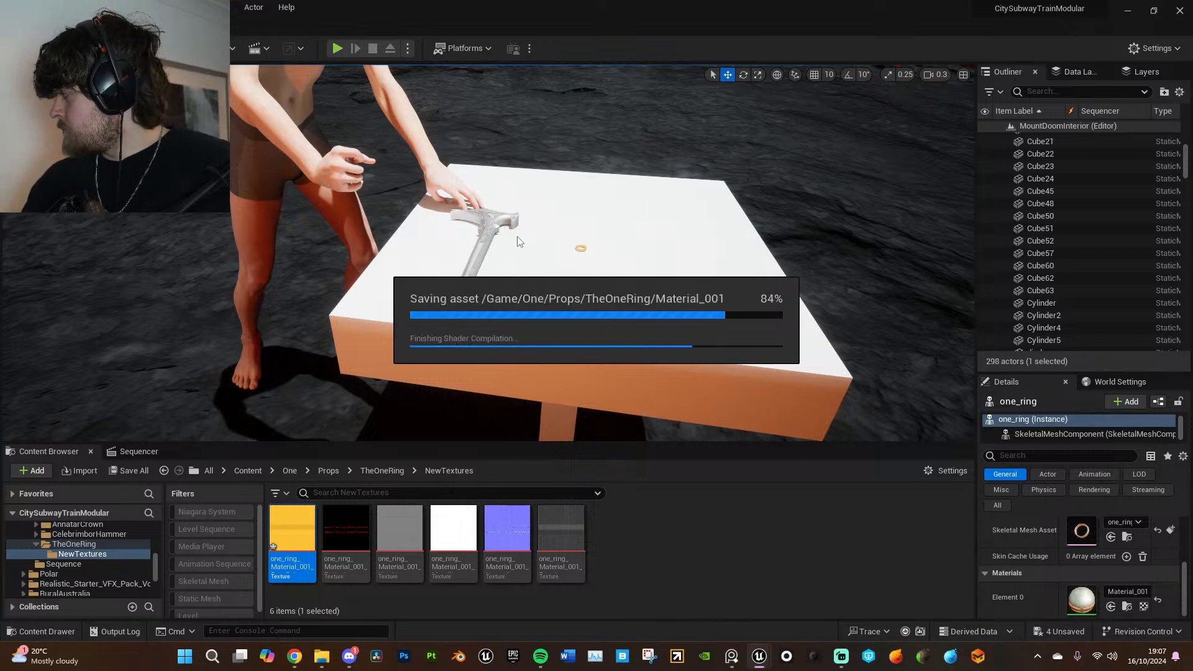
- Return to the Annatar_01 sequence and rotate the hammer upright in local space with 10° angle snapping turned on
{"action": "right_click_drag", "start_coordinate": [521, 243], "coordinate": [387, 155]}
{"action": "left_click", "coordinate": [139, 452]}
{"action": "right_click_drag", "start_coordinate": [373, 324], "coordinate": [522, 398]}
{"action": "right_click_drag", "start_coordinate": [393, 349], "coordinate": [323, 377]}
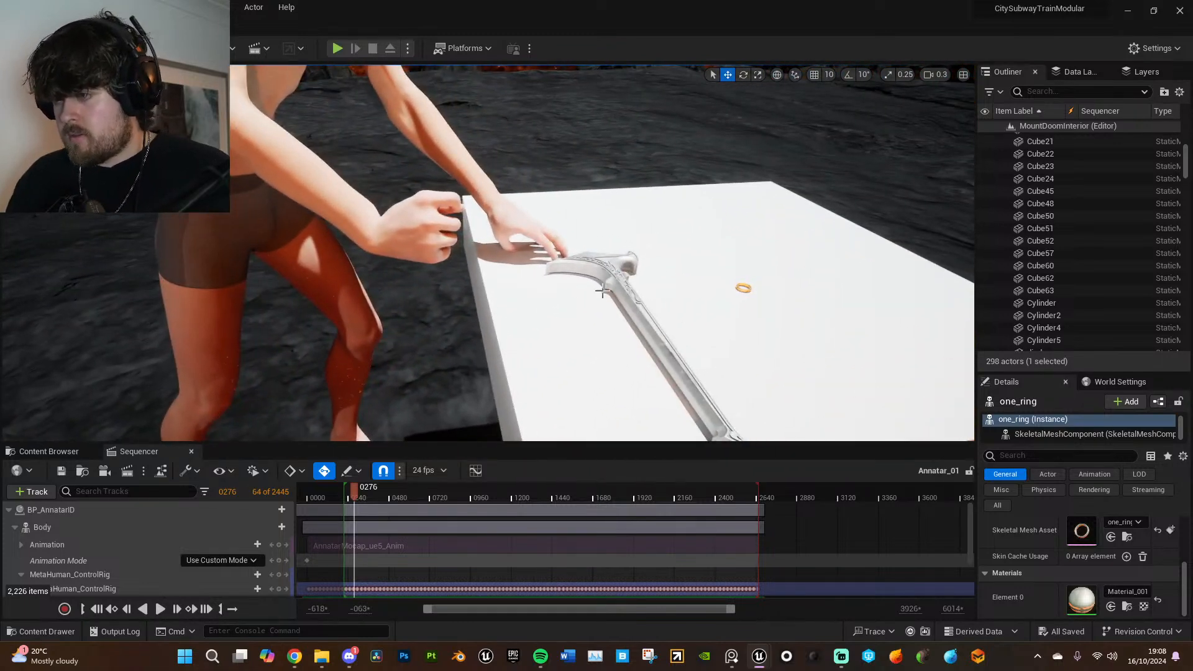
{"action": "left_click", "coordinate": [615, 267]}
{"action": "key", "text": "e"}
{"action": "left_click", "coordinate": [849, 75]}
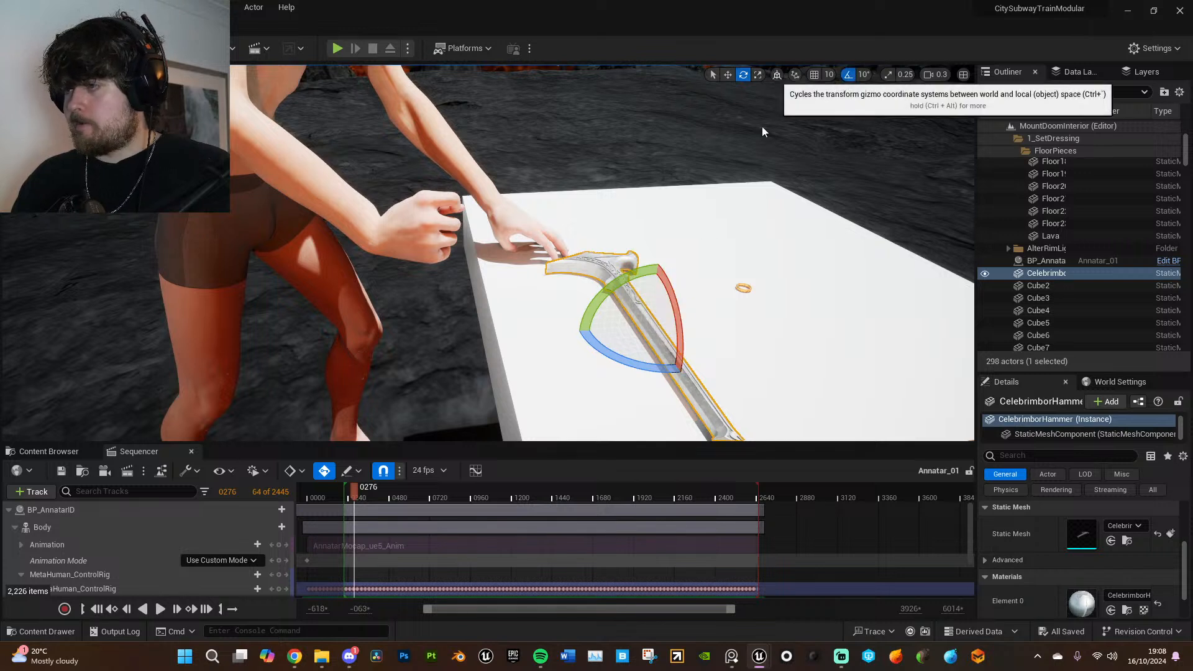
{"action": "left_click_drag", "start_coordinate": [677, 289], "coordinate": [690, 373]}
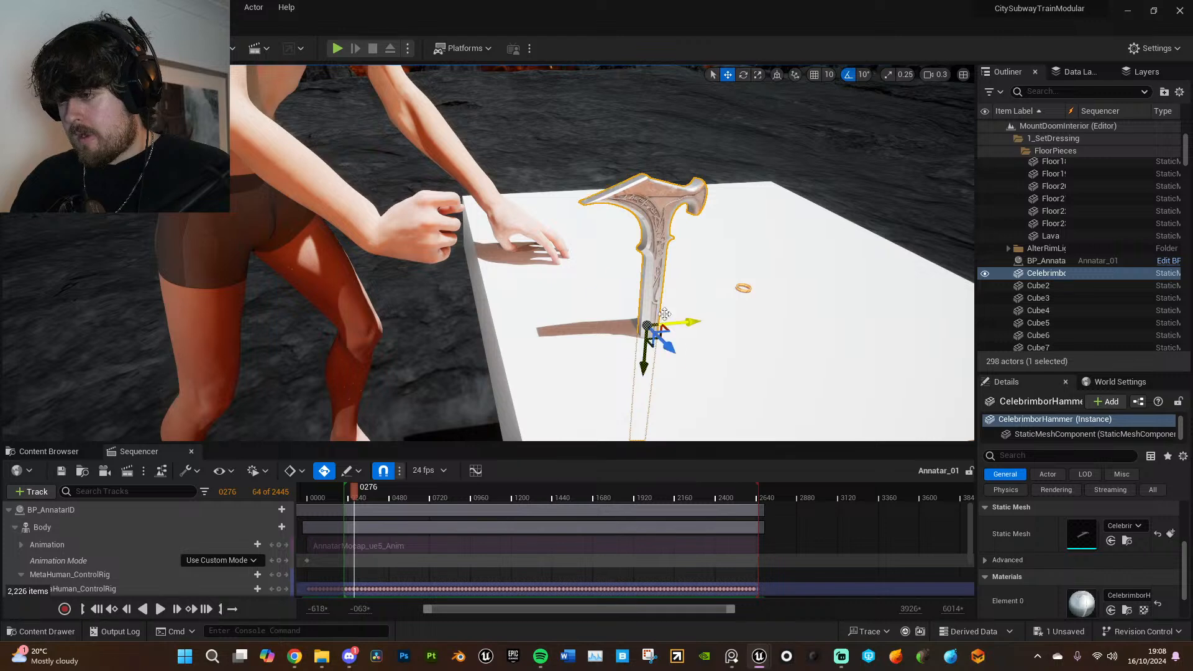
{"action": "left_click_drag", "start_coordinate": [671, 299], "coordinate": [674, 303]}
{"action": "mouse_move", "coordinate": [709, 346]}
{"action": "right_mouse_down"}
{"action": "mouse_move", "coordinate": [706, 332]}
{"action": "mouse_move", "coordinate": [709, 346]}
{"action": "right_mouse_up"}
- Move the hammer off the table to Annatar's closed right hand and rotate it to line up with the grip
{"action": "left_click_drag", "start_coordinate": [629, 259], "coordinate": [467, 124]}
{"action": "right_click_drag", "start_coordinate": [466, 123], "coordinate": [386, 140]}
{"action": "right_click_drag", "start_coordinate": [470, 178], "coordinate": [553, 180]}
{"action": "key", "text": "e"}
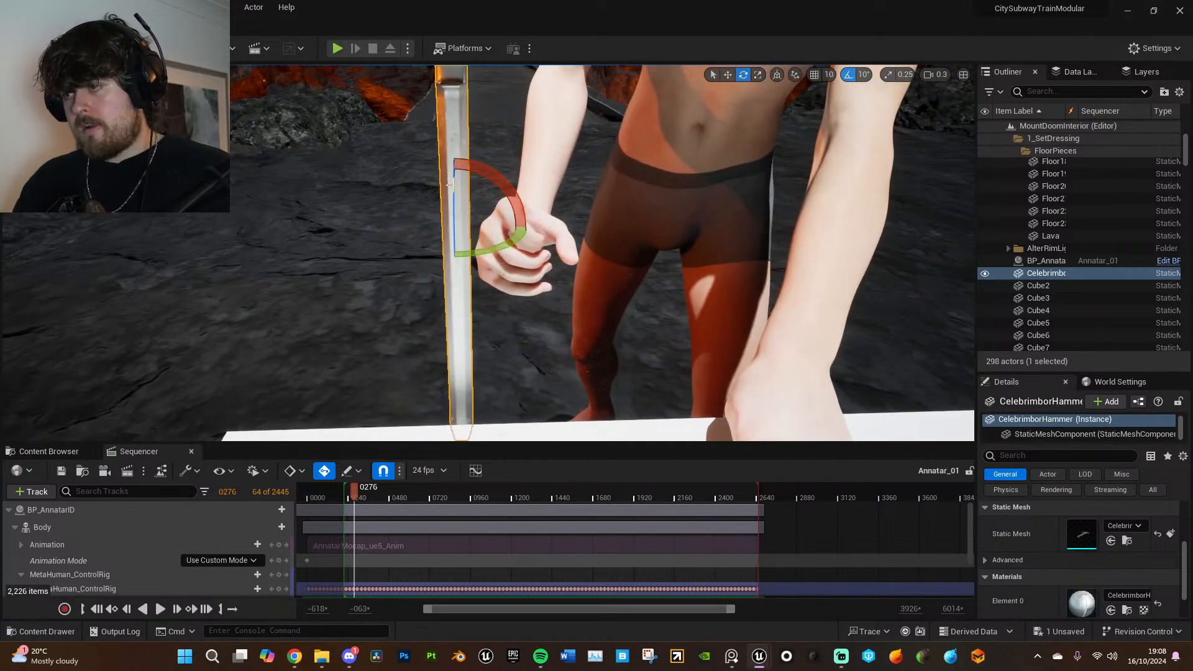
{"action": "left_click_drag", "start_coordinate": [484, 170], "coordinate": [514, 255]}
{"action": "key", "text": "w"}
{"action": "right_click_drag", "start_coordinate": [515, 256], "coordinate": [705, 267]}
{"action": "key", "text": "e"}
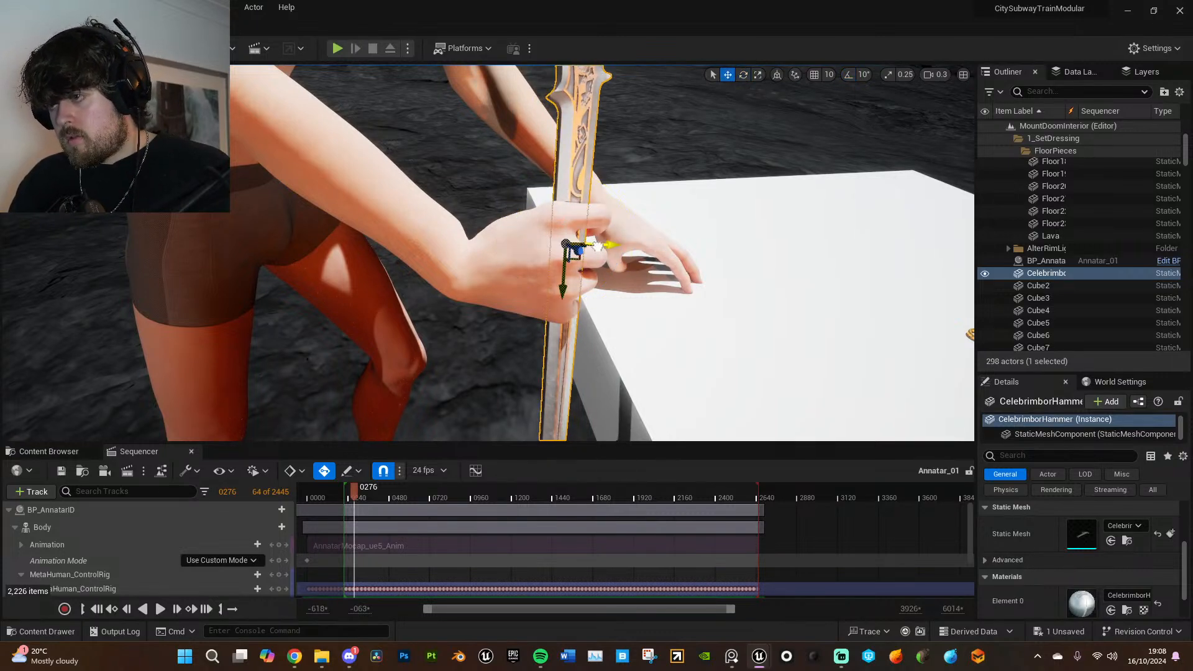
- Fine-tune the hammer's position so its handle sits inside the fingers of Annatar's right hand
{"action": "left_click_drag", "start_coordinate": [578, 246], "coordinate": [586, 246]}
{"action": "right_click_drag", "start_coordinate": [587, 246], "coordinate": [564, 202]}
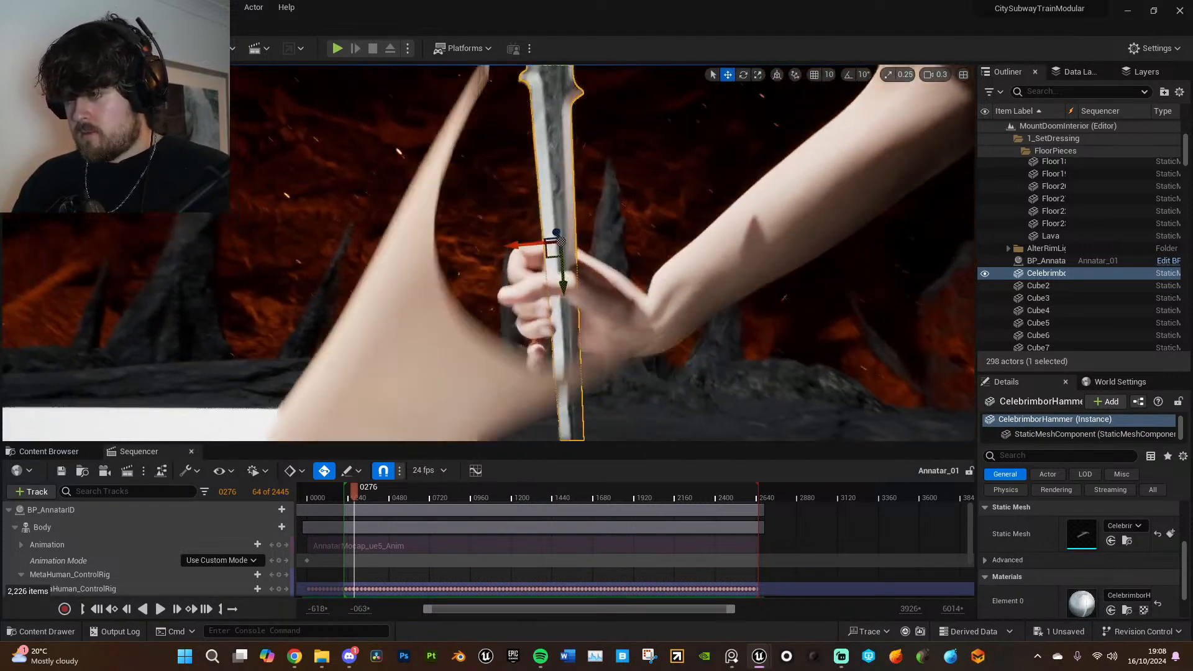
{"action": "right_click_drag", "start_coordinate": [564, 202], "coordinate": [541, 187]}
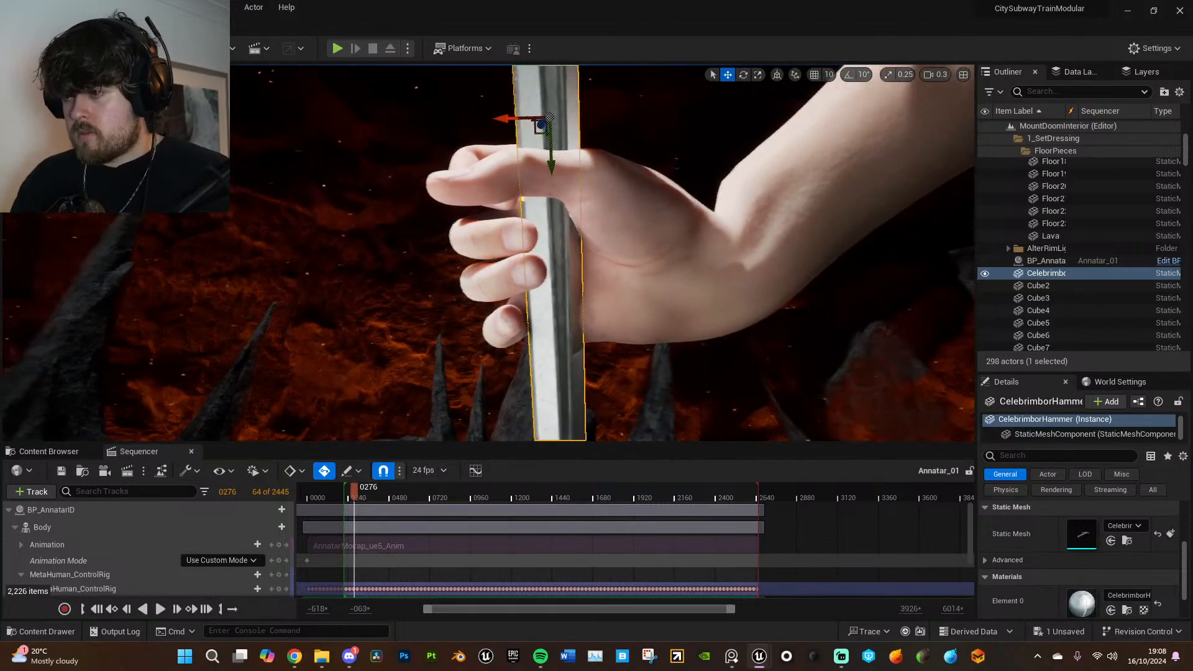
{"action": "right_click_drag", "start_coordinate": [477, 123], "coordinate": [729, 182]}
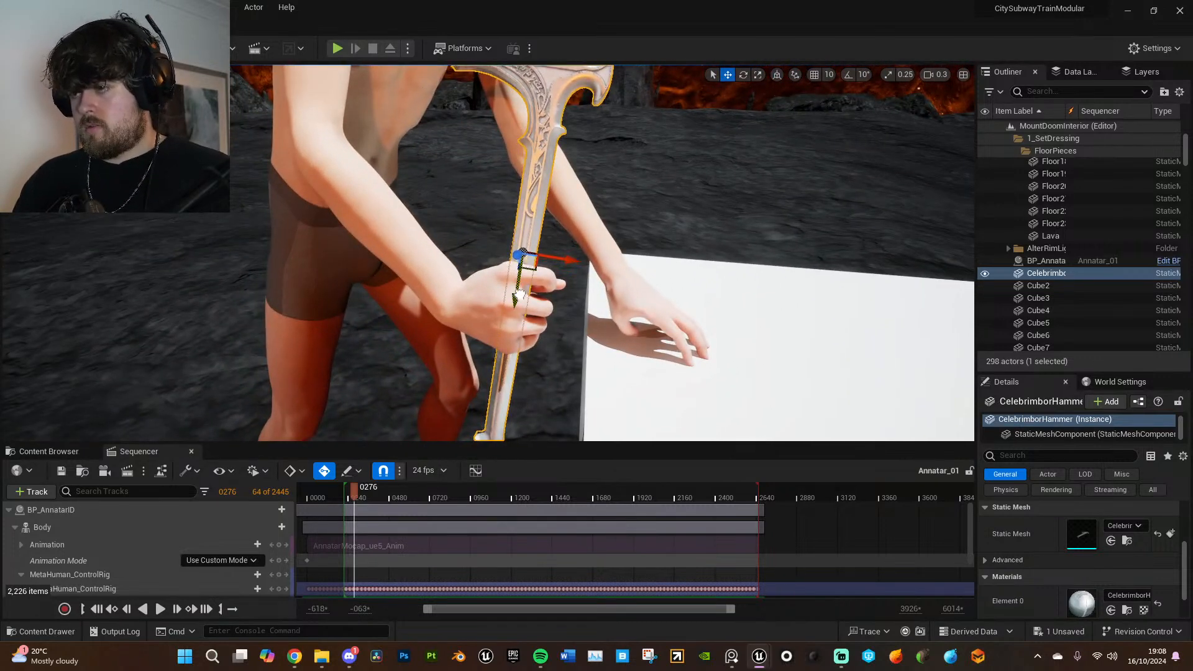
{"action": "mouse_move", "coordinate": [519, 292]}
{"action": "right_mouse_down"}
{"action": "mouse_move", "coordinate": [525, 245]}
{"action": "mouse_move", "coordinate": [532, 289]}
{"action": "right_mouse_up"}
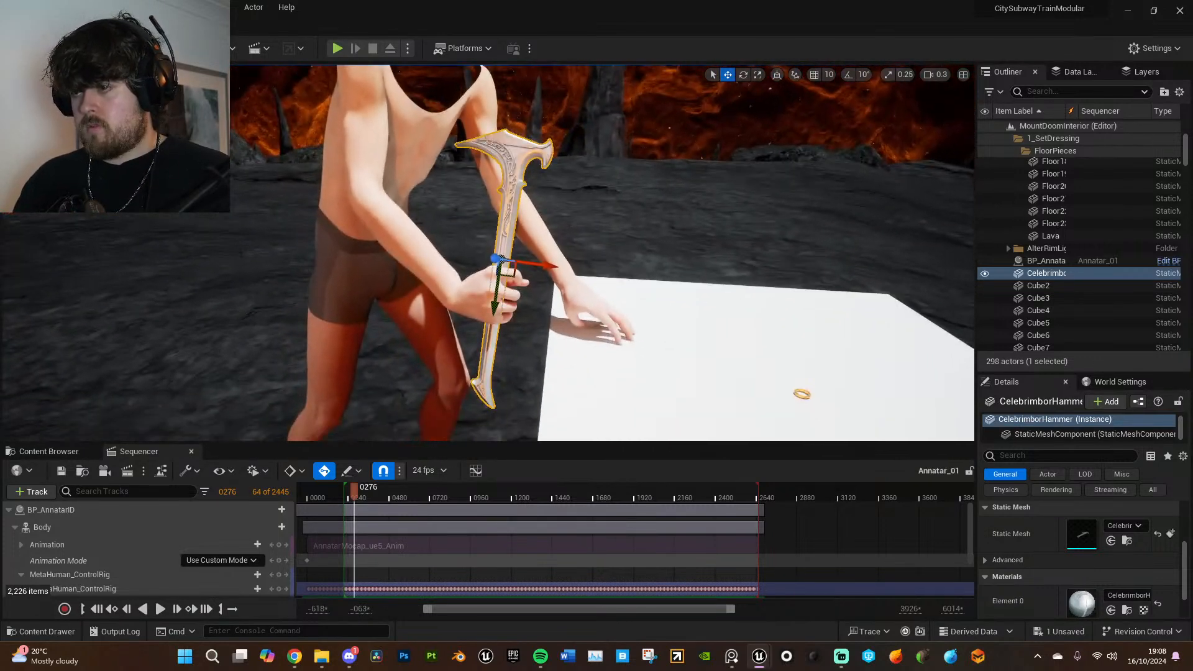
- Add CelebrimborHammer to the Annatar_01 sequence and key its transform at frame 276
{"action": "left_click", "coordinate": [52, 494]}
{"action": "mouse_move", "coordinate": [94, 274]}
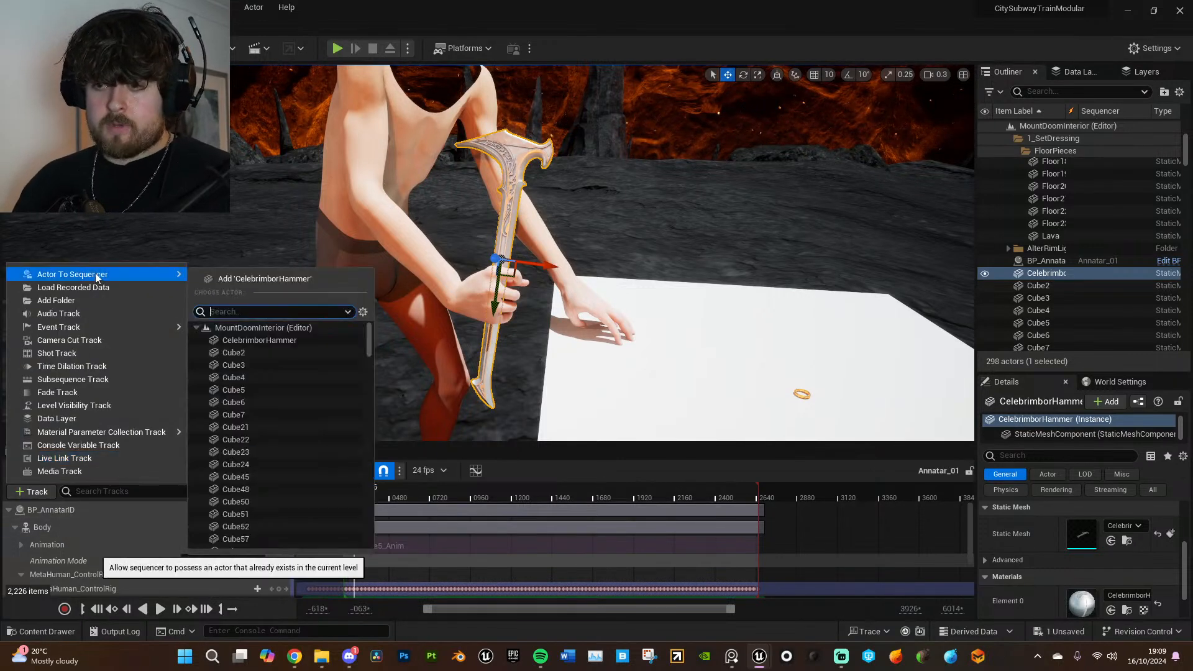
{"action": "left_click", "coordinate": [243, 277]}
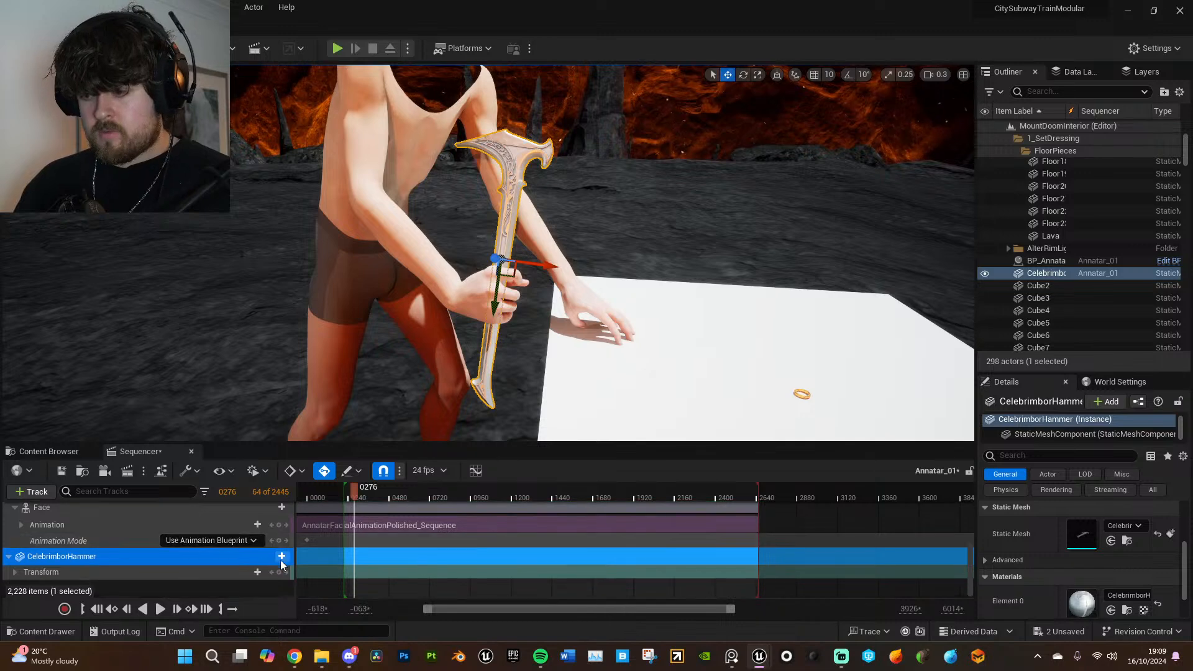
{"action": "left_click", "coordinate": [279, 572]}
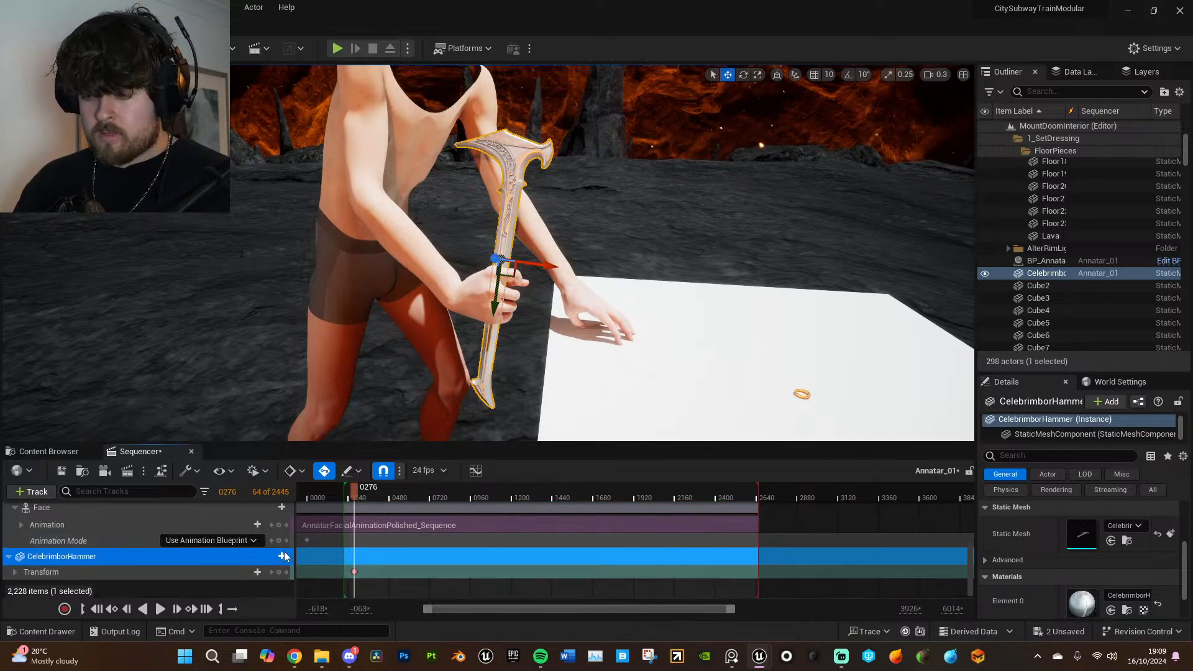
- Attach the hammer to the hand_r bone of BP_AnnatarID's body with the Preserve All option
{"action": "left_click", "coordinate": [282, 557]}
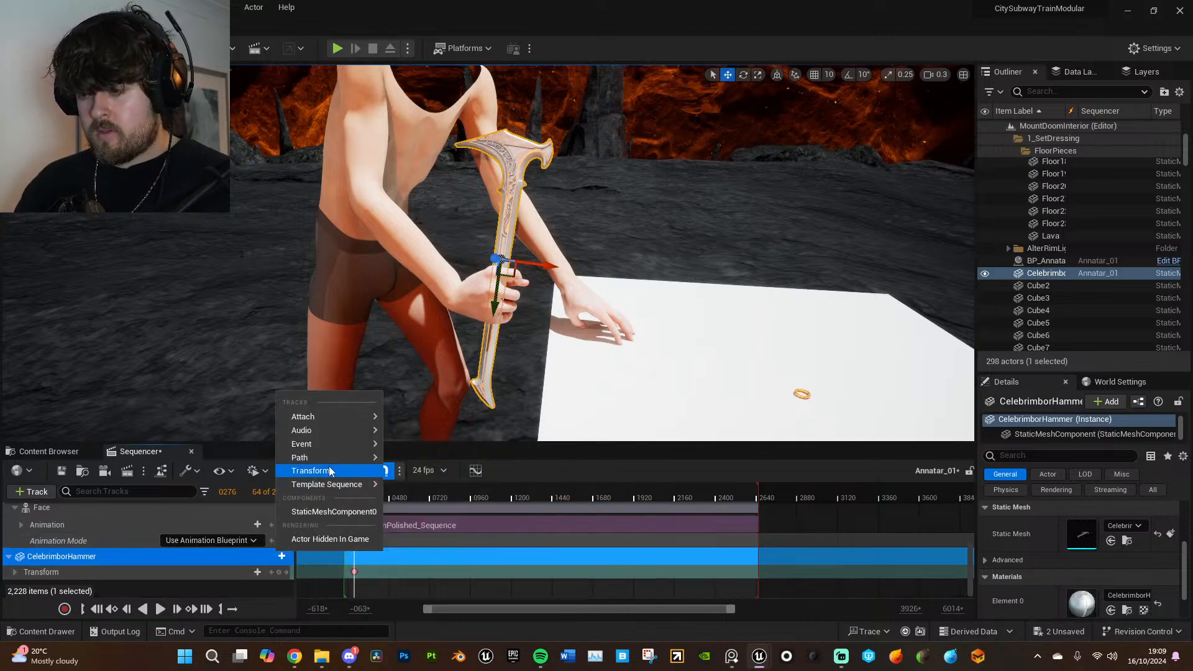
{"action": "mouse_move", "coordinate": [327, 415]}
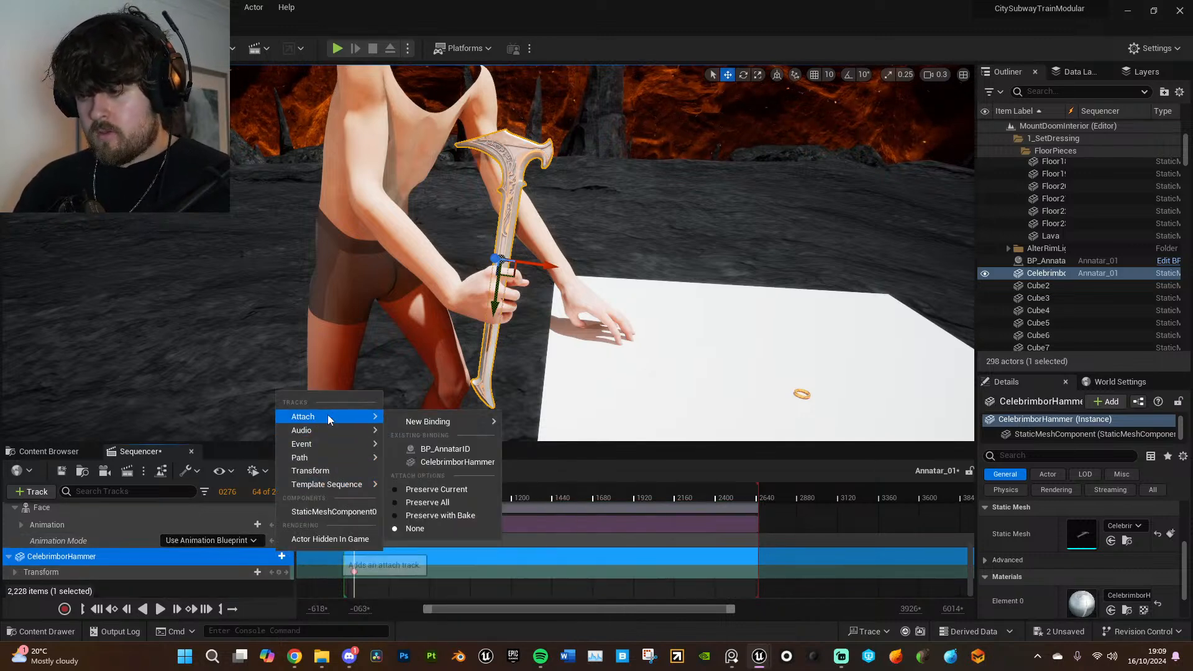
{"action": "left_click", "coordinate": [395, 505]}
{"action": "left_click", "coordinate": [448, 449]}
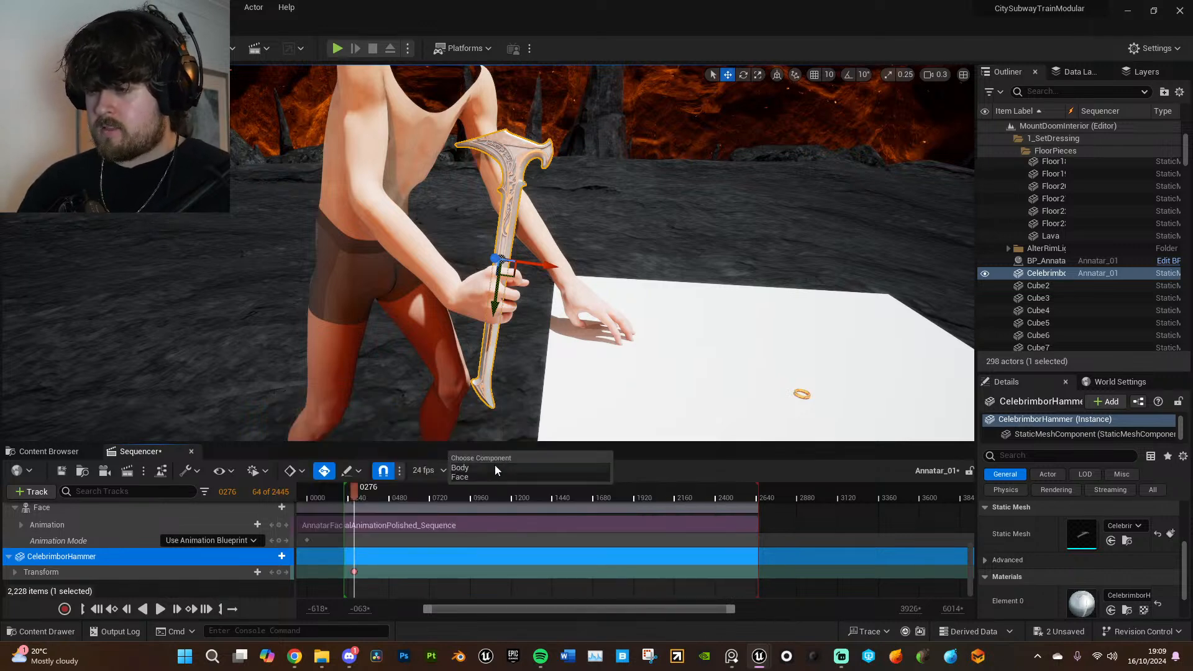
{"action": "type", "text": "hand"}
{"action": "left_click", "coordinate": [556, 163]}
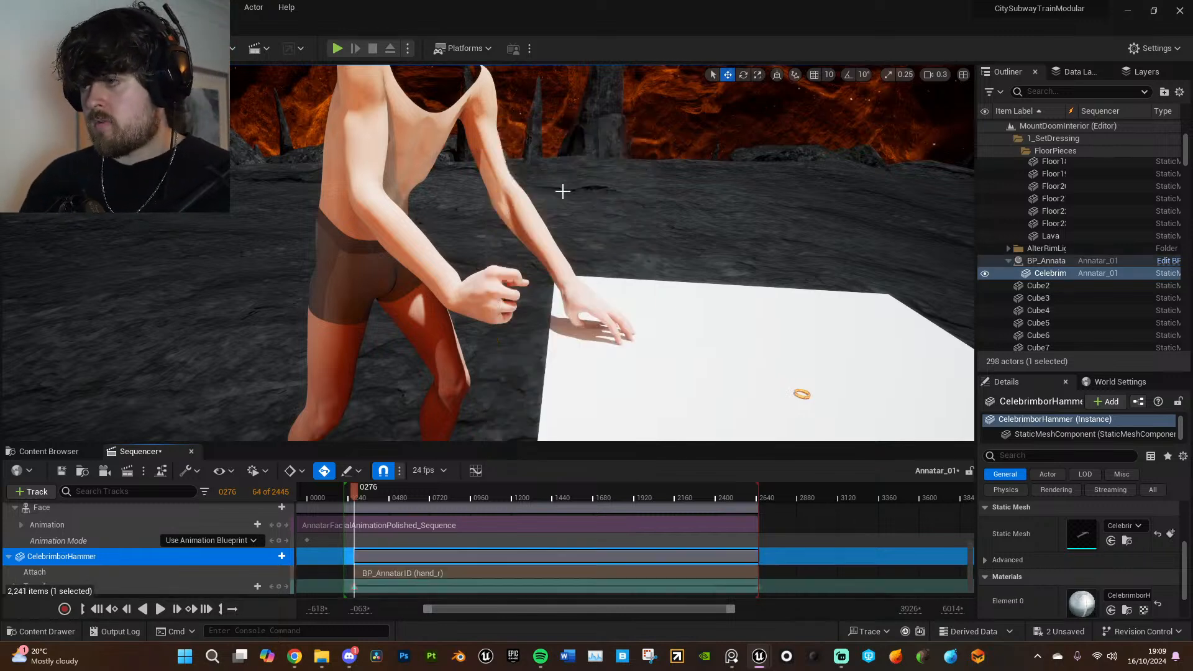
- Extend the hammer's attach section past both ends of the playback range and focus the view on the hammer
{"action": "left_click_drag", "start_coordinate": [358, 555], "coordinate": [328, 555]}
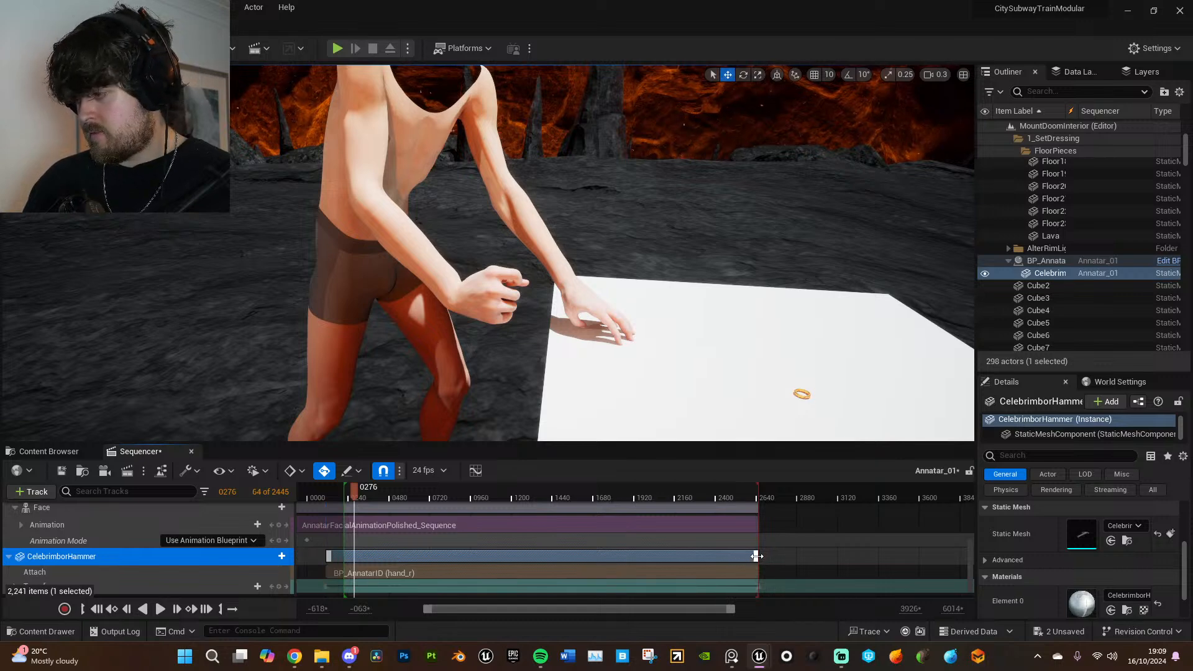
{"action": "right_click_drag", "start_coordinate": [690, 348], "coordinate": [547, 273]}
{"action": "key", "text": "s"}
{"action": "double_click", "coordinate": [1087, 277]}
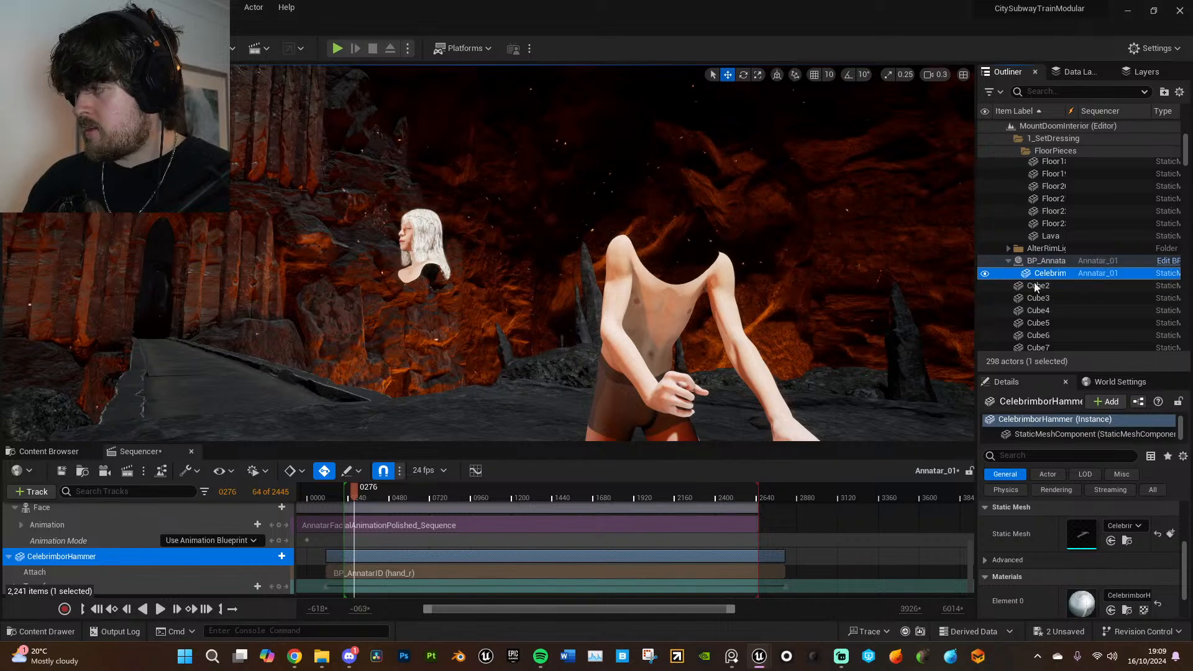
- Move the displaced CelebrimborHammer back to Annatar's right hand in world space
{"action": "key", "text": "s"}
{"action": "right_click_drag", "start_coordinate": [731, 360], "coordinate": [738, 404]}
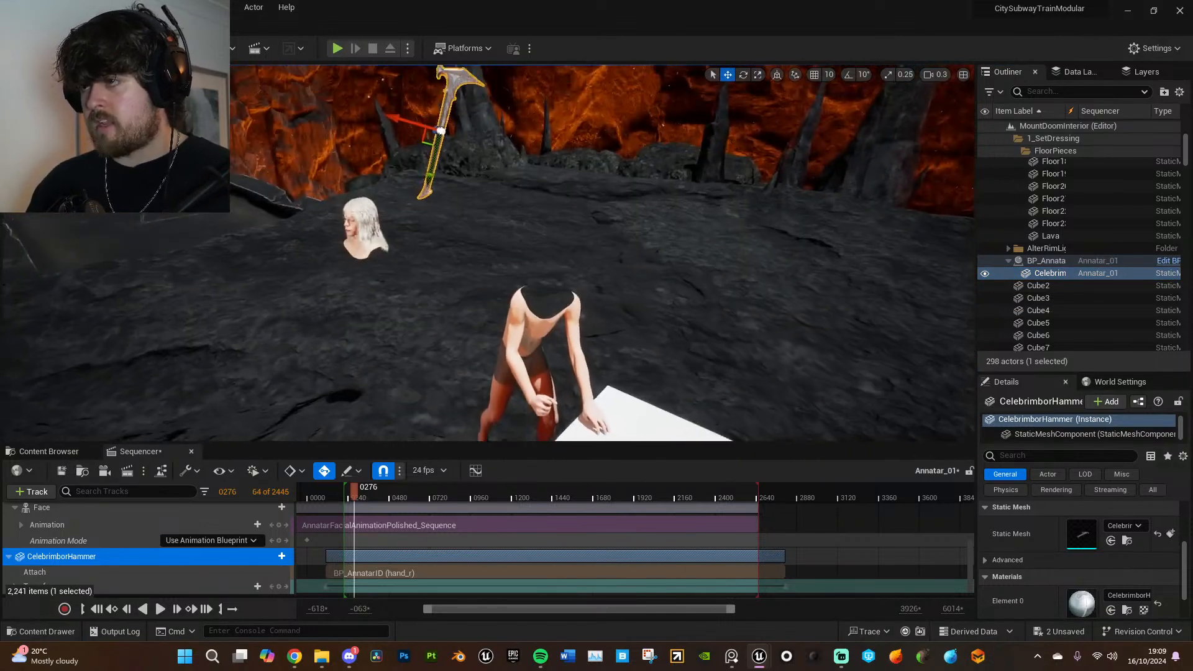
{"action": "left_click", "coordinate": [777, 75]}
{"action": "left_click_drag", "start_coordinate": [429, 120], "coordinate": [527, 304]}
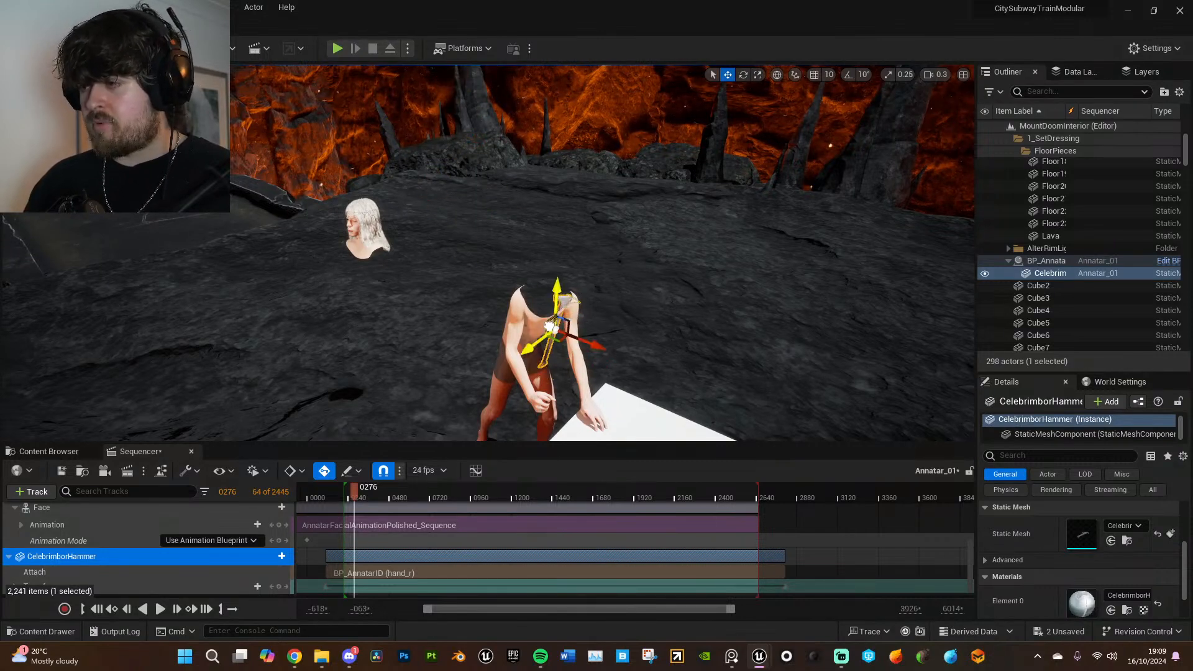
{"action": "right_click_drag", "start_coordinate": [628, 316], "coordinate": [634, 363]}
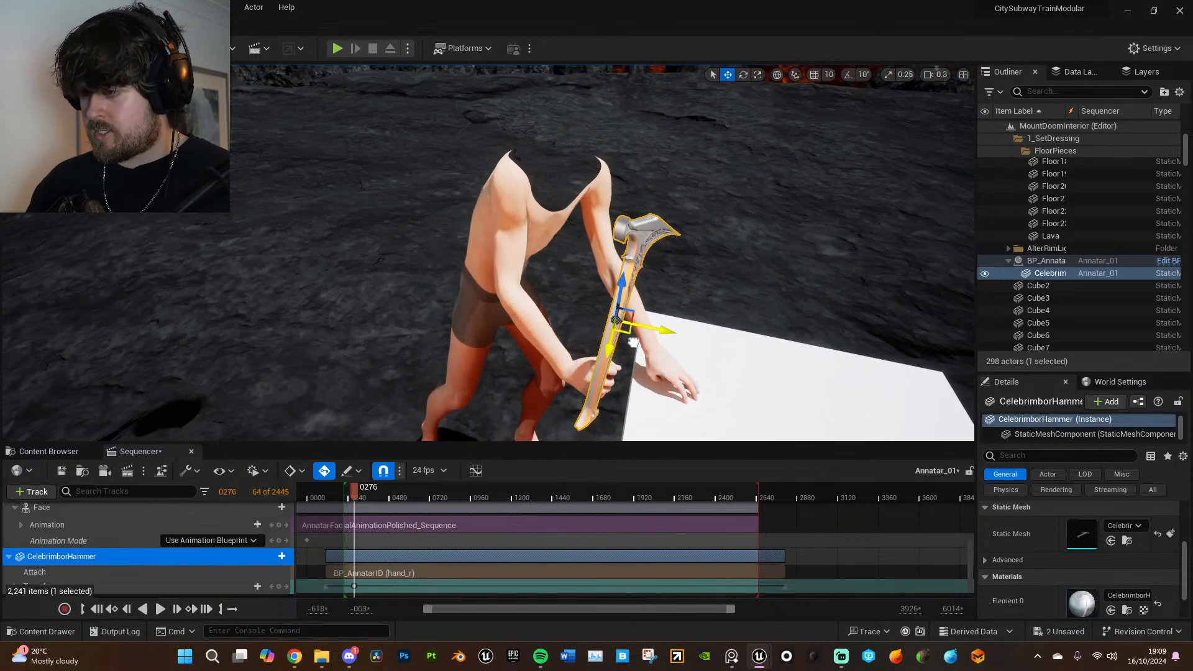
- Adjust the hammer along its local axes so the handle sits in Annatar's right fist with part extending below it
{"action": "right_click_drag", "start_coordinate": [641, 305], "coordinate": [638, 283]}
{"action": "key", "text": "e"}
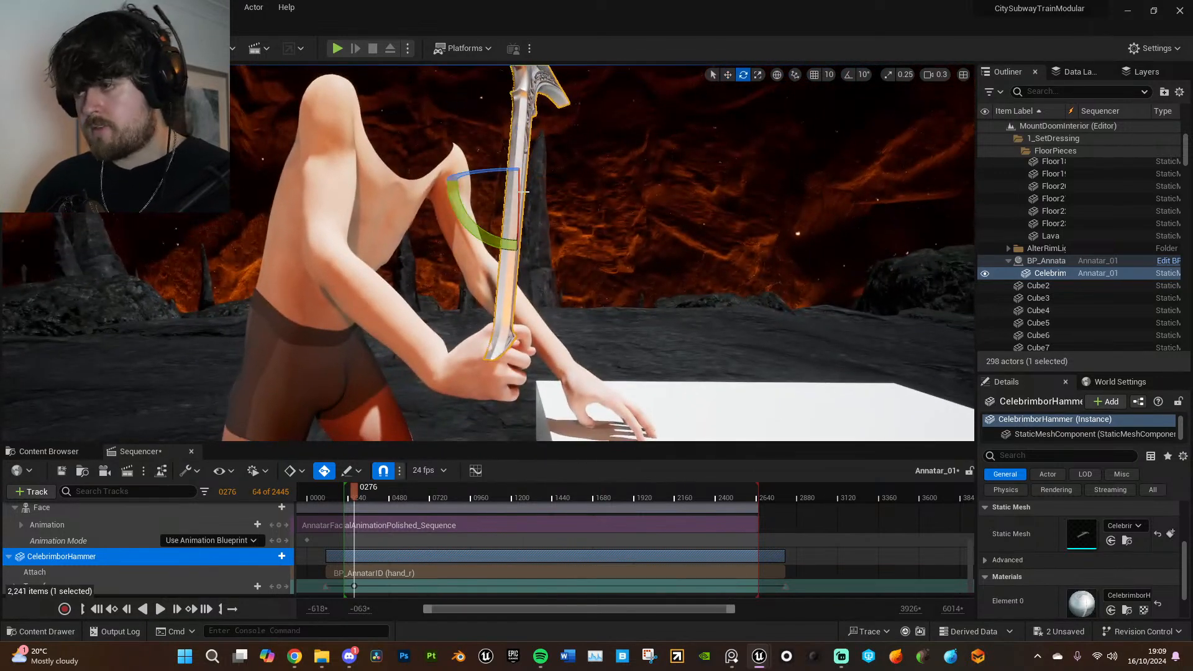
{"action": "left_click", "coordinate": [777, 76]}
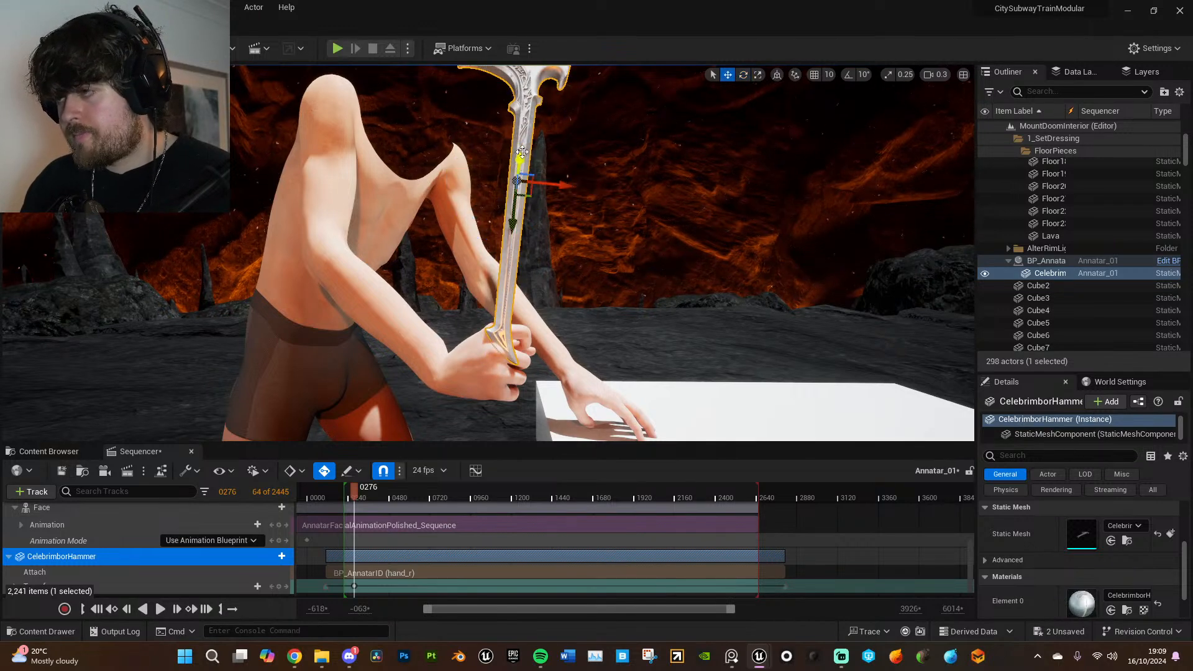
{"action": "right_click_drag", "start_coordinate": [698, 373], "coordinate": [497, 377]}
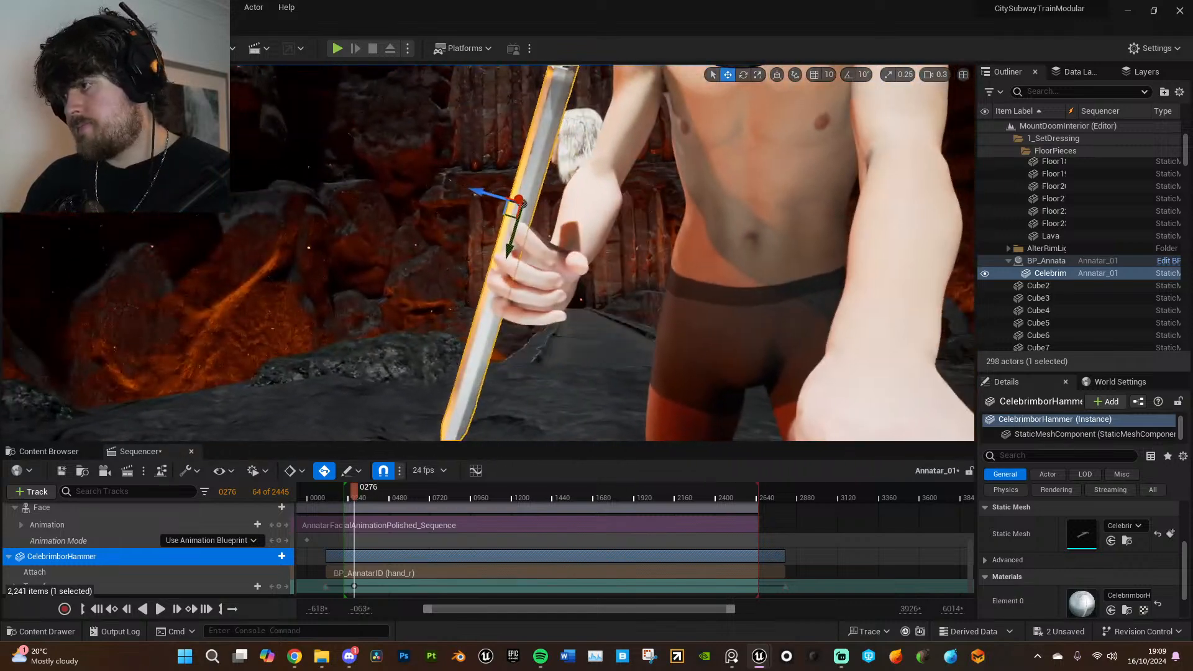
{"action": "left_click_drag", "start_coordinate": [488, 199], "coordinate": [514, 207]}
{"action": "right_click_drag", "start_coordinate": [513, 206], "coordinate": [524, 273]}
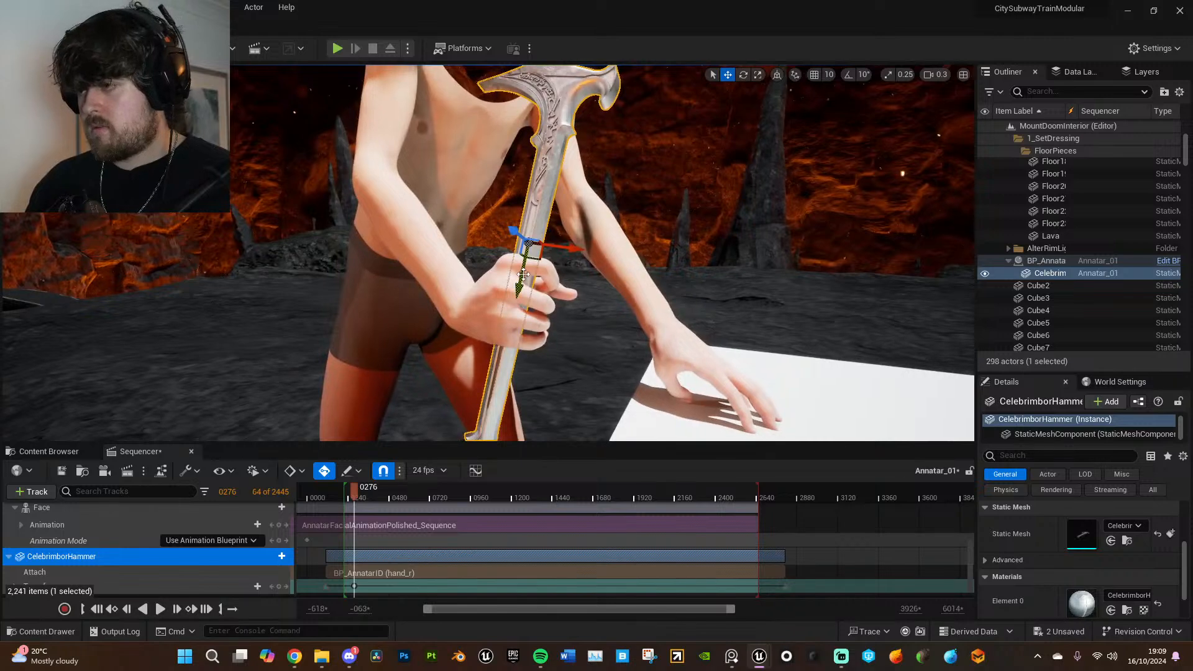
{"action": "left_click_drag", "start_coordinate": [524, 262], "coordinate": [523, 270]}
{"action": "right_click_drag", "start_coordinate": [523, 270], "coordinate": [525, 258]}
- Place the hammer's transform keys at the playback start and at frame 2655, and play the sequence to check the grip
{"action": "scroll", "coordinate": [355, 571], "scroll_direction": "down", "scroll_amount": 1}
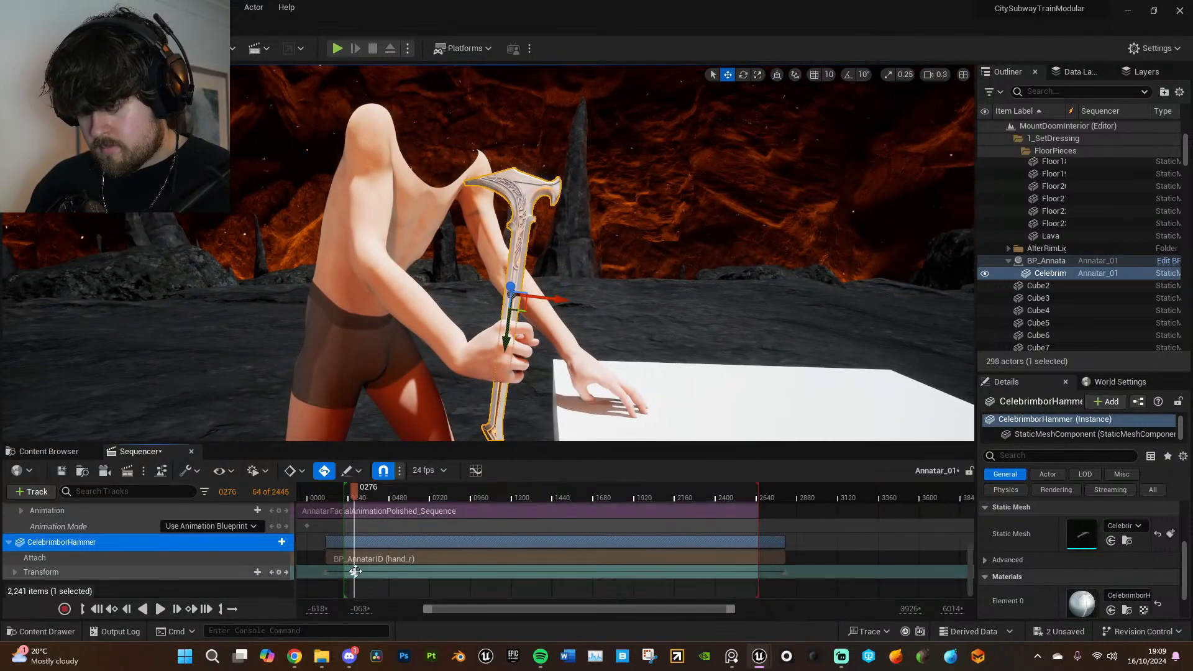
{"action": "left_click_drag", "start_coordinate": [356, 571], "coordinate": [753, 571]}
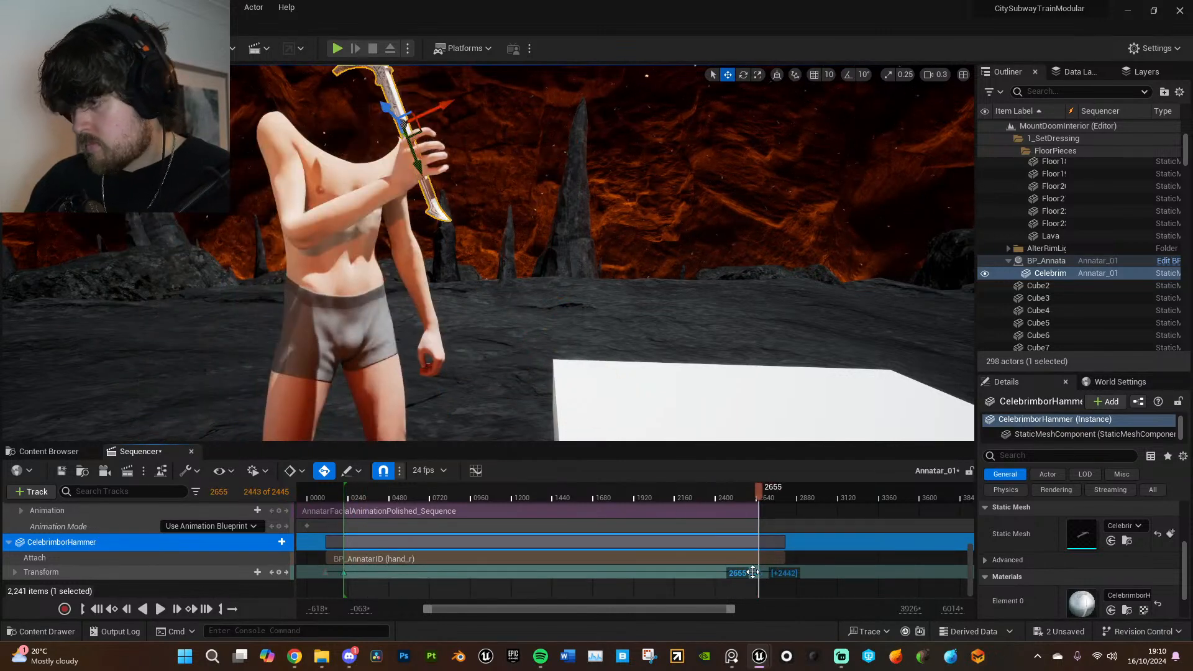
{"action": "key", "text": "space"}
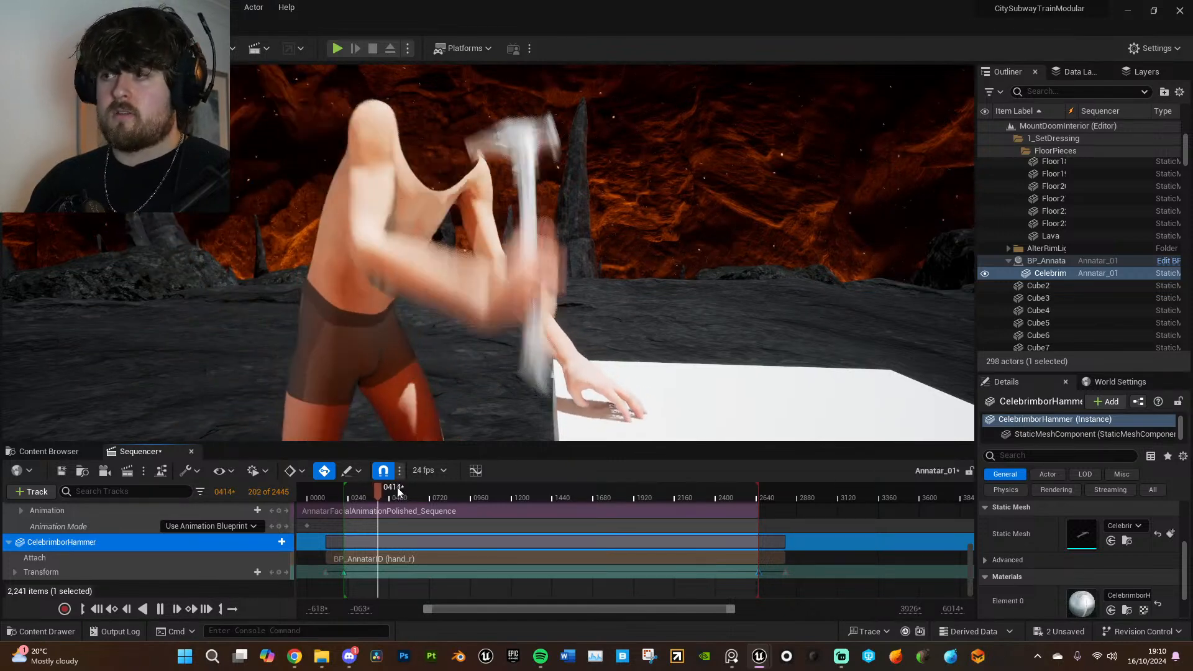
{"action": "key", "text": "space"}
- Scrub to frame 503 and examine from the front how the hammer follows Annatar's hand
{"action": "right_click_drag", "start_coordinate": [547, 111], "coordinate": [475, 128]}
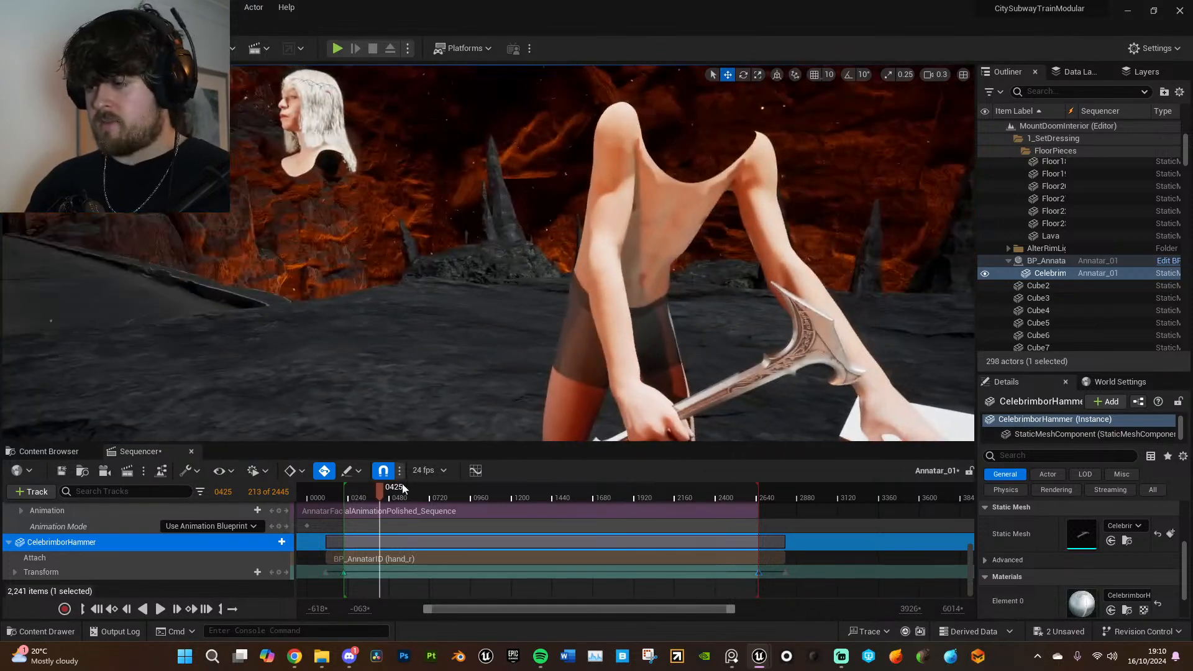
{"action": "left_click_drag", "start_coordinate": [409, 491], "coordinate": [393, 495]}
{"action": "right_click_drag", "start_coordinate": [443, 348], "coordinate": [454, 279]}
{"action": "right_click_drag", "start_coordinate": [525, 349], "coordinate": [575, 364]}
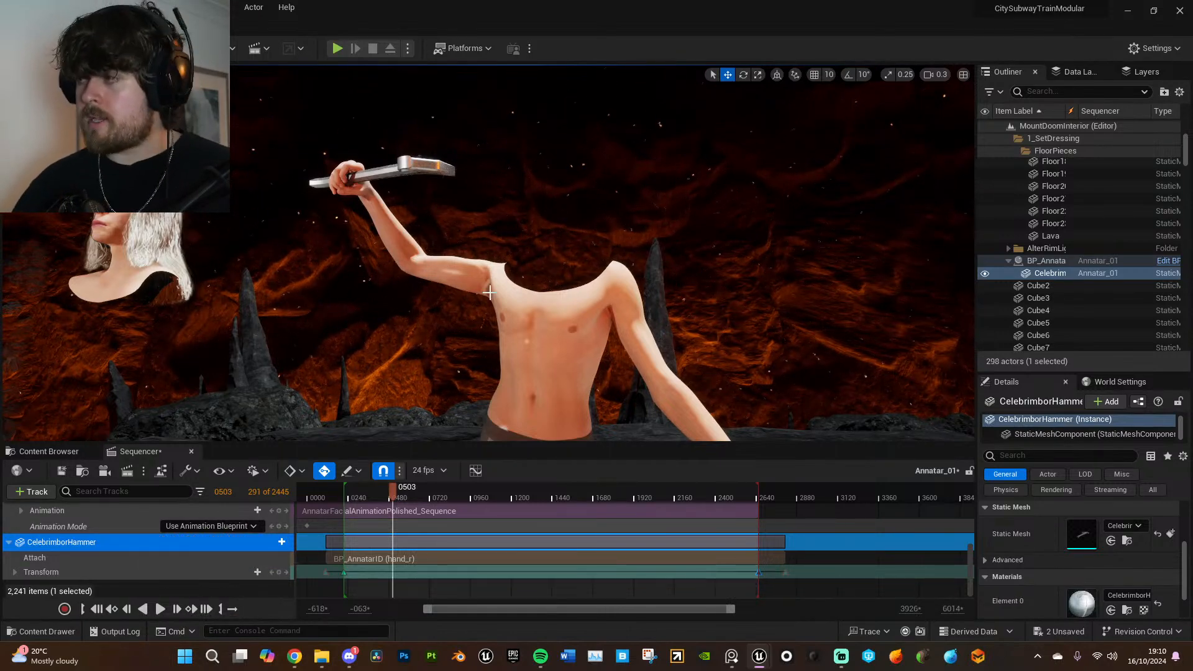
- Add the diadema on Annatar's head to the Annatar_01 sequence and set its mobility to Movable
{"action": "right_click_drag", "start_coordinate": [596, 284], "coordinate": [429, 331]}
{"action": "key", "text": "w"}
{"action": "right_click_drag", "start_coordinate": [470, 186], "coordinate": [463, 160]}
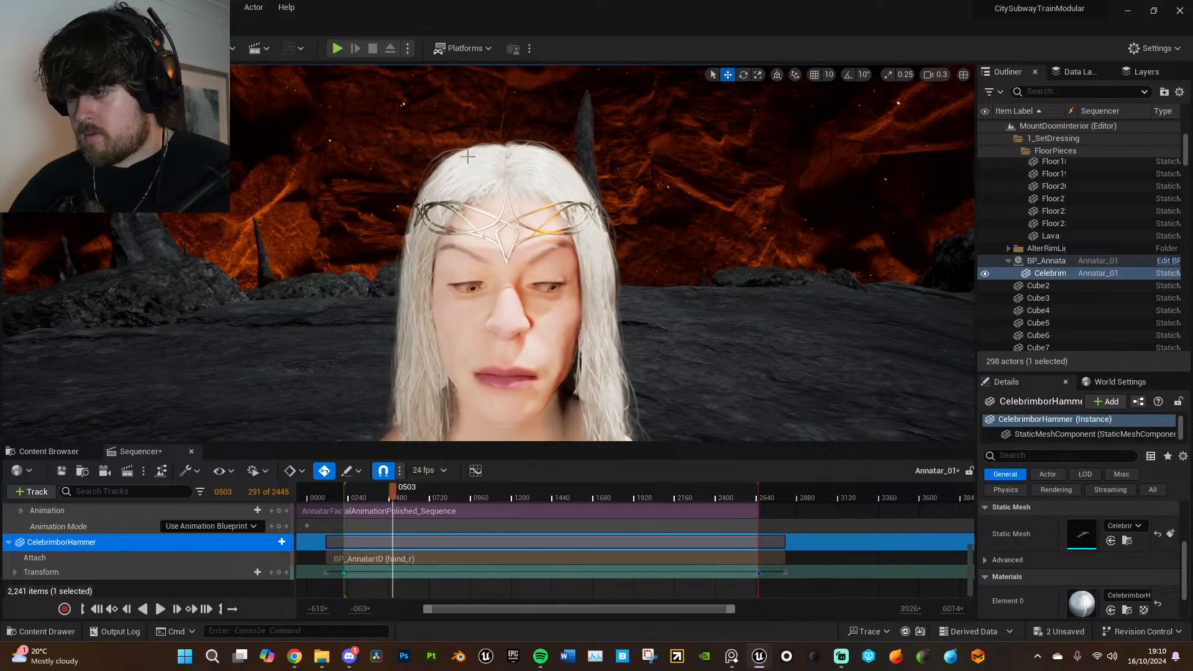
{"action": "left_click", "coordinate": [472, 208]}
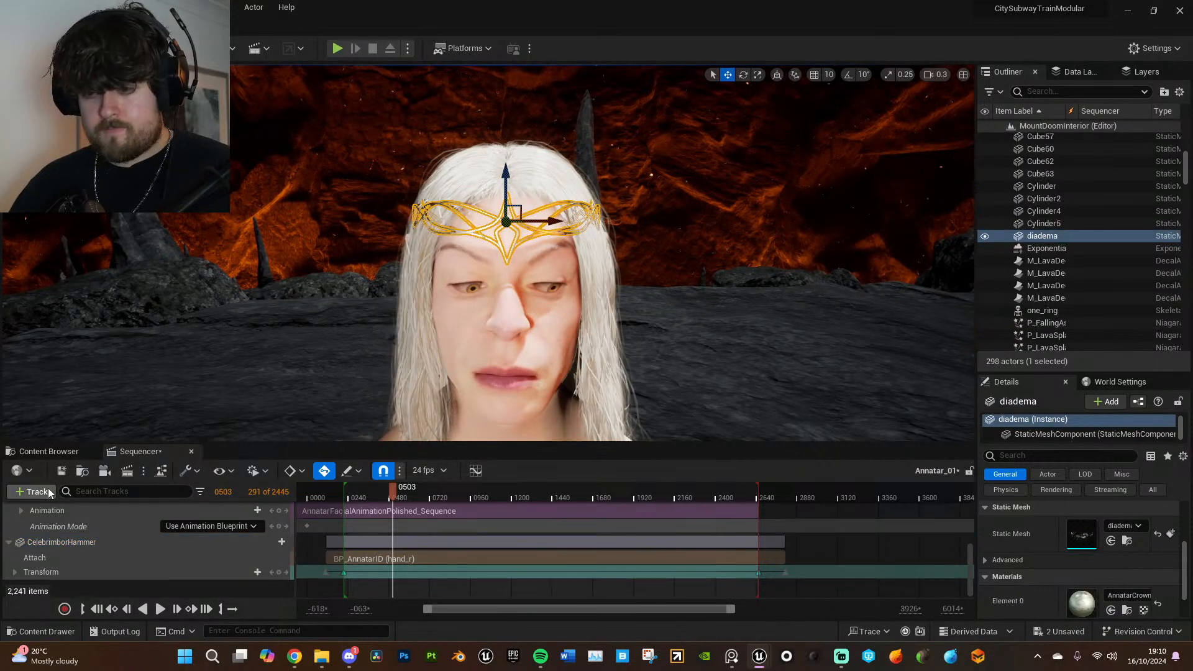
{"action": "left_click", "coordinate": [32, 492]}
{"action": "mouse_move", "coordinate": [124, 274]}
{"action": "left_click", "coordinate": [231, 279]}
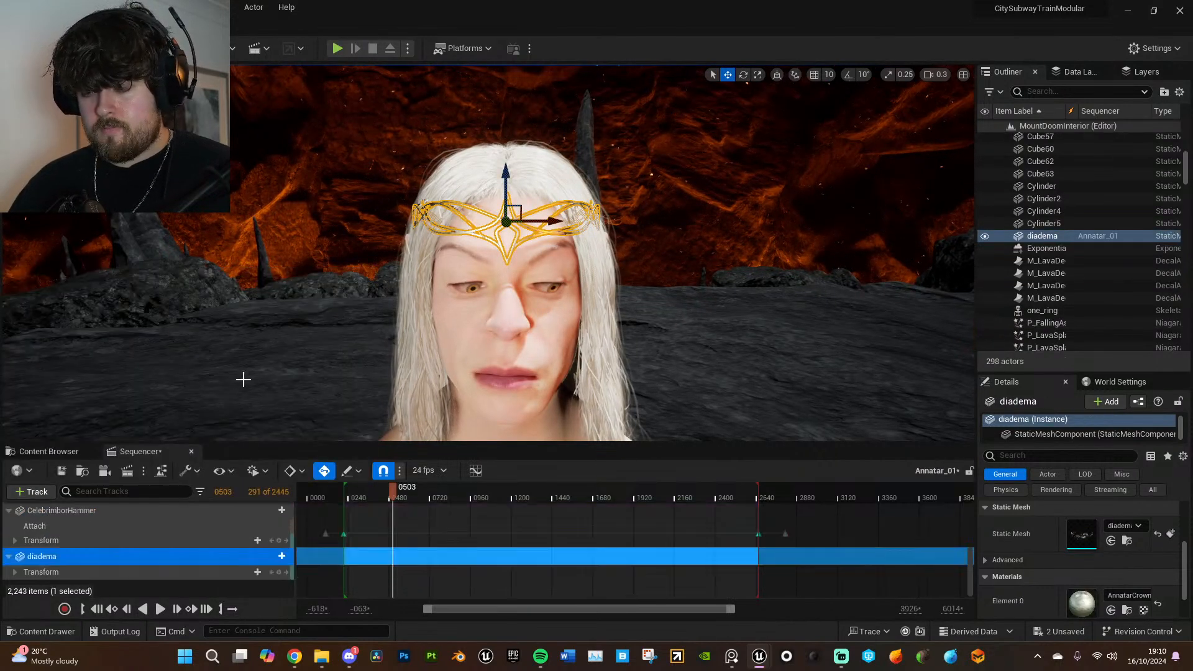
{"action": "left_click", "coordinate": [1153, 490]}
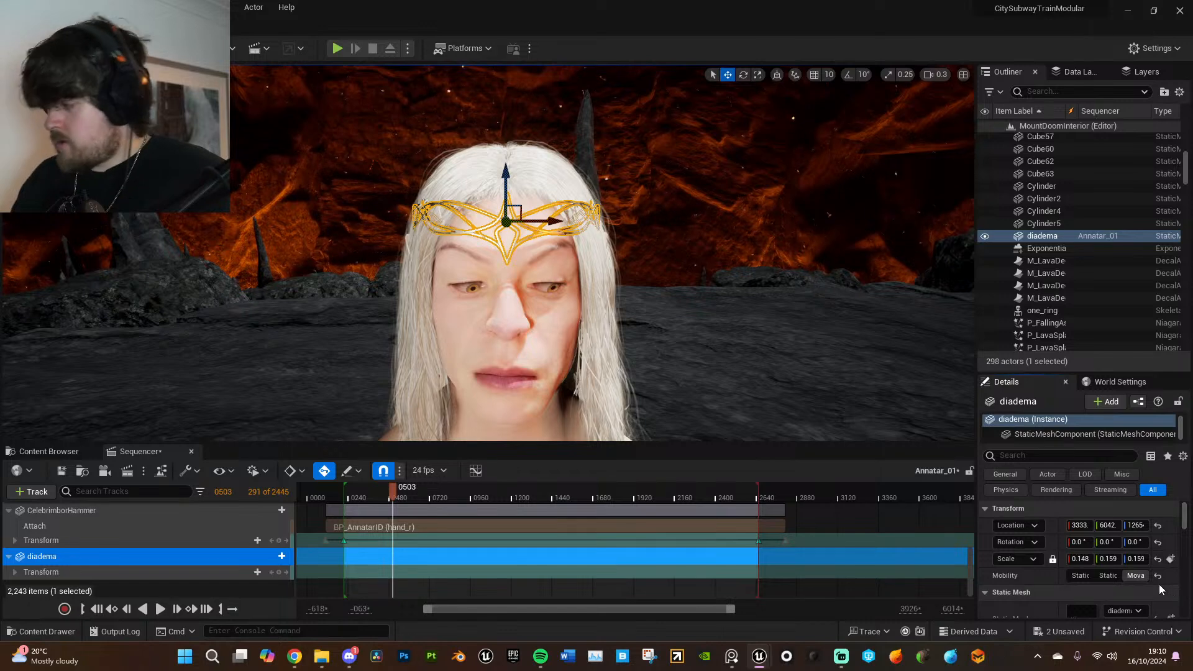
{"action": "left_click", "coordinate": [1136, 575]}
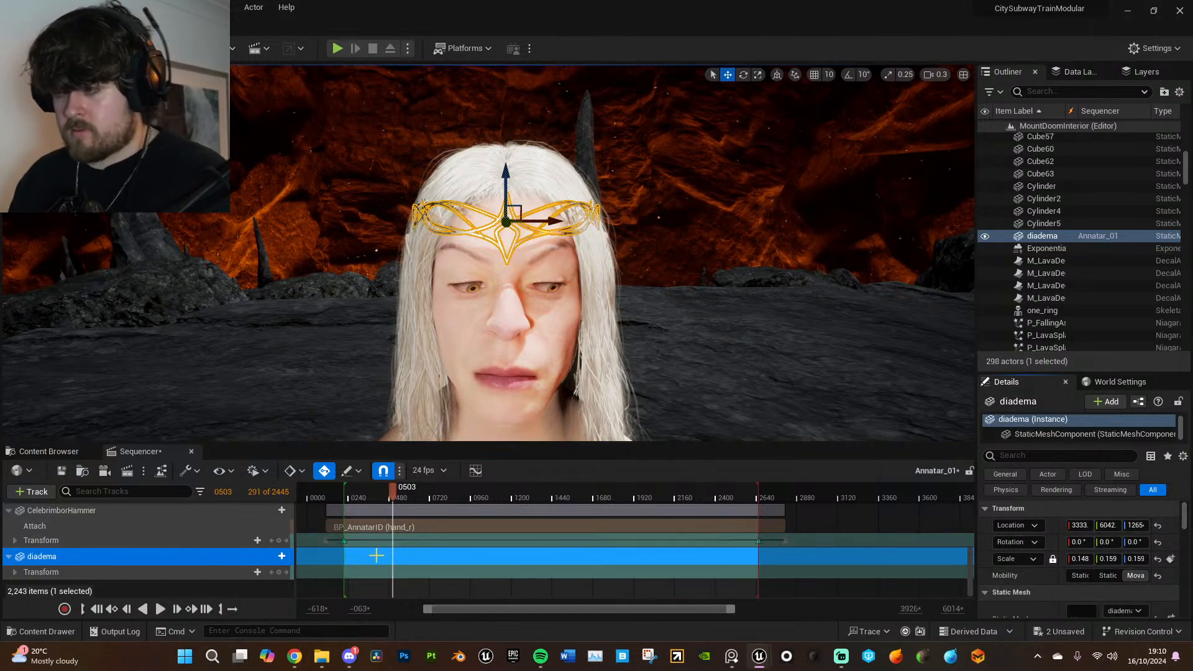
- Try to attach the diadema to BP_AnnatarID's head bone with the Preserve All option
{"action": "left_click", "coordinate": [282, 556]}
{"action": "mouse_move", "coordinate": [331, 418]}
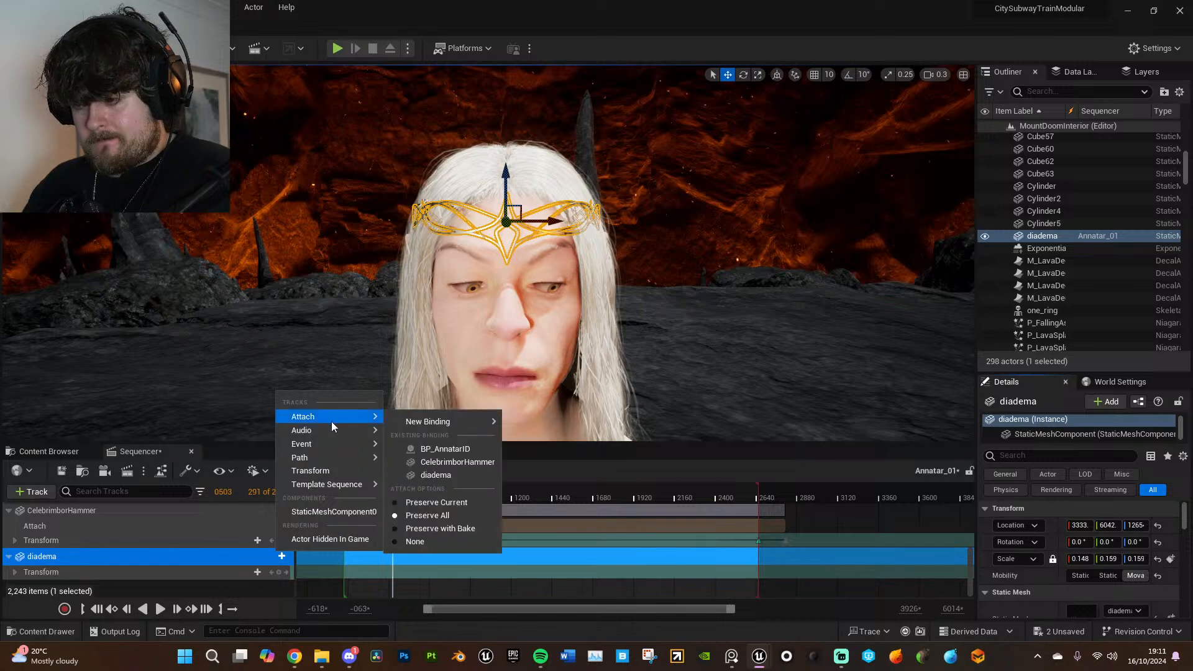
{"action": "left_click", "coordinate": [447, 448]}
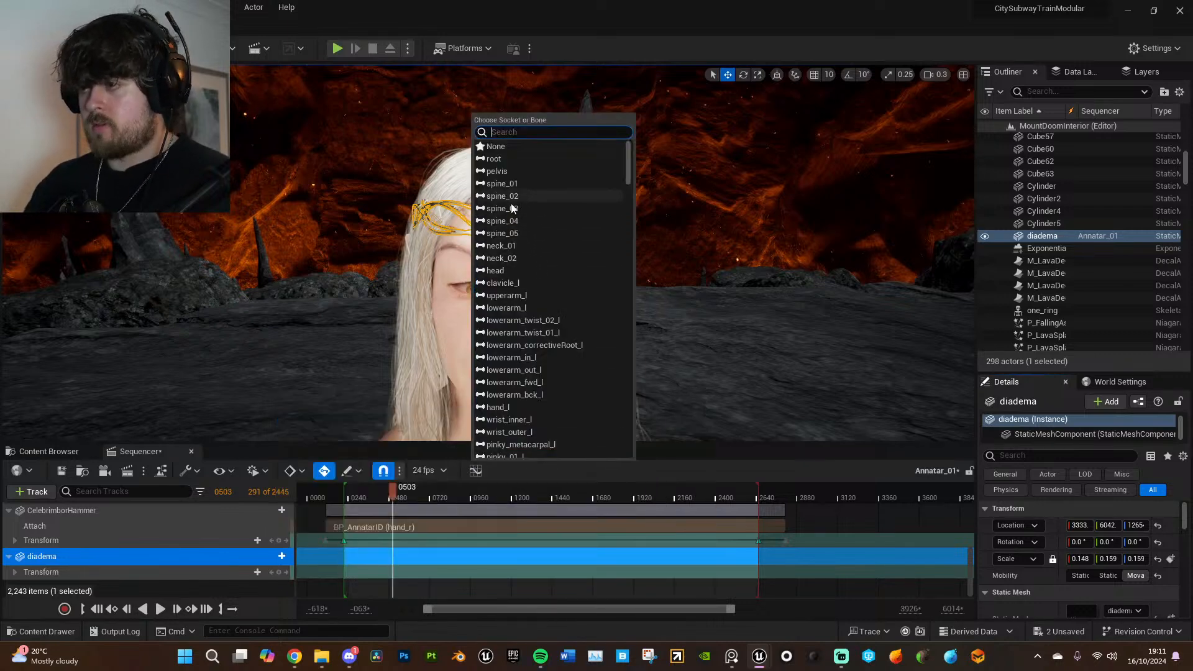
{"action": "left_click", "coordinate": [517, 271]}
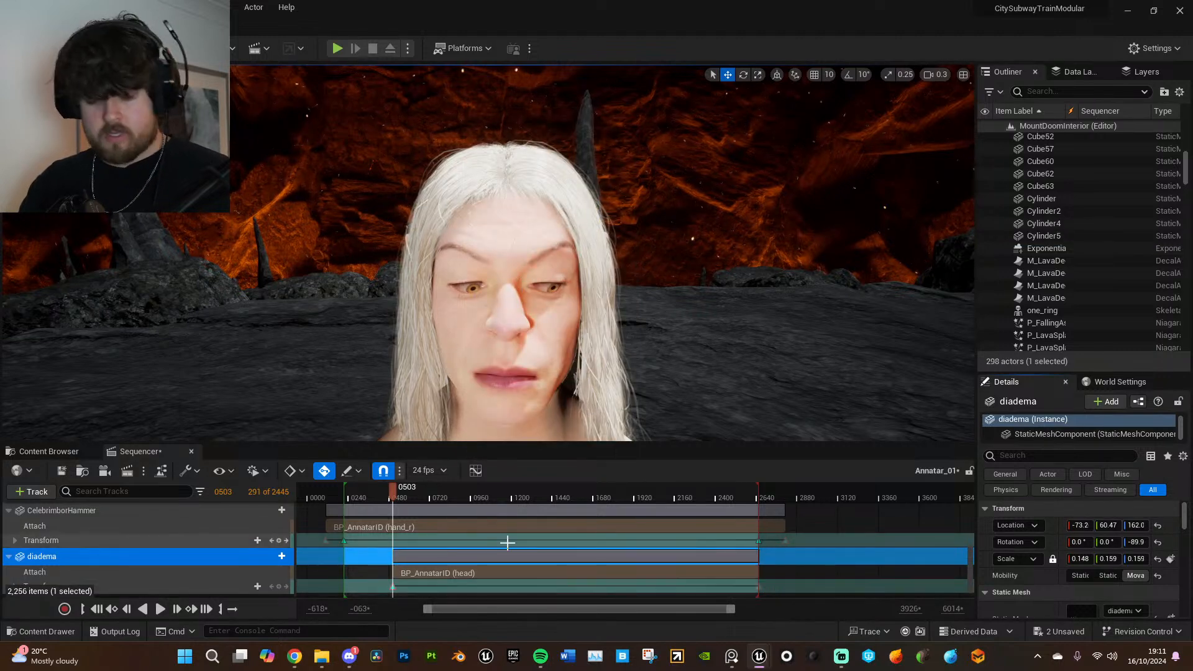
{"action": "key", "text": "ctrl+z"}
- Try to attach the diadema to the head bone of BP_AnnatarID's body with the None option
{"action": "left_click", "coordinate": [282, 575]}
{"action": "mouse_move", "coordinate": [344, 437]}
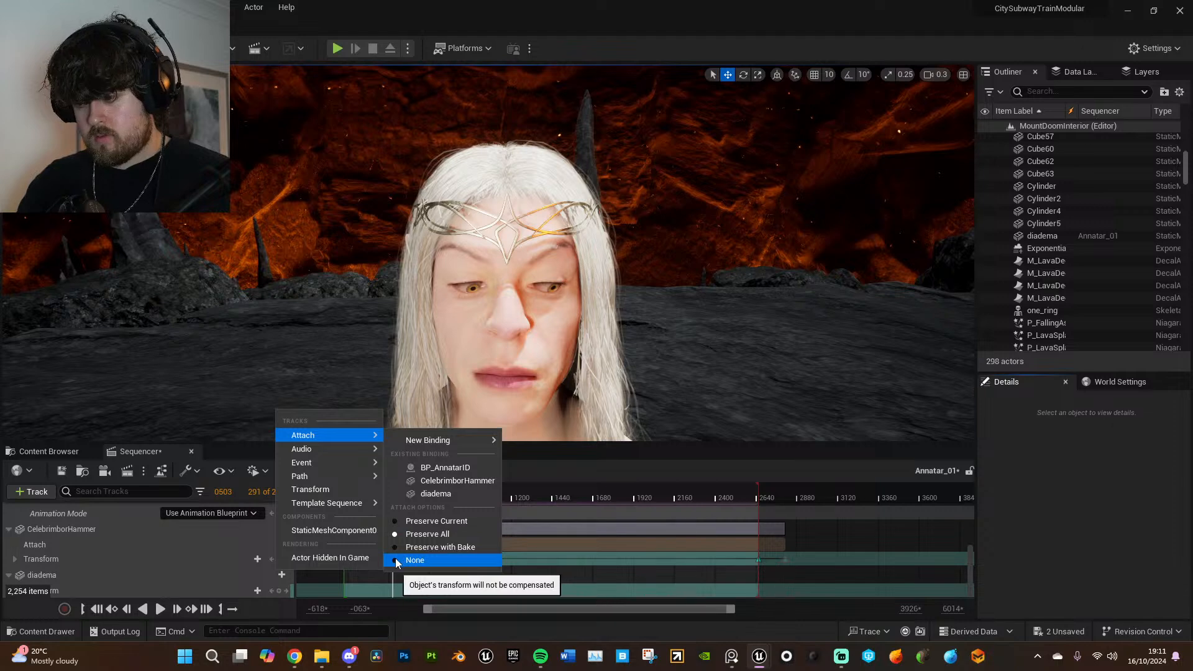
{"action": "left_click", "coordinate": [453, 468]}
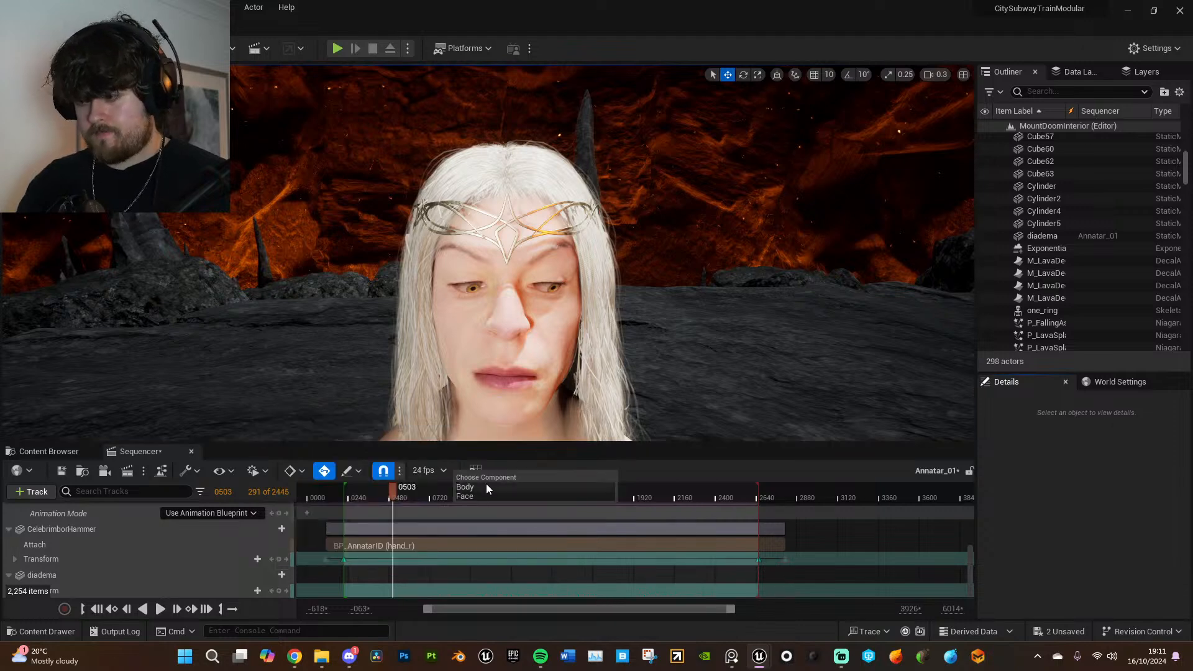
{"action": "left_click", "coordinate": [486, 487]}
{"action": "type", "text": "head"}
{"action": "left_click", "coordinate": [536, 170]}
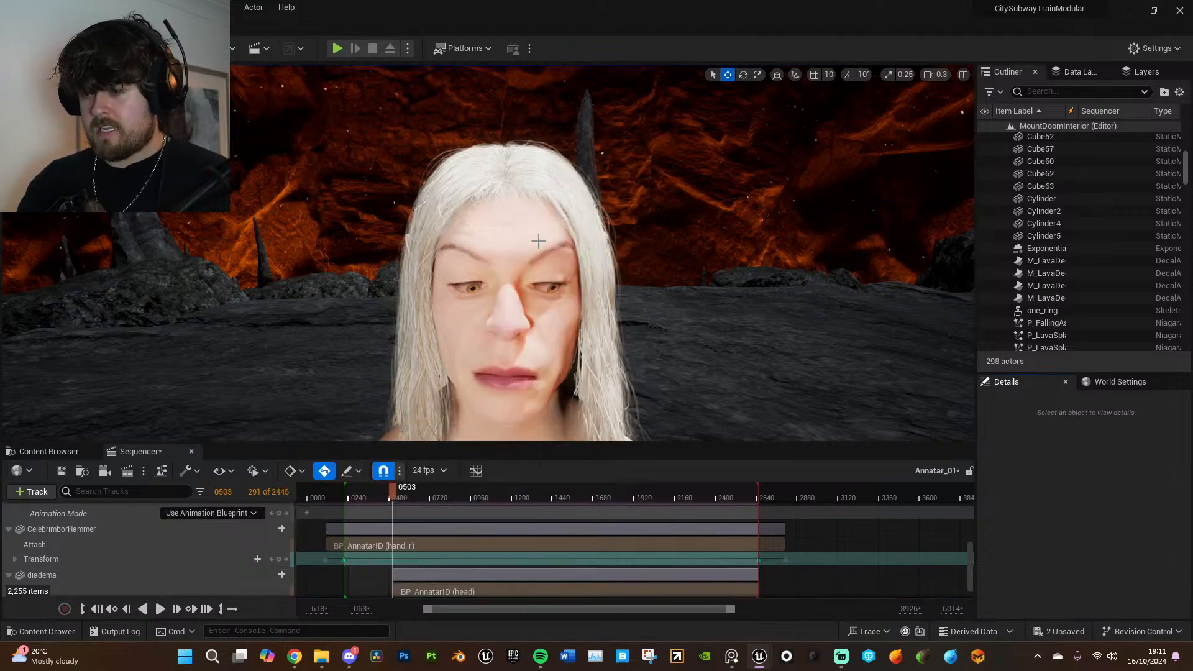
{"action": "scroll", "coordinate": [435, 554], "scroll_direction": "down", "scroll_amount": 1}
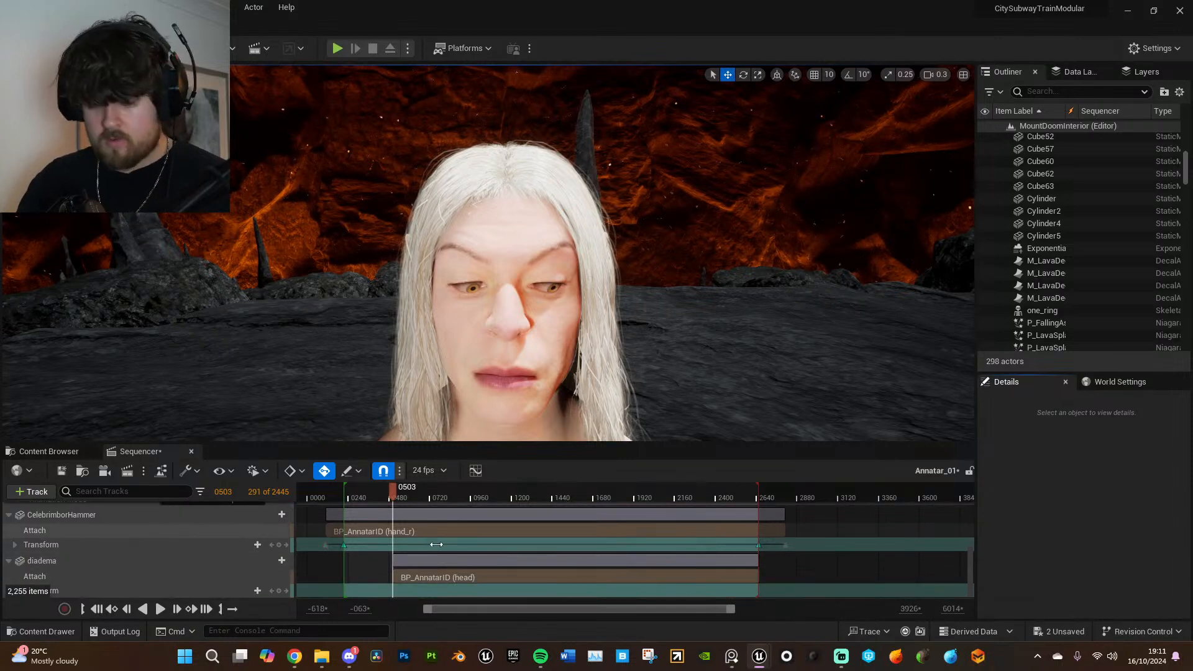
{"action": "key", "text": "ctrl+z"}
- Key the diadema's transform at frame 503 and try attaching it to CelebrimborHammer
{"action": "left_click", "coordinate": [277, 589]}
{"action": "left_click", "coordinate": [282, 575]}
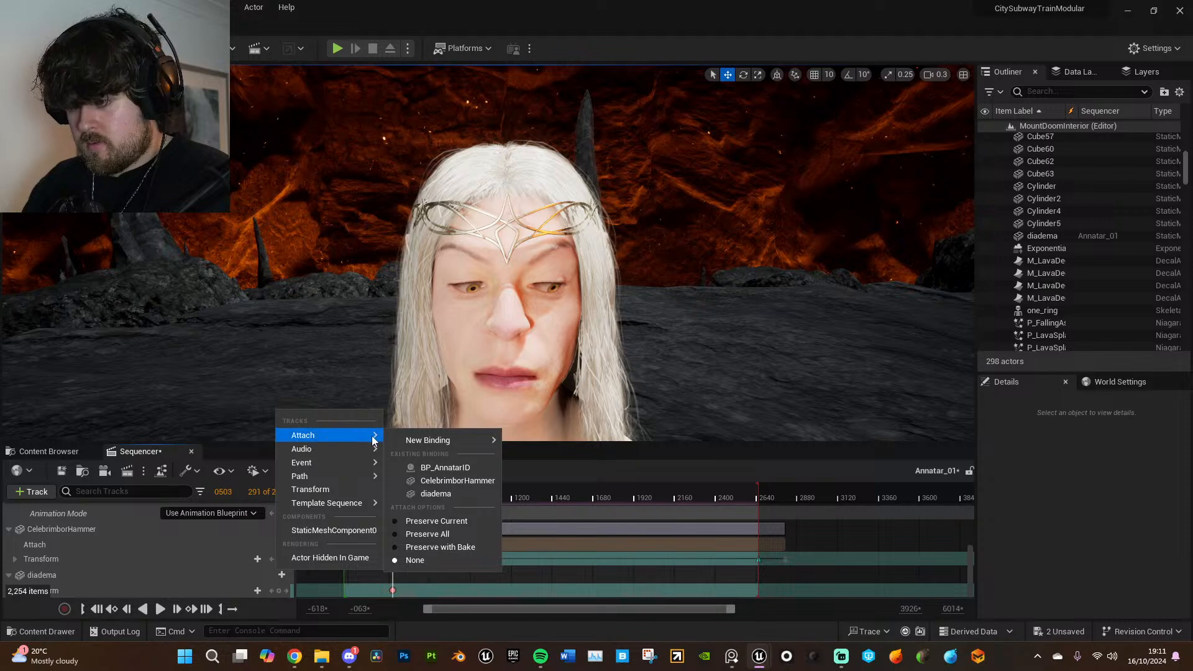
{"action": "left_click", "coordinate": [443, 480]}
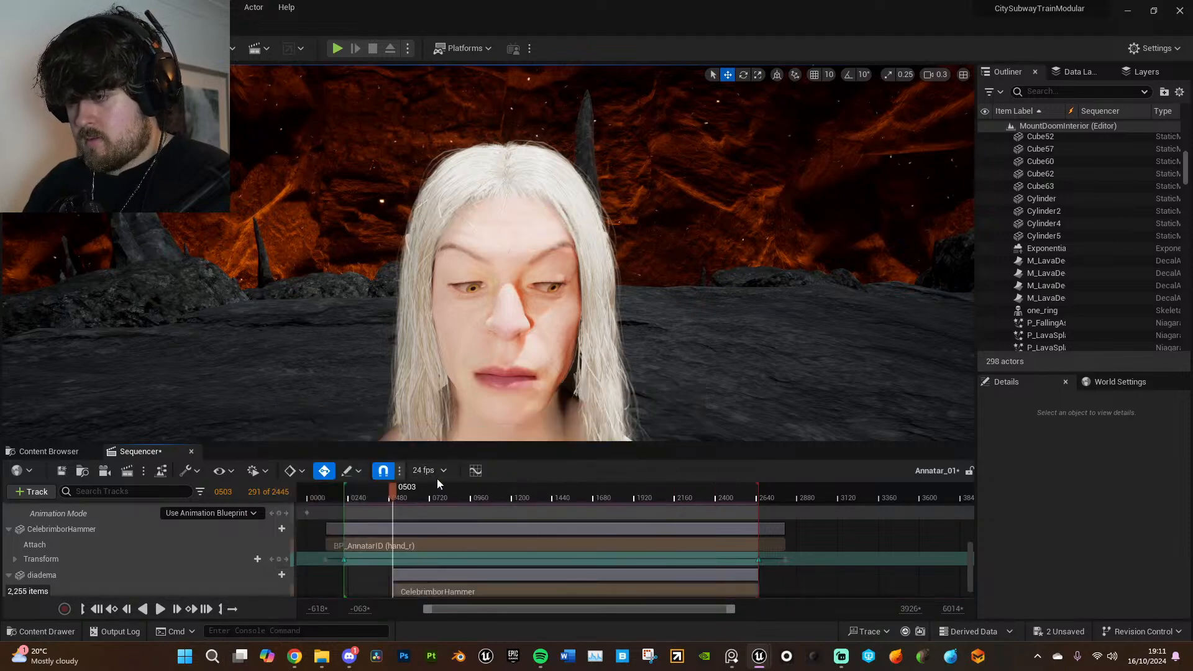
{"action": "key", "text": "ctrl+z"}
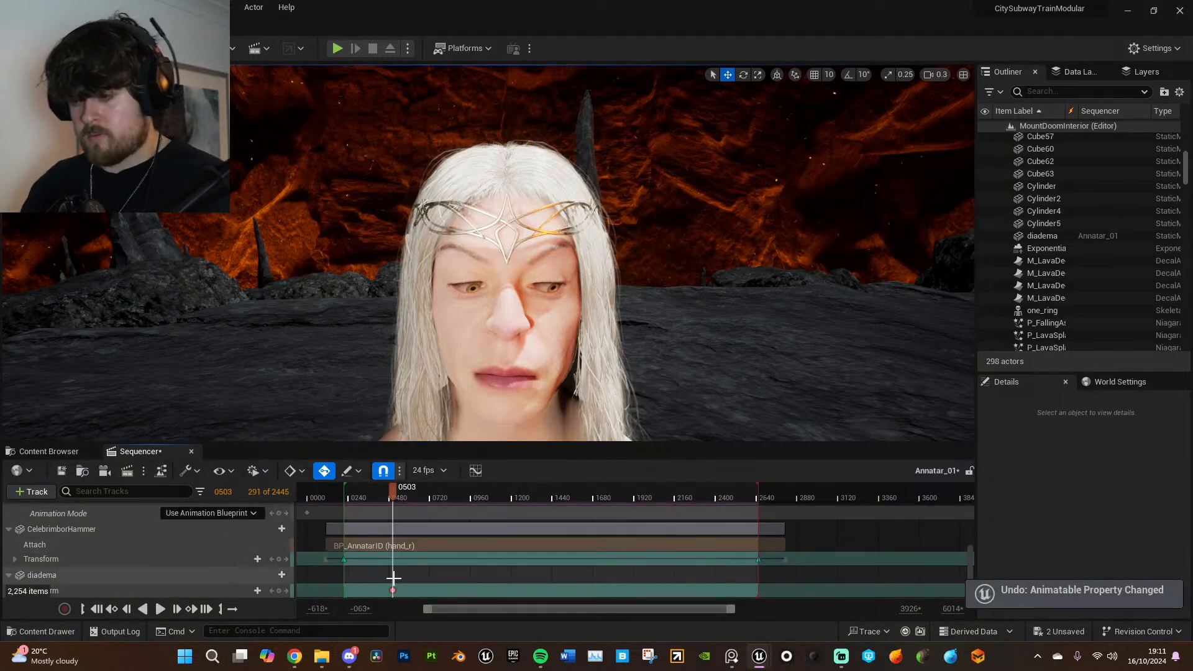
- Attach the diadema to the head bone of BP_AnnatarID's body
{"action": "left_click", "coordinate": [333, 578]}
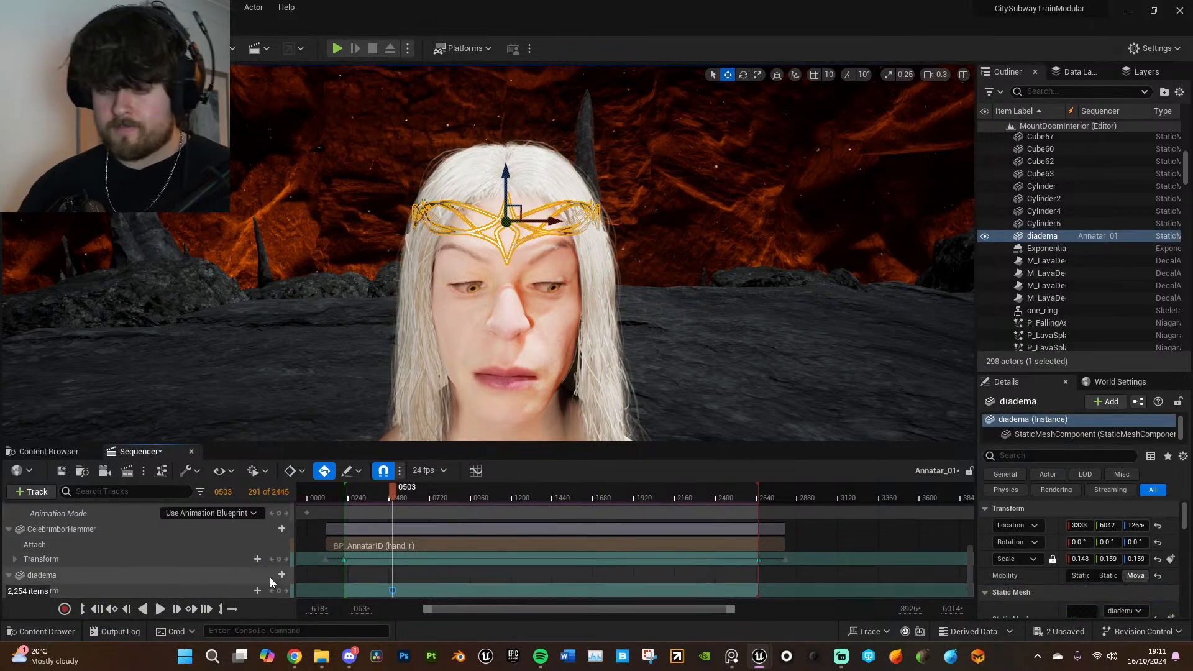
{"action": "left_click", "coordinate": [281, 575]}
{"action": "mouse_move", "coordinate": [339, 435]}
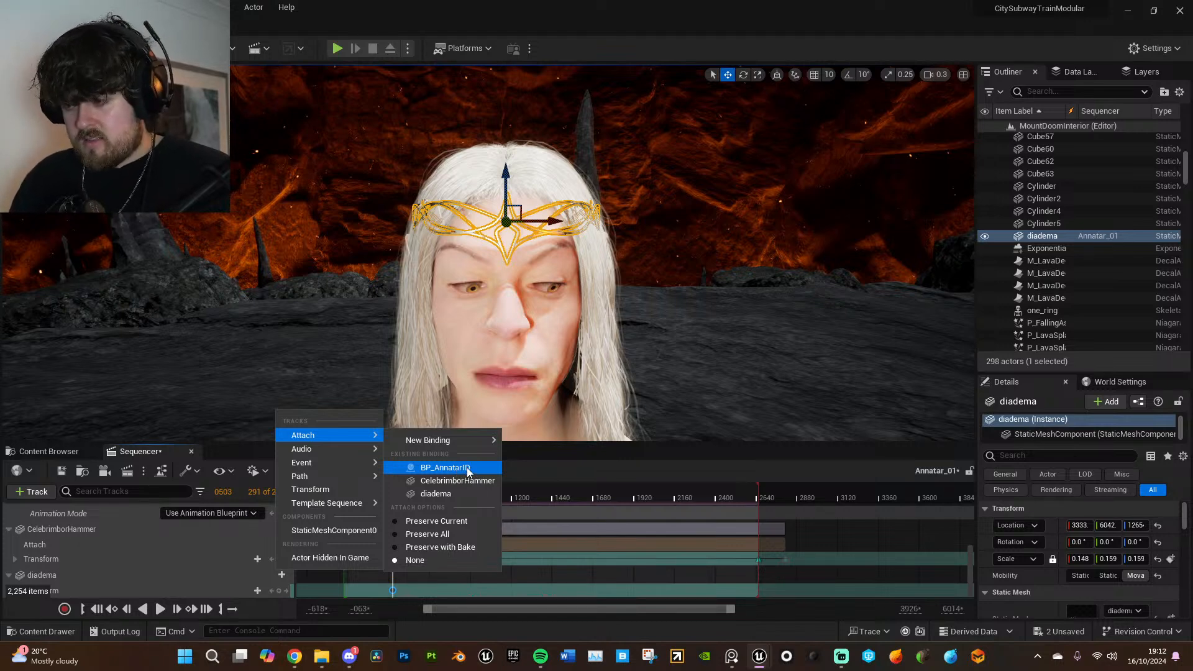
{"action": "left_click", "coordinate": [467, 472]}
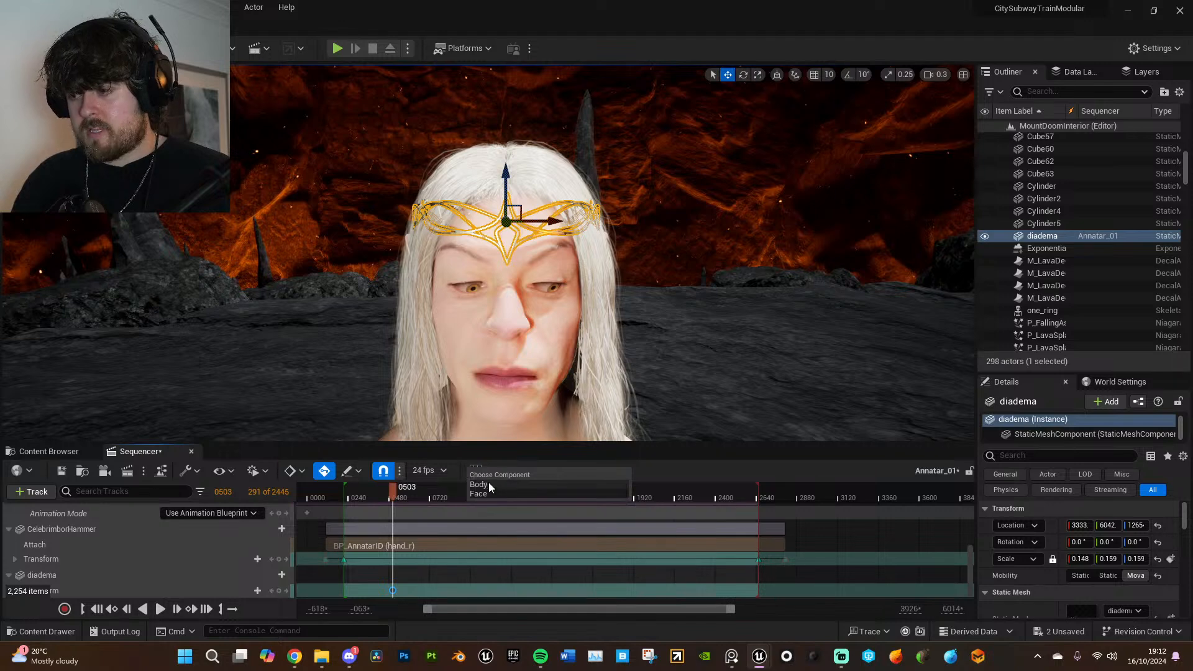
{"action": "left_click", "coordinate": [392, 589]}
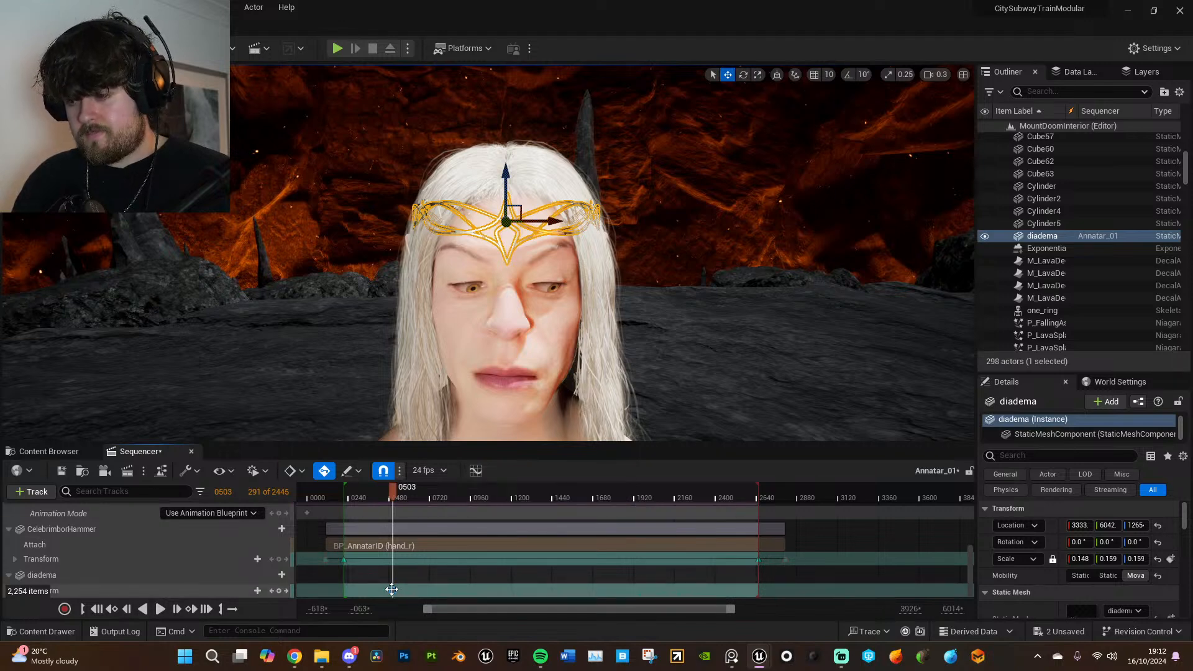
{"action": "left_click", "coordinate": [282, 575]}
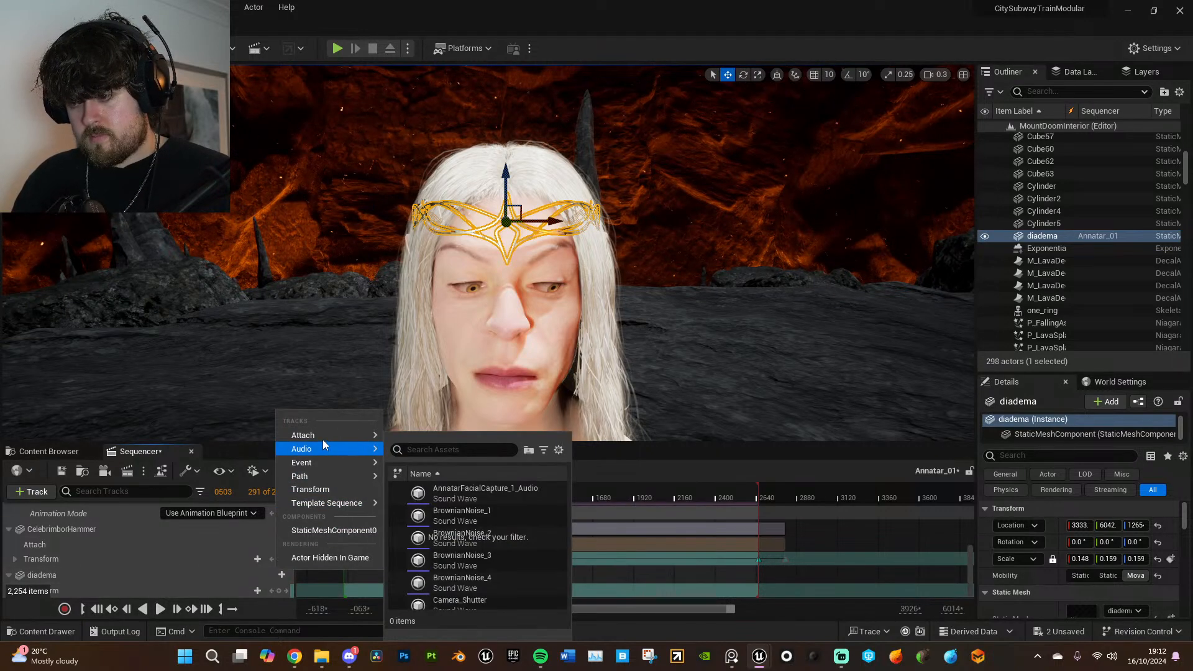
{"action": "left_click", "coordinate": [446, 468]}
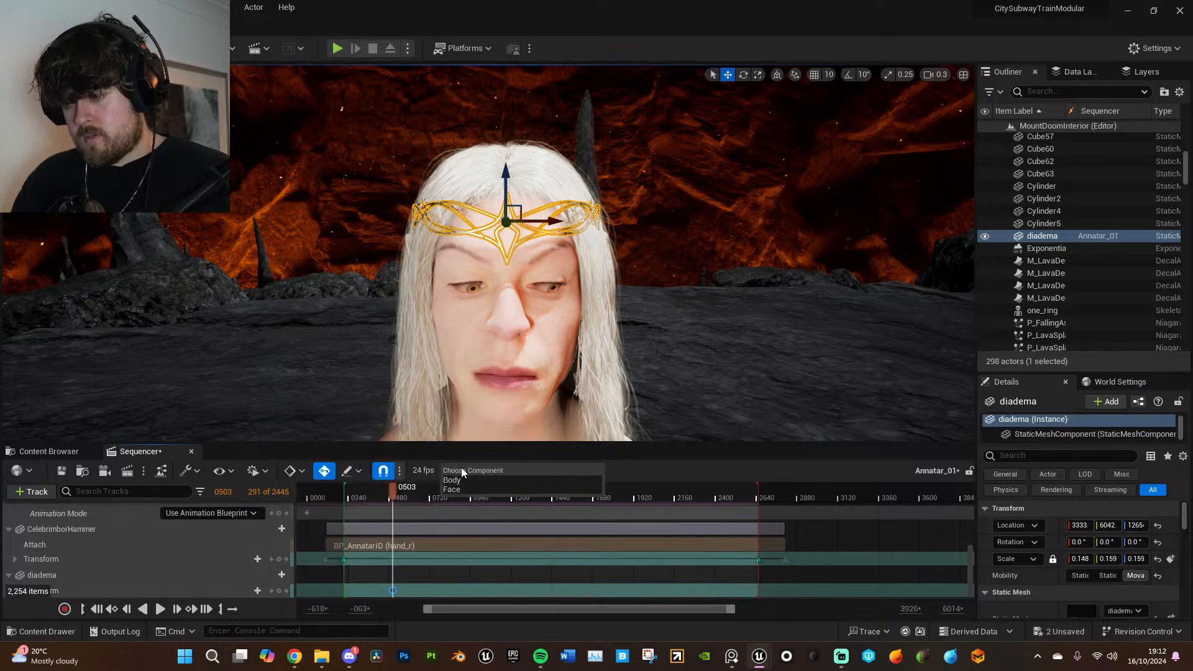
{"action": "left_click", "coordinate": [480, 480]}
{"action": "left_click", "coordinate": [516, 289]}
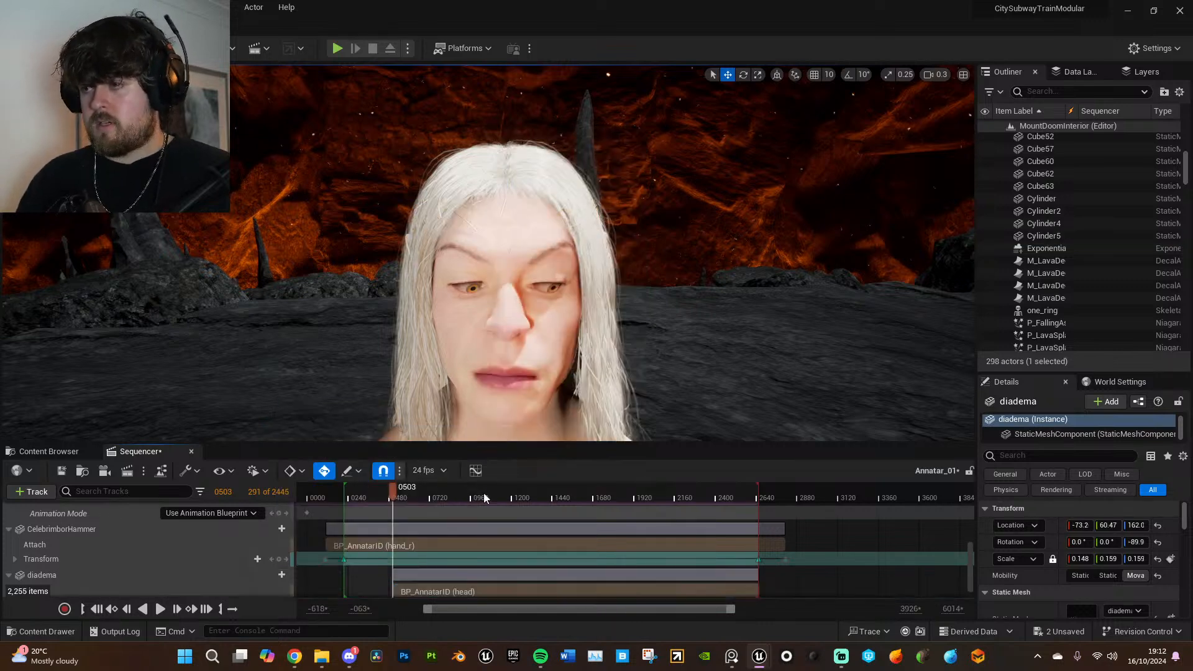
- Extend the diadema's attach section past both ends of the playback range
{"action": "scroll", "coordinate": [397, 573], "scroll_direction": "down", "scroll_amount": 1}
{"action": "left_click_drag", "start_coordinate": [397, 559], "coordinate": [328, 559]}
{"action": "left_click_drag", "start_coordinate": [758, 560], "coordinate": [792, 561]}
- Move the attached diadema from the floor up beside Annatar's head
{"action": "right_click_drag", "start_coordinate": [712, 275], "coordinate": [637, 317]}
{"action": "key", "text": "f"}
{"action": "key", "text": "s"}
{"action": "left_click", "coordinate": [778, 75]}
{"action": "right_click_drag", "start_coordinate": [714, 205], "coordinate": [805, 240]}
{"action": "key", "text": "a"}
{"action": "scroll", "coordinate": [746, 211], "scroll_direction": "up", "scroll_amount": 3}
{"action": "key", "text": "s"}
{"action": "scroll", "coordinate": [755, 215], "scroll_direction": "up", "scroll_amount": 2}
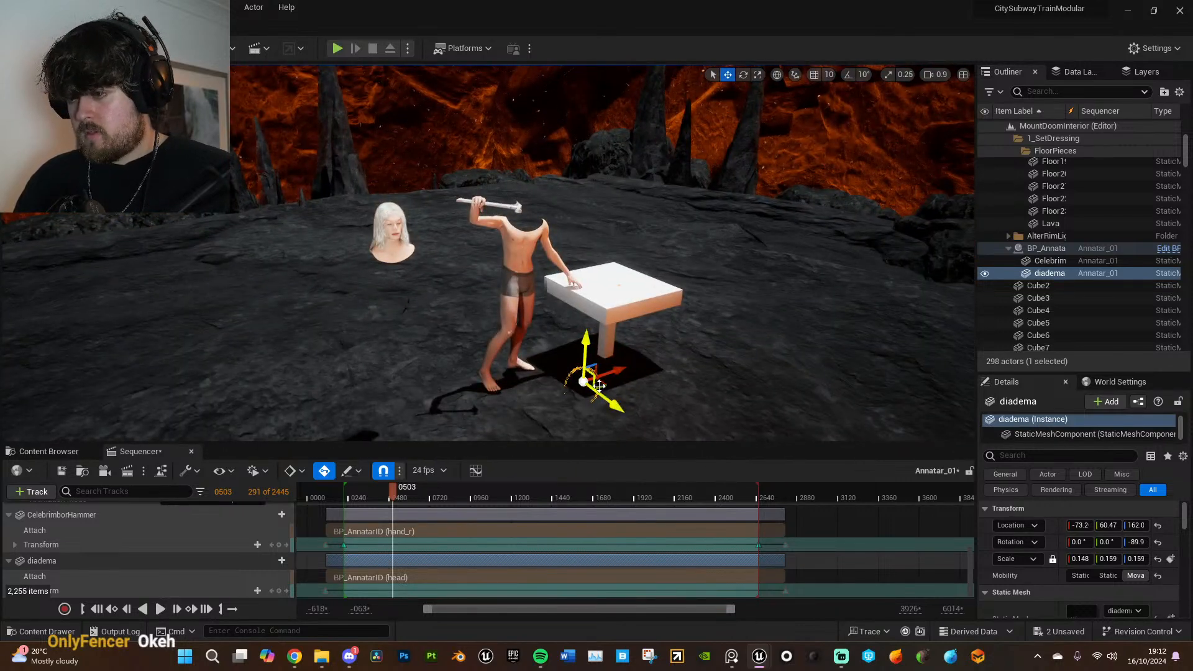
{"action": "key", "text": "w"}
{"action": "right_click_drag", "start_coordinate": [430, 210], "coordinate": [275, 208]}
{"action": "scroll", "coordinate": [395, 210], "scroll_direction": "down", "scroll_amount": 5}
{"action": "key", "text": "d"}
- Rotate the diadema to about -94.5°, 41.31° and -112° so it lies level with its star facing Annatar's front
{"action": "key", "text": "e"}
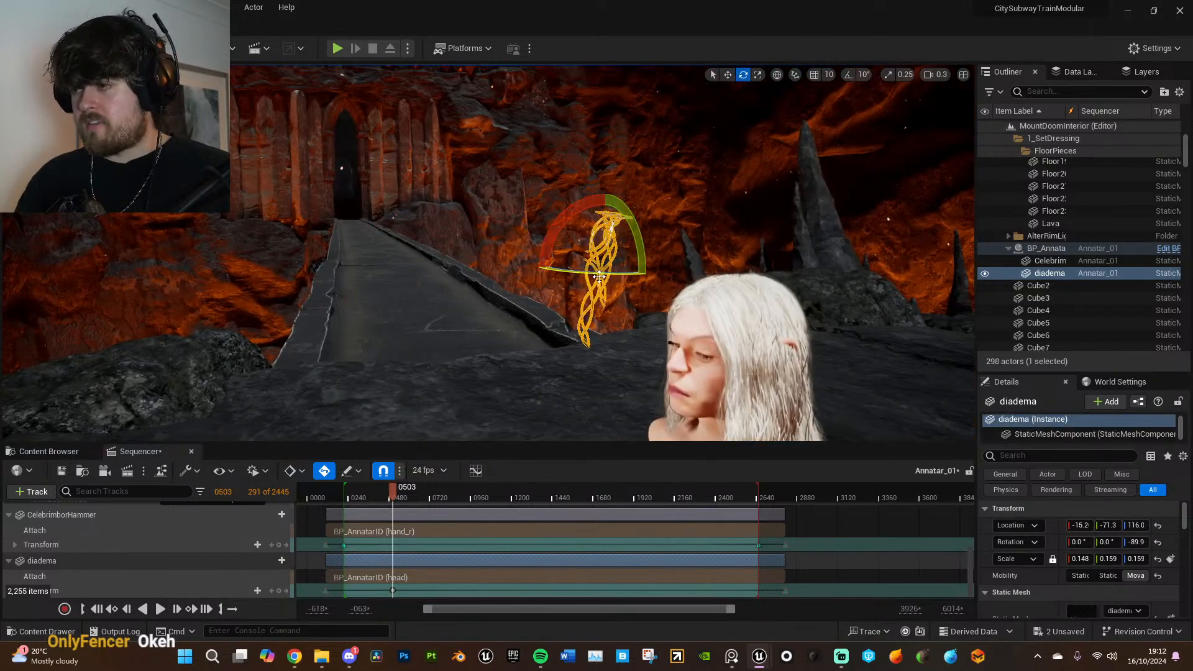
{"action": "left_click_drag", "start_coordinate": [662, 273], "coordinate": [690, 273]}
{"action": "key", "text": "a"}
{"action": "right_click_drag", "start_coordinate": [690, 273], "coordinate": [851, 269]}
{"action": "right_click_drag", "start_coordinate": [522, 251], "coordinate": [544, 251]}
{"action": "key", "text": "a"}
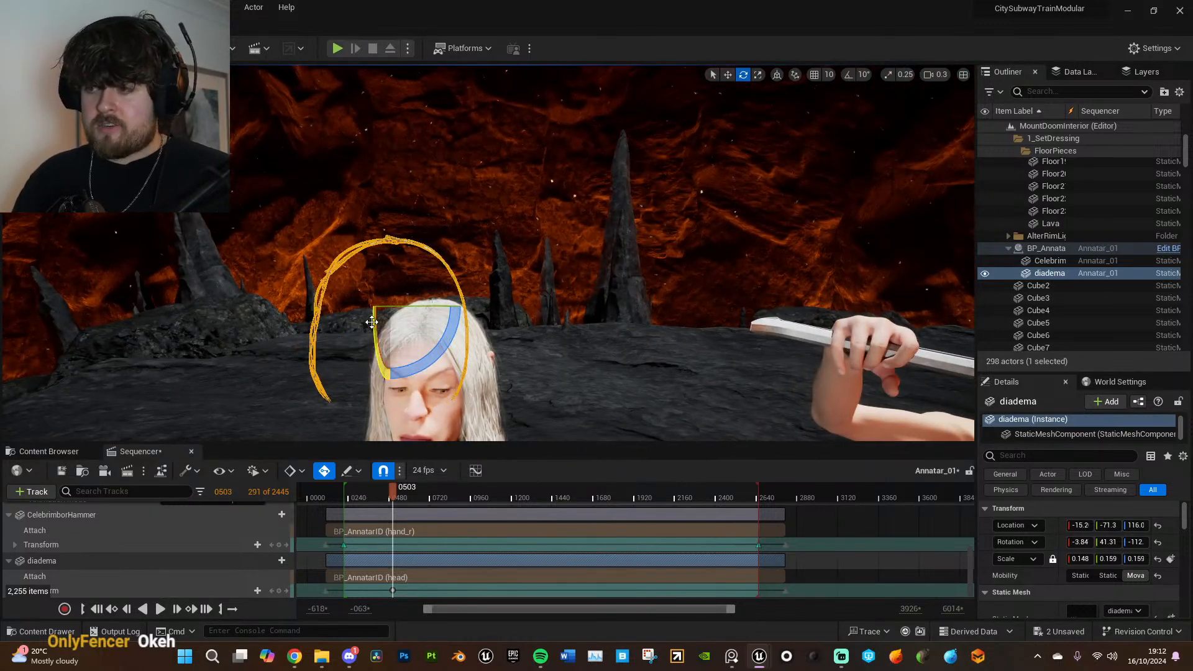
{"action": "left_click_drag", "start_coordinate": [373, 386], "coordinate": [390, 407]}
{"action": "key", "text": "a"}
{"action": "right_click_drag", "start_coordinate": [519, 267], "coordinate": [621, 332]}
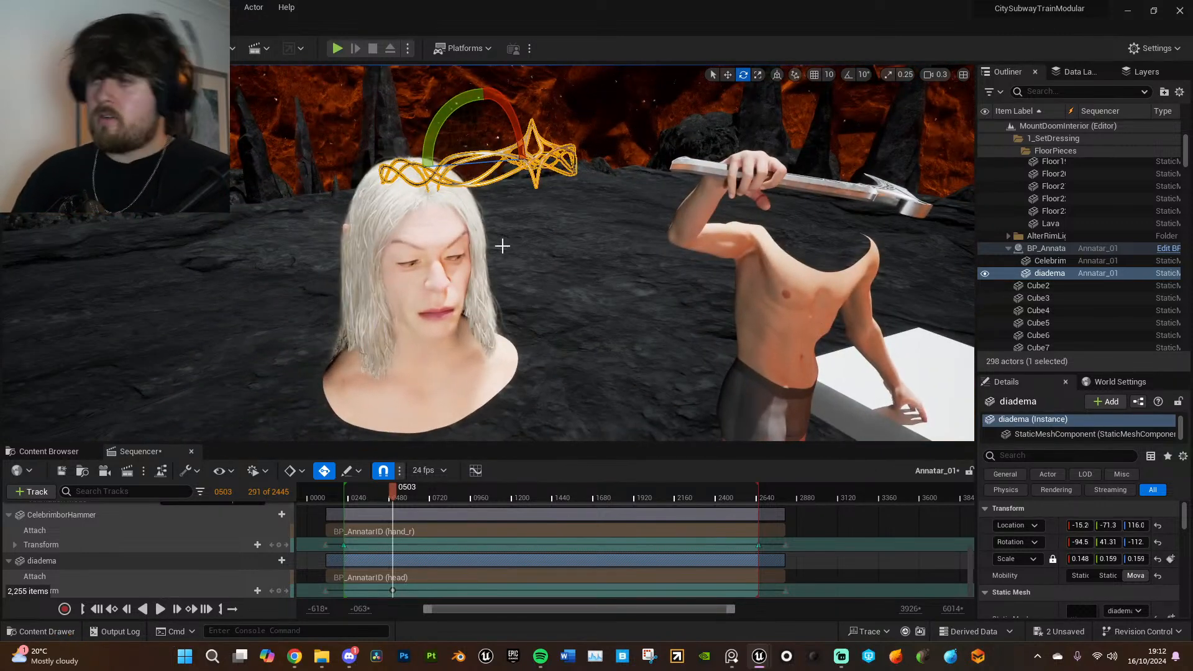
- Move the diadema onto Annatar's head, to about -25.6, -83.7, 98.35
{"action": "key", "text": "a"}
{"action": "right_click_drag", "start_coordinate": [502, 221], "coordinate": [540, 222]}
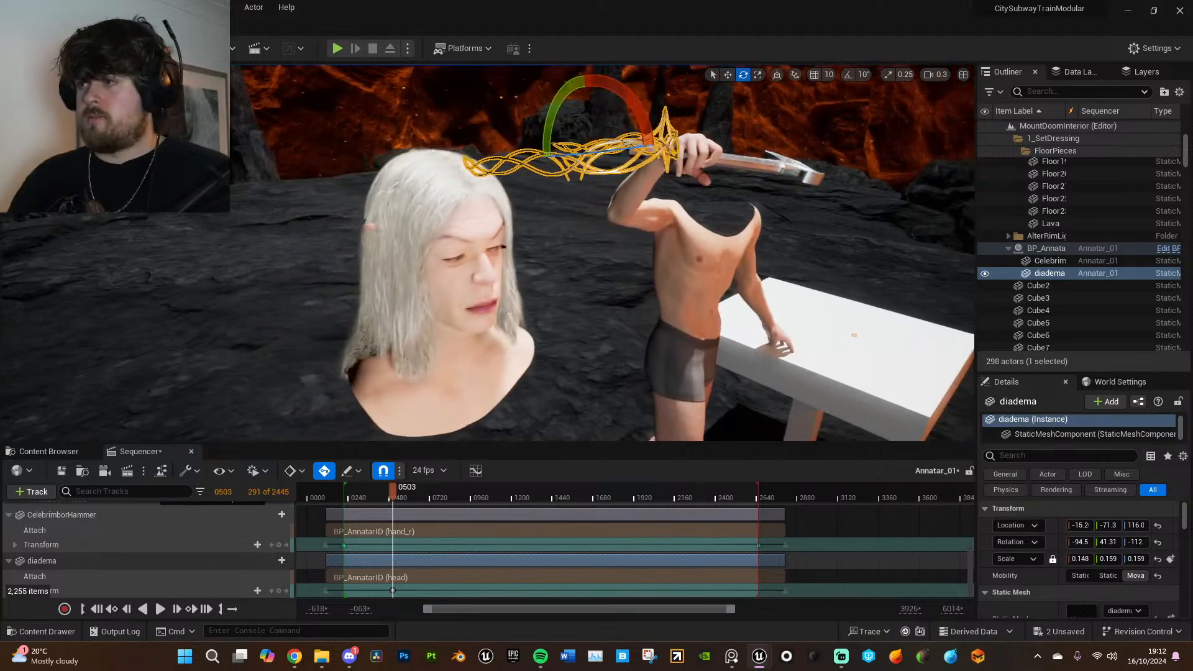
{"action": "left_click_drag", "start_coordinate": [465, 214], "coordinate": [454, 224]}
{"action": "right_click_drag", "start_coordinate": [455, 224], "coordinate": [367, 348]}
{"action": "key", "text": "d"}
{"action": "key", "text": "w"}
{"action": "key", "text": "e"}
{"action": "key", "text": "w"}
{"action": "right_click_drag", "start_coordinate": [460, 249], "coordinate": [469, 273]}
{"action": "key", "text": "s"}
- Rotate the diadema to about -92.5°, 37.10° and -109° to line it up with the head
{"action": "key", "text": "e"}
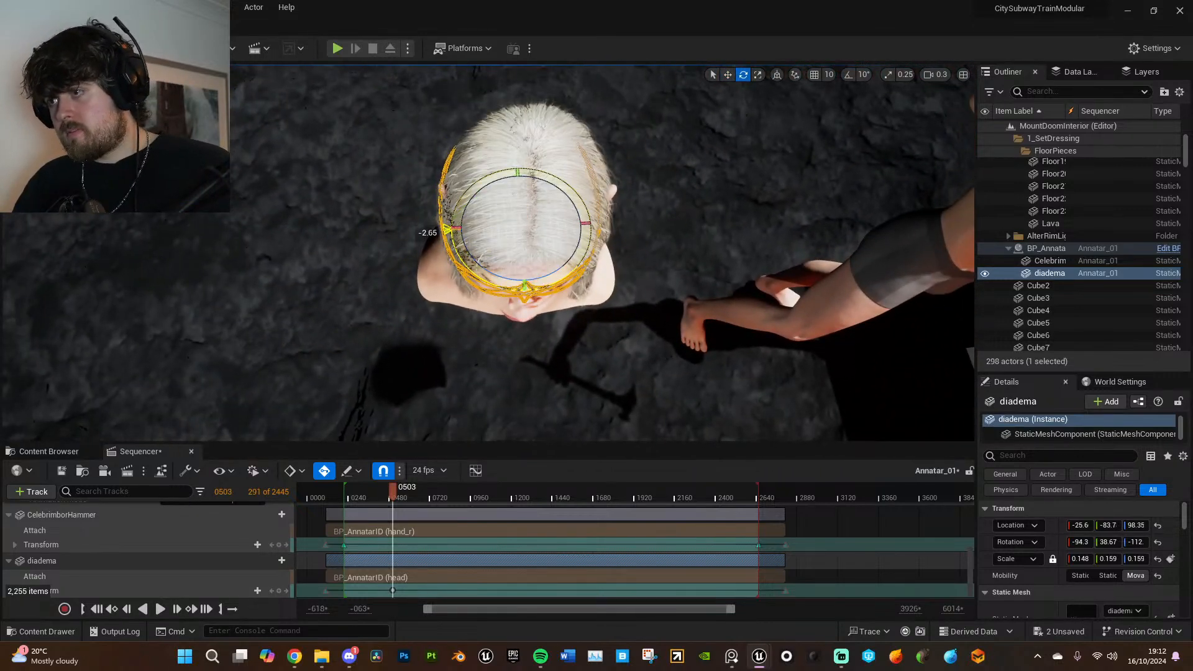
{"action": "left_click_drag", "start_coordinate": [448, 229], "coordinate": [447, 230]}
{"action": "right_click_drag", "start_coordinate": [448, 230], "coordinate": [366, 123]}
{"action": "key", "text": "q"}
{"action": "key", "text": "s"}
{"action": "key", "text": "d"}
{"action": "right_click_drag", "start_coordinate": [485, 242], "coordinate": [512, 253]}
{"action": "key", "text": "a"}
{"action": "key", "text": "e"}
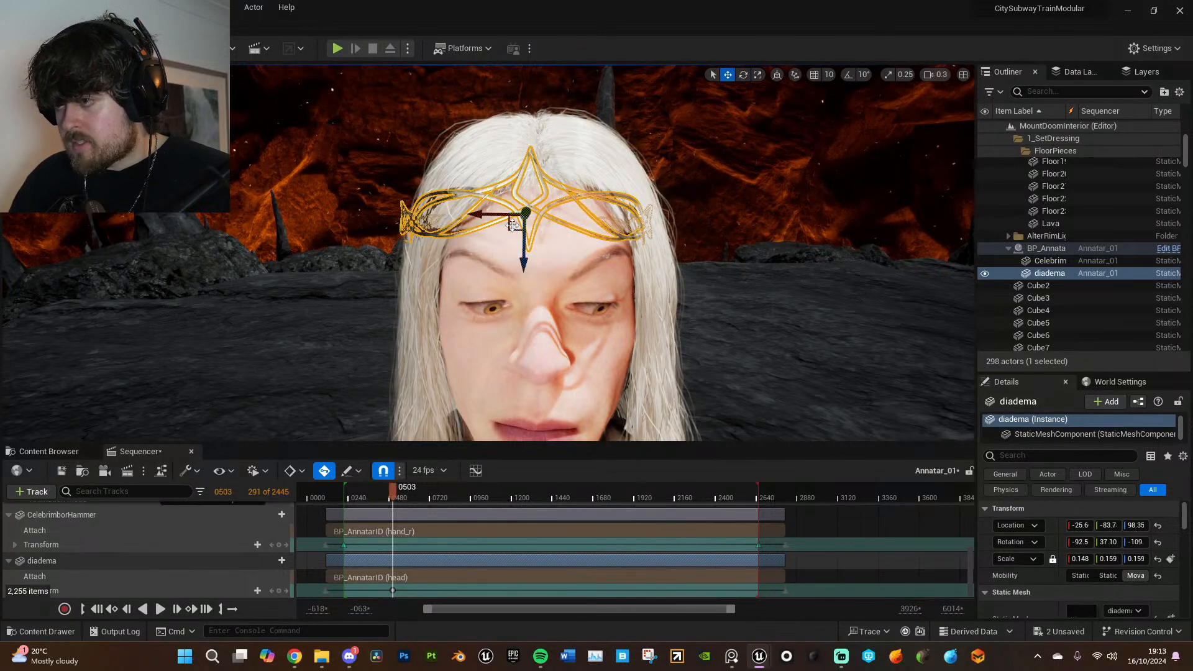
- Lower the diadema on the forehead to about -26.1, -84.1, 97.13
{"action": "left_click_drag", "start_coordinate": [517, 222], "coordinate": [521, 226]}
{"action": "right_click_drag", "start_coordinate": [521, 226], "coordinate": [727, 228]}
{"action": "key", "text": "a"}
{"action": "left_click_drag", "start_coordinate": [639, 234], "coordinate": [615, 235]}
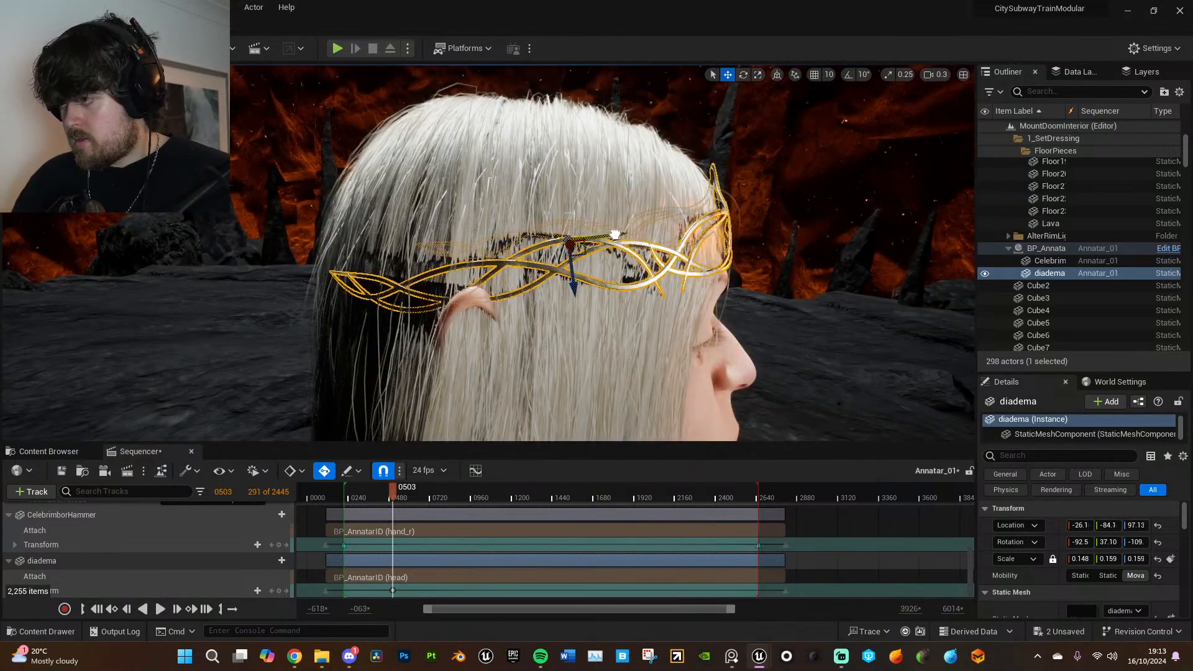
{"action": "key", "text": "d"}
{"action": "right_click_drag", "start_coordinate": [615, 235], "coordinate": [509, 241]}
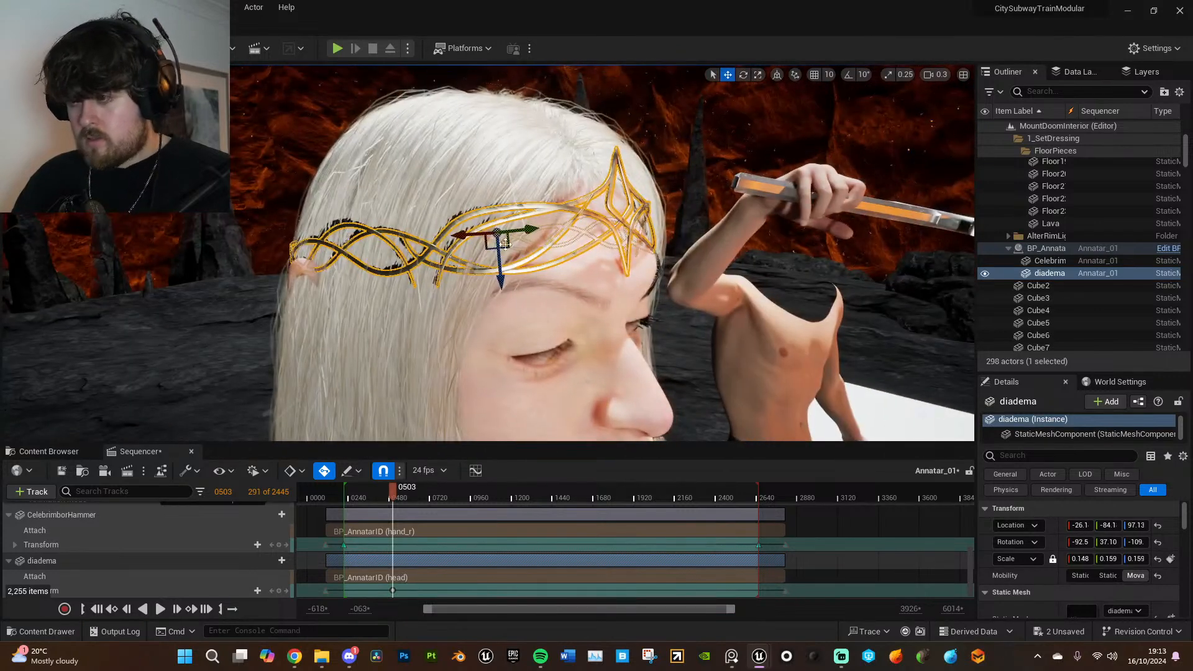
- Tilt the diadema to about -95.4° and nudge it to about -25.7, -84.2, 97.16
{"action": "key", "text": "e"}
{"action": "left_click_drag", "start_coordinate": [535, 261], "coordinate": [536, 261]}
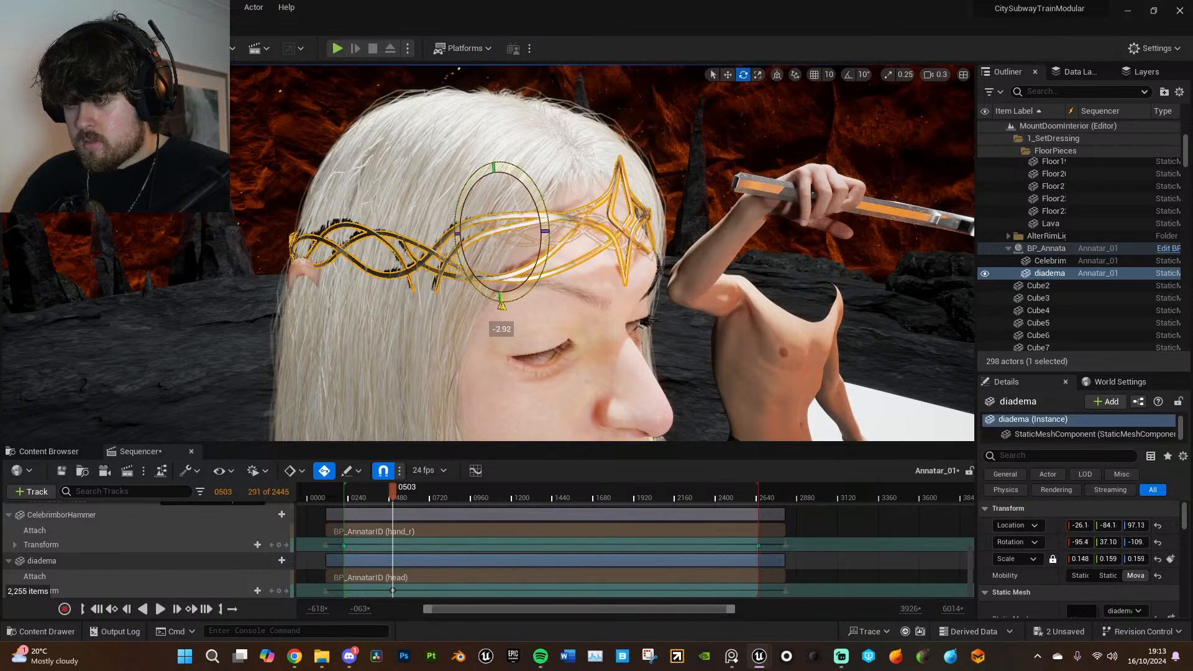
{"action": "left_click_drag", "start_coordinate": [535, 261], "coordinate": [538, 253]}
{"action": "key", "text": "w"}
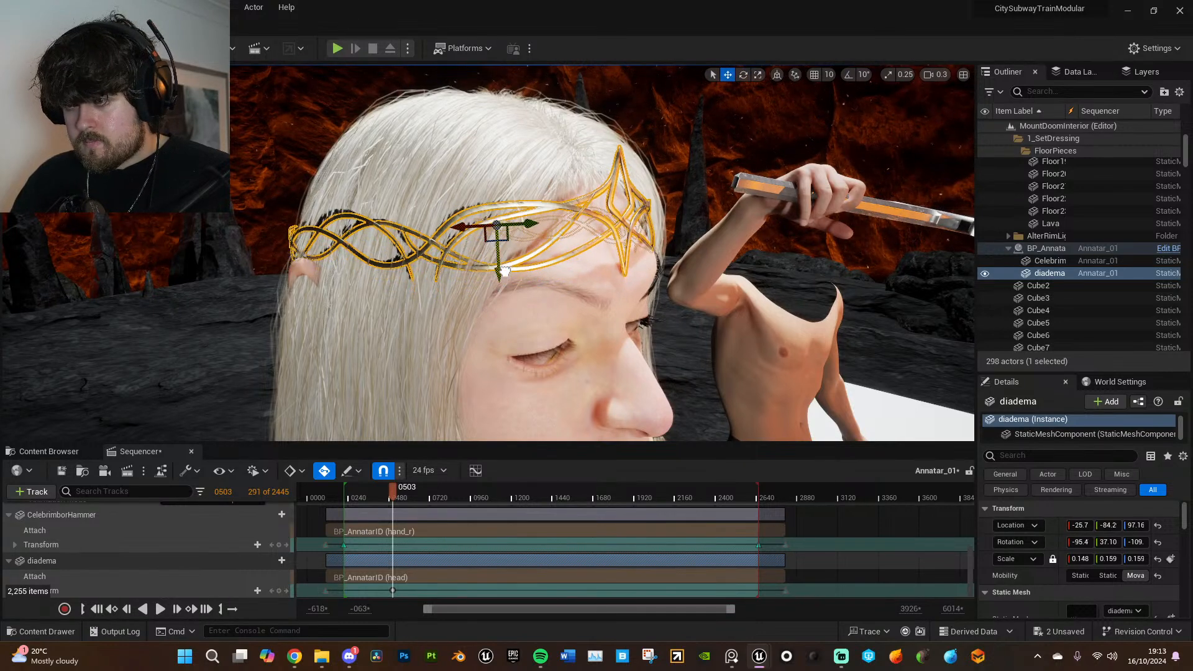
- Shift the diadema sideways to about -25.6, -83.9, 96.89 to centre its star on the forehead
{"action": "key", "text": "d"}
{"action": "right_click_drag", "start_coordinate": [505, 273], "coordinate": [354, 270]}
{"action": "key", "text": "a"}
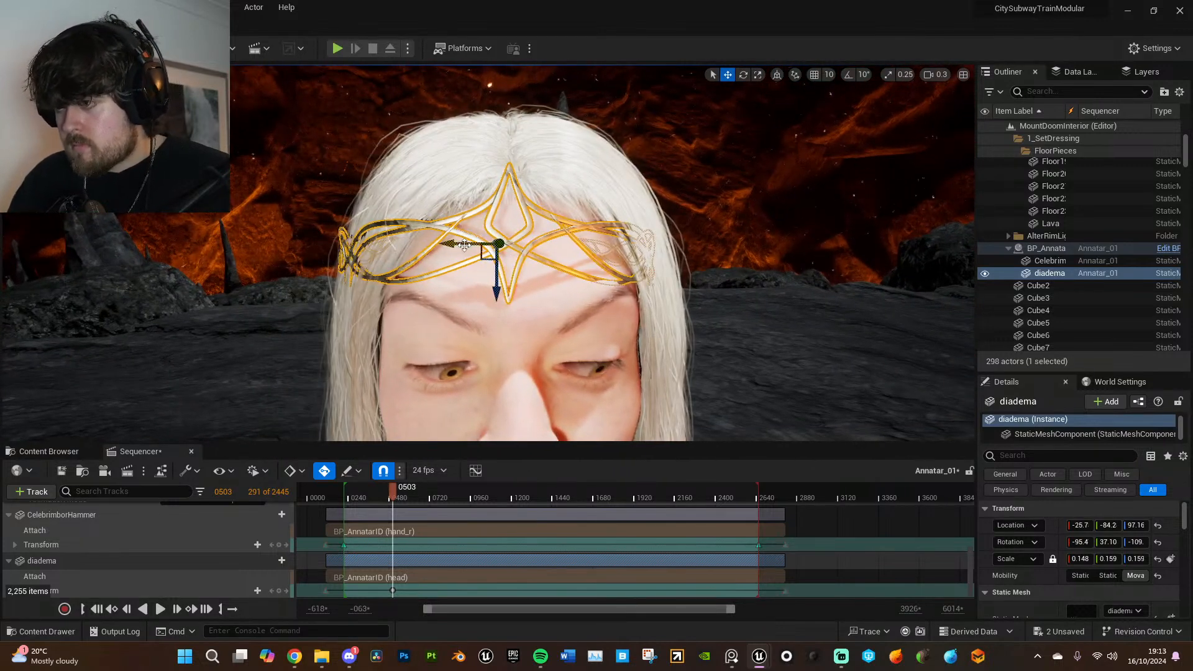
{"action": "left_click_drag", "start_coordinate": [472, 244], "coordinate": [475, 244]}
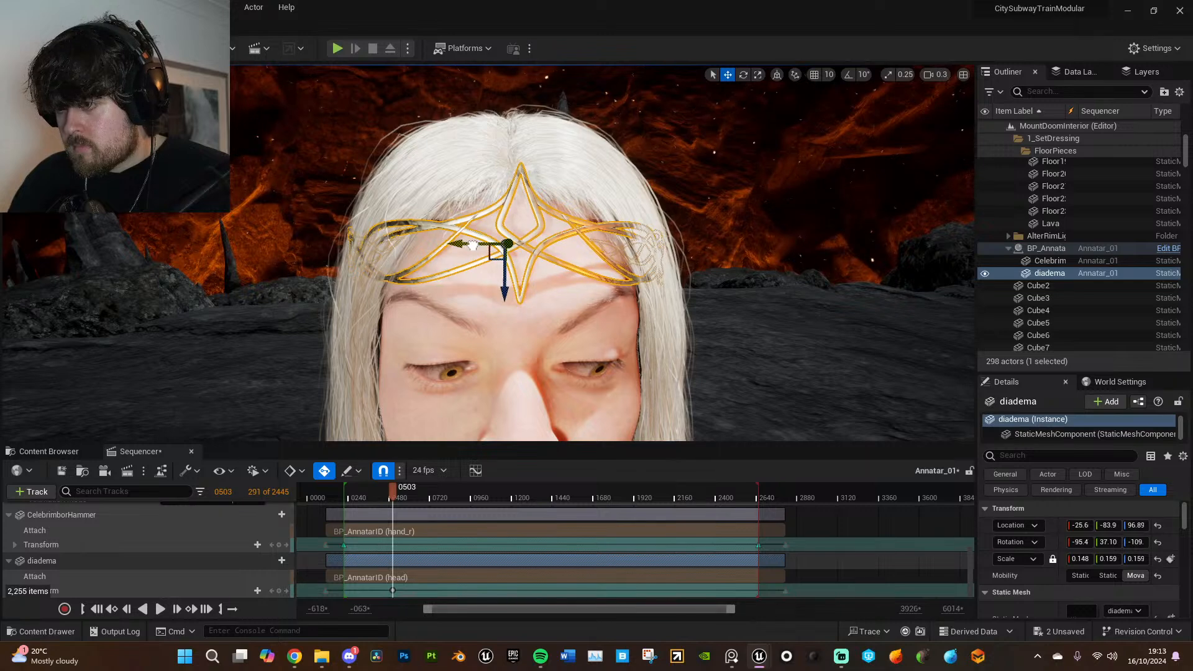
{"action": "key", "text": "s"}
{"action": "right_click_drag", "start_coordinate": [540, 281], "coordinate": [535, 245]}
{"action": "key", "text": "q"}
{"action": "key", "text": "g"}
{"action": "key", "text": "w"}
{"action": "key", "text": "e"}
{"action": "left_click", "coordinate": [519, 242]}
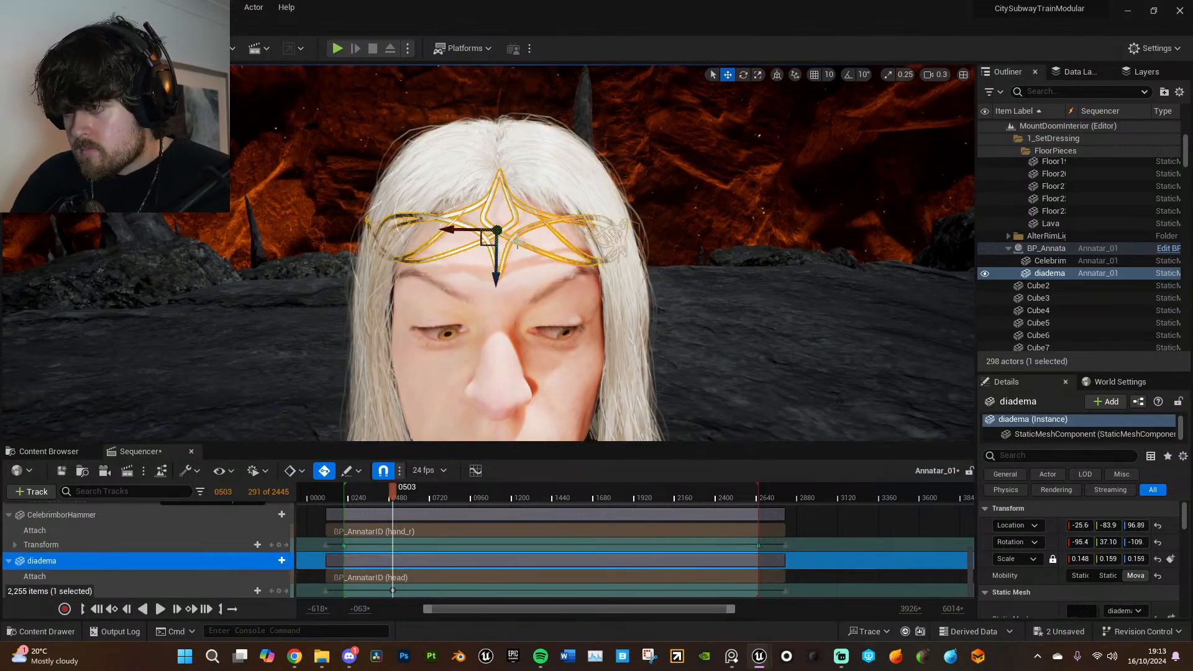
- Try a small sideways nudge of the diadema on the forehead and undo it
{"action": "left_click_drag", "start_coordinate": [468, 231], "coordinate": [467, 231]}
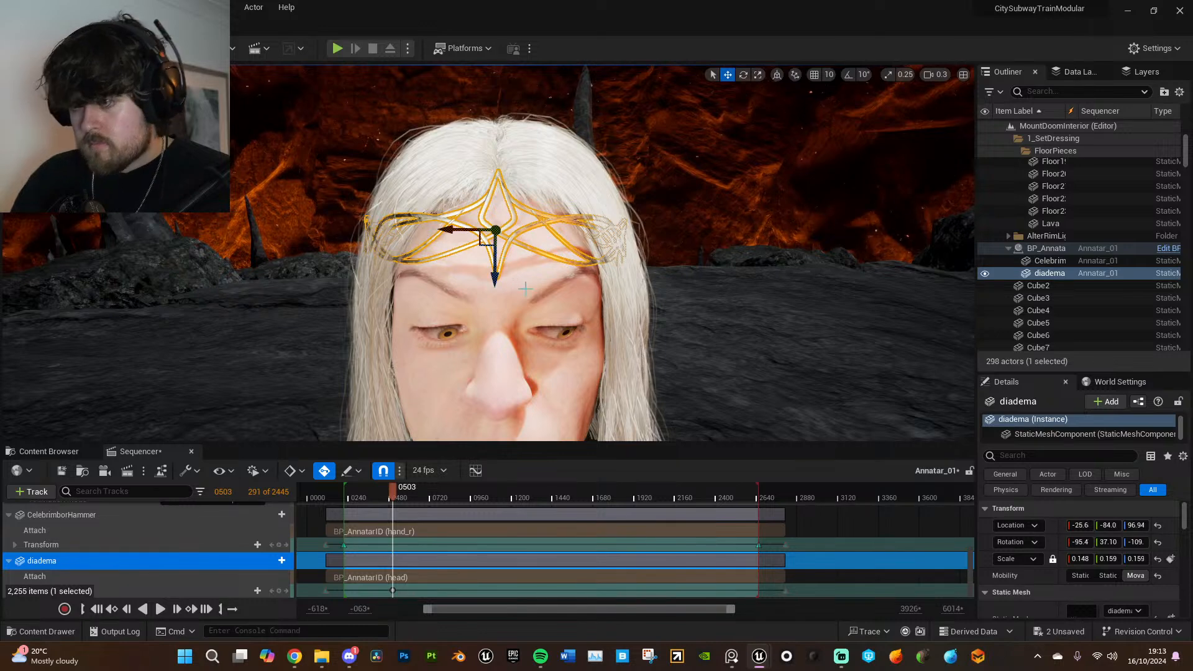
{"action": "left_click", "coordinate": [700, 256]}
{"action": "right_click_drag", "start_coordinate": [700, 270], "coordinate": [699, 240]}
{"action": "scroll", "coordinate": [699, 270], "scroll_direction": "down", "scroll_amount": 3}
{"action": "scroll", "coordinate": [700, 270], "scroll_direction": "up", "scroll_amount": 2}
{"action": "key", "text": "ctrl+z"}
{"action": "key", "text": "ctrl+z"}
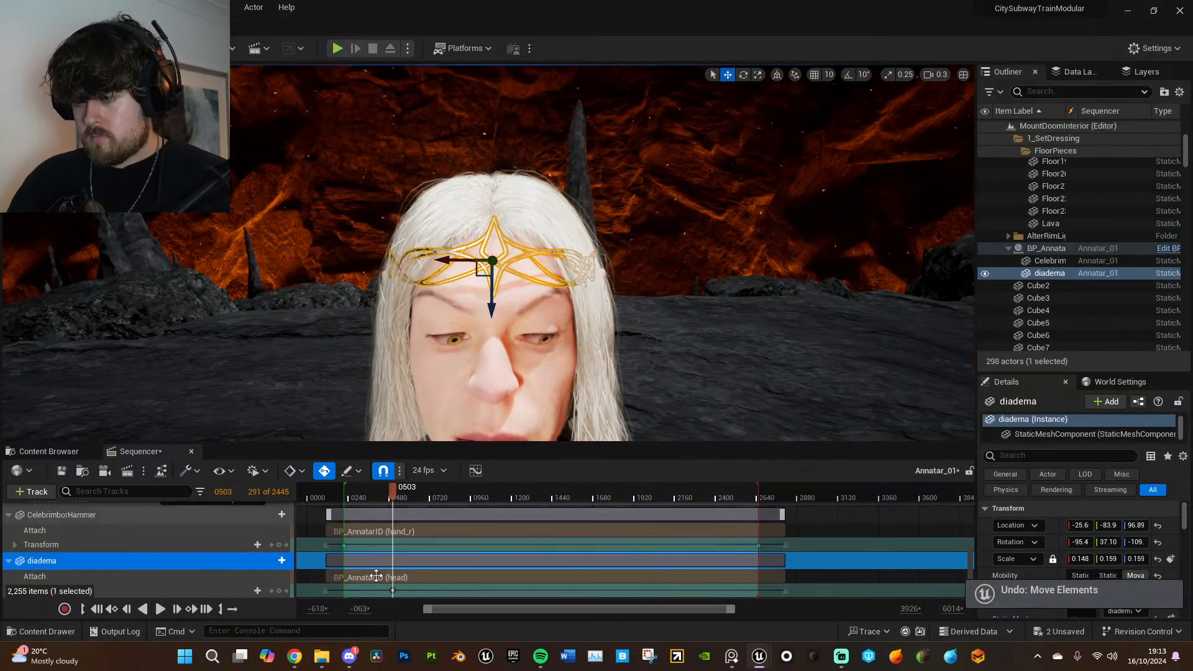
- Scrub the sequence to frame 2655 to check whether the diadema follows Annatar's head
{"action": "left_click_drag", "start_coordinate": [392, 590], "coordinate": [568, 591]}
{"action": "right_click_drag", "start_coordinate": [754, 327], "coordinate": [839, 325]}
{"action": "key", "text": "s"}
{"action": "mouse_move", "coordinate": [570, 498]}
{"action": "left_mouse_down"}
{"action": "mouse_move", "coordinate": [561, 491]}
{"action": "mouse_move", "coordinate": [580, 485]}
{"action": "left_mouse_up"}
{"action": "left_click_drag", "start_coordinate": [568, 591], "coordinate": [759, 590]}
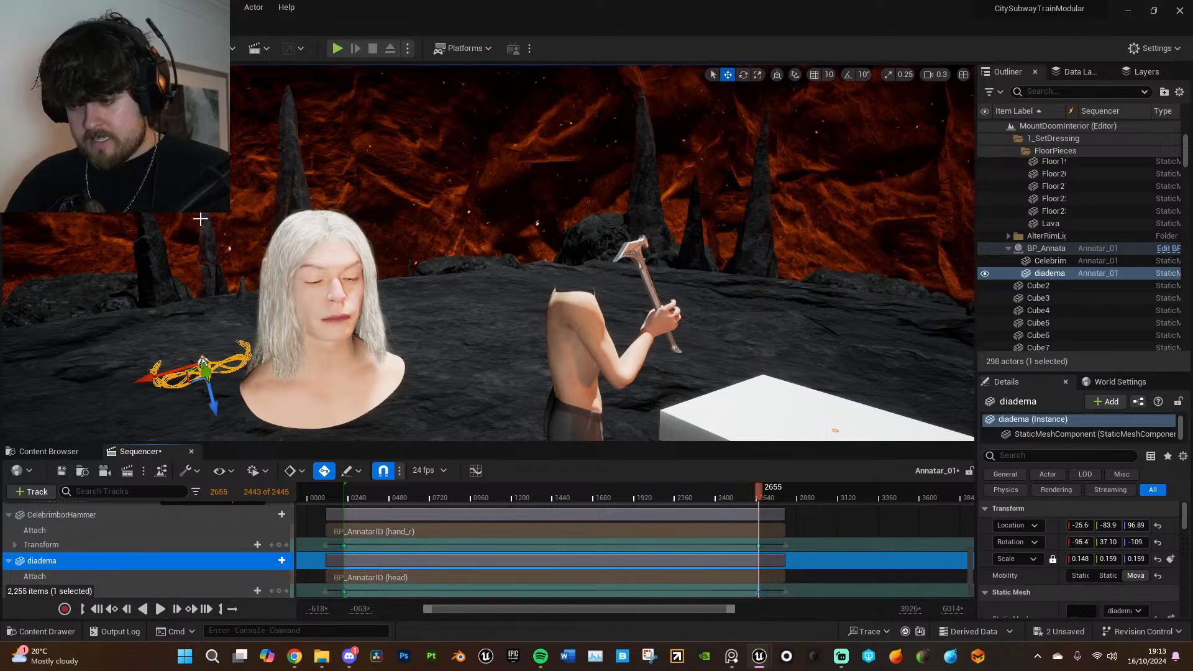
- Save all changes and delete the diadema from the Annatar_01 sequence
{"action": "left_click", "coordinate": [45, 7]}
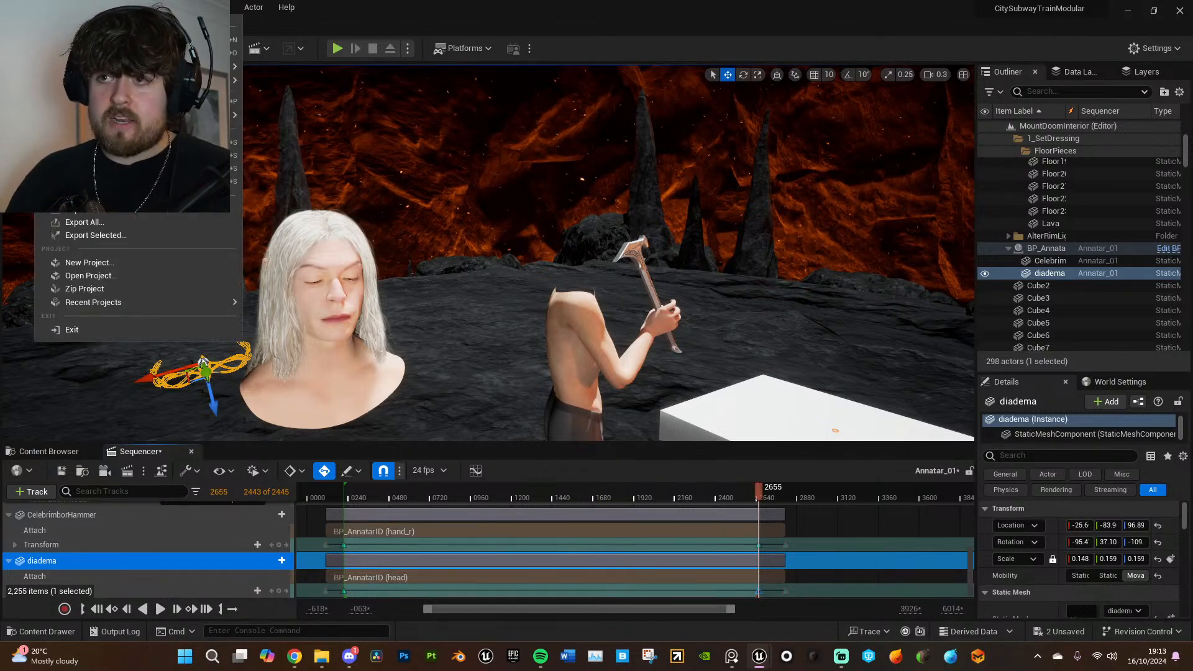
{"action": "left_click", "coordinate": [137, 181]}
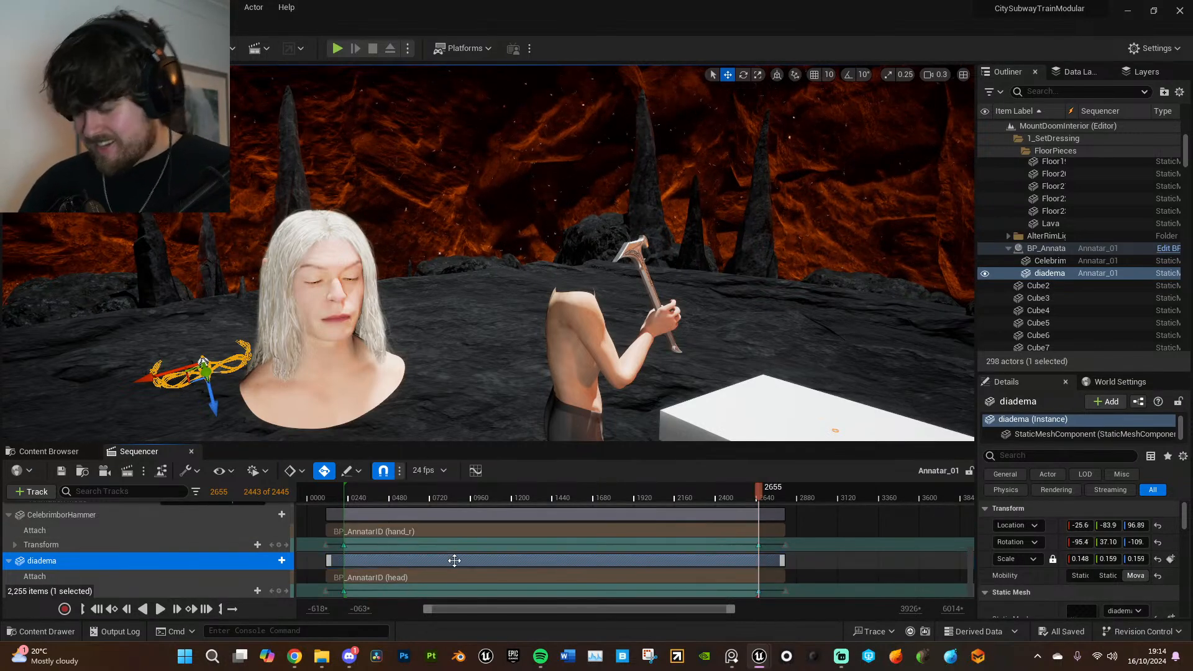
{"action": "key", "text": "Delete"}
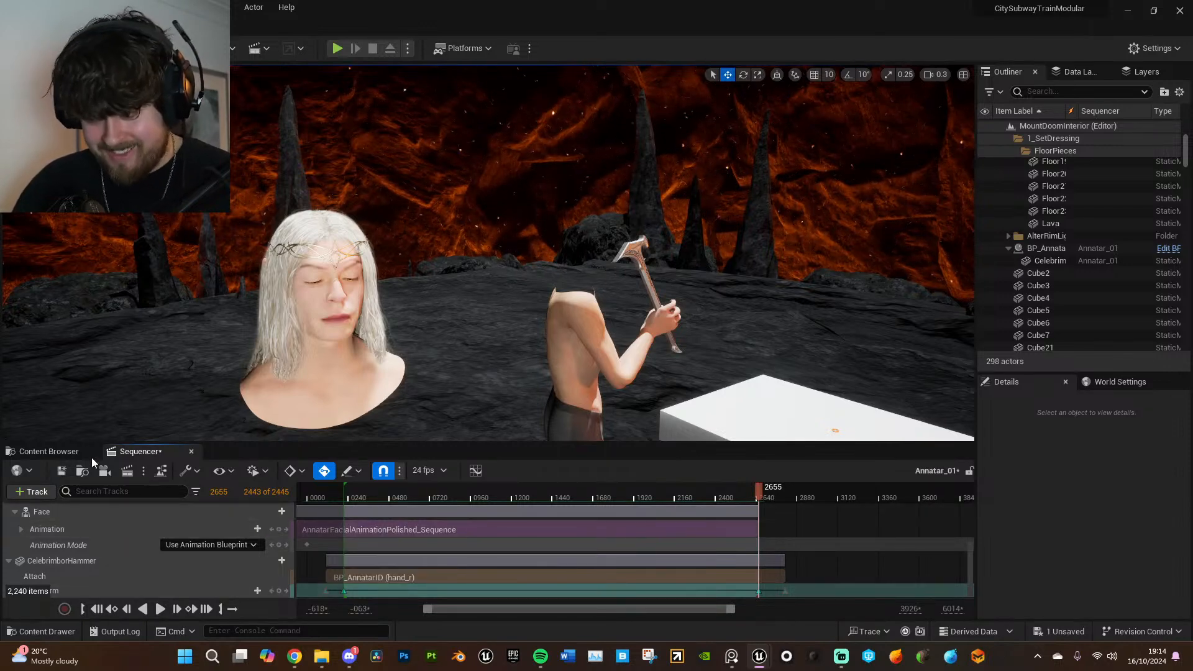
- Reload the MountDoomInterior map from the Annatar_01 asset in the One/Sequence folder
{"action": "left_click", "coordinate": [66, 456]}
{"action": "left_click", "coordinate": [250, 472]}
{"action": "scroll", "coordinate": [512, 580], "scroll_direction": "down", "scroll_amount": 6}
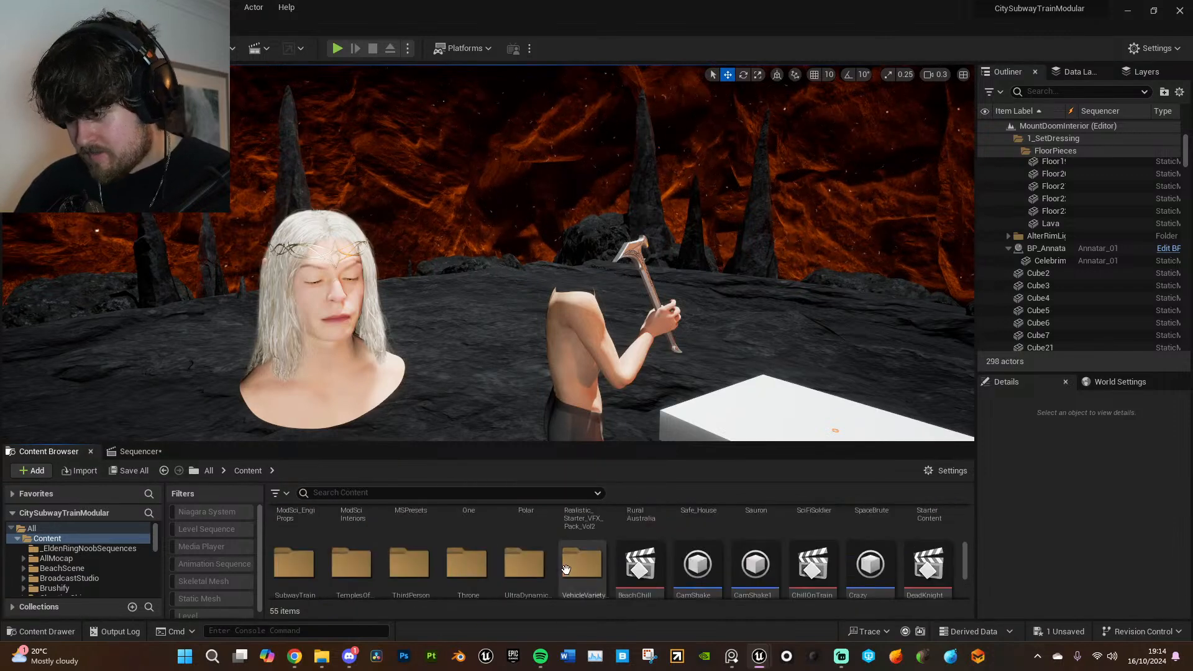
{"action": "scroll", "coordinate": [485, 547], "scroll_direction": "up", "scroll_amount": 1}
{"action": "double_click", "coordinate": [469, 528]}
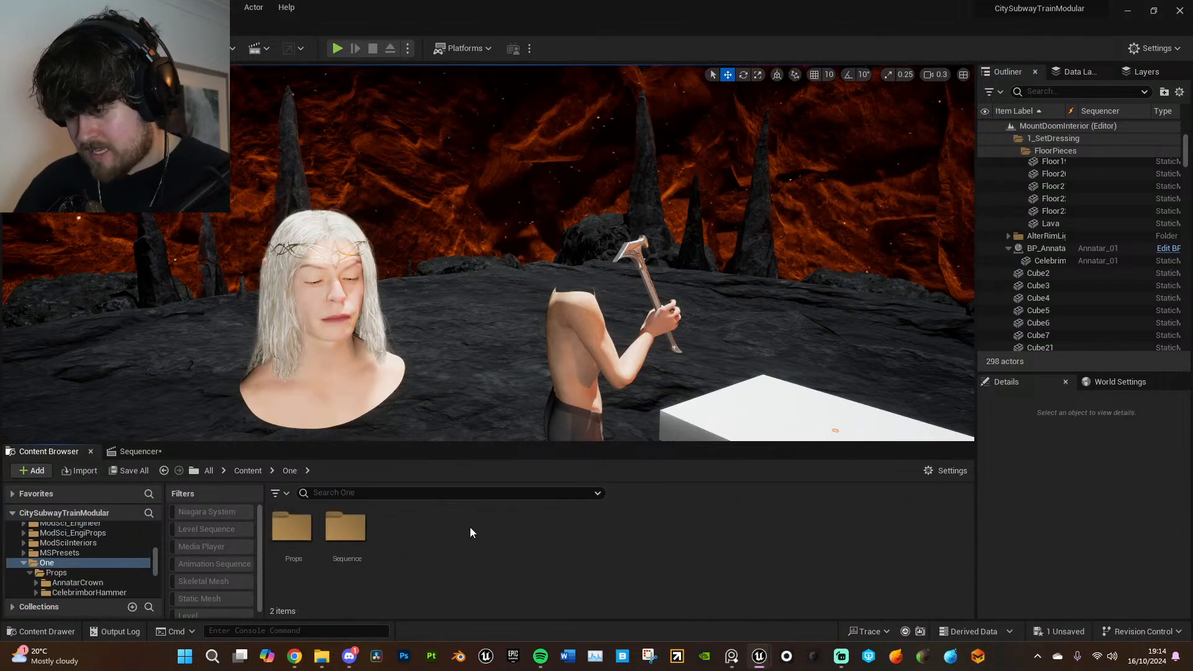
{"action": "double_click", "coordinate": [342, 532]}
{"action": "right_click", "coordinate": [292, 536]}
{"action": "mouse_move", "coordinate": [389, 273]}
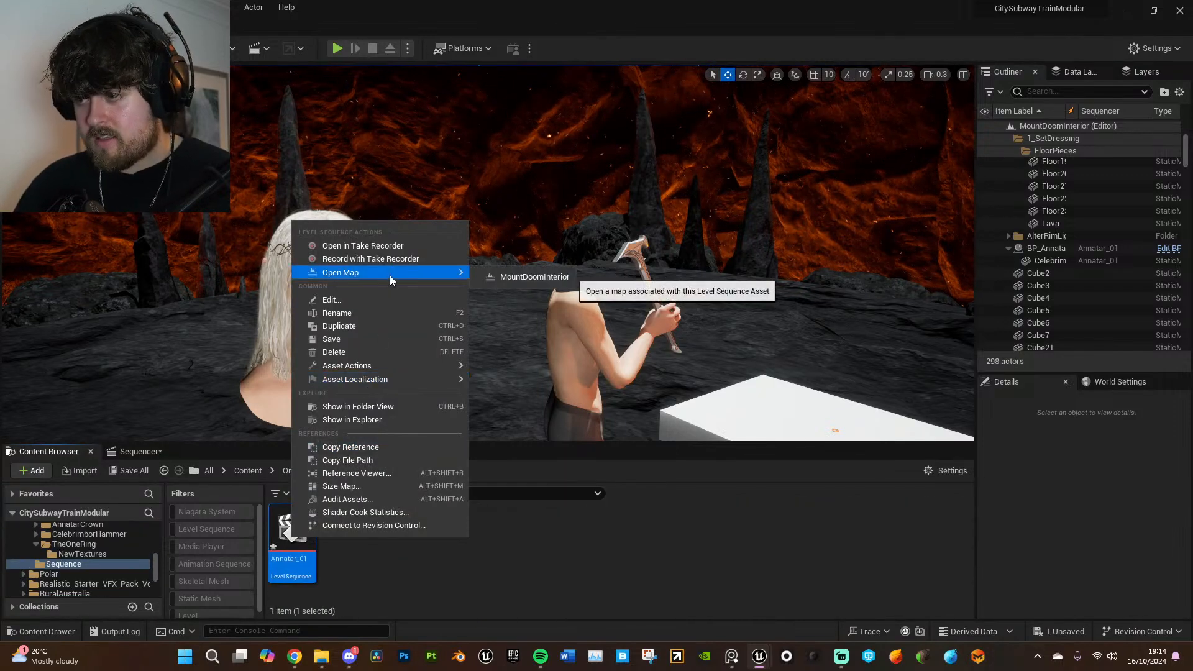
{"action": "left_click", "coordinate": [538, 277]}
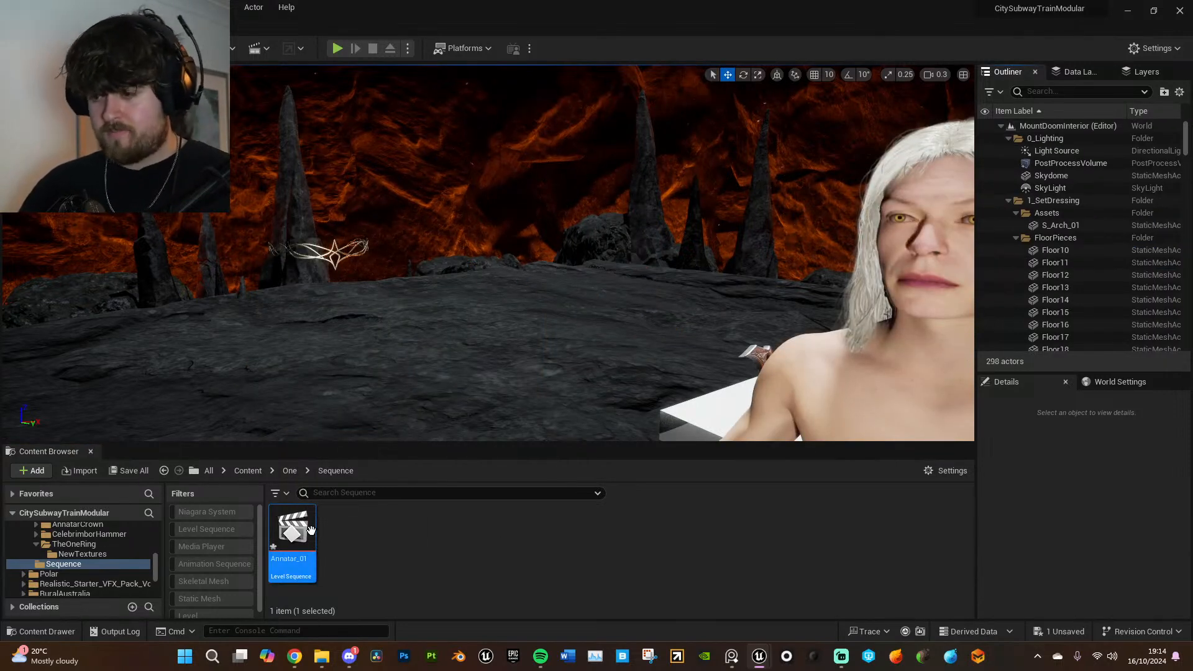
- Reopen the Annatar_01 sequence and move the playhead to frame -24
{"action": "double_click", "coordinate": [312, 531]}
{"action": "left_click", "coordinate": [346, 494]}
{"action": "left_click_drag", "start_coordinate": [349, 492], "coordinate": [303, 490]}
- Select the diadema on Annatar's forehead and tilt it to -6.83° to match the head's angle
{"action": "right_click_drag", "start_coordinate": [483, 337], "coordinate": [379, 324]}
{"action": "key", "text": "d"}
{"action": "key", "text": "w"}
{"action": "left_click", "coordinate": [494, 235]}
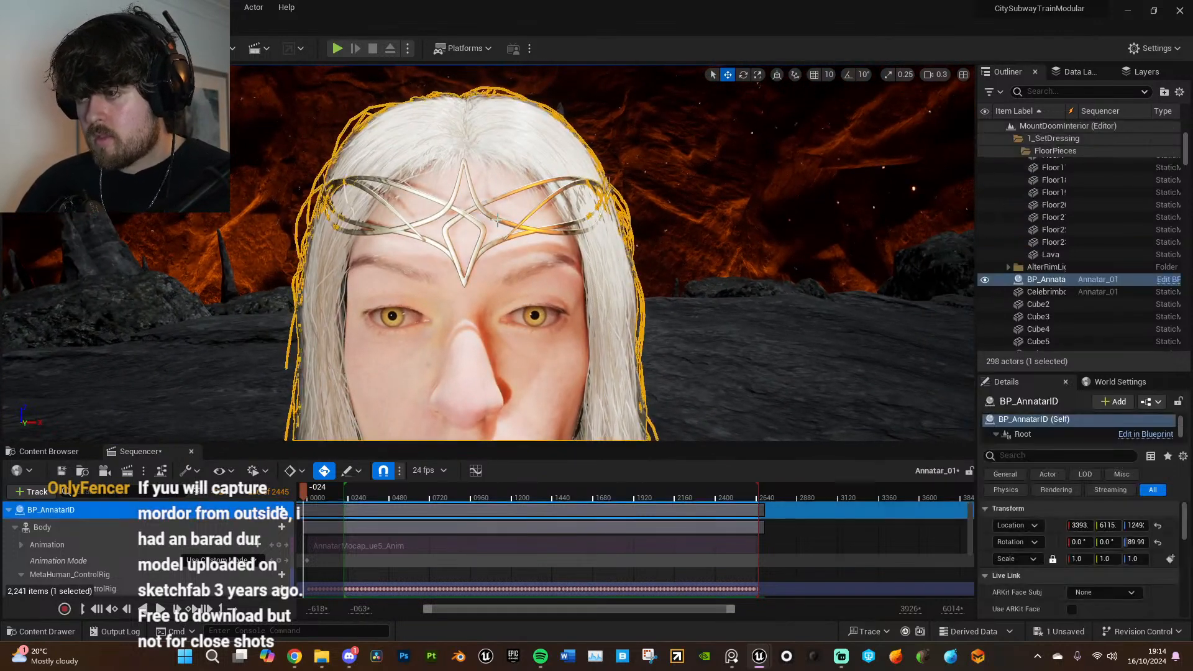
{"action": "right_click_drag", "start_coordinate": [494, 234], "coordinate": [527, 219]}
{"action": "key", "text": "a"}
{"action": "key", "text": "e"}
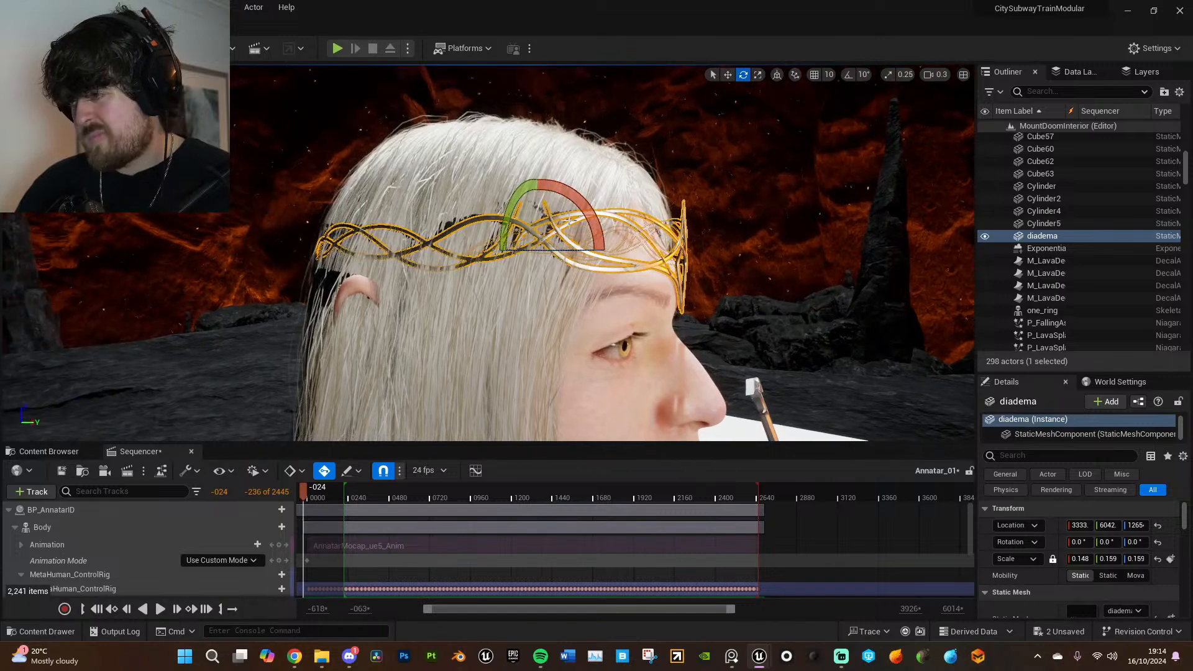
{"action": "left_click_drag", "start_coordinate": [485, 229], "coordinate": [482, 229]}
- Shift the diadema slightly back along Y so it fits closer against Annatar's forehead
{"action": "key", "text": "w"}
{"action": "key", "text": "a"}
{"action": "right_click_drag", "start_coordinate": [485, 228], "coordinate": [550, 228]}
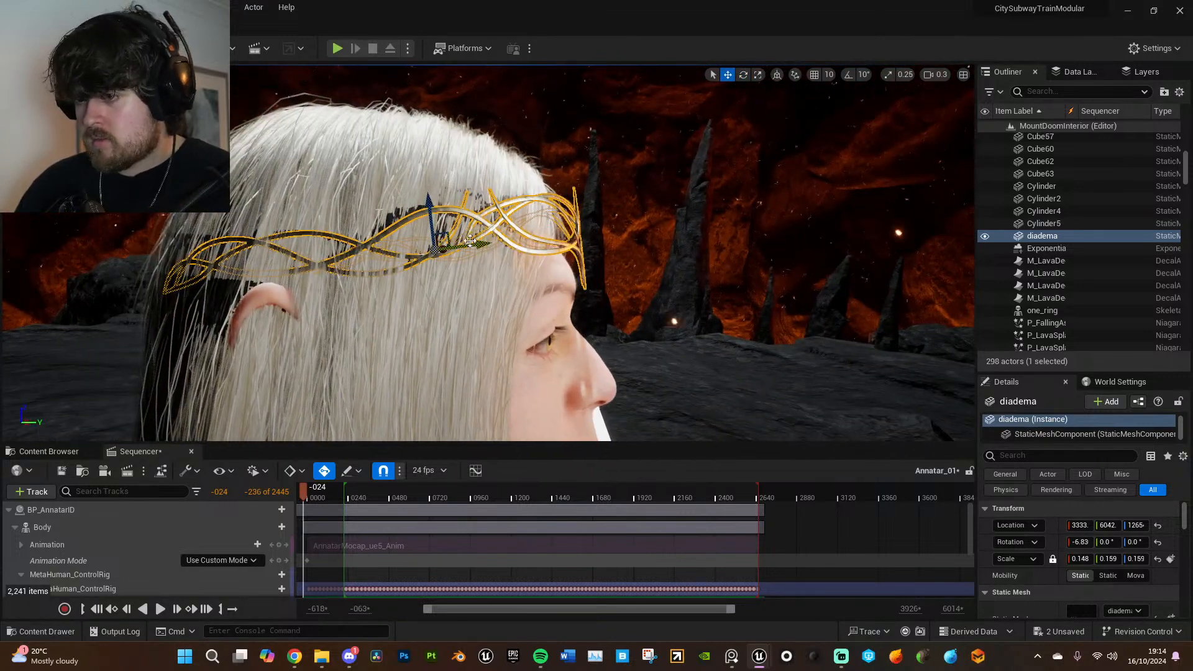
{"action": "left_click_drag", "start_coordinate": [450, 232], "coordinate": [448, 246]}
{"action": "right_click_drag", "start_coordinate": [448, 246], "coordinate": [279, 267]}
{"action": "key", "text": "d"}
{"action": "key", "text": "e"}
{"action": "key", "text": "a"}
{"action": "key", "text": "s"}
{"action": "mouse_move", "coordinate": [562, 295]}
{"action": "right_mouse_down"}
{"action": "mouse_move", "coordinate": [578, 295]}
{"action": "mouse_move", "coordinate": [569, 264]}
{"action": "mouse_move", "coordinate": [573, 274]}
{"action": "right_mouse_up"}
{"action": "key", "text": "s"}
{"action": "key", "text": "q"}
{"action": "key", "text": "e"}
{"action": "key", "text": "w"}
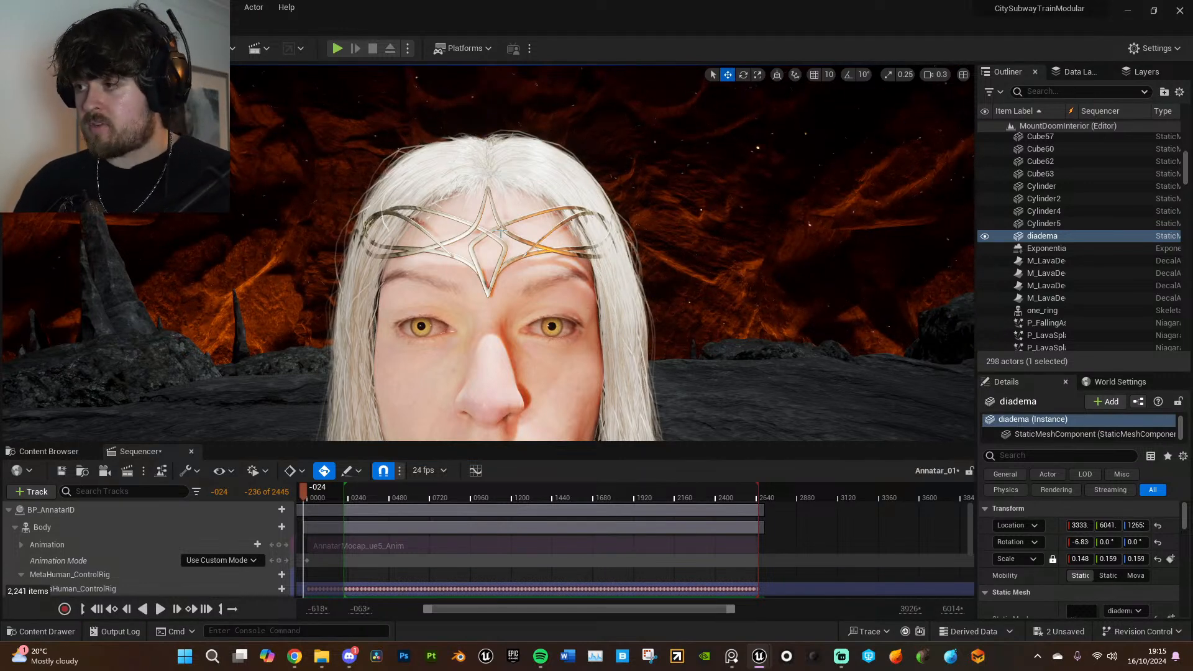
- Add the selected diadema to the Annatar_01 sequence as an actor track
{"action": "left_click", "coordinate": [501, 231]}
{"action": "left_click", "coordinate": [502, 225]}
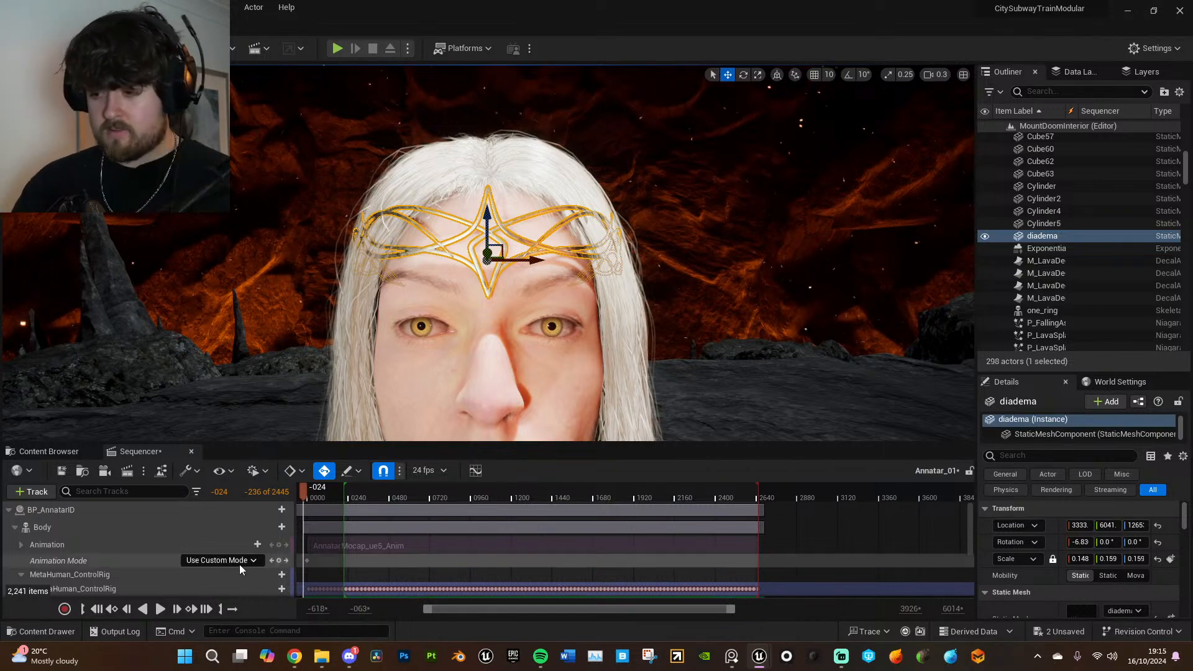
{"action": "scroll", "coordinate": [221, 528], "scroll_direction": "down", "scroll_amount": 4}
{"action": "scroll", "coordinate": [224, 577], "scroll_direction": "down", "scroll_amount": 2}
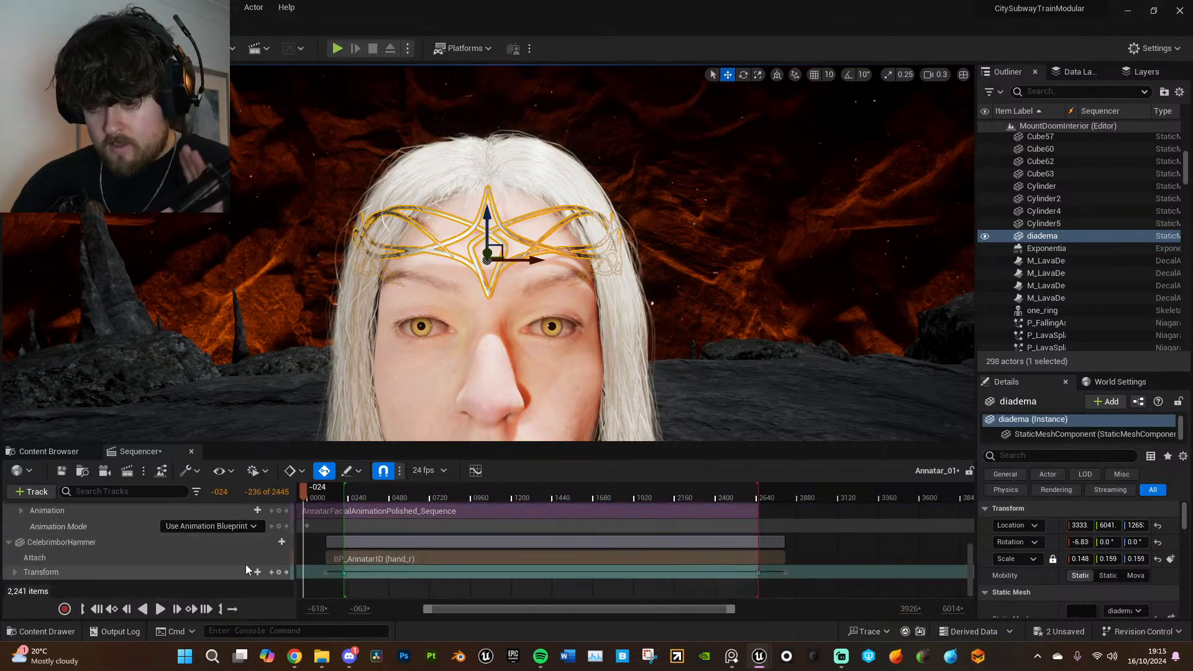
{"action": "left_click", "coordinate": [51, 492]}
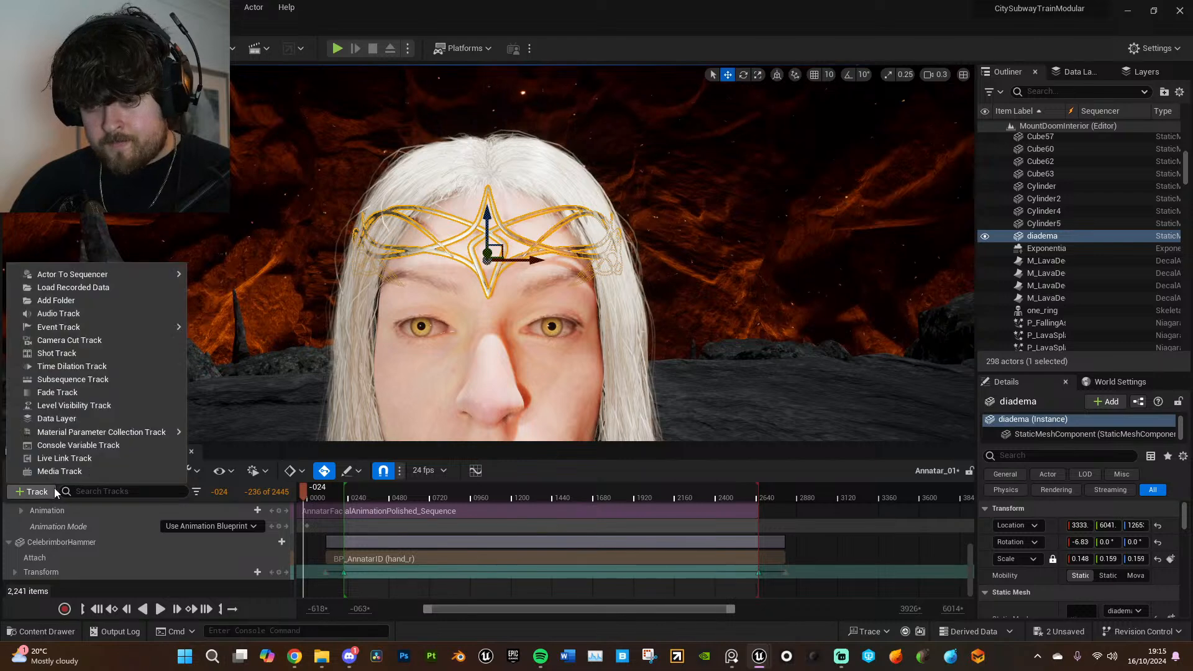
{"action": "mouse_move", "coordinate": [177, 275]}
{"action": "left_click", "coordinate": [251, 277]}
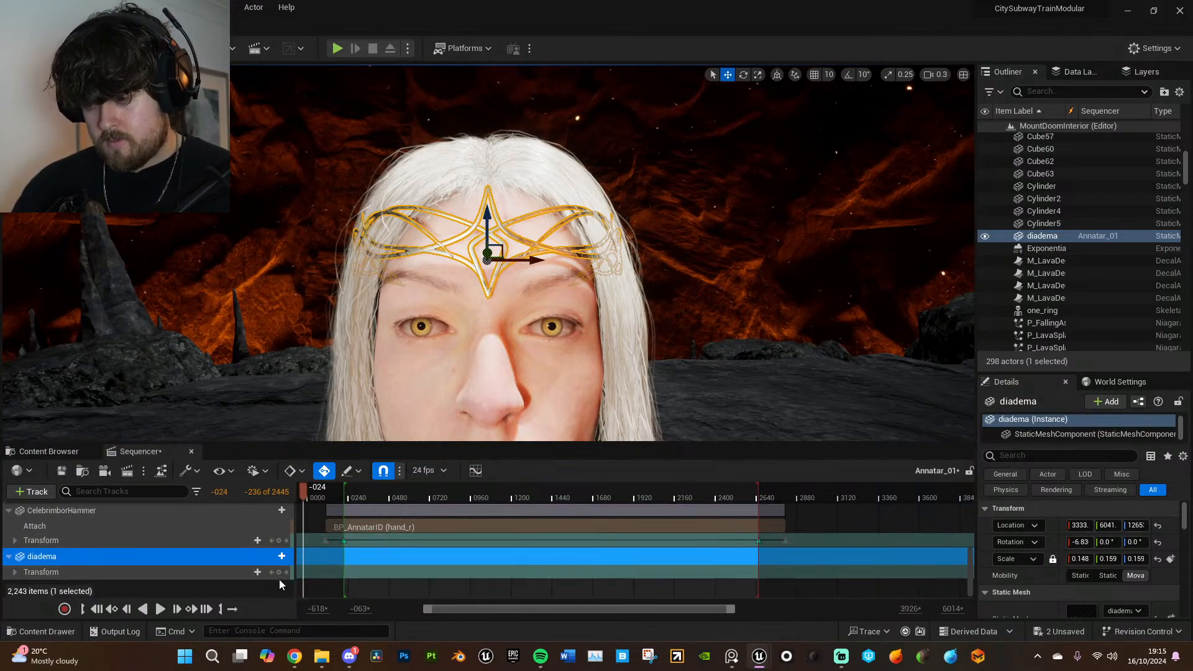
- Attach the diadema to the head bone of BP_AnnatarID's body
{"action": "left_click", "coordinate": [282, 556]}
{"action": "mouse_move", "coordinate": [312, 442]}
{"action": "mouse_move", "coordinate": [315, 415]}
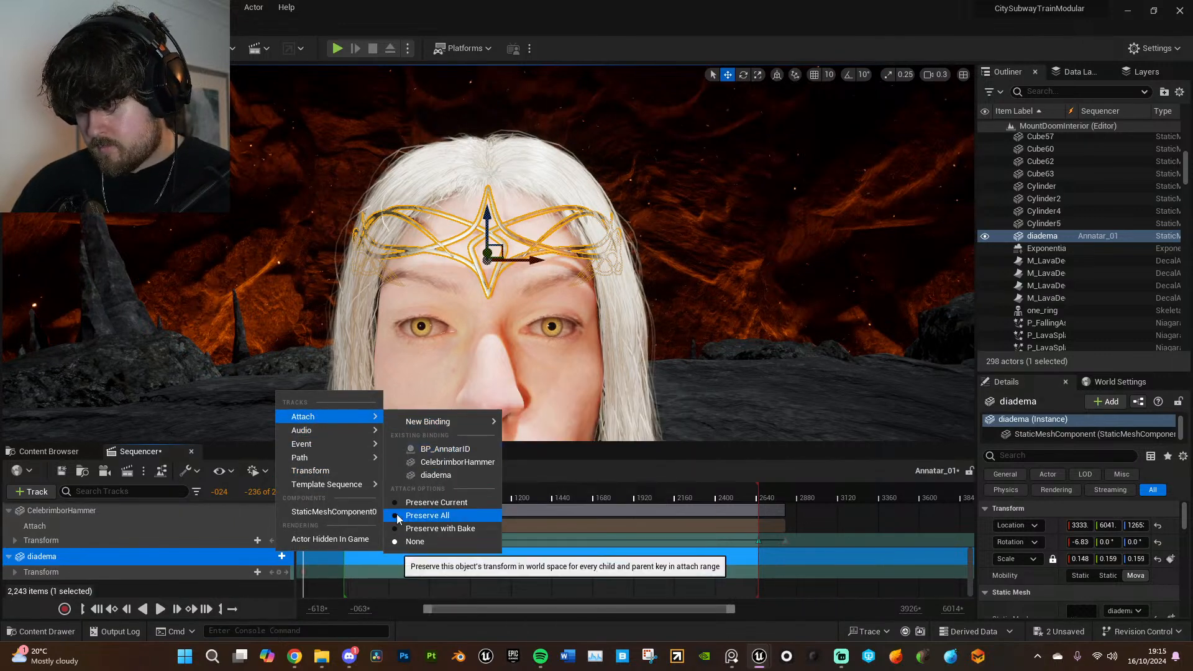
{"action": "left_click", "coordinate": [453, 449]}
{"action": "left_click", "coordinate": [482, 467]}
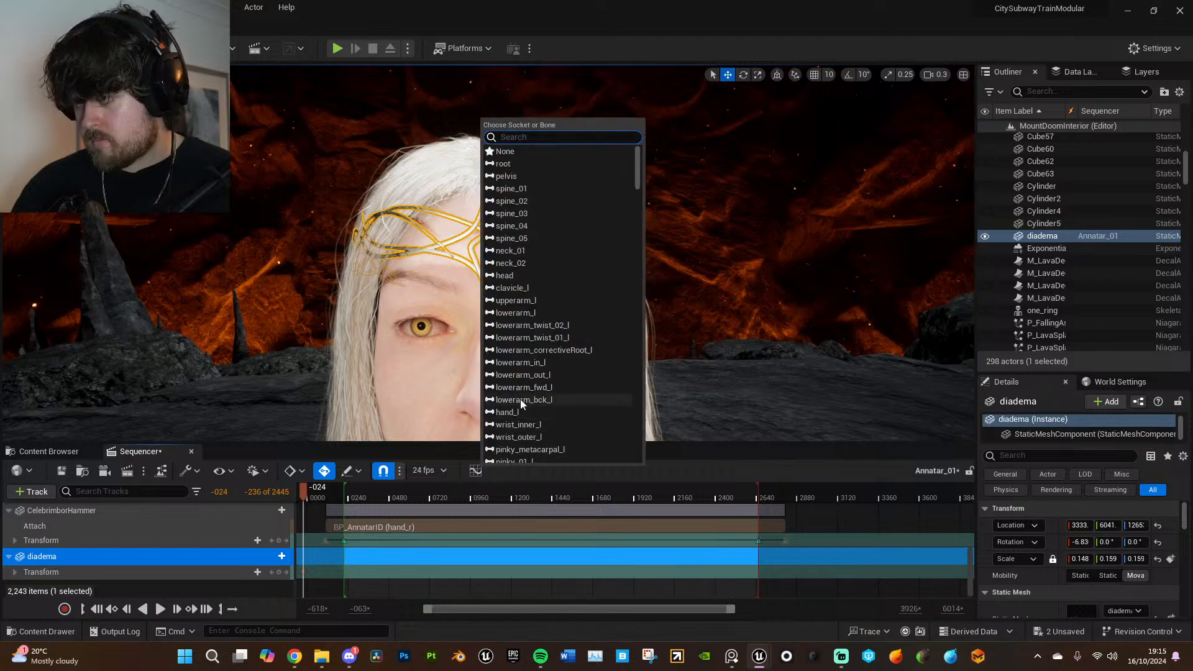
{"action": "left_click", "coordinate": [510, 276]}
{"action": "scroll", "coordinate": [446, 513], "scroll_direction": "down", "scroll_amount": 1}
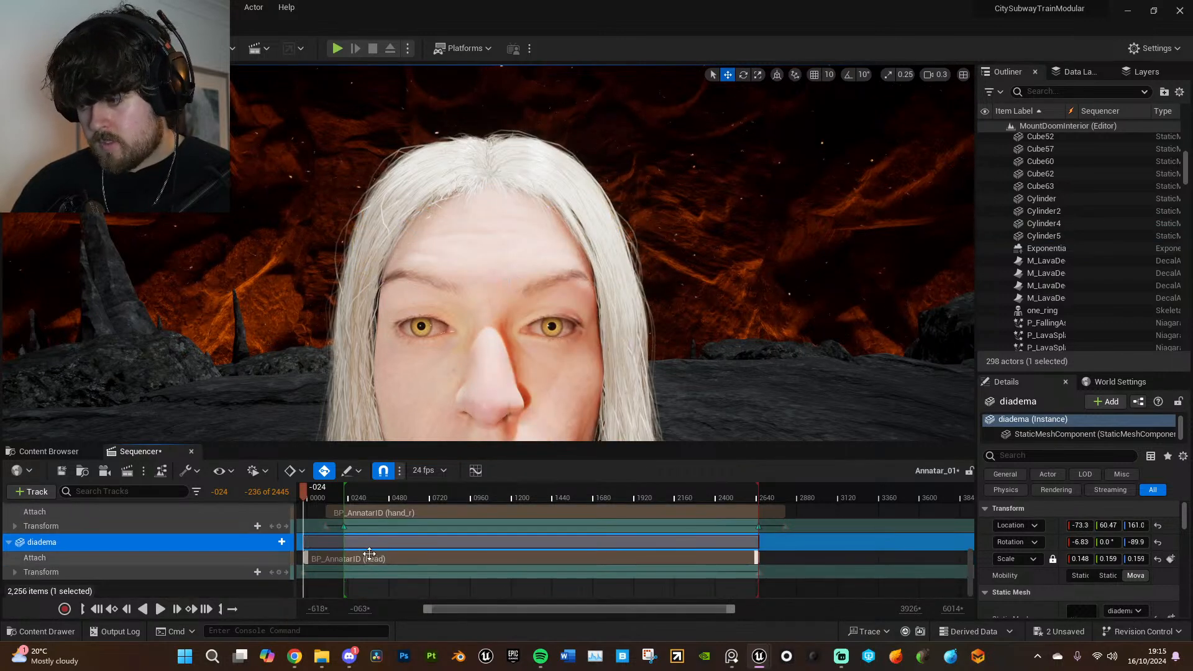
- Extend the end of the diadema's section beyond the end of the sequence's playback range
{"action": "left_click_drag", "start_coordinate": [727, 615], "coordinate": [758, 612]}
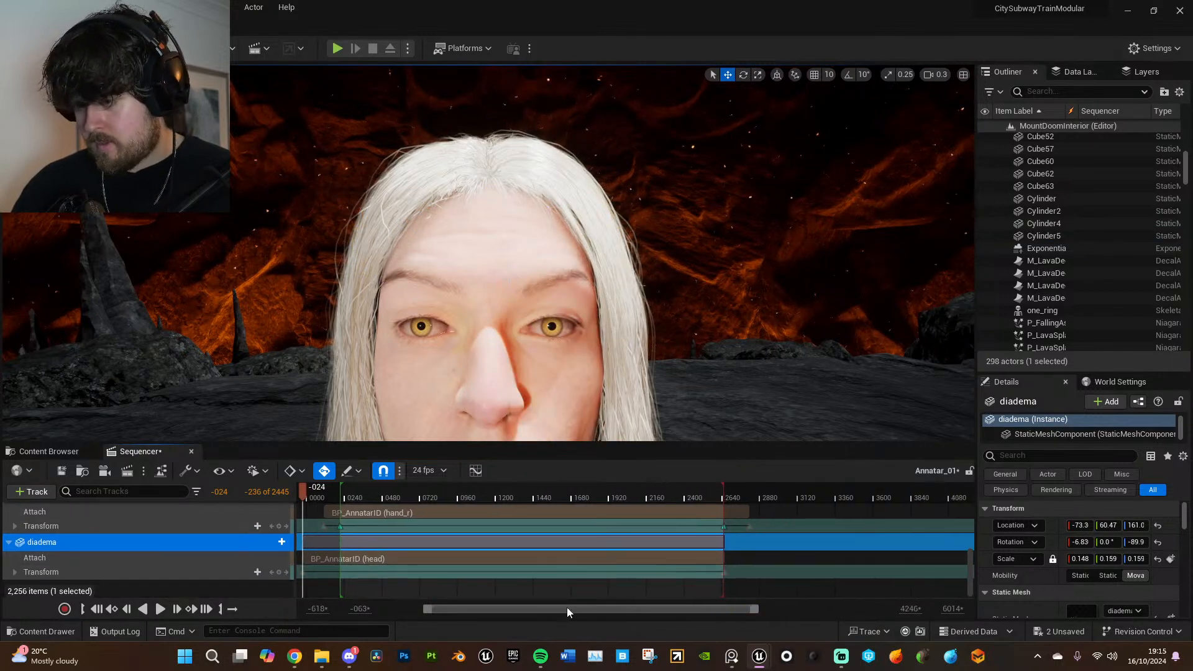
{"action": "left_click_drag", "start_coordinate": [423, 609], "coordinate": [417, 609]}
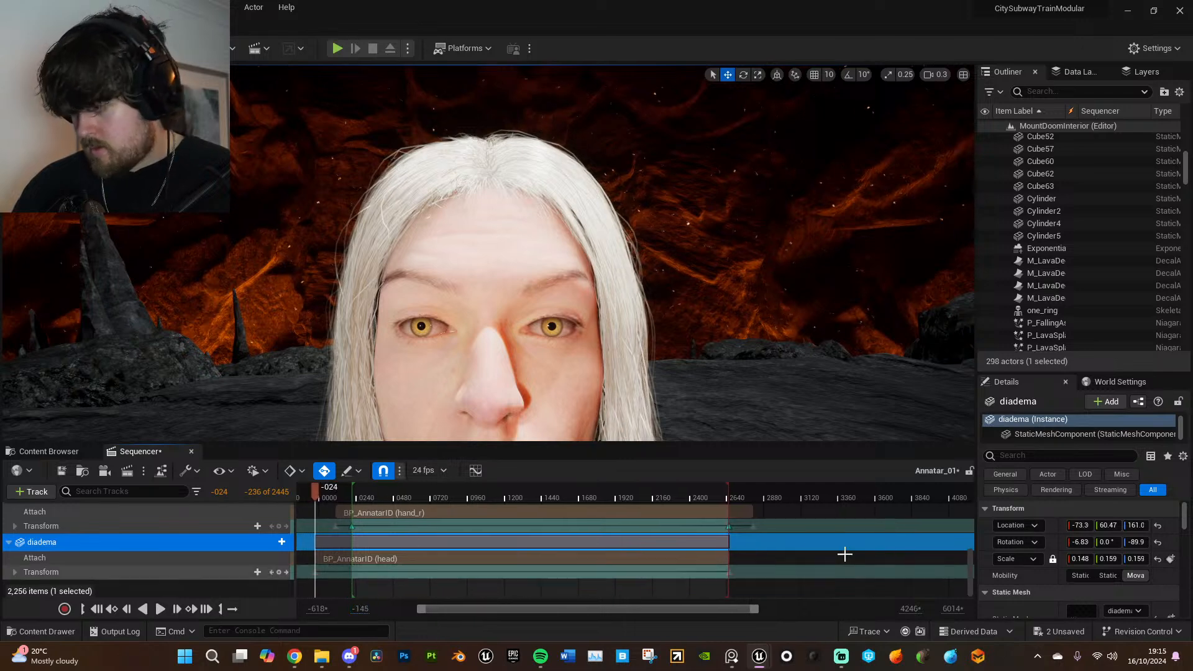
{"action": "left_click_drag", "start_coordinate": [727, 542], "coordinate": [758, 541]}
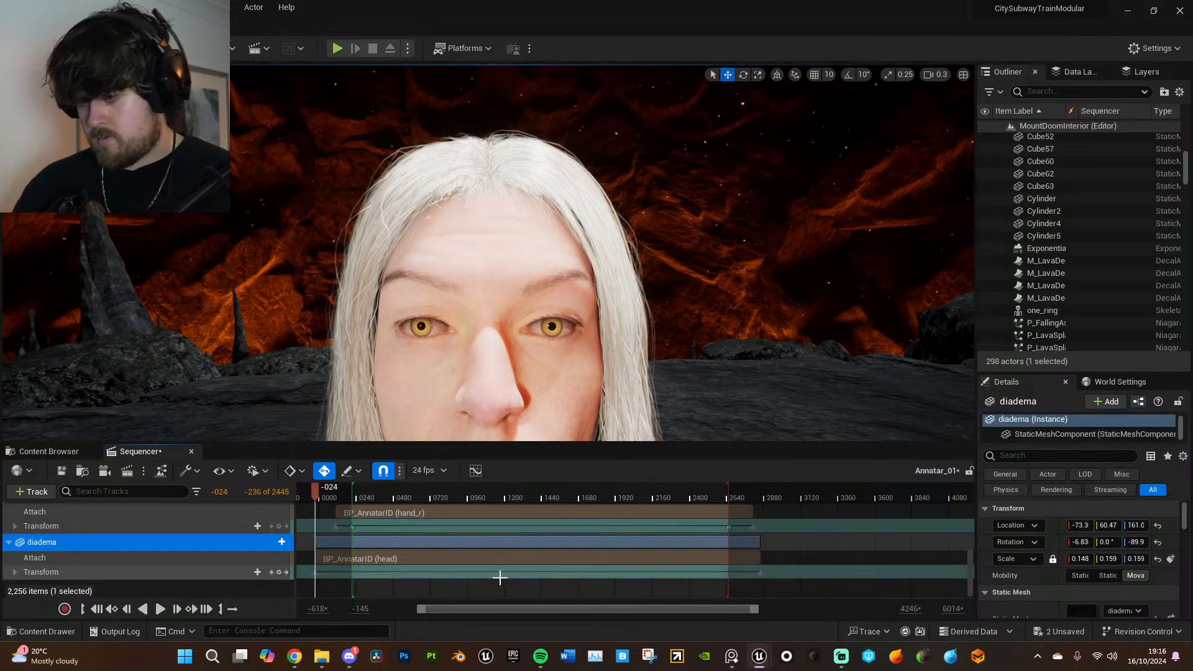
- Scrub forward to about frame 0211 and examine whether the diadema follows Annatar's head
{"action": "left_click_drag", "start_coordinate": [319, 492], "coordinate": [339, 493]}
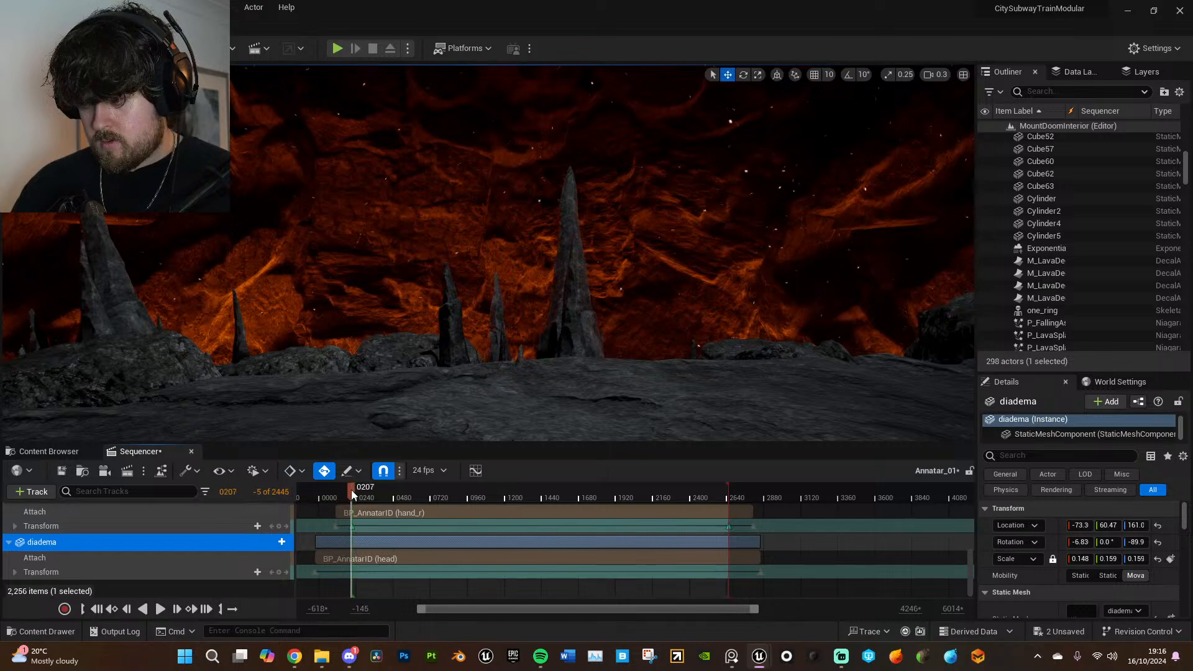
{"action": "right_click_drag", "start_coordinate": [423, 348], "coordinate": [547, 411]}
{"action": "key", "text": "w"}
{"action": "key", "text": "d"}
{"action": "key", "text": "a"}
{"action": "key", "text": "w"}
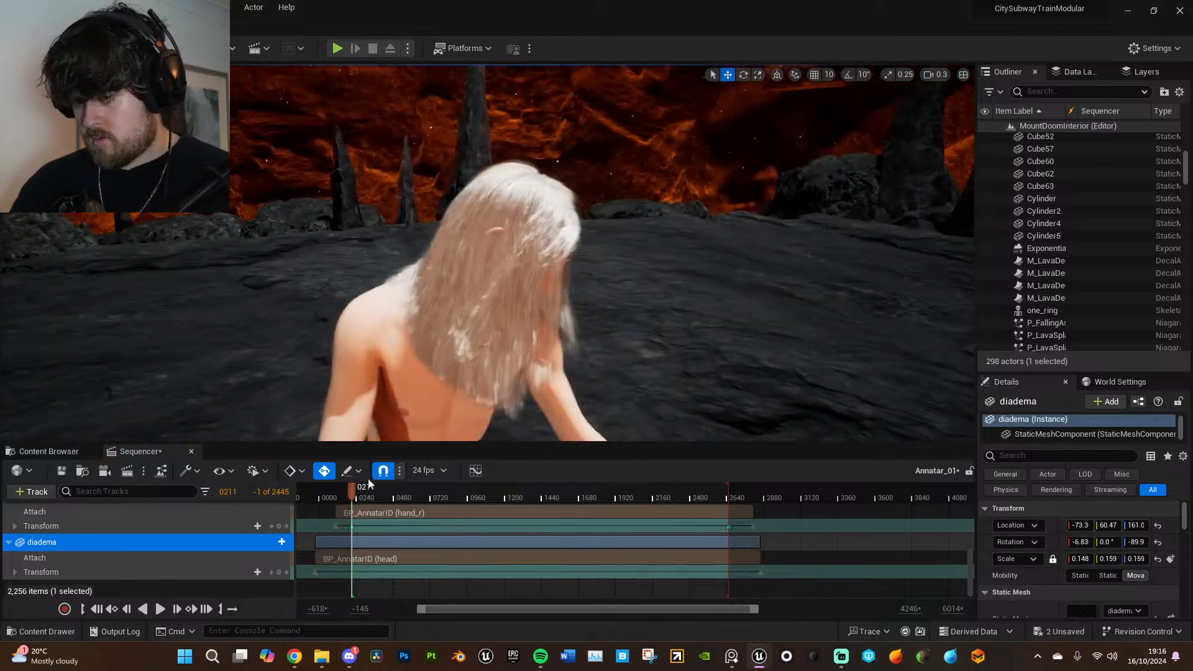
- Compare the diadema's placement before the sequence start and around frame 0018, viewing Annatar from several sides
{"action": "left_click", "coordinate": [315, 572]}
{"action": "right_click_drag", "start_coordinate": [398, 385], "coordinate": [516, 367]}
{"action": "key", "text": "d"}
{"action": "key", "text": "a"}
{"action": "key", "text": "w"}
{"action": "left_click", "coordinate": [323, 491]}
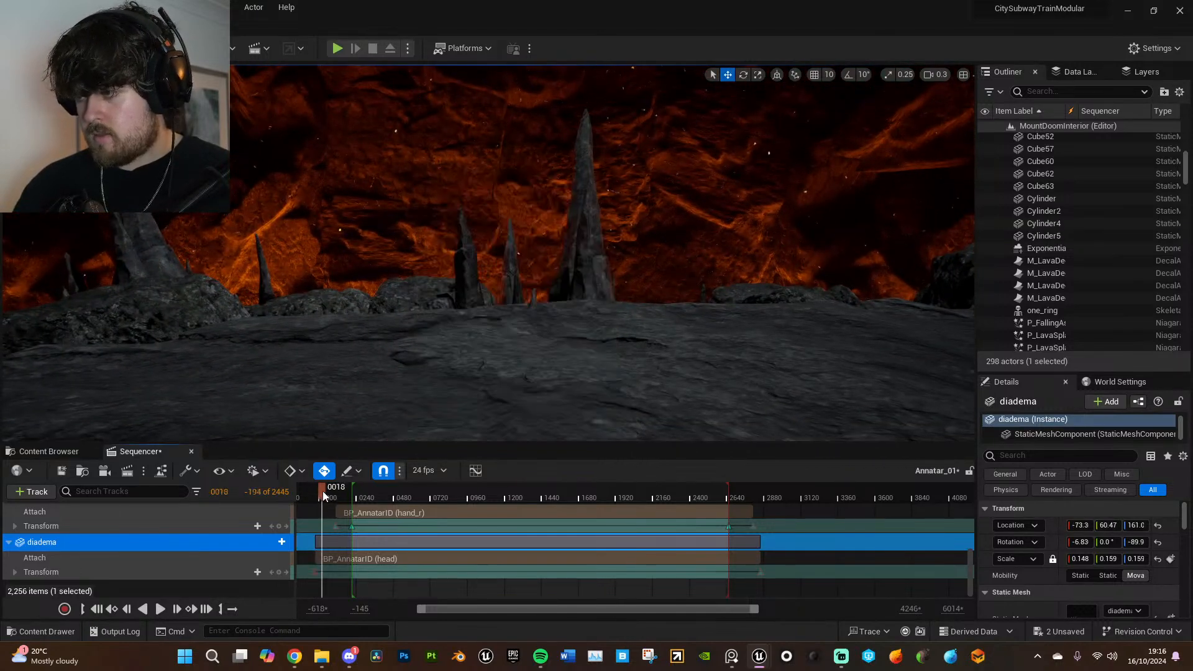
{"action": "right_click_drag", "start_coordinate": [397, 386], "coordinate": [503, 393]}
{"action": "key", "text": "d"}
{"action": "key", "text": "d"}
{"action": "key", "text": "w"}
{"action": "key", "text": "s"}
{"action": "key", "text": "a"}
- Go to about frame -025 and extend the start of the diadema's section earlier
{"action": "left_click", "coordinate": [315, 571]}
{"action": "key", "text": "a"}
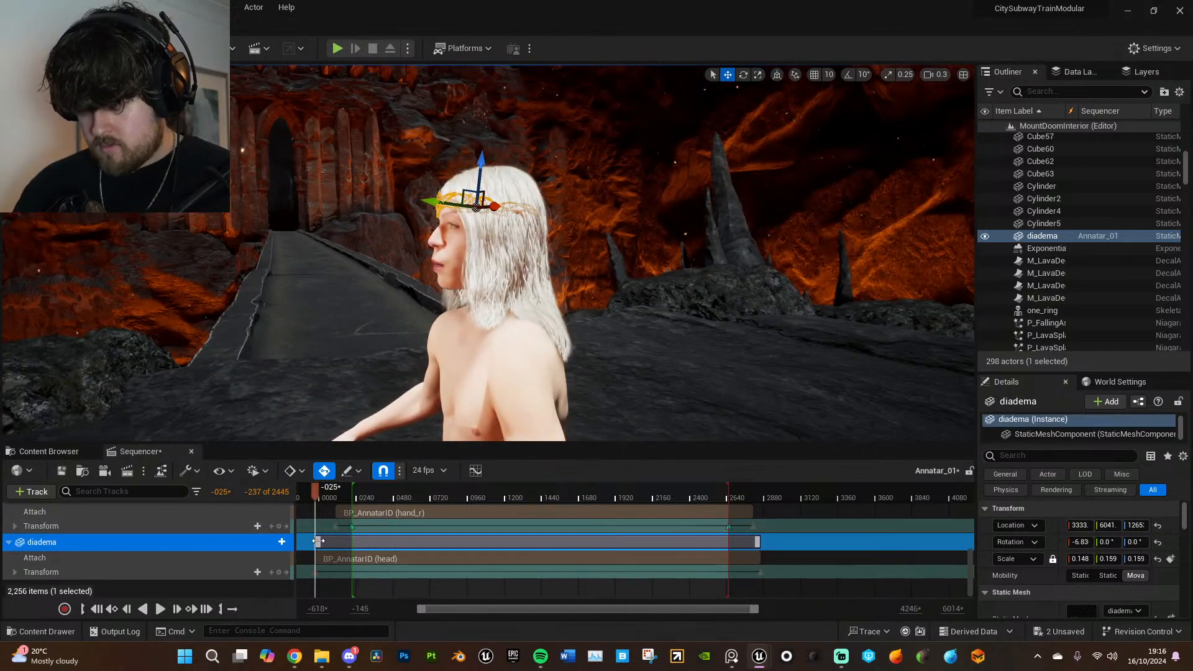
{"action": "left_click_drag", "start_coordinate": [318, 541], "coordinate": [306, 542]}
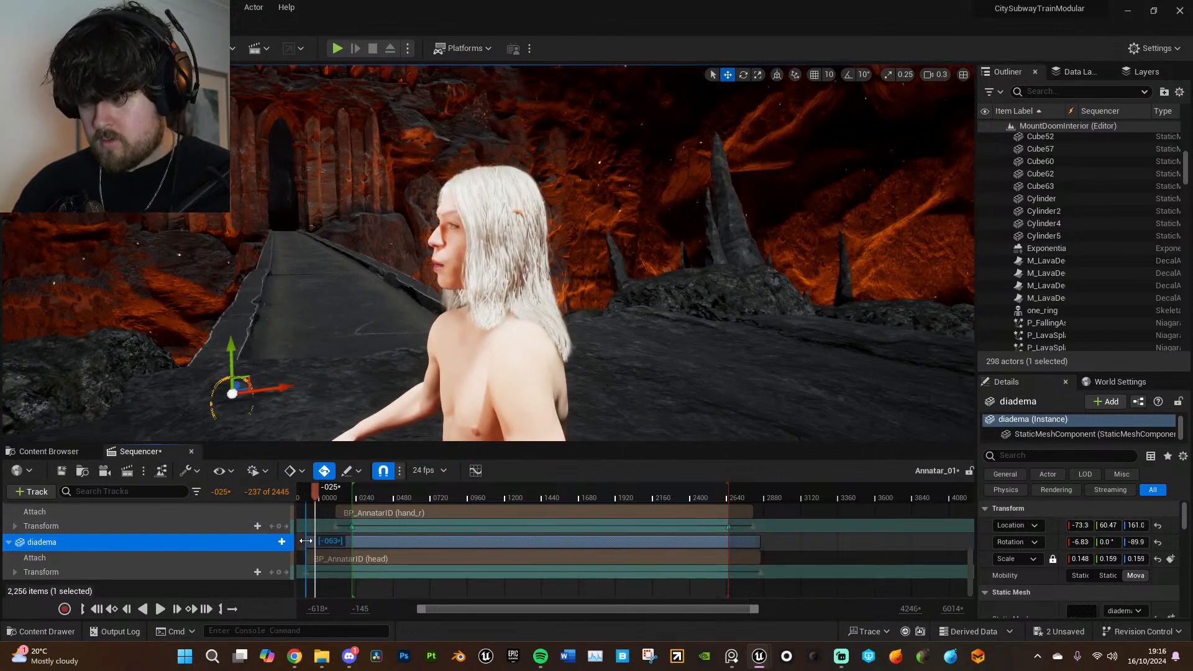
- Move the displaced diadema back near Annatar's head, to about X 6.612 and Z -13.7
{"action": "key", "text": "a"}
{"action": "right_click_drag", "start_coordinate": [373, 373], "coordinate": [457, 424]}
{"action": "key", "text": "e"}
{"action": "key", "text": "w"}
{"action": "left_click_drag", "start_coordinate": [183, 347], "coordinate": [582, 194]}
{"action": "right_click_drag", "start_coordinate": [609, 259], "coordinate": [634, 260]}
{"action": "key", "text": "w"}
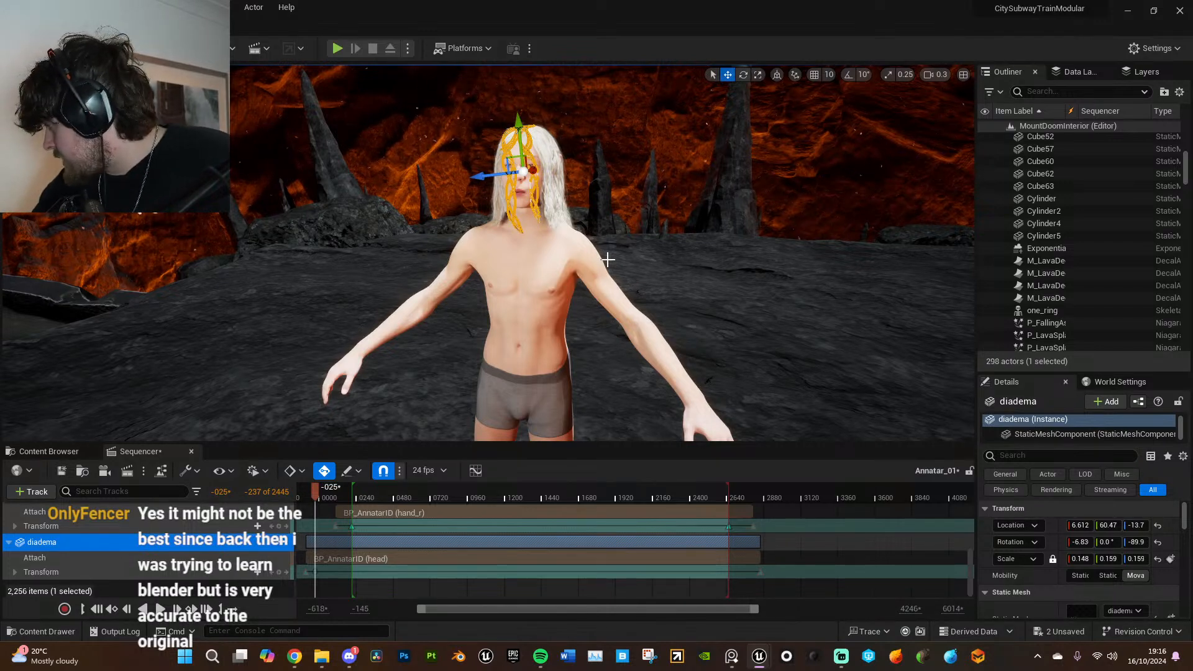
- Rotate the diadema to about 88.54° in Y so it sits level and faces the same way as Annatar
{"action": "key", "text": "w"}
{"action": "right_click_drag", "start_coordinate": [663, 272], "coordinate": [660, 269]}
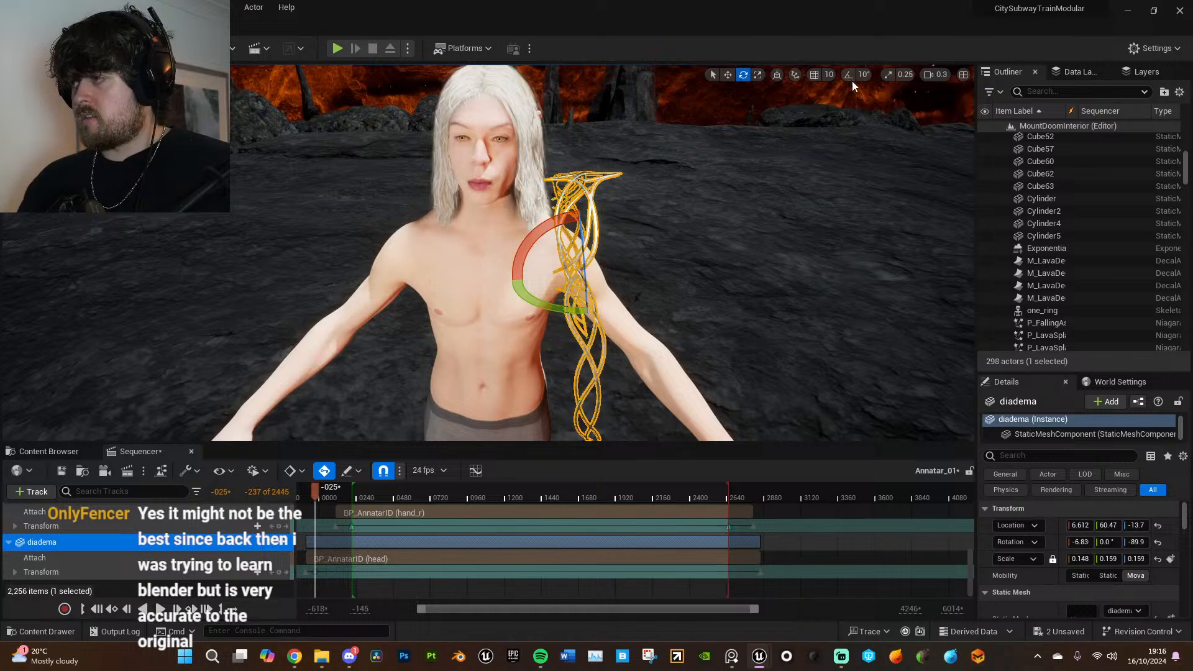
{"action": "right_click_drag", "start_coordinate": [693, 236], "coordinate": [691, 174]}
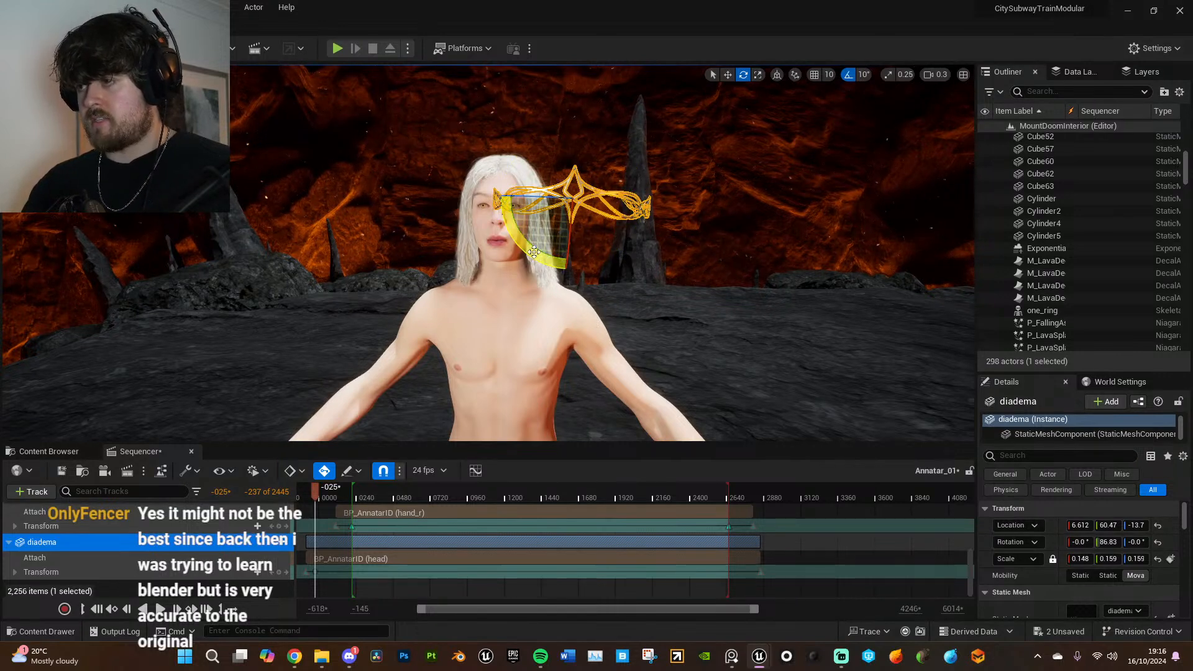
{"action": "left_click_drag", "start_coordinate": [527, 251], "coordinate": [529, 248]}
{"action": "mouse_move", "coordinate": [533, 250]}
{"action": "right_mouse_down"}
{"action": "mouse_move", "coordinate": [379, 271]}
{"action": "mouse_move", "coordinate": [519, 240]}
{"action": "right_mouse_up"}
- Move the diadema onto Annatar's forehead, at about X 10.53, Y 4.079 and Z 0.347
{"action": "key", "text": "w"}
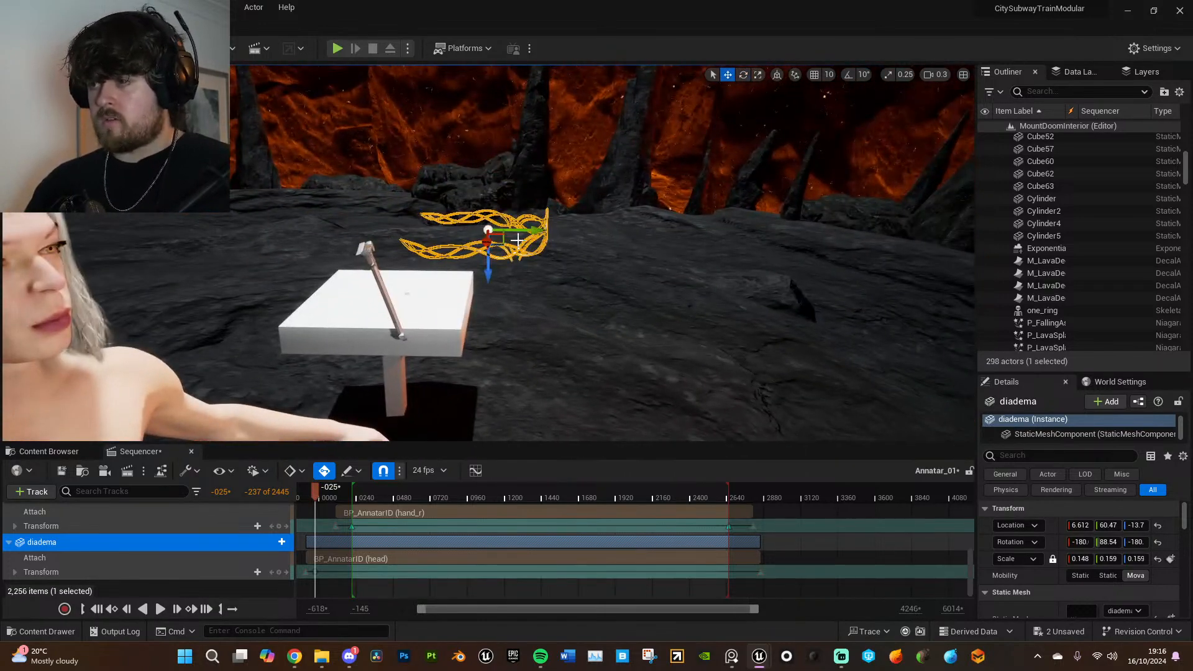
{"action": "left_click_drag", "start_coordinate": [85, 235], "coordinate": [82, 236]}
{"action": "right_click_drag", "start_coordinate": [83, 235], "coordinate": [10, 268]}
{"action": "right_click_drag", "start_coordinate": [440, 224], "coordinate": [440, 238]}
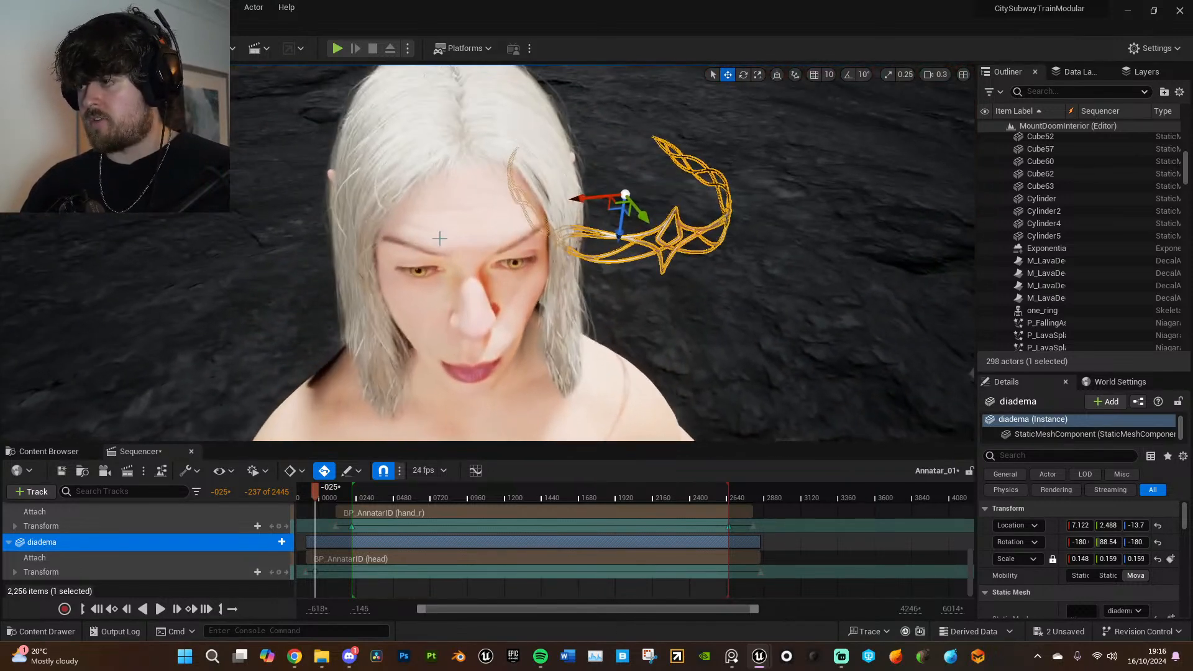
{"action": "left_click_drag", "start_coordinate": [593, 249], "coordinate": [457, 271]}
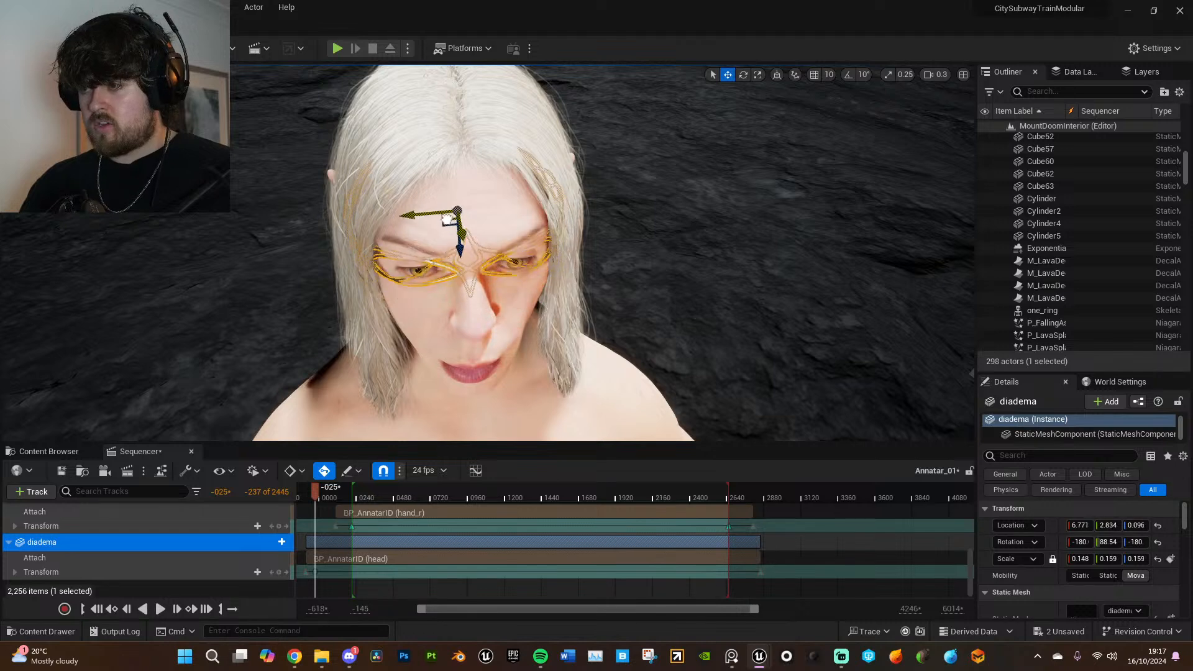
{"action": "right_click_drag", "start_coordinate": [486, 269], "coordinate": [484, 226]}
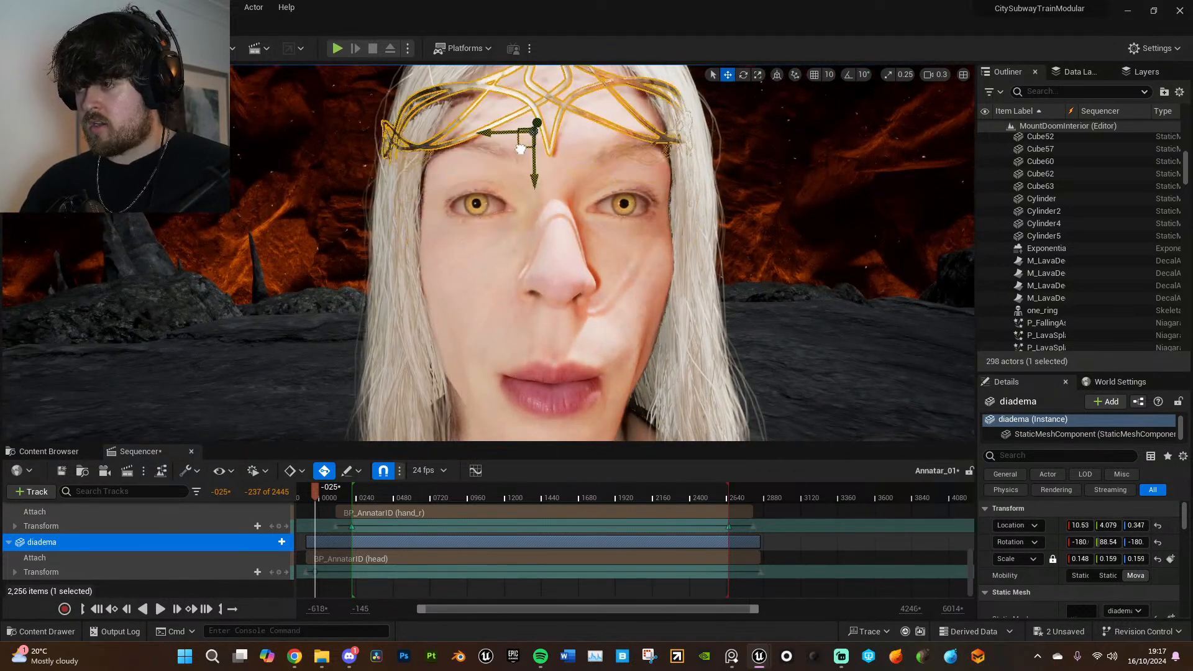
- Tilt the diadema to about -172° and fit it around Annatar's forehead at about X 10.36, Y 3.247, Z 0.098
{"action": "right_click_drag", "start_coordinate": [526, 174], "coordinate": [615, 215]}
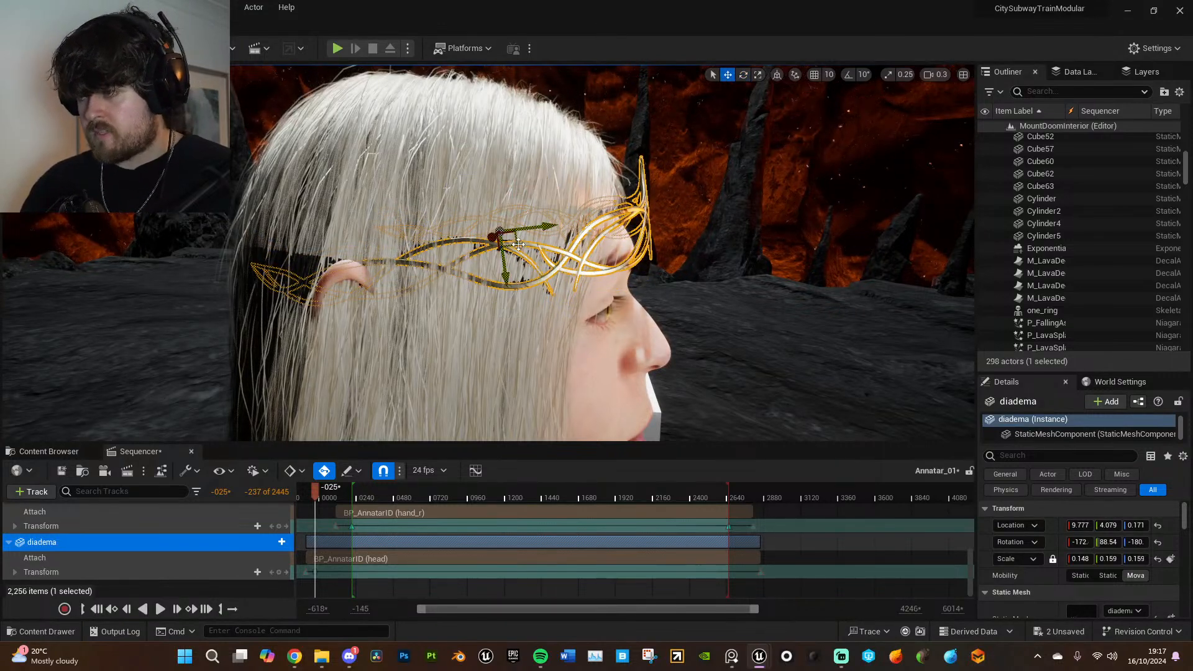
{"action": "right_click_drag", "start_coordinate": [504, 227], "coordinate": [452, 230]}
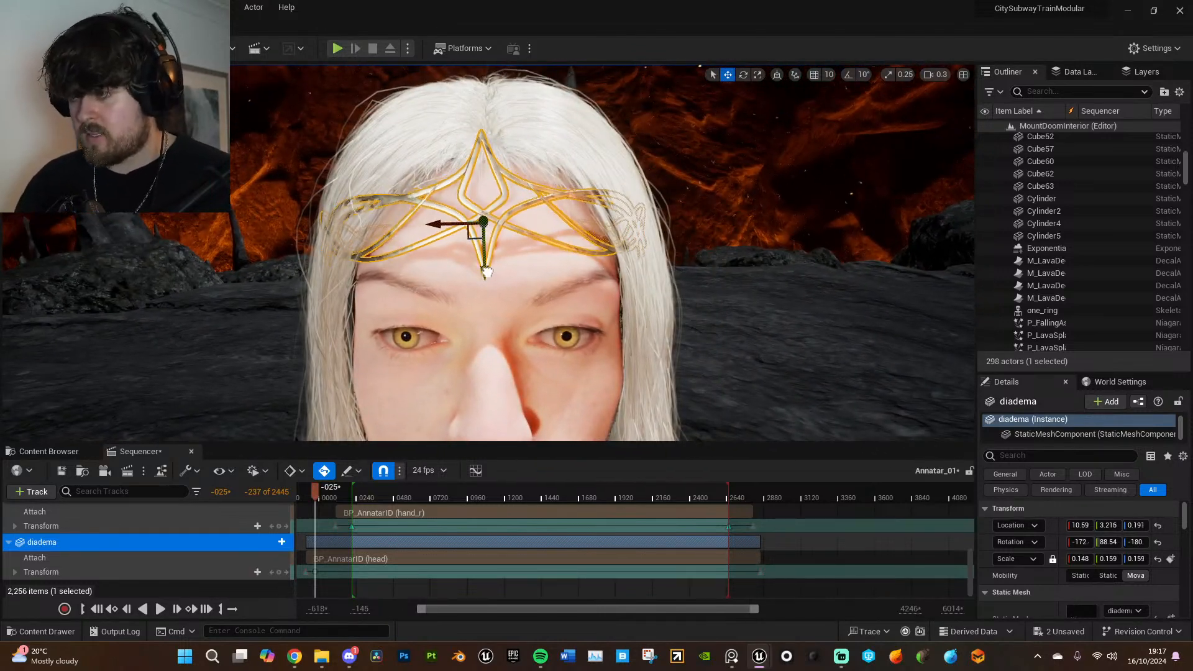
{"action": "left_click", "coordinate": [694, 278]}
{"action": "right_click_drag", "start_coordinate": [703, 288], "coordinate": [540, 256]}
{"action": "left_click", "coordinate": [519, 253]}
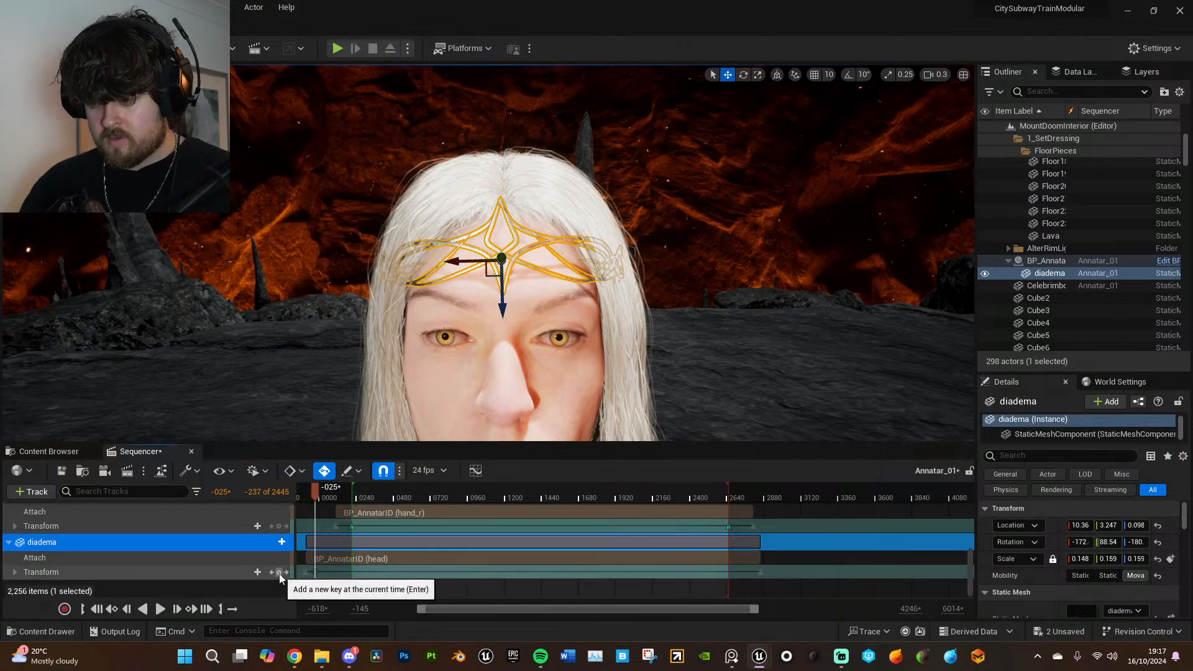
- Turn off timeline snapping, inspect the diadema near frame 2727, and play the animation from about frame 0541
{"action": "left_click_drag", "start_coordinate": [316, 573], "coordinate": [739, 573]}
{"action": "left_click", "coordinate": [384, 471]}
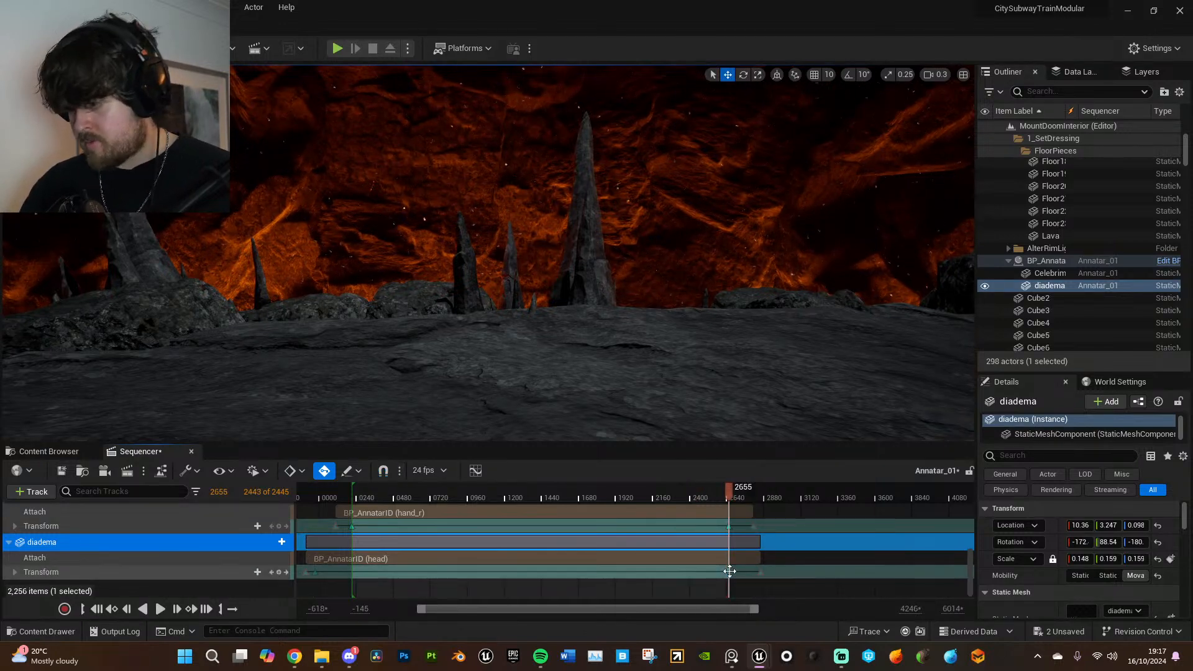
{"action": "key", "text": "f"}
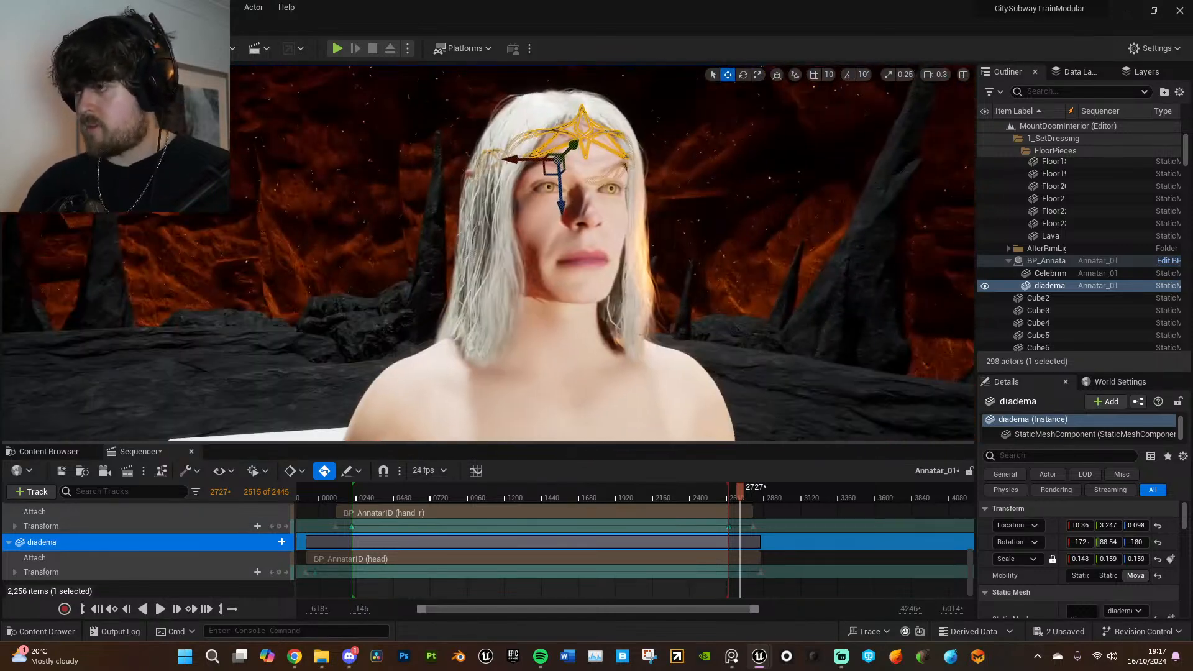
{"action": "left_click", "coordinate": [397, 490]}
{"action": "key", "text": "space"}
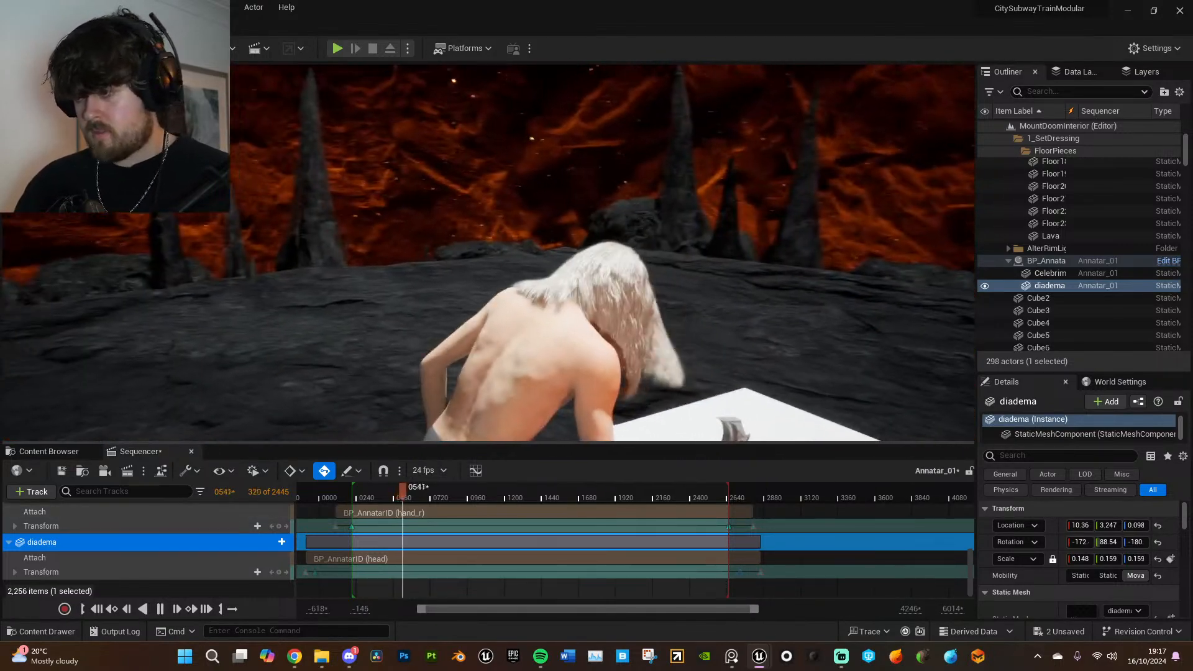
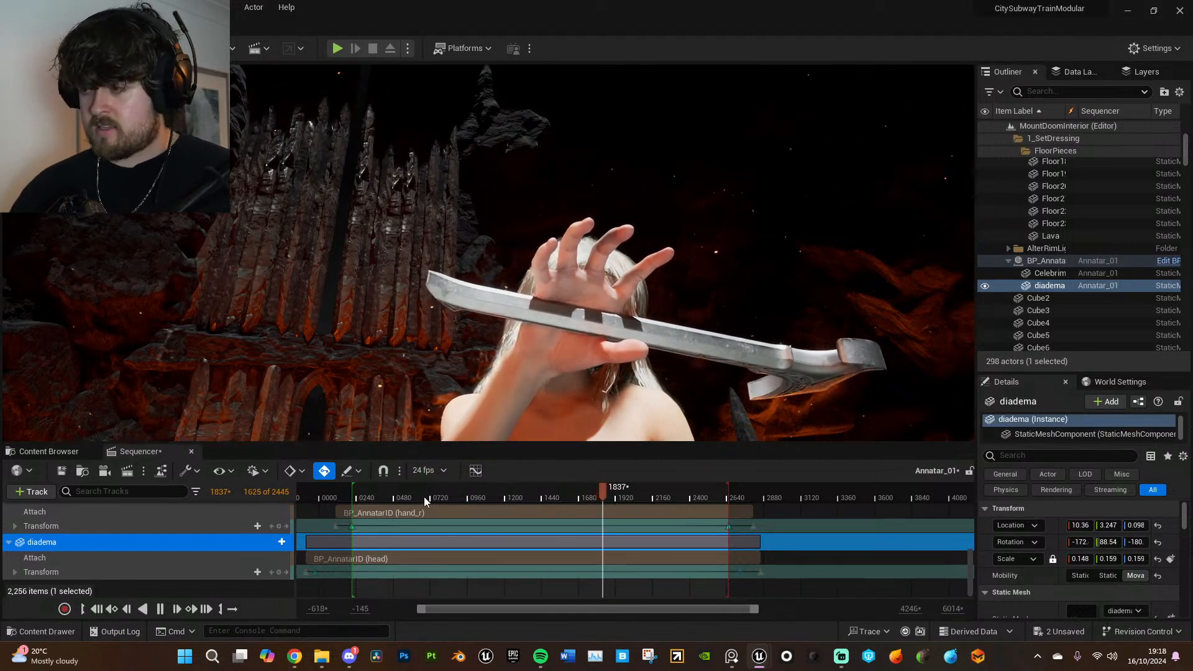
- Play the sequence from frame 404 to review the character's hair simulation
{"action": "left_click", "coordinate": [381, 491]}
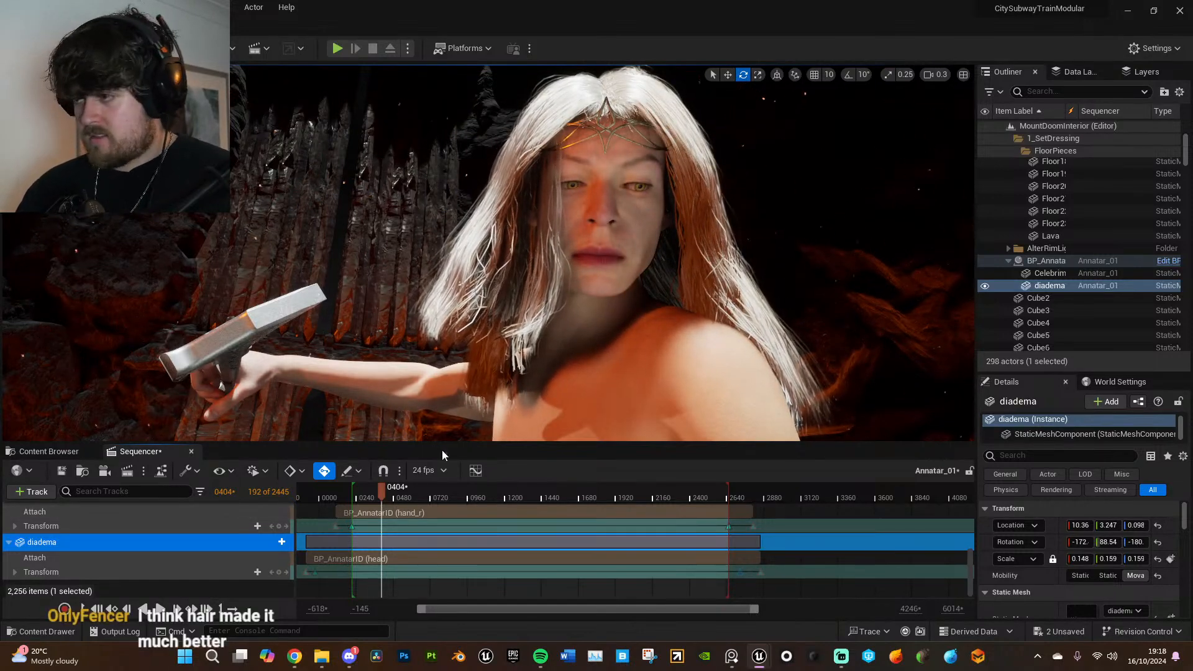
{"action": "key", "text": "space"}
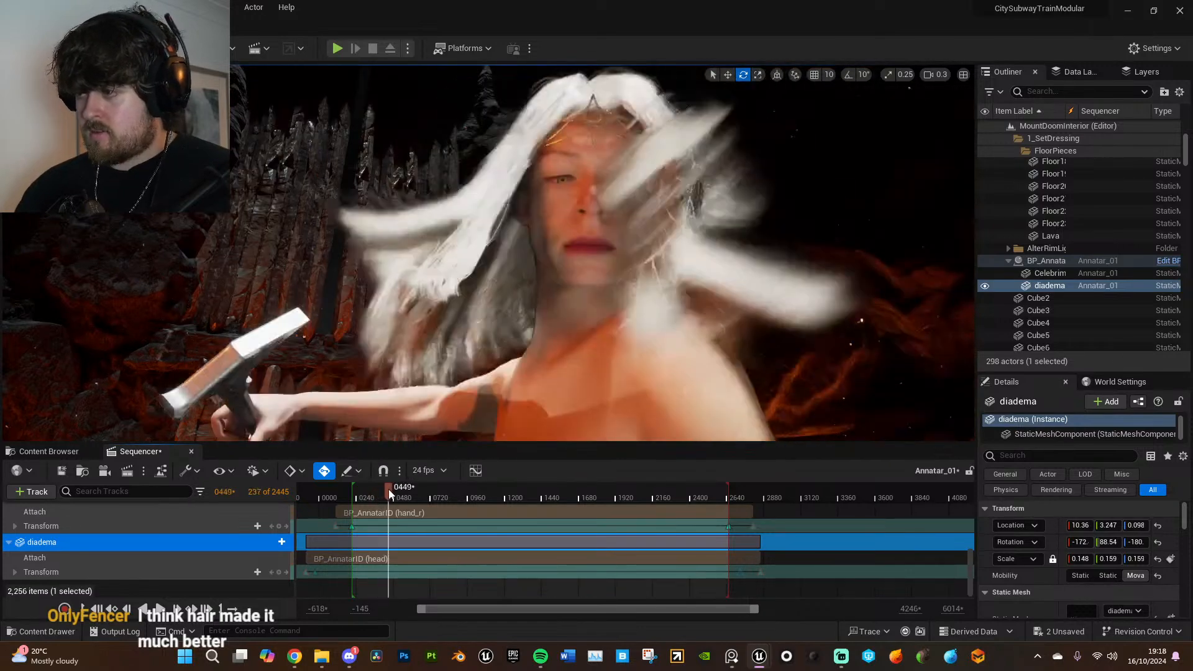
- Open the Hair_L_Straight groom asset from BP_AnnatarID's Hair component in a maximized editor window
{"action": "left_click", "coordinate": [572, 343]}
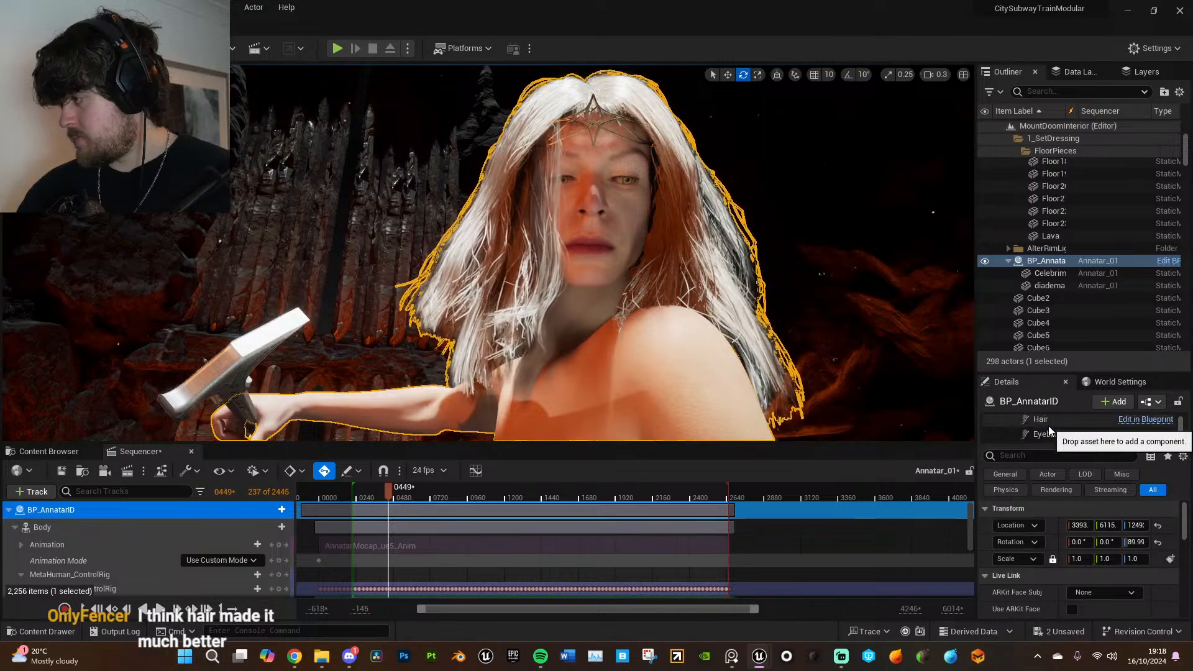
{"action": "scroll", "coordinate": [1049, 427], "scroll_direction": "down", "scroll_amount": 3}
{"action": "left_click", "coordinate": [1051, 420]}
{"action": "scroll", "coordinate": [1110, 591], "scroll_direction": "down", "scroll_amount": 5}
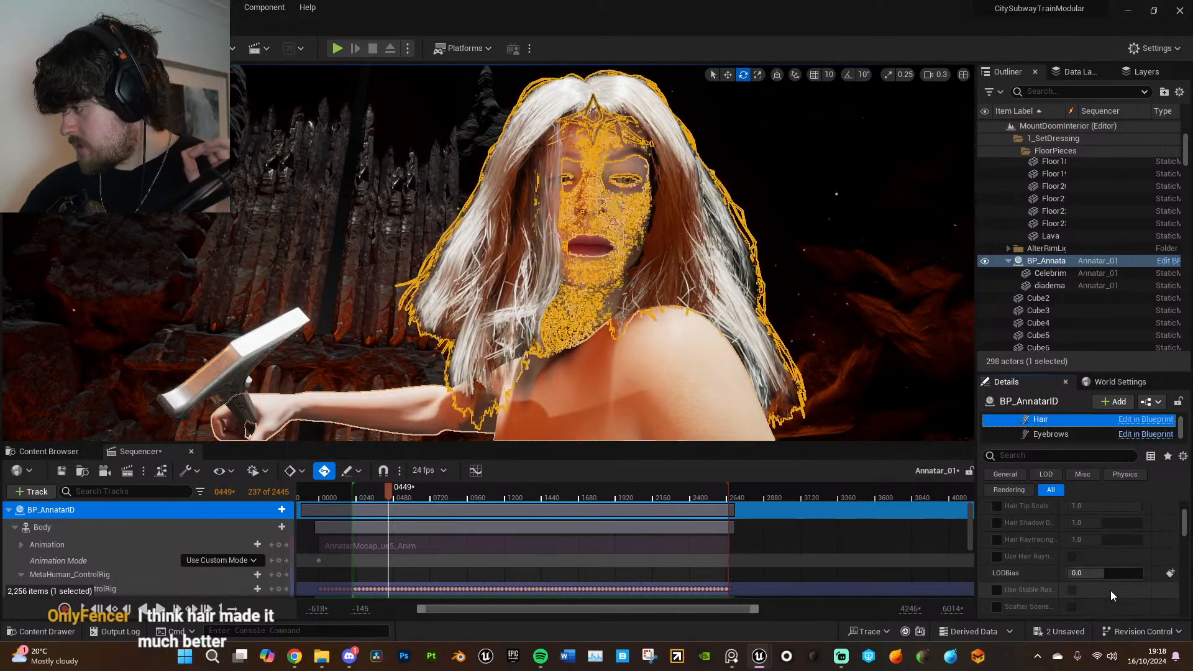
{"action": "scroll", "coordinate": [1110, 590], "scroll_direction": "down", "scroll_amount": 5}
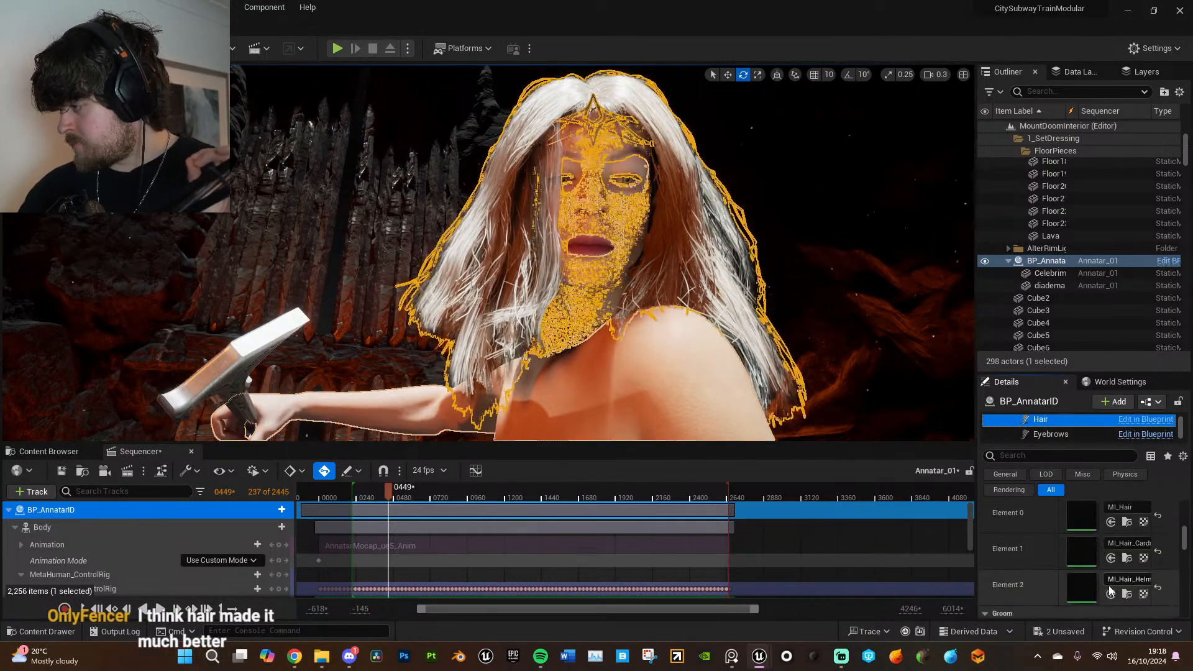
{"action": "scroll", "coordinate": [1105, 550], "scroll_direction": "down", "scroll_amount": 3}
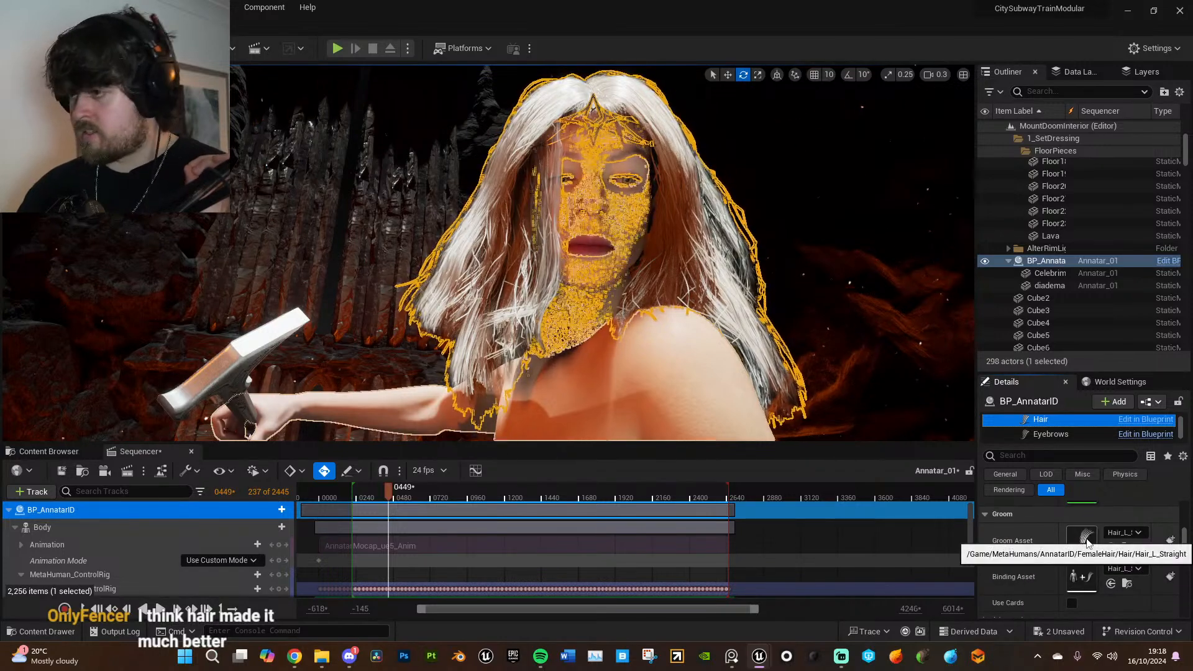
{"action": "double_click", "coordinate": [1083, 538]}
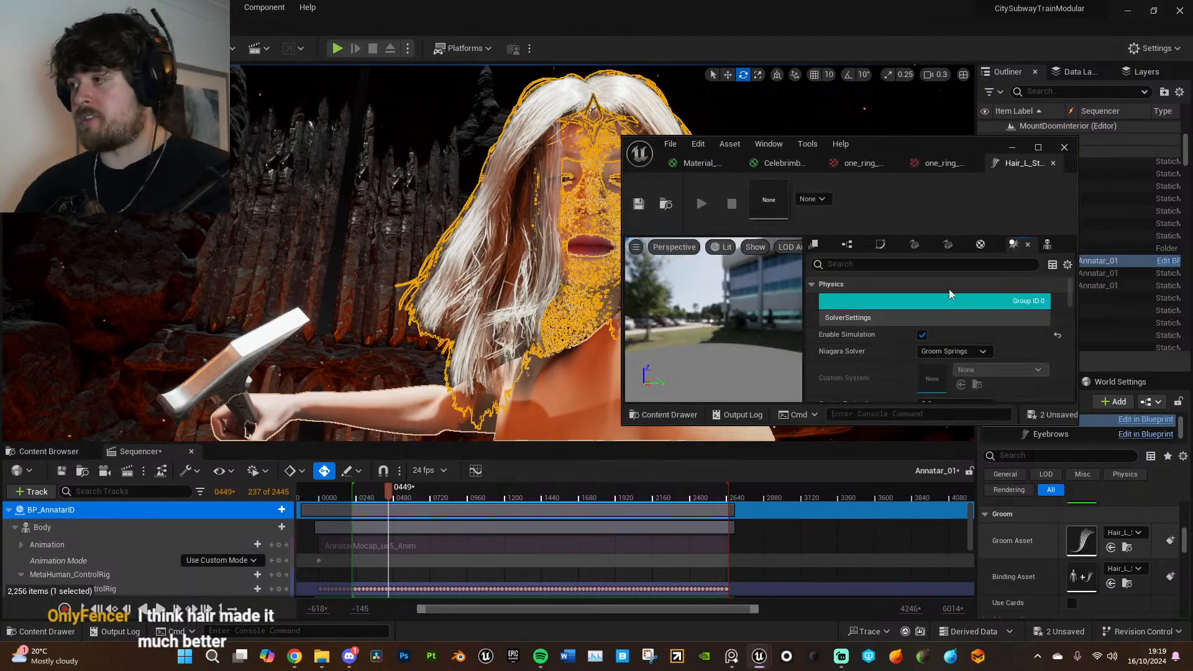
{"action": "left_click", "coordinate": [1040, 148]}
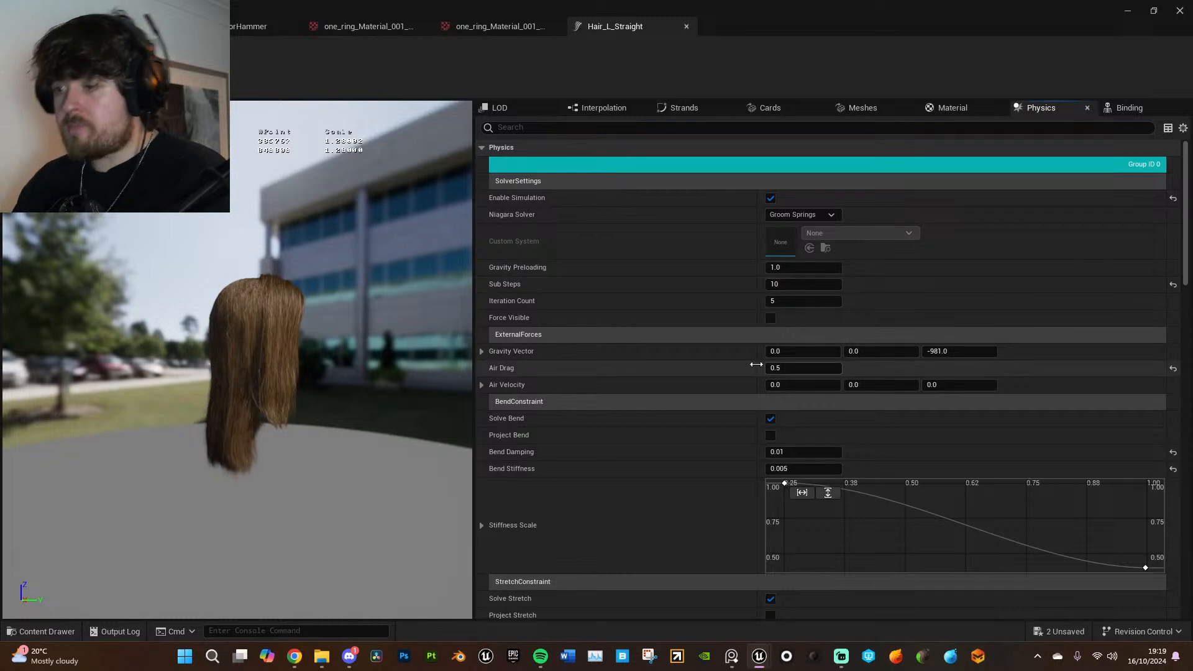
- Set the Strands Size of Group ID 0 to 8 in the groom's physics settings and return to the level
{"action": "scroll", "coordinate": [732, 378], "scroll_direction": "down", "scroll_amount": 10}
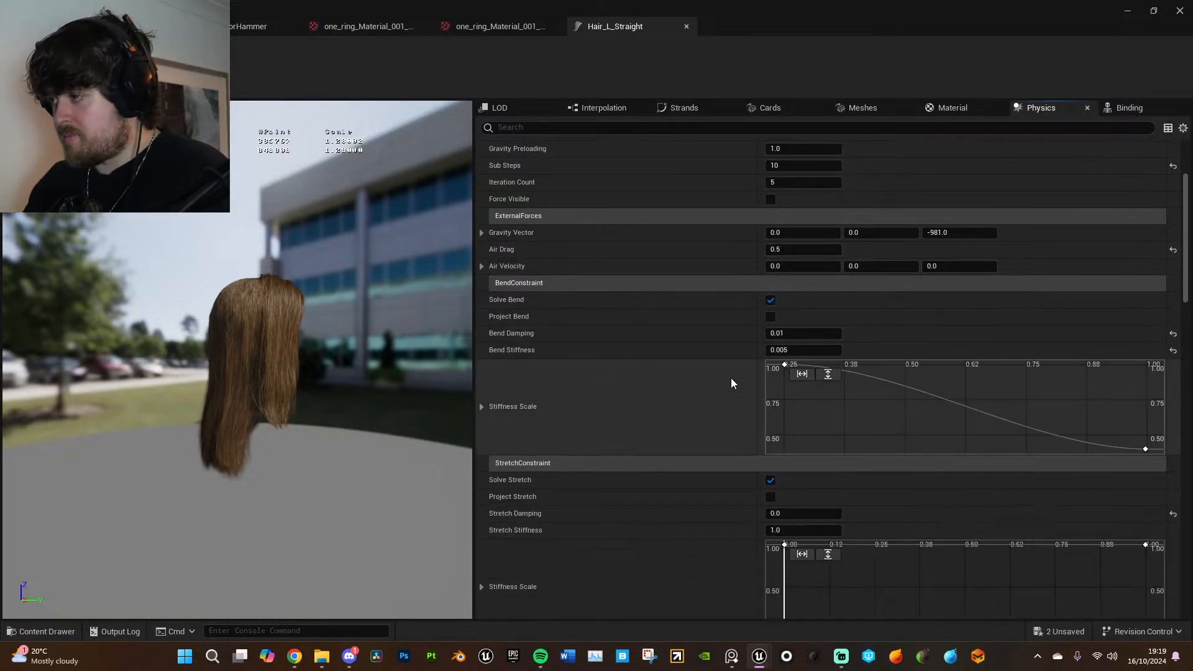
{"action": "scroll", "coordinate": [607, 393], "scroll_direction": "down", "scroll_amount": 10}
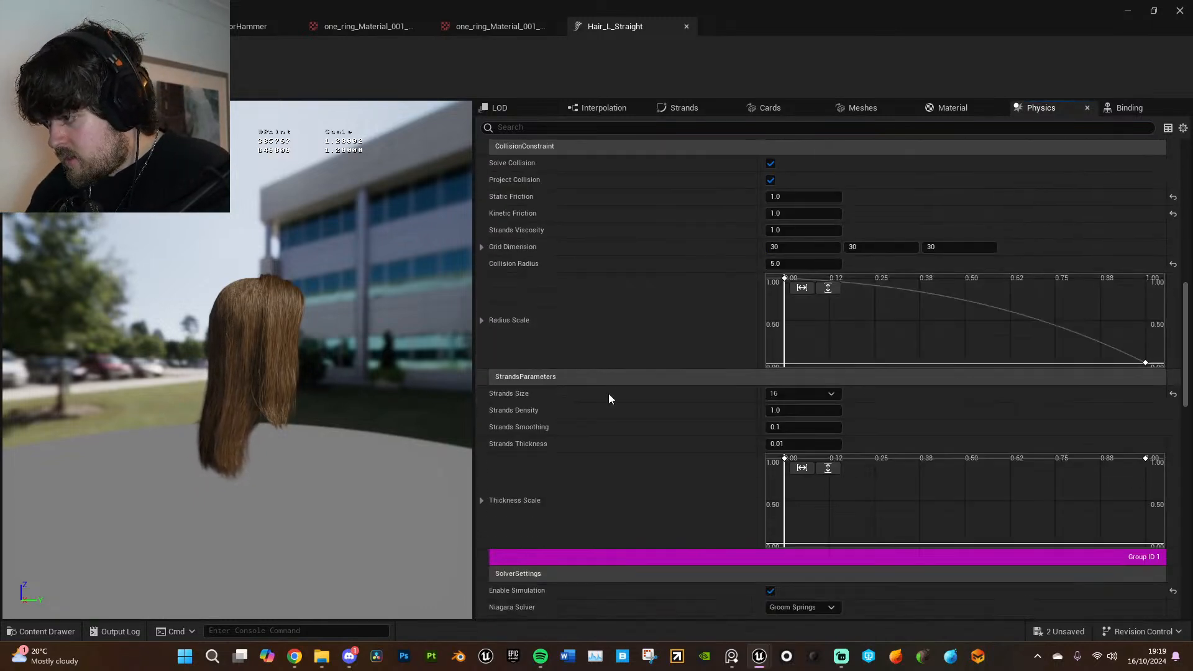
{"action": "left_click", "coordinate": [796, 275]}
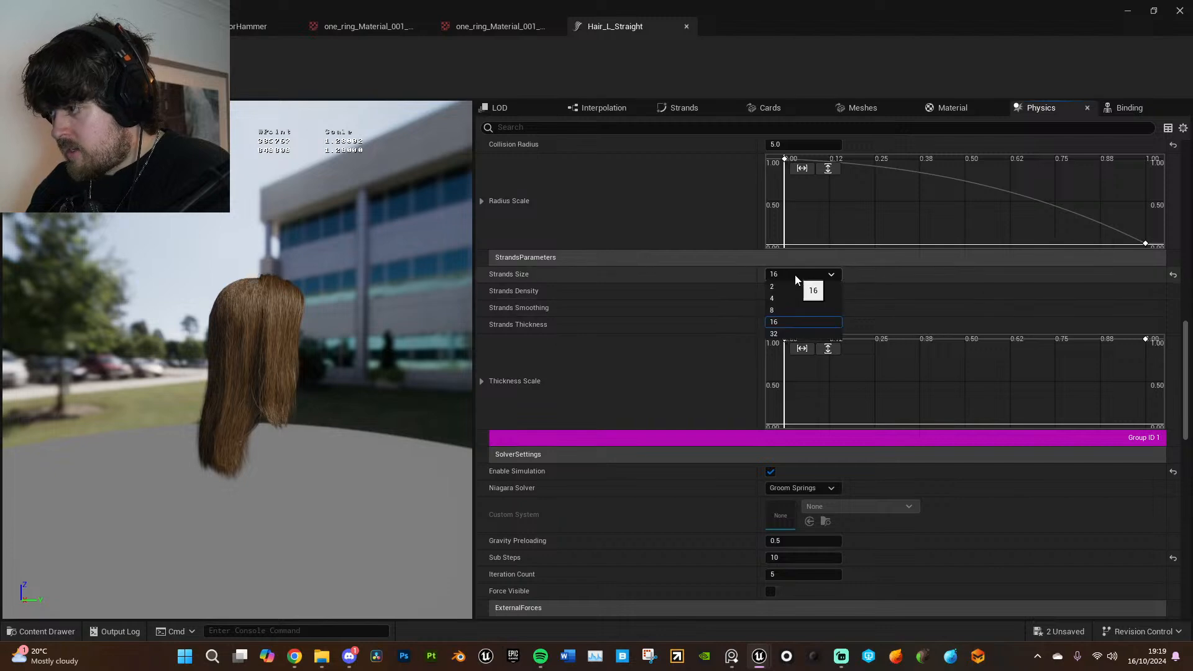
{"action": "left_click", "coordinate": [784, 310]}
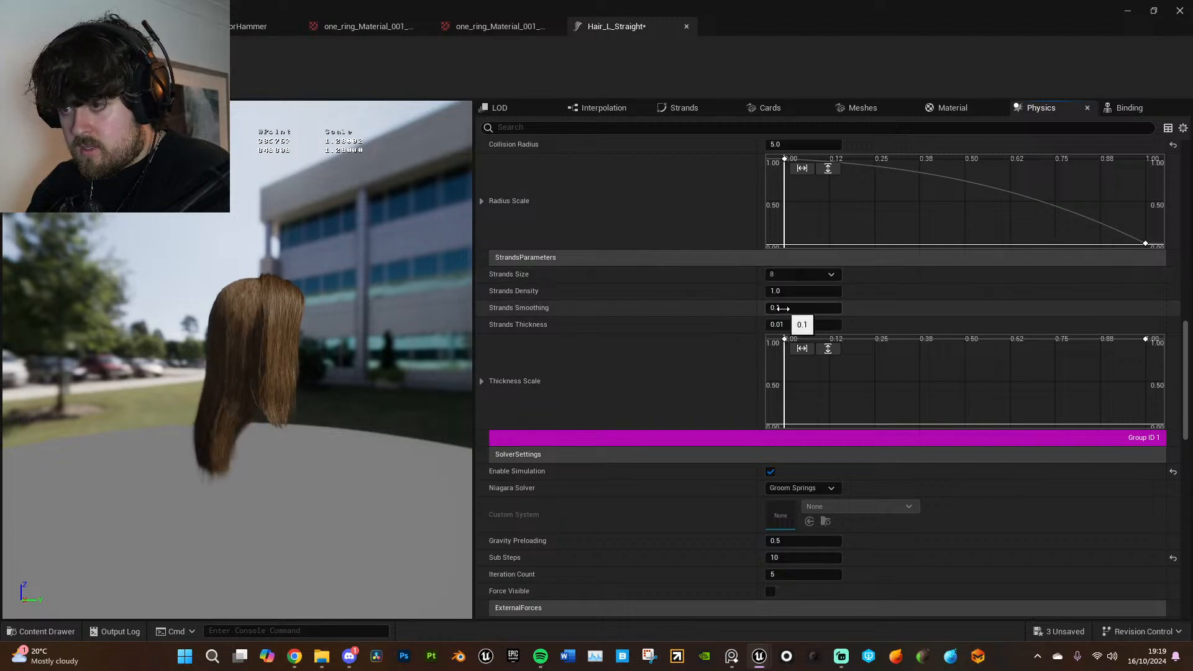
{"action": "left_click", "coordinate": [1140, 10]}
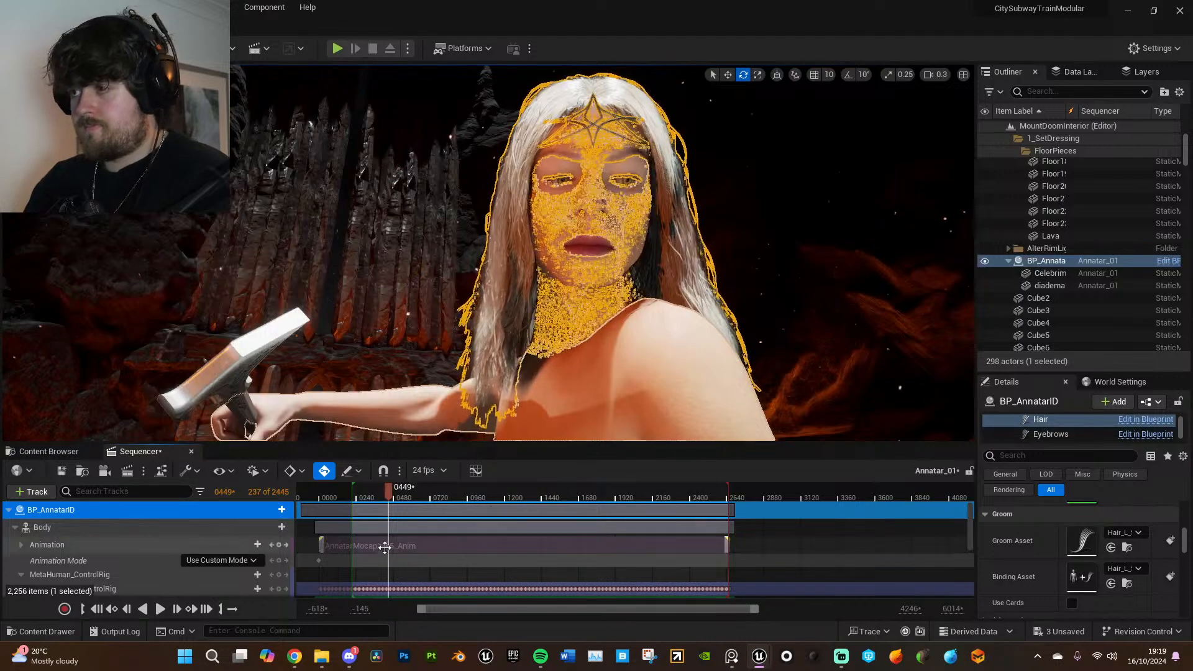
- Play the sequence from frame 449 to check the adjusted hair simulation, and move the playhead to frame 1274
{"action": "key", "text": "space"}
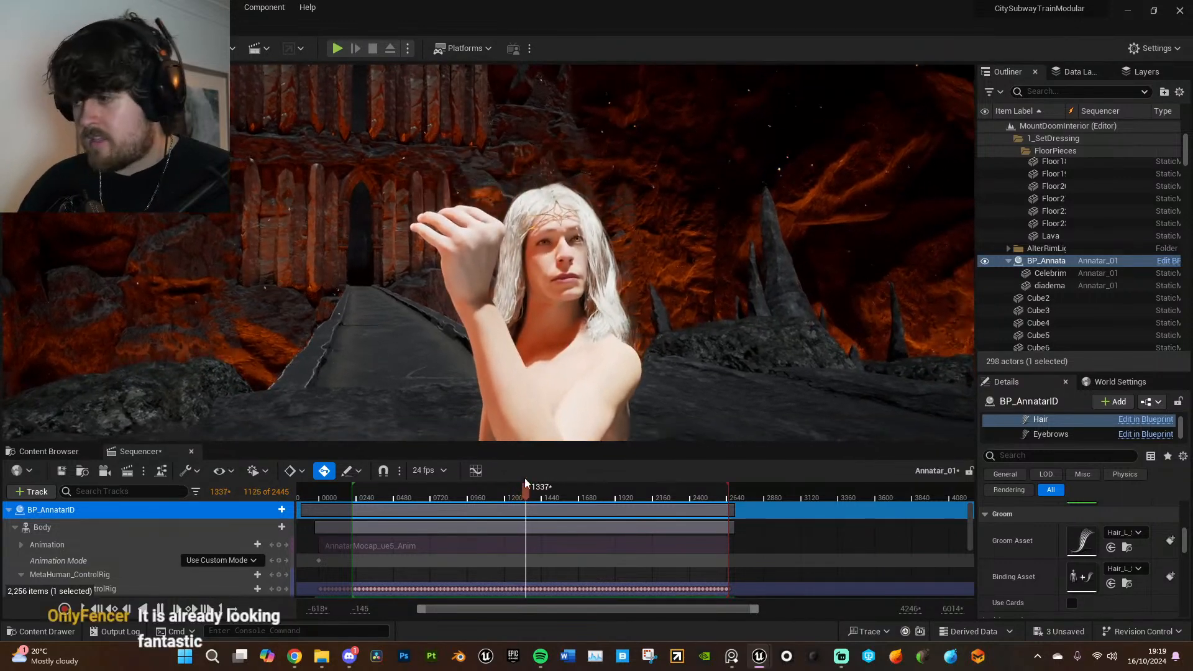
{"action": "left_click", "coordinate": [516, 494]}
- Select the character's Body, show its rig controls and choose the second MetaHuman_ControlRig layer for the left upper arm control
{"action": "left_click", "coordinate": [511, 366]}
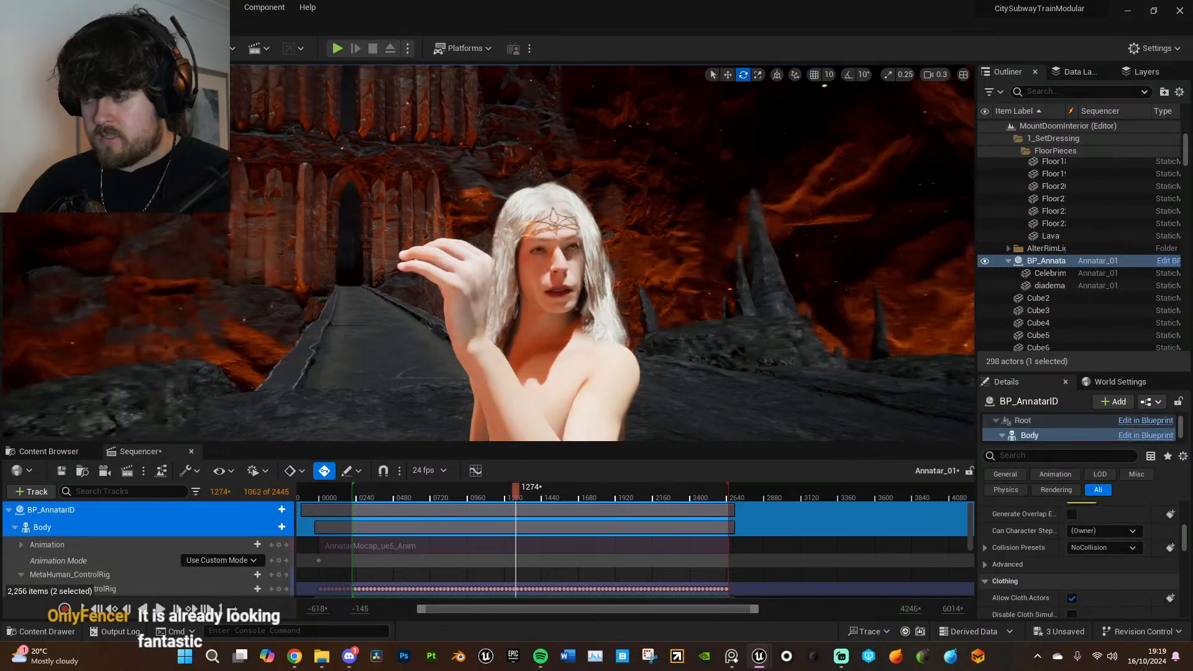
{"action": "key", "text": "g"}
{"action": "right_click_drag", "start_coordinate": [578, 339], "coordinate": [587, 404]}
{"action": "scroll", "coordinate": [88, 532], "scroll_direction": "down", "scroll_amount": 3}
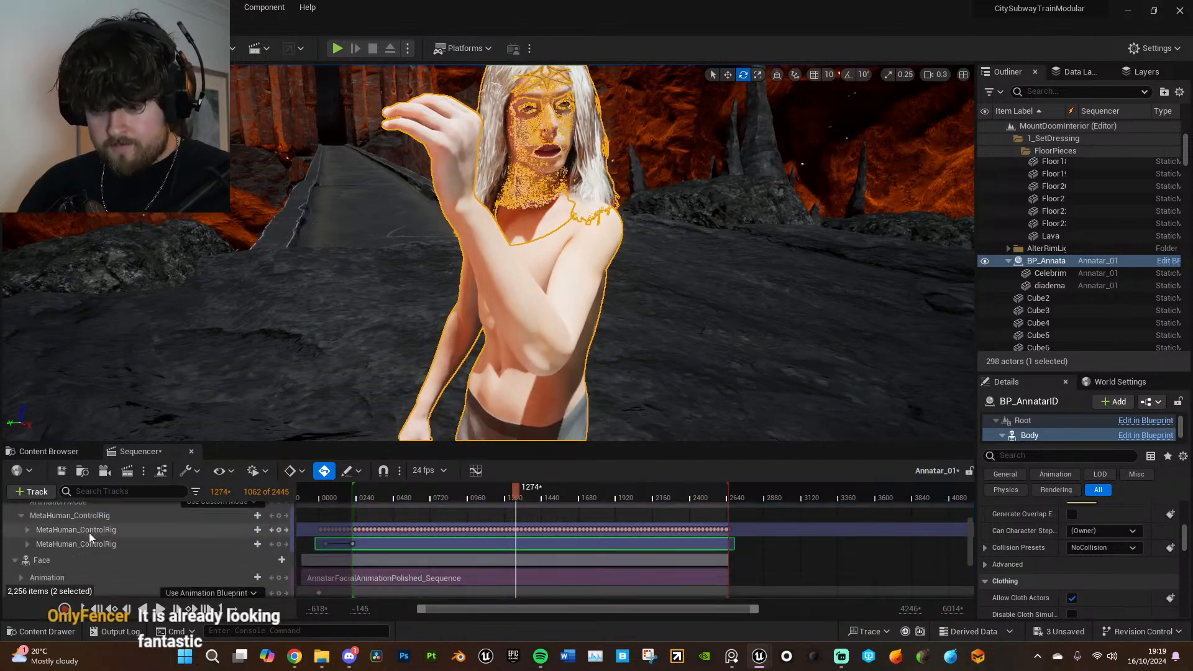
{"action": "left_click", "coordinate": [103, 545]}
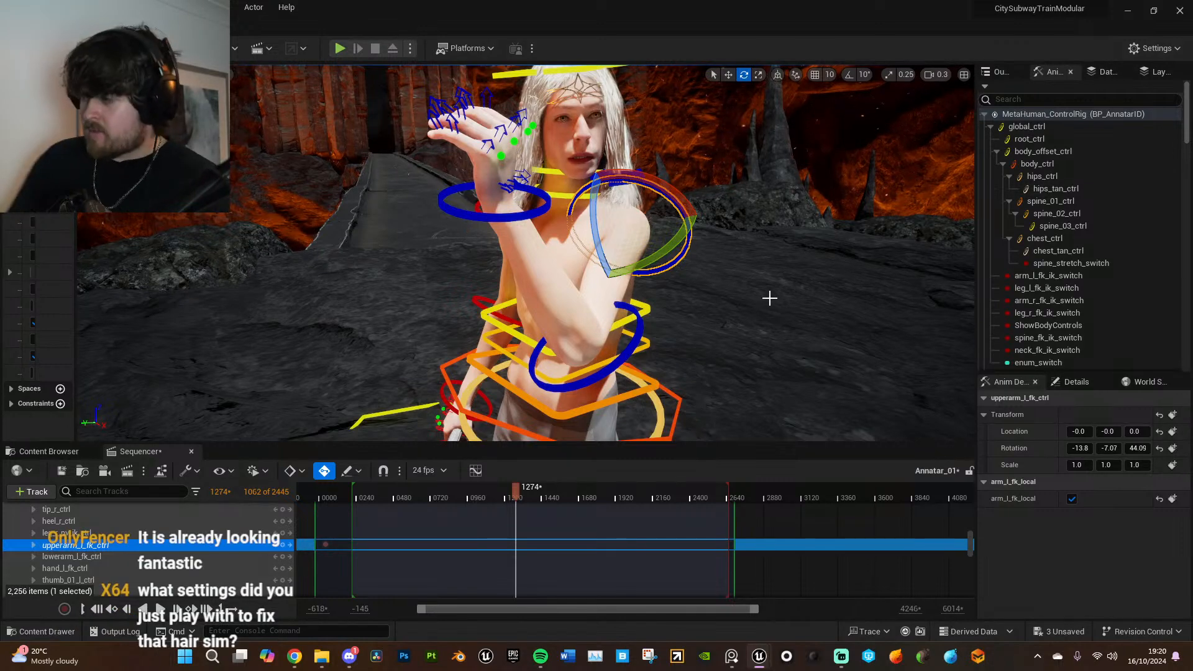
- Reopen the Hair_L_Straight groom asset from BP_AnnatarID's Hair component and save the changes
{"action": "left_click", "coordinate": [629, 237]}
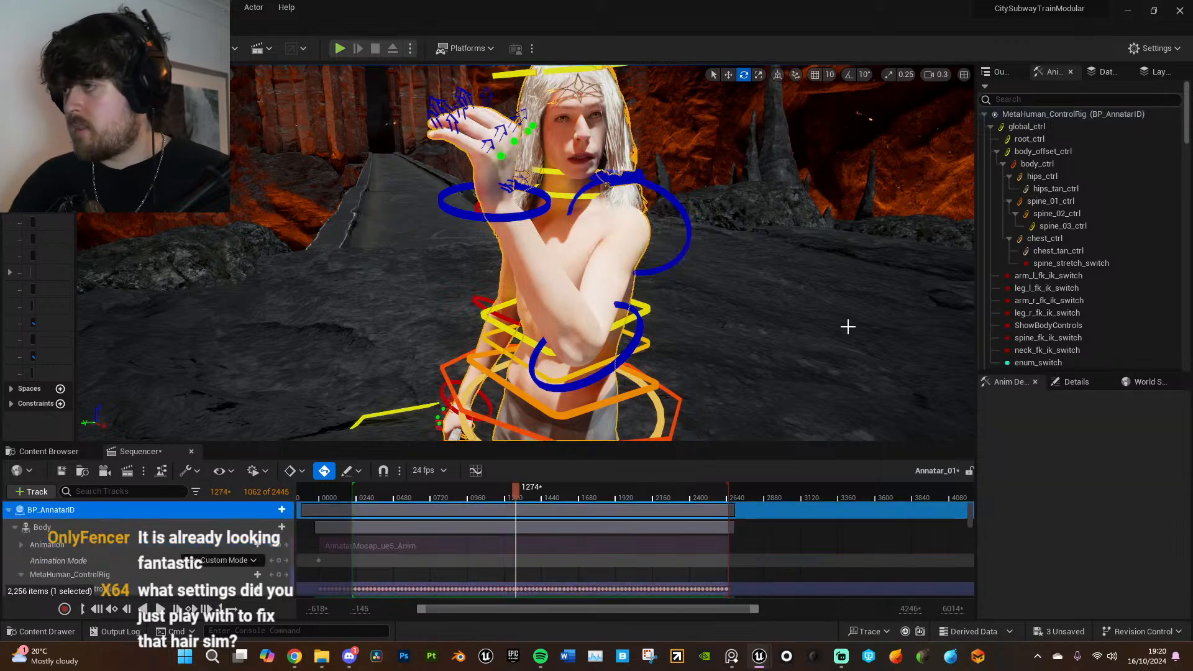
{"action": "left_click", "coordinate": [1082, 384]}
{"action": "scroll", "coordinate": [1033, 424], "scroll_direction": "down", "scroll_amount": 3}
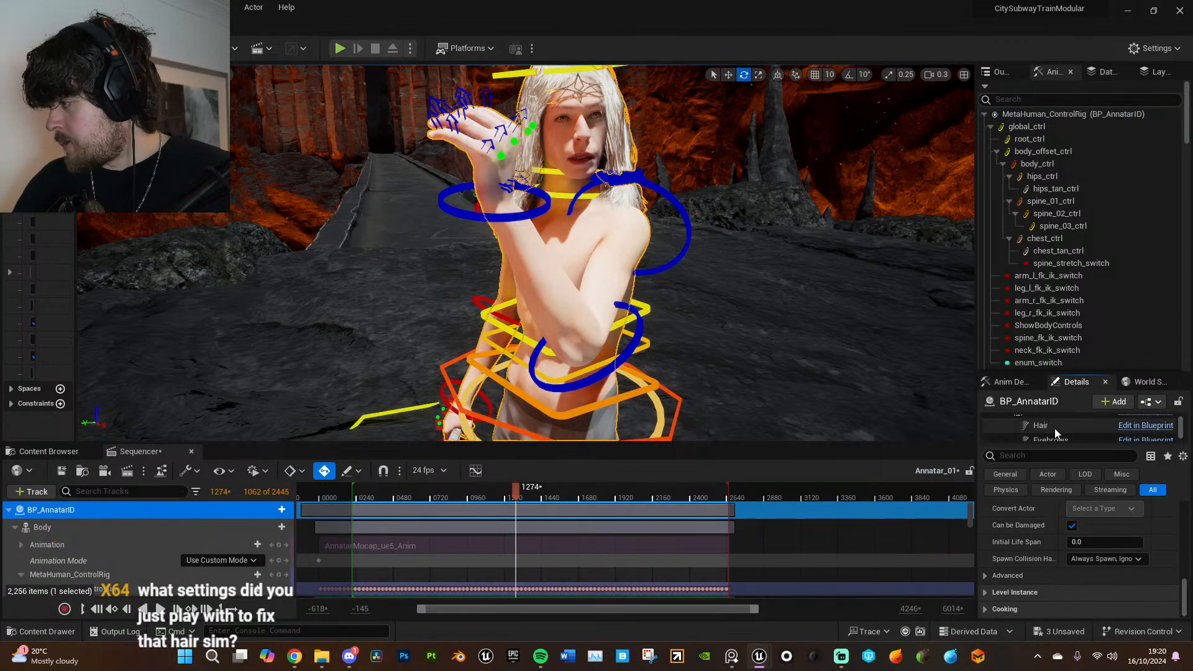
{"action": "left_click", "coordinate": [1056, 426]}
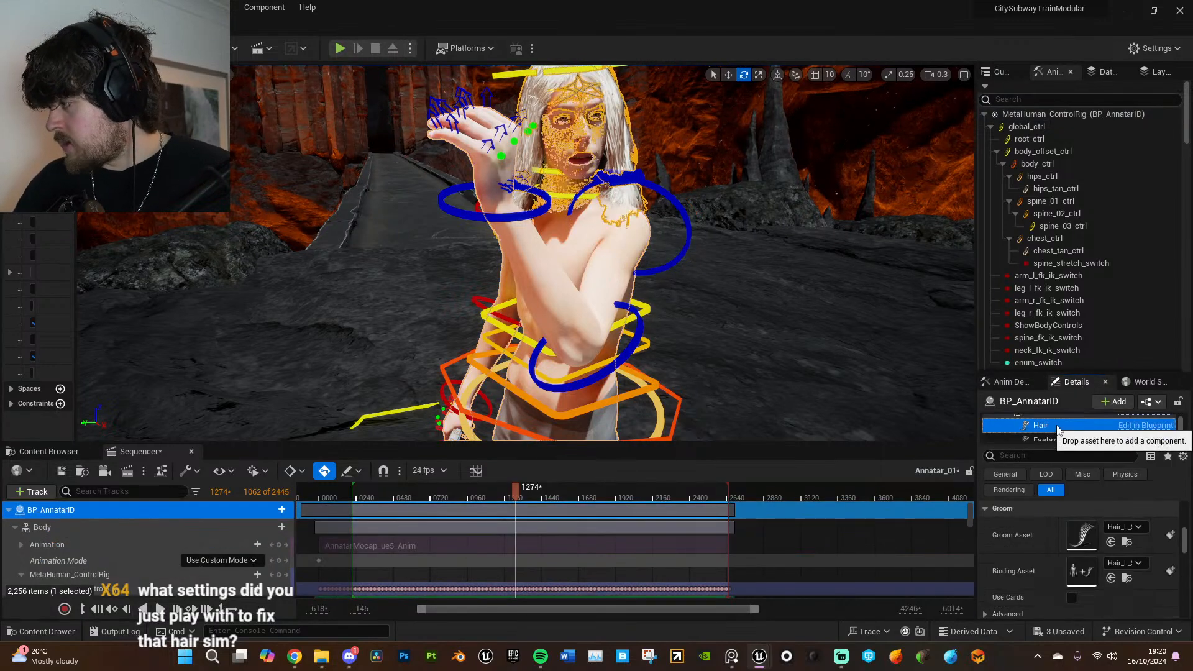
{"action": "double_click", "coordinate": [1083, 536]}
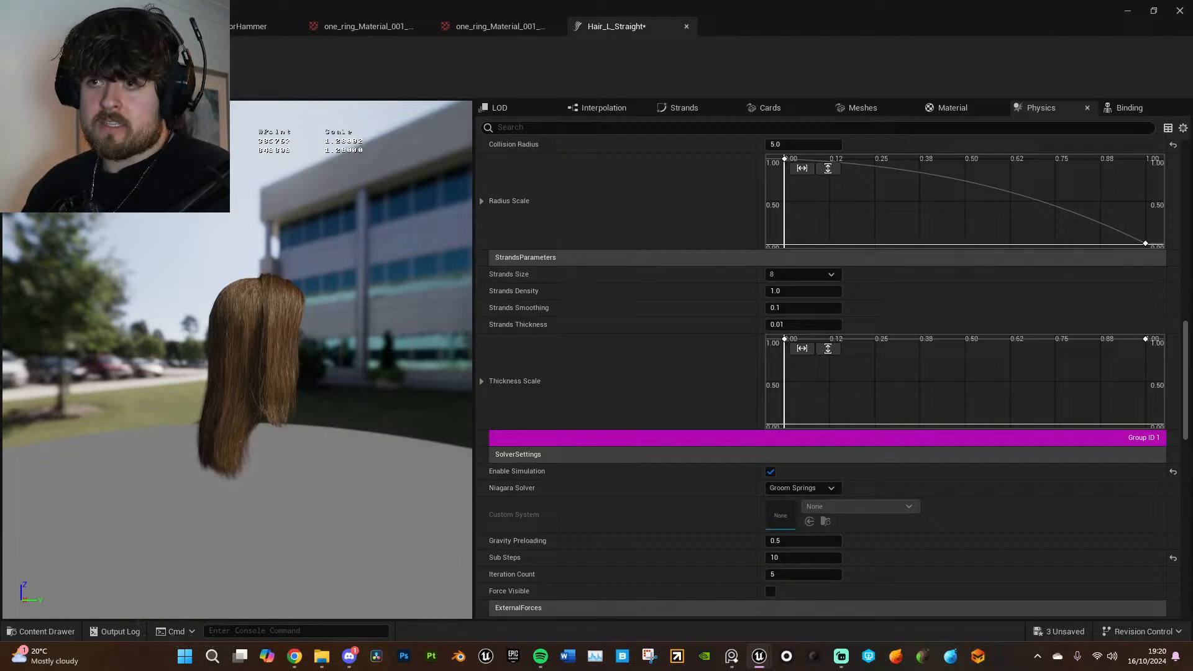
{"action": "key", "text": "ctrl+s"}
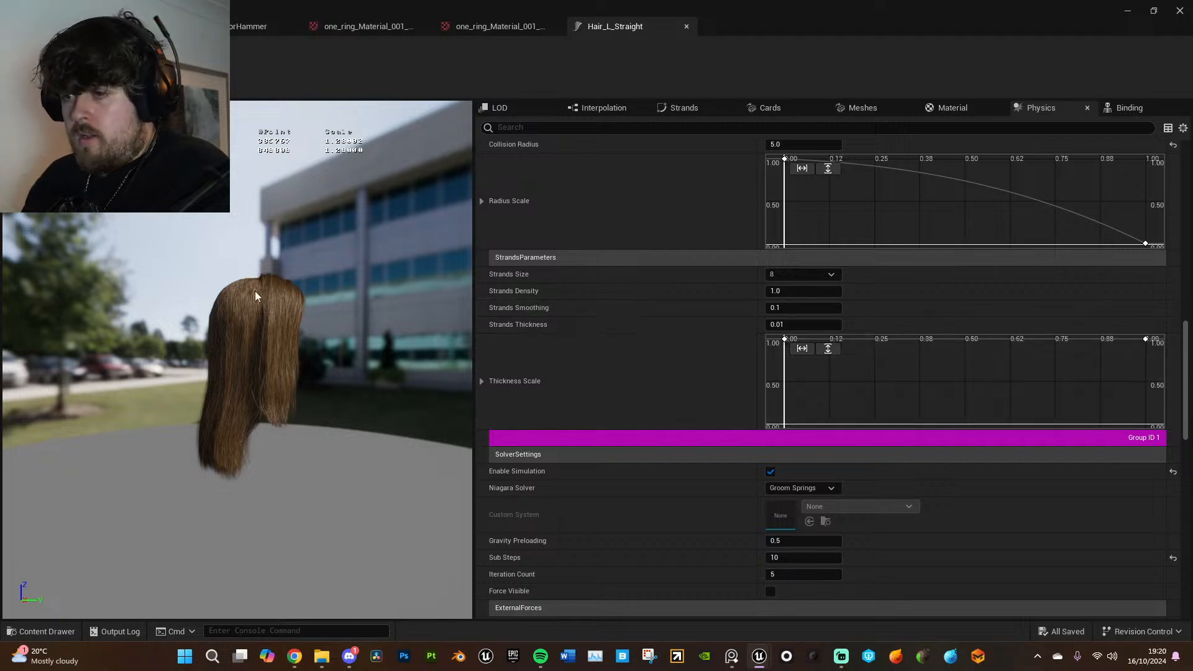
- Try Strands Size values of 2, 4 and 32 for Group ID 0 of the hair groom
{"action": "left_click", "coordinate": [813, 275]}
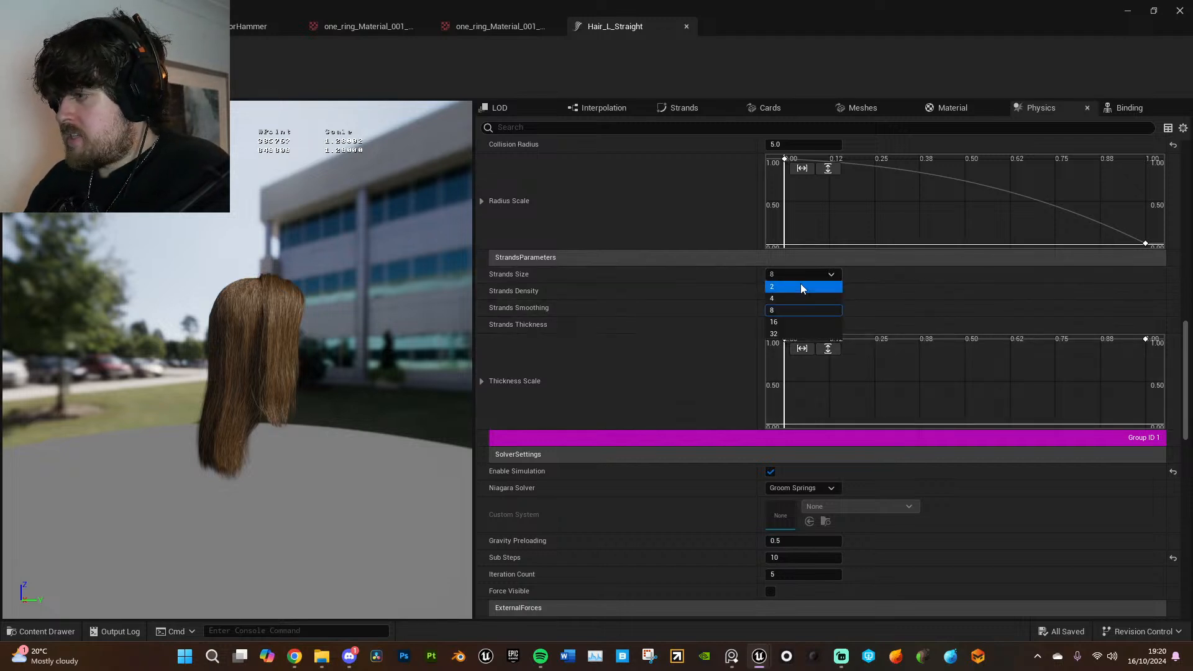
{"action": "left_click", "coordinate": [800, 287]}
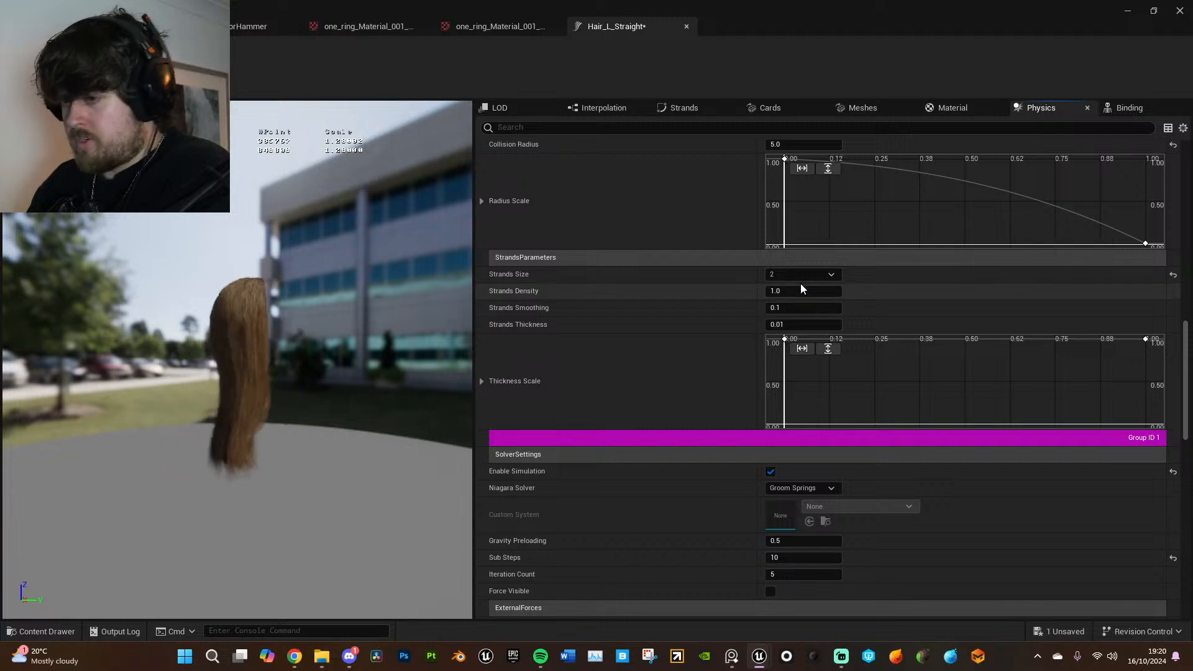
{"action": "left_click", "coordinate": [833, 277]}
{"action": "left_click", "coordinate": [824, 286]}
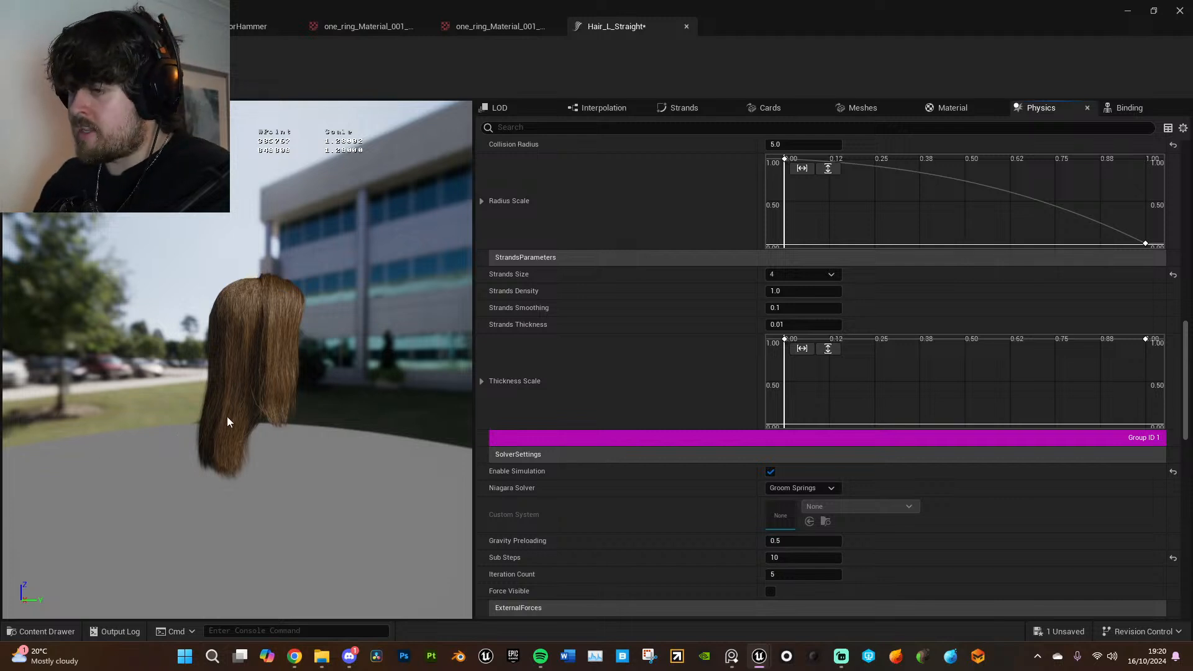
{"action": "left_click", "coordinate": [833, 276]}
{"action": "left_click", "coordinate": [824, 332]}
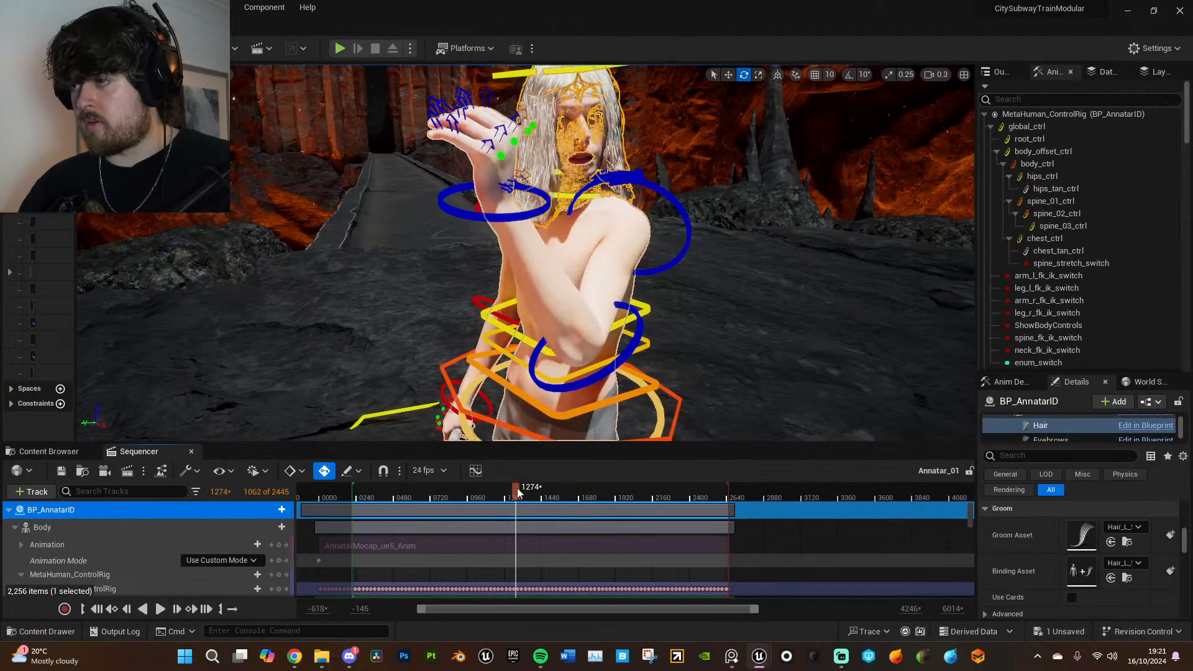
- Replay the section with the raised left hand to check the hair simulation with Strands Size 32
{"action": "left_click_drag", "start_coordinate": [521, 492], "coordinate": [506, 488]}
{"action": "key", "text": "space"}
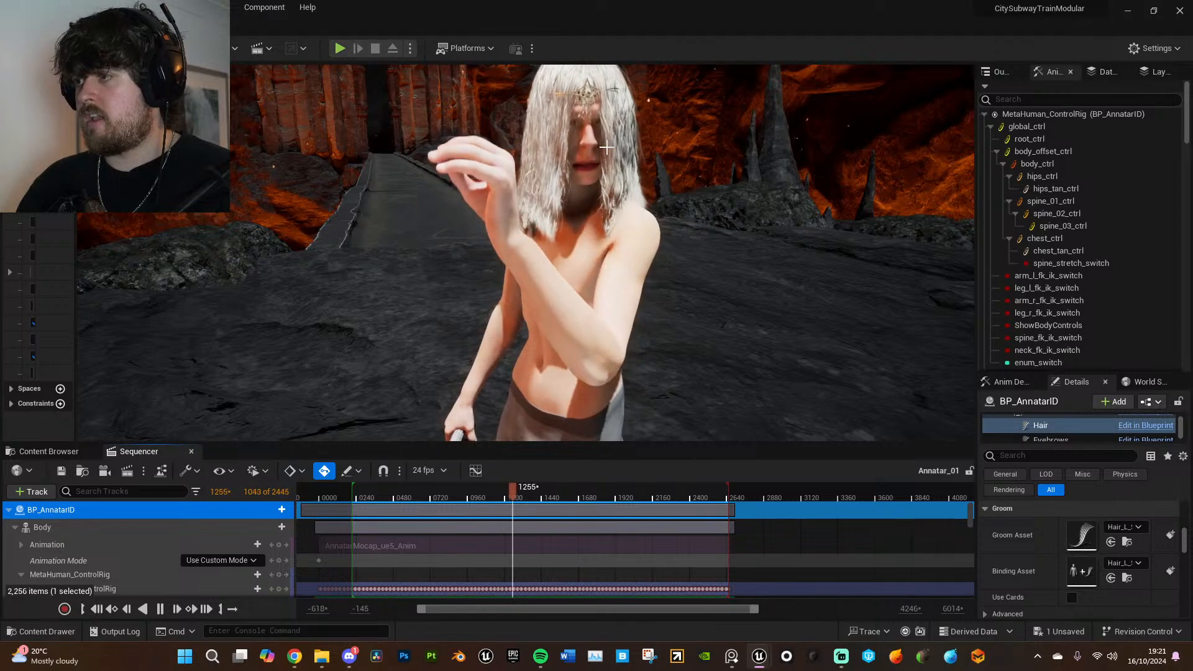
{"action": "key", "text": "space"}
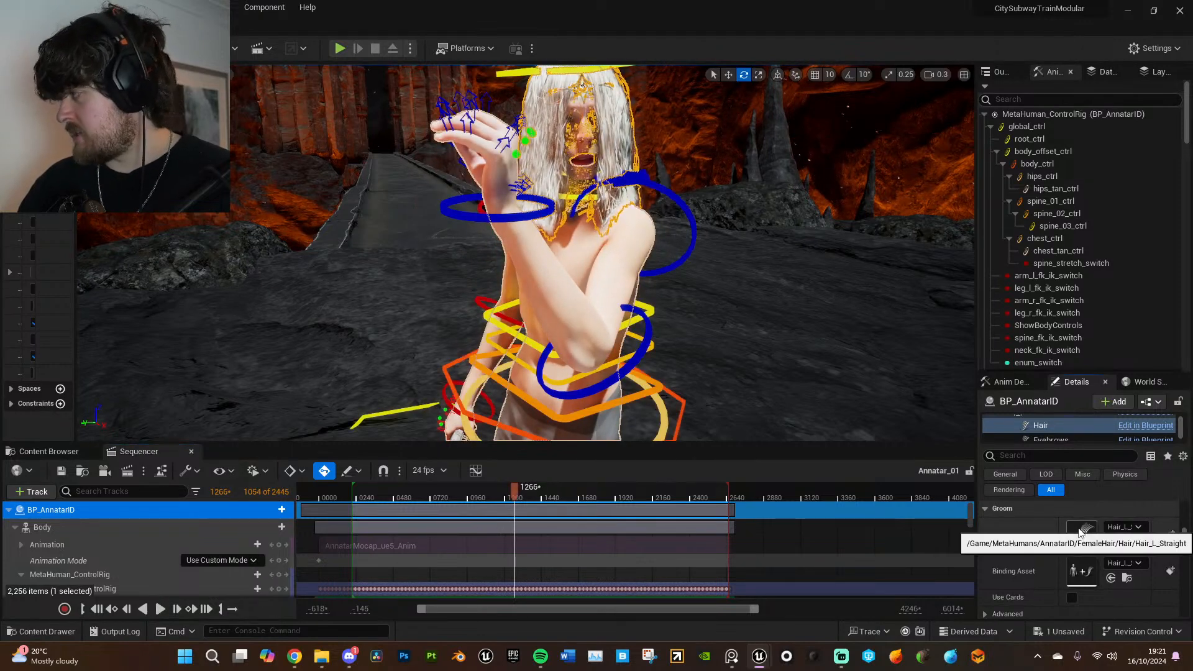
- Reopen the hair groom, try a Strands Size of 16 for Group ID 0, and settle on 8
{"action": "double_click", "coordinate": [1081, 530]}
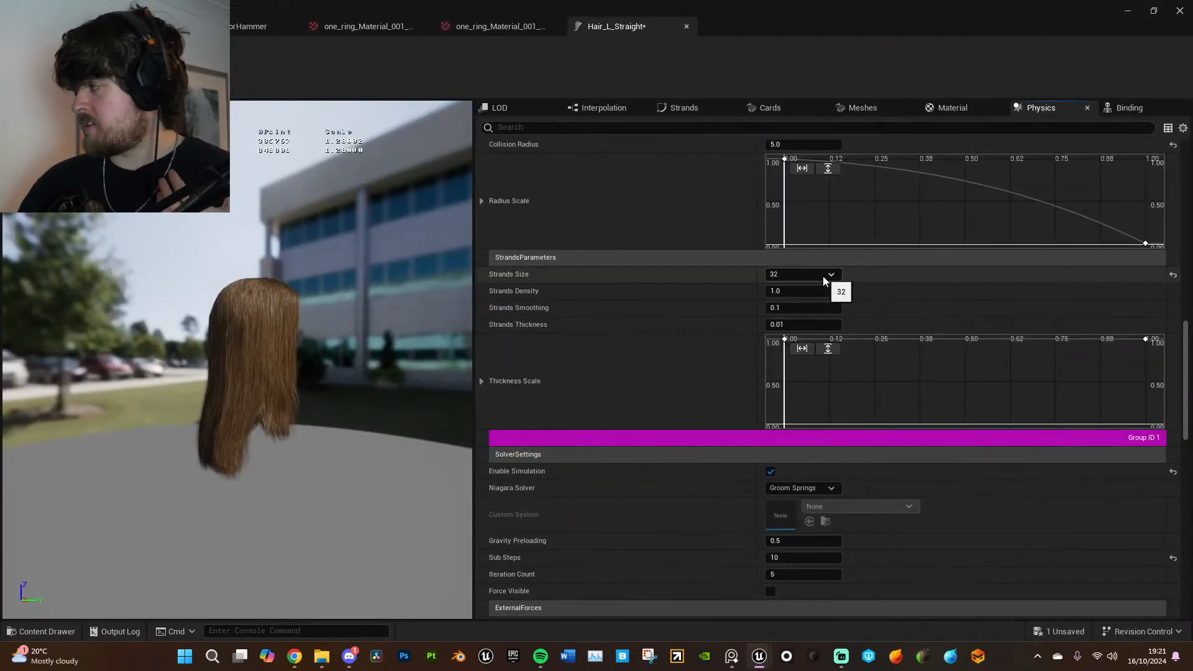
{"action": "left_click", "coordinate": [823, 276]}
{"action": "left_click", "coordinate": [805, 316]}
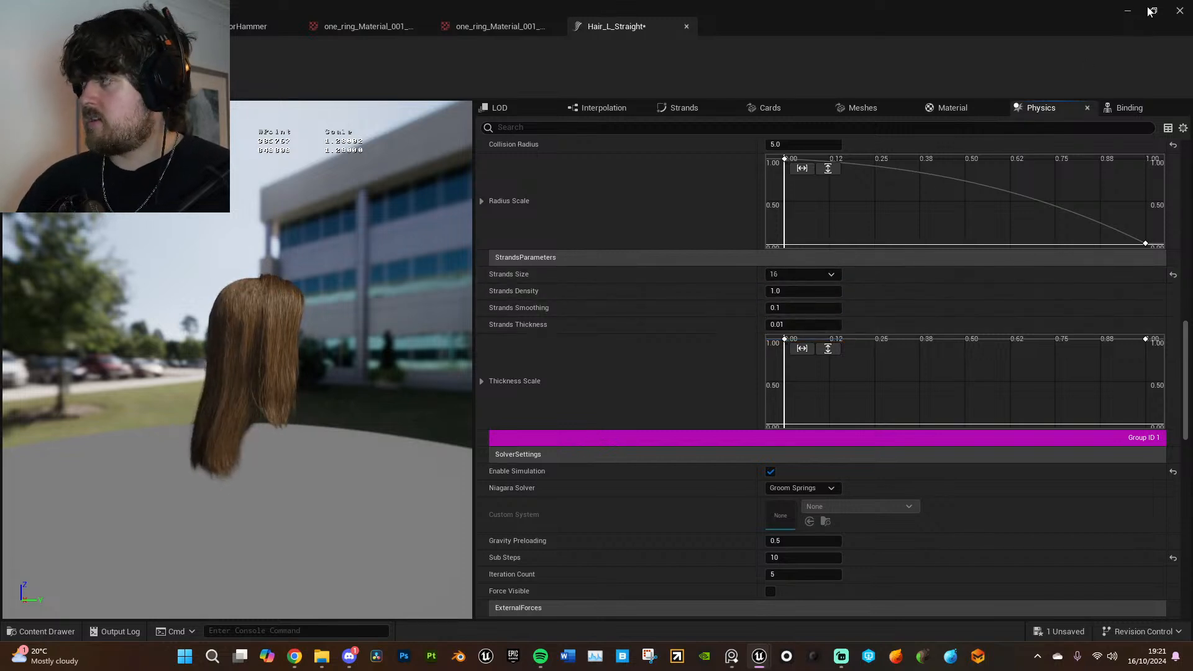
{"action": "left_click", "coordinate": [813, 276]}
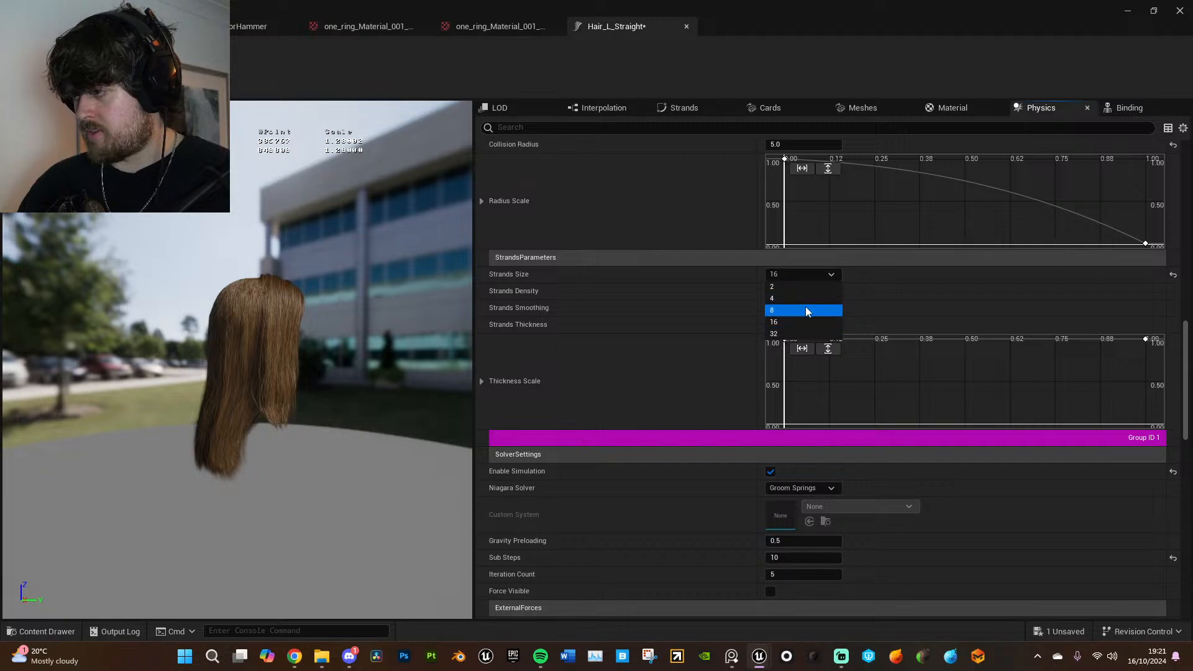
{"action": "left_click", "coordinate": [805, 310]}
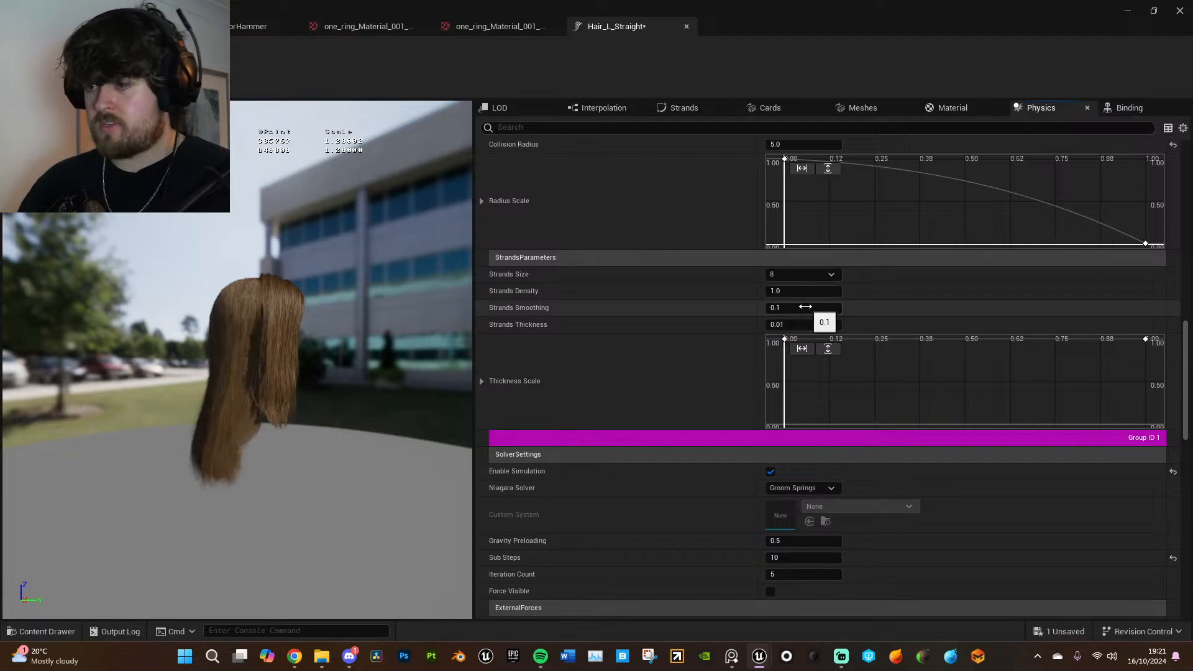
{"action": "left_click", "coordinate": [1126, 12]}
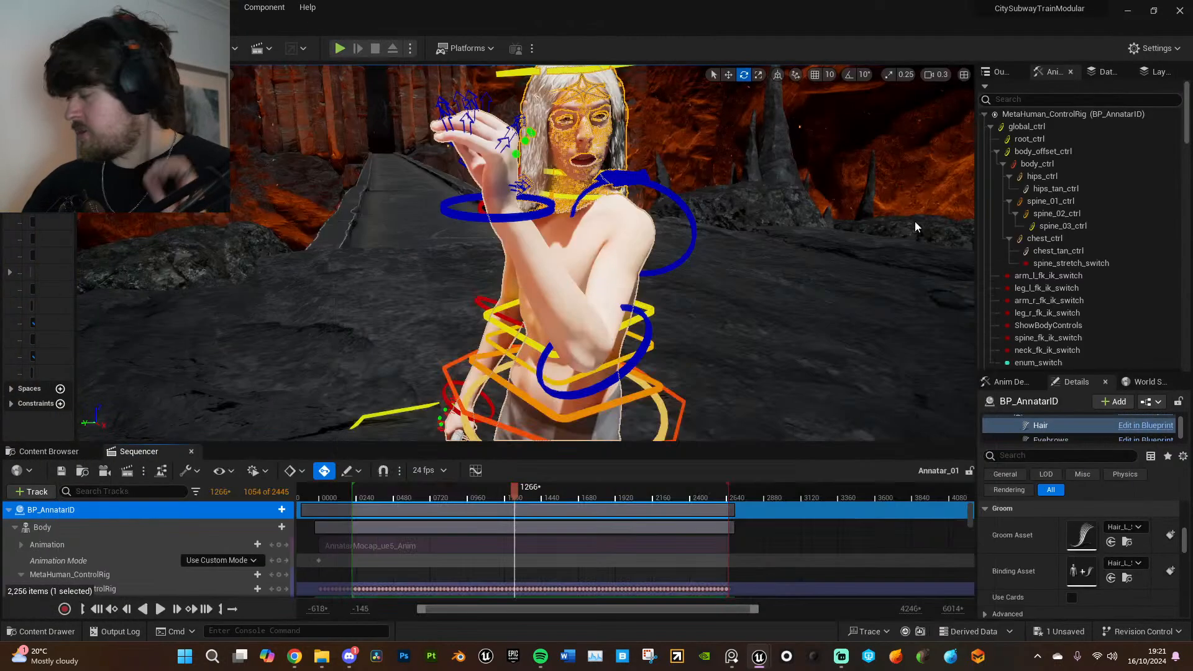
- Replay the raised-hand section of the sequence to check the hair with Strands Size 8
{"action": "left_click", "coordinate": [506, 487]}
{"action": "key", "text": "space"}
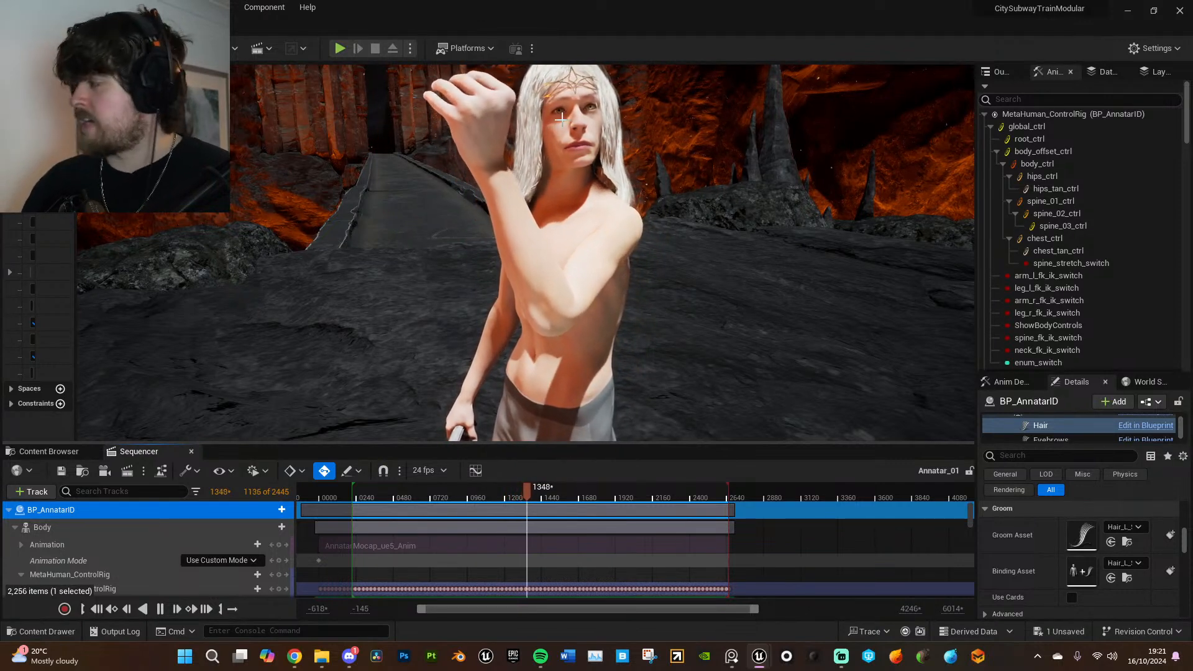
{"action": "key", "text": "space"}
- Select the left upper arm FK control (upperarm_l_fk_ctrl) and key its current pose at frame 1141
{"action": "mouse_move", "coordinate": [599, 321]}
{"action": "right_mouse_down"}
{"action": "mouse_move", "coordinate": [588, 292]}
{"action": "mouse_move", "coordinate": [594, 308]}
{"action": "right_mouse_up"}
{"action": "key", "text": "s"}
{"action": "left_click", "coordinate": [616, 223]}
{"action": "key", "text": "s"}
{"action": "right_click_drag", "start_coordinate": [616, 223], "coordinate": [611, 258]}
{"action": "left_click_drag", "start_coordinate": [534, 494], "coordinate": [488, 488]}
{"action": "key", "text": "s"}
{"action": "right_click_drag", "start_coordinate": [597, 248], "coordinate": [581, 271]}
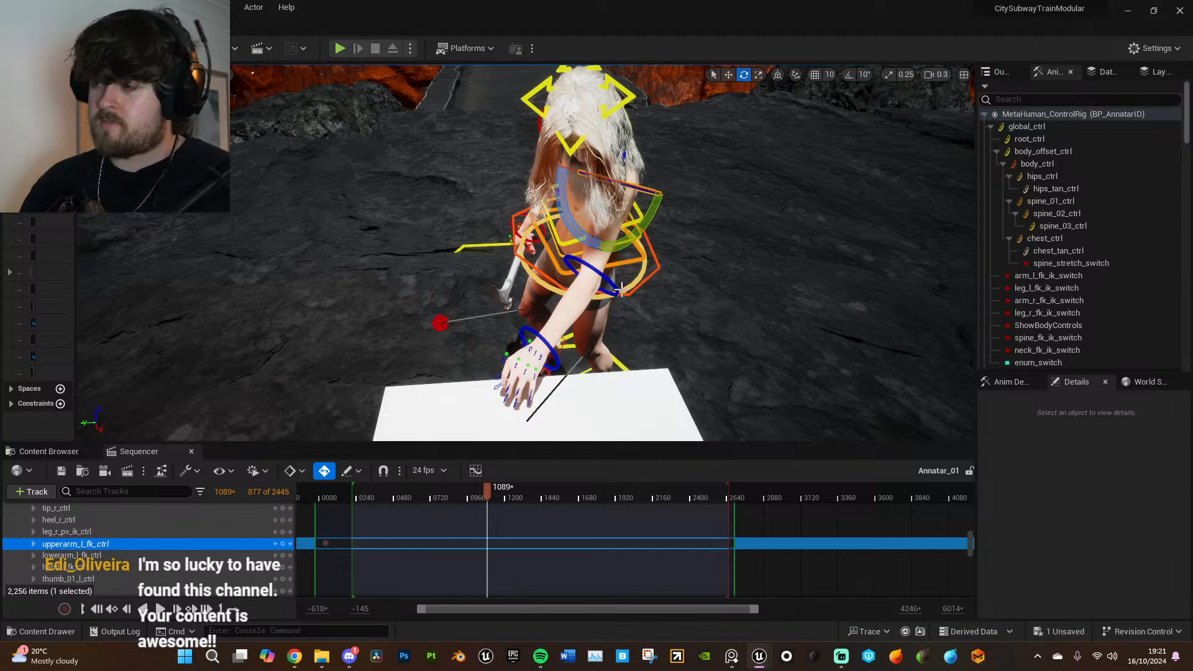
{"action": "left_click", "coordinate": [777, 74]}
{"action": "left_click_drag", "start_coordinate": [490, 486], "coordinate": [494, 486]}
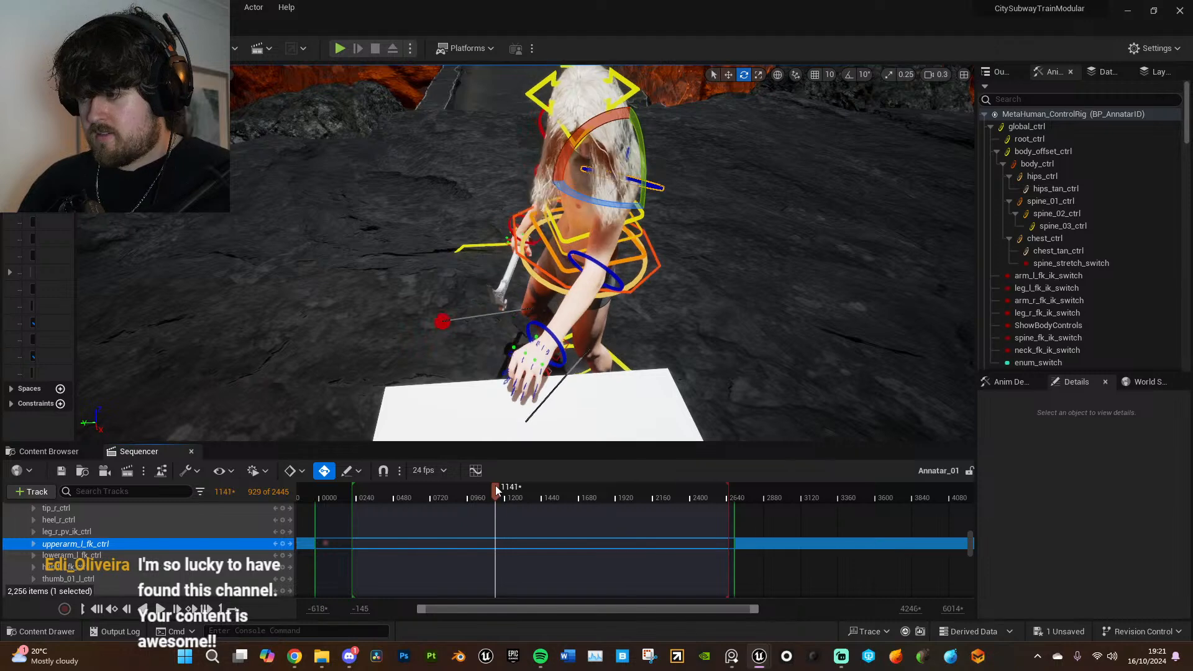
{"action": "left_click", "coordinate": [283, 544]}
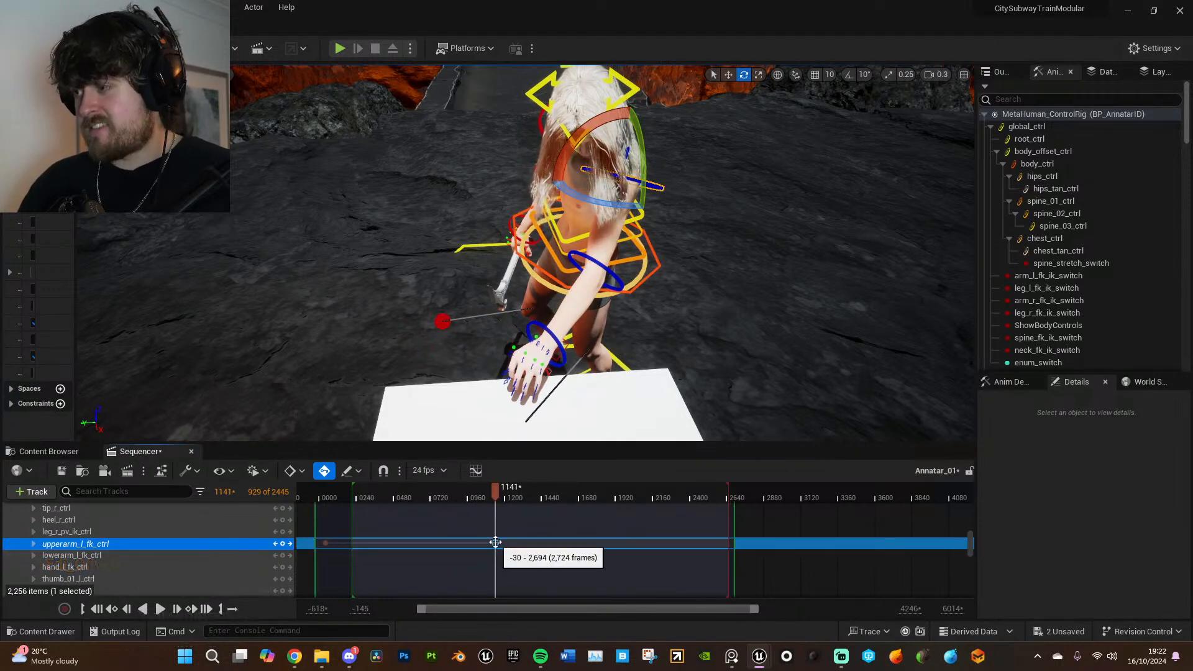
- Rotate the left upper arm control outward at frame 1282 to move the raised hand away from the face
{"action": "key", "text": "space"}
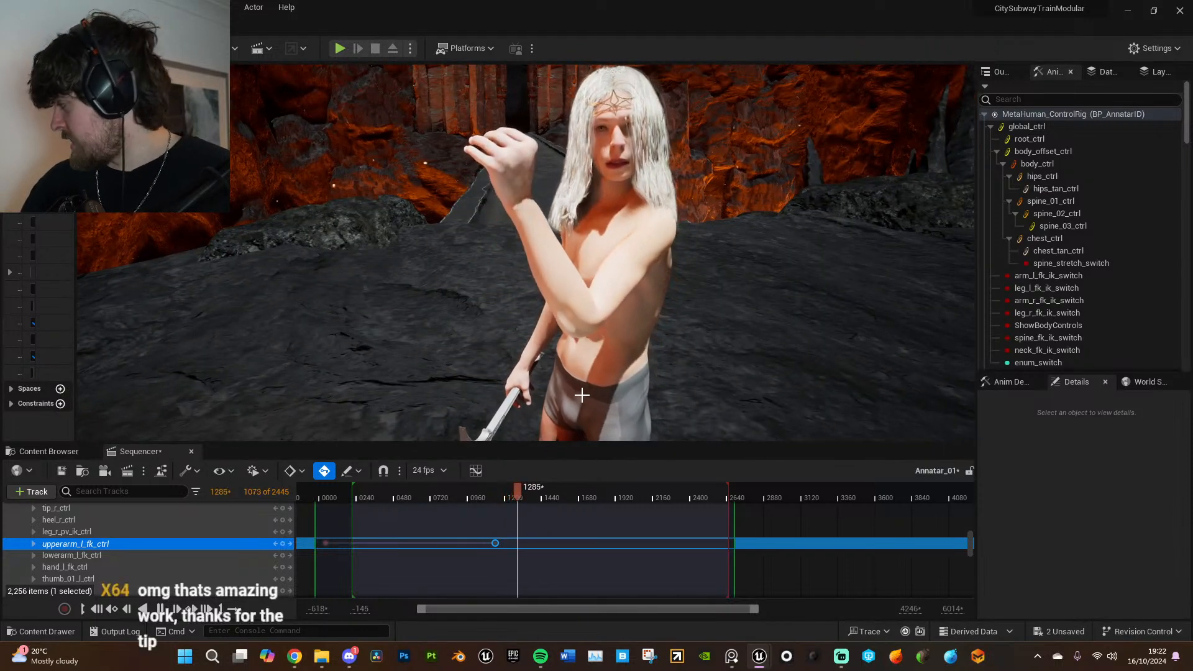
{"action": "left_click_drag", "start_coordinate": [528, 487], "coordinate": [518, 492]}
{"action": "right_click_drag", "start_coordinate": [621, 401], "coordinate": [630, 382]}
{"action": "key", "text": "e"}
{"action": "left_click_drag", "start_coordinate": [670, 306], "coordinate": [724, 308]}
{"action": "right_click_drag", "start_coordinate": [724, 308], "coordinate": [799, 308]}
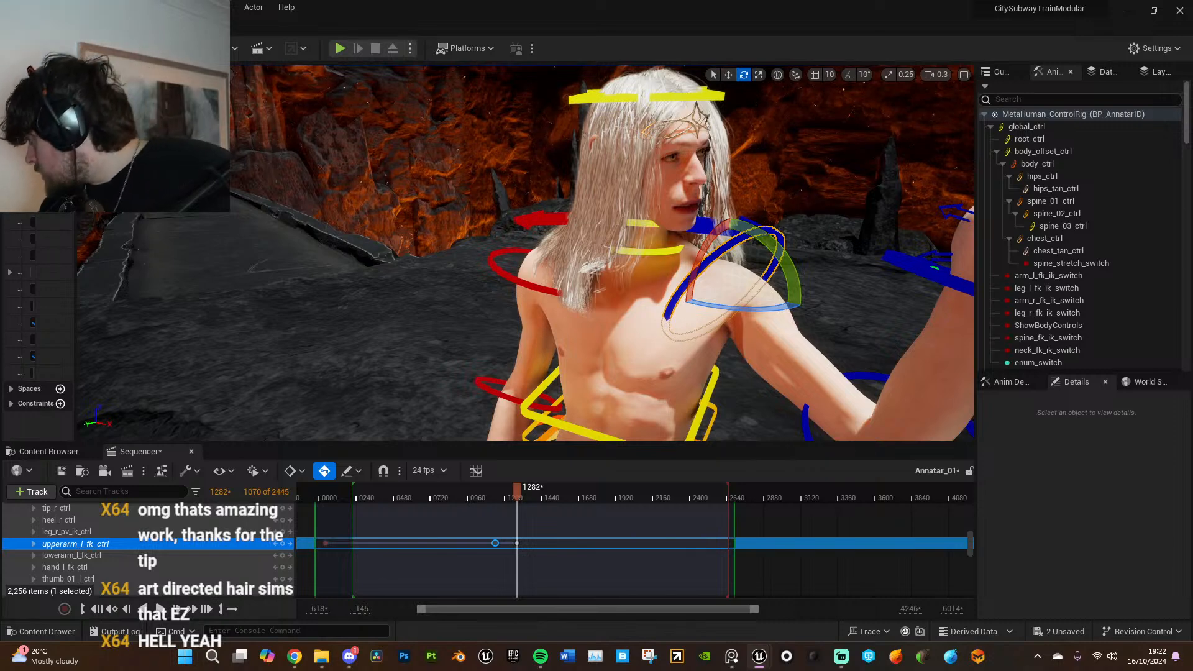
{"action": "right_click_drag", "start_coordinate": [799, 308], "coordinate": [841, 153]}
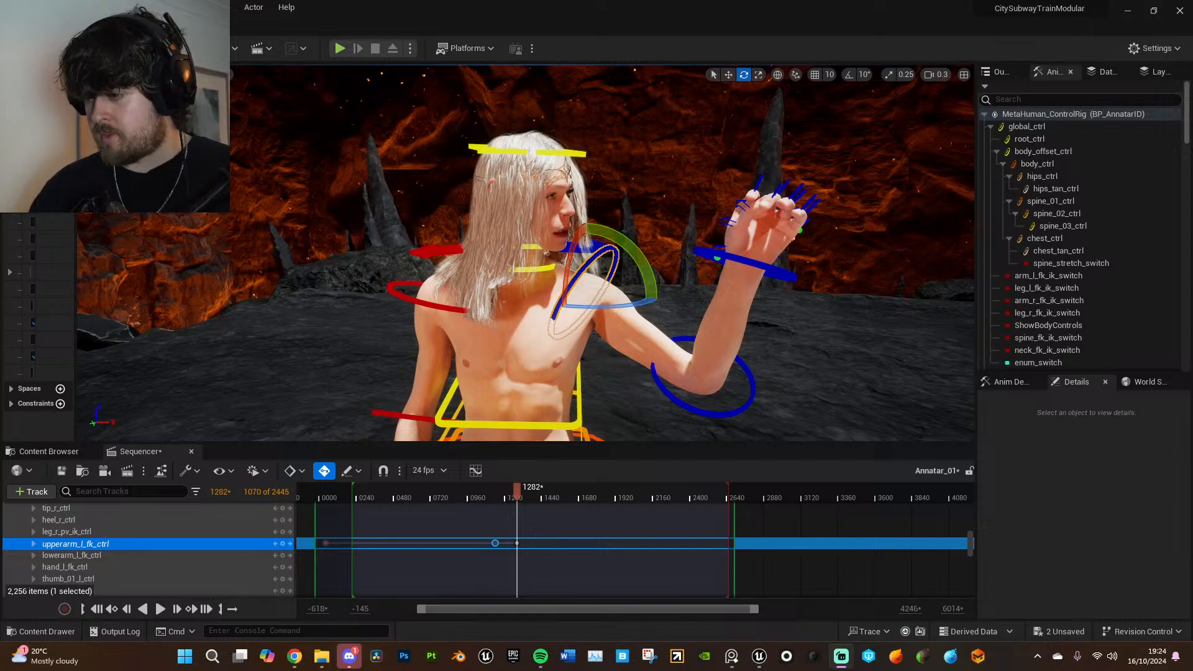
{"action": "right_click_drag", "start_coordinate": [624, 385], "coordinate": [251, 371]}
{"action": "left_click_drag", "start_coordinate": [629, 312], "coordinate": [667, 316]}
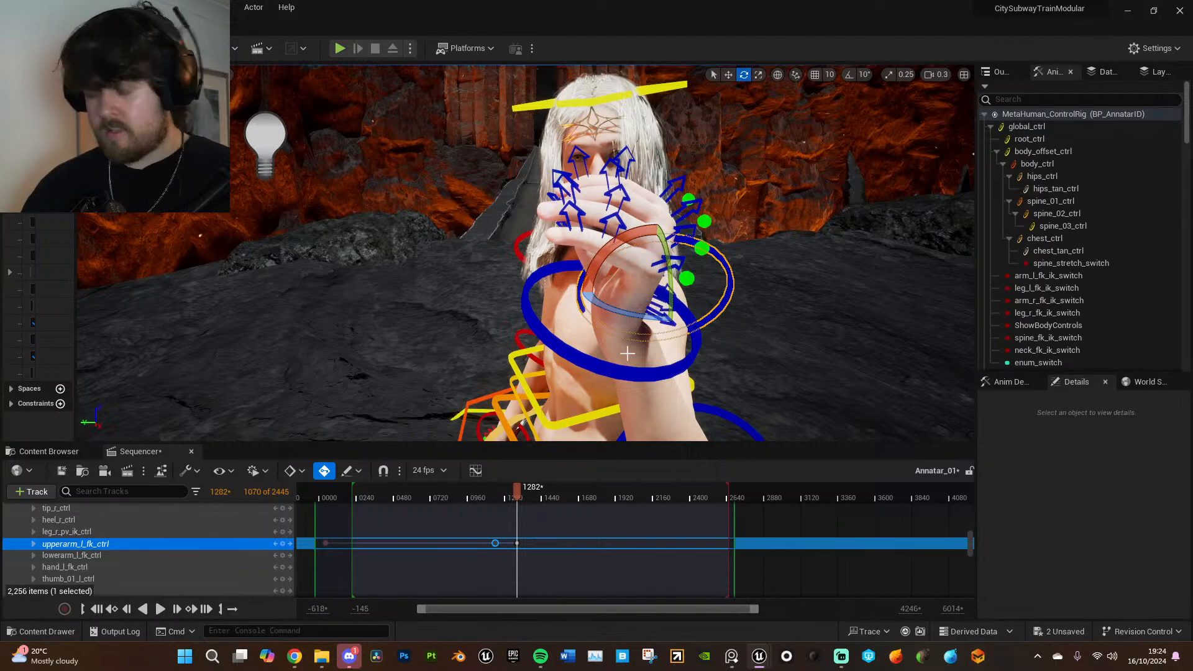
{"action": "right_click_drag", "start_coordinate": [626, 353], "coordinate": [792, 336]}
- Duplicate the left upper arm's frame 1141 key to frame 1692
{"action": "left_click_drag", "start_coordinate": [517, 491], "coordinate": [580, 493]}
{"action": "right_click_drag", "start_coordinate": [615, 373], "coordinate": [448, 410]}
{"action": "left_click_drag", "start_coordinate": [495, 544], "coordinate": [580, 544], "text": "alt"}
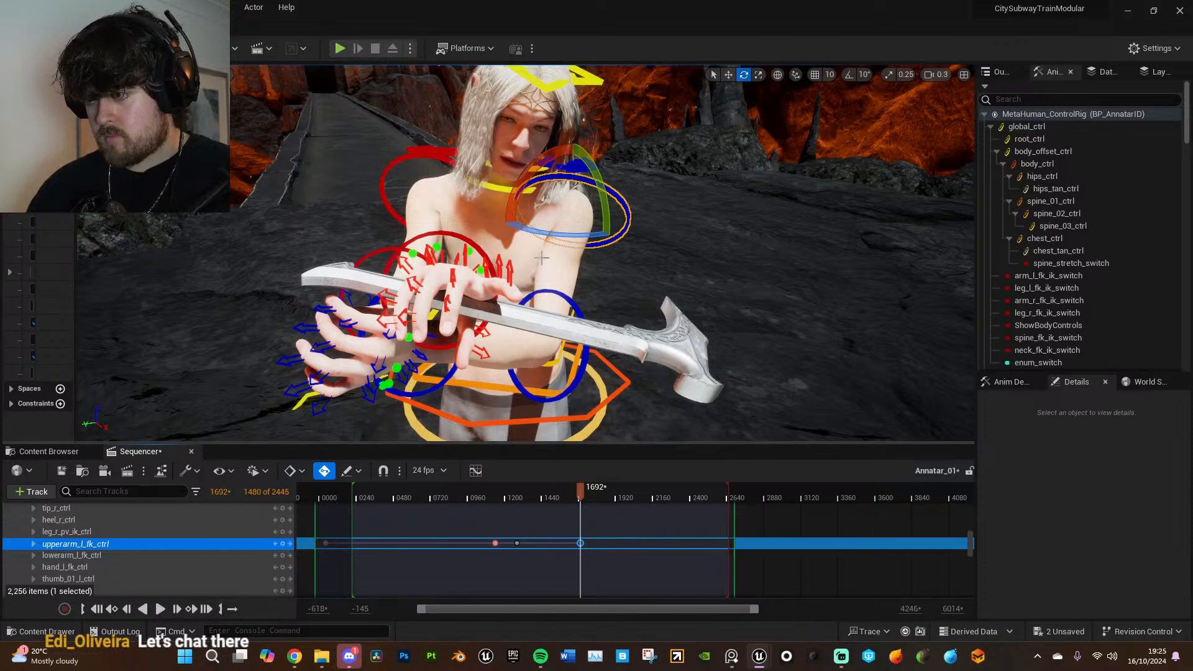
- Refine the left upper arm's rotation at frame 1692 to position the left hand beside the hammer without intersecting it
{"action": "left_click_drag", "start_coordinate": [539, 234], "coordinate": [643, 236]}
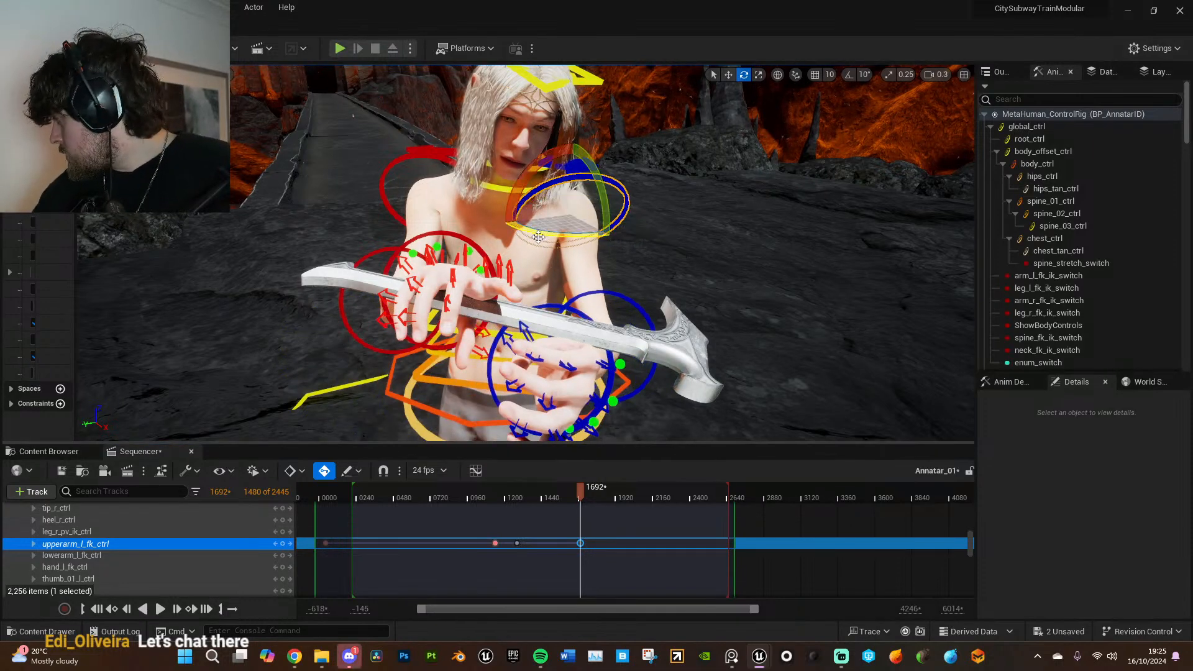
{"action": "right_click_drag", "start_coordinate": [540, 270], "coordinate": [540, 270]}
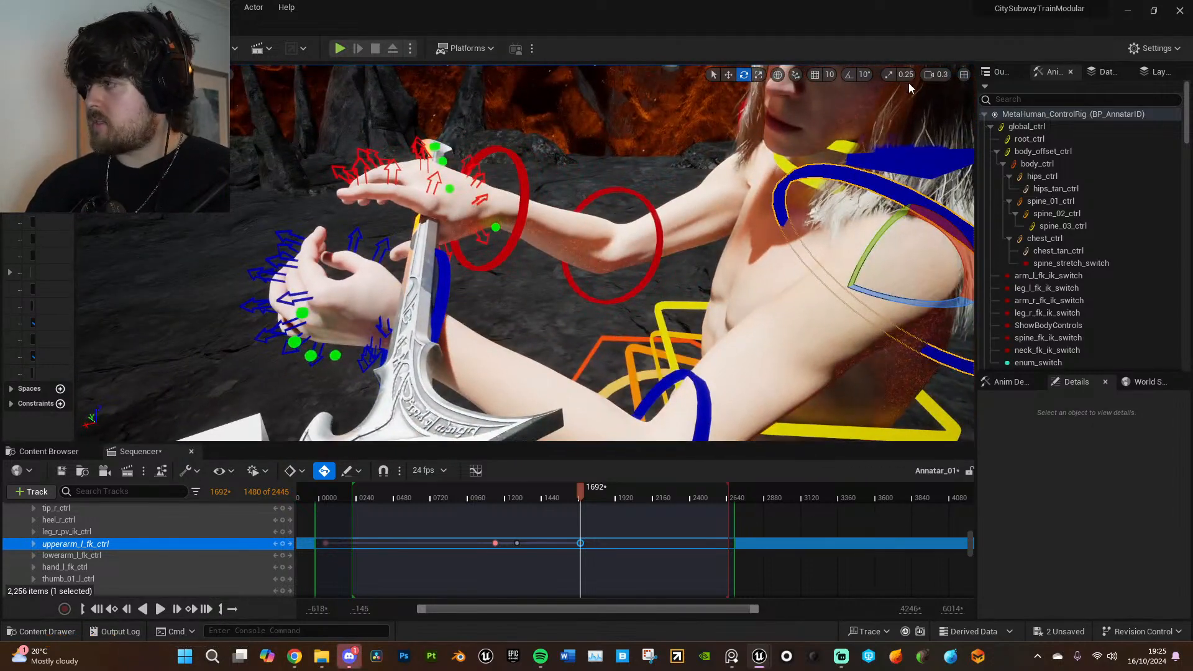
{"action": "left_click", "coordinate": [777, 76]}
{"action": "left_click_drag", "start_coordinate": [831, 252], "coordinate": [831, 242]}
{"action": "right_click_drag", "start_coordinate": [793, 240], "coordinate": [793, 240]}
{"action": "left_click_drag", "start_coordinate": [790, 154], "coordinate": [792, 153]}
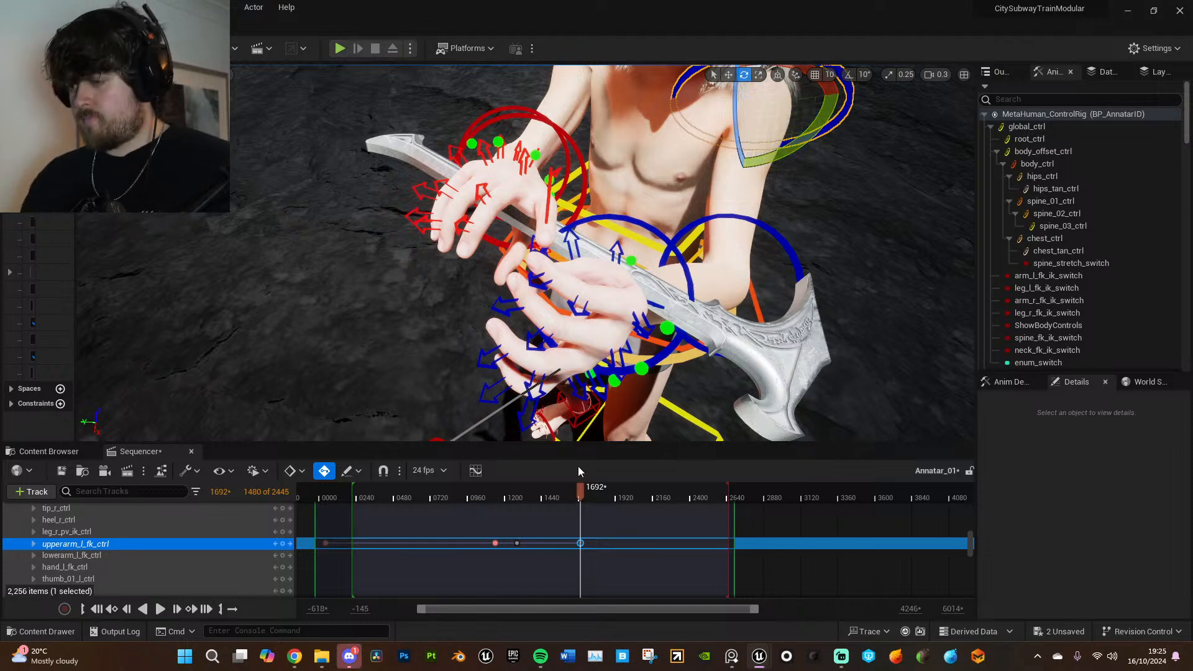
- Select the three left thumb controls and rotate them at frame 1580 to repose the thumb beside the hammer
{"action": "left_click_drag", "start_coordinate": [579, 490], "coordinate": [553, 491]}
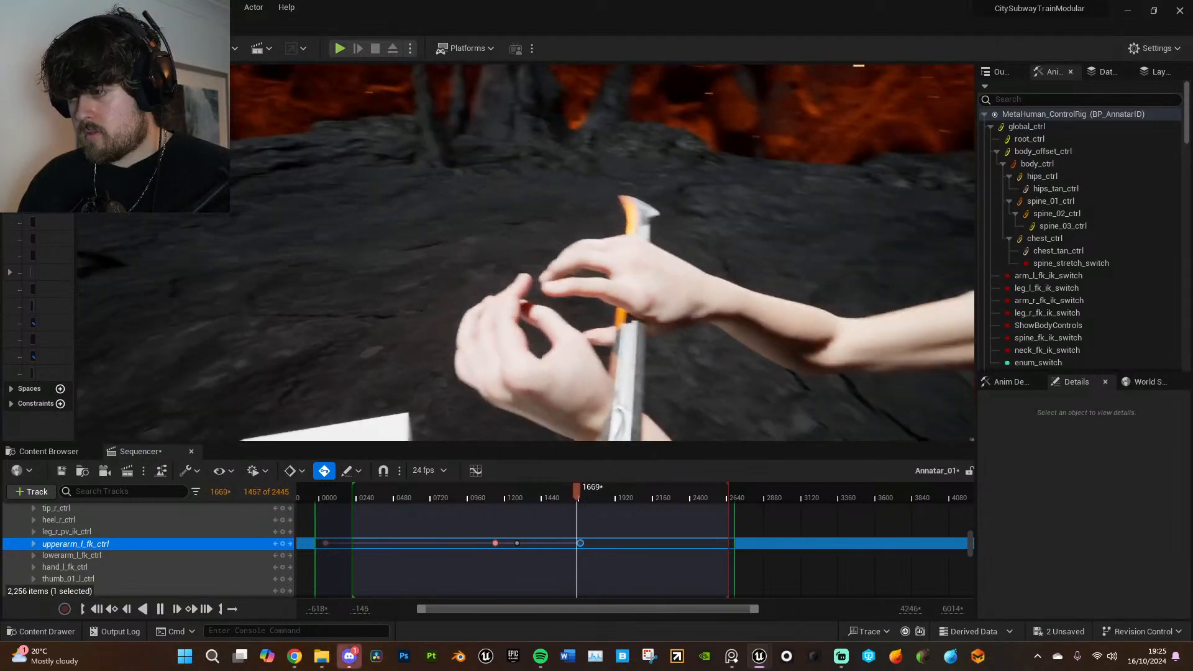
{"action": "left_click_drag", "start_coordinate": [579, 491], "coordinate": [564, 495]}
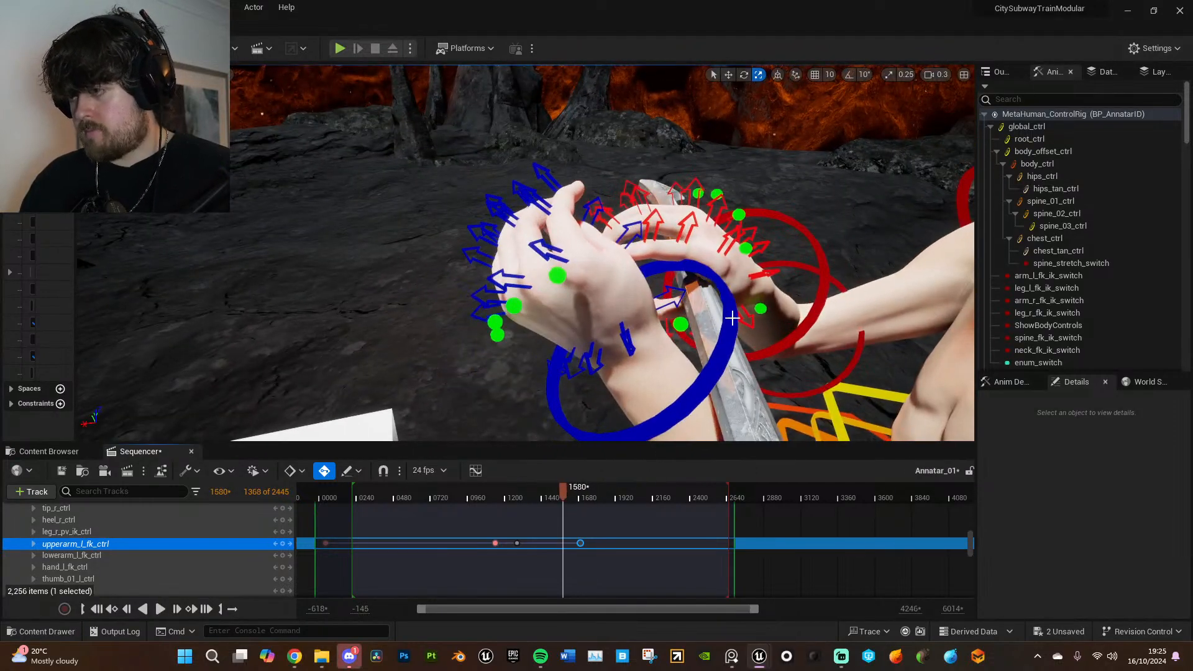
{"action": "left_click", "coordinate": [681, 324]}
{"action": "right_click_drag", "start_coordinate": [681, 324], "coordinate": [724, 319]}
{"action": "key", "text": "e"}
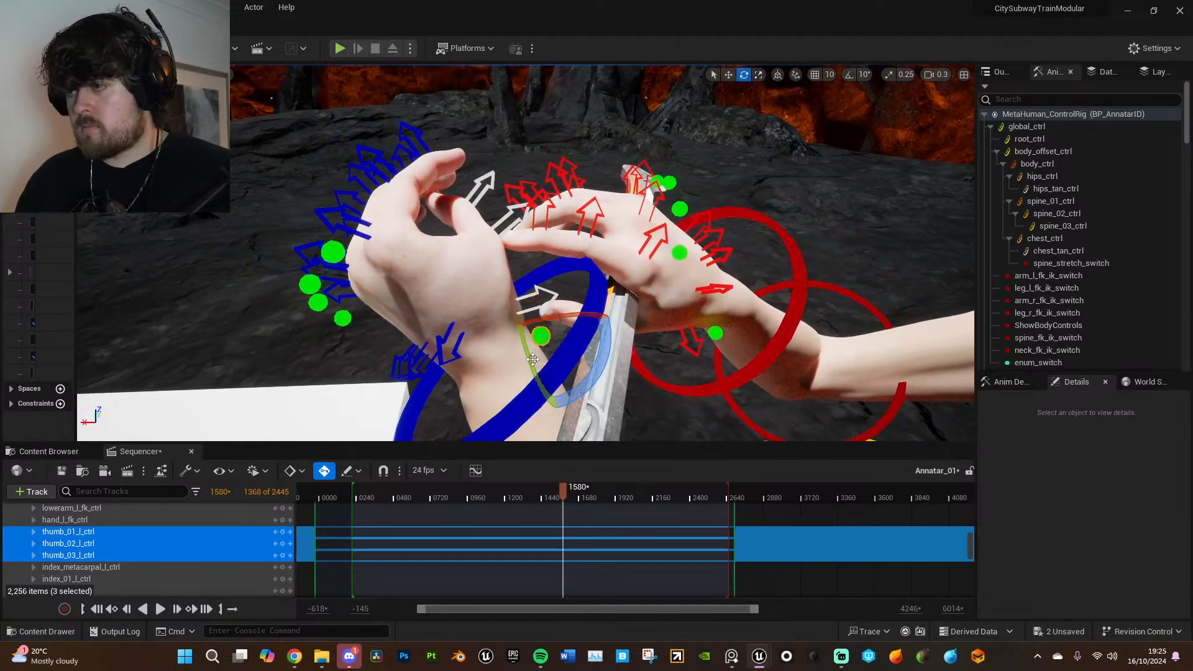
{"action": "left_click_drag", "start_coordinate": [610, 350], "coordinate": [606, 373]}
{"action": "right_click_drag", "start_coordinate": [567, 255], "coordinate": [438, 310]}
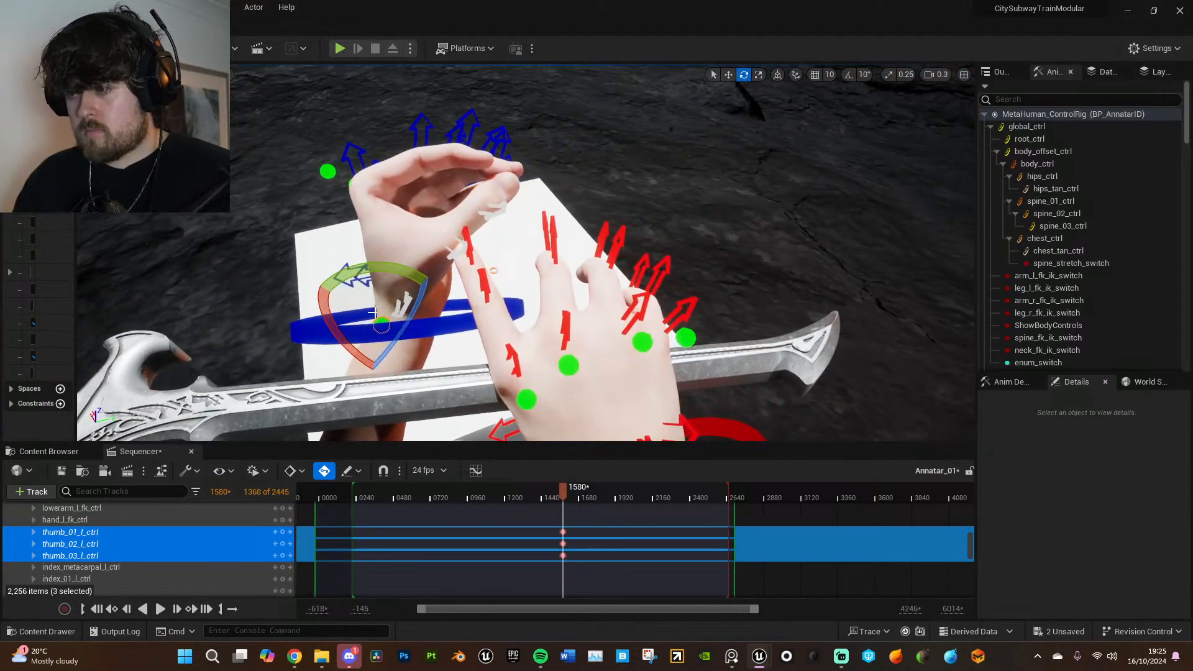
{"action": "left_click_drag", "start_coordinate": [344, 299], "coordinate": [430, 276]}
{"action": "right_click_drag", "start_coordinate": [430, 276], "coordinate": [631, 252]}
- Rotate the left index finger controls index_01 to index_03 at frame 1580 to adjust the finger's bend
{"action": "double_click", "coordinate": [433, 269]}
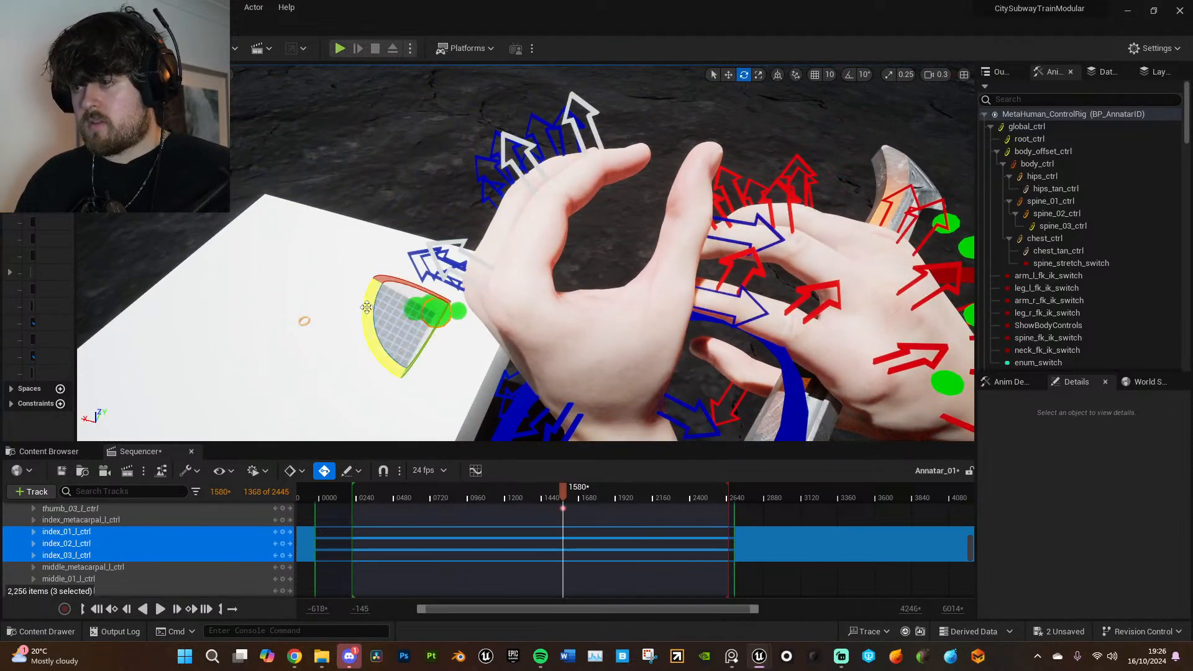
{"action": "left_click_drag", "start_coordinate": [365, 308], "coordinate": [467, 257]}
{"action": "right_click_drag", "start_coordinate": [467, 257], "coordinate": [317, 288]}
{"action": "right_click_drag", "start_coordinate": [721, 239], "coordinate": [601, 216]}
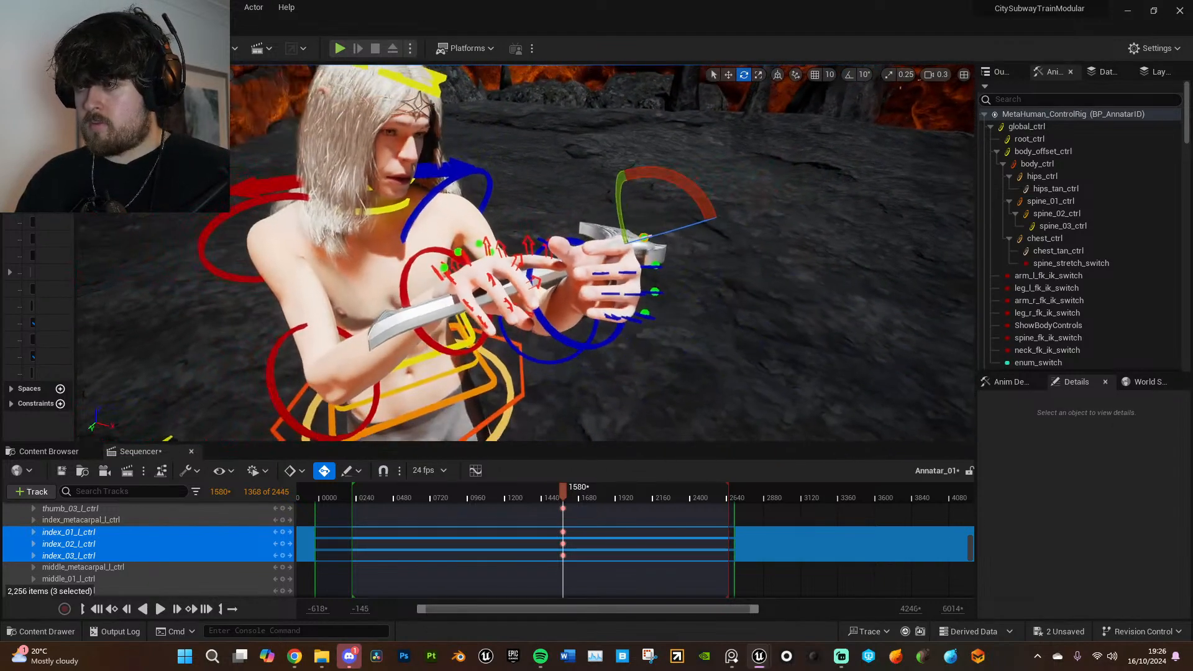
- Replay the sequence from its start to check the revised left arm motion and the hair simulation
{"action": "left_click", "coordinate": [359, 503]}
{"action": "key", "text": "space"}
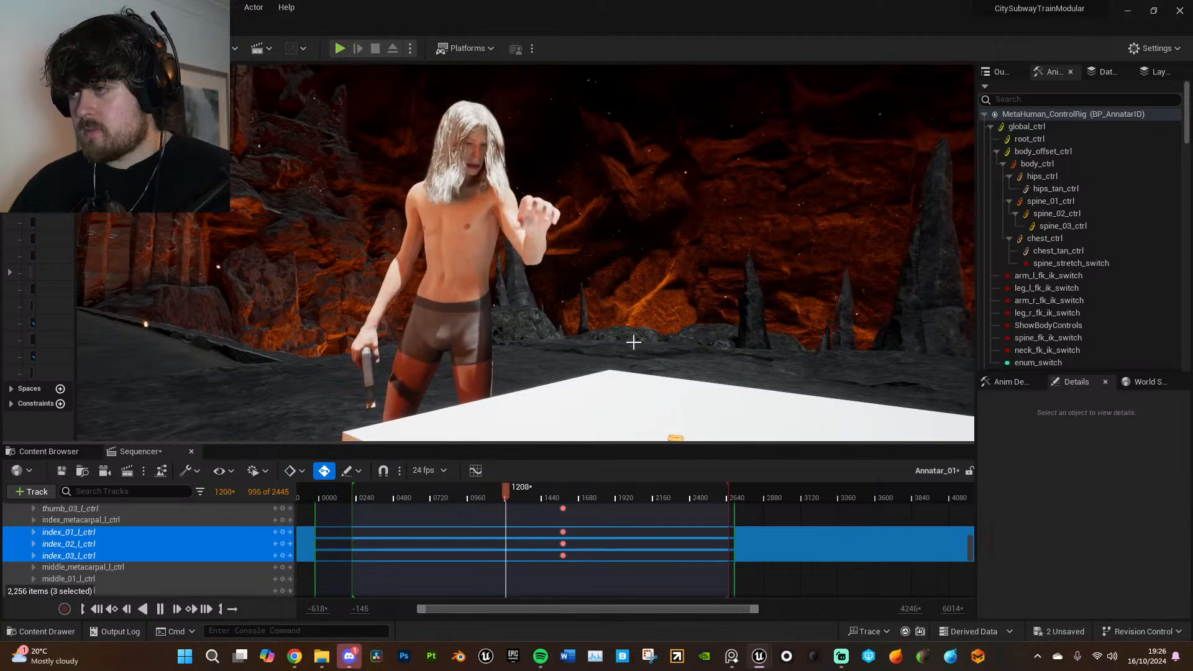
{"action": "left_click_drag", "start_coordinate": [509, 491], "coordinate": [360, 490]}
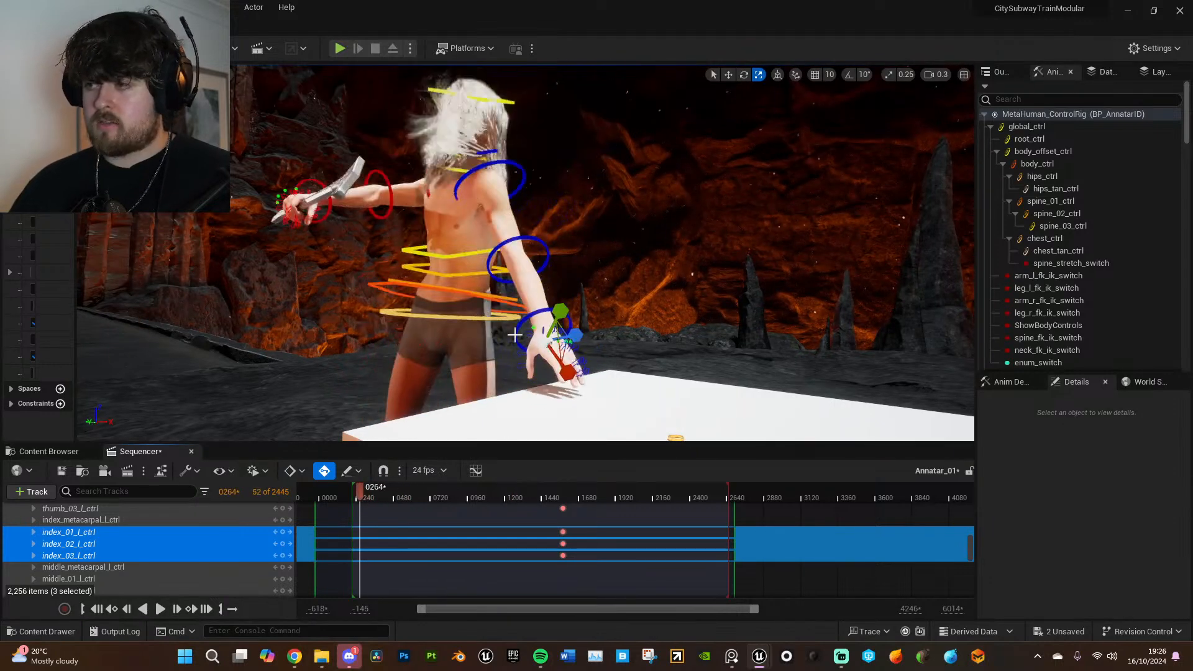
- Return the playhead to frame 211 at the start of the sequence and save all unsaved changes
{"action": "right_click_drag", "start_coordinate": [421, 144], "coordinate": [415, 155]}
{"action": "left_click_drag", "start_coordinate": [361, 495], "coordinate": [352, 491]}
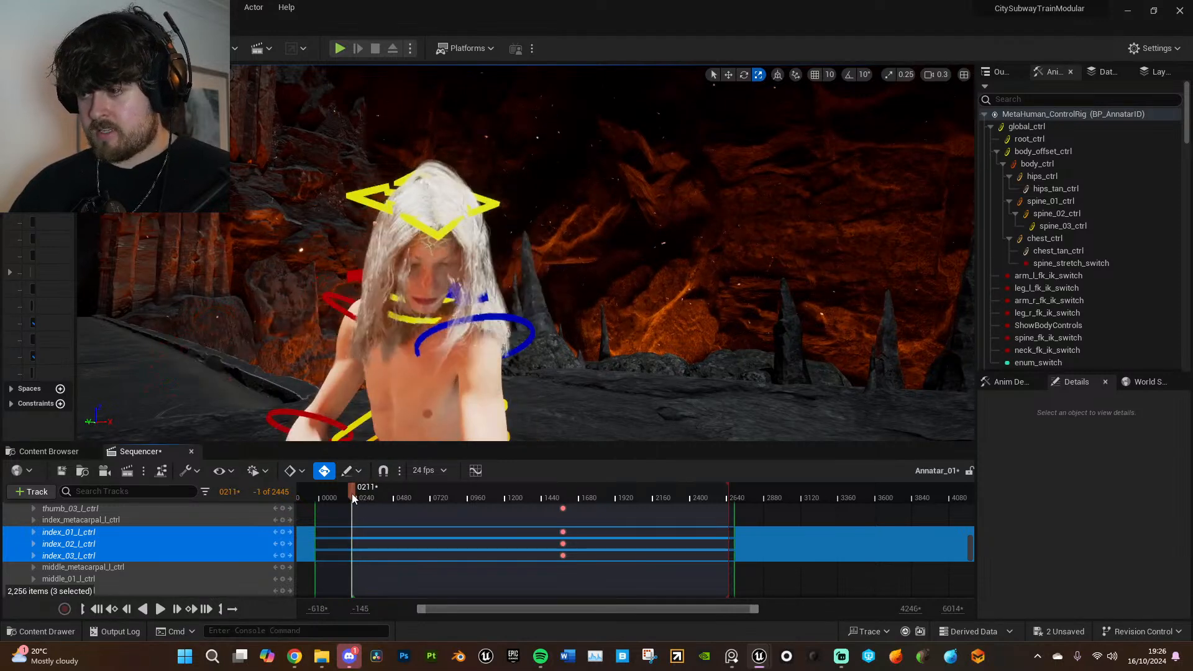
{"action": "left_click", "coordinate": [45, 7]}
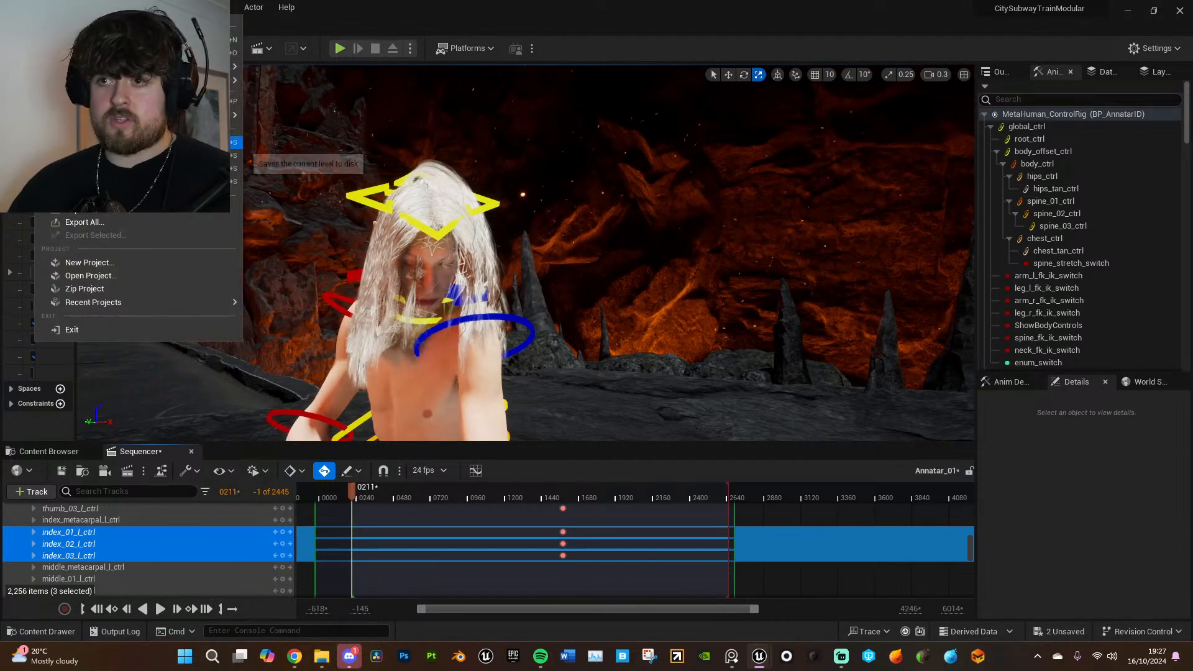
{"action": "left_click", "coordinate": [93, 168]}
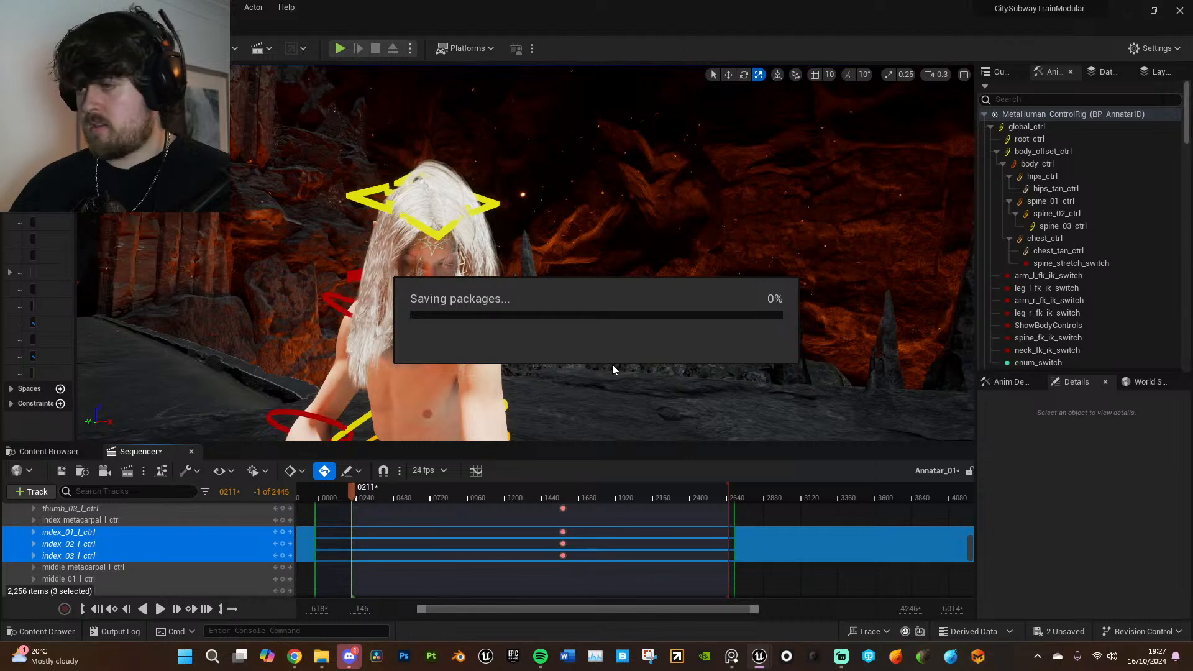